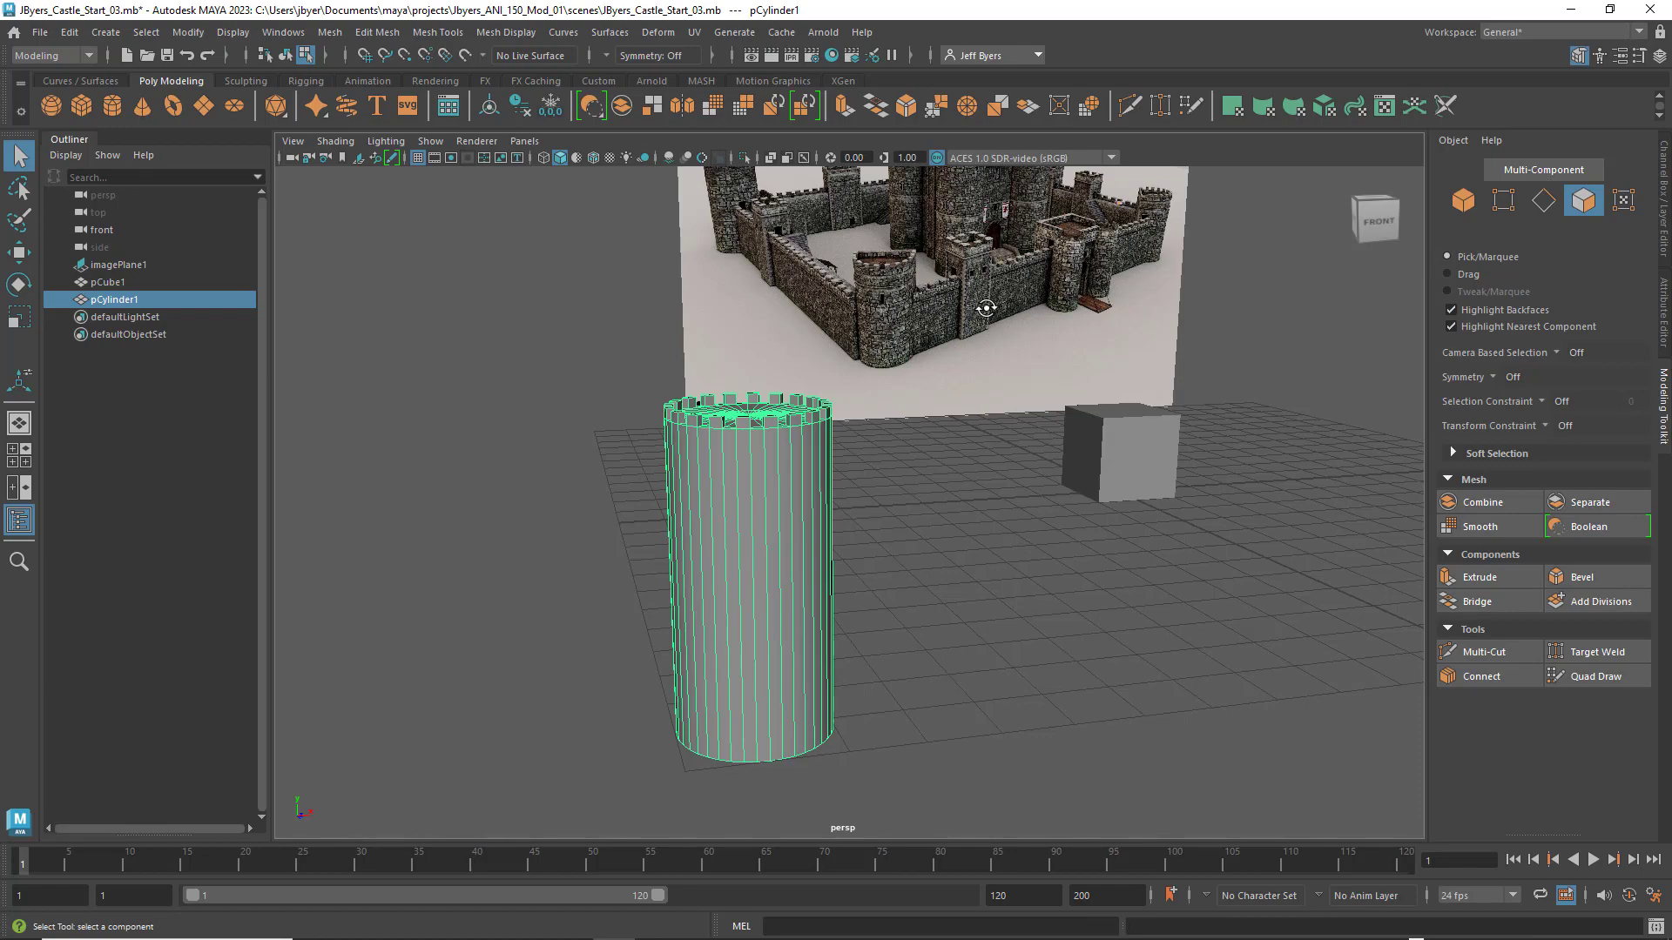
Step: Select the cube and scale it along Z to about 0.38 to make a thin wall slab
{"action": "mouse_move", "coordinate": [985, 308]}
{"action": "left_mouse_down", "text": "alt"}
{"action": "mouse_move", "coordinate": [981, 284]}
{"action": "mouse_move", "coordinate": [969, 293]}
{"action": "left_mouse_up", "text": "alt"}
{"action": "middle_click_drag", "start_coordinate": [987, 303], "coordinate": [976, 388], "text": "alt"}
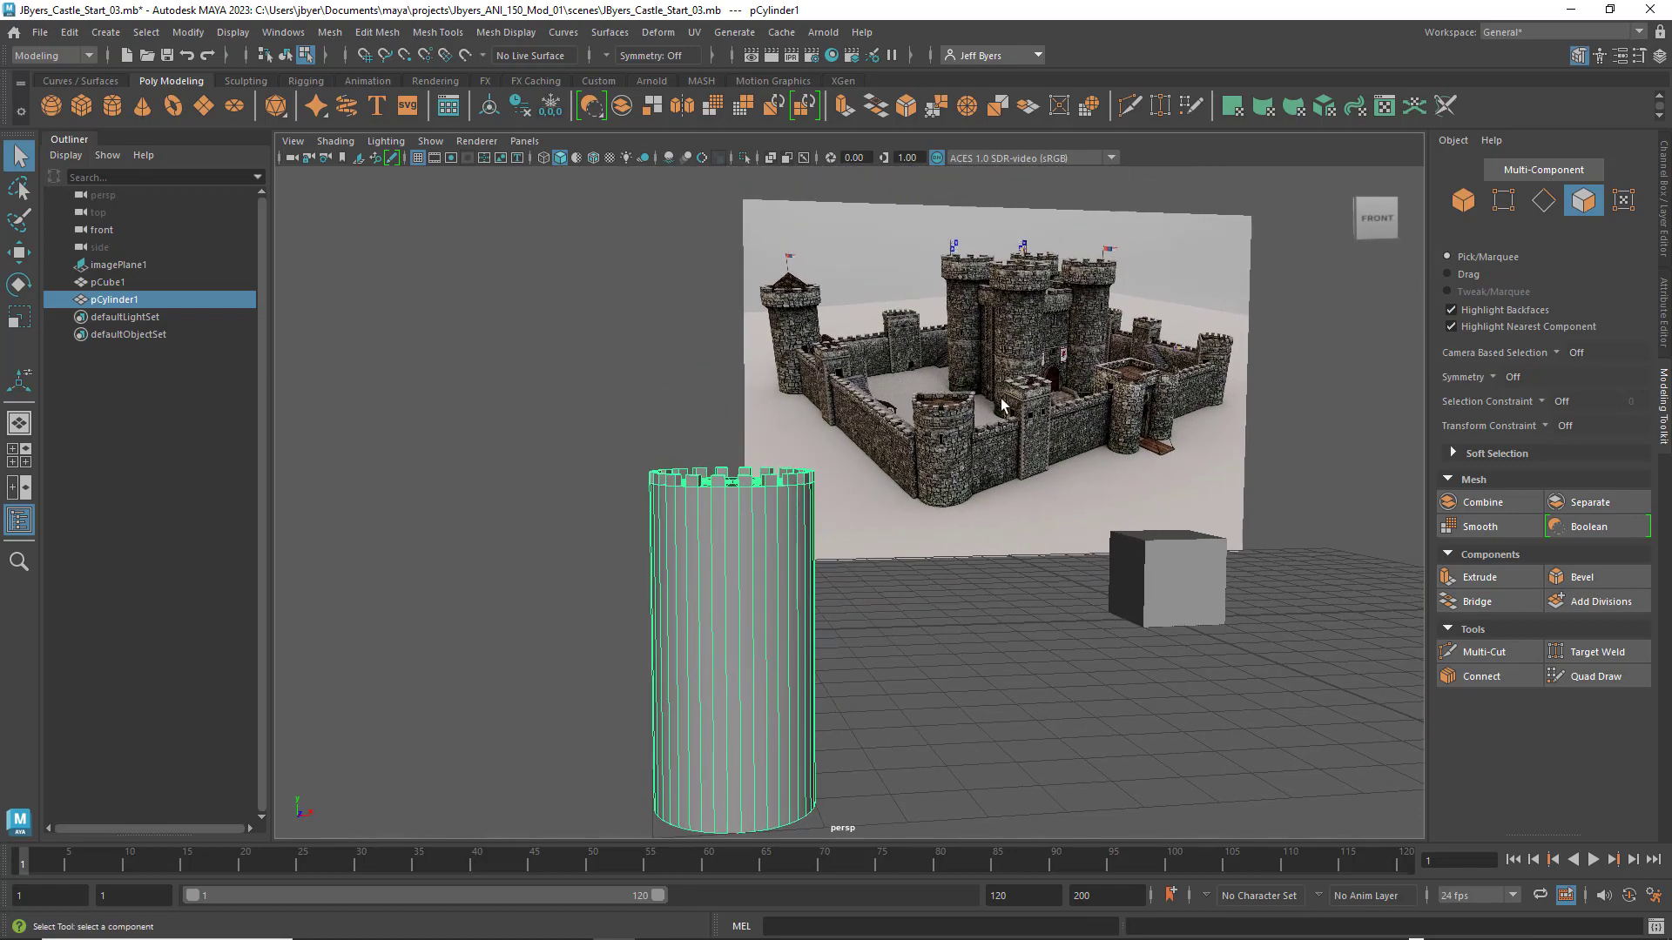
{"action": "left_click_drag", "start_coordinate": [1001, 403], "coordinate": [1039, 431], "text": "alt"}
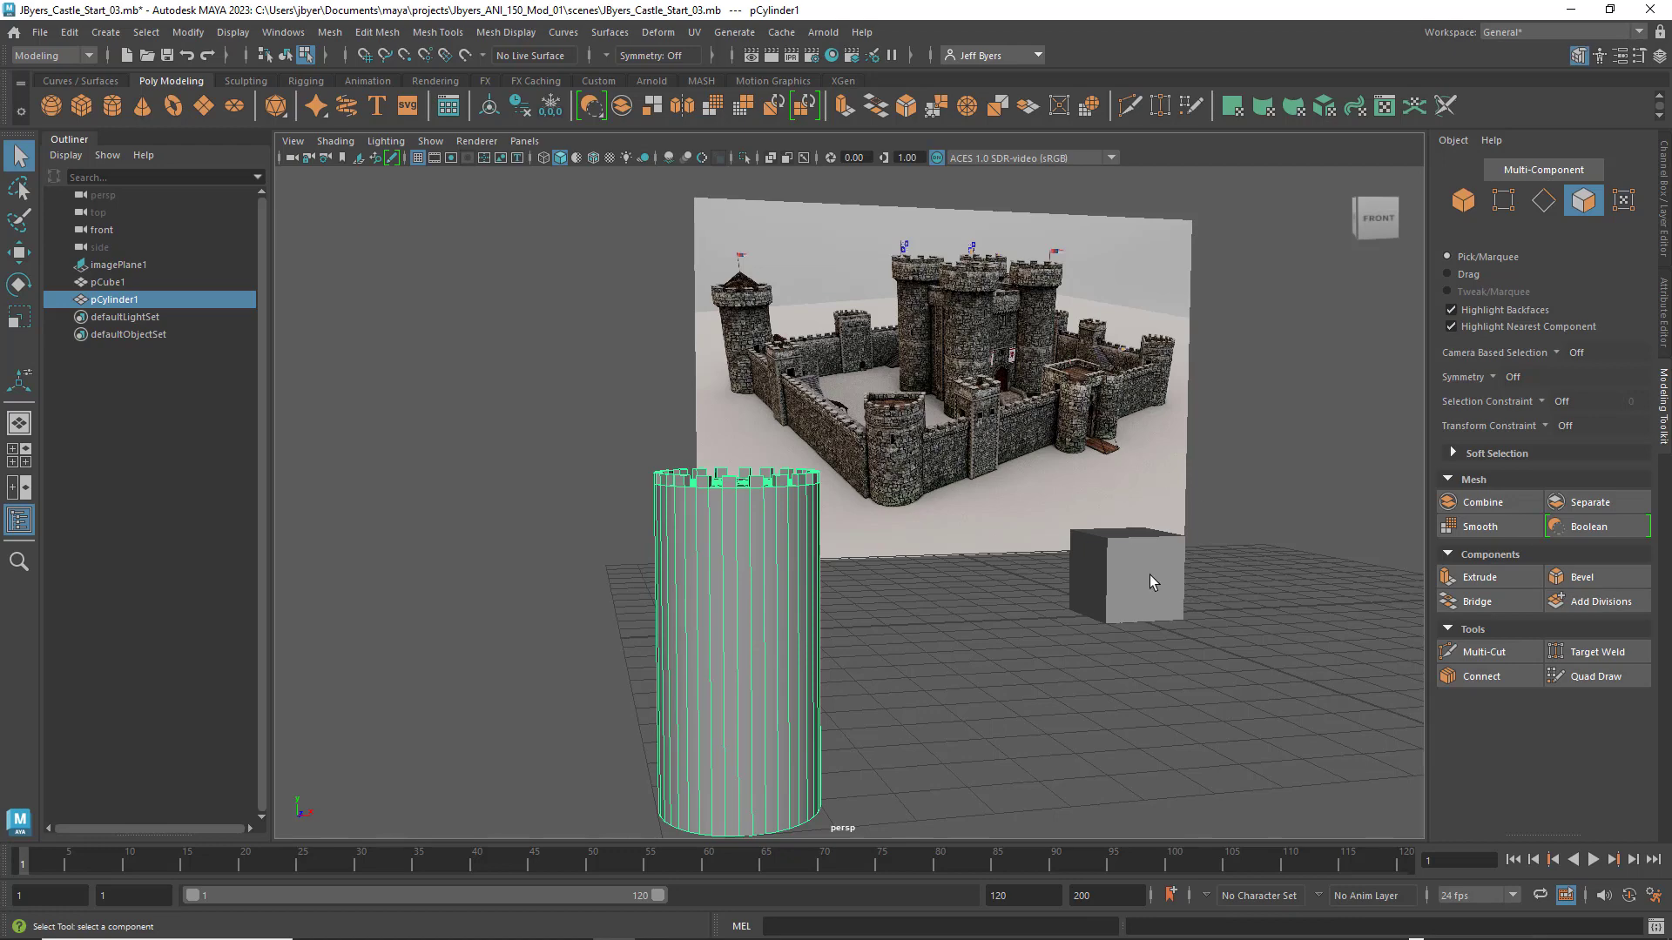
{"action": "left_click_drag", "start_coordinate": [1149, 575], "coordinate": [1140, 588], "text": "alt"}
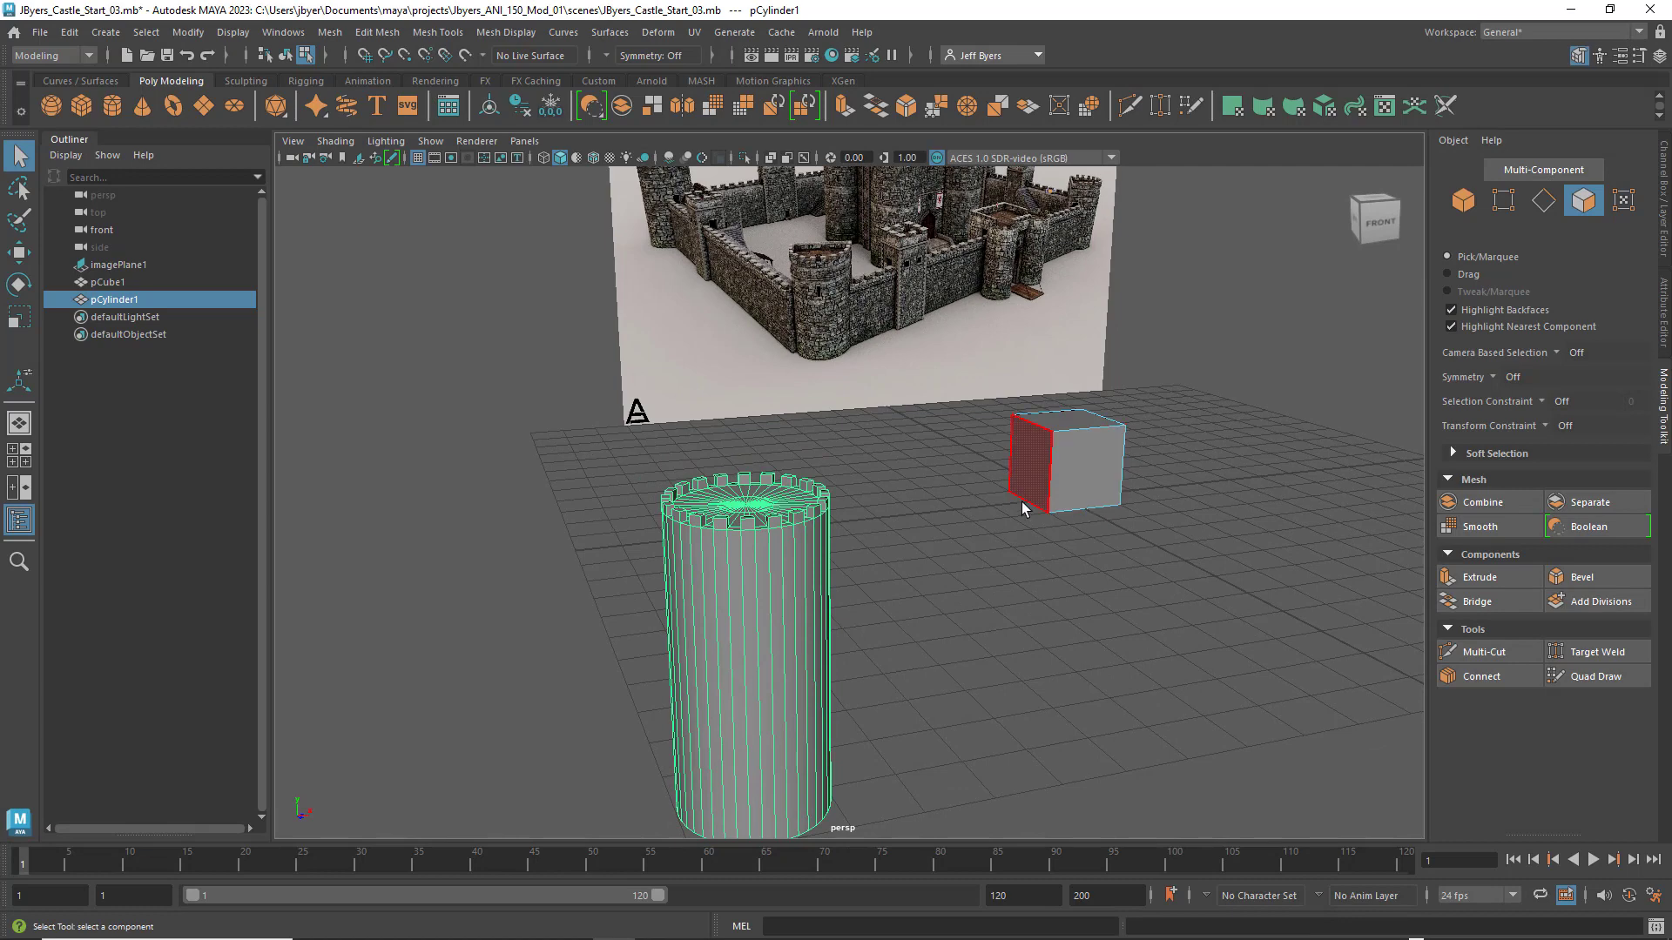
{"action": "left_click_drag", "start_coordinate": [1021, 501], "coordinate": [1029, 373], "text": "alt"}
{"action": "right_click_drag", "start_coordinate": [1029, 372], "coordinate": [998, 463]}
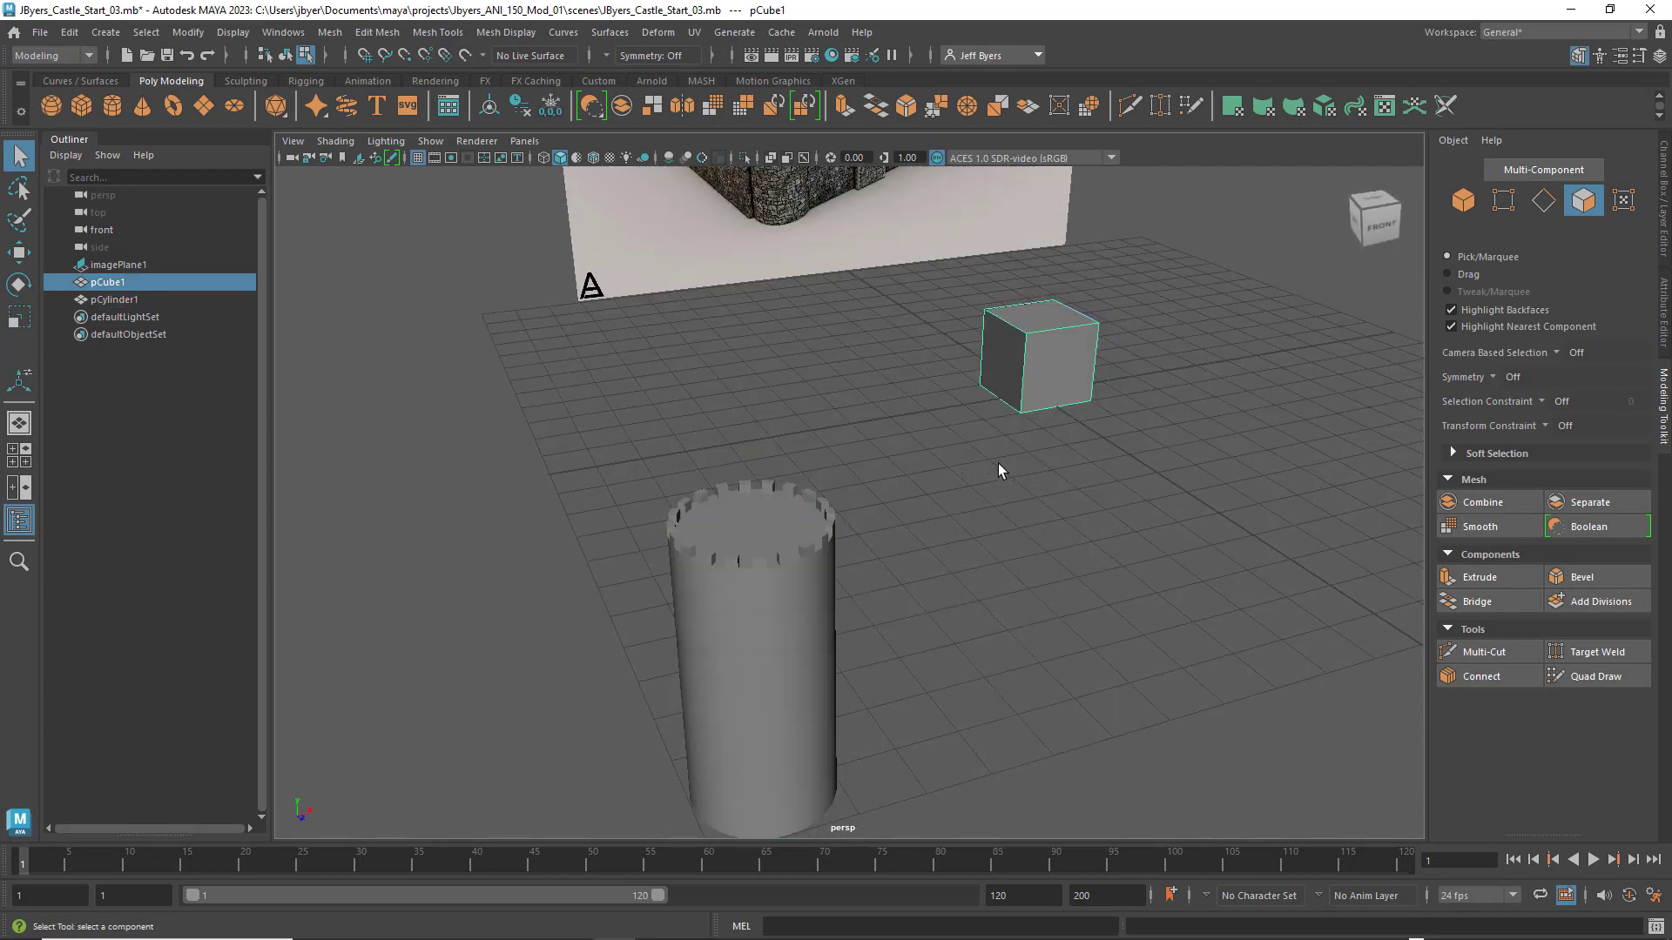
{"action": "scroll", "coordinate": [998, 464], "scroll_direction": "down", "scroll_amount": 8}
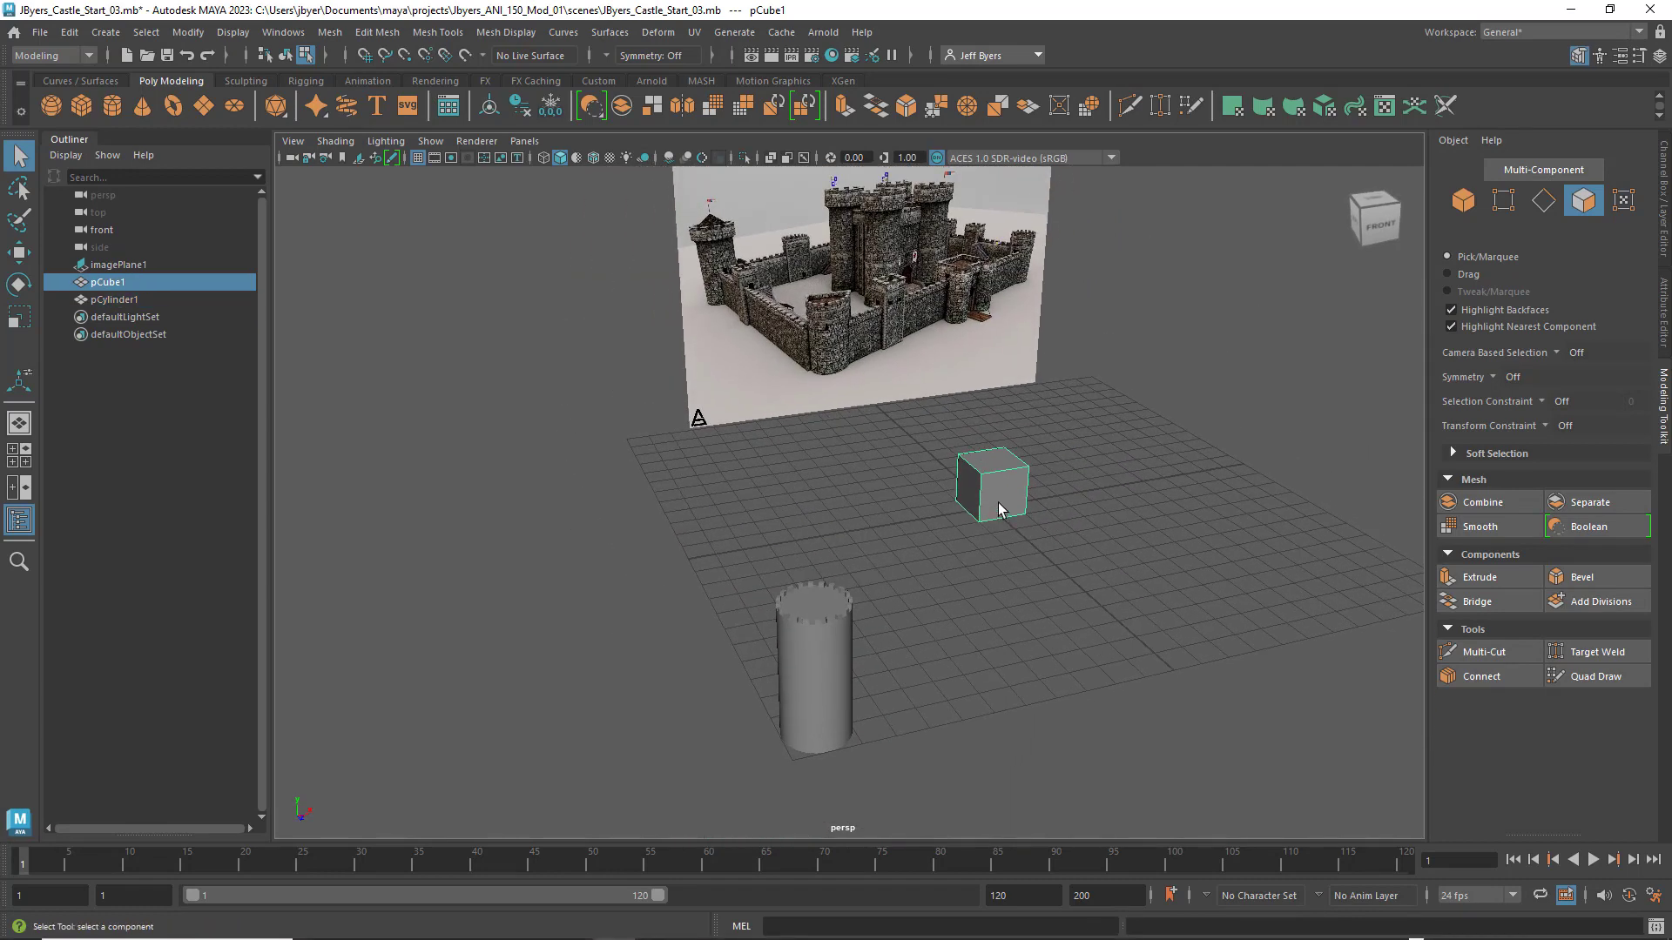
{"action": "left_click_drag", "start_coordinate": [997, 509], "coordinate": [968, 457], "text": "alt"}
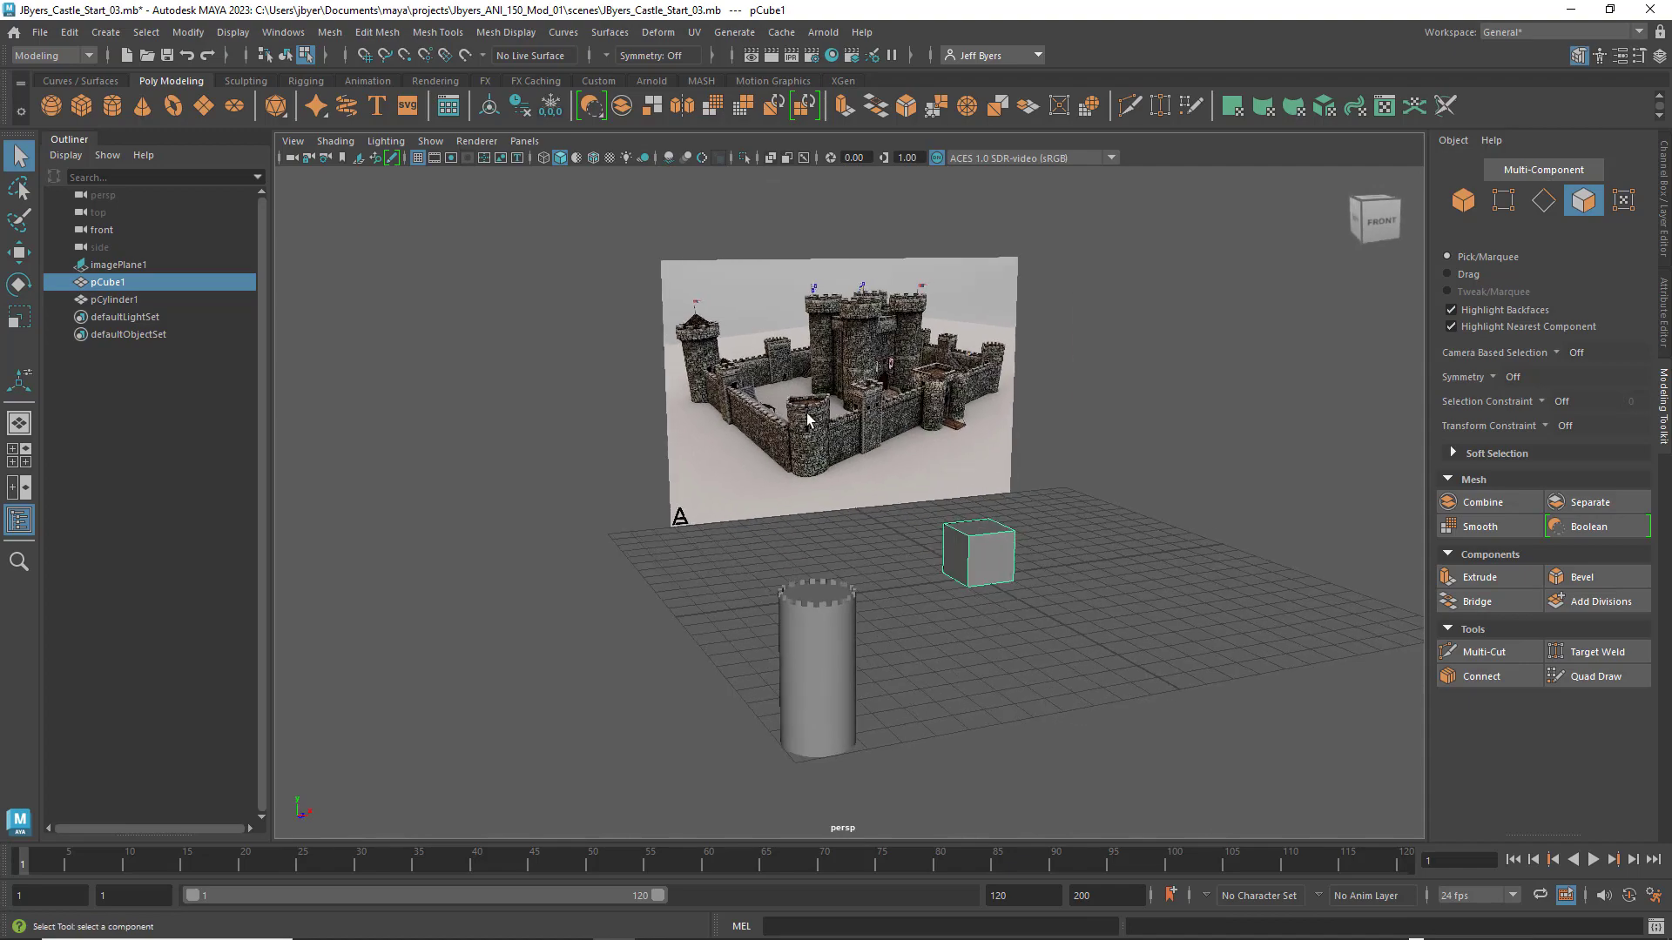
{"action": "left_click_drag", "start_coordinate": [812, 606], "coordinate": [927, 623], "text": "alt"}
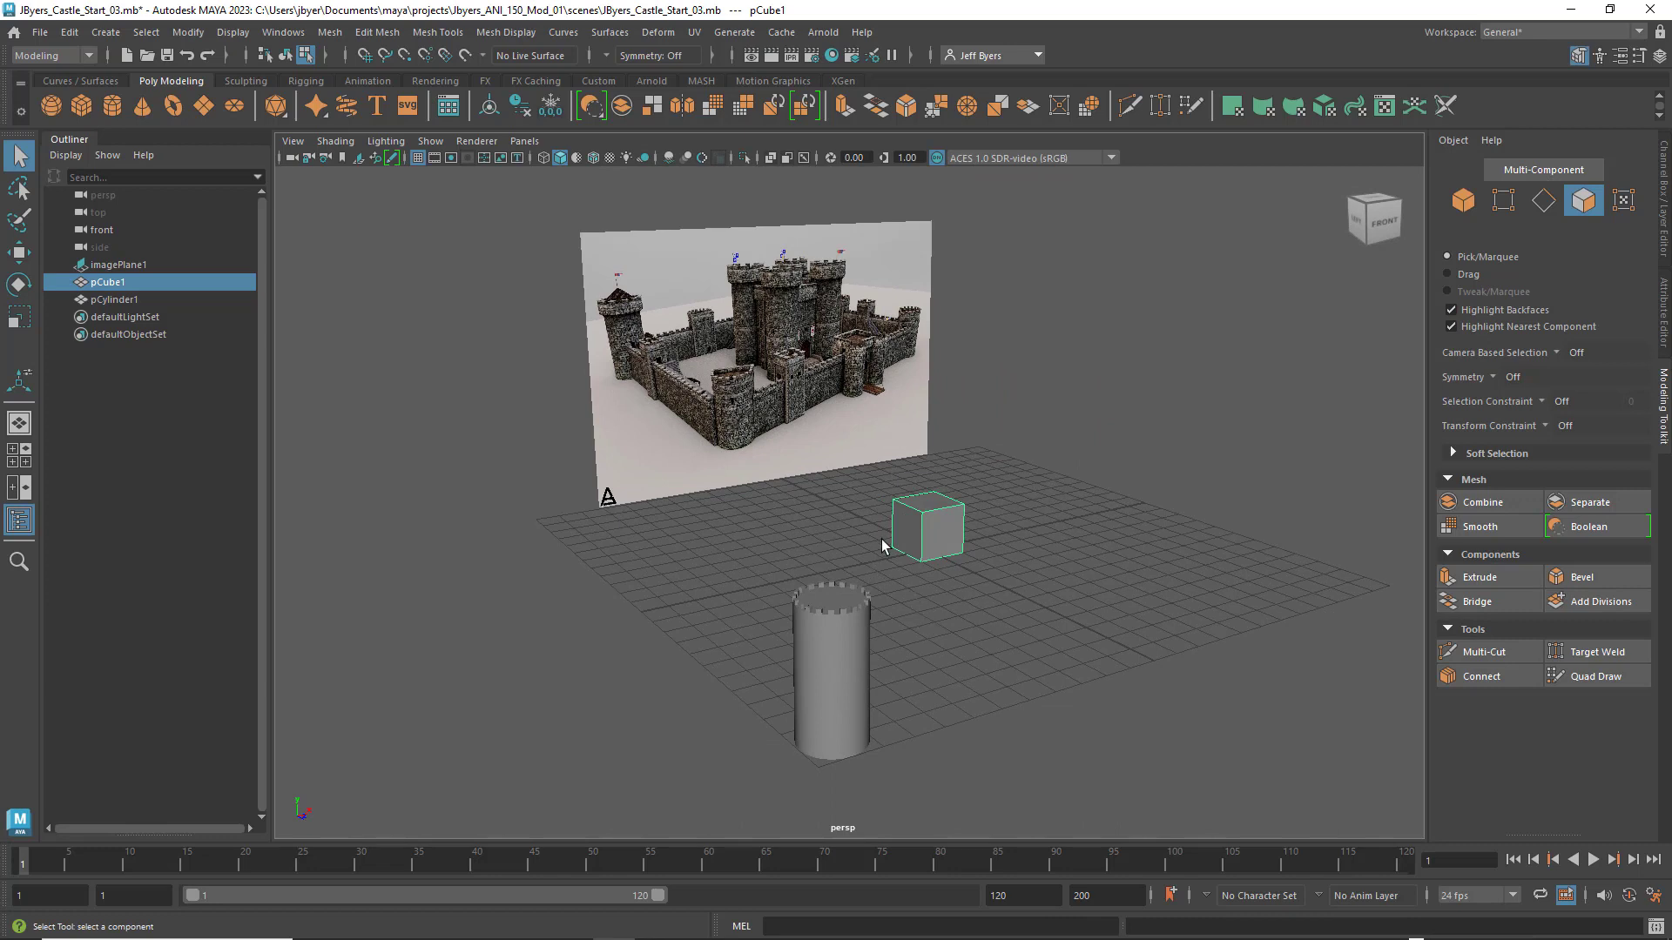
{"action": "key", "text": "r"}
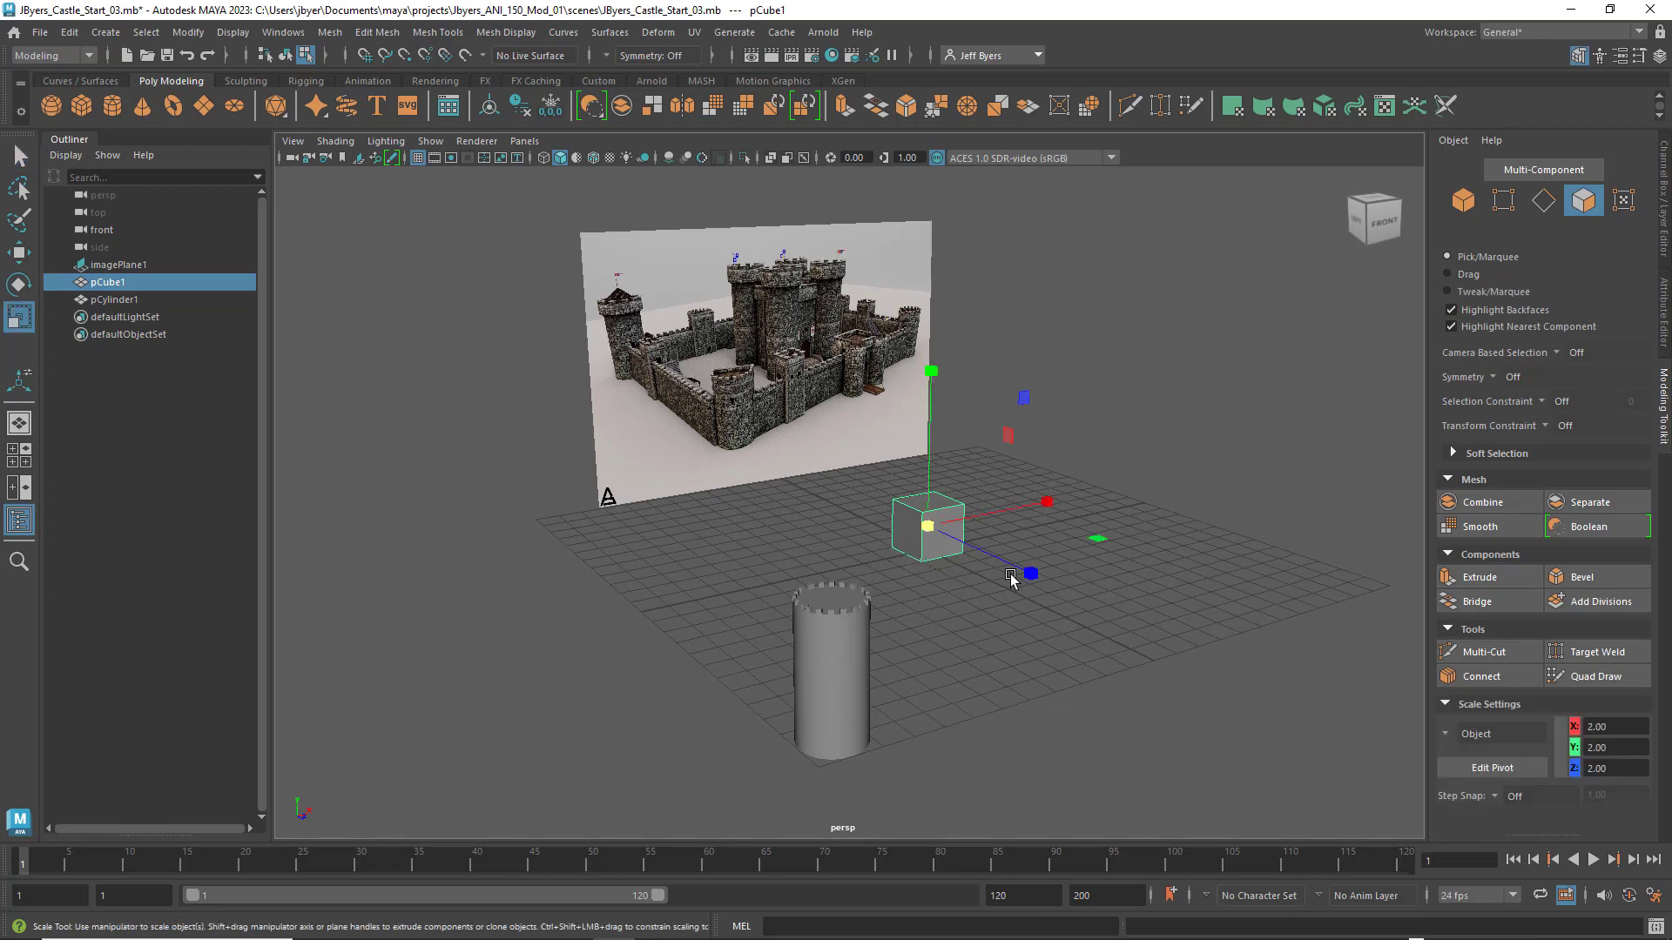
{"action": "left_click_drag", "start_coordinate": [1027, 572], "coordinate": [883, 582]}
Step: Examine the corner tower and adjoining walls in the castle reference image
{"action": "scroll", "coordinate": [923, 531], "scroll_direction": "up", "scroll_amount": 4}
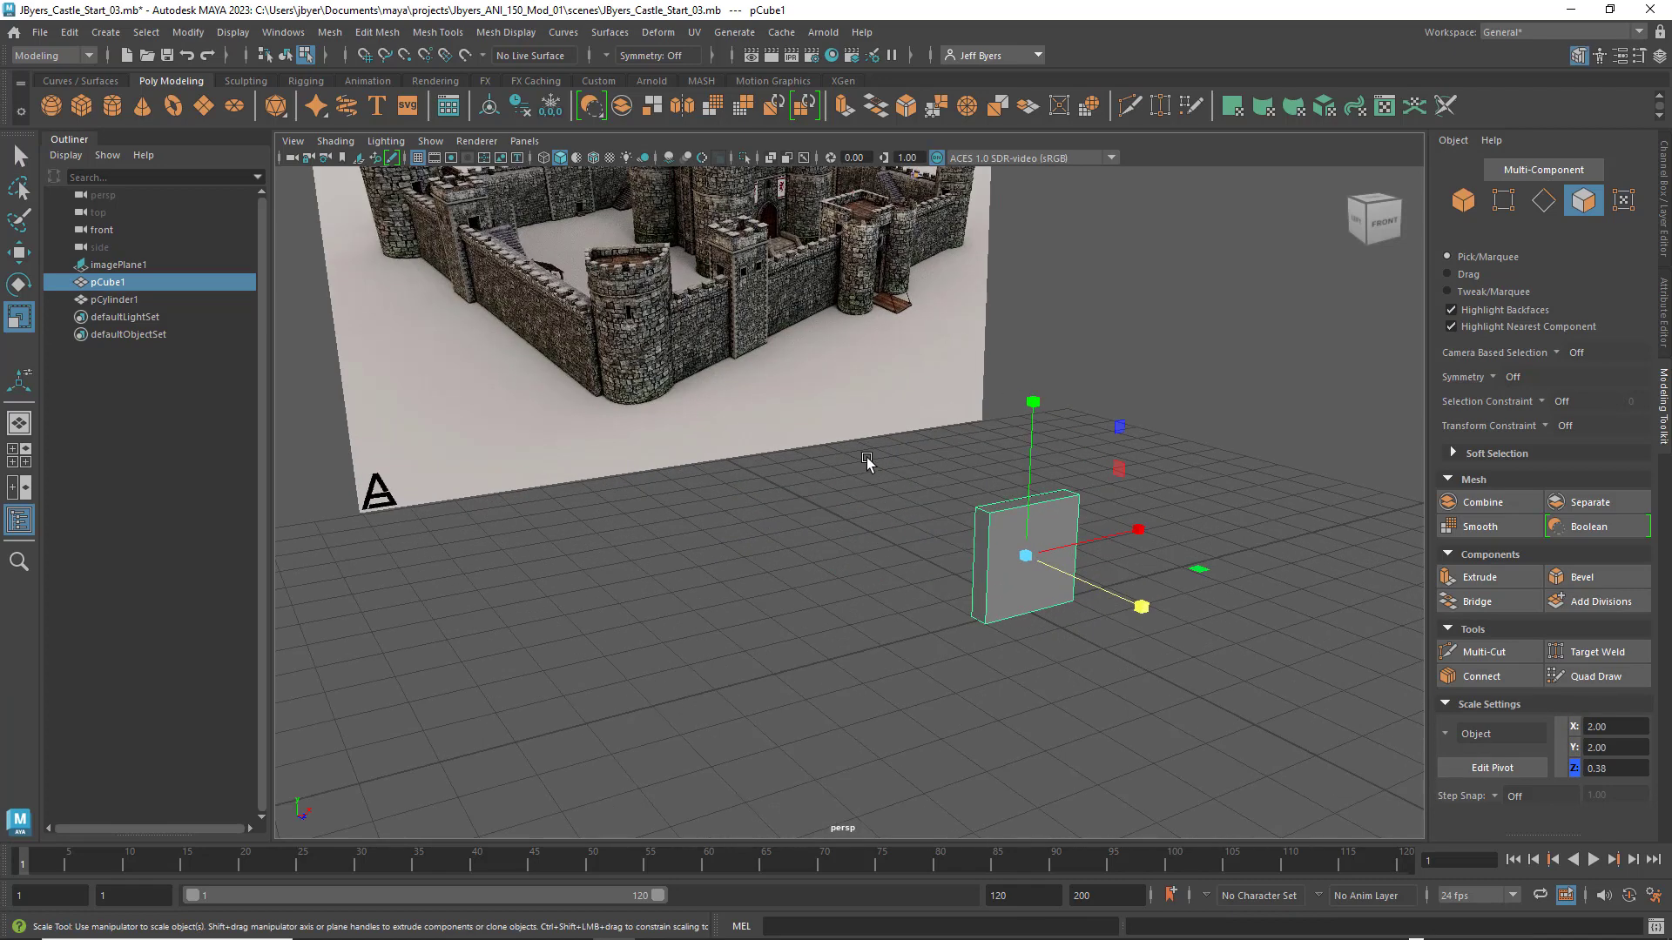
{"action": "scroll", "coordinate": [881, 551], "scroll_direction": "up", "scroll_amount": 3}
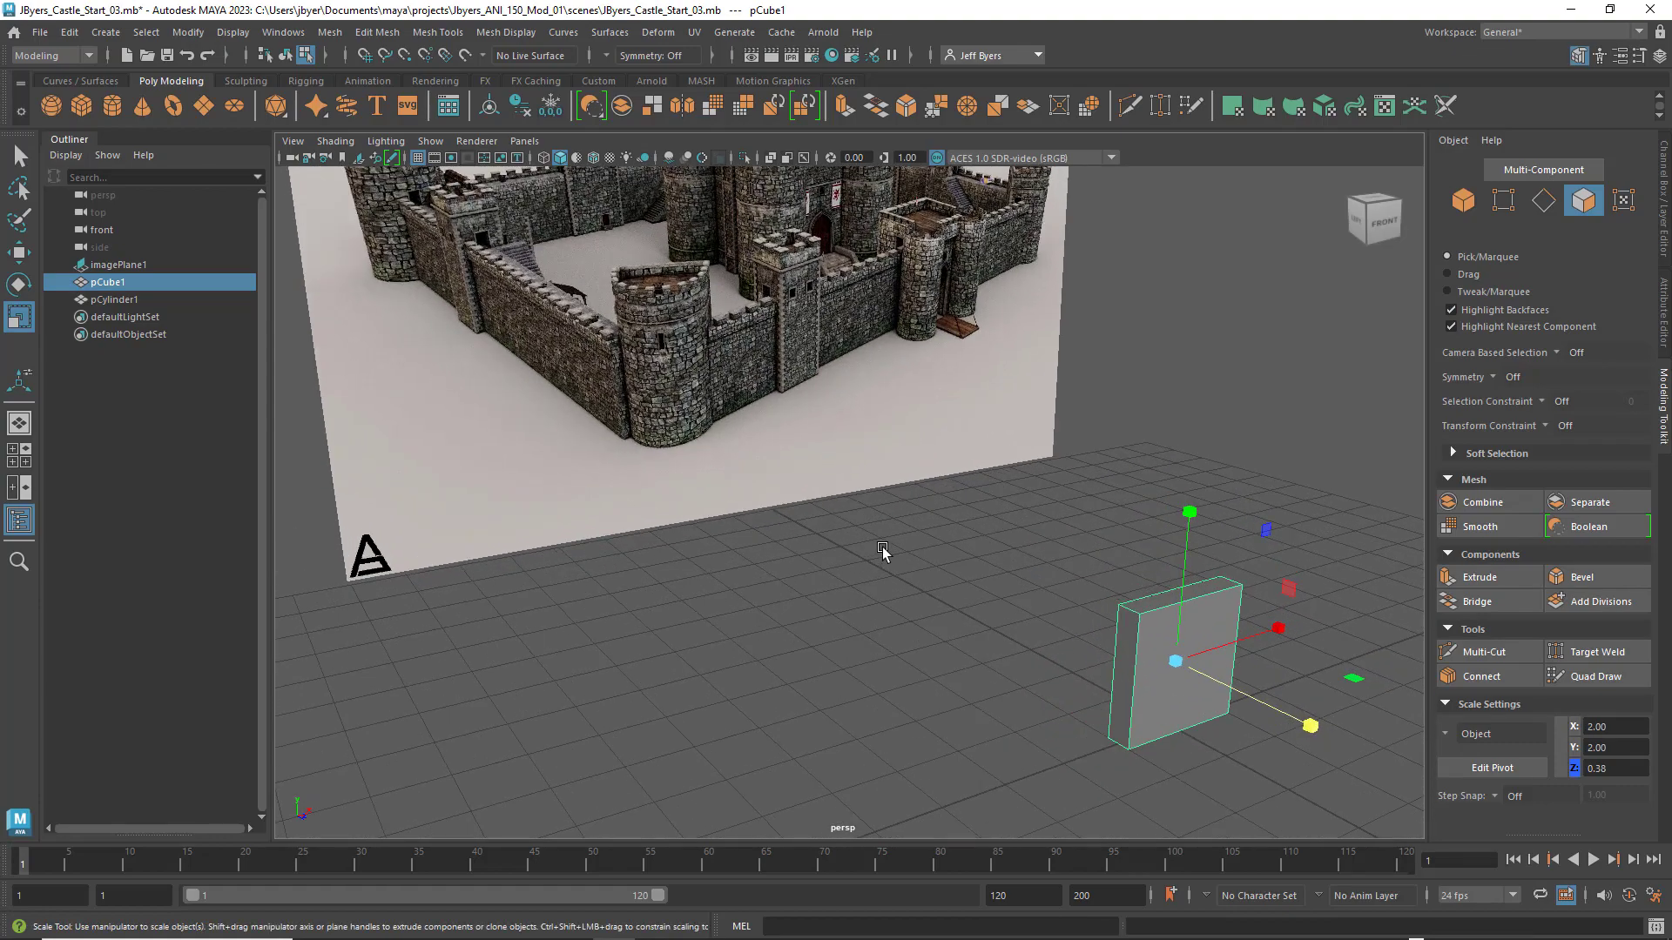
{"action": "scroll", "coordinate": [898, 561], "scroll_direction": "up", "scroll_amount": 5}
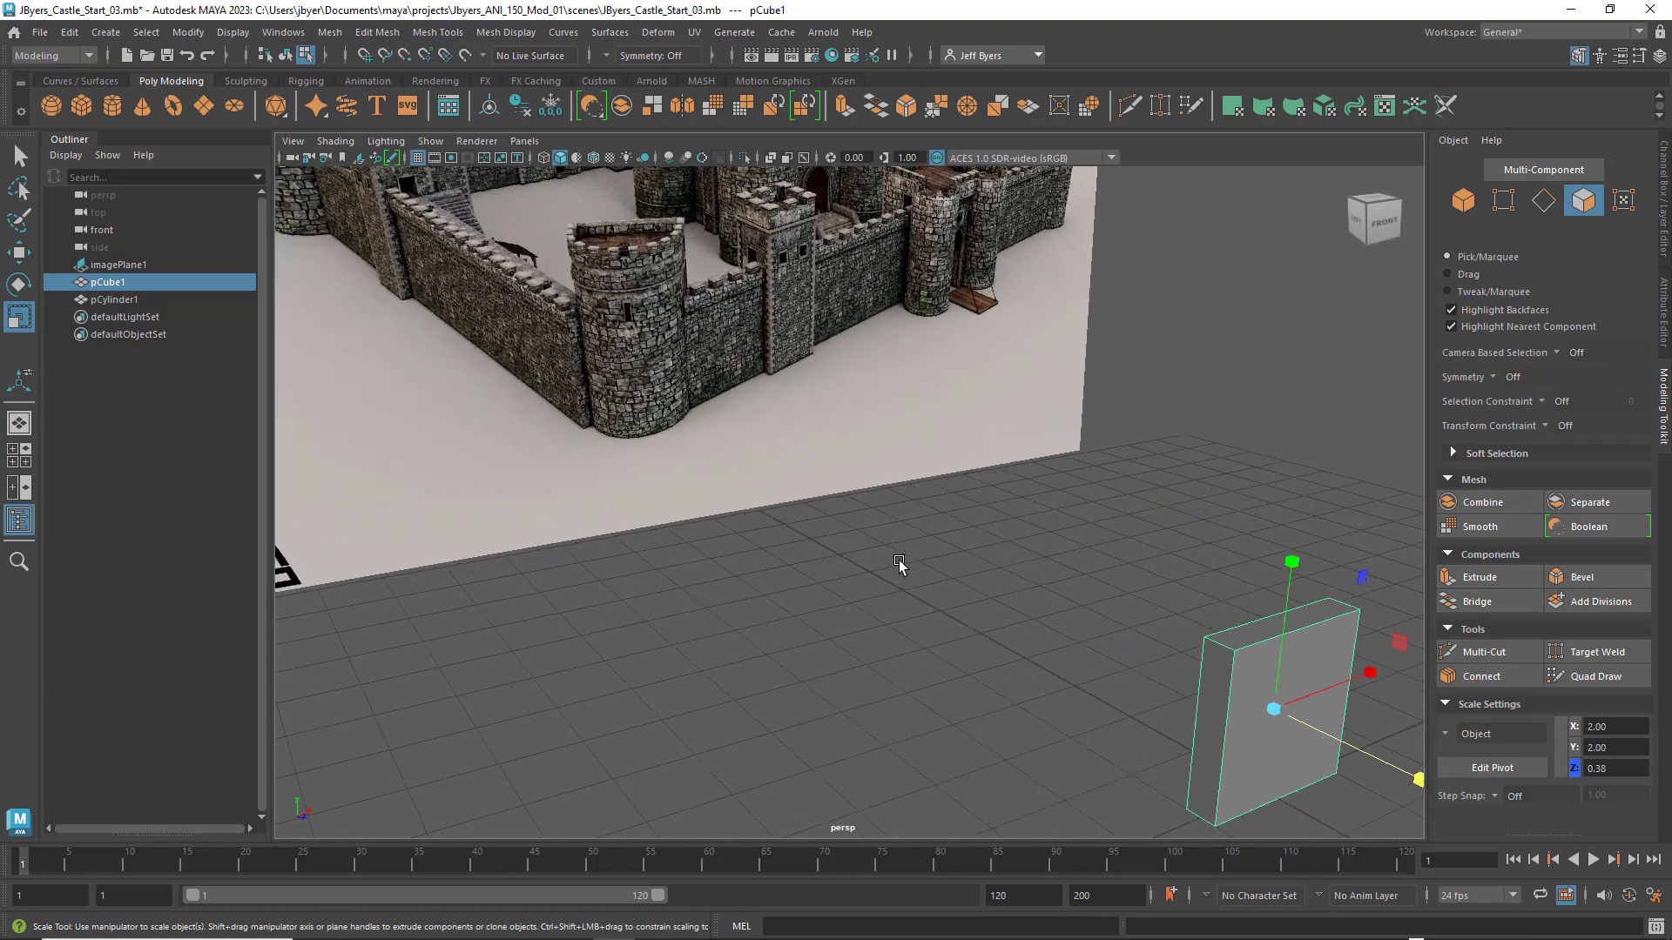
{"action": "middle_click_drag", "start_coordinate": [805, 296], "coordinate": [909, 528], "text": "alt"}
{"action": "left_click_drag", "start_coordinate": [908, 527], "coordinate": [938, 547], "text": "alt"}
{"action": "scroll", "coordinate": [1094, 575], "scroll_direction": "down", "scroll_amount": 8}
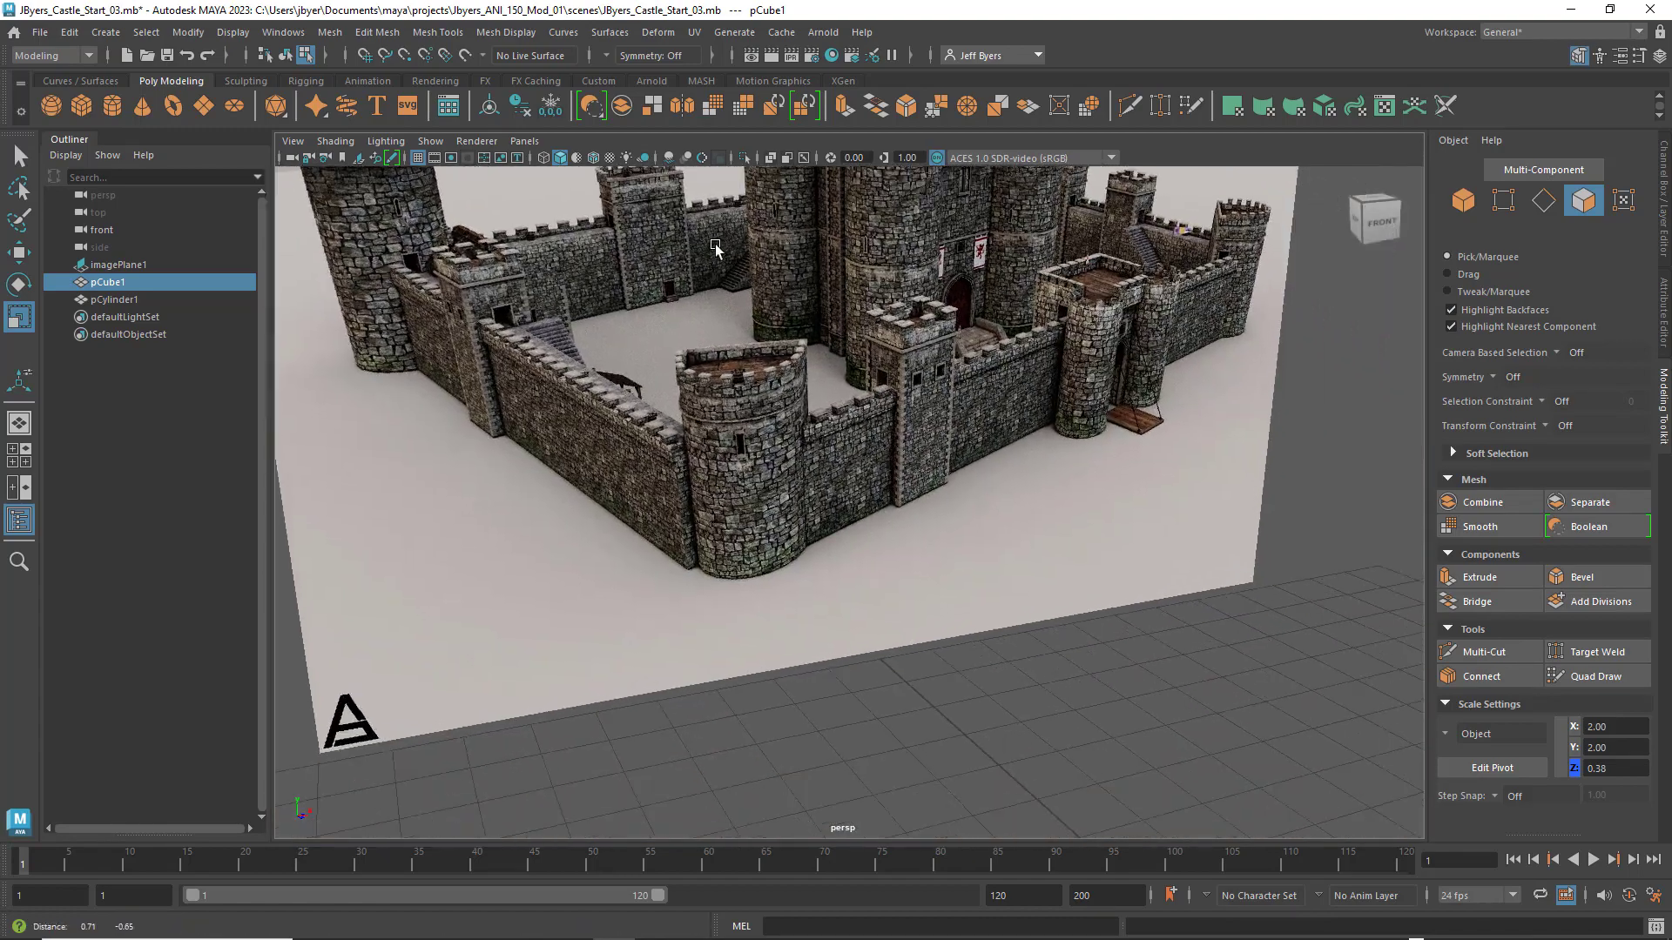
{"action": "middle_click_drag", "start_coordinate": [714, 247], "coordinate": [566, 130], "text": "alt"}
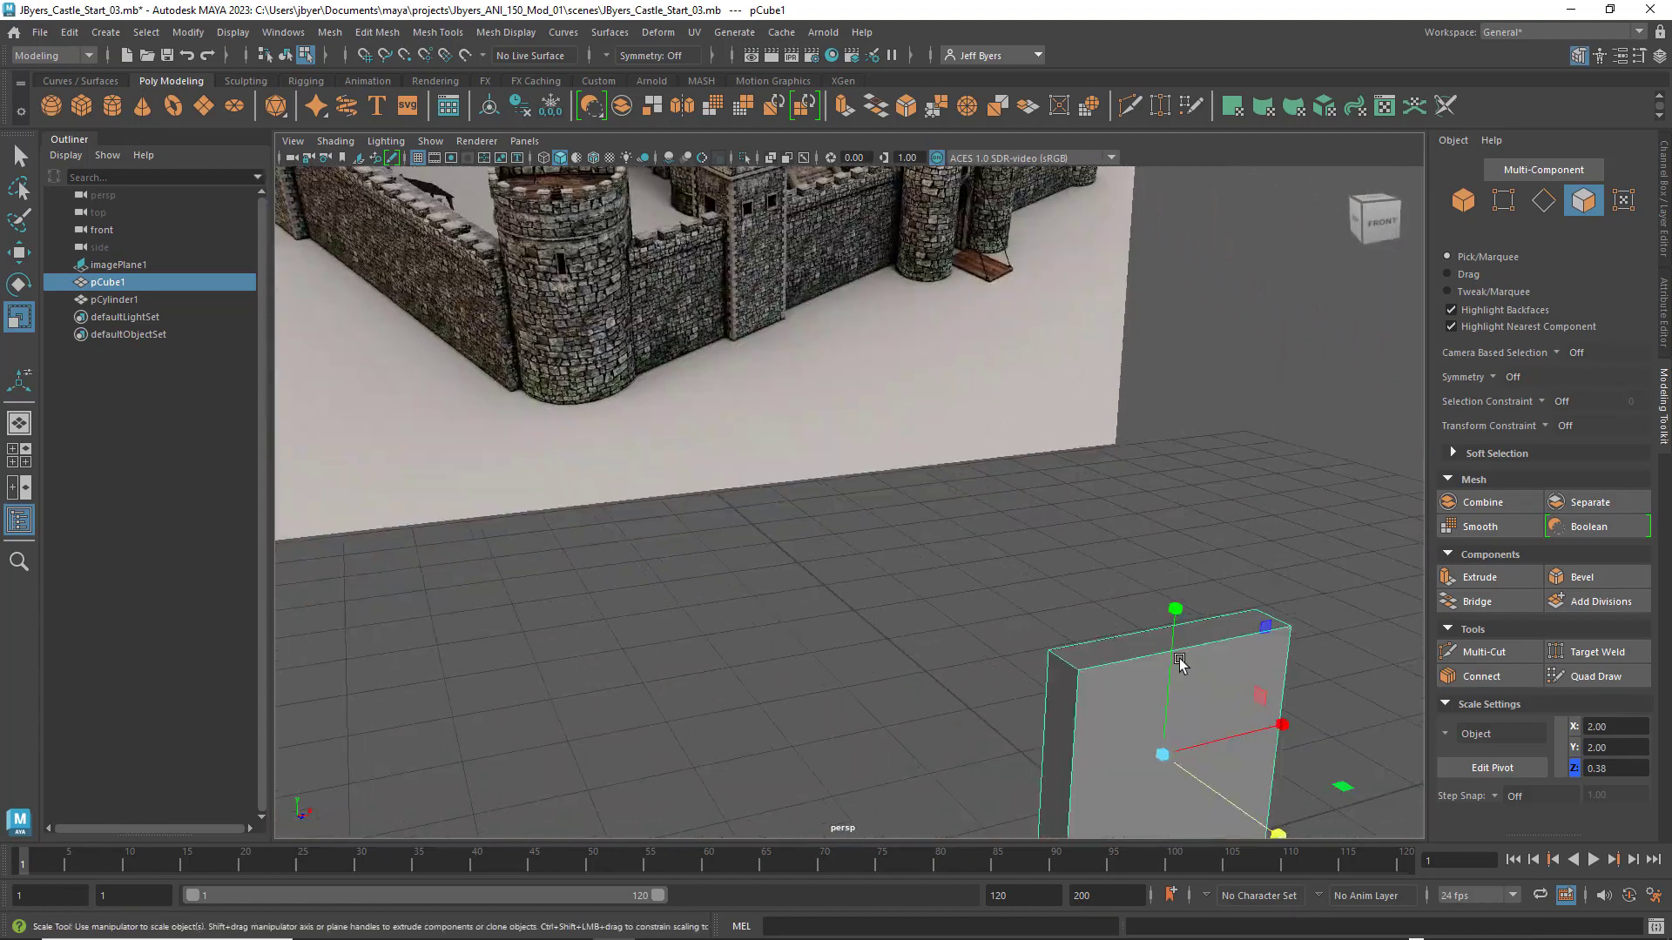
Step: Move the wall slab beside the cylindrical tower, to about X -8.29 and Z 11.36, and dismiss the SupportAssist notification
{"action": "middle_click_drag", "start_coordinate": [1179, 665], "coordinate": [1060, 488], "text": "alt"}
{"action": "scroll", "coordinate": [1032, 541], "scroll_direction": "down", "scroll_amount": 8}
{"action": "middle_click_drag", "start_coordinate": [1008, 551], "coordinate": [998, 625], "text": "alt"}
{"action": "key", "text": "w"}
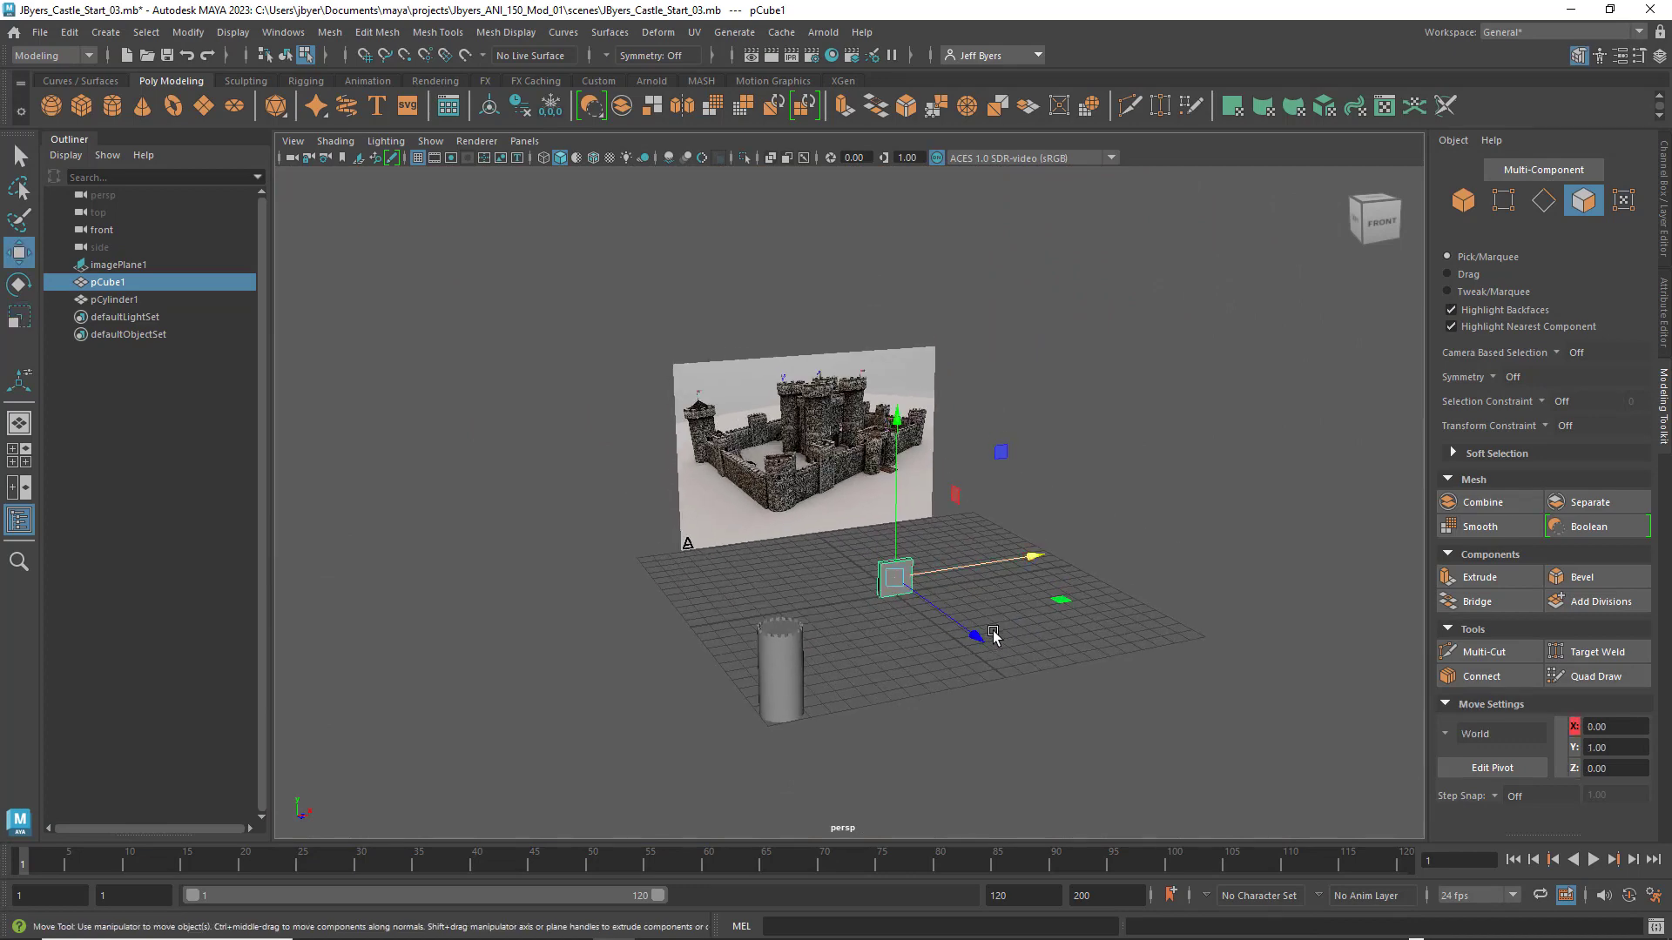
{"action": "left_click_drag", "start_coordinate": [992, 634], "coordinate": [1054, 841]}
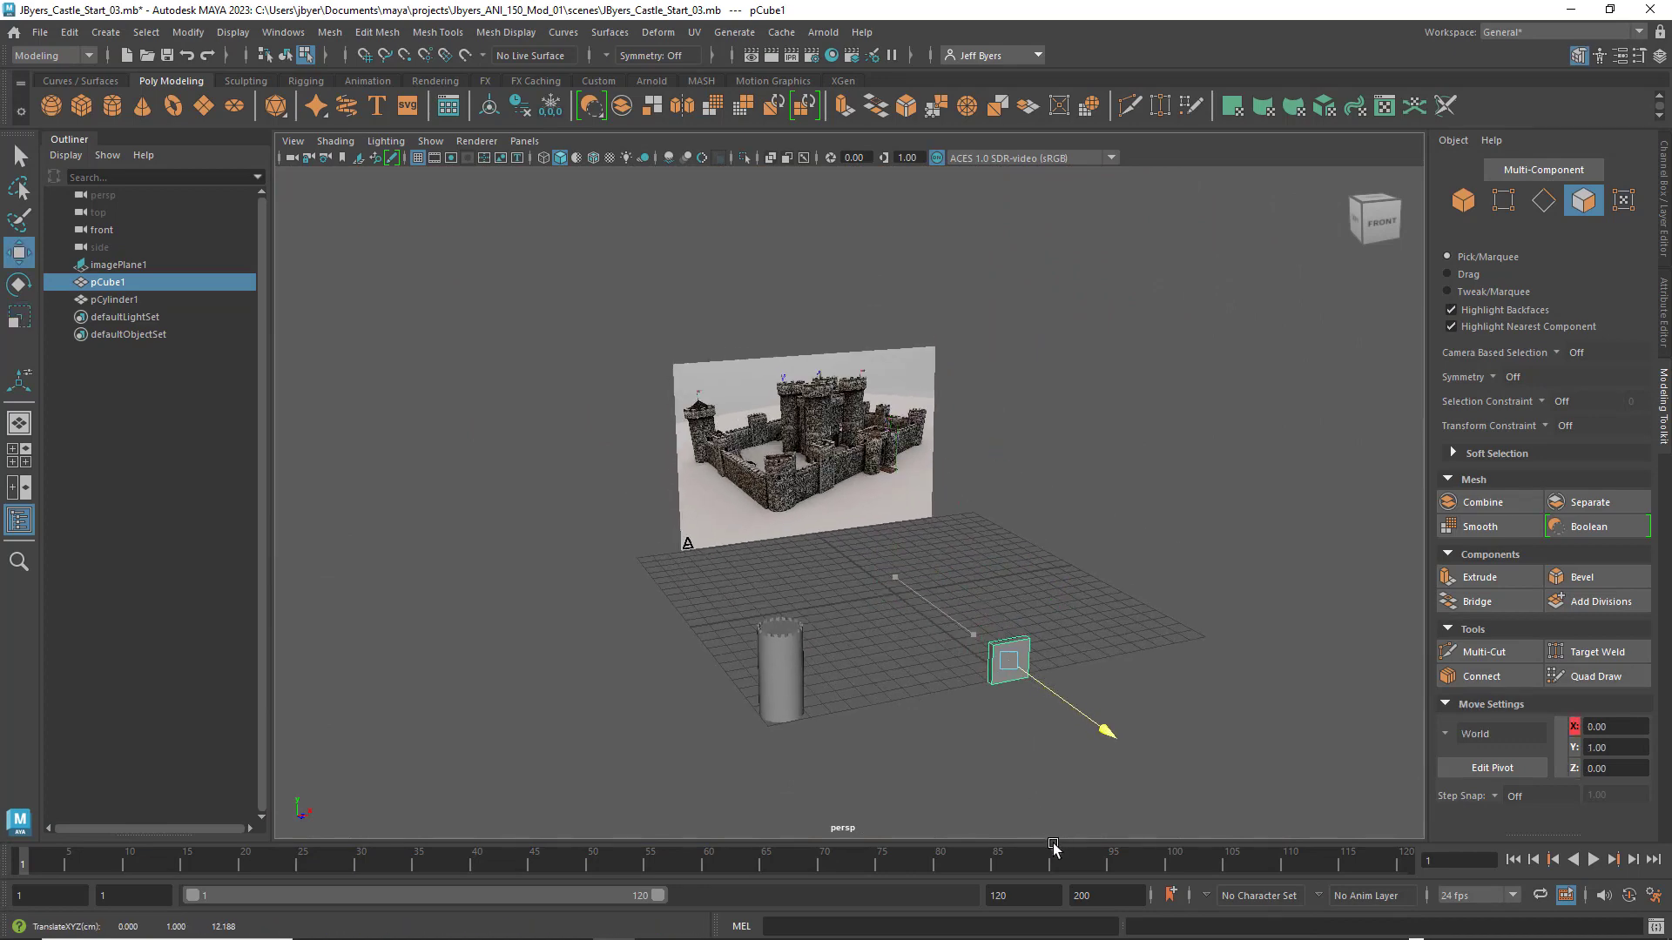
{"action": "left_click_drag", "start_coordinate": [1141, 638], "coordinate": [961, 669]}
{"action": "left_click_drag", "start_coordinate": [877, 761], "coordinate": [869, 747]}
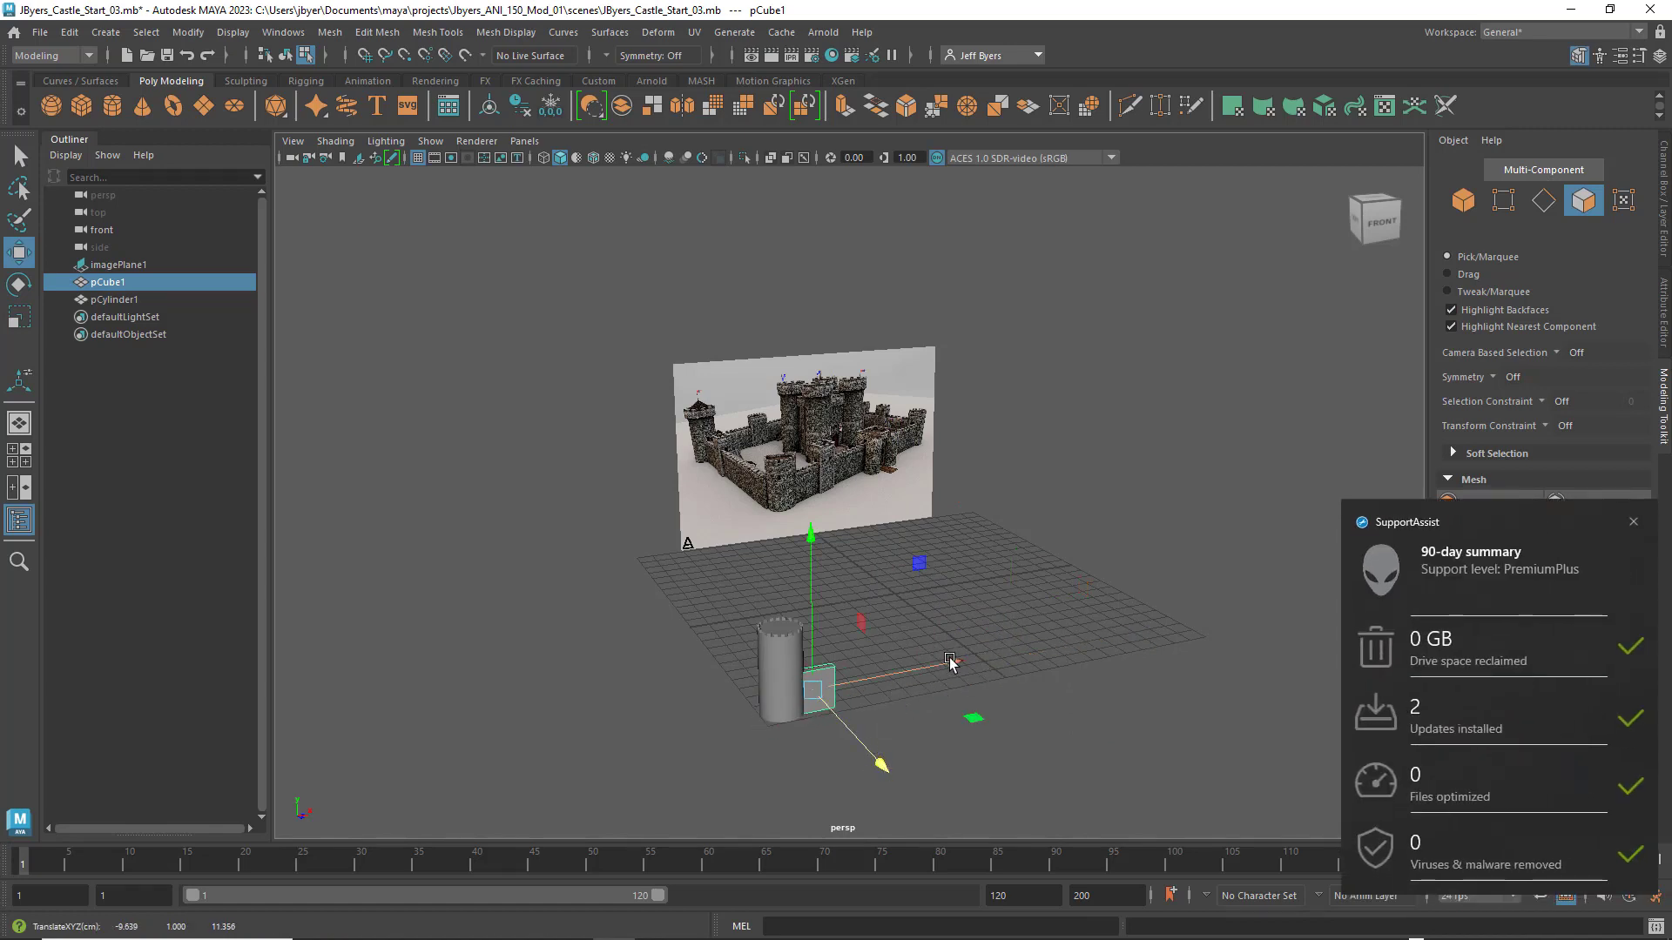
{"action": "left_click_drag", "start_coordinate": [955, 671], "coordinate": [979, 665]}
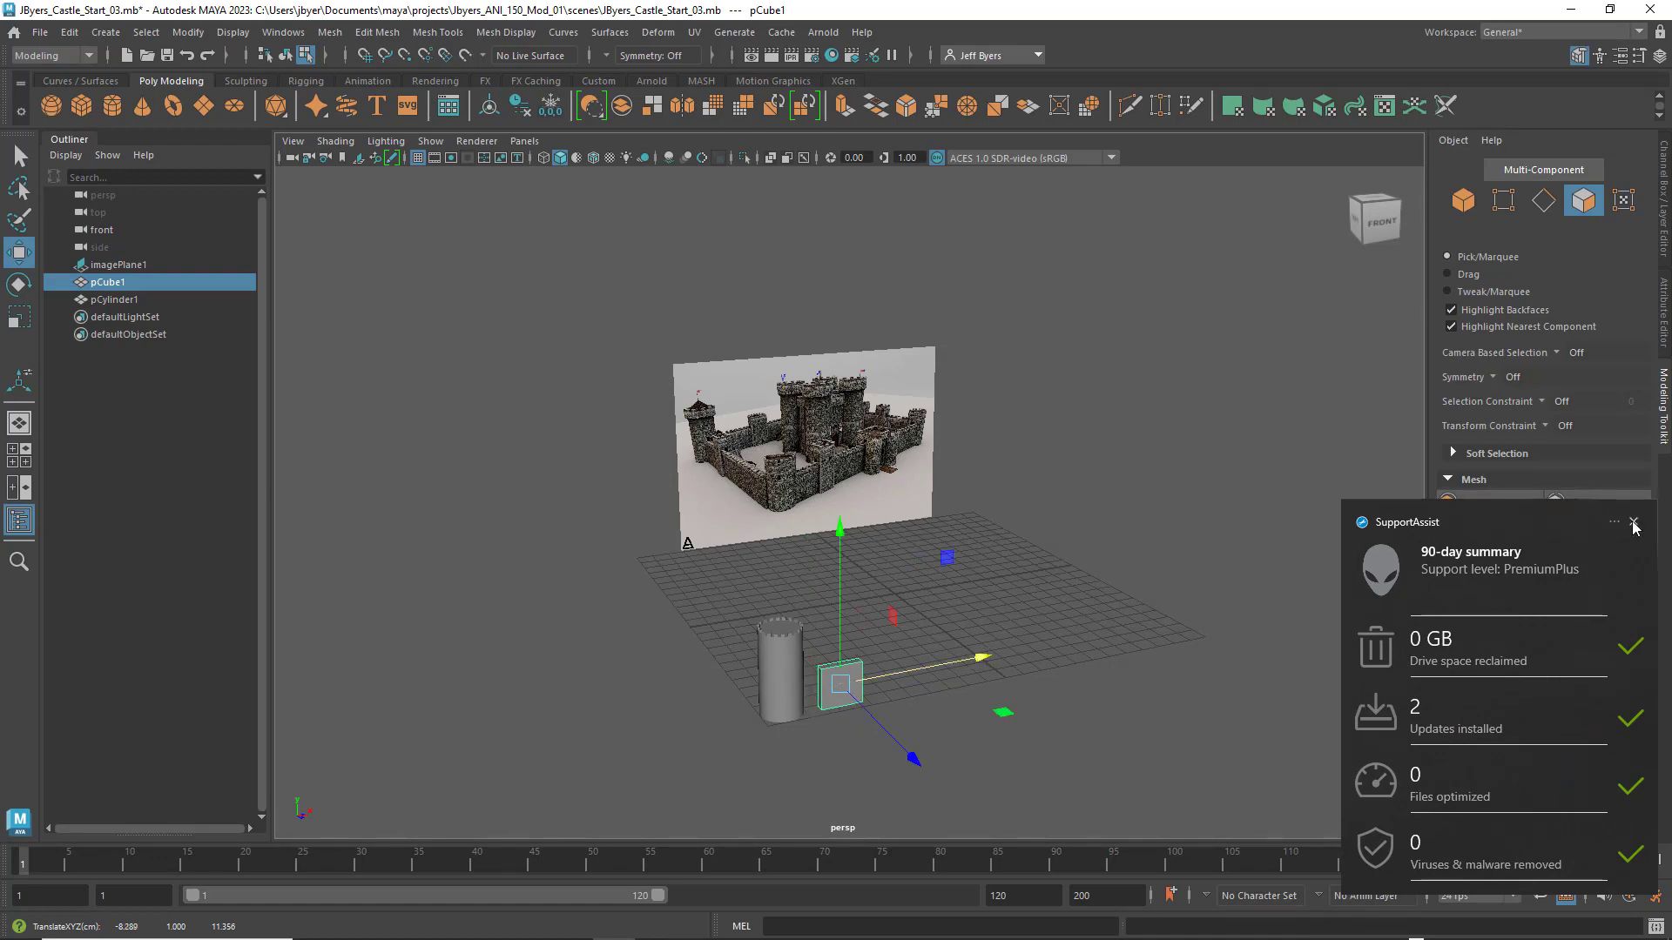
{"action": "left_click", "coordinate": [1633, 524]}
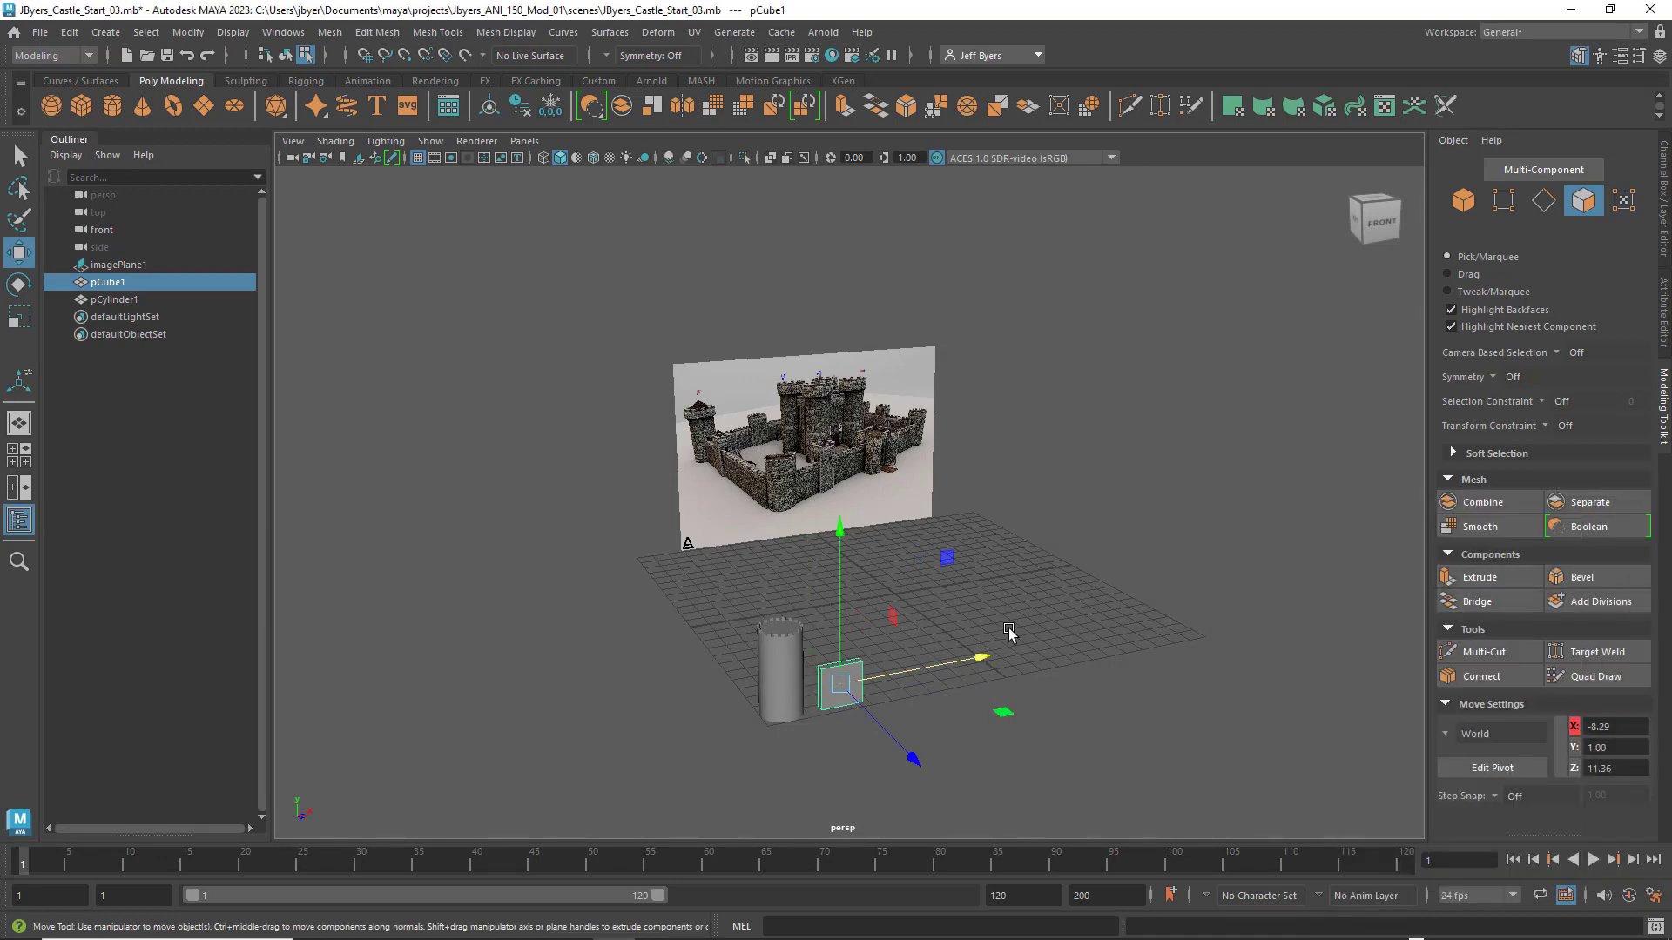
Step: Lengthen the wall slab along X to a scale of about 2.51
{"action": "scroll", "coordinate": [977, 653], "scroll_direction": "up", "scroll_amount": 4}
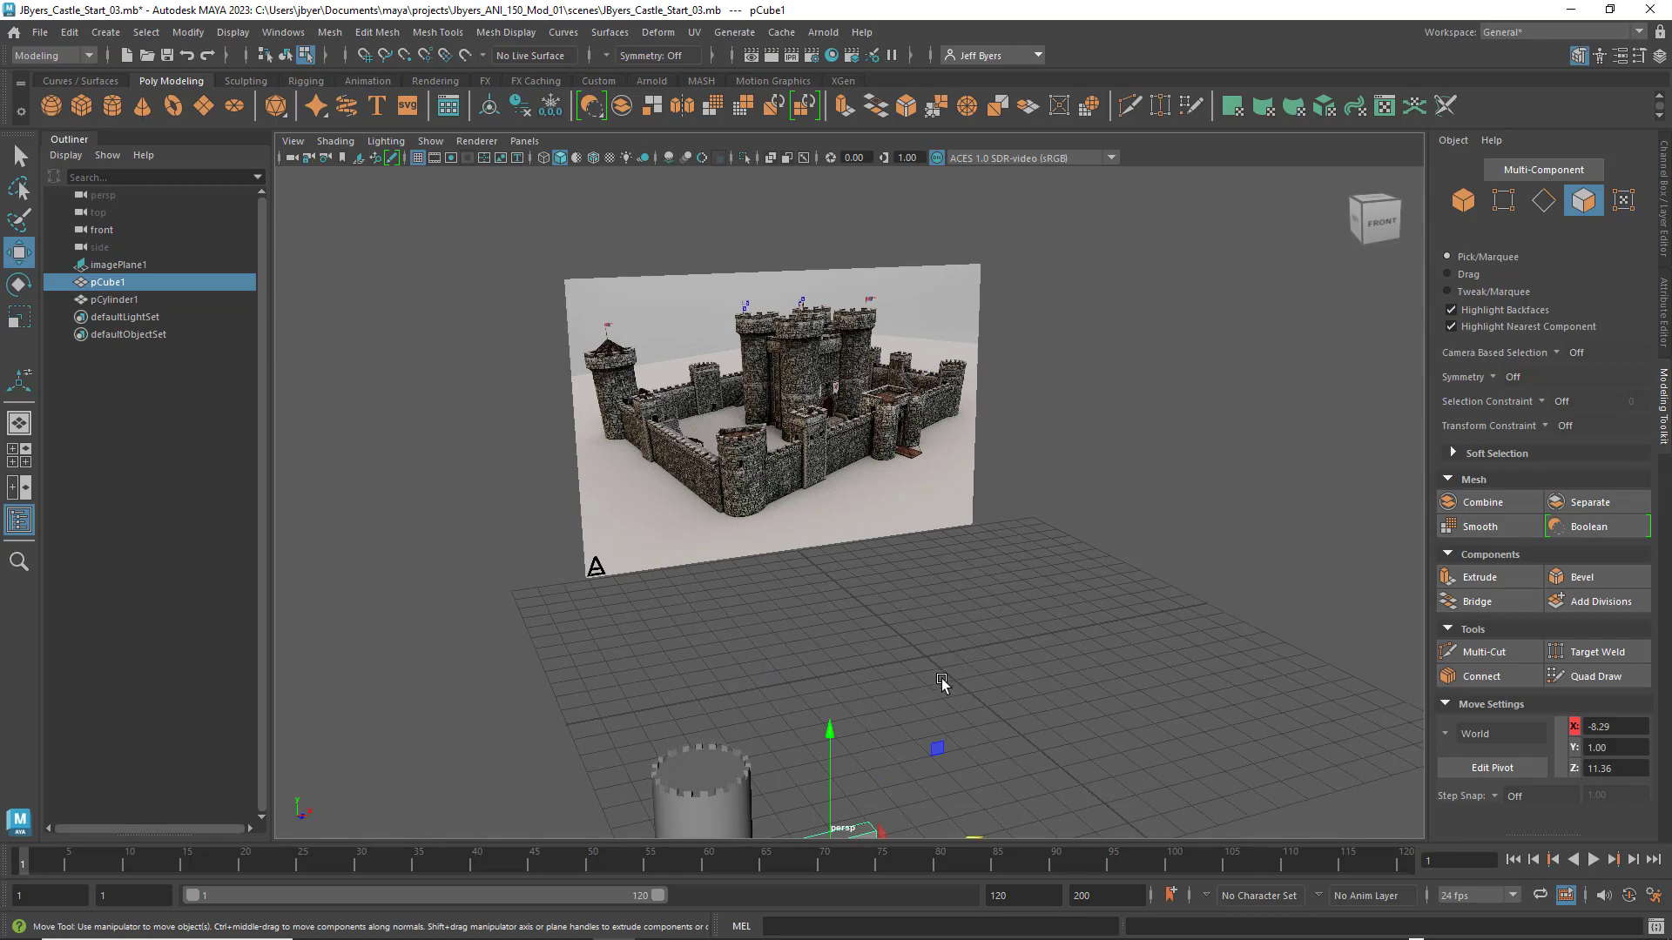
{"action": "middle_click_drag", "start_coordinate": [942, 681], "coordinate": [1040, 535], "text": "alt"}
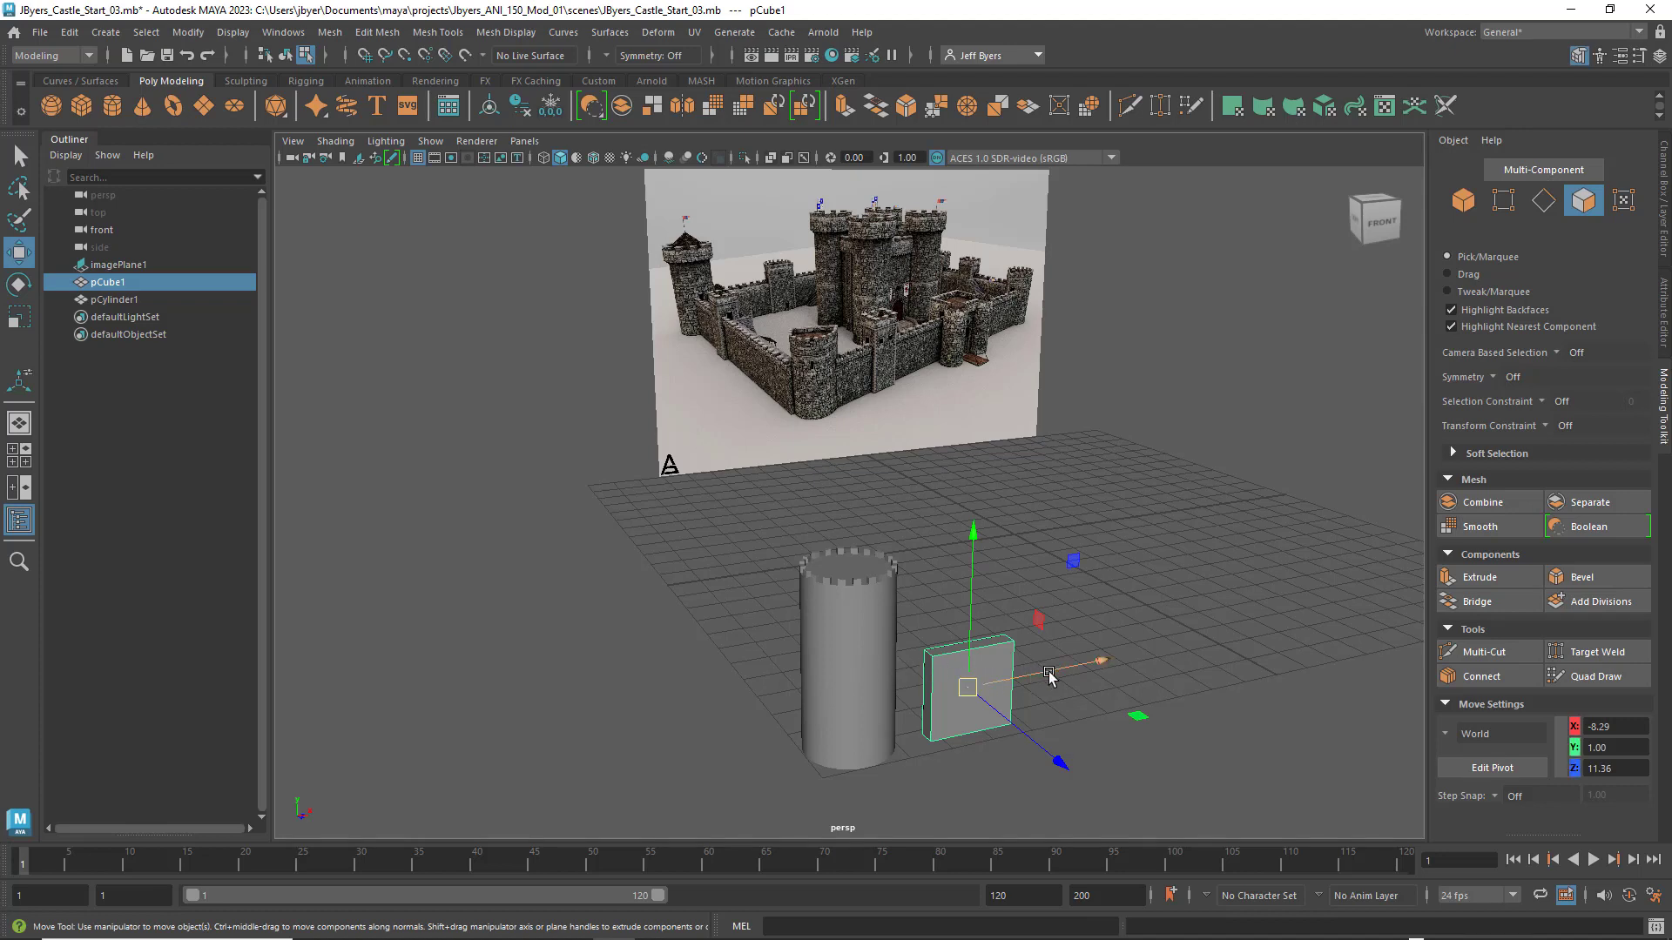
{"action": "key", "text": "r"}
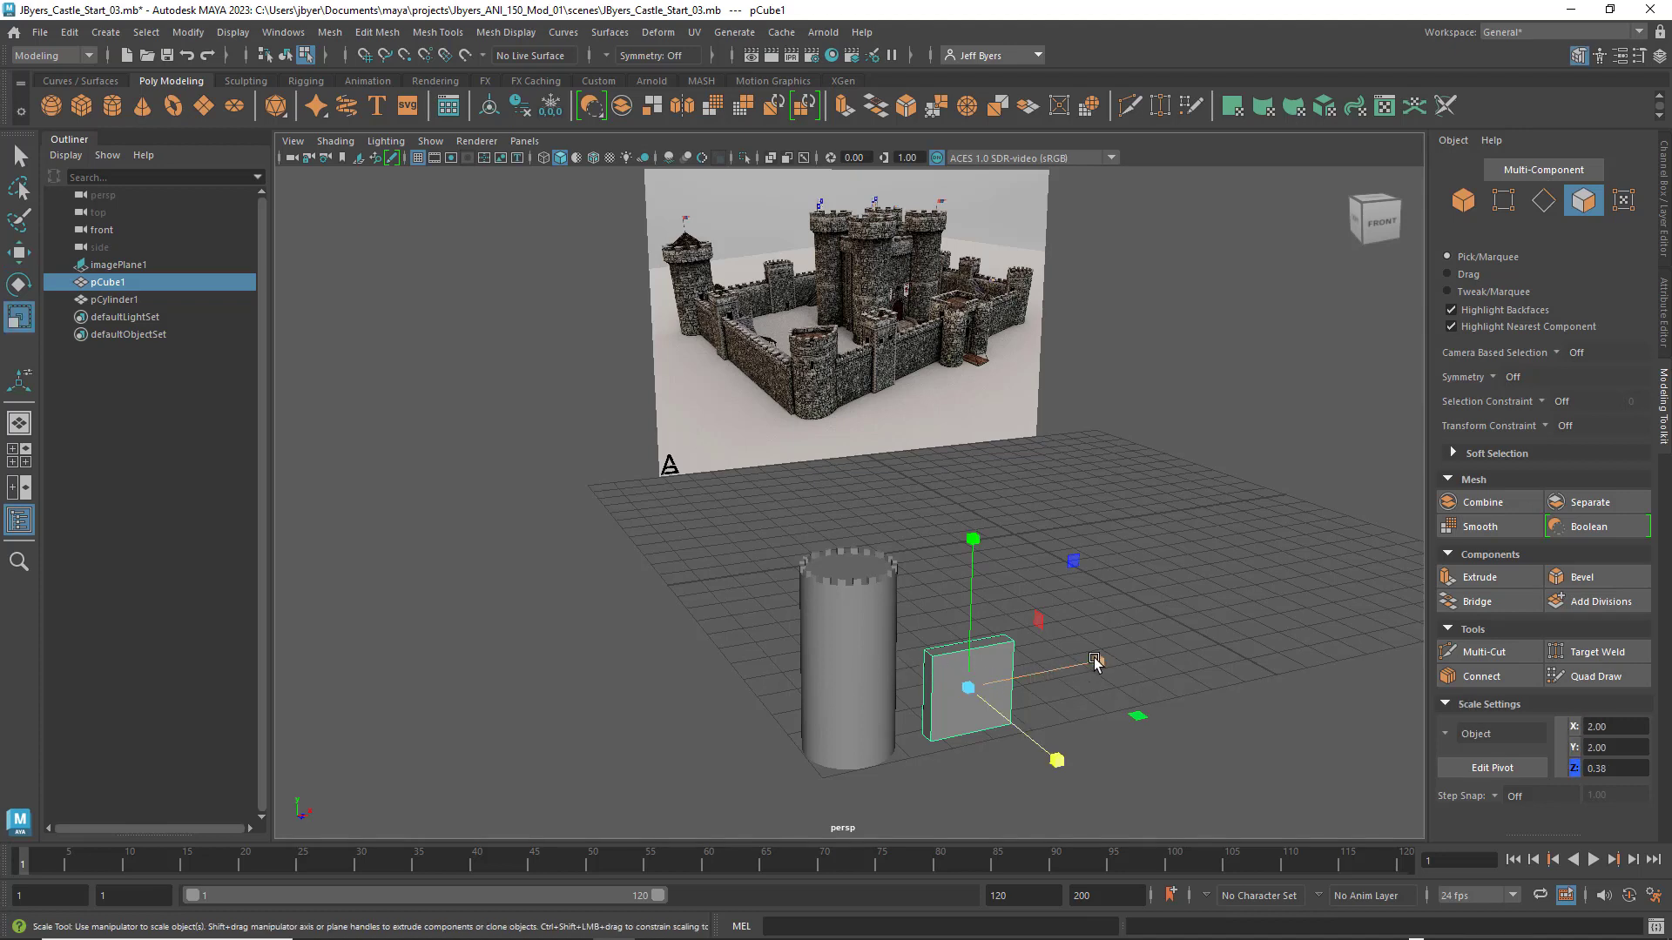
{"action": "key", "text": "r"}
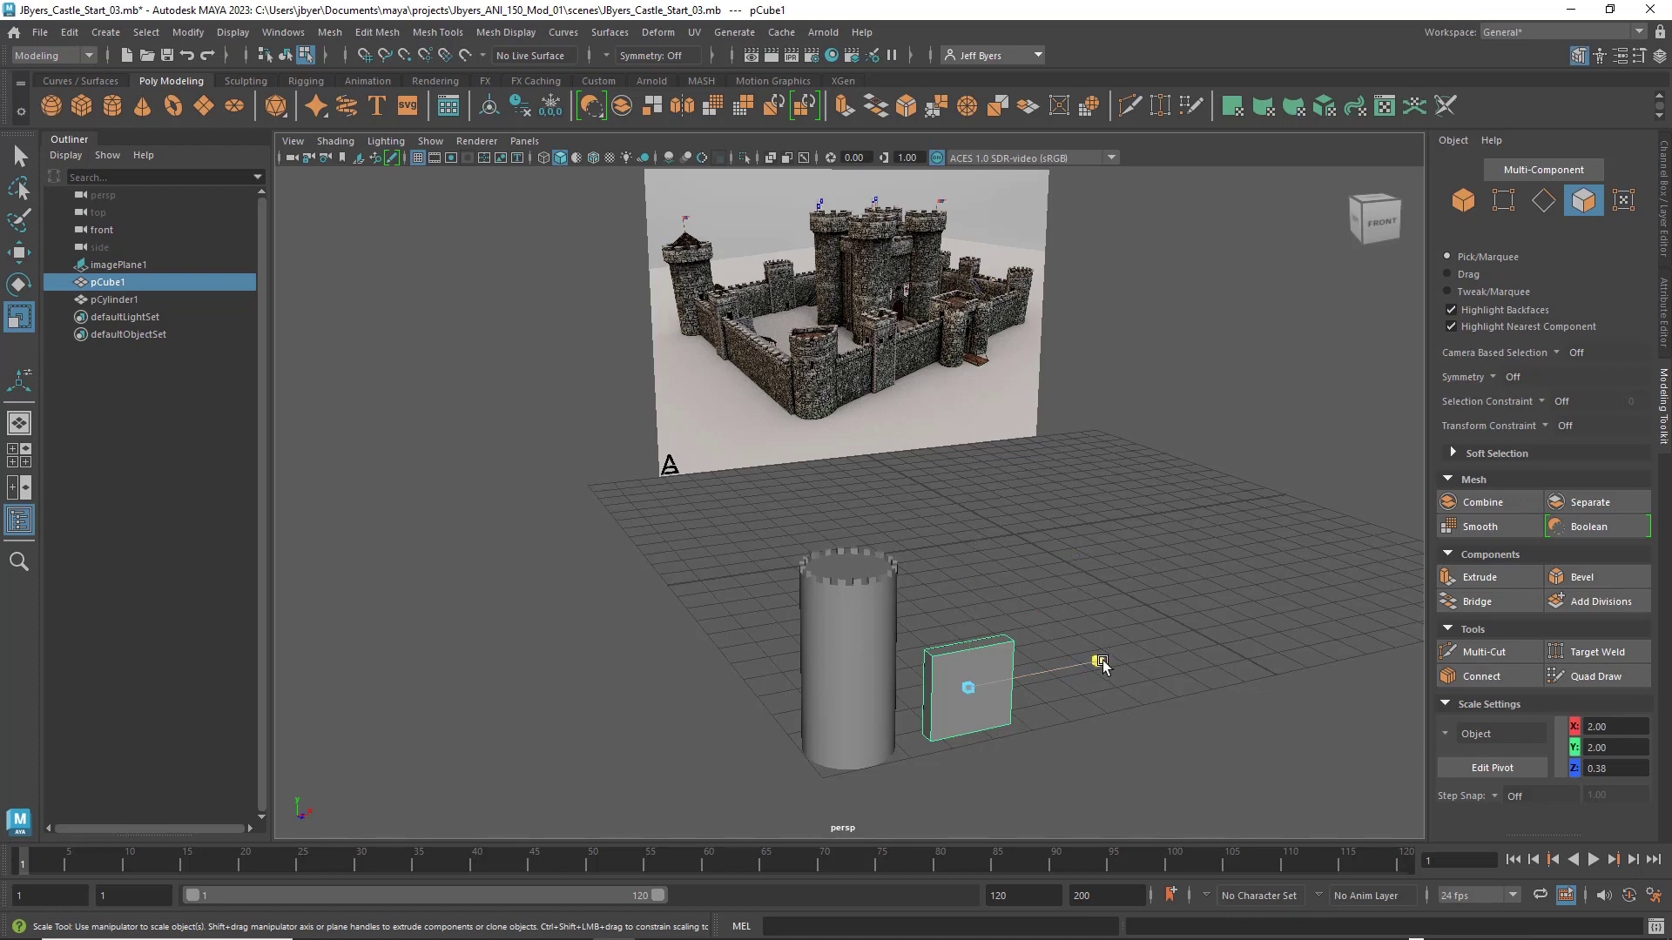
{"action": "left_click_drag", "start_coordinate": [1098, 663], "coordinate": [1128, 659]}
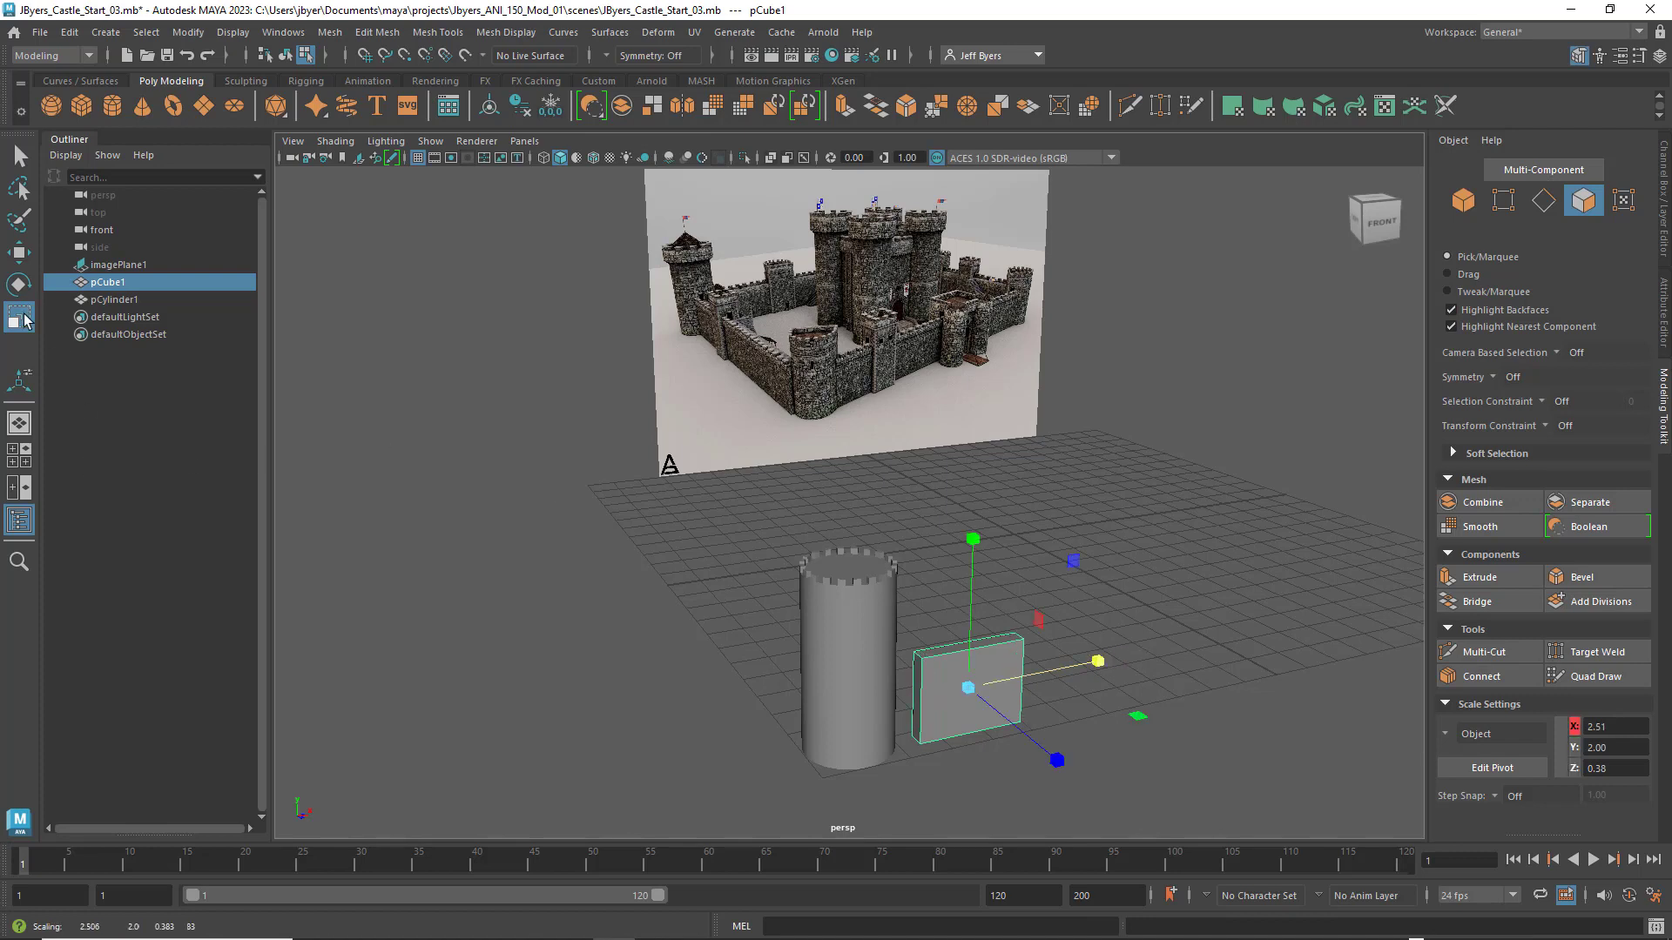
Step: Stretch the wall slab further to an X scale of about 2.94 and shift it to about X -8.21
{"action": "left_click", "coordinate": [20, 285]}
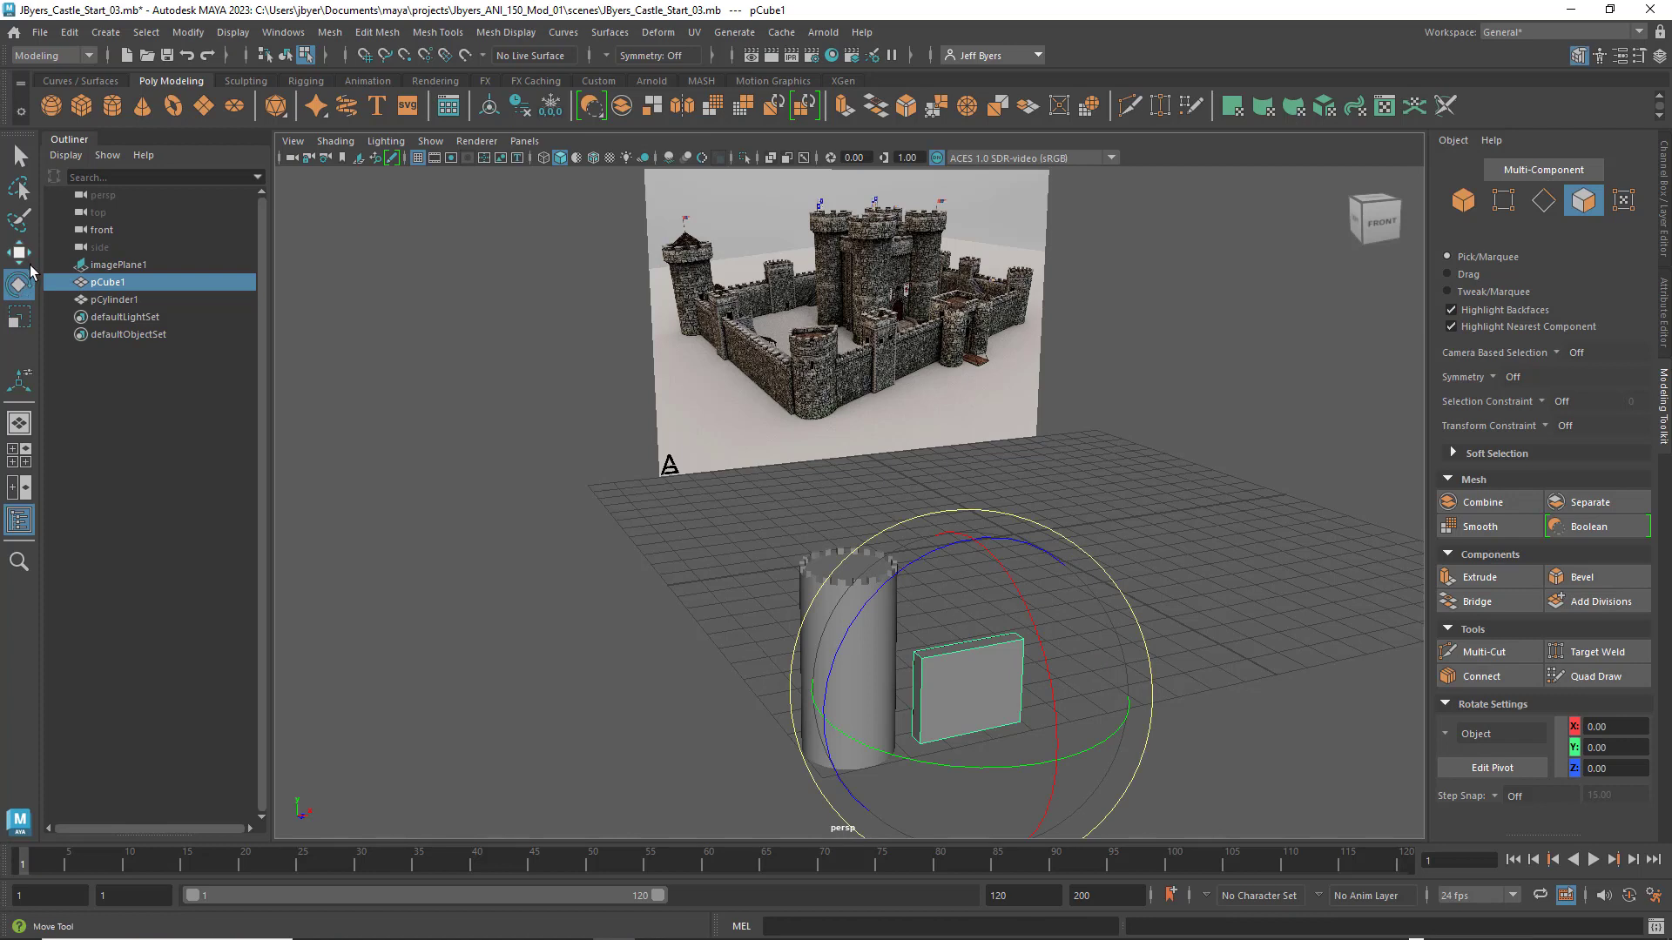
{"action": "left_click", "coordinate": [21, 254]}
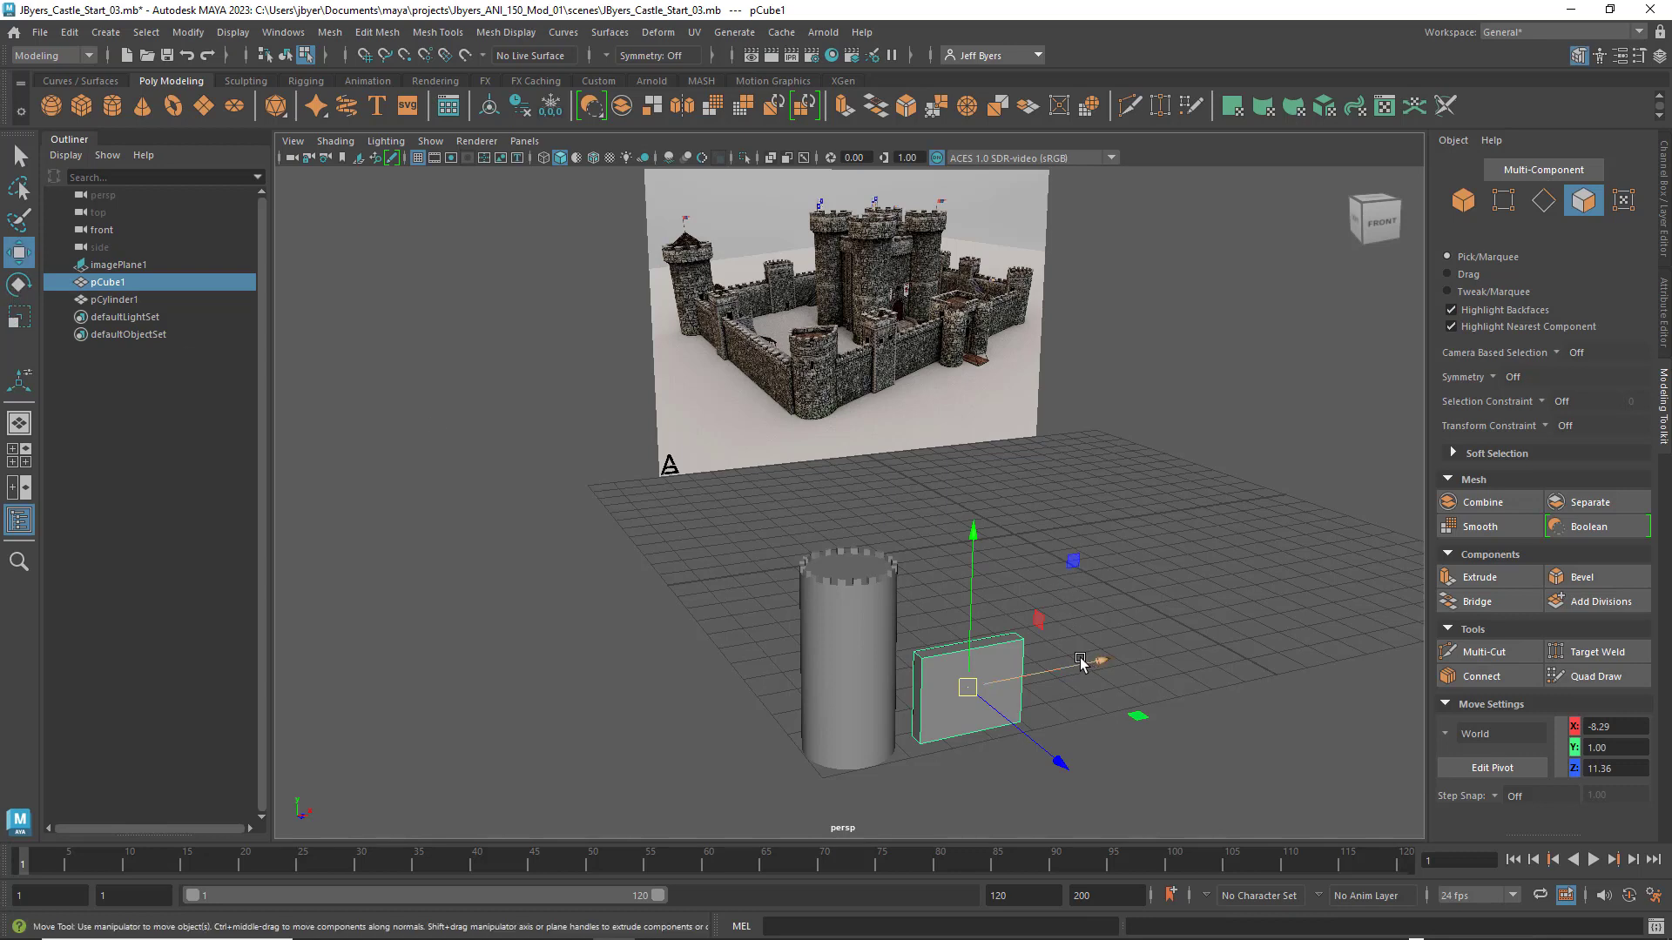
{"action": "key", "text": "e"}
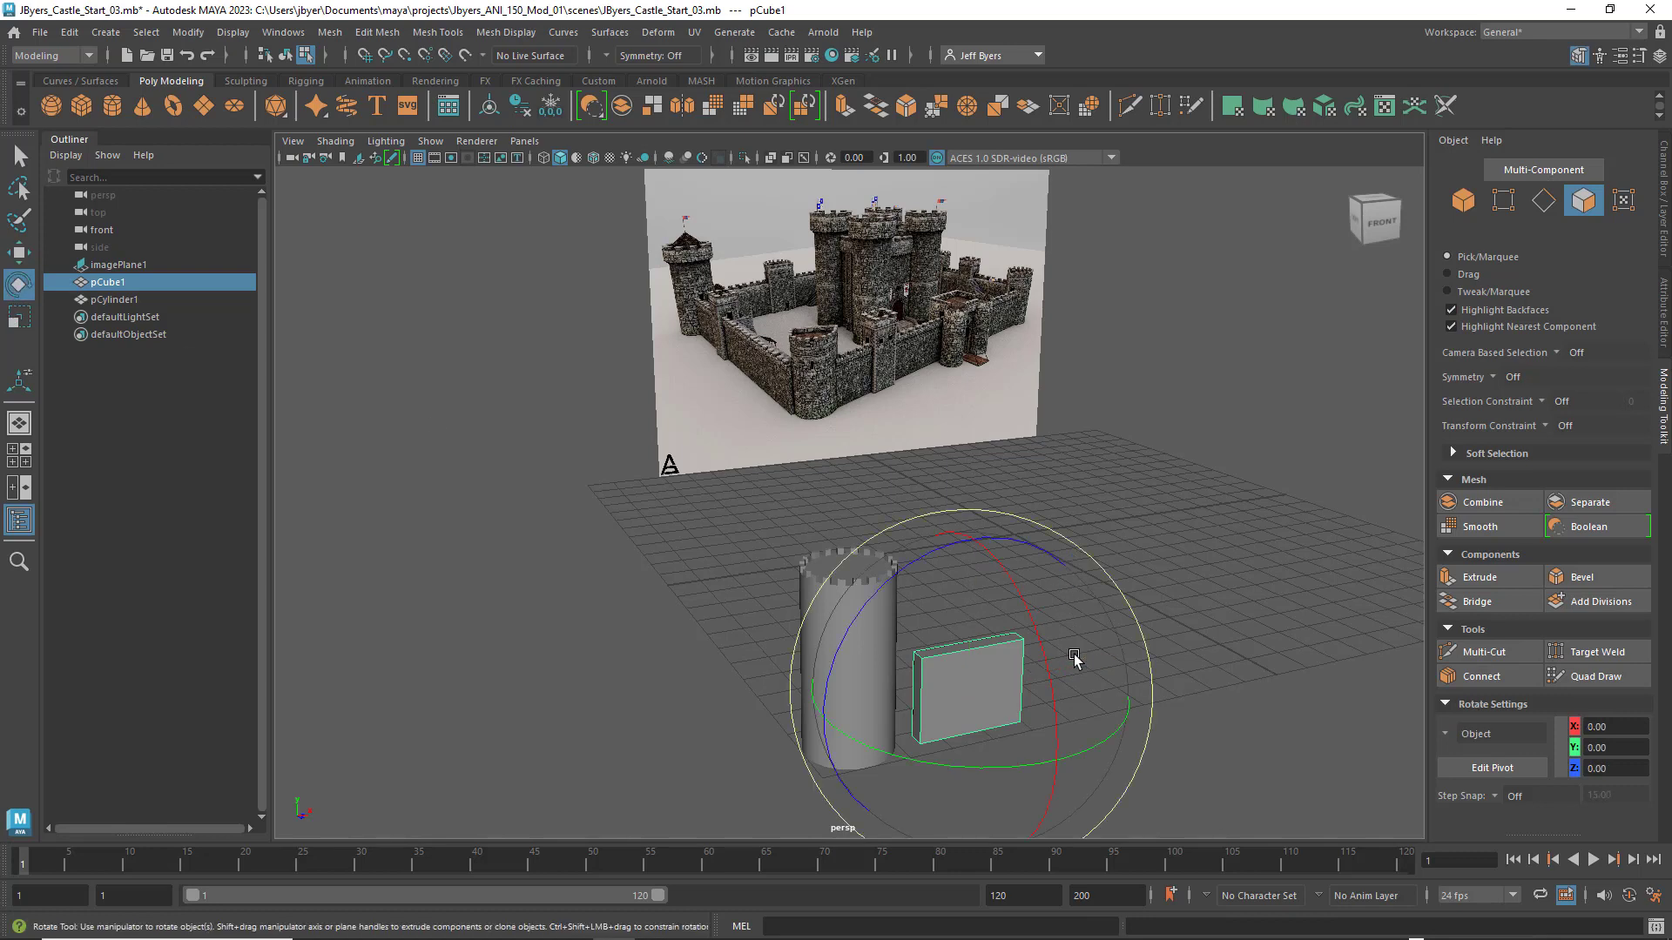
{"action": "key", "text": "r"}
{"action": "mouse_move", "coordinate": [1093, 659]}
{"action": "left_mouse_down"}
{"action": "mouse_move", "coordinate": [1125, 660]}
{"action": "mouse_move", "coordinate": [1086, 667]}
{"action": "mouse_move", "coordinate": [1111, 662]}
{"action": "left_mouse_up"}
{"action": "key", "text": "w"}
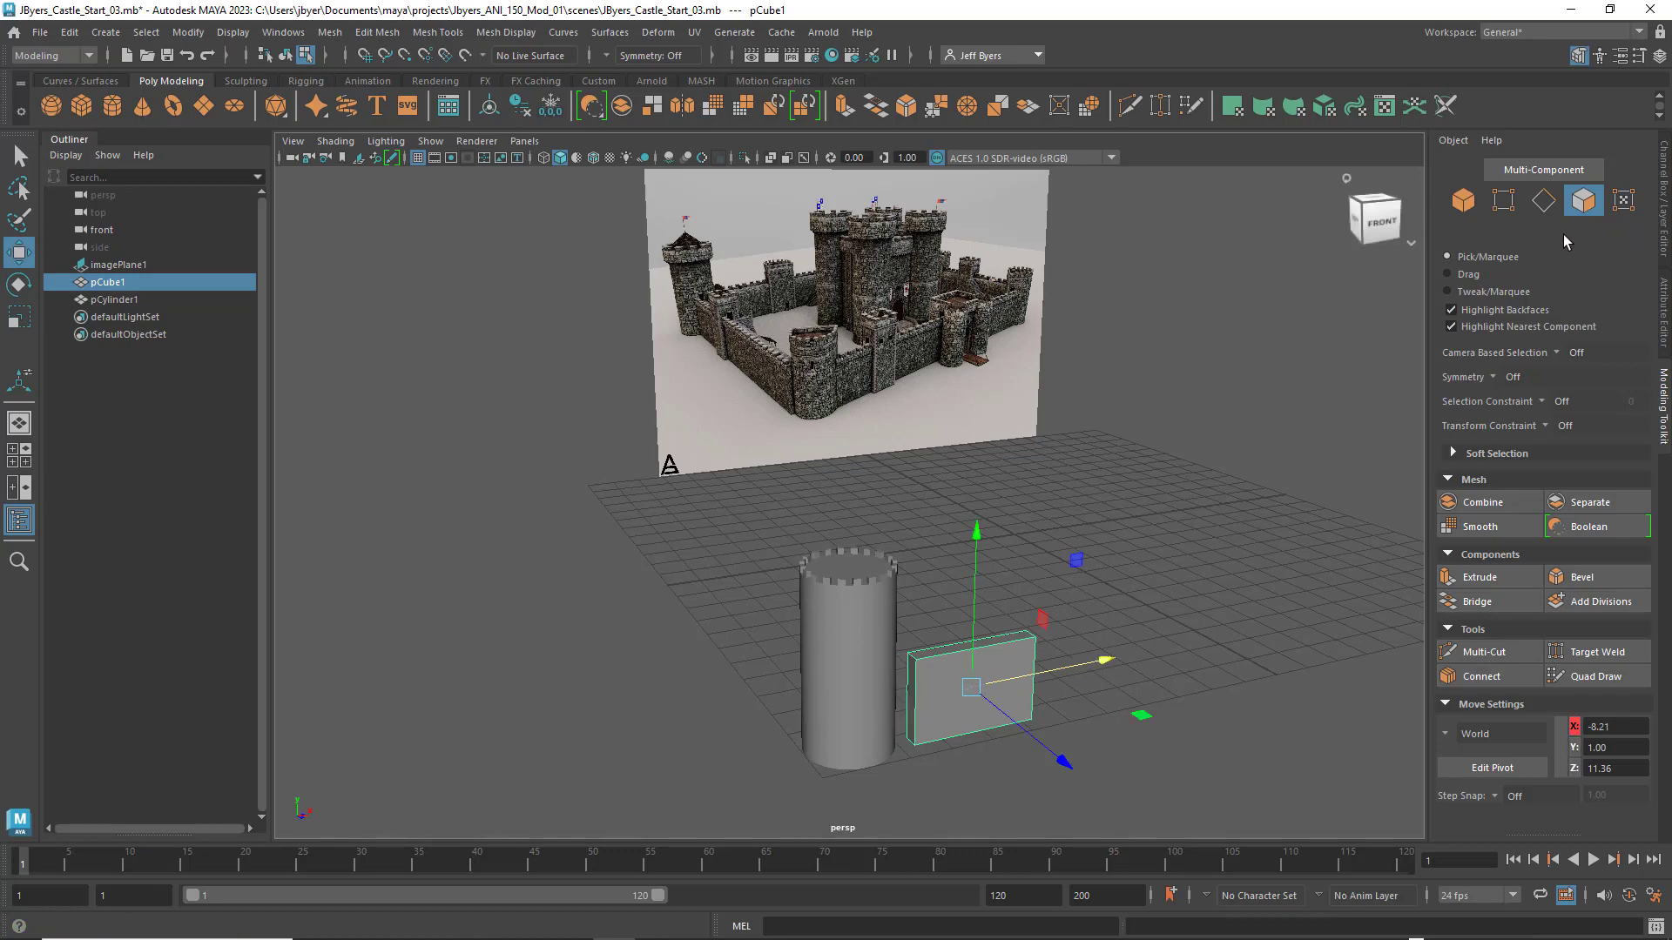
Step: Display the wall slab's transform channels and freeze its transformations
{"action": "key", "text": "ctrl+a"}
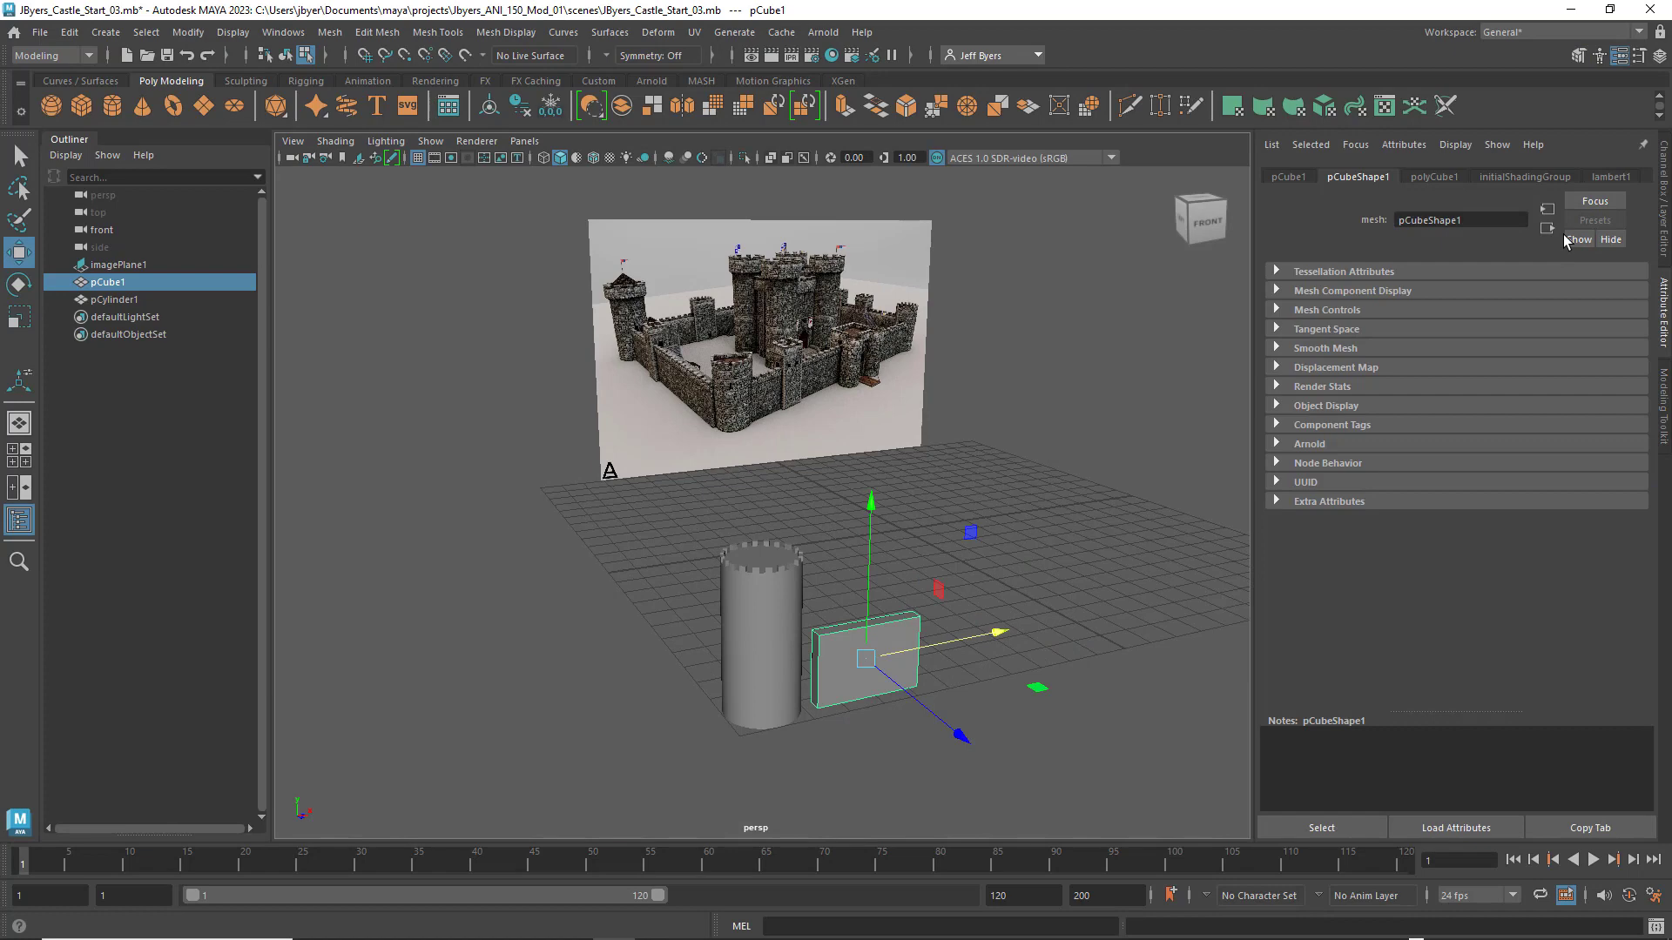
{"action": "key", "text": "ctrl+a"}
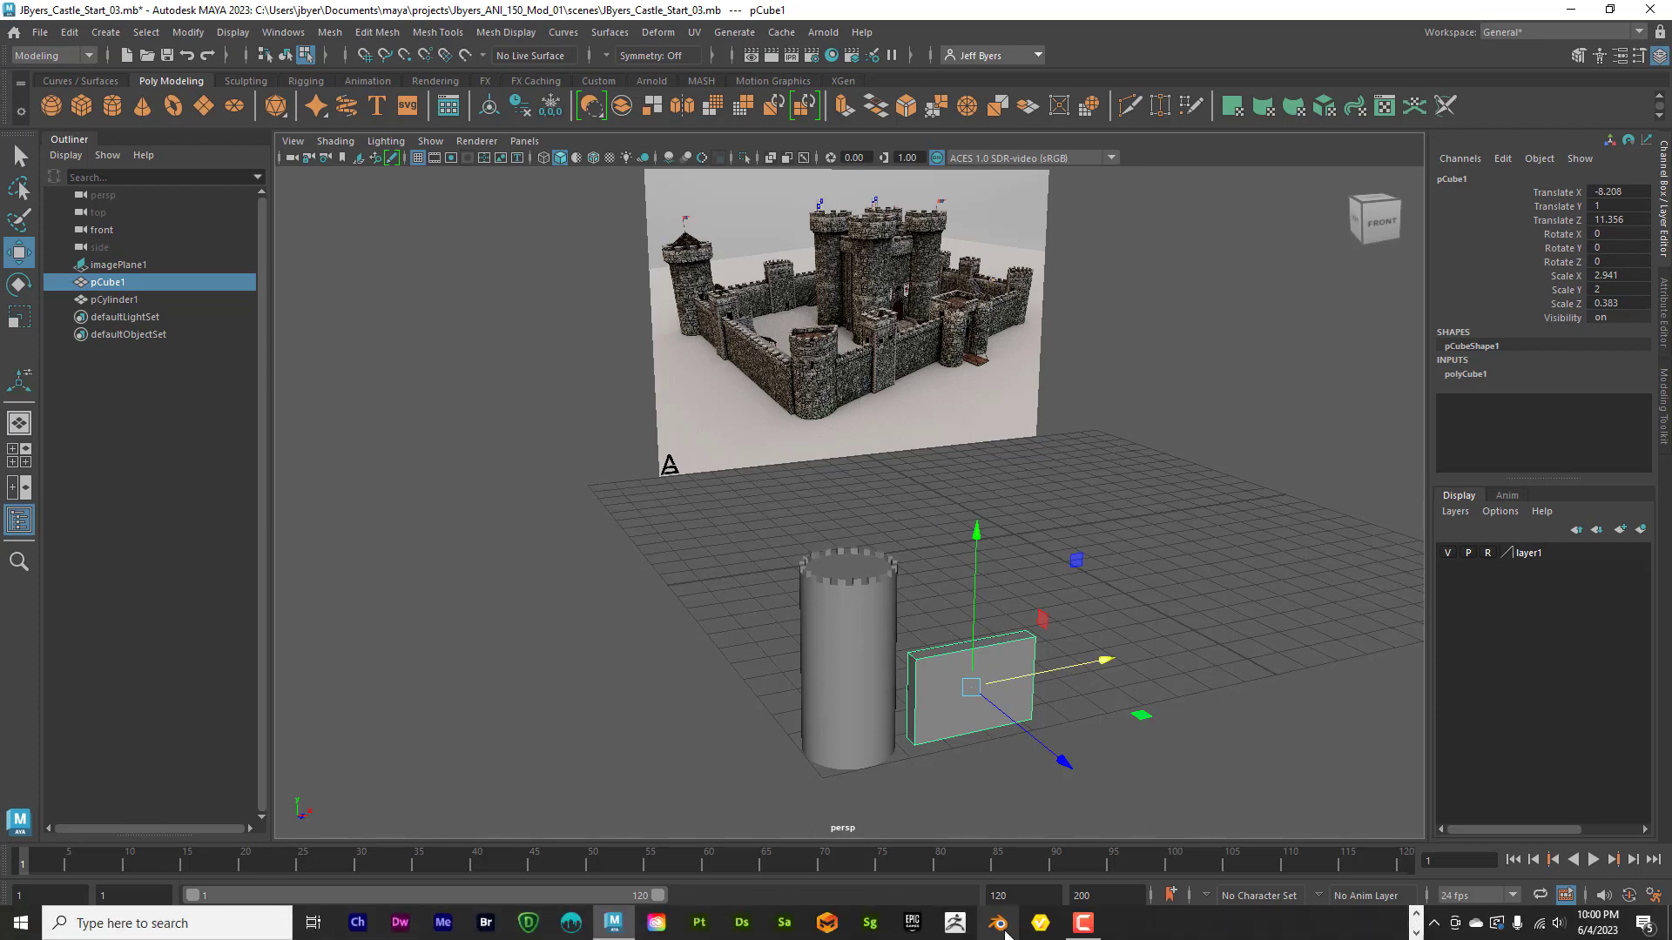
{"action": "left_click", "coordinate": [1081, 925]}
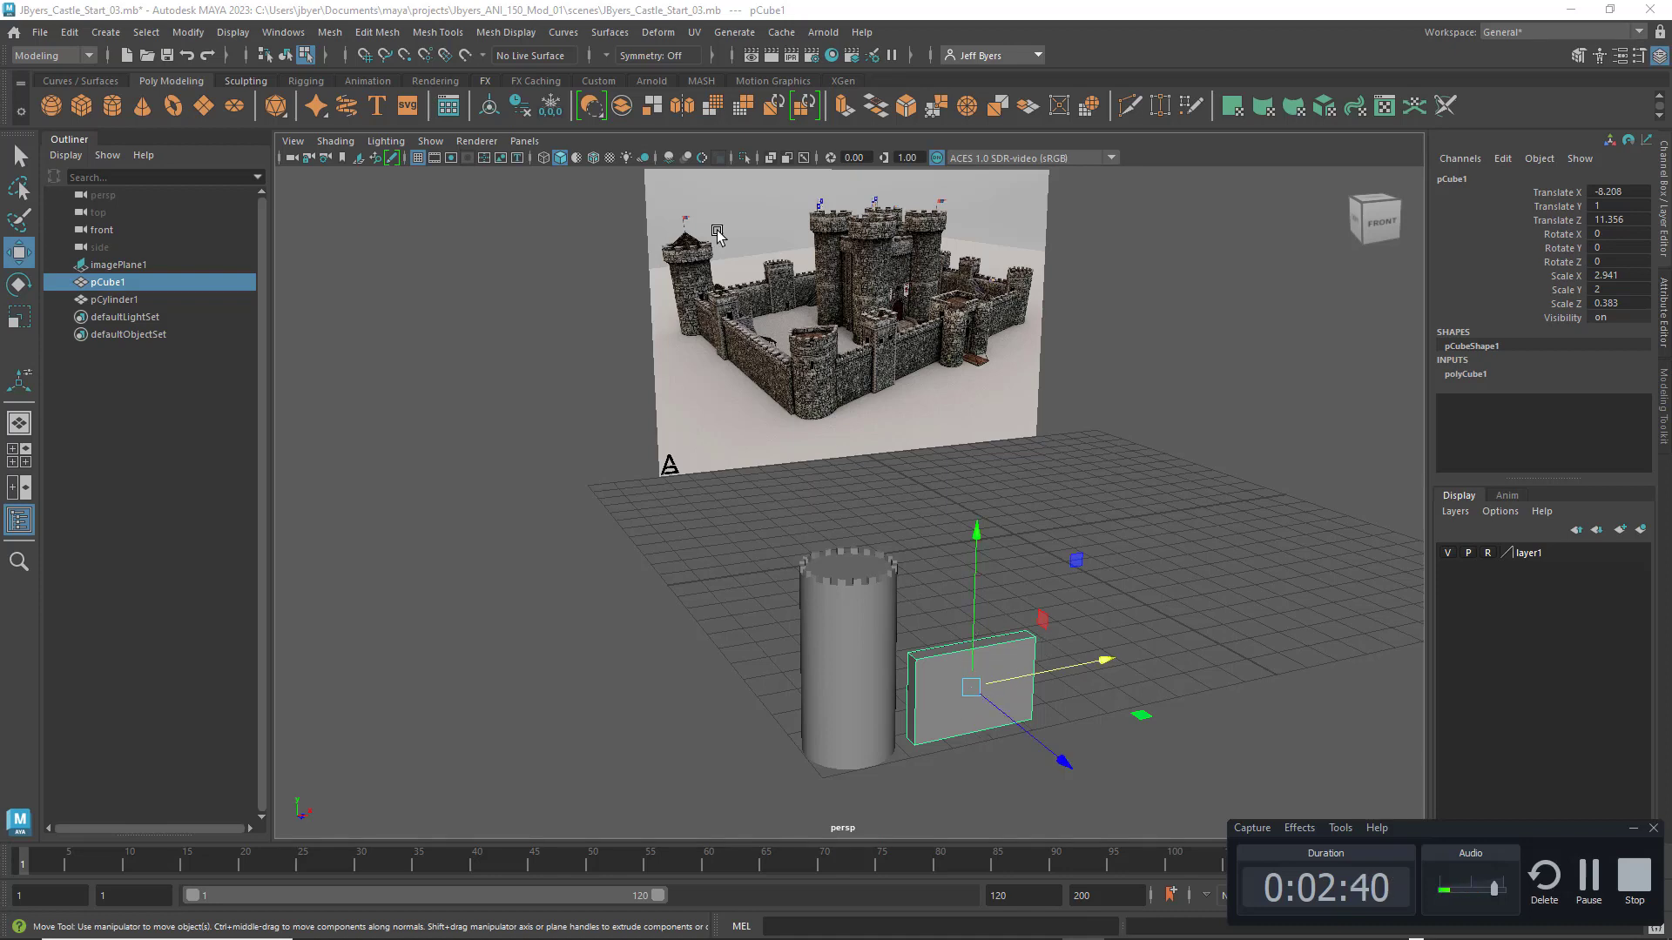
{"action": "left_click", "coordinate": [551, 103]}
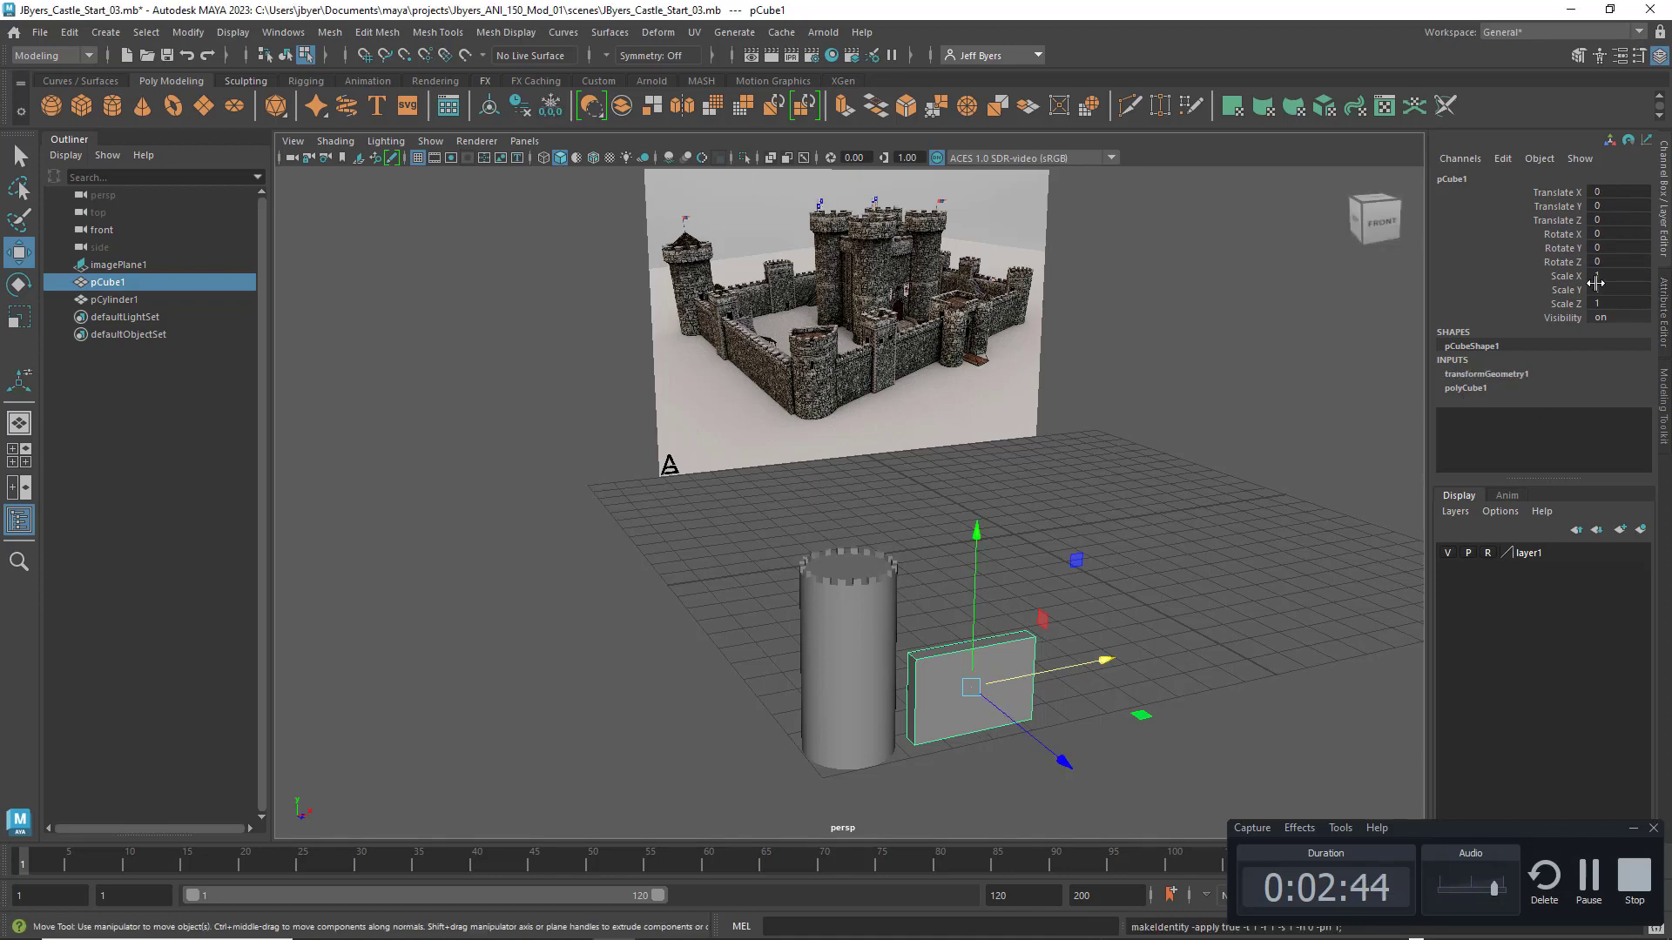
Step: Check the wall slab's translate and rotate channels, then reselect the slab and check its scale channels
{"action": "left_click_drag", "start_coordinate": [1609, 190], "coordinate": [1621, 263]}
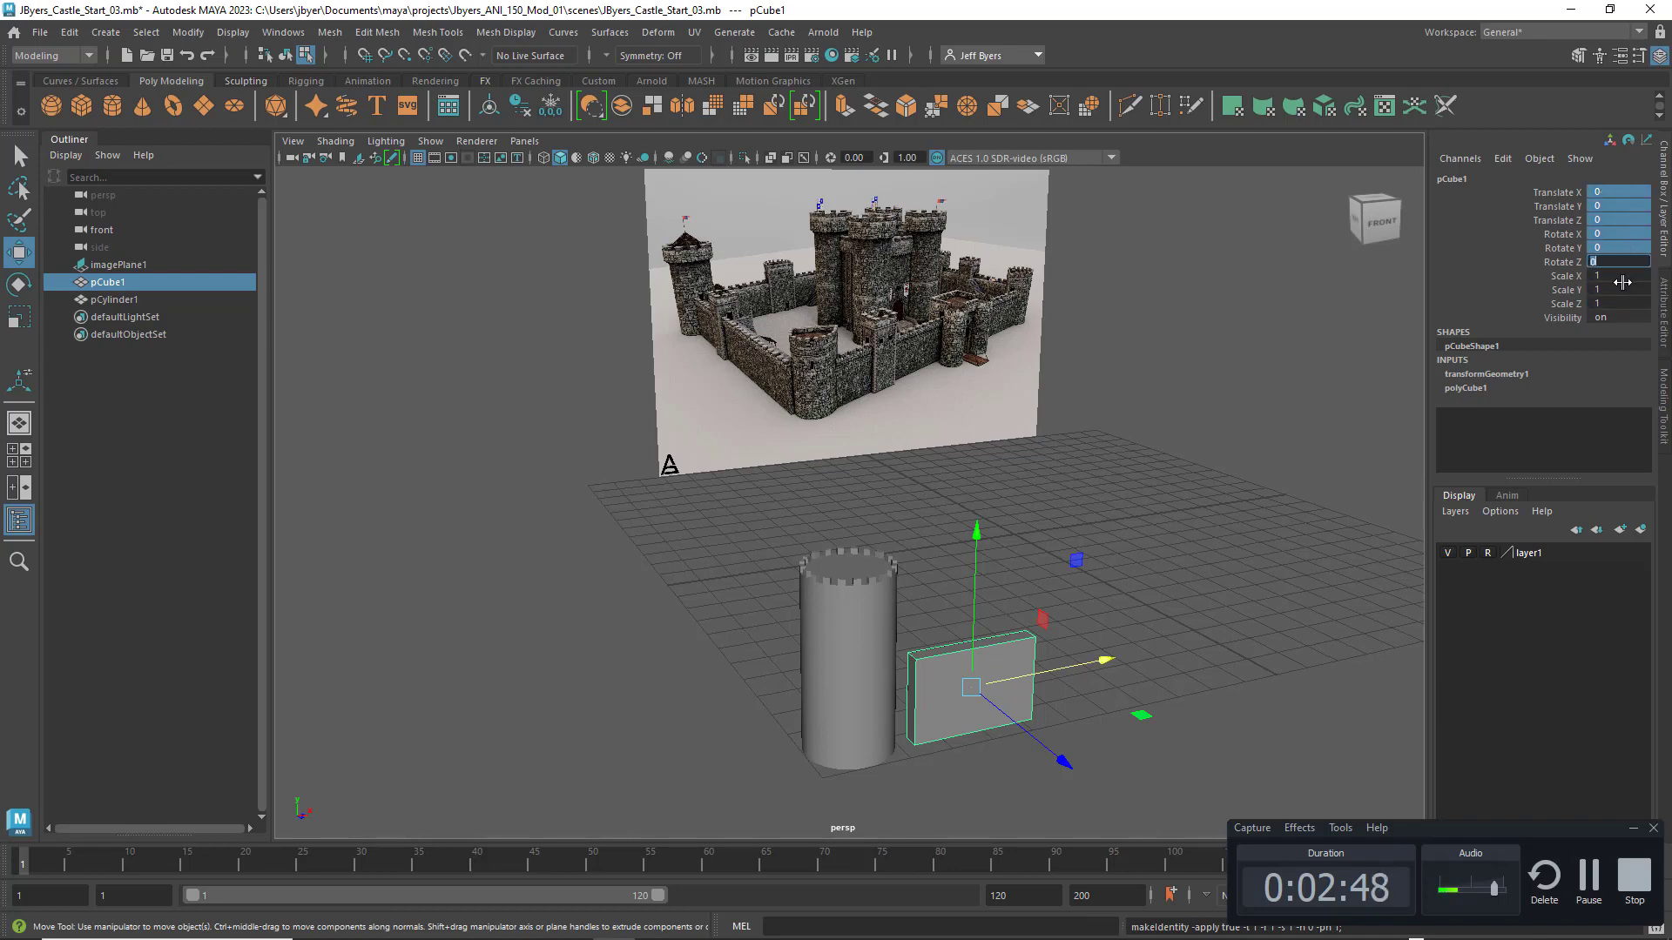
{"action": "left_click", "coordinate": [1229, 403]}
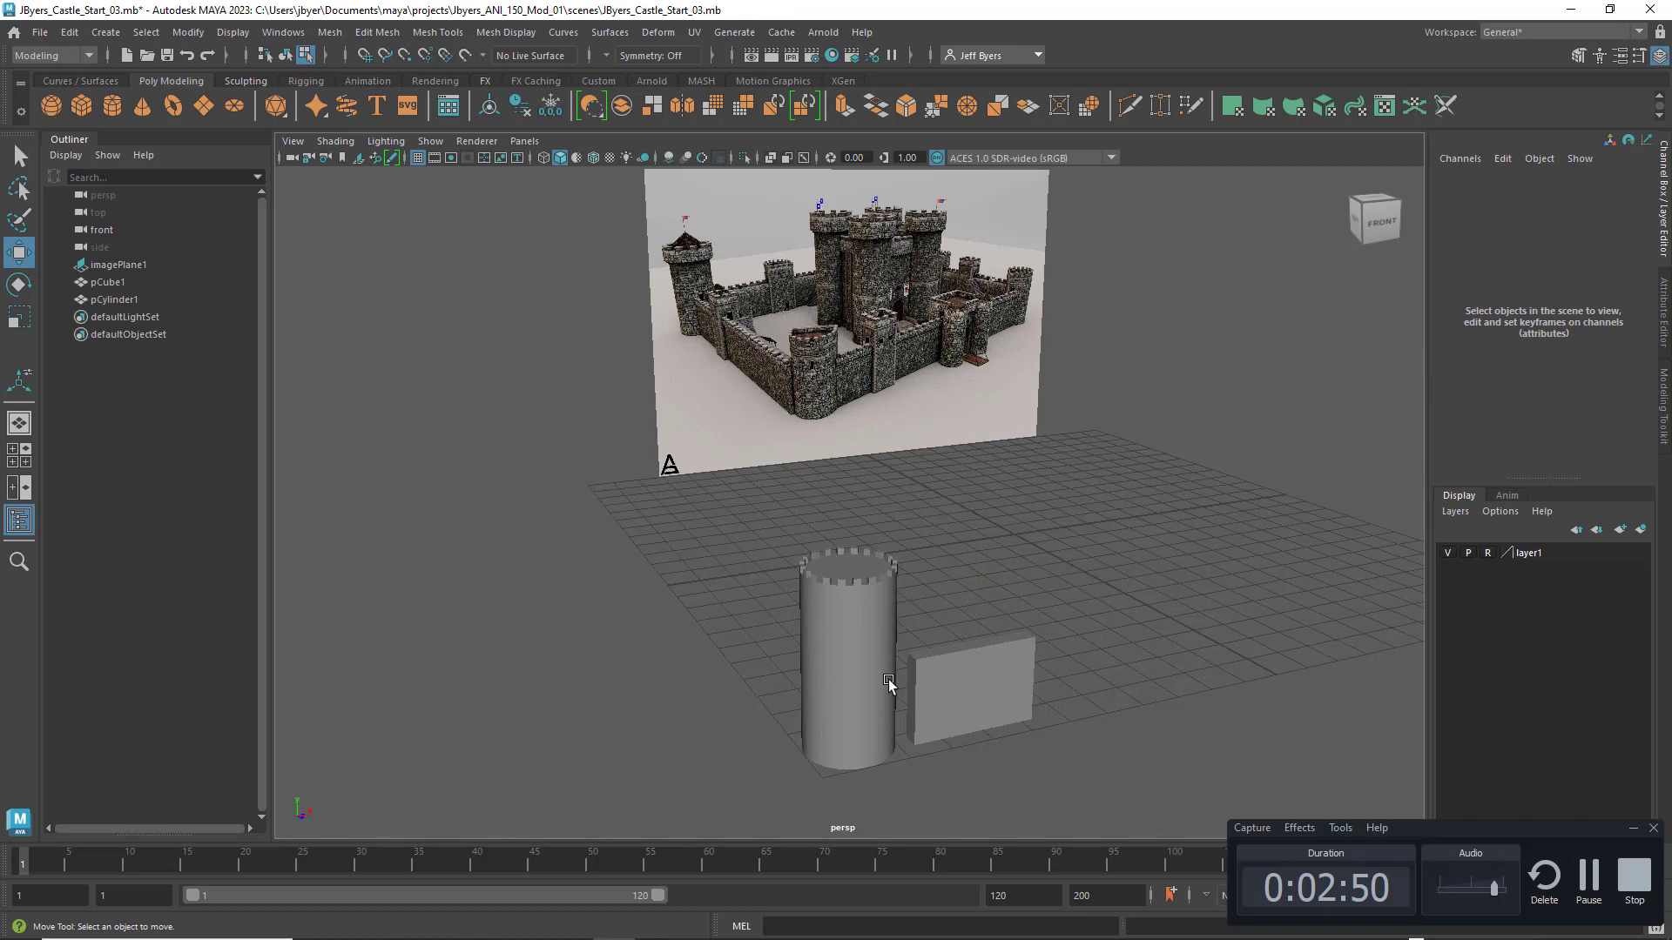
{"action": "right_click", "coordinate": [958, 665]}
{"action": "left_click", "coordinate": [923, 549]}
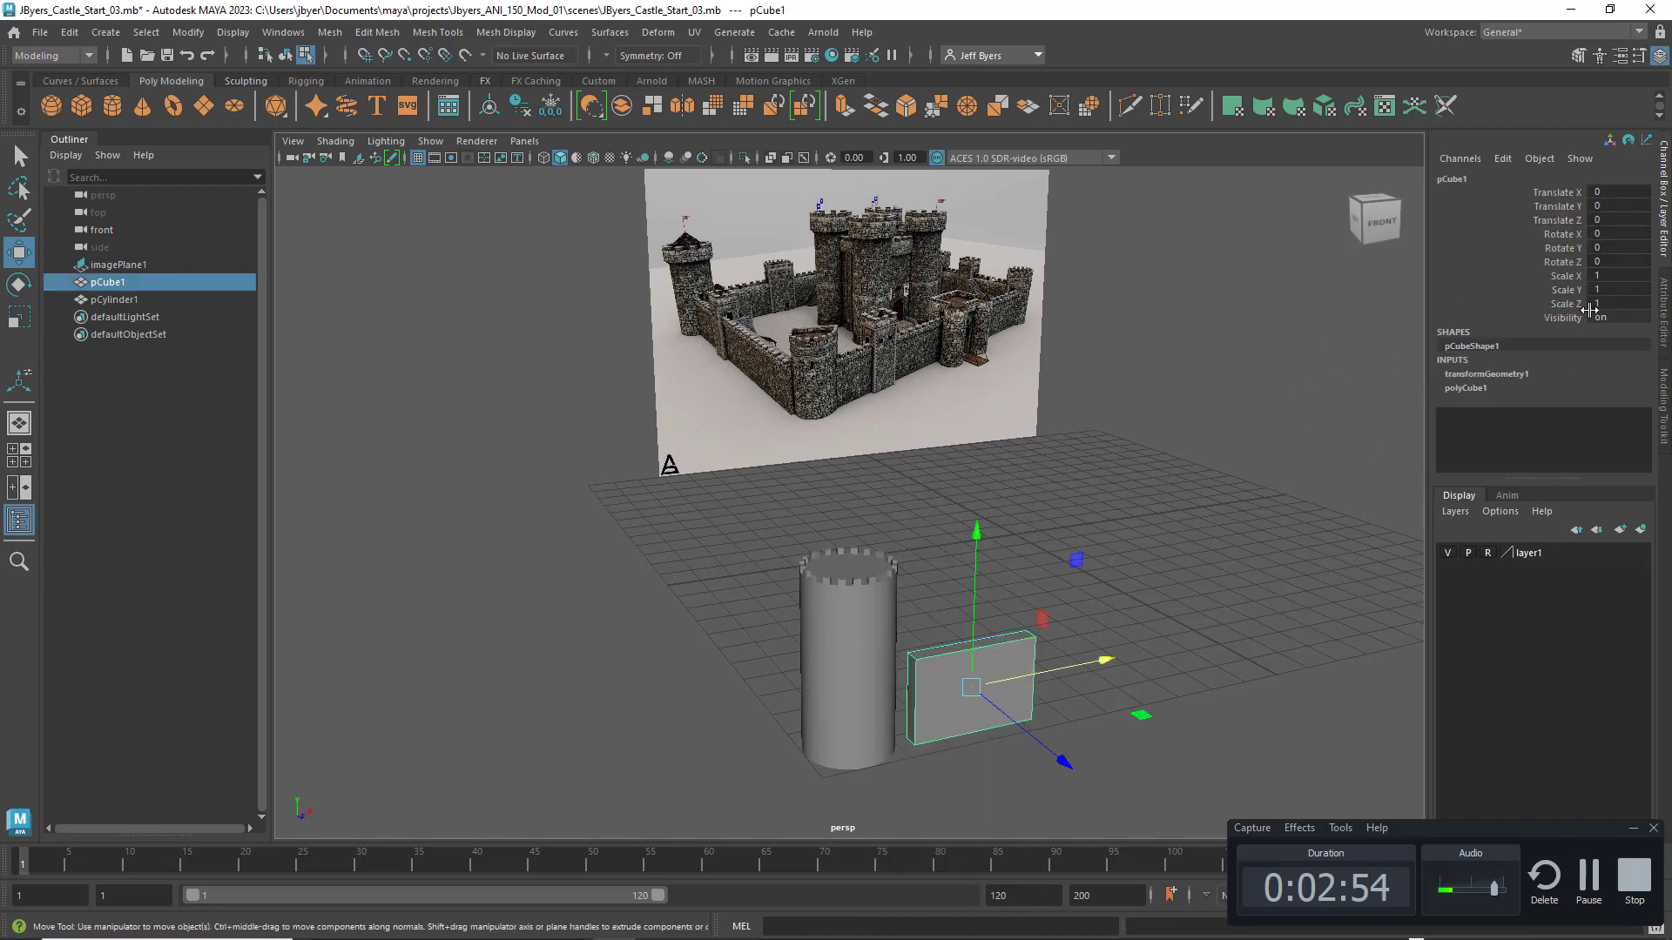
{"action": "left_click_drag", "start_coordinate": [1606, 276], "coordinate": [1610, 301]}
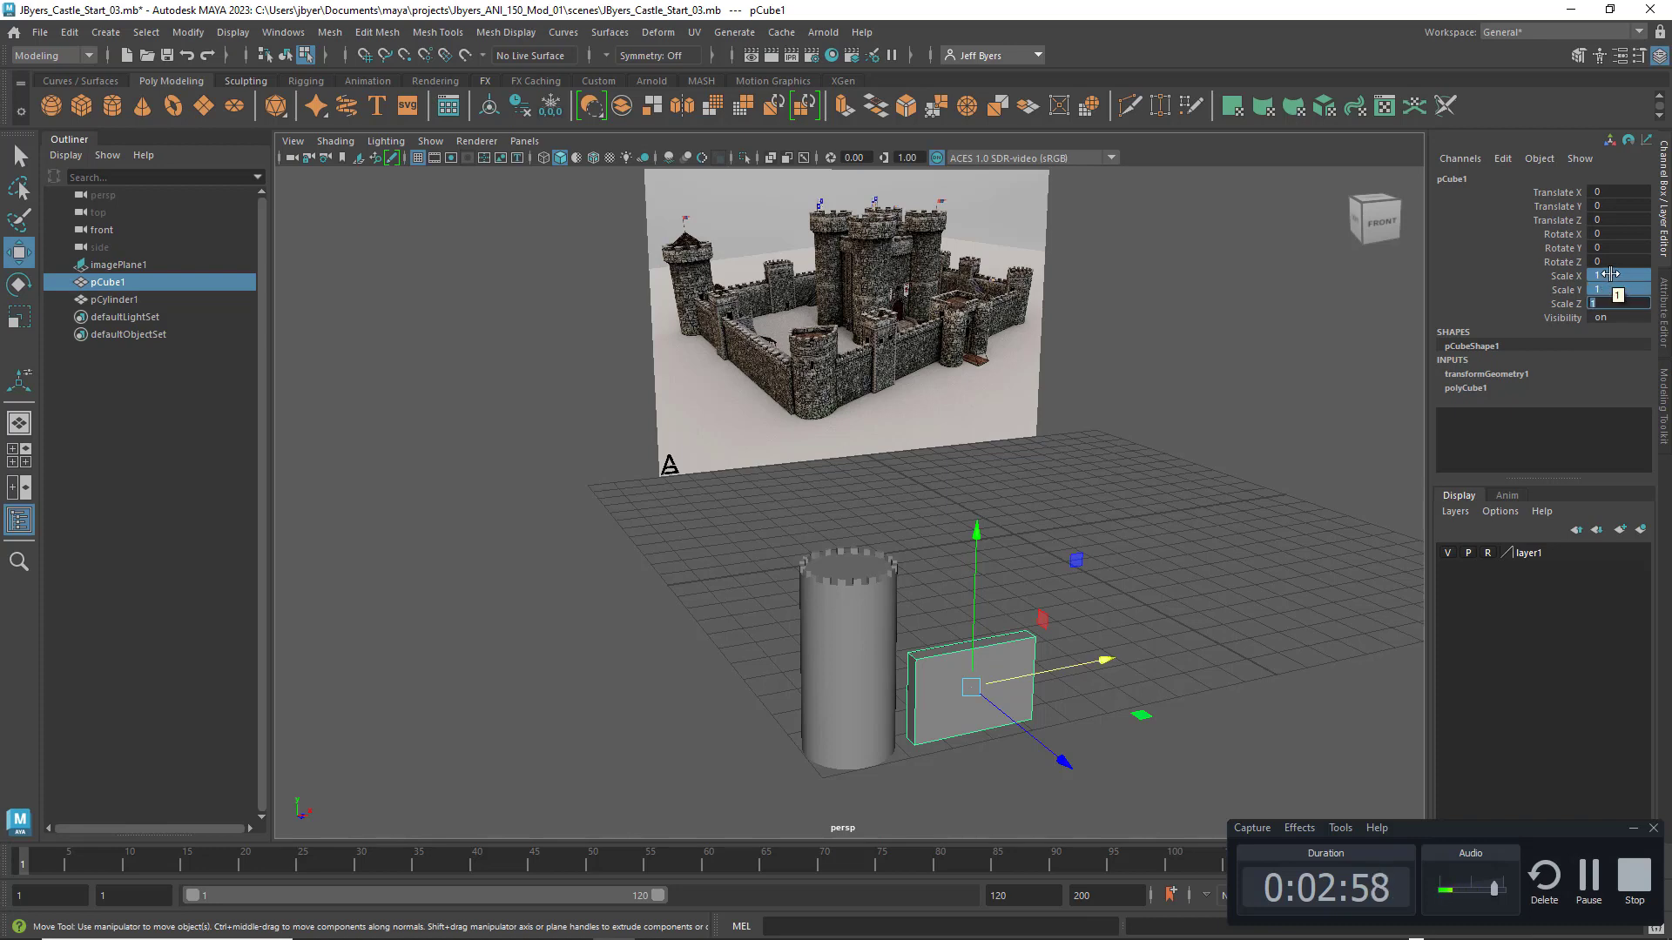
{"action": "left_click", "coordinate": [1610, 276]}
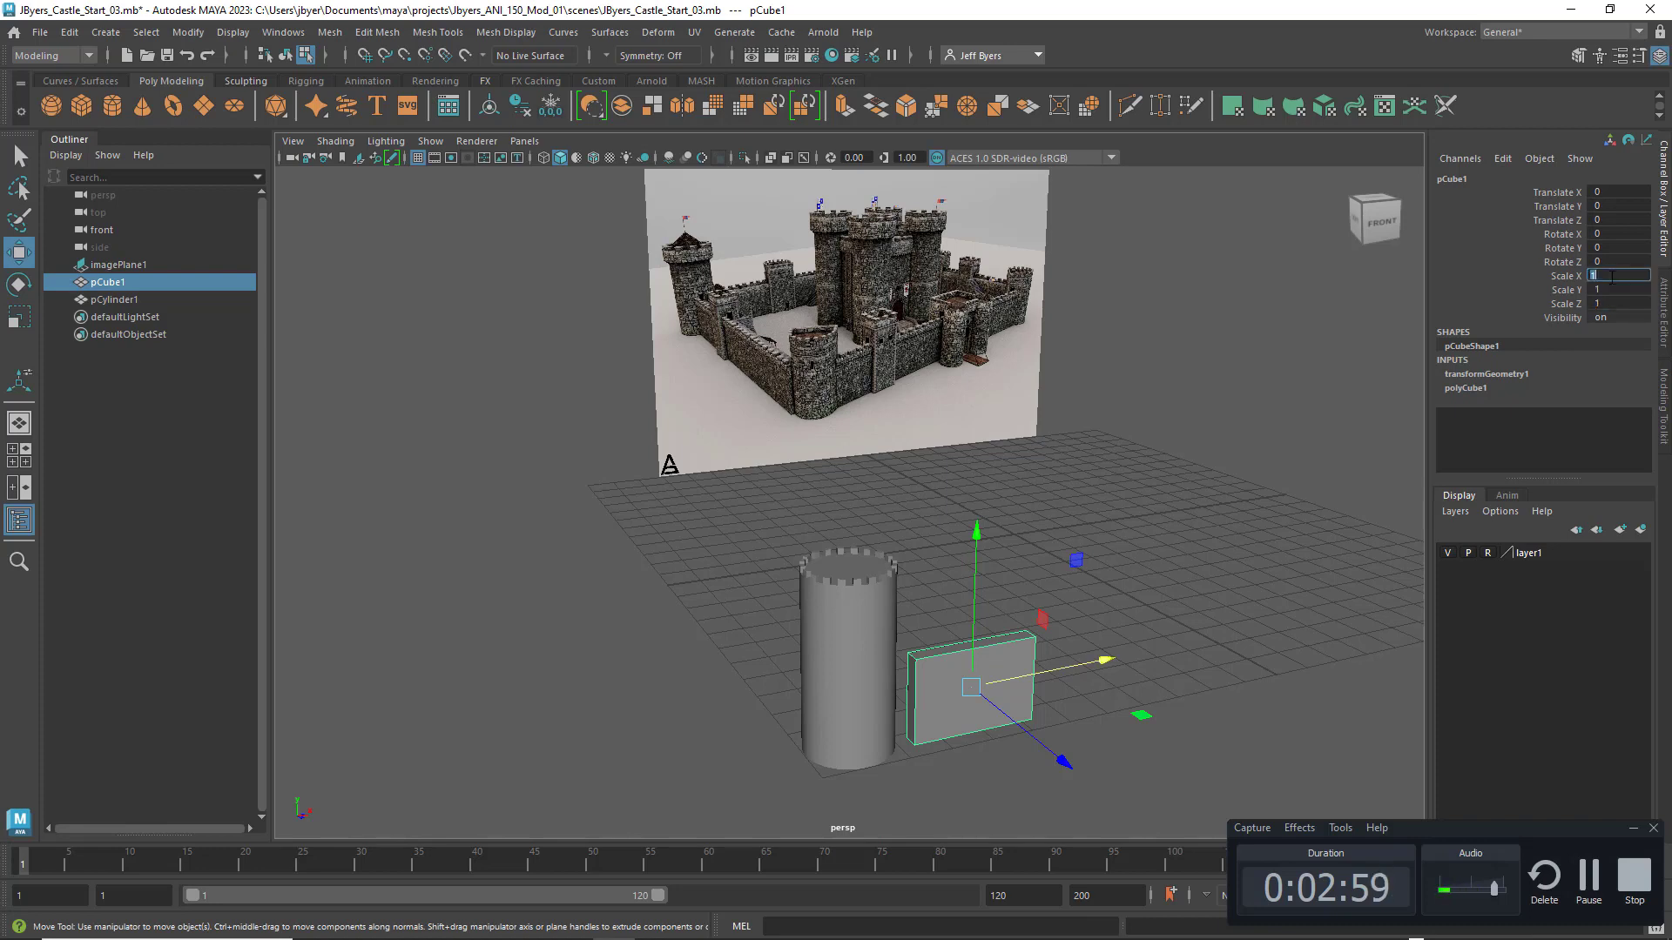
{"action": "left_click", "coordinate": [1260, 338]}
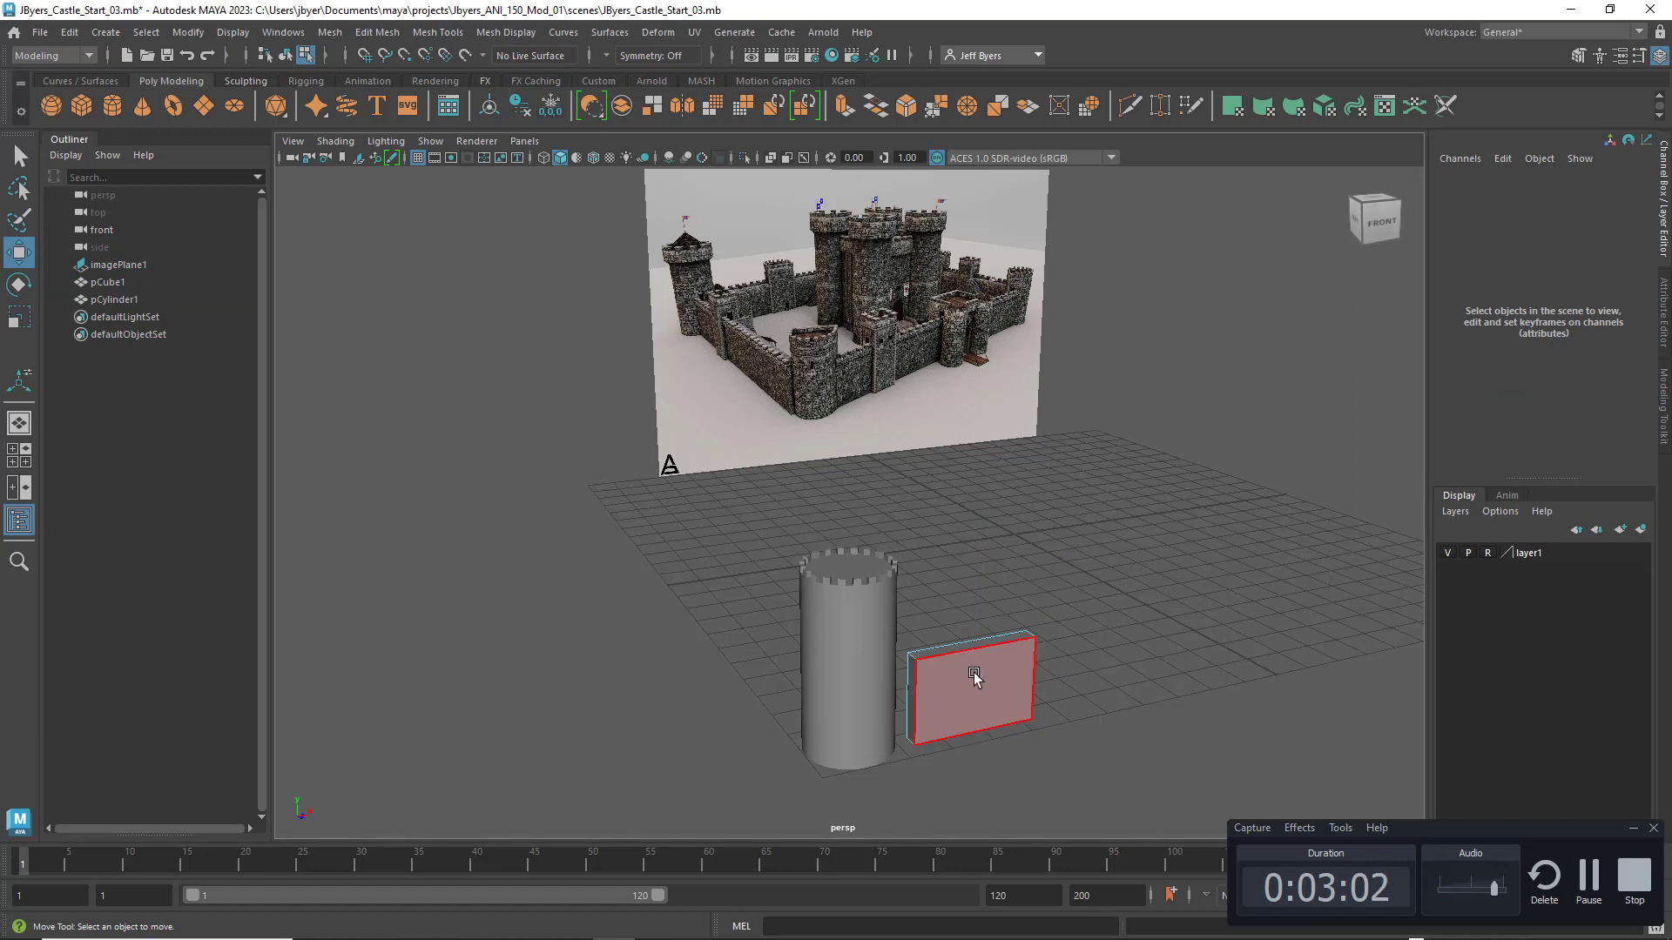
{"action": "right_click_drag", "start_coordinate": [971, 676], "coordinate": [946, 557]}
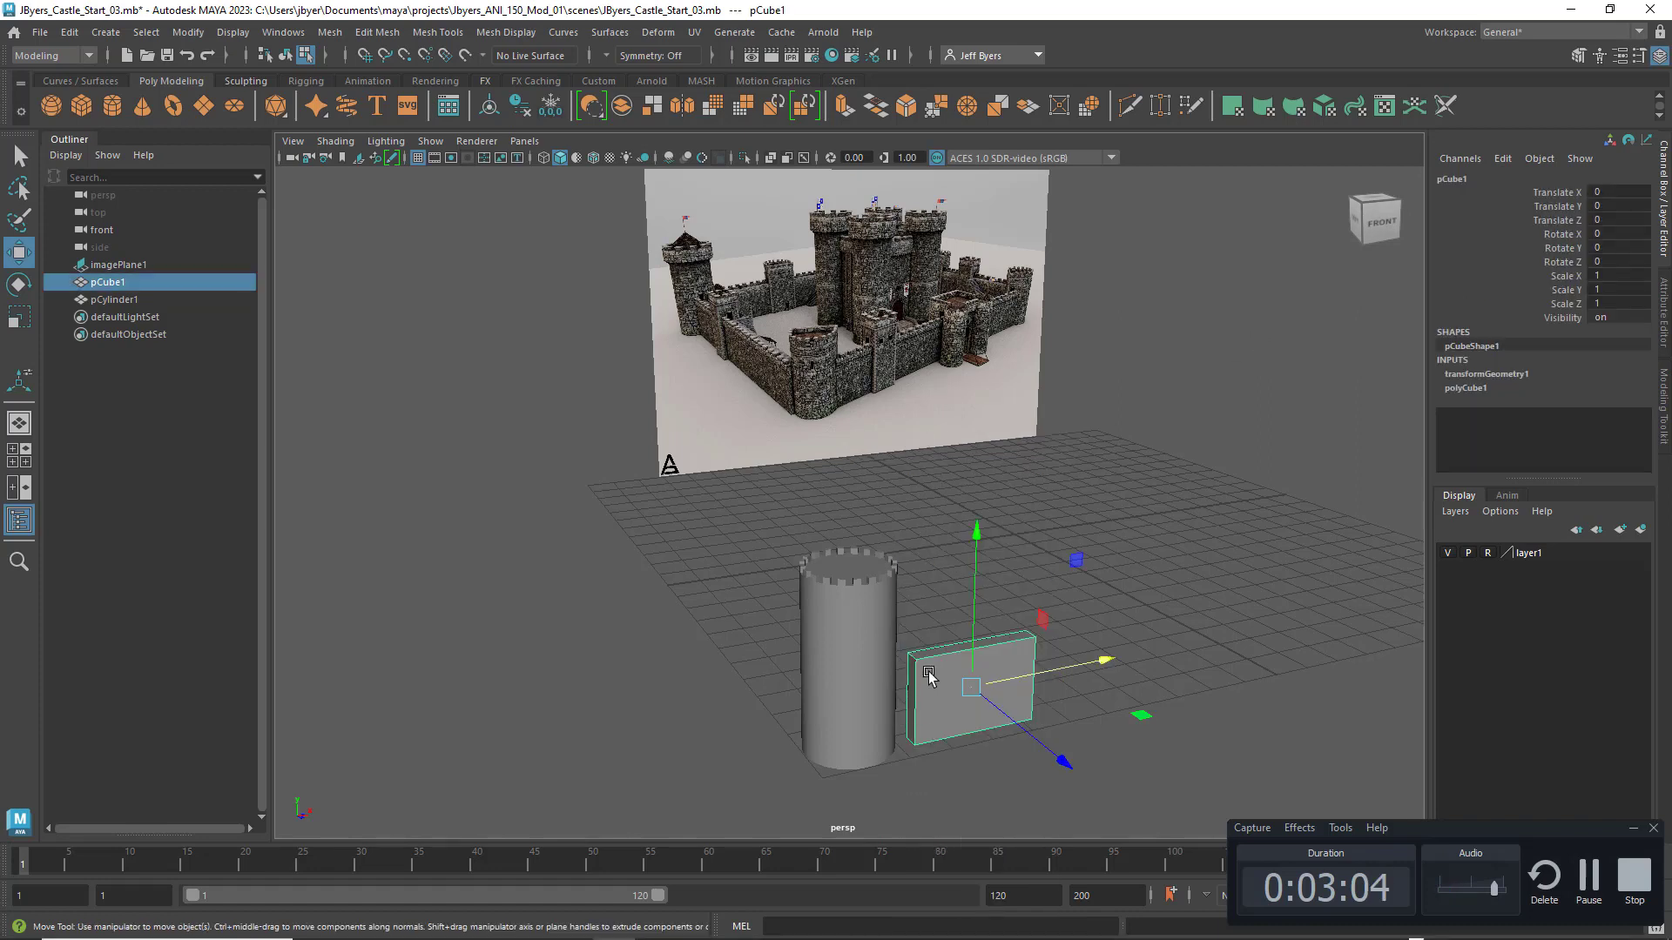
{"action": "right_click_drag", "start_coordinate": [926, 676], "coordinate": [909, 552]}
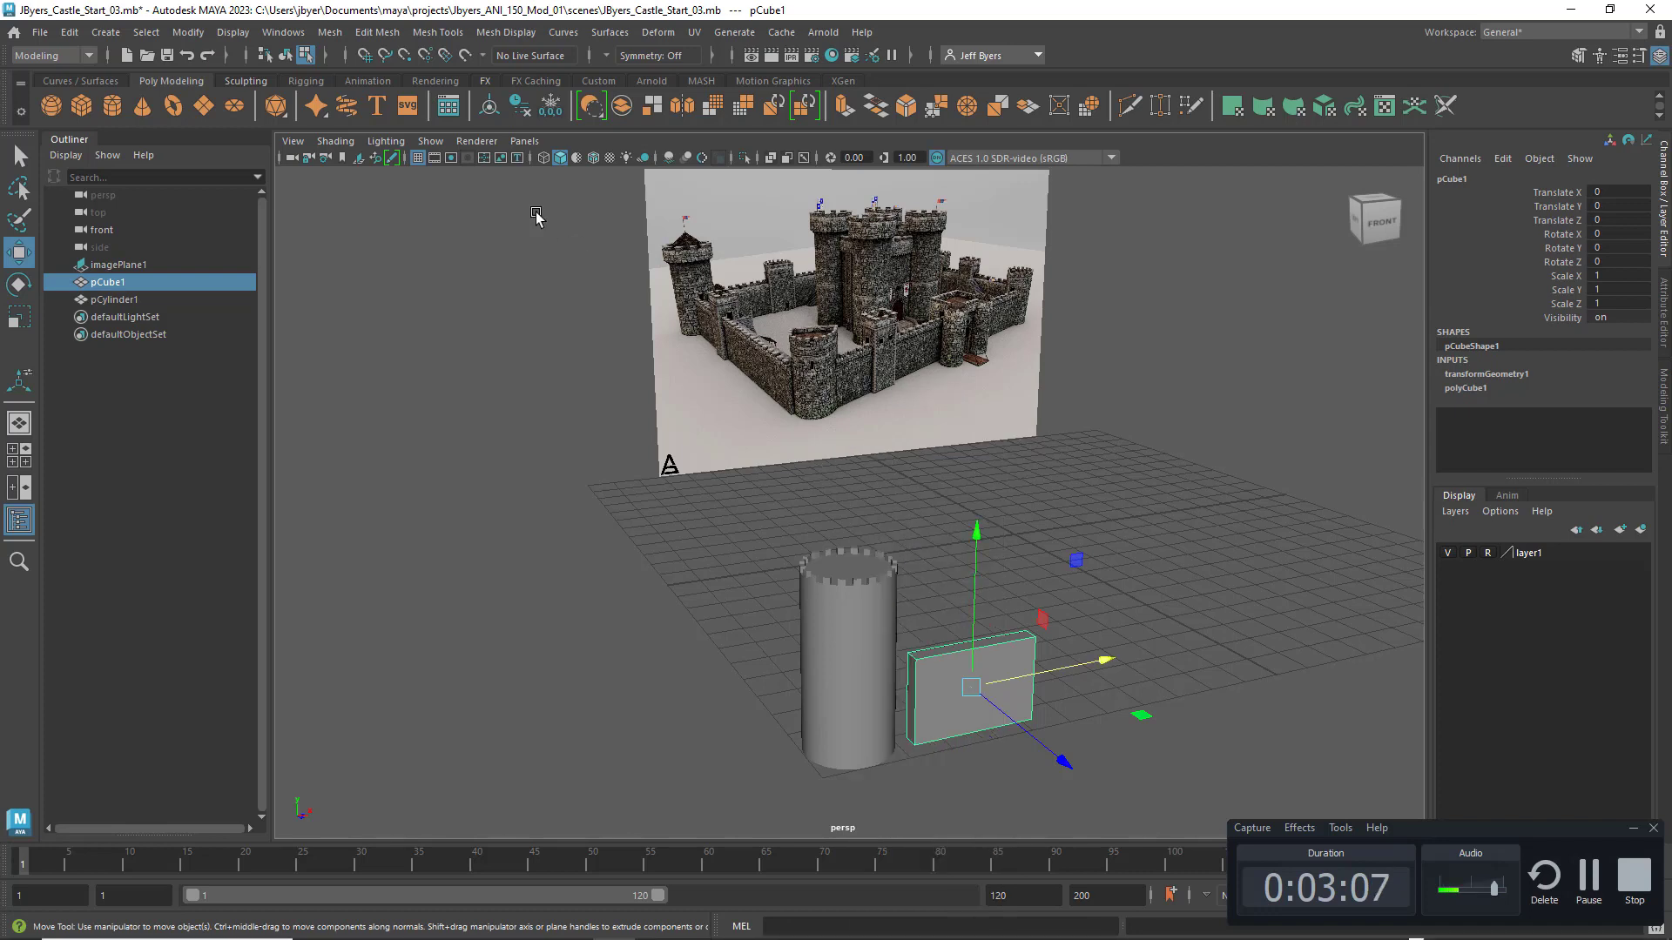
Step: Select the wall slab's upper corner vertex nearest the tower in vertex mode and return to object selection
{"action": "left_click", "coordinate": [306, 54]}
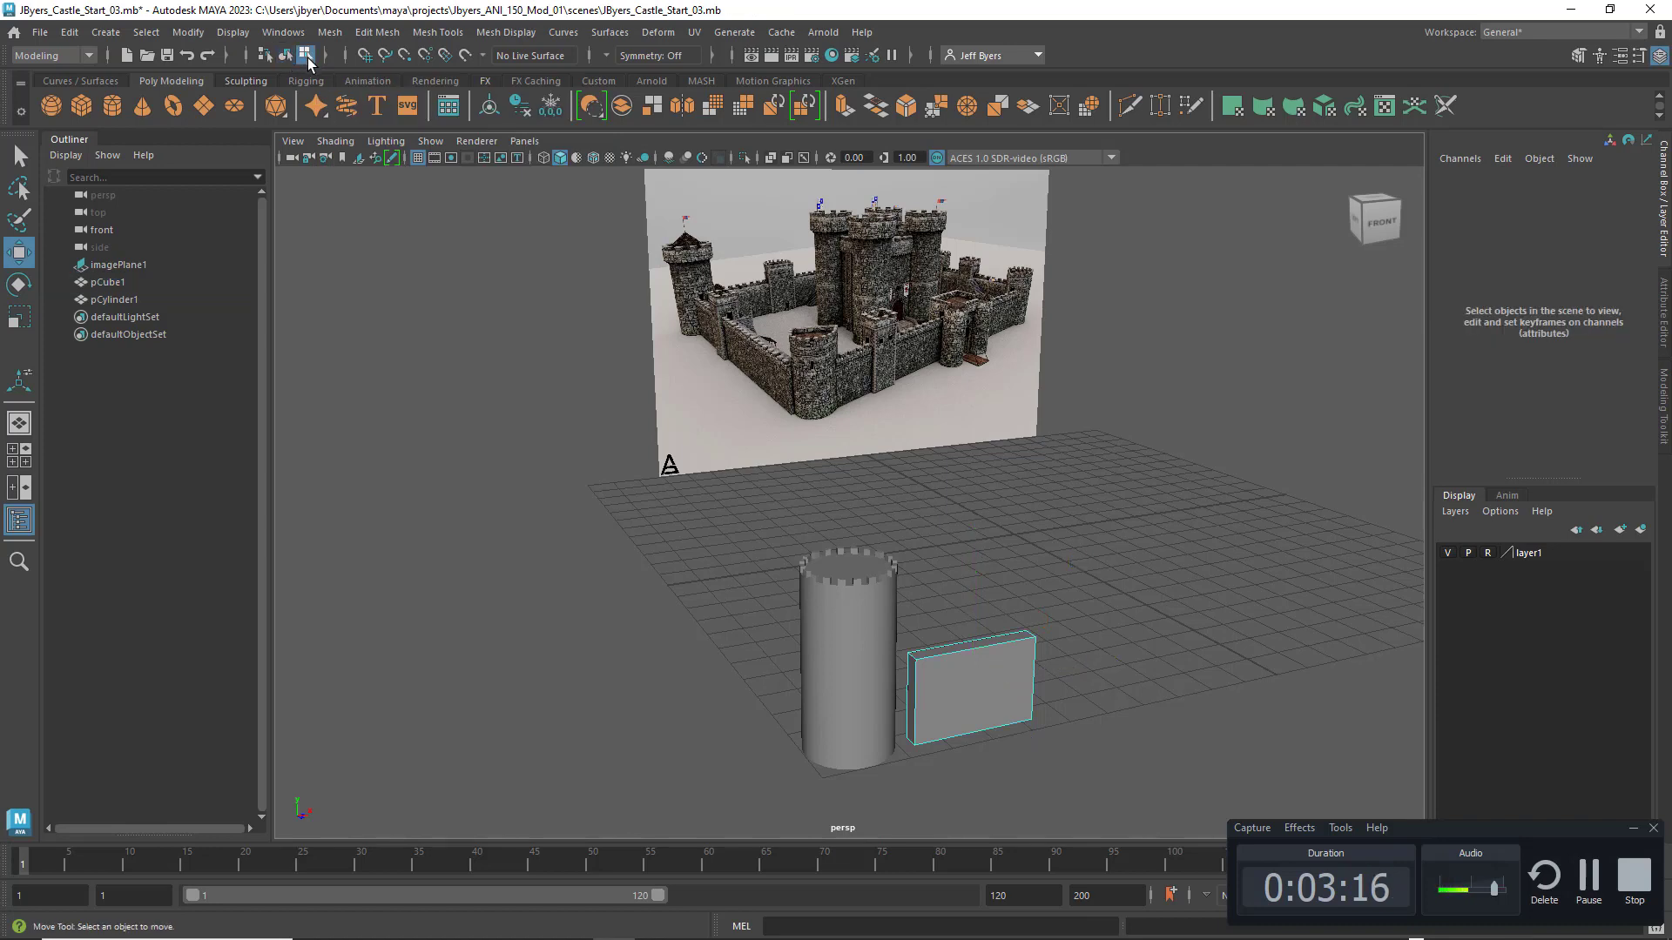
{"action": "right_click", "coordinate": [1001, 649]}
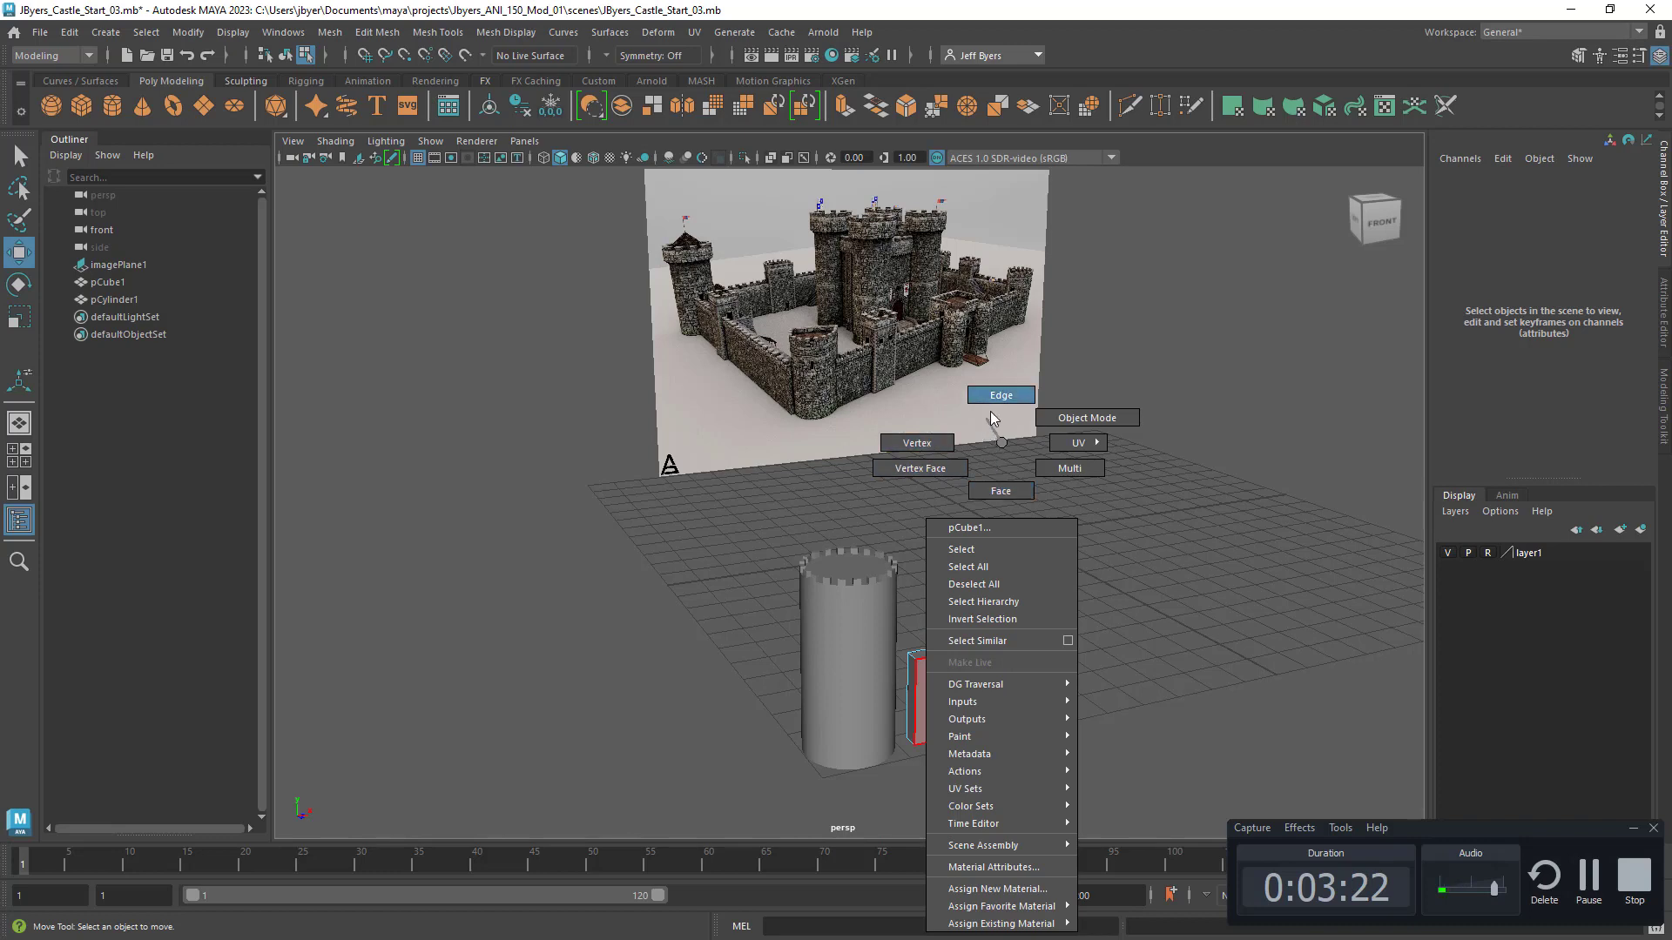
{"action": "left_click", "coordinate": [927, 443]}
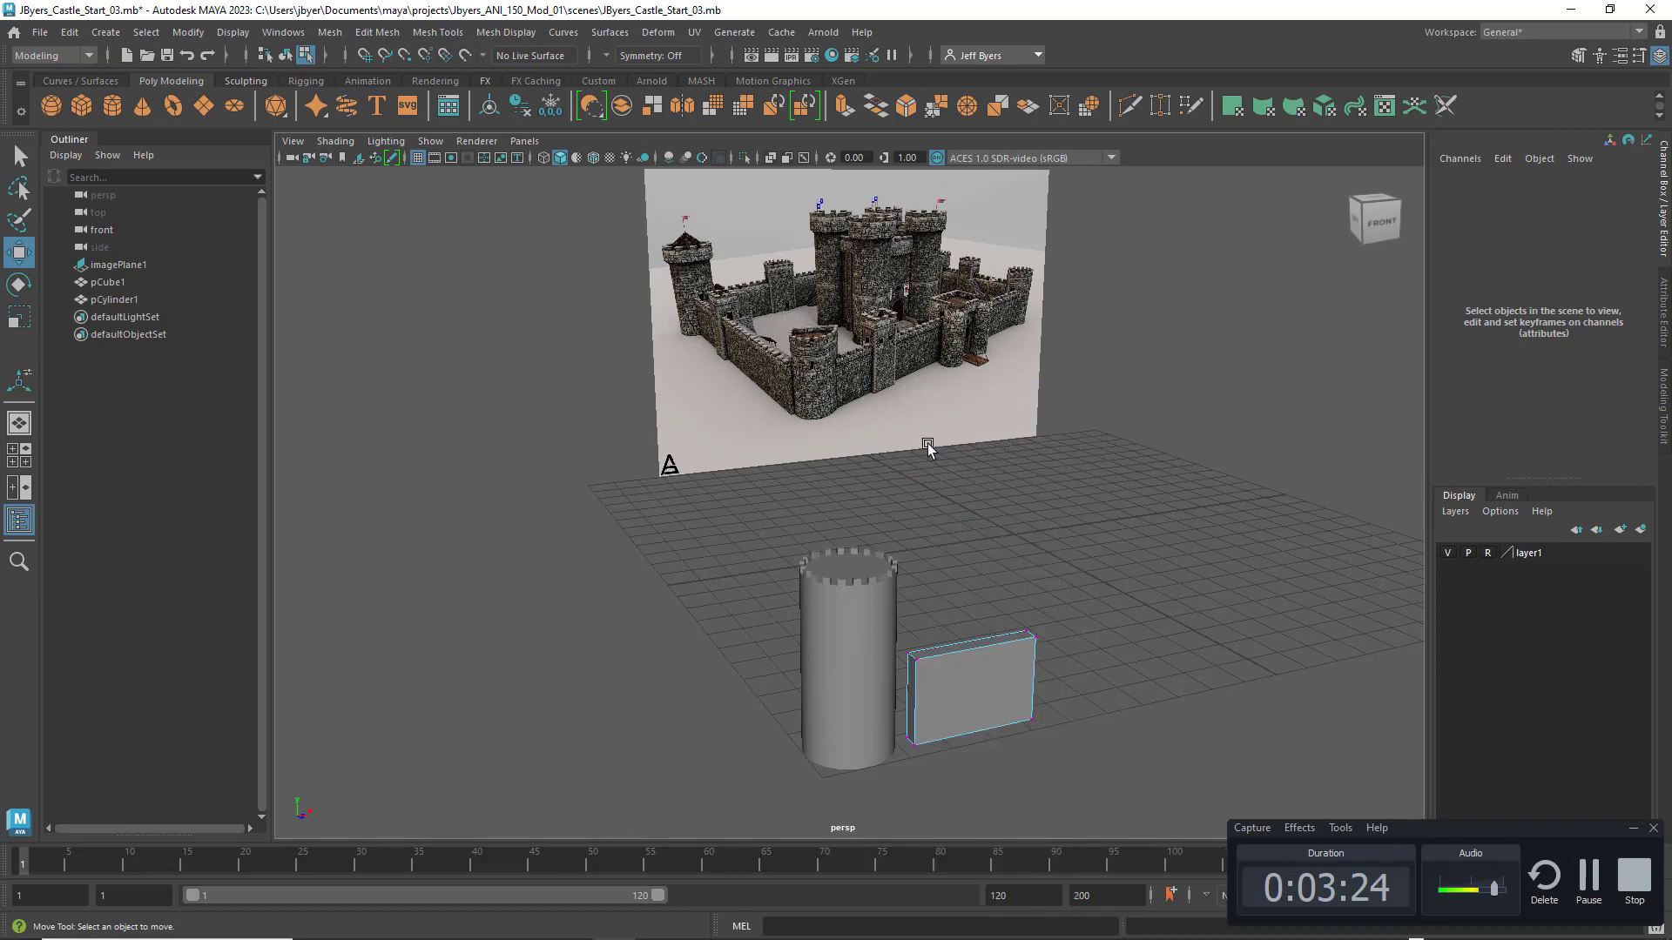
{"action": "left_click_drag", "start_coordinate": [900, 643], "coordinate": [947, 685]}
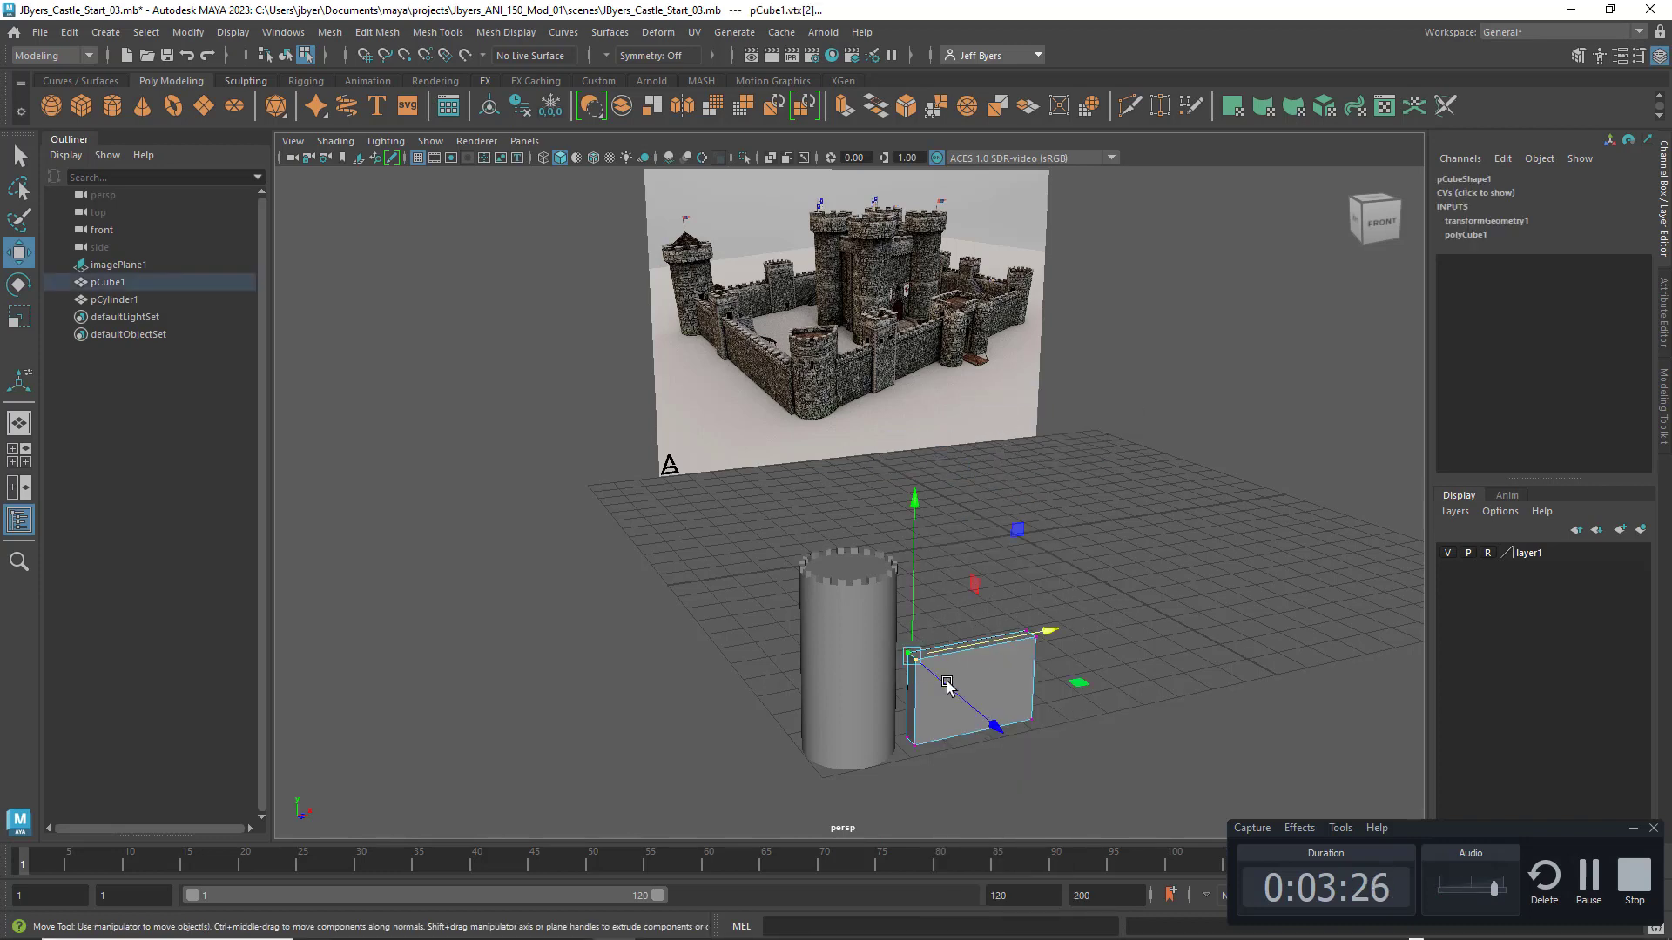
{"action": "left_click", "coordinate": [1056, 575]}
{"action": "right_click", "coordinate": [987, 648]}
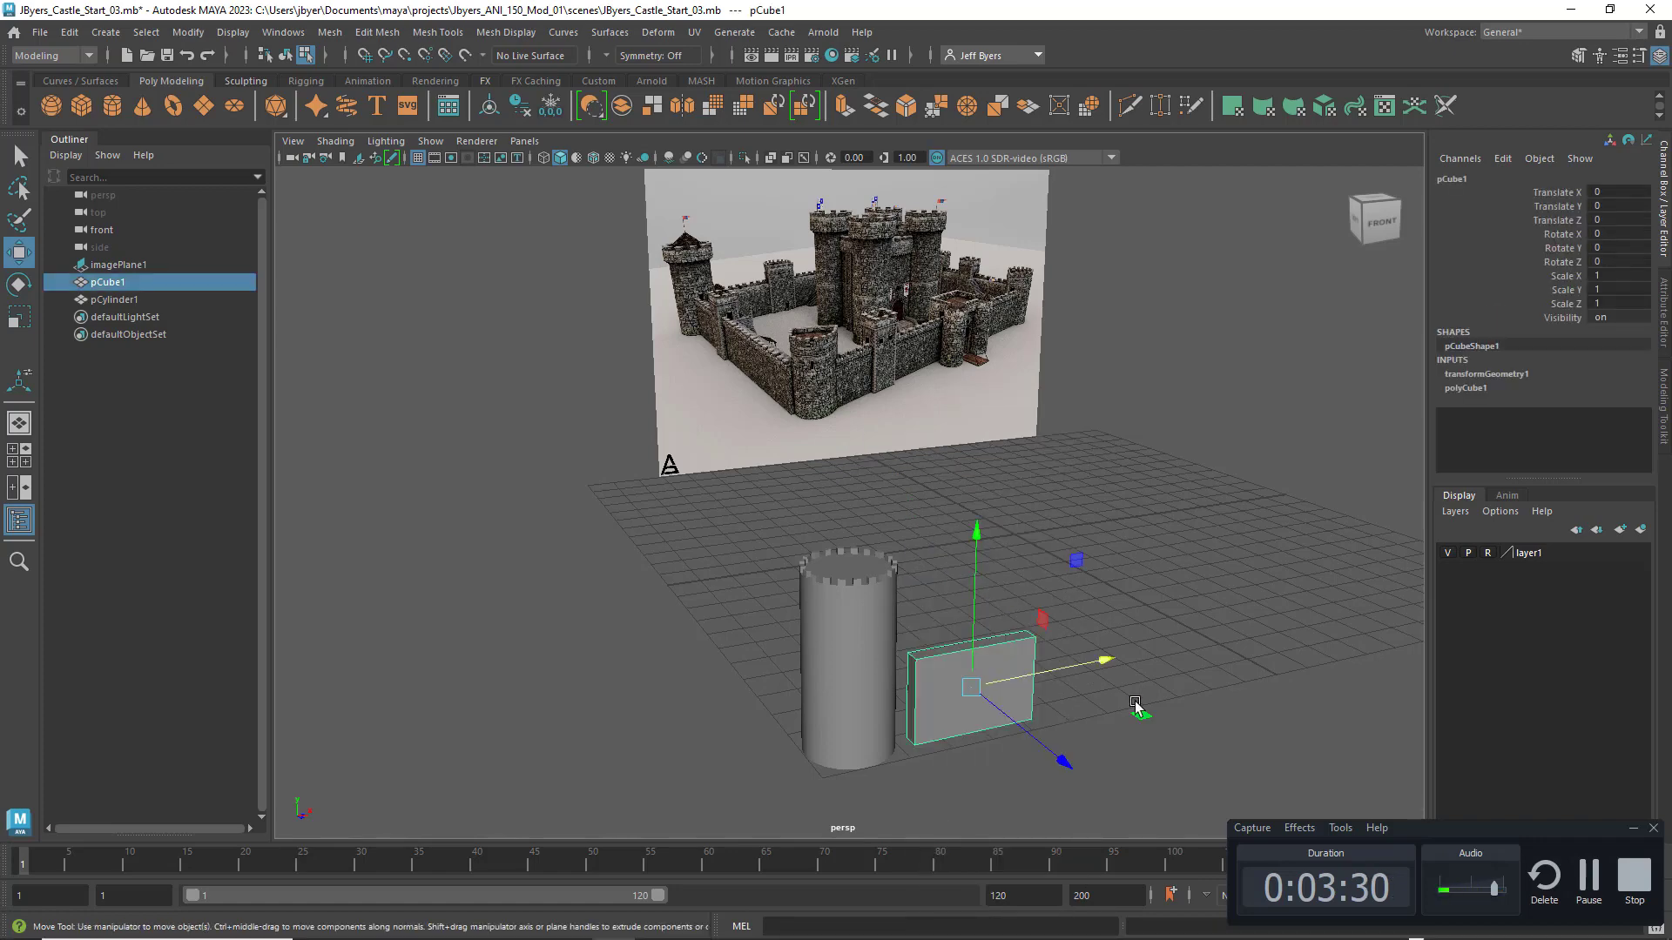
{"action": "right_click", "coordinate": [928, 659]}
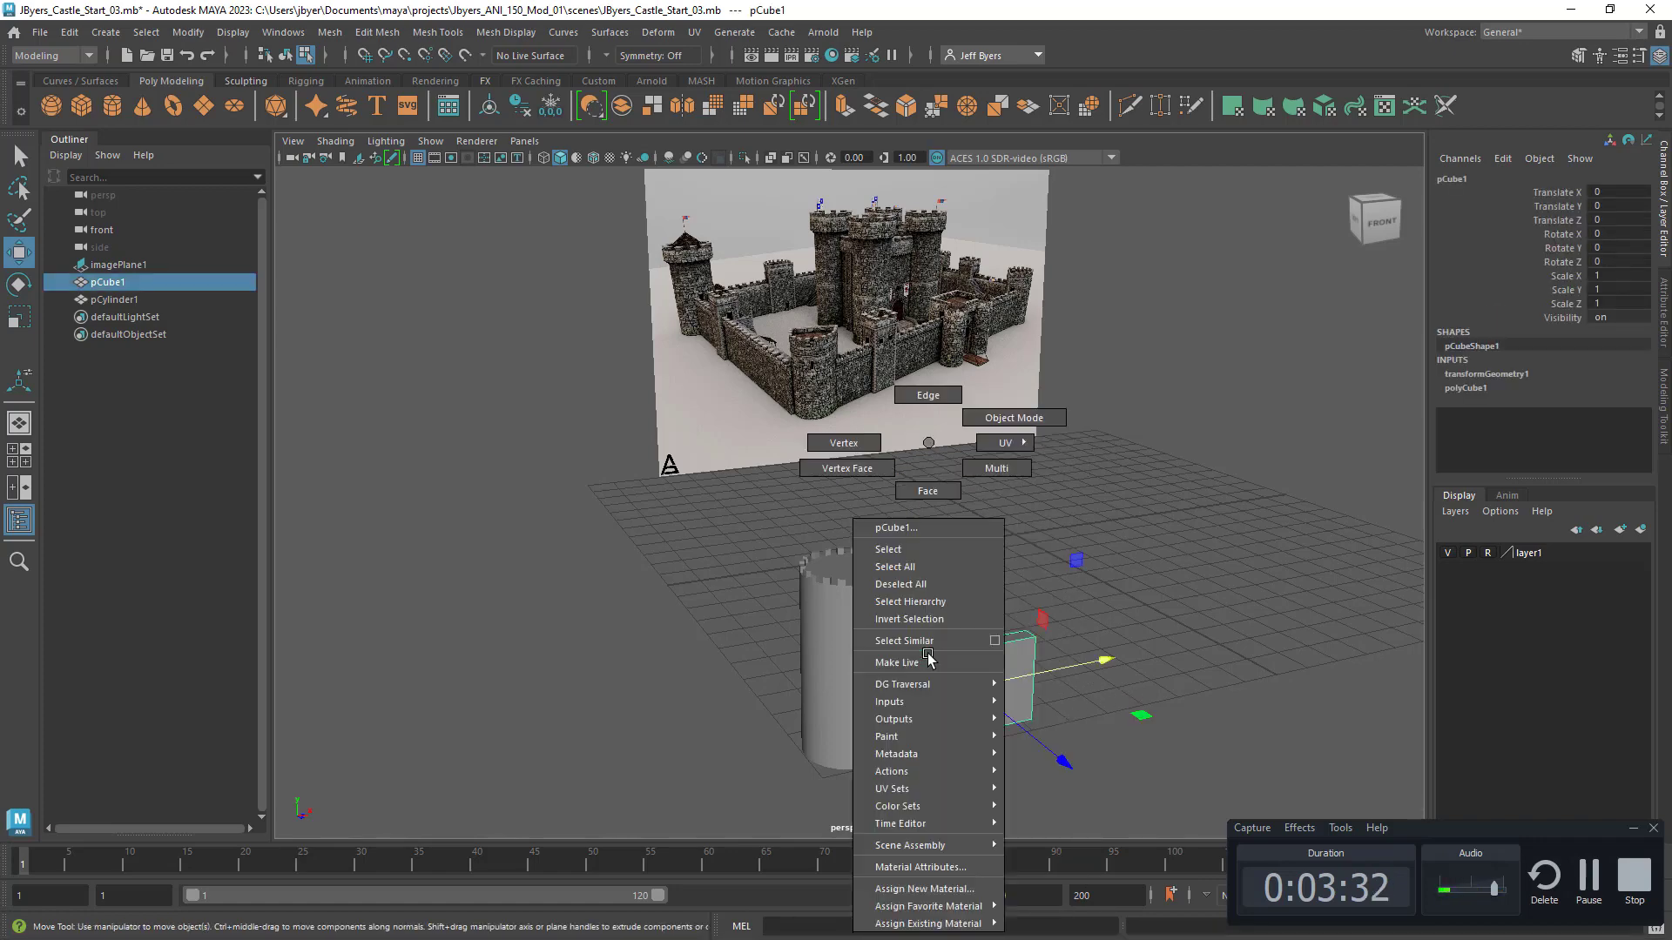
{"action": "right_click_drag", "start_coordinate": [928, 658], "coordinate": [932, 449]}
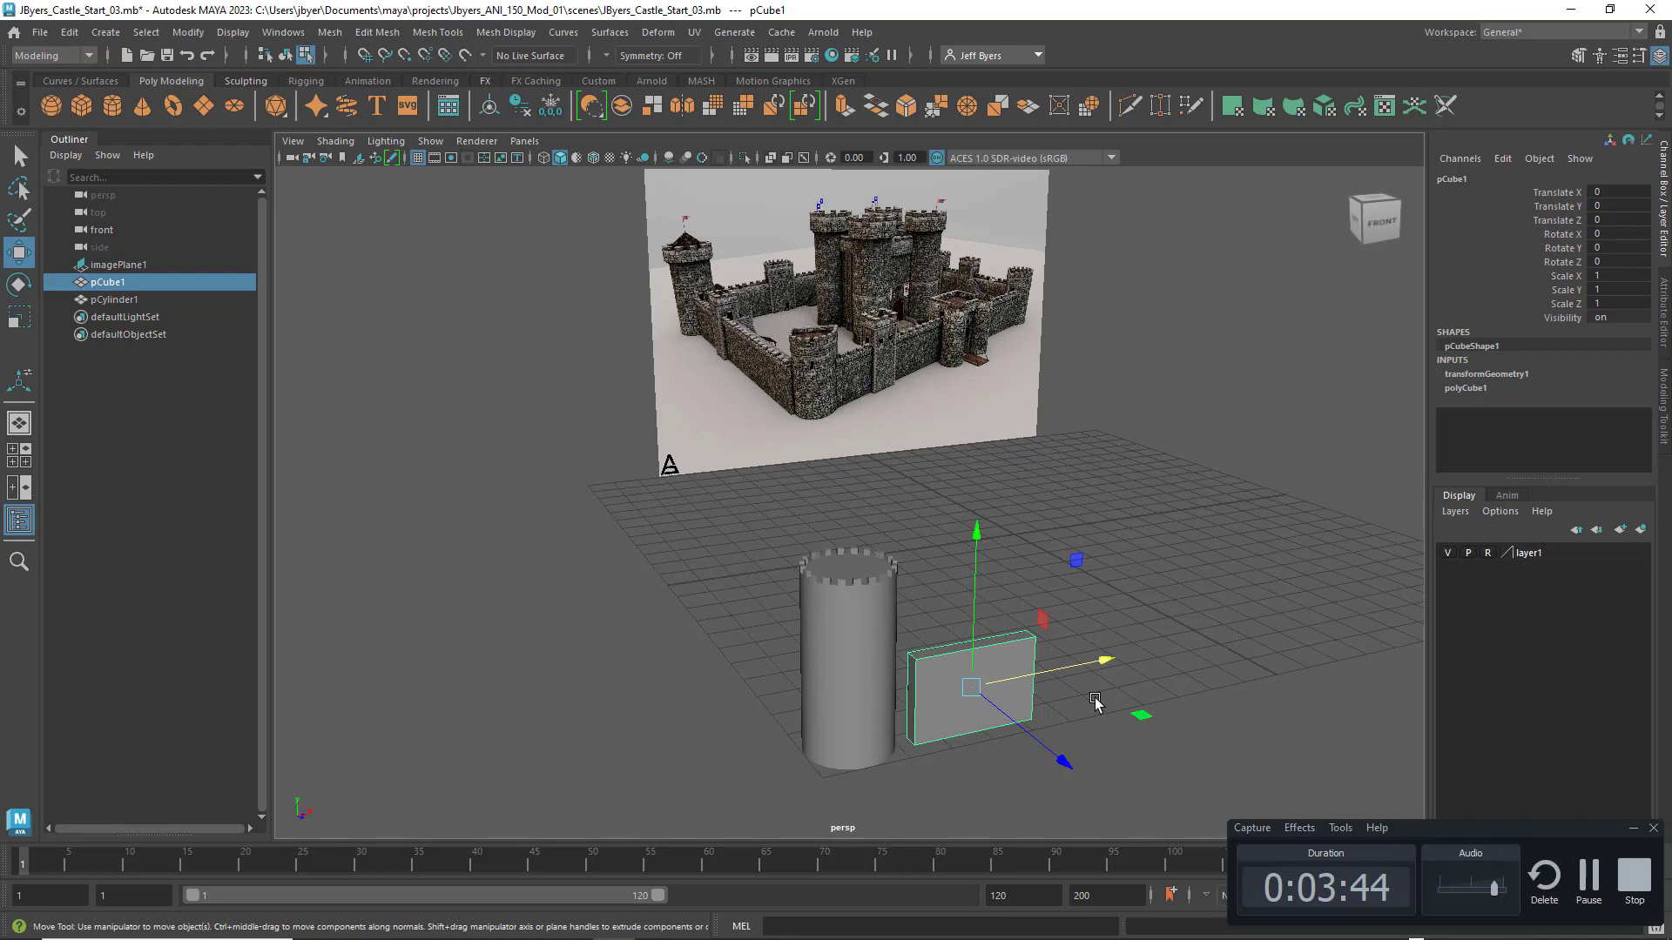
Step: Examine the corner tower and its adjoining battlemented walls in the castle reference image with the Select Tool active
{"action": "key", "text": "q"}
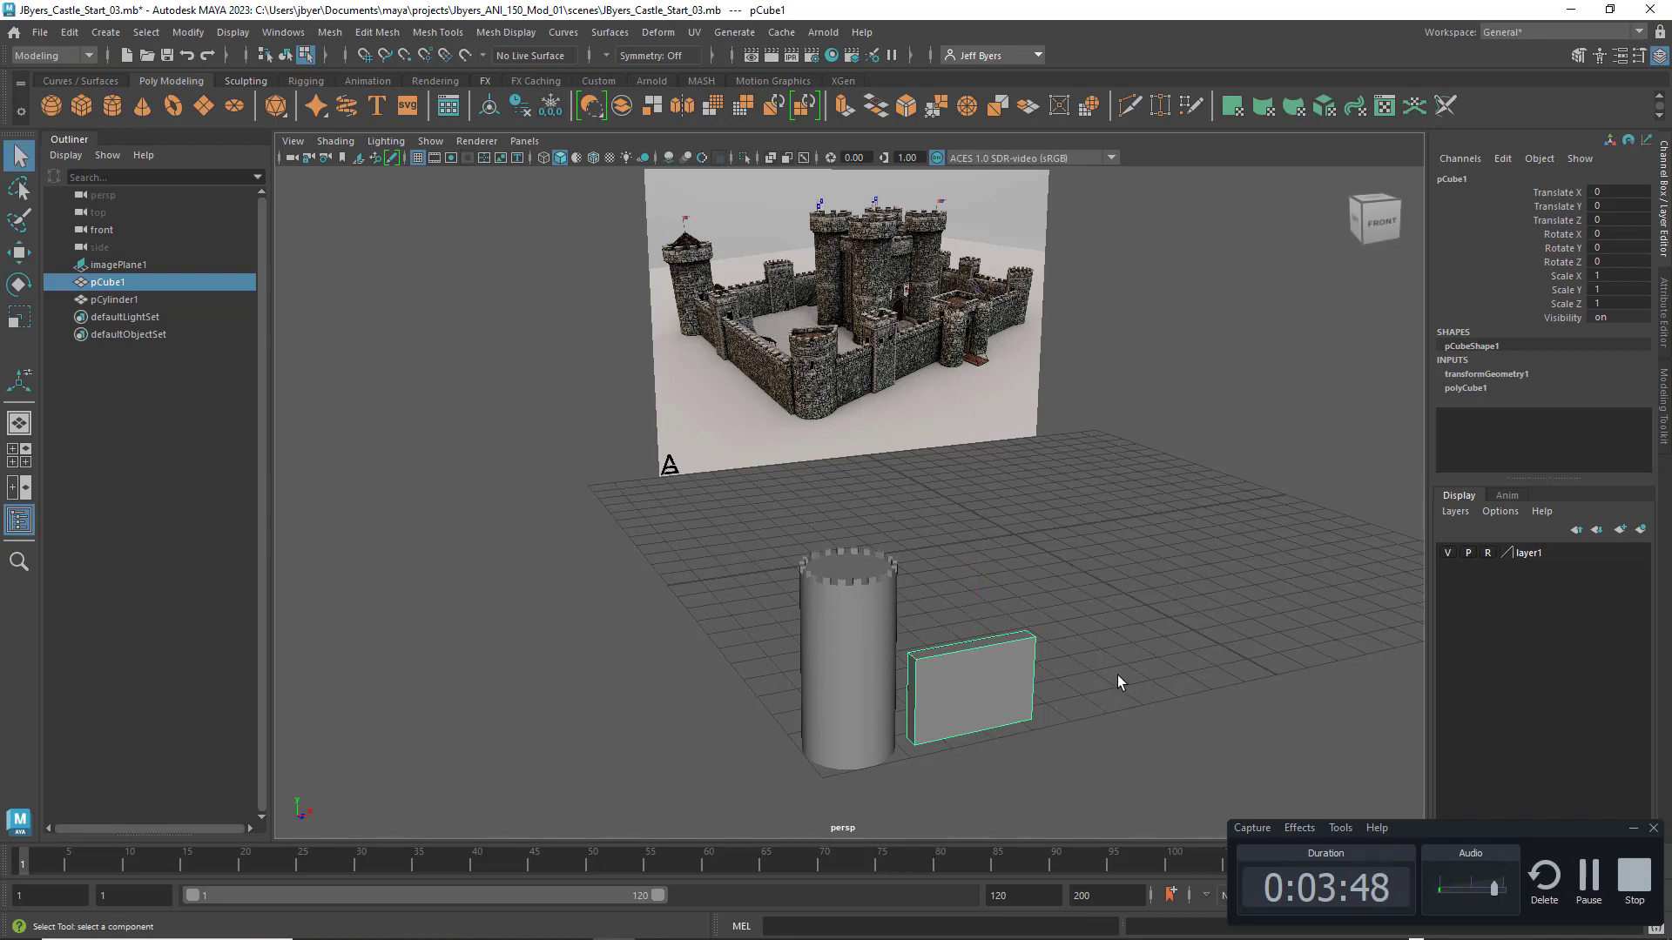
{"action": "key", "text": "w"}
{"action": "key", "text": "q"}
{"action": "scroll", "coordinate": [876, 379], "scroll_direction": "up", "scroll_amount": 7}
{"action": "middle_click_drag", "start_coordinate": [886, 346], "coordinate": [963, 583], "text": "alt"}
{"action": "middle_click_drag", "start_coordinate": [870, 435], "coordinate": [918, 603], "text": "alt"}
{"action": "middle_click_drag", "start_coordinate": [916, 468], "coordinate": [918, 498], "text": "alt"}
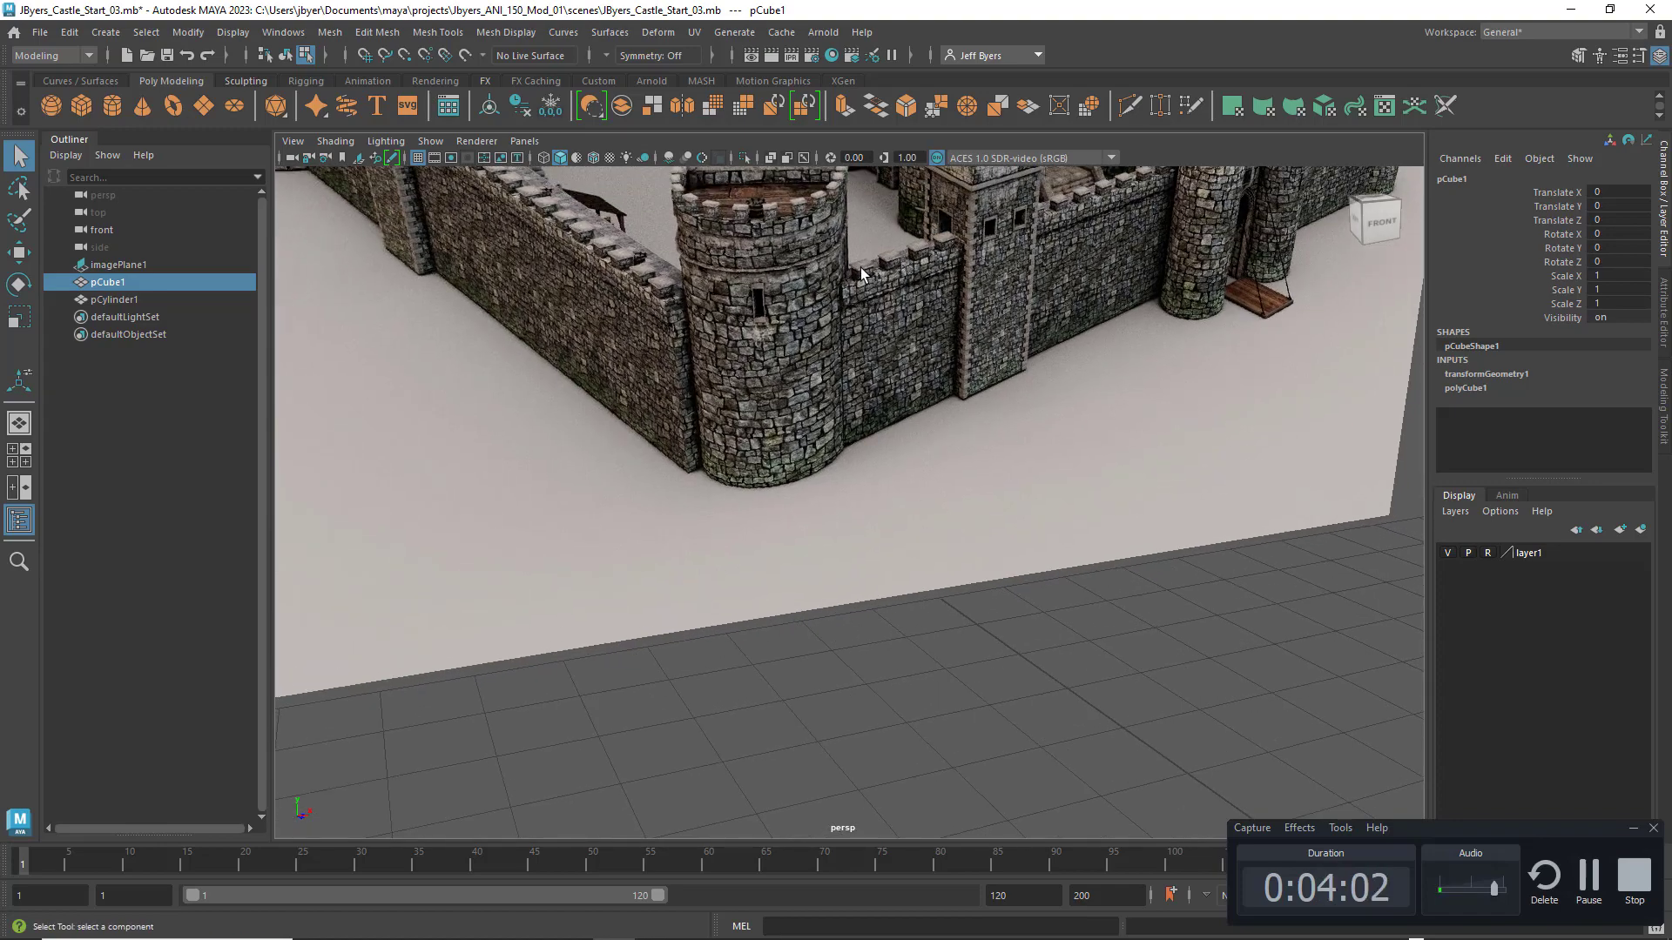
{"action": "scroll", "coordinate": [1013, 366], "scroll_direction": "down", "scroll_amount": 10}
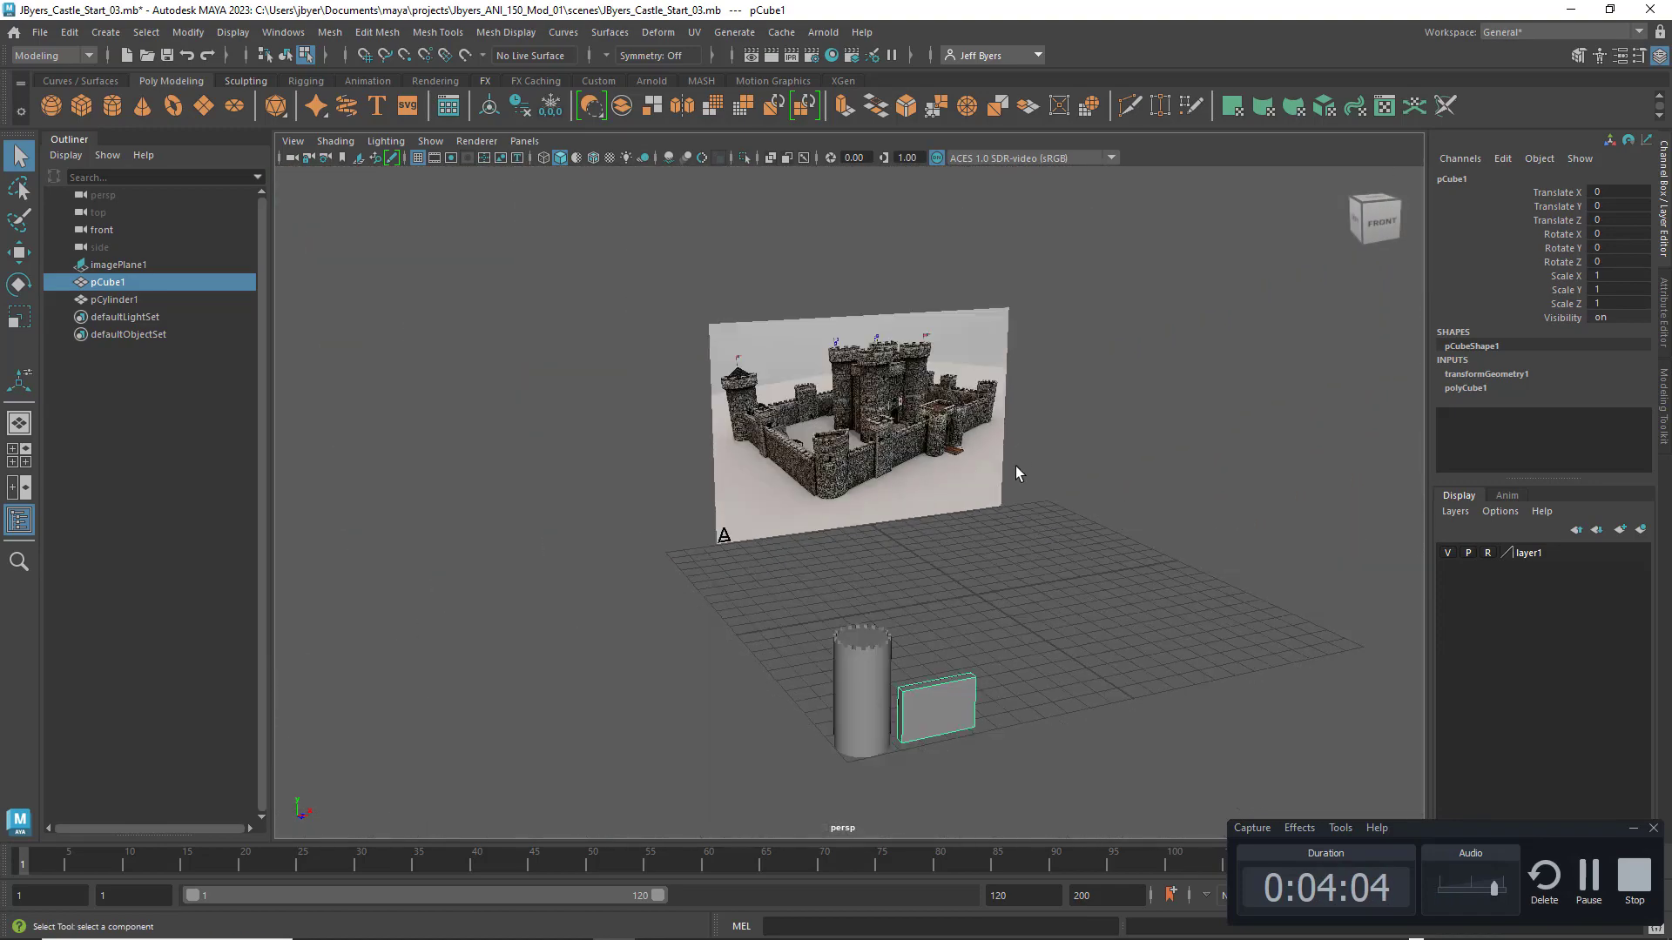
{"action": "scroll", "coordinate": [993, 474], "scroll_direction": "up", "scroll_amount": 10}
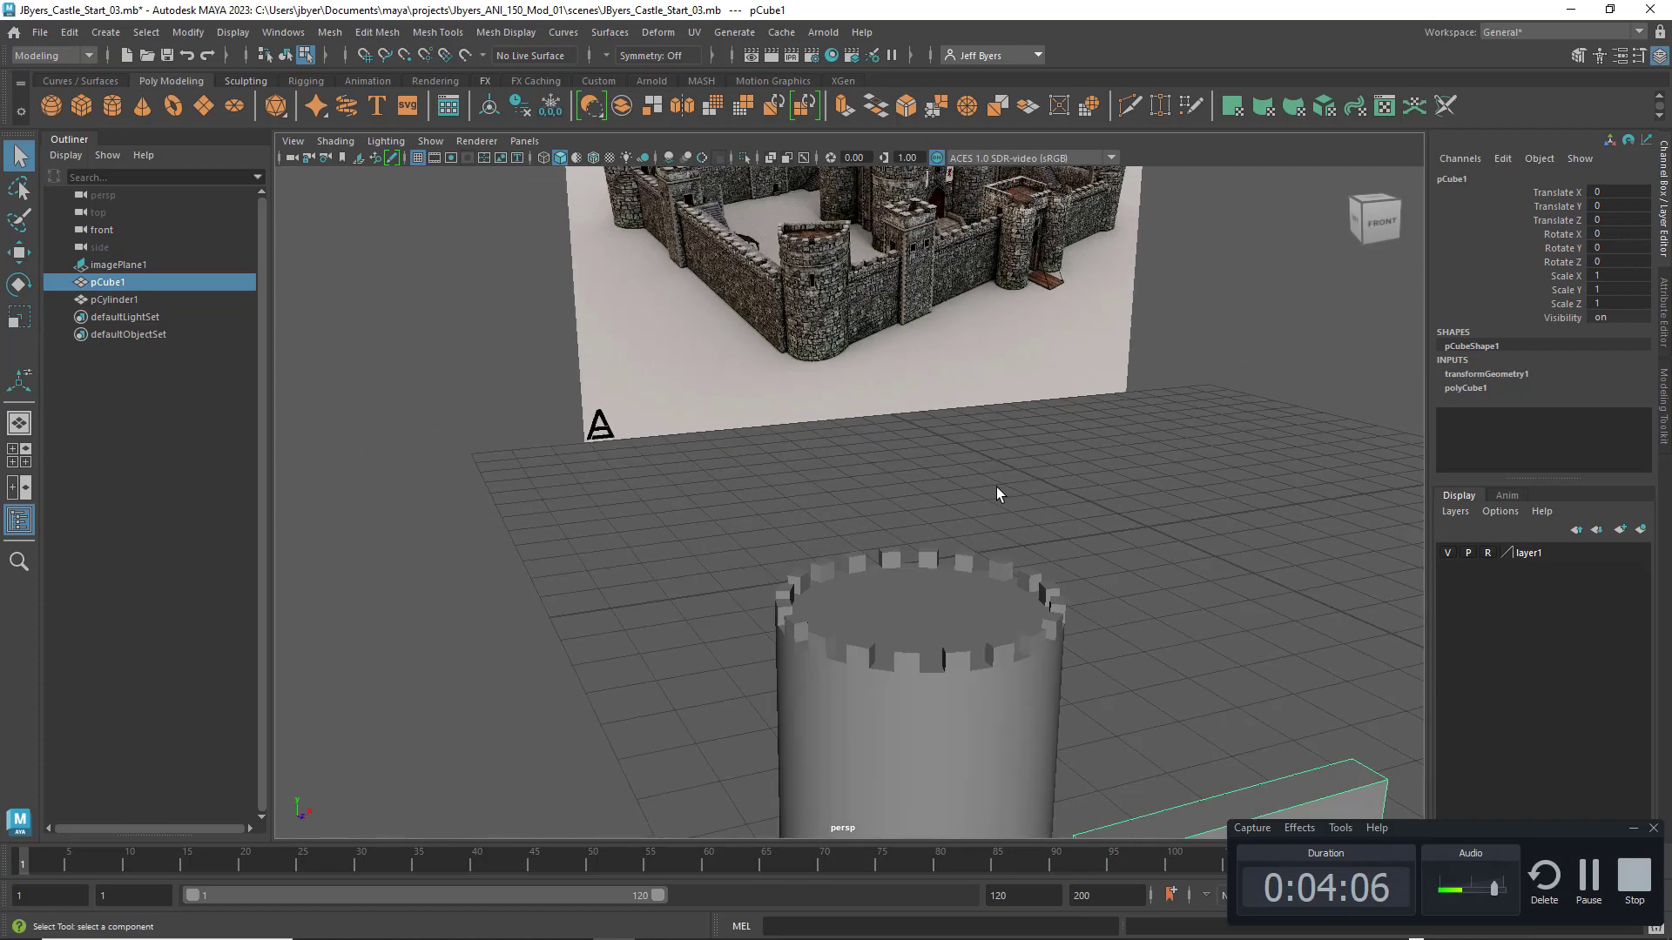
Step: Frame the wall slab, try the Smooth operation on it, and undo the smoothing
{"action": "key", "text": "f"}
{"action": "key", "text": "F9"}
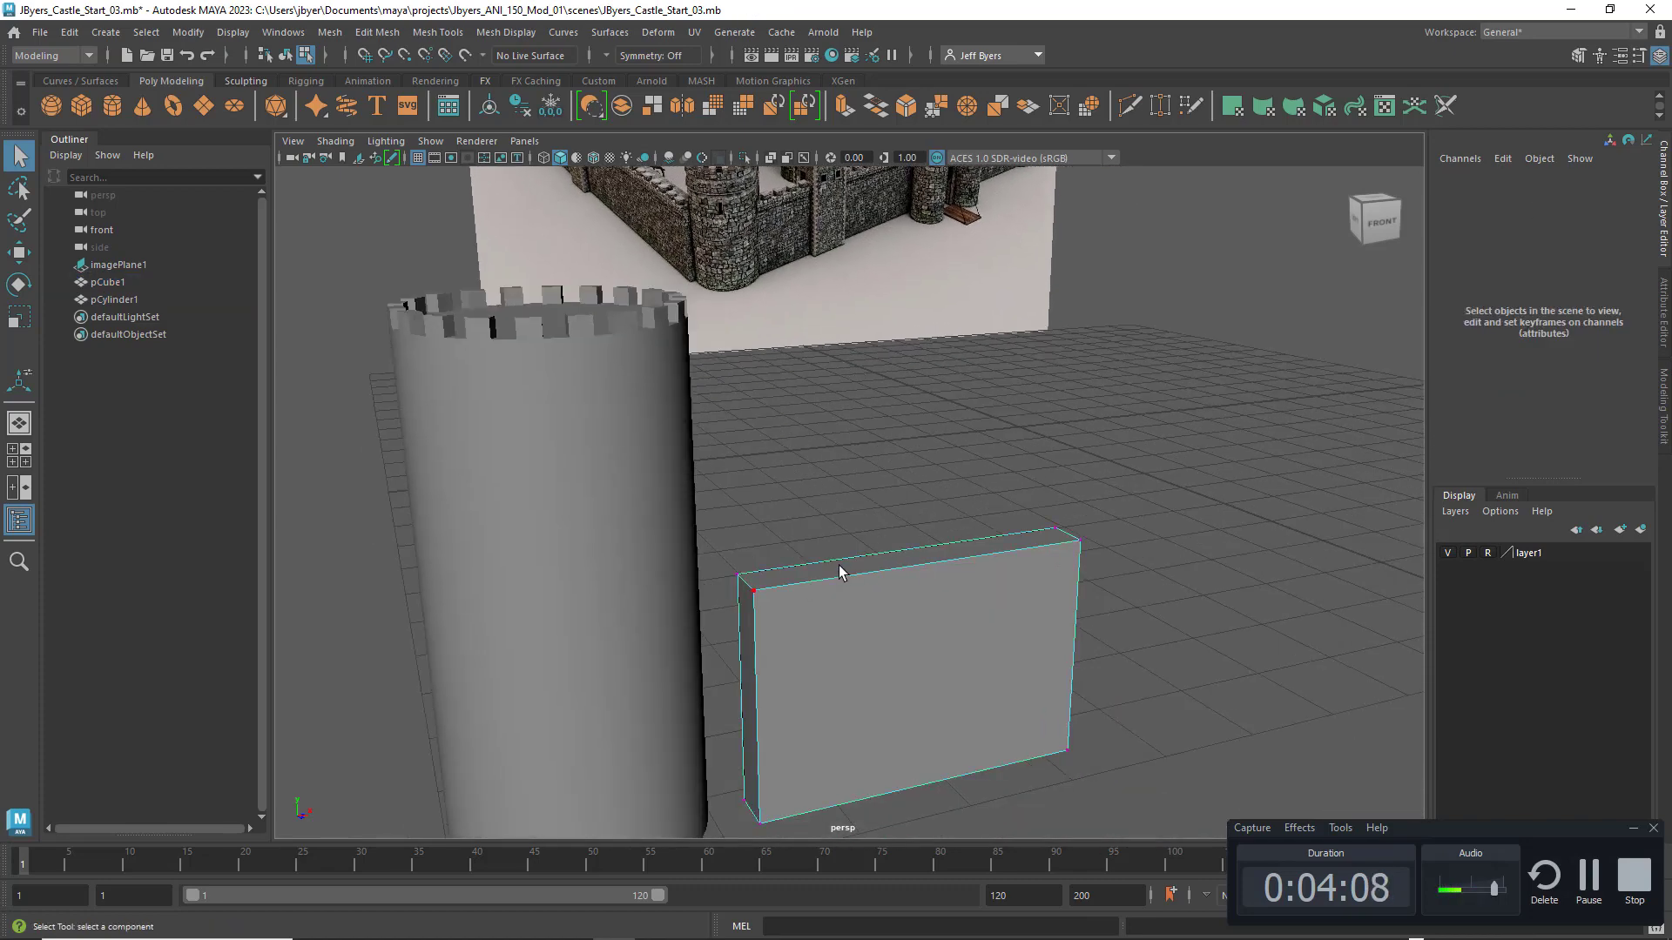
{"action": "right_click_drag", "start_coordinate": [840, 571], "coordinate": [836, 529]}
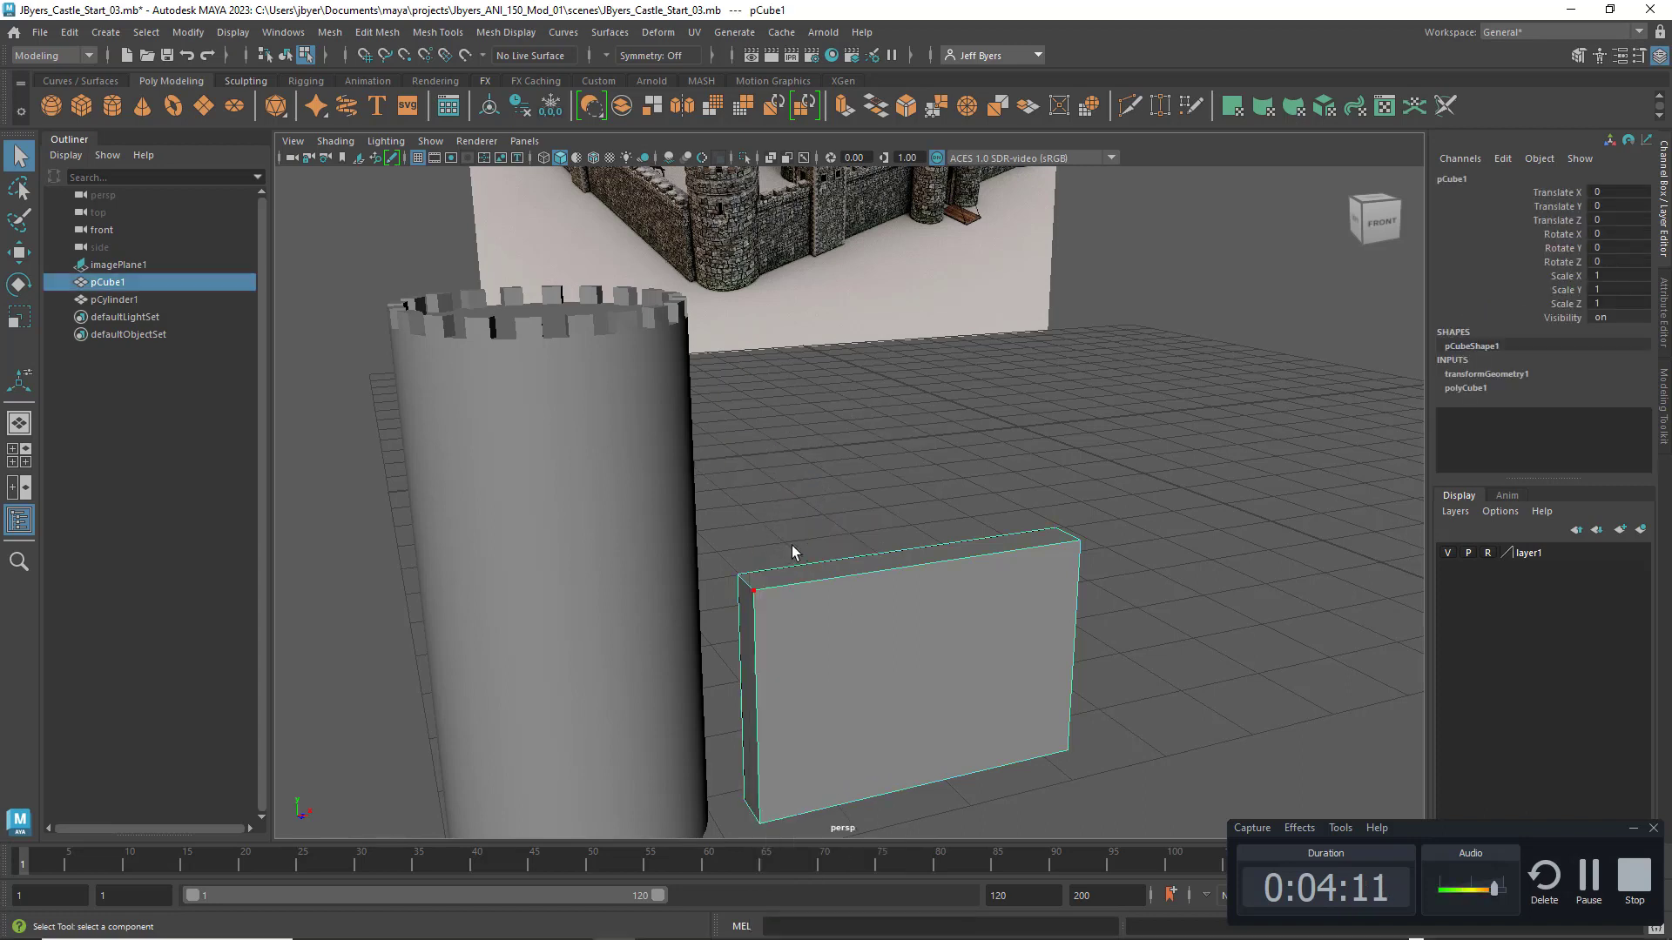
{"action": "right_click", "coordinate": [860, 566], "text": "shift"}
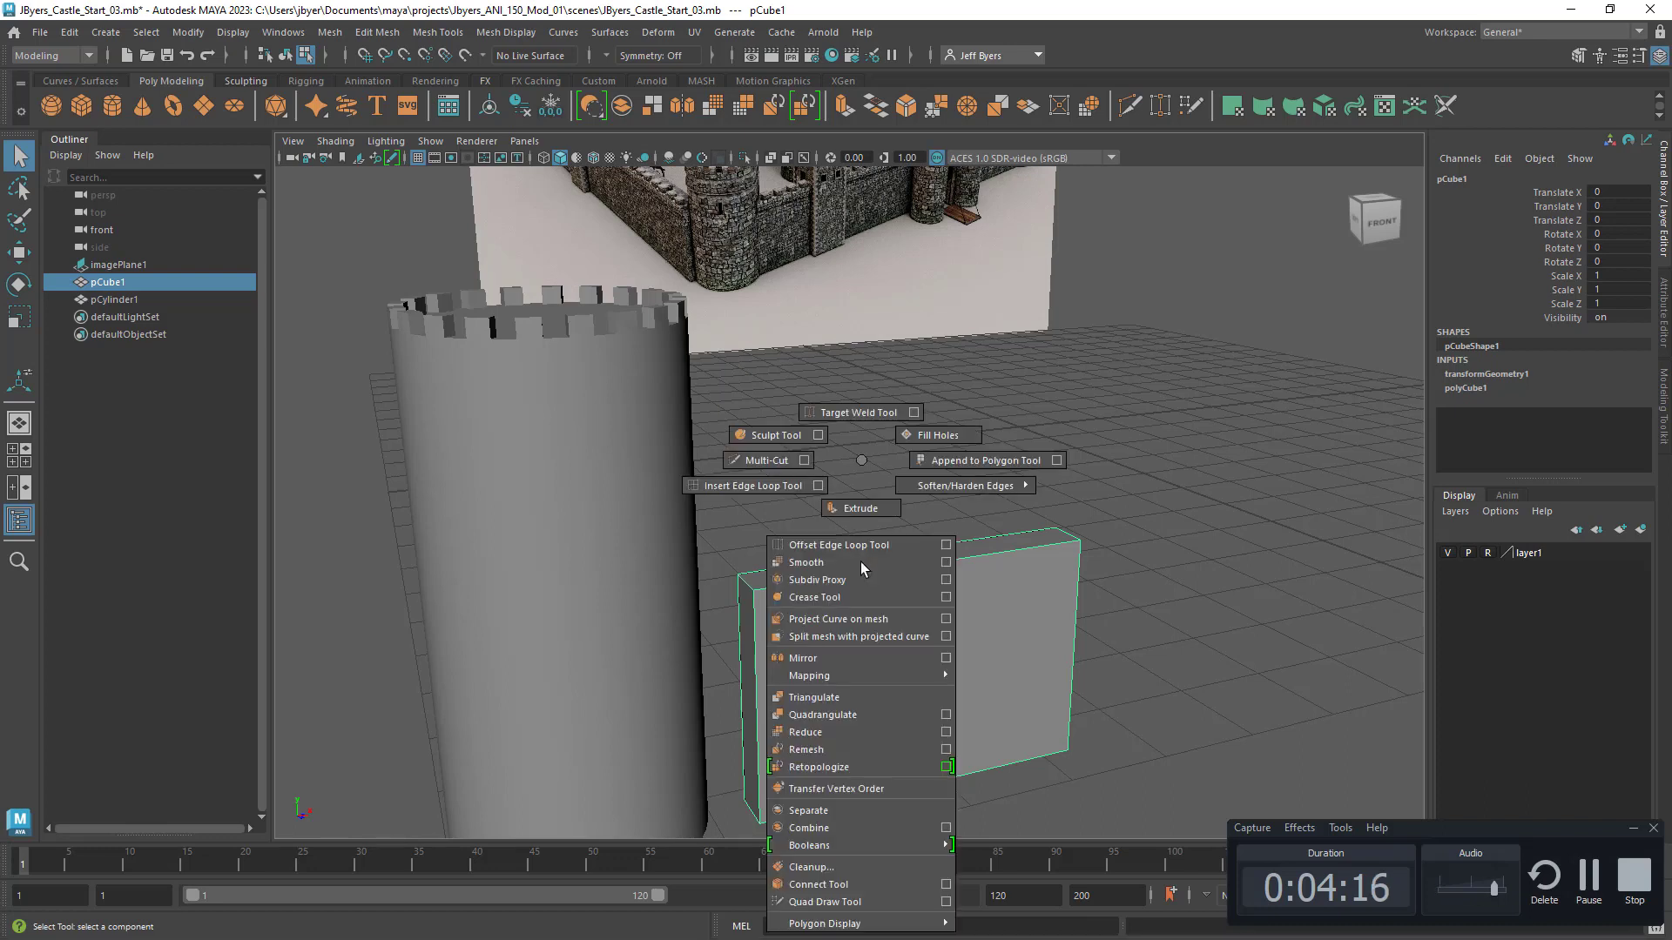
{"action": "left_click", "coordinate": [860, 562]}
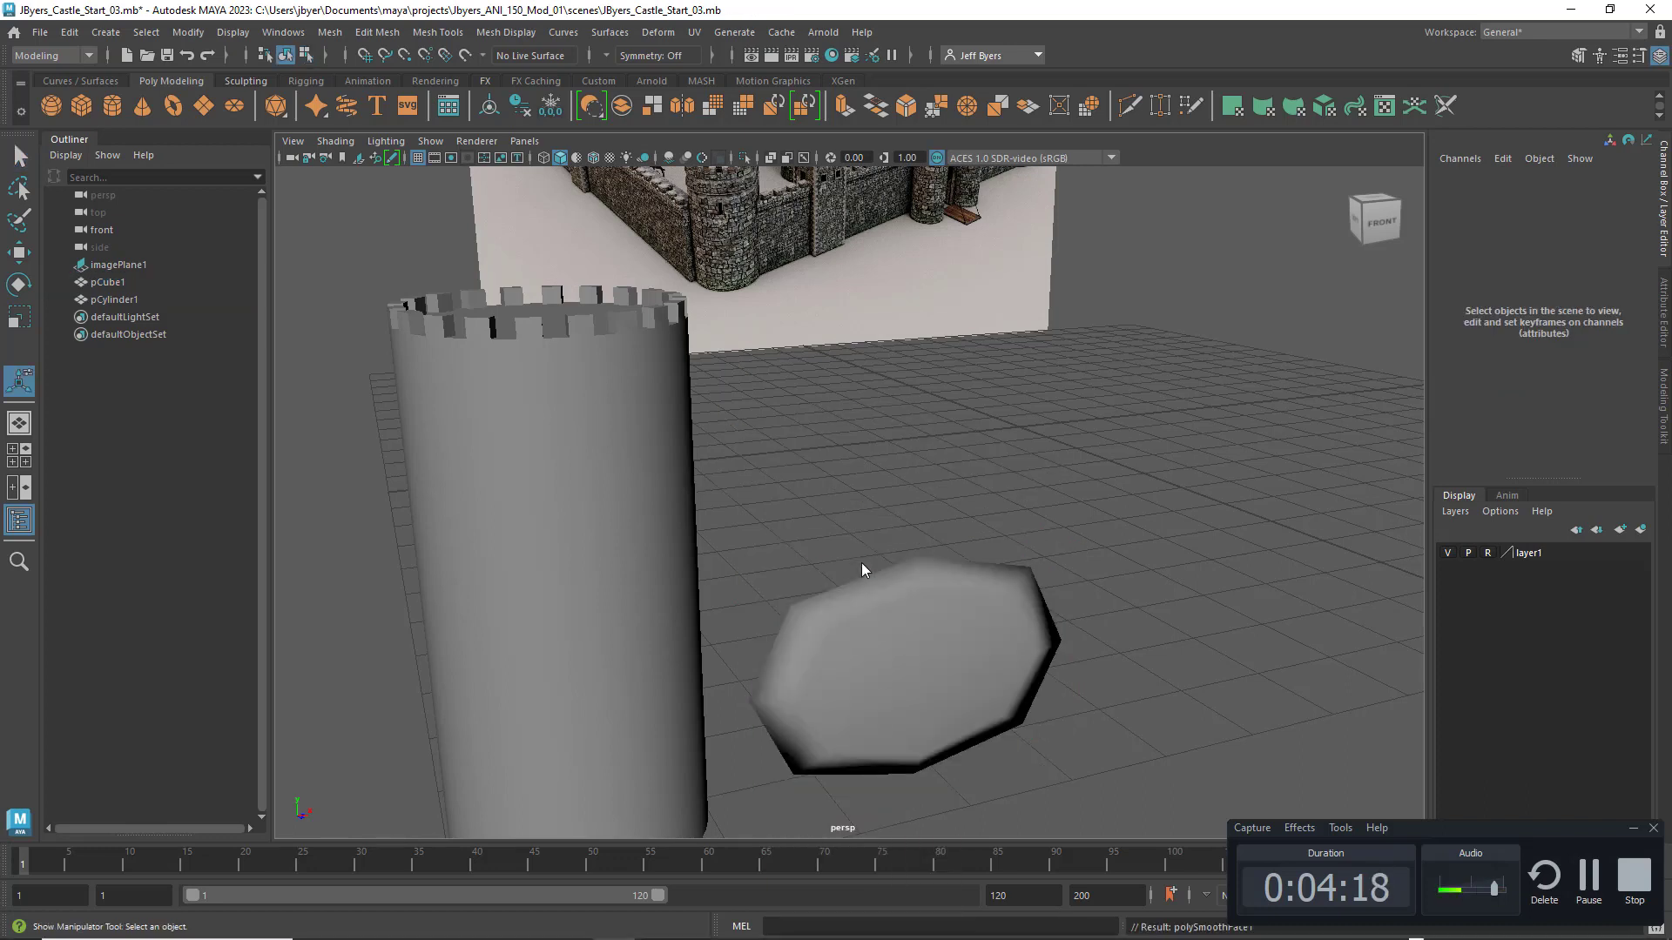
{"action": "key", "text": "ctrl+z"}
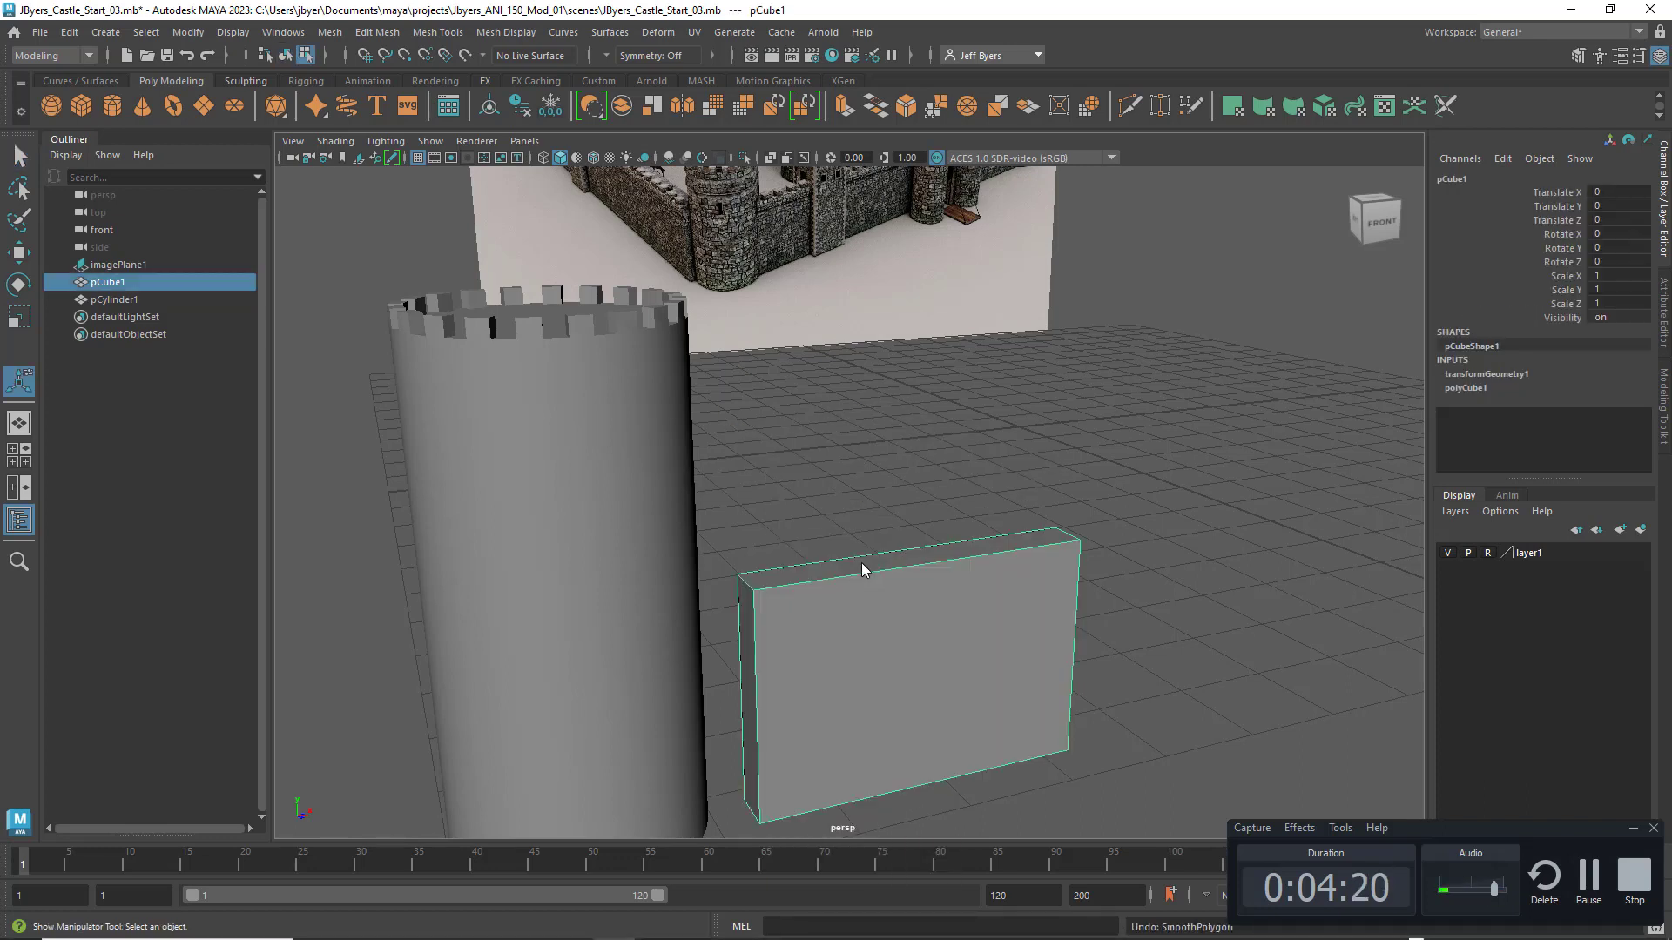
Step: Try the Offset Edge Loop Tool with its existing settings on the slab's upper front edge and undo the inserted loops
{"action": "right_click", "coordinate": [861, 565], "text": "shift"}
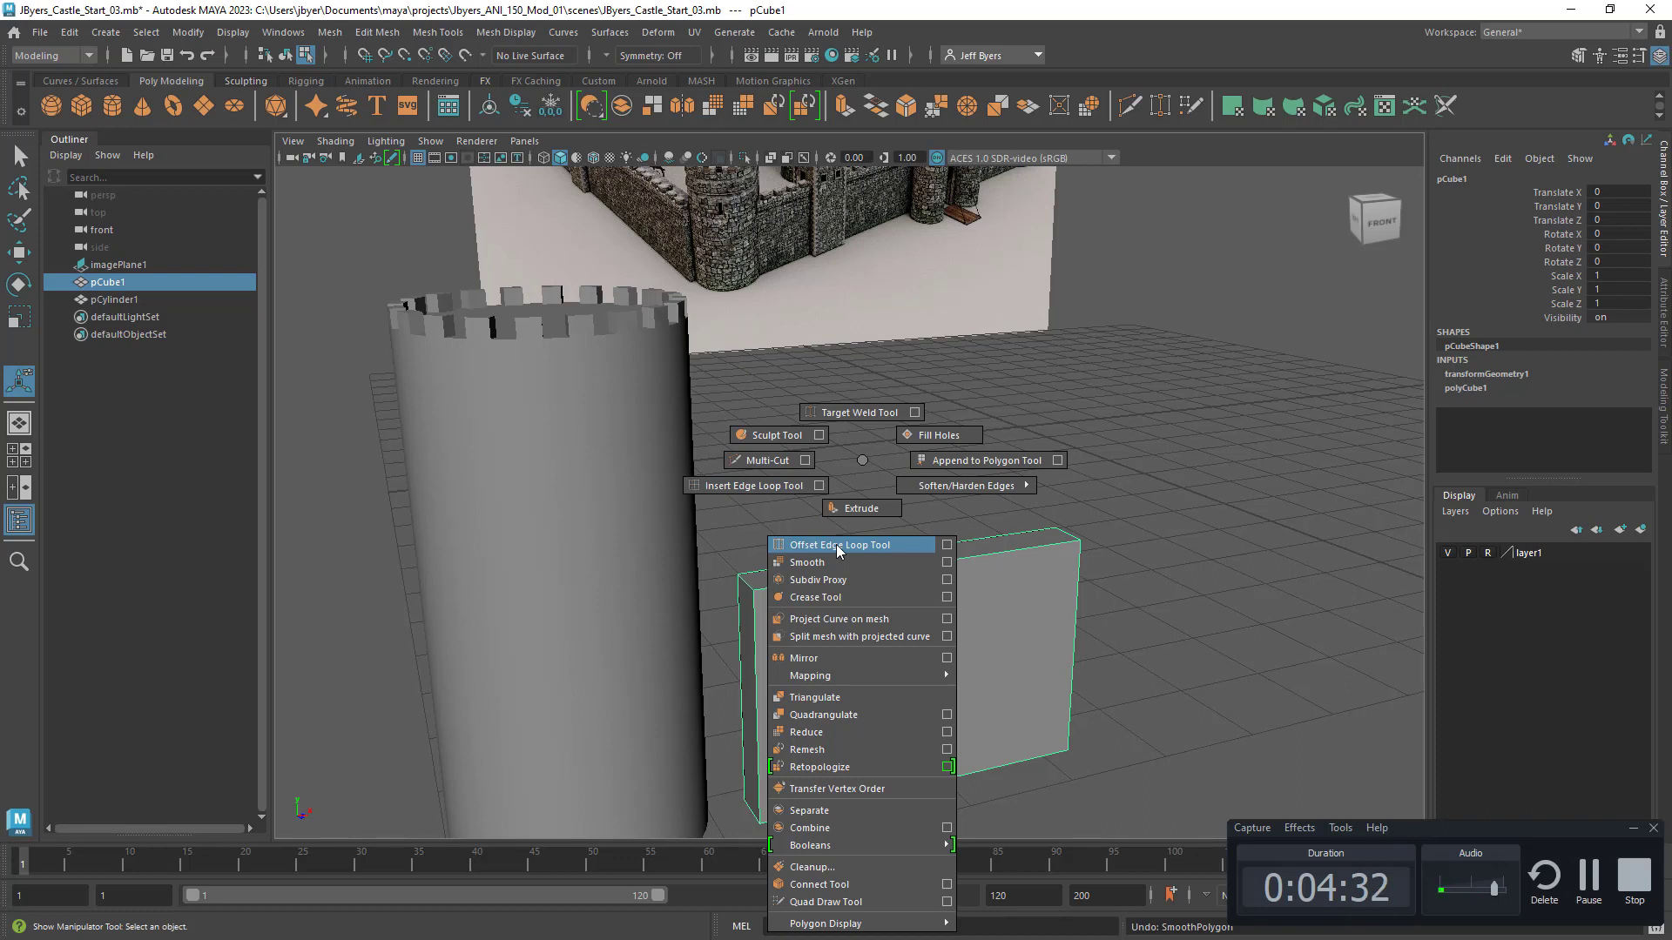
{"action": "left_click", "coordinate": [946, 545]}
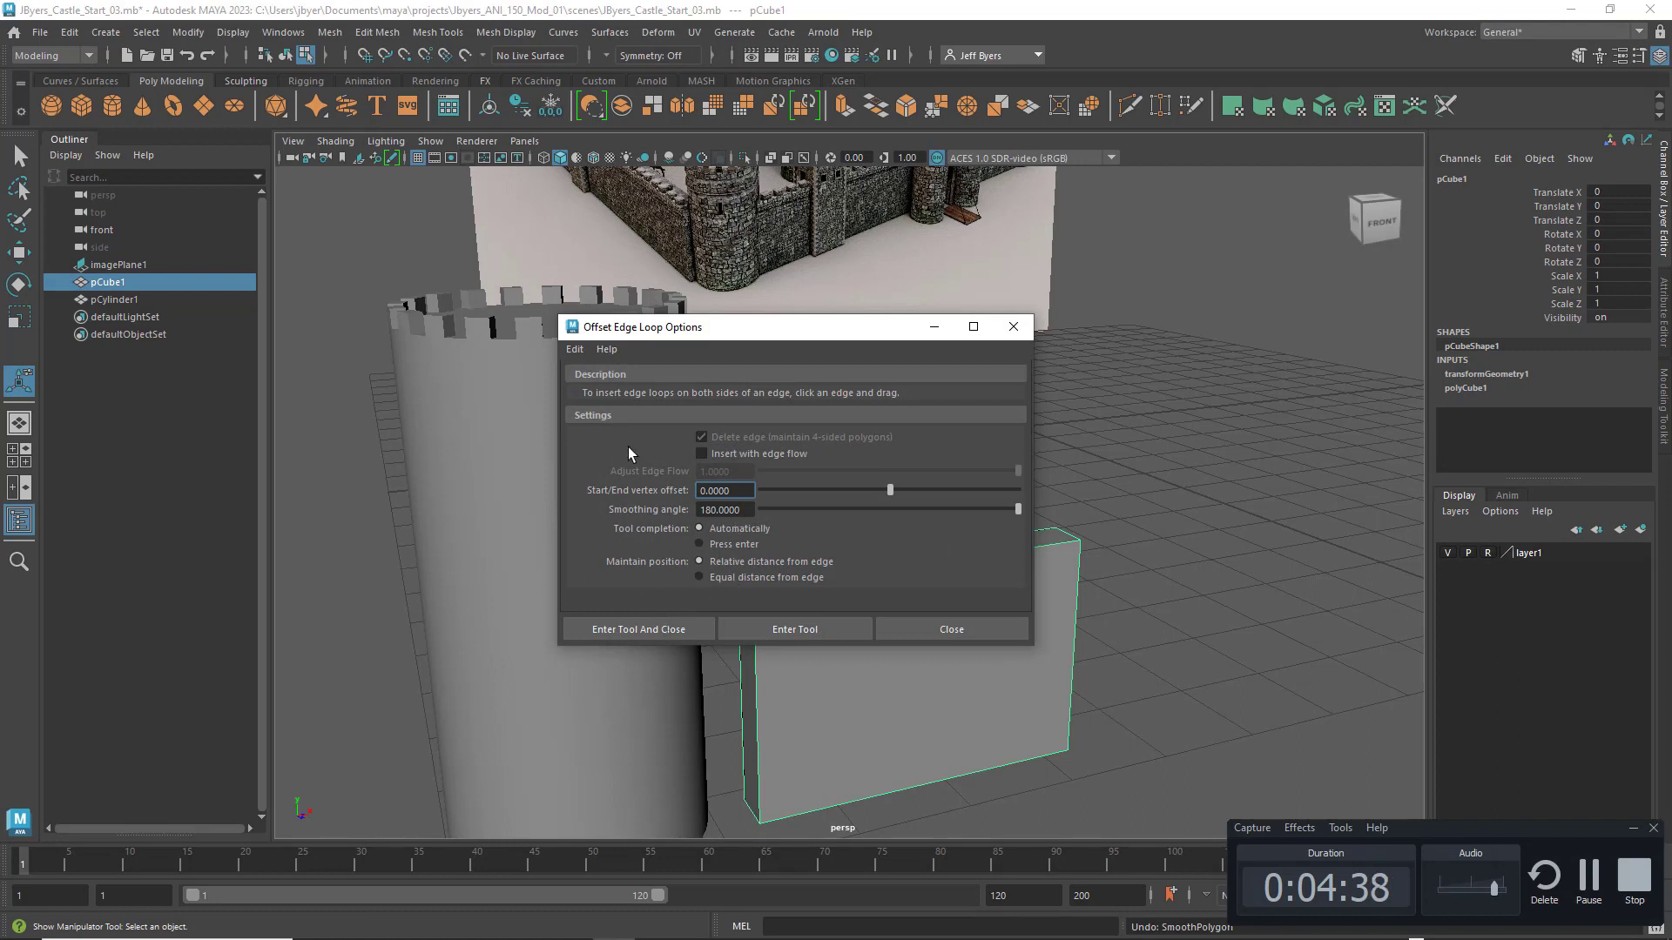
{"action": "left_click", "coordinate": [639, 628]}
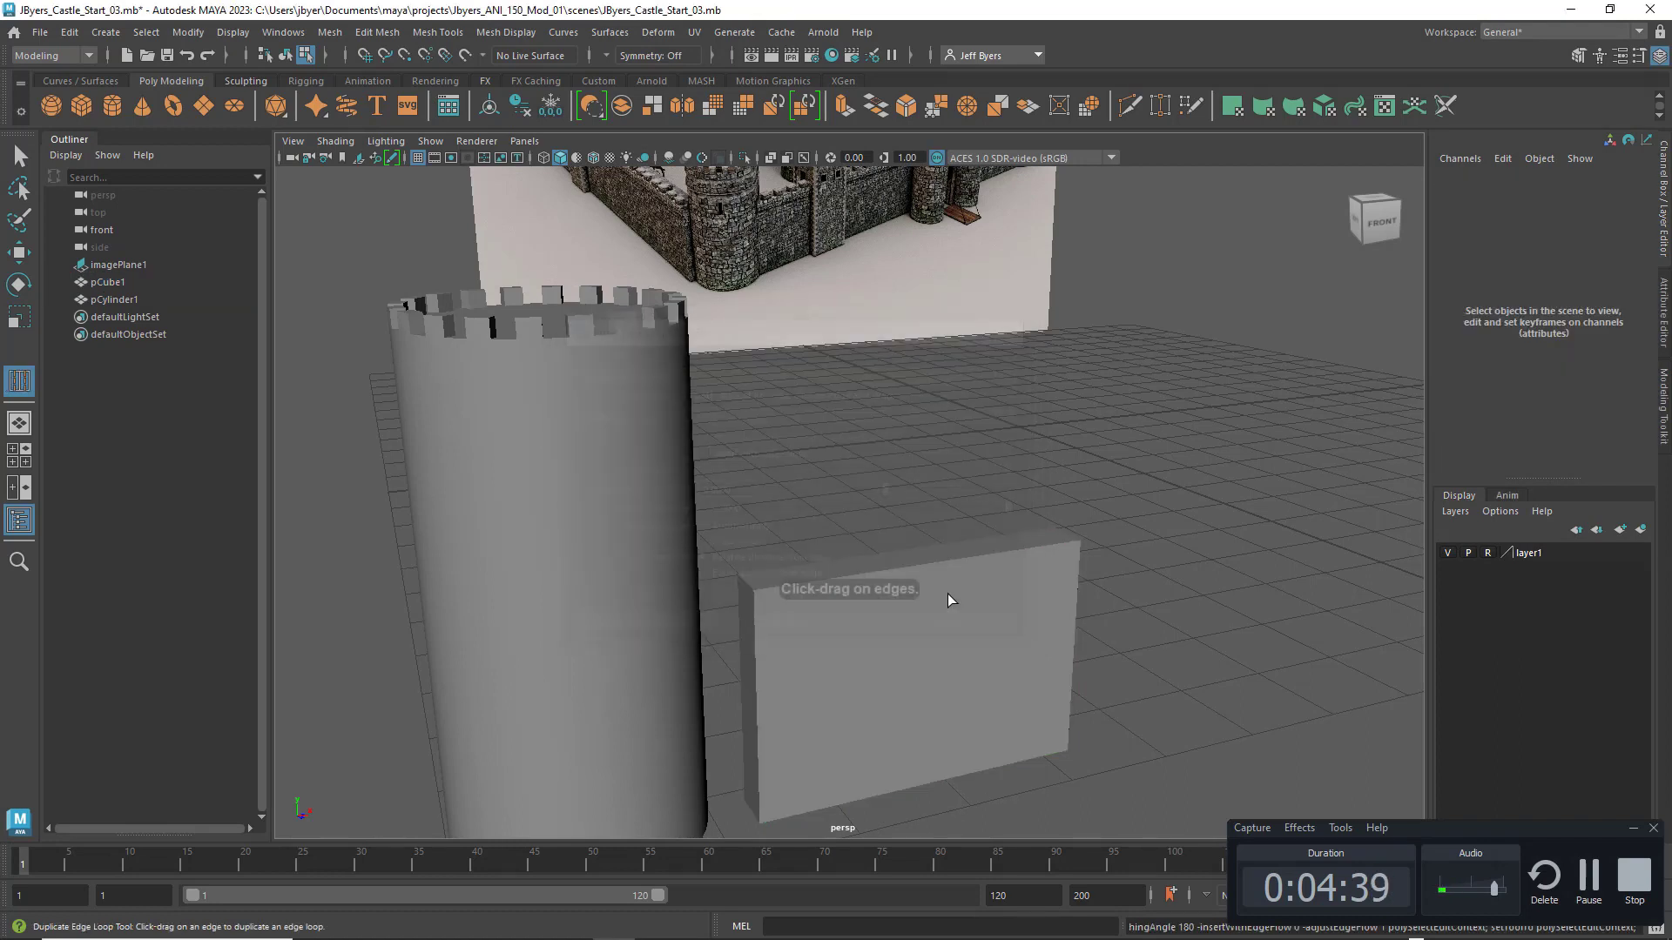
{"action": "left_click", "coordinate": [773, 589]}
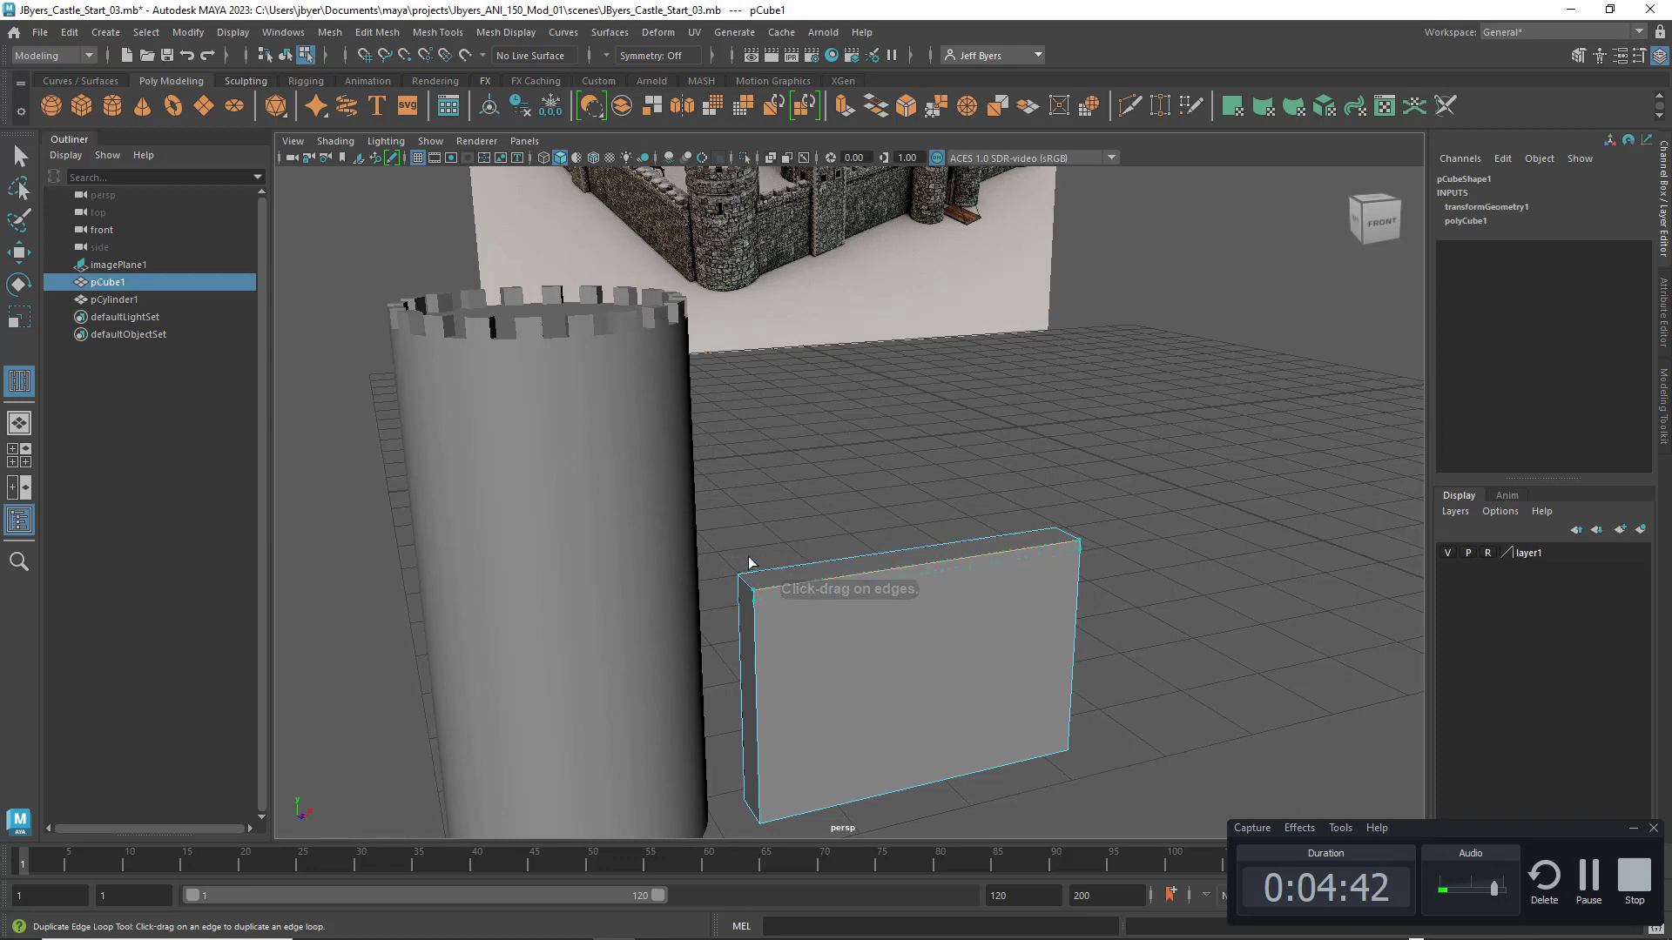
{"action": "left_click_drag", "start_coordinate": [1038, 599], "coordinate": [906, 610]}
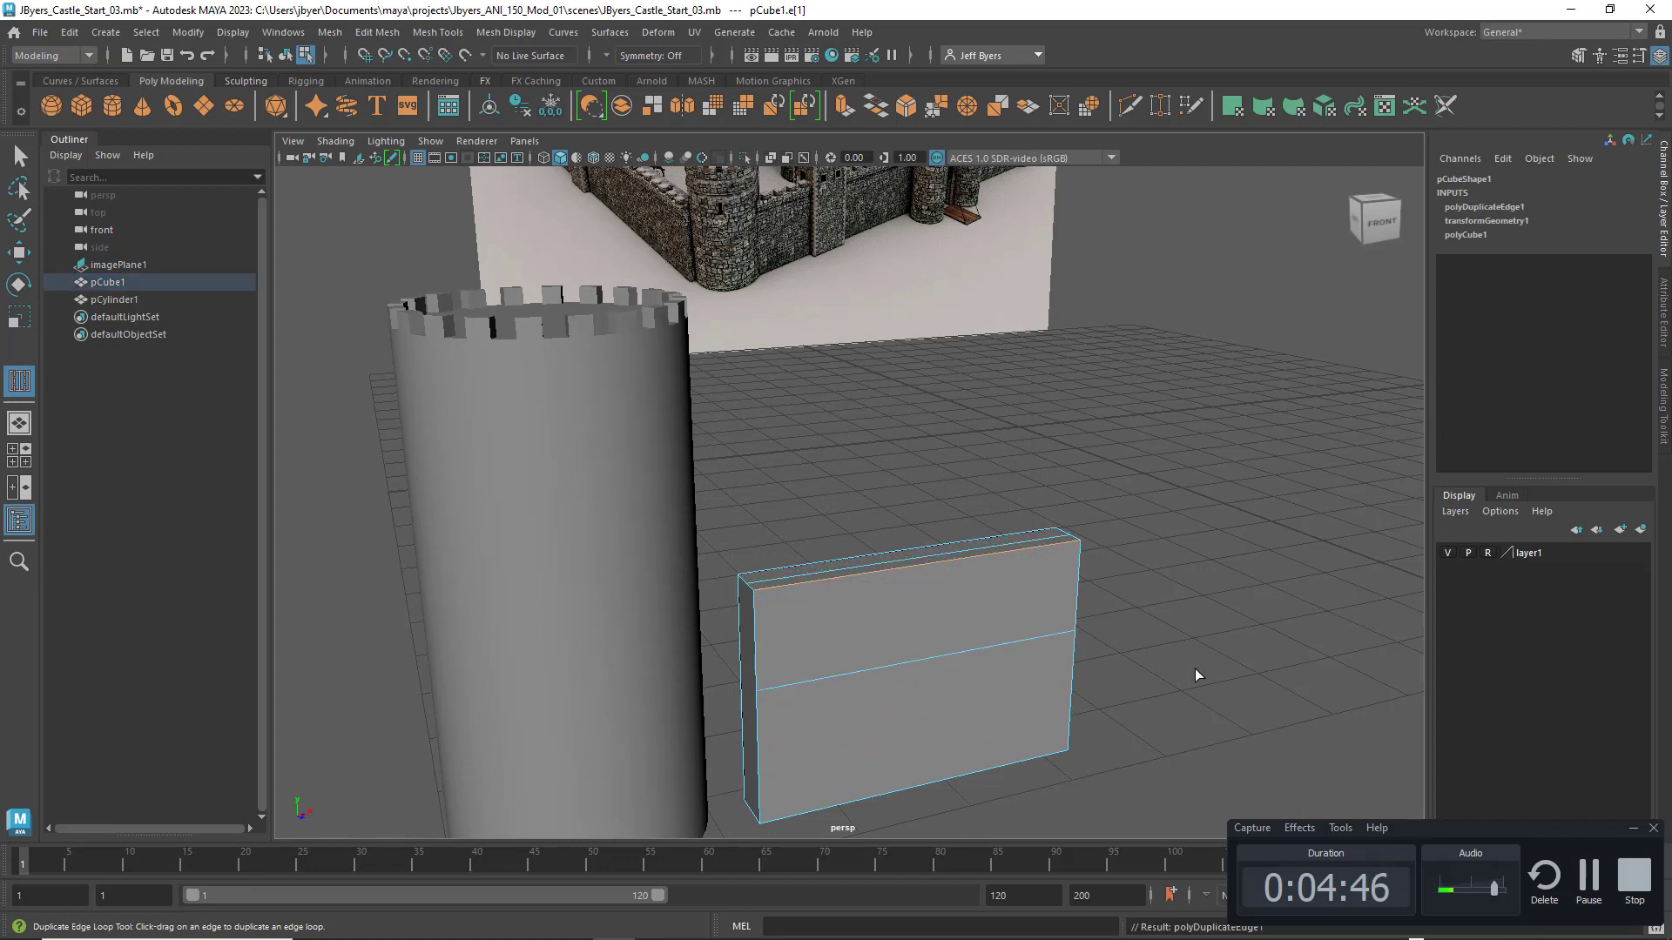
{"action": "key", "text": "ctrl+z"}
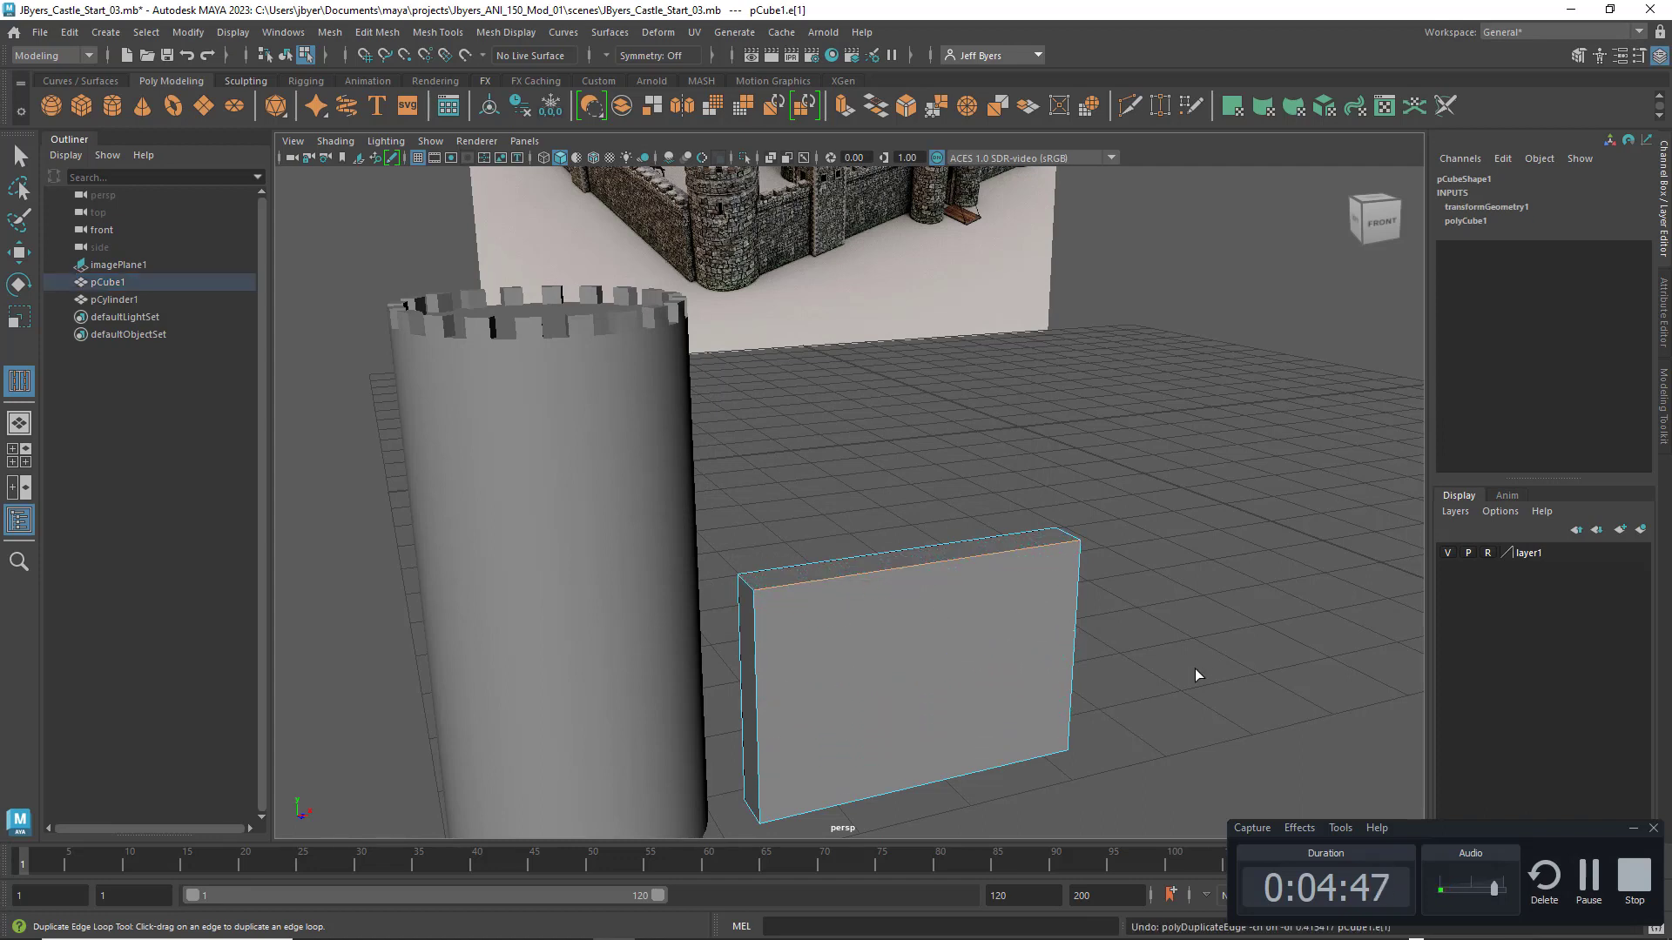
Step: Return the wall slab to object selection and replace the Offset Edge Loop Tool with the Select Tool
{"action": "right_click", "coordinate": [802, 579]}
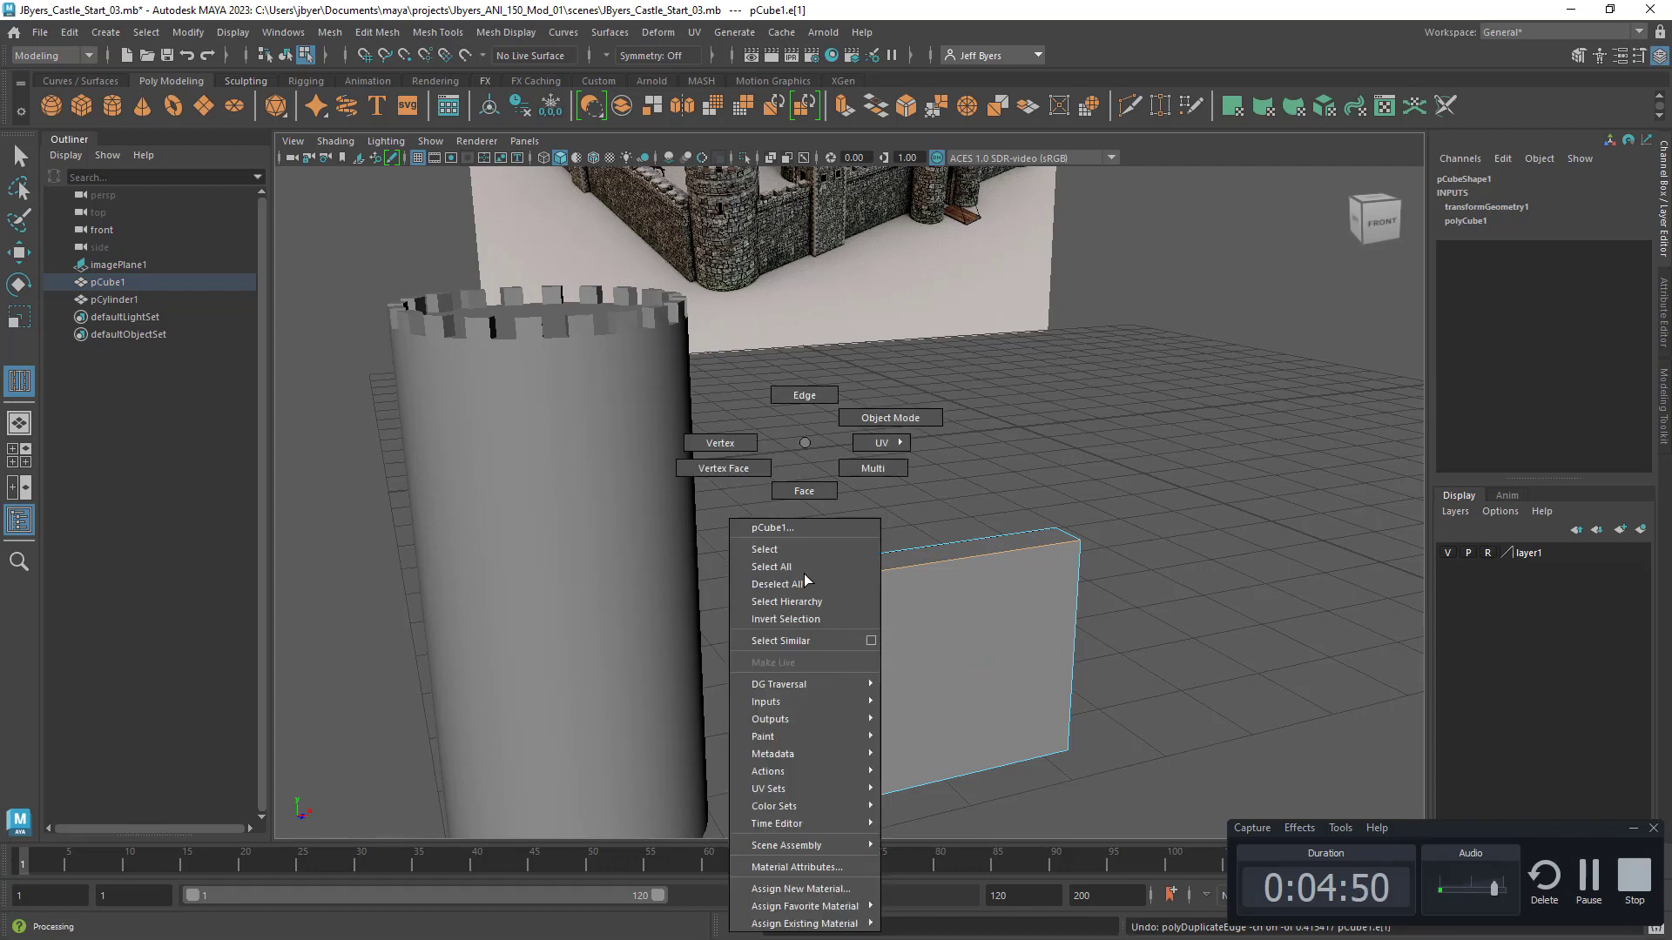
{"action": "left_click", "coordinate": [793, 550]}
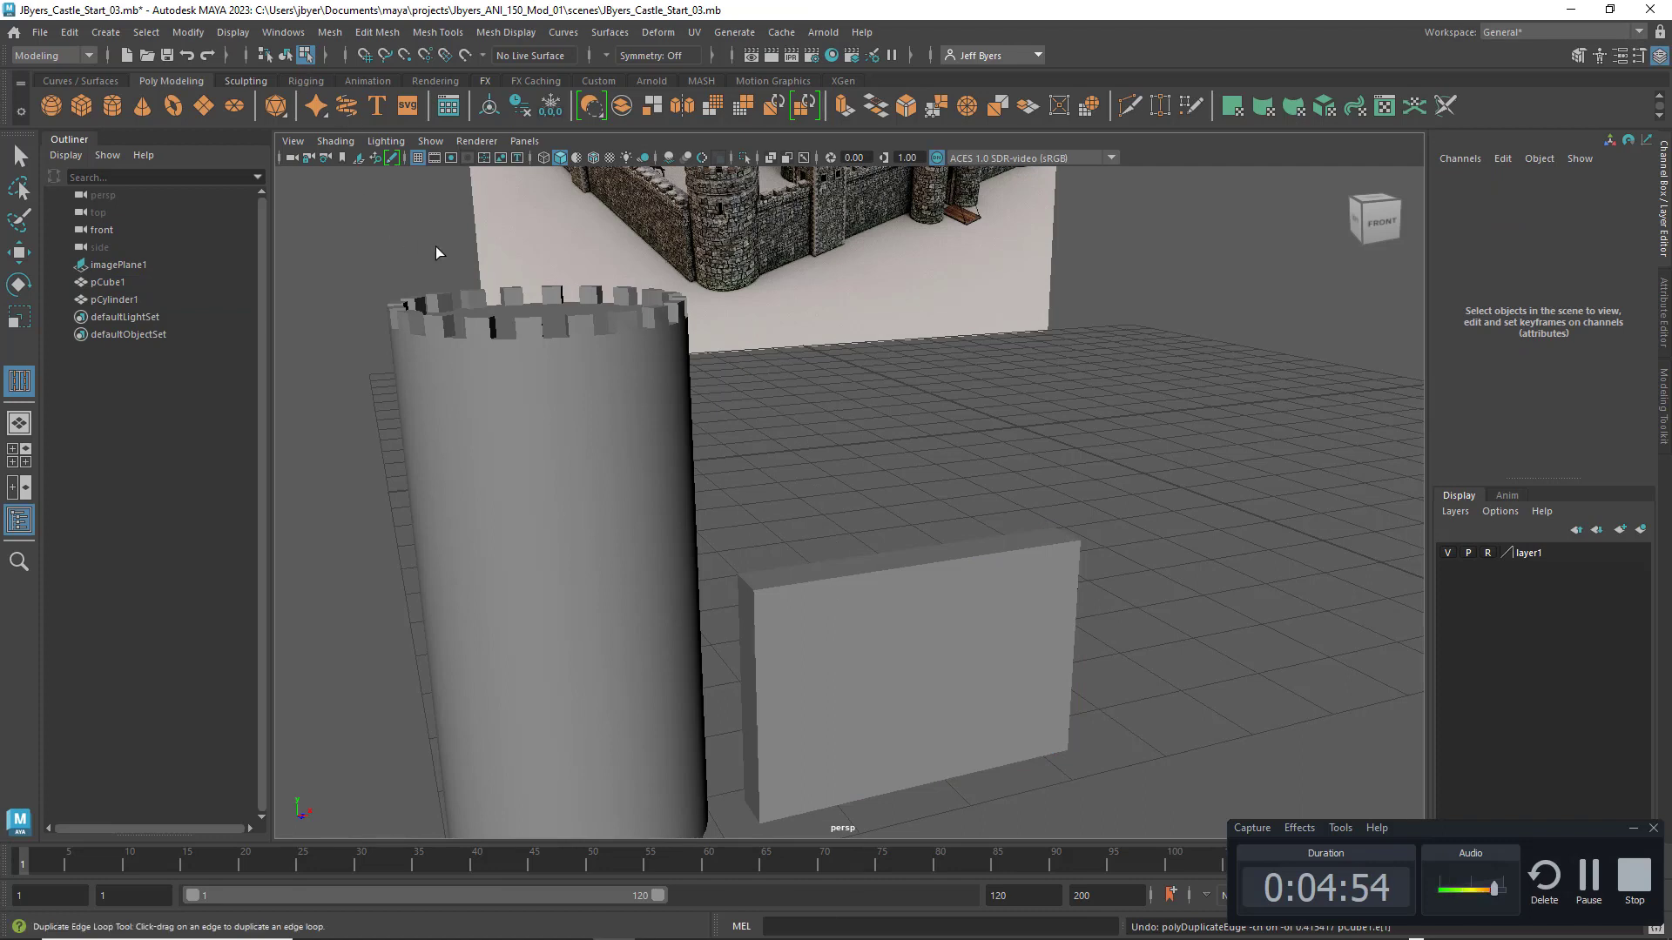
{"action": "left_click", "coordinate": [825, 579]}
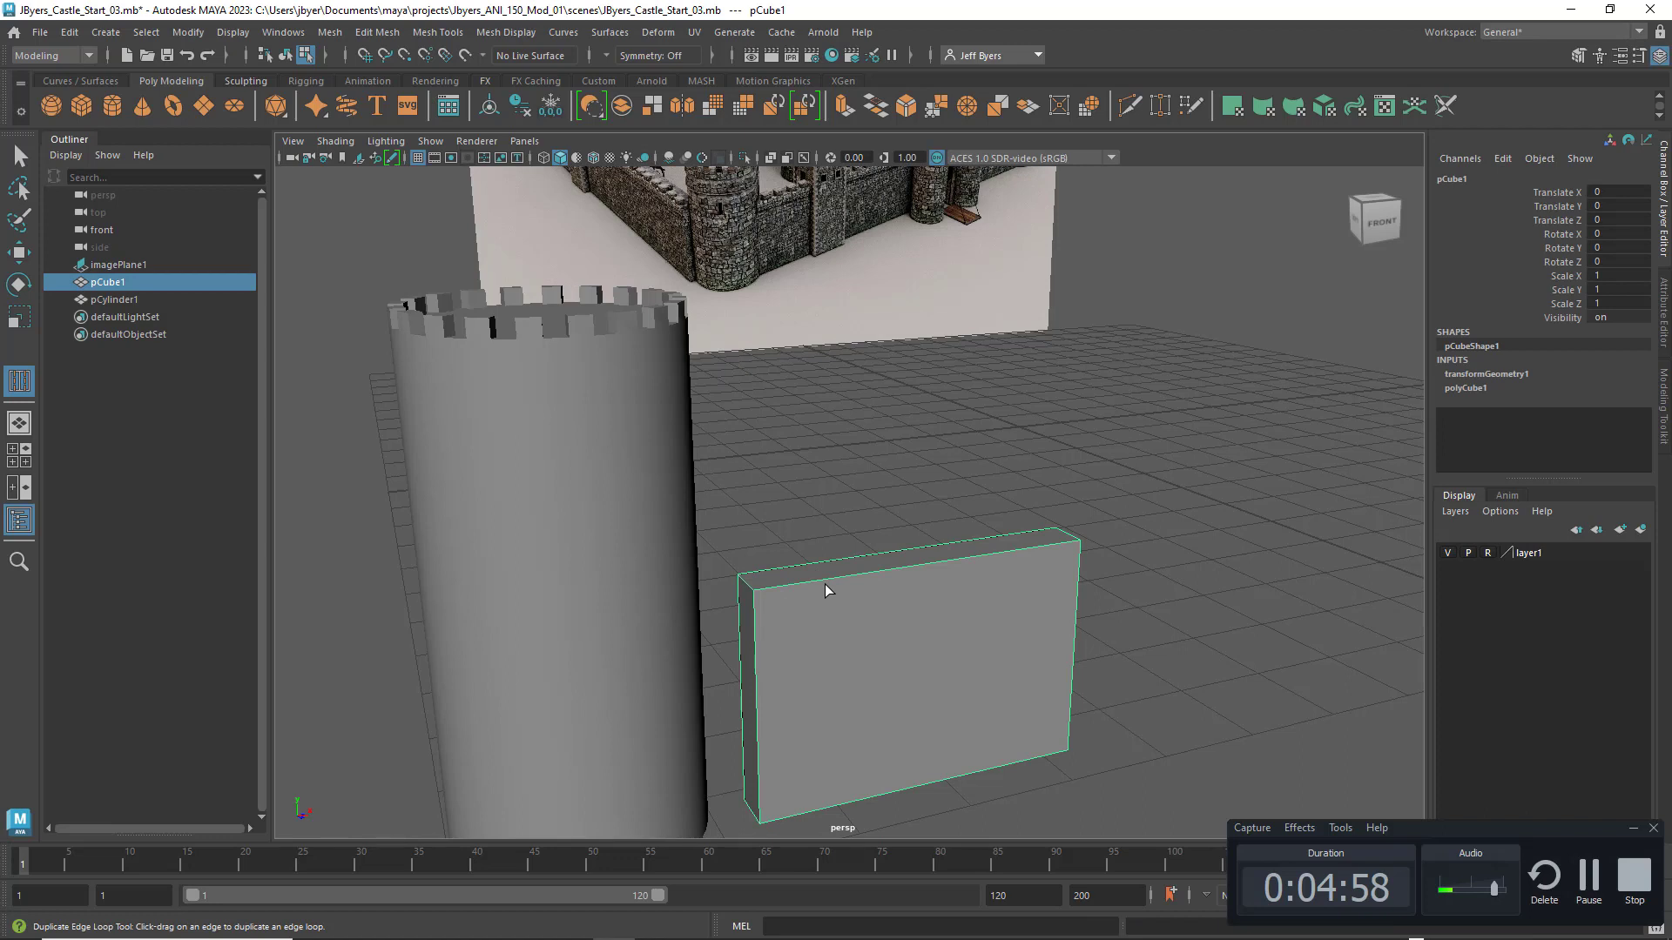
{"action": "key", "text": "q"}
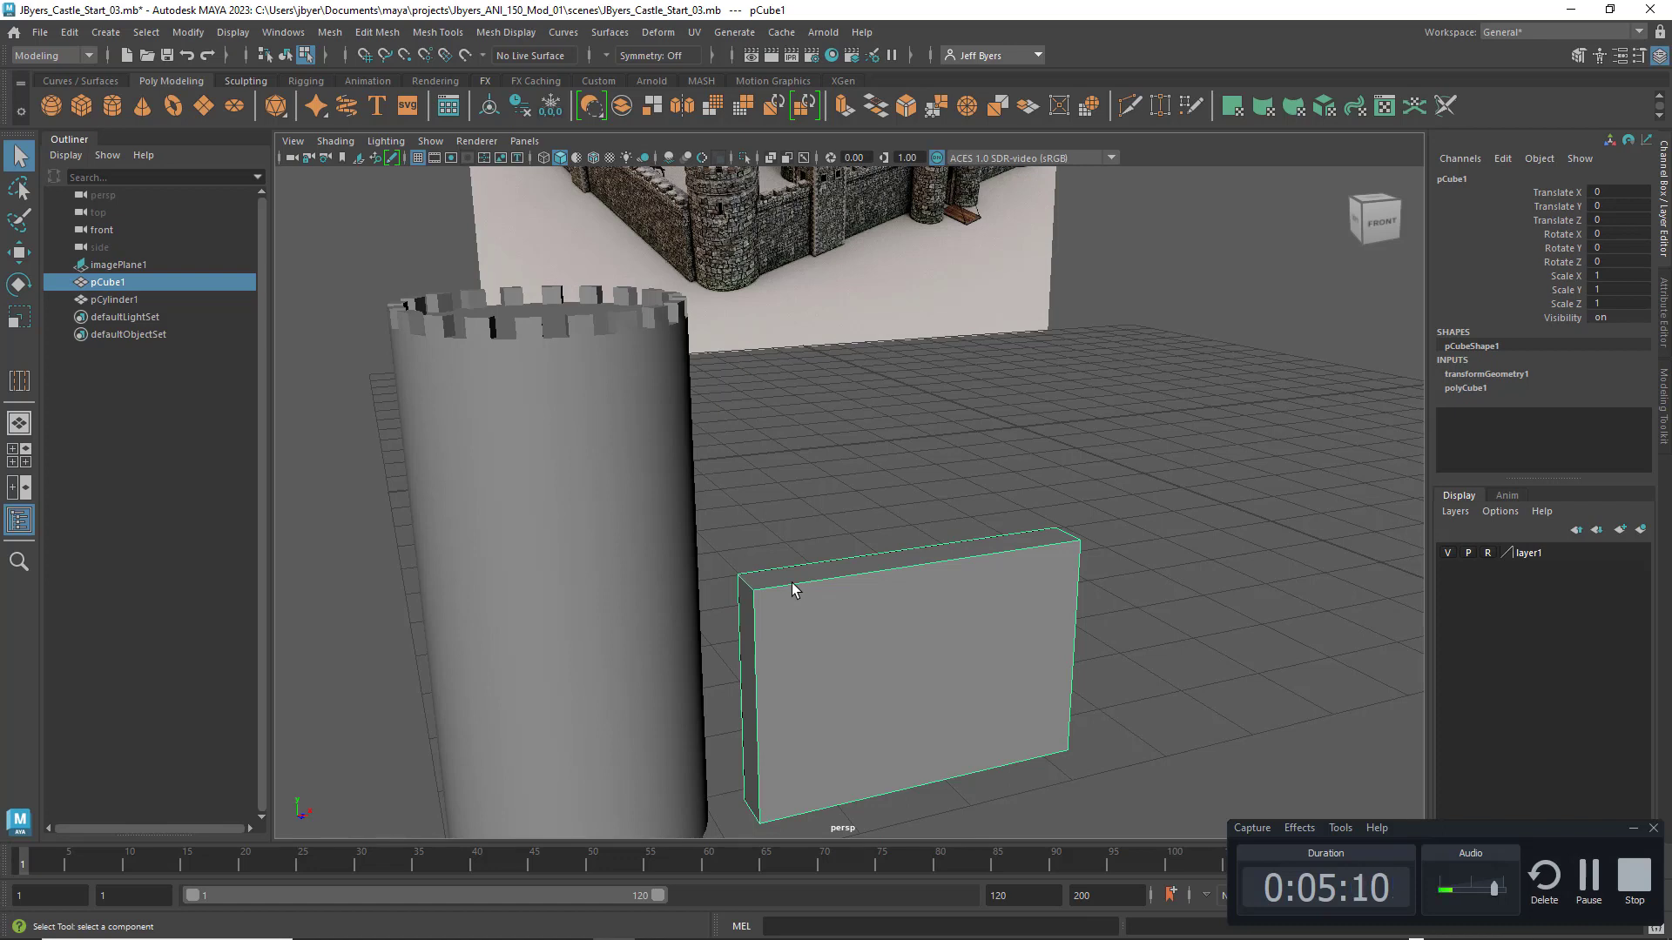
Step: Insert 14 roughly evenly spaced vertical edge loops across the wall slab with the Insert Edge Loop Tool, and return to object selection
{"action": "right_click", "coordinate": [797, 578], "text": "shift"}
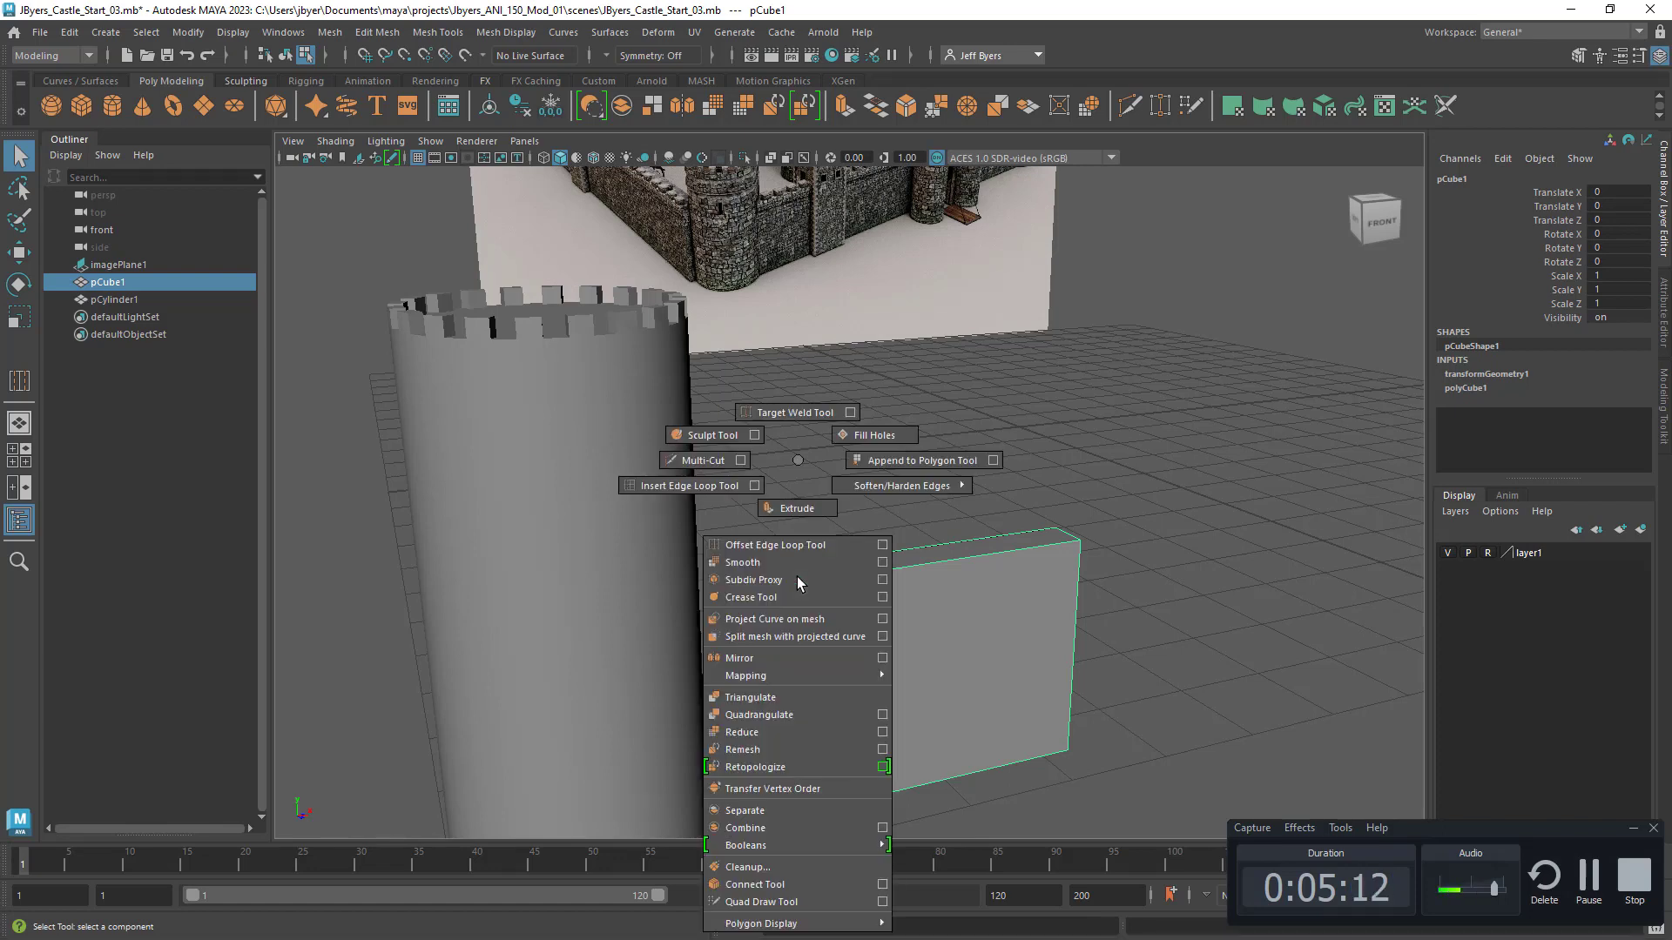
{"action": "right_click_drag", "start_coordinate": [797, 576], "coordinate": [693, 484], "text": "shift"}
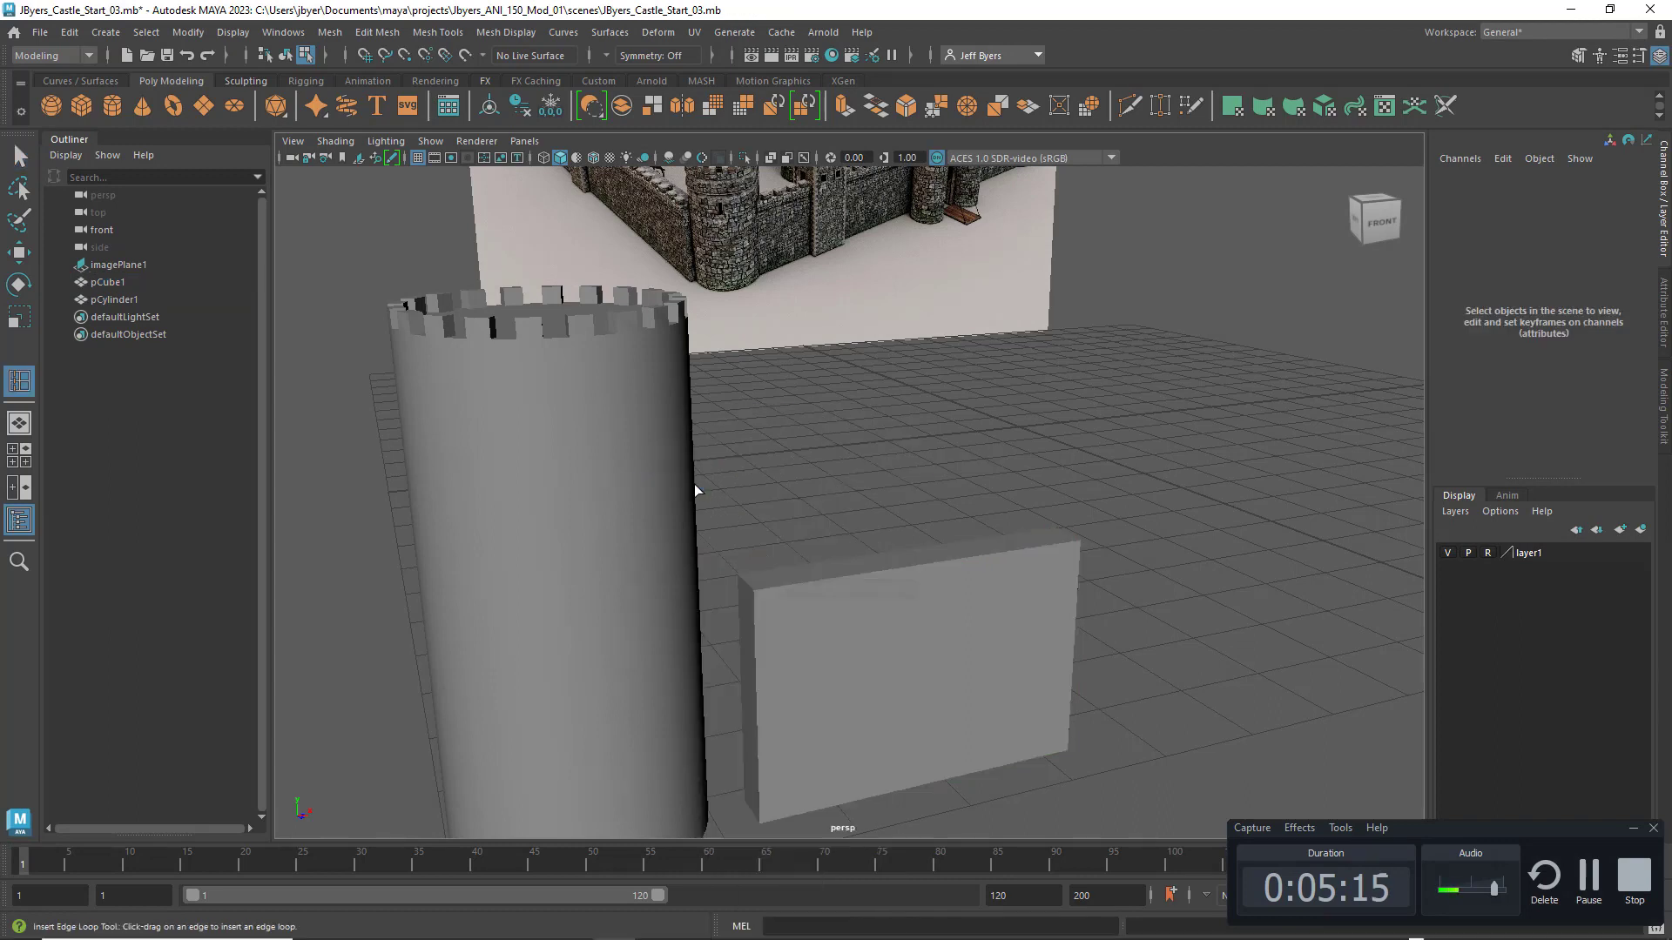
{"action": "left_click", "coordinate": [766, 589]}
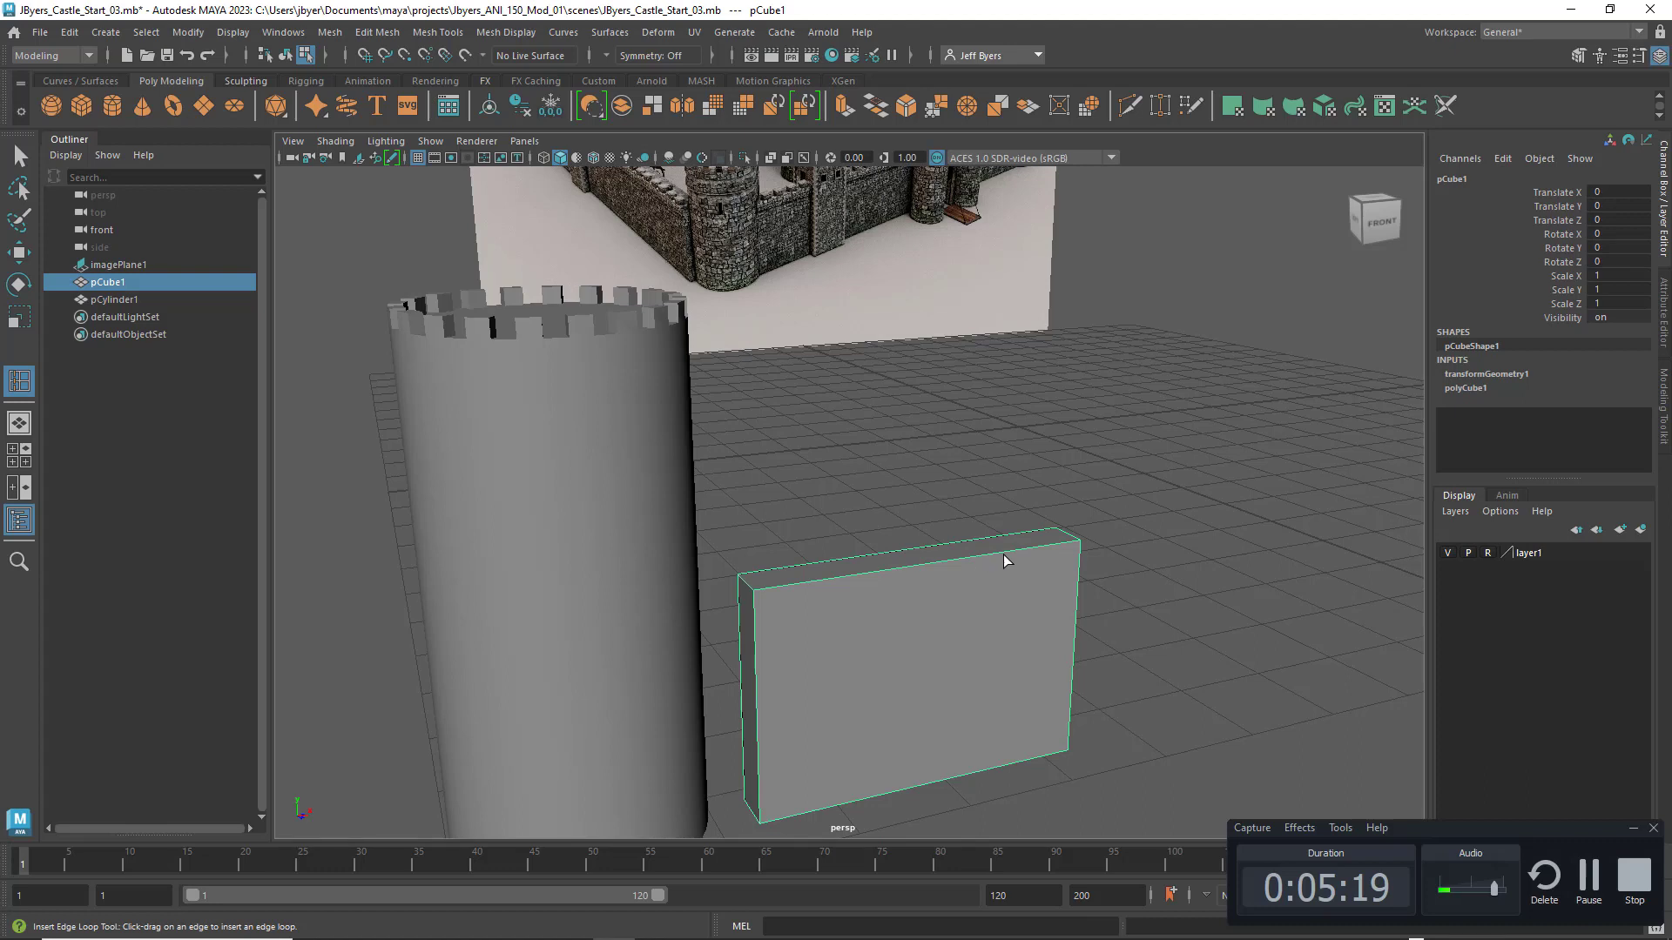
{"action": "left_click", "coordinate": [780, 587]}
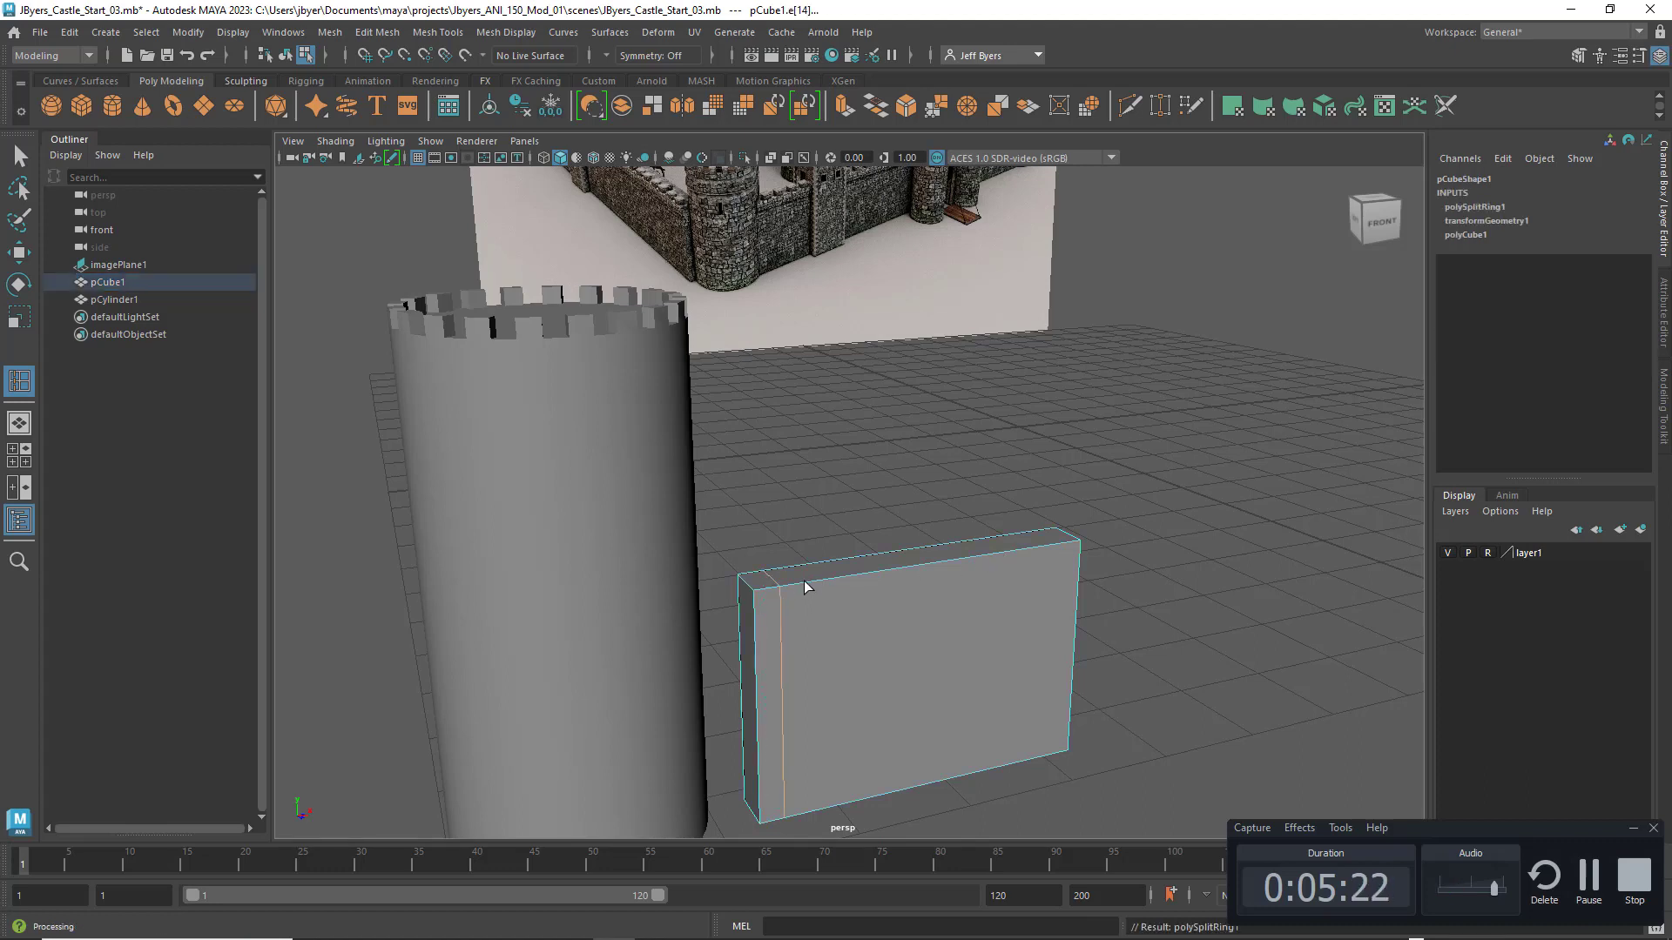
{"action": "left_click", "coordinate": [805, 587]}
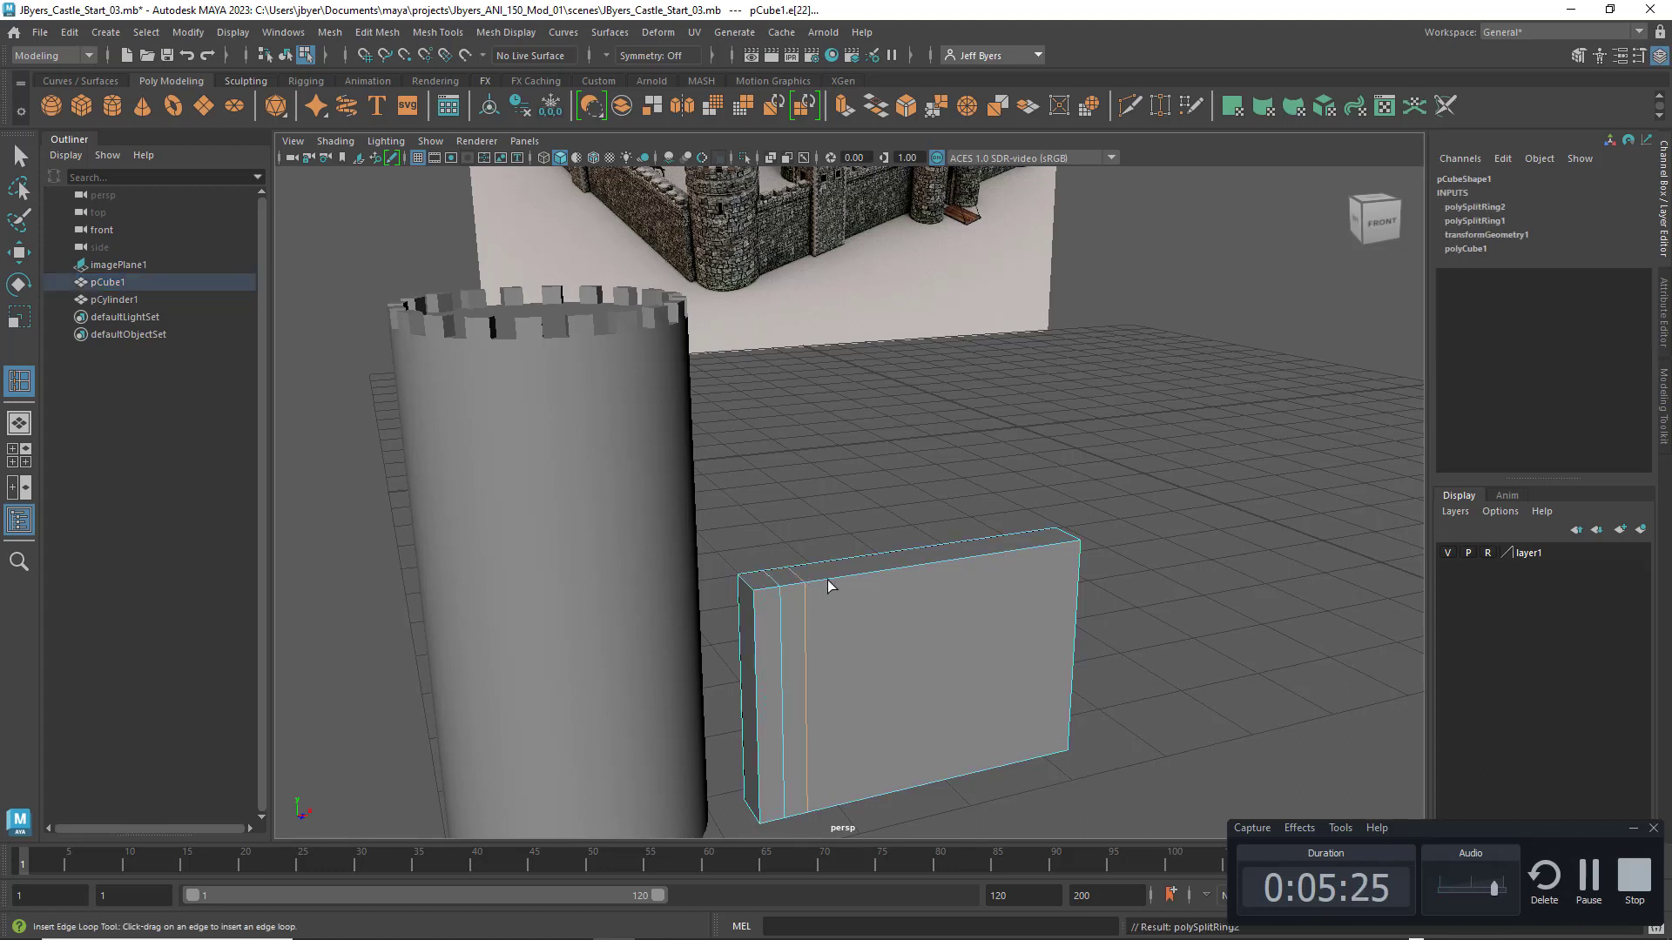
{"action": "left_click", "coordinate": [831, 574]}
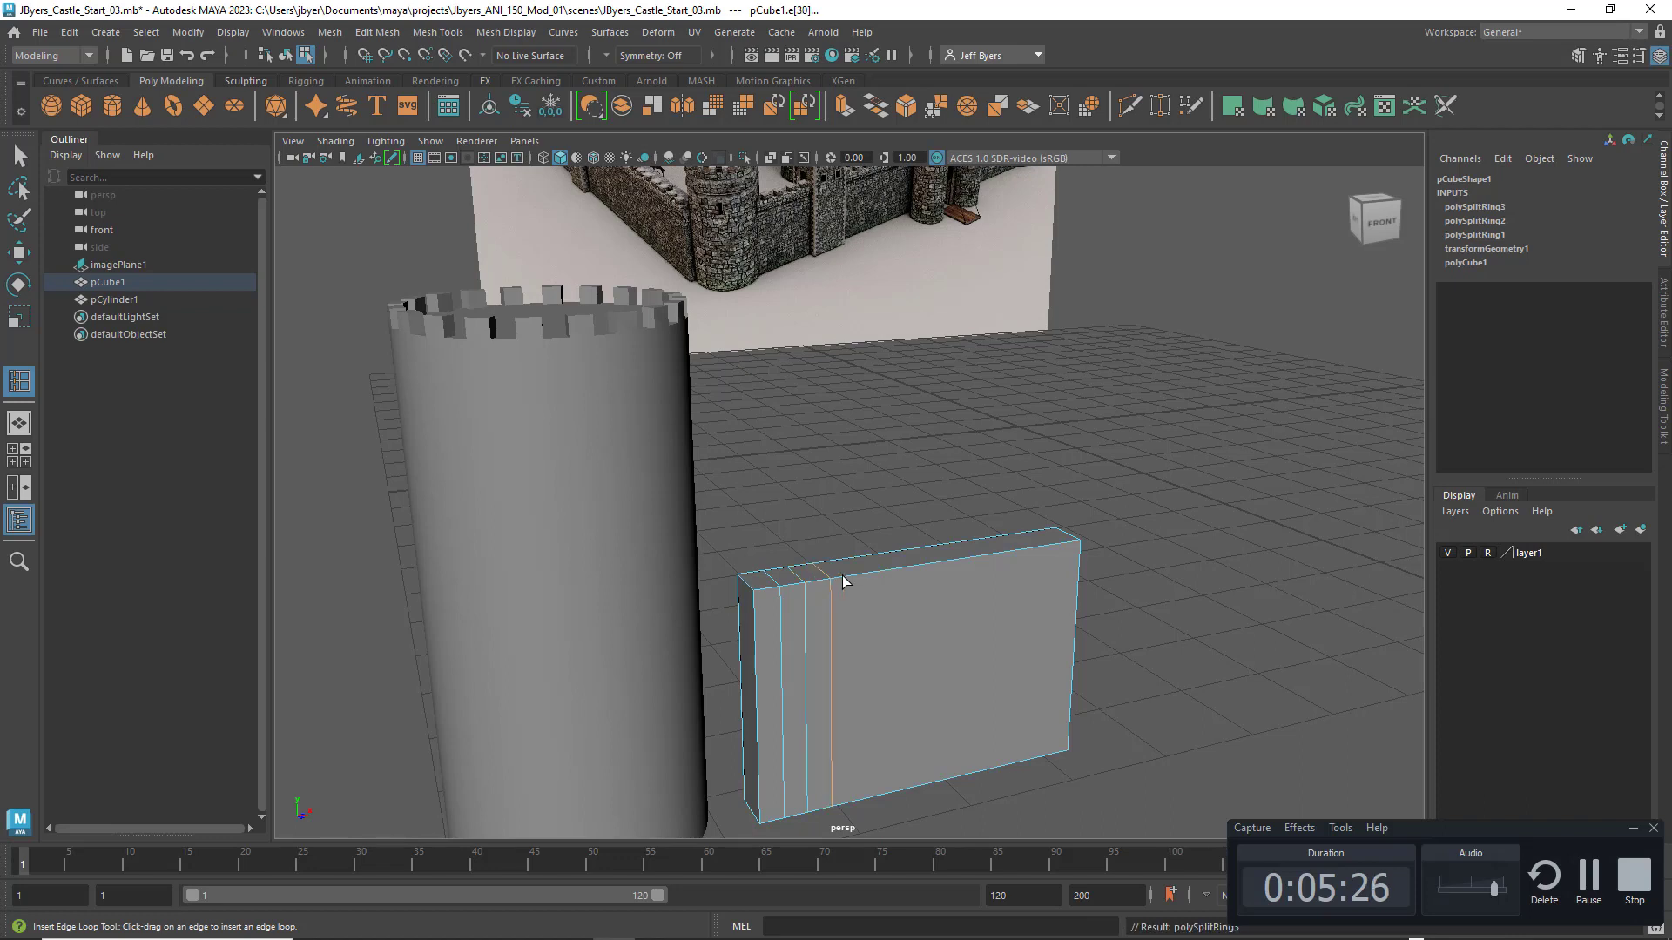
{"action": "left_click", "coordinate": [858, 572]}
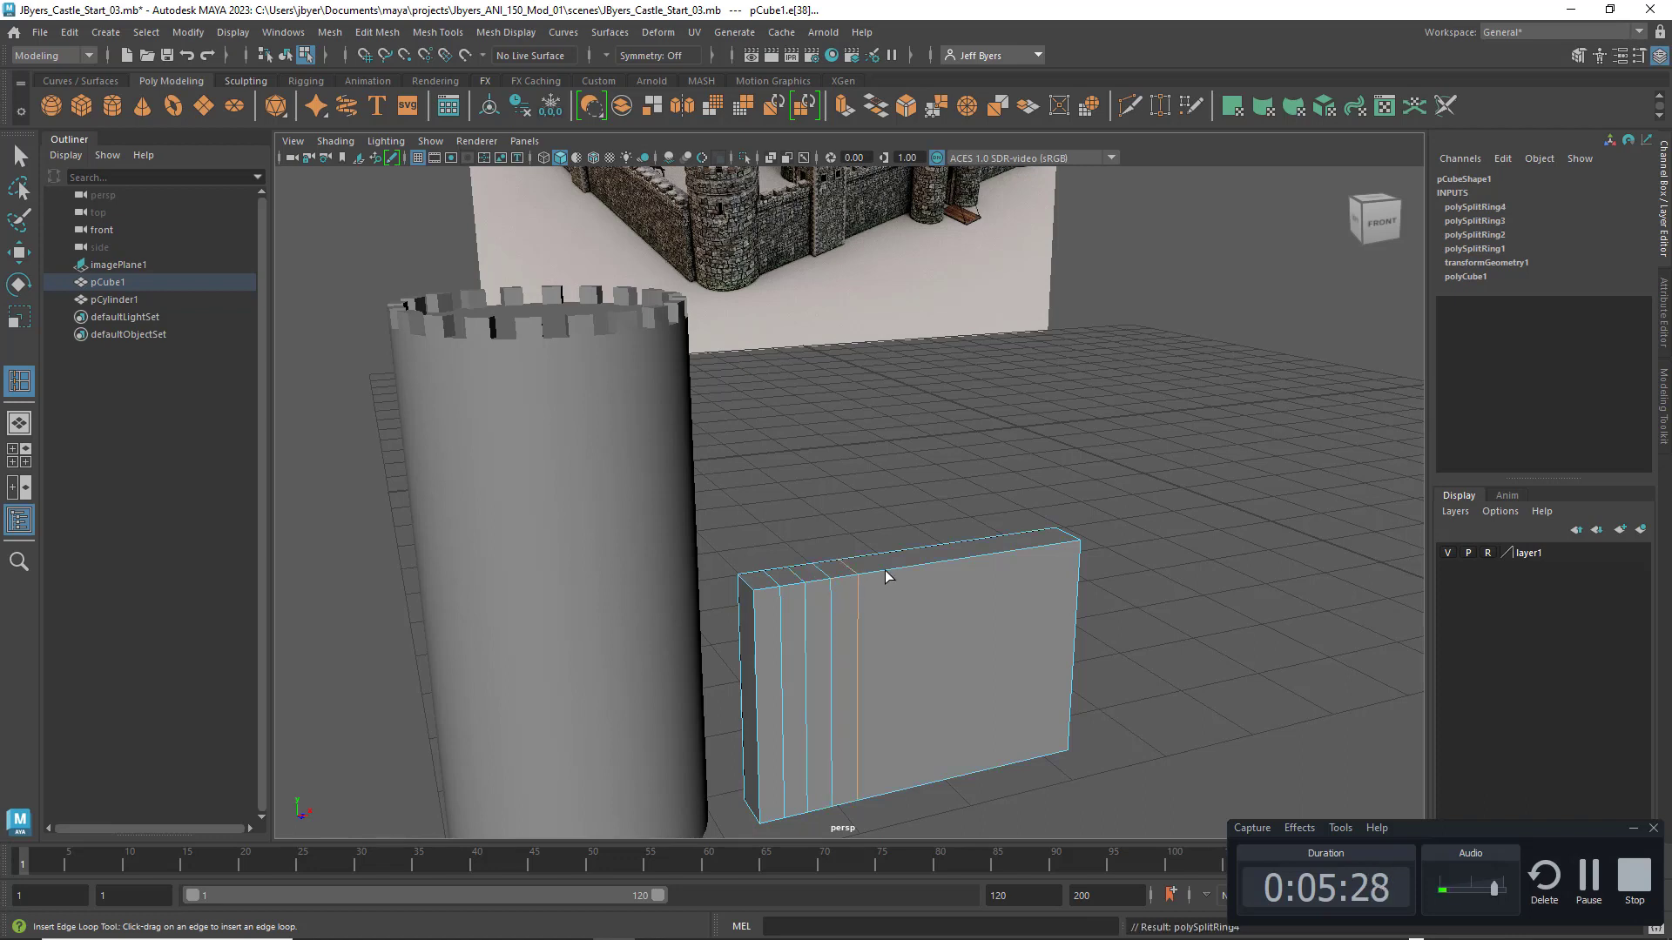
{"action": "left_click", "coordinate": [877, 573]}
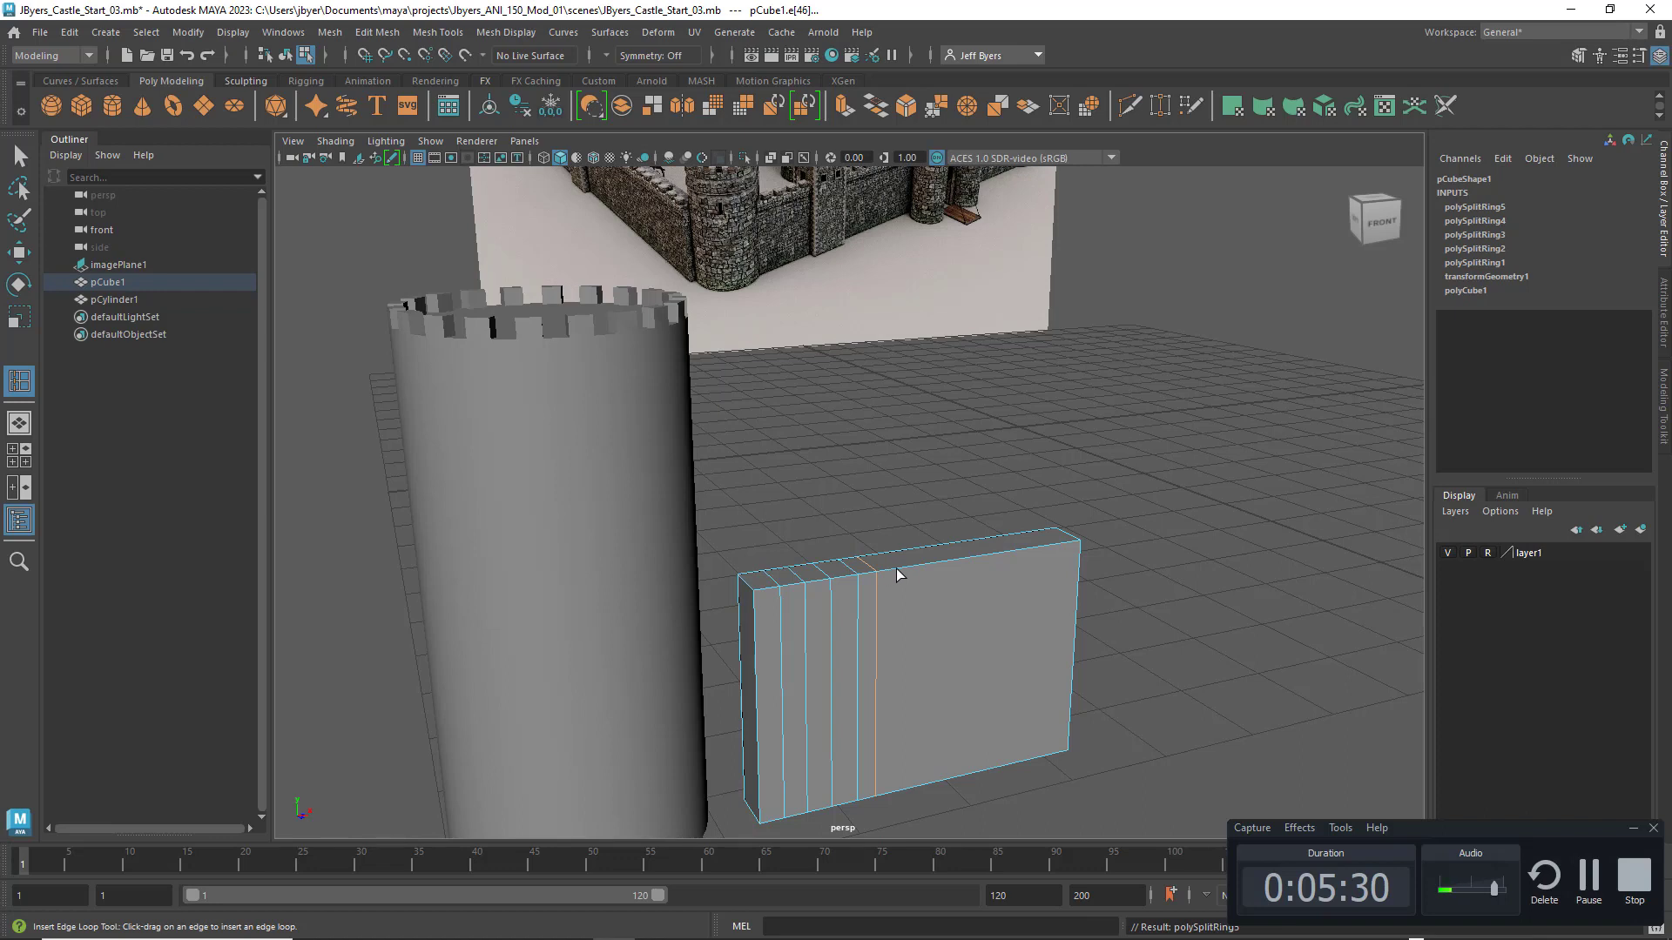
{"action": "left_click", "coordinate": [896, 572]}
{"action": "left_click", "coordinate": [916, 566]}
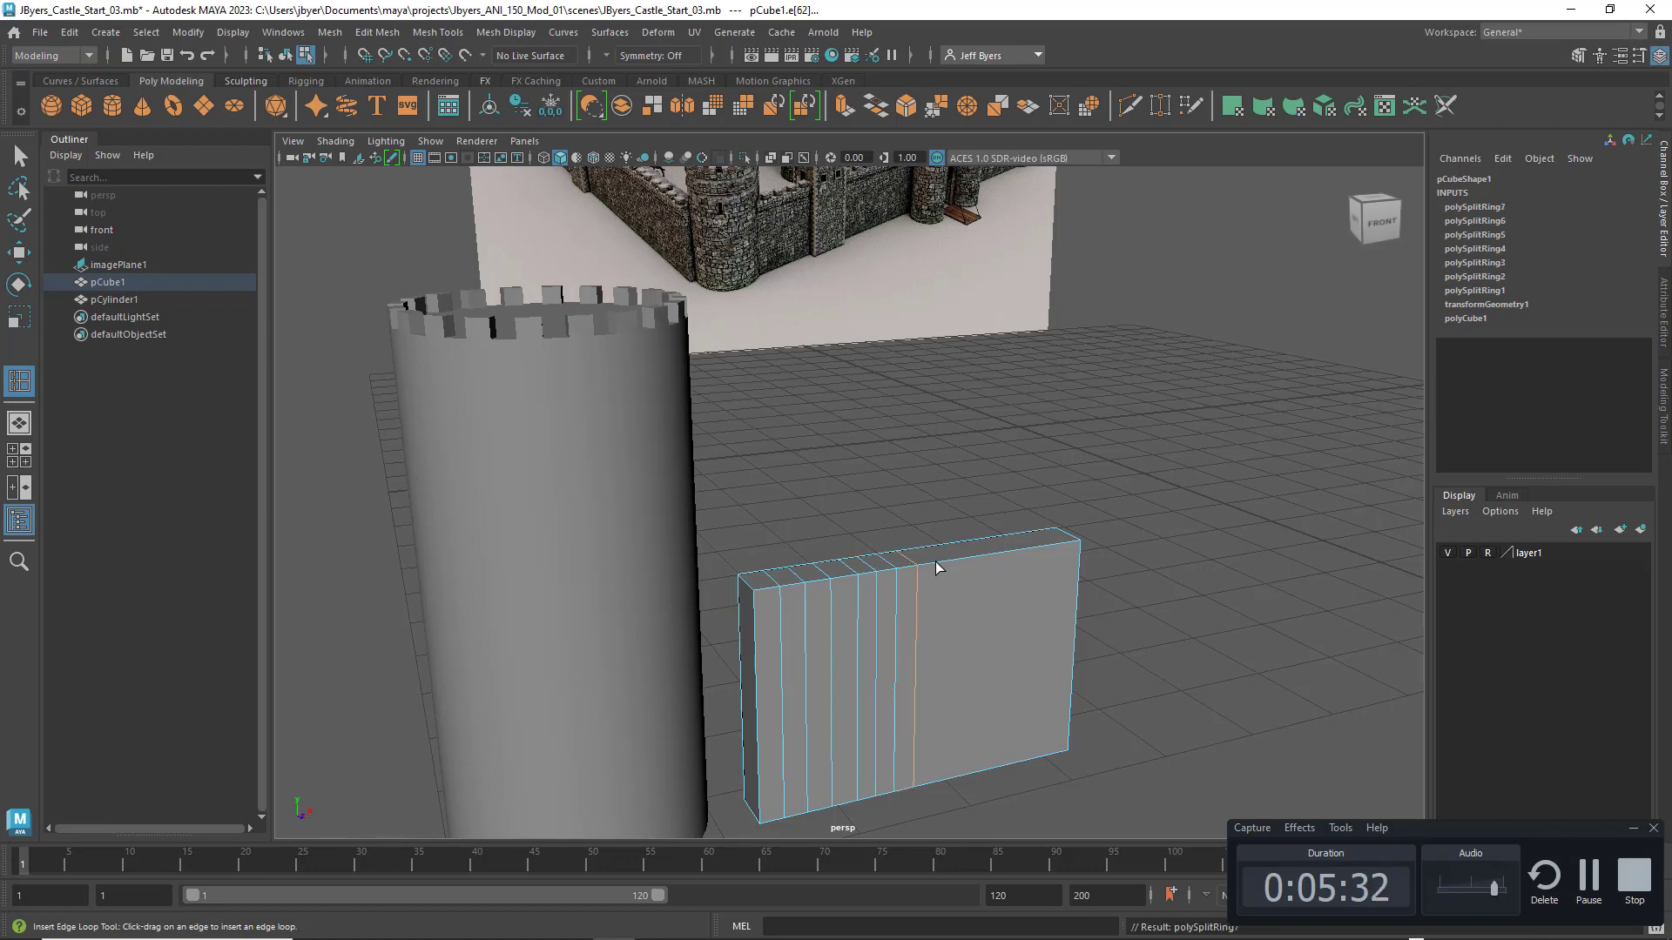
{"action": "left_click", "coordinate": [940, 564]}
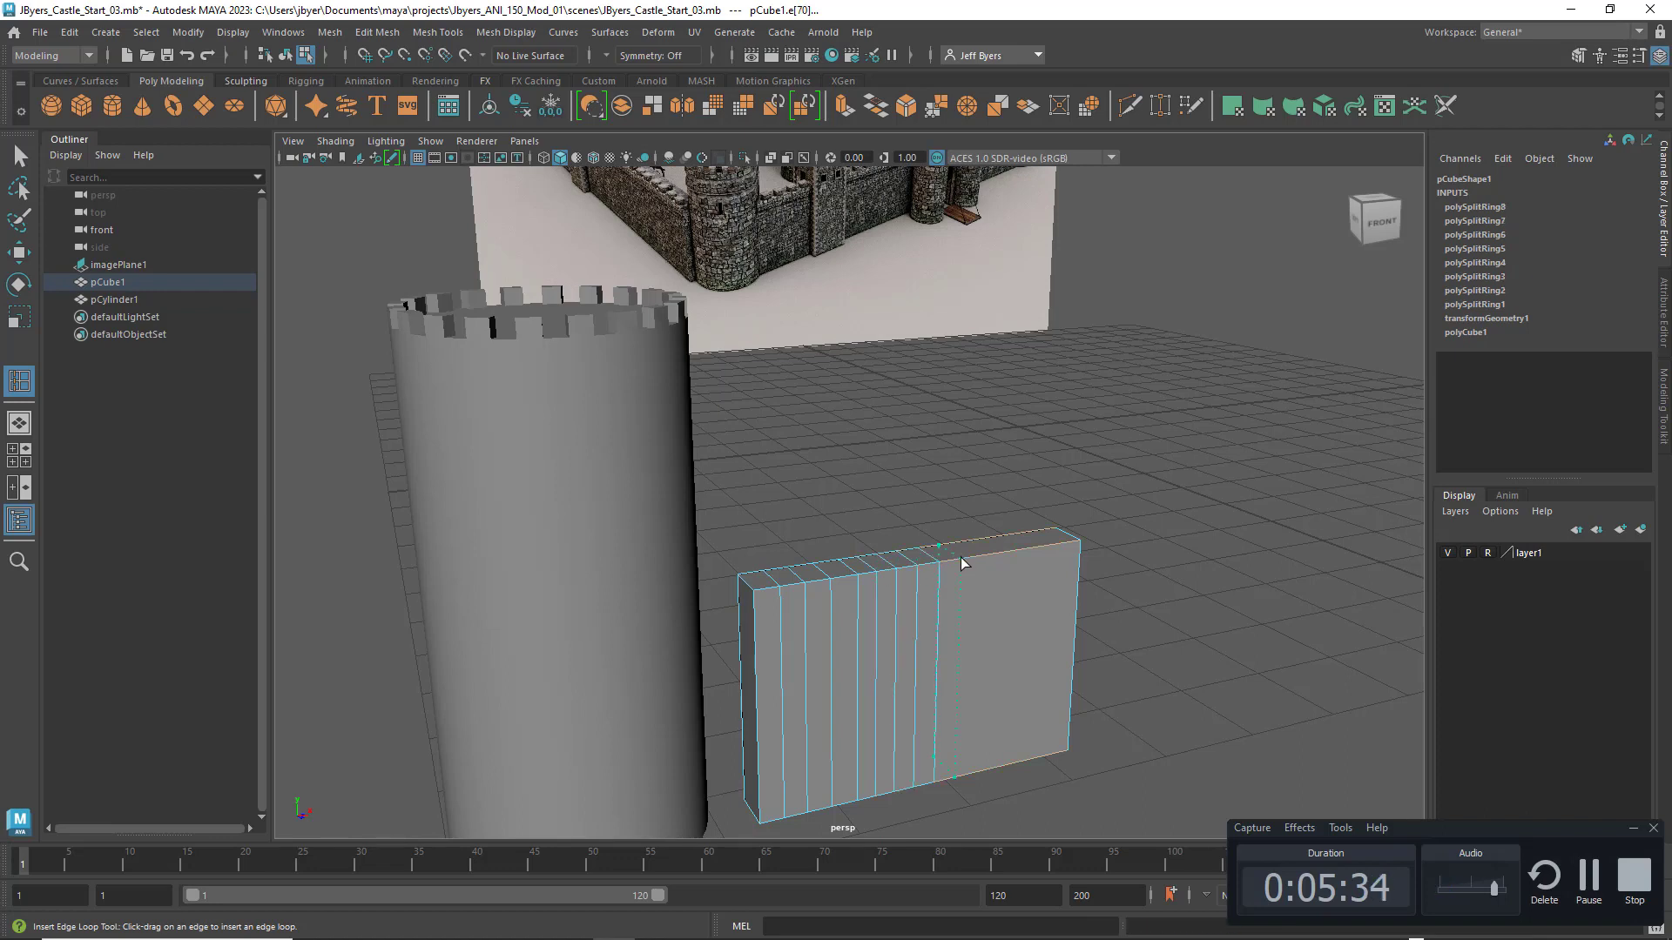
{"action": "left_click", "coordinate": [959, 557]}
{"action": "left_click", "coordinate": [984, 557]}
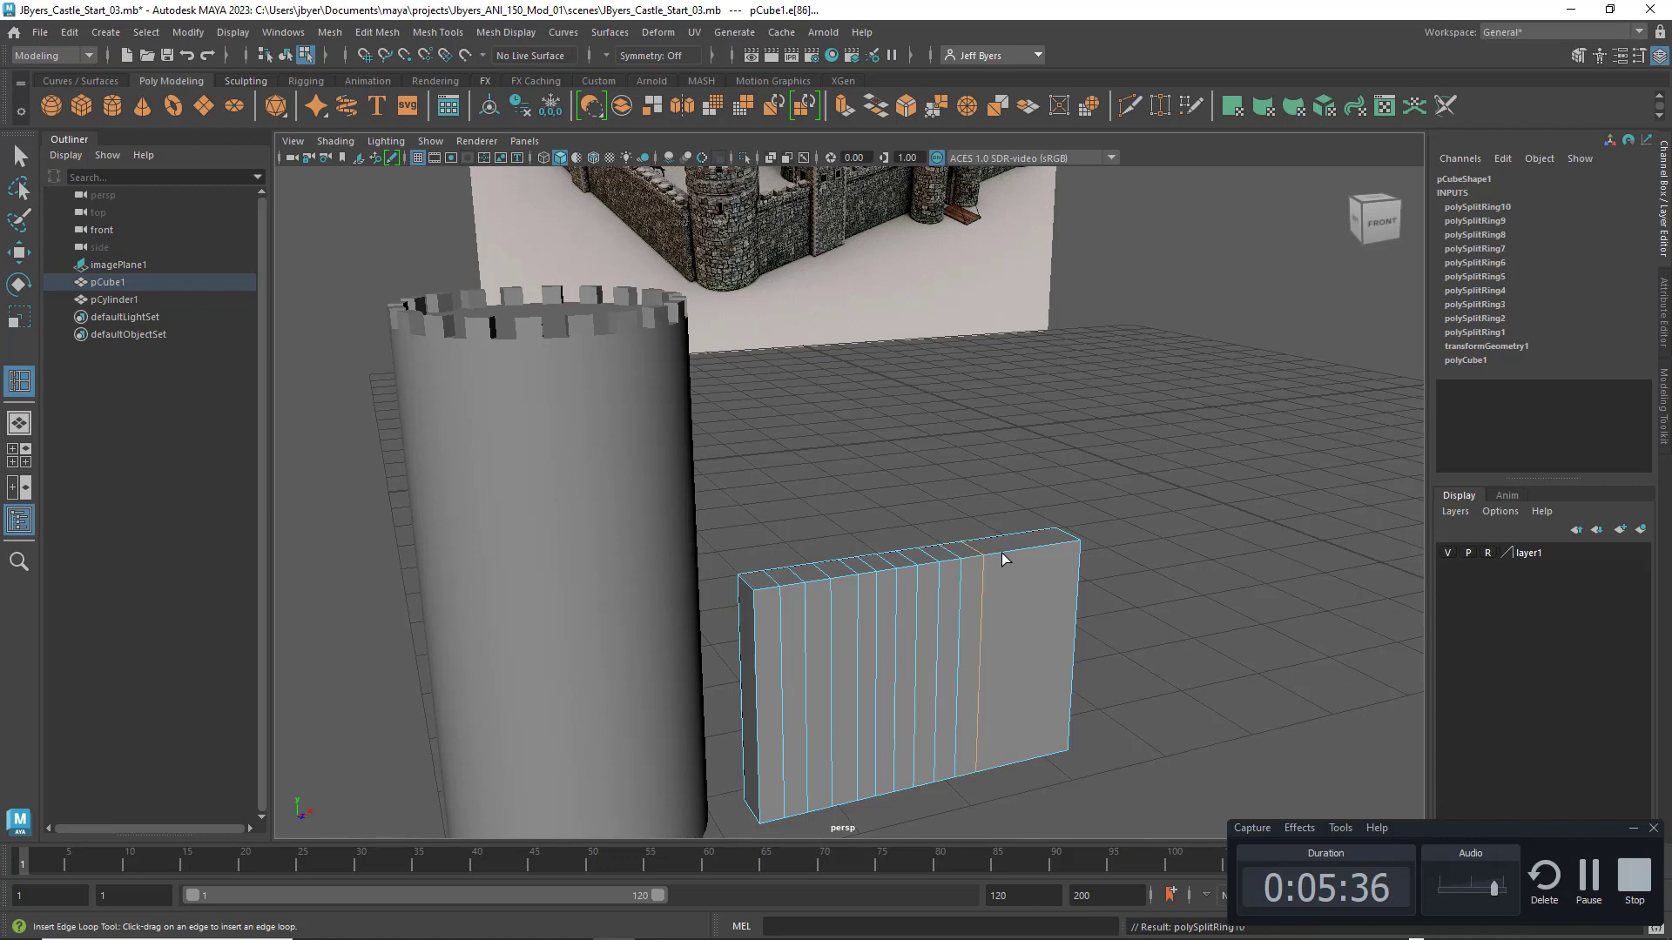
{"action": "left_click", "coordinate": [1003, 557]}
{"action": "left_click", "coordinate": [1027, 554]}
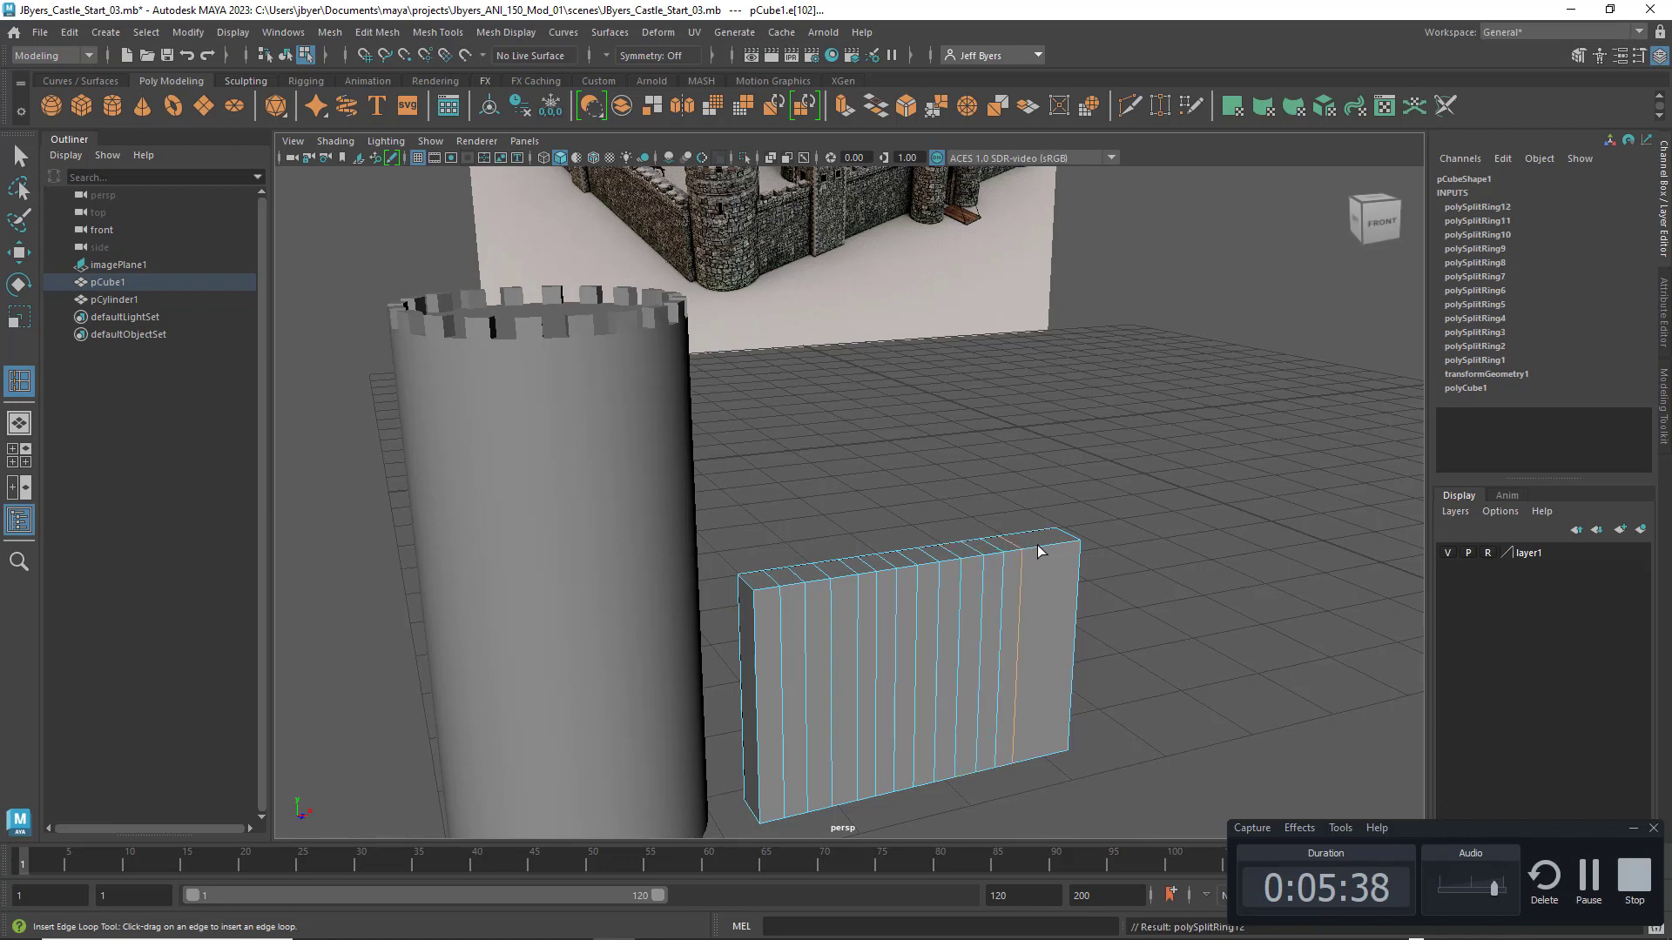
{"action": "left_click", "coordinate": [1055, 550]}
{"action": "left_click", "coordinate": [1062, 550]}
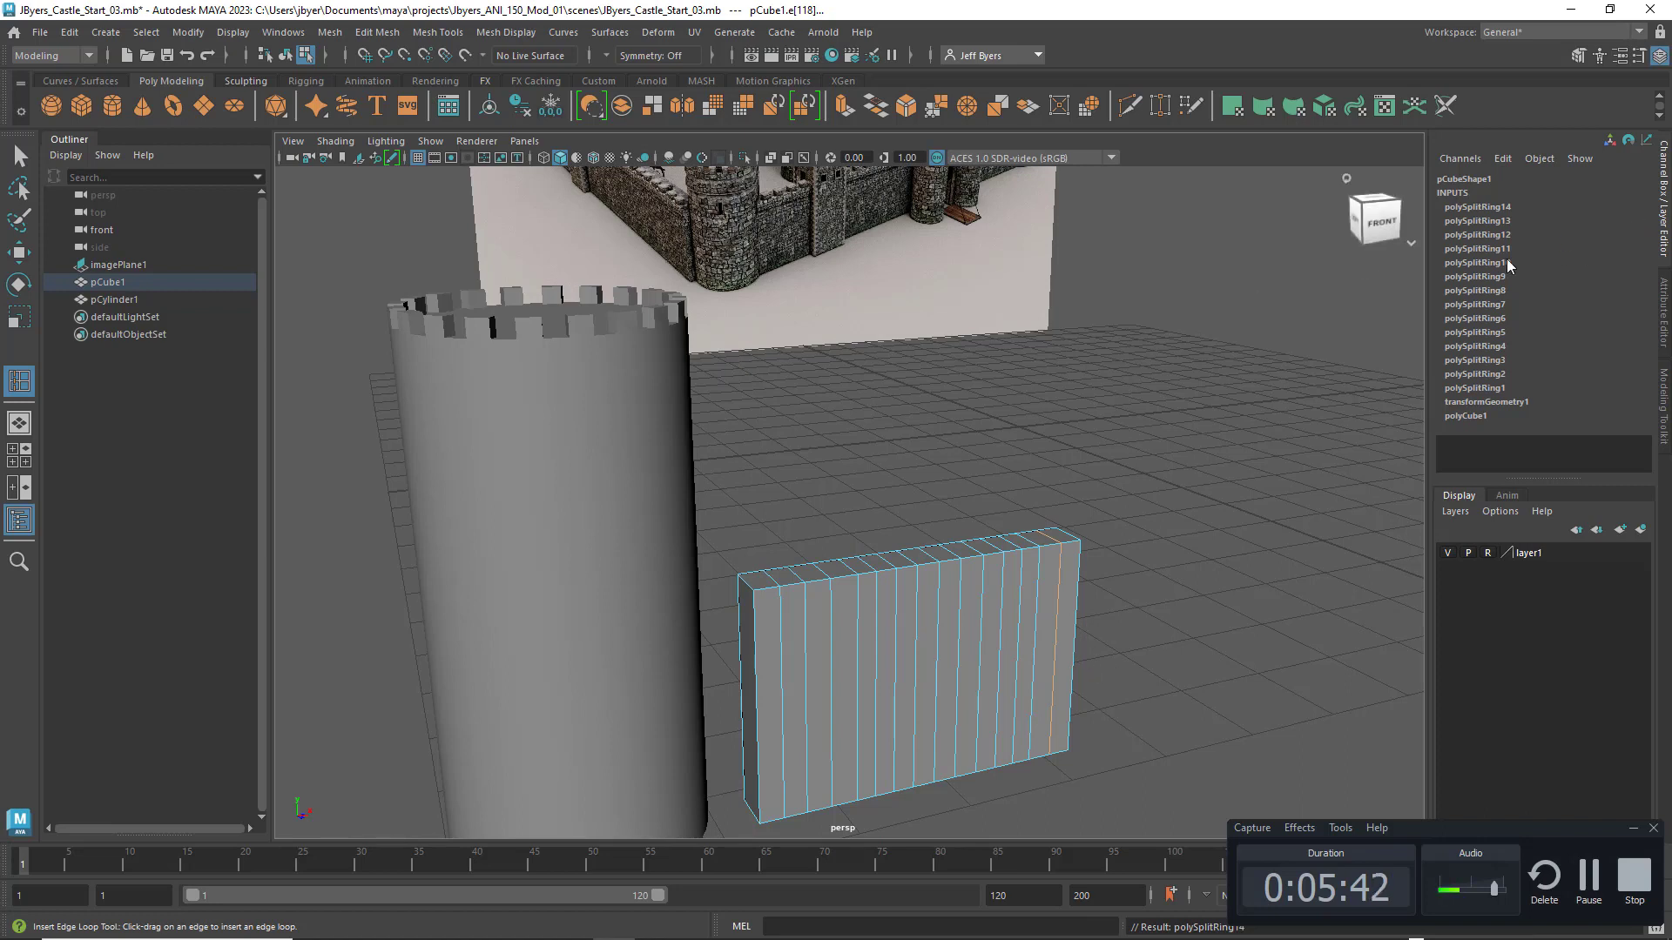
{"action": "right_click", "coordinate": [982, 606]}
{"action": "left_click", "coordinate": [973, 550]}
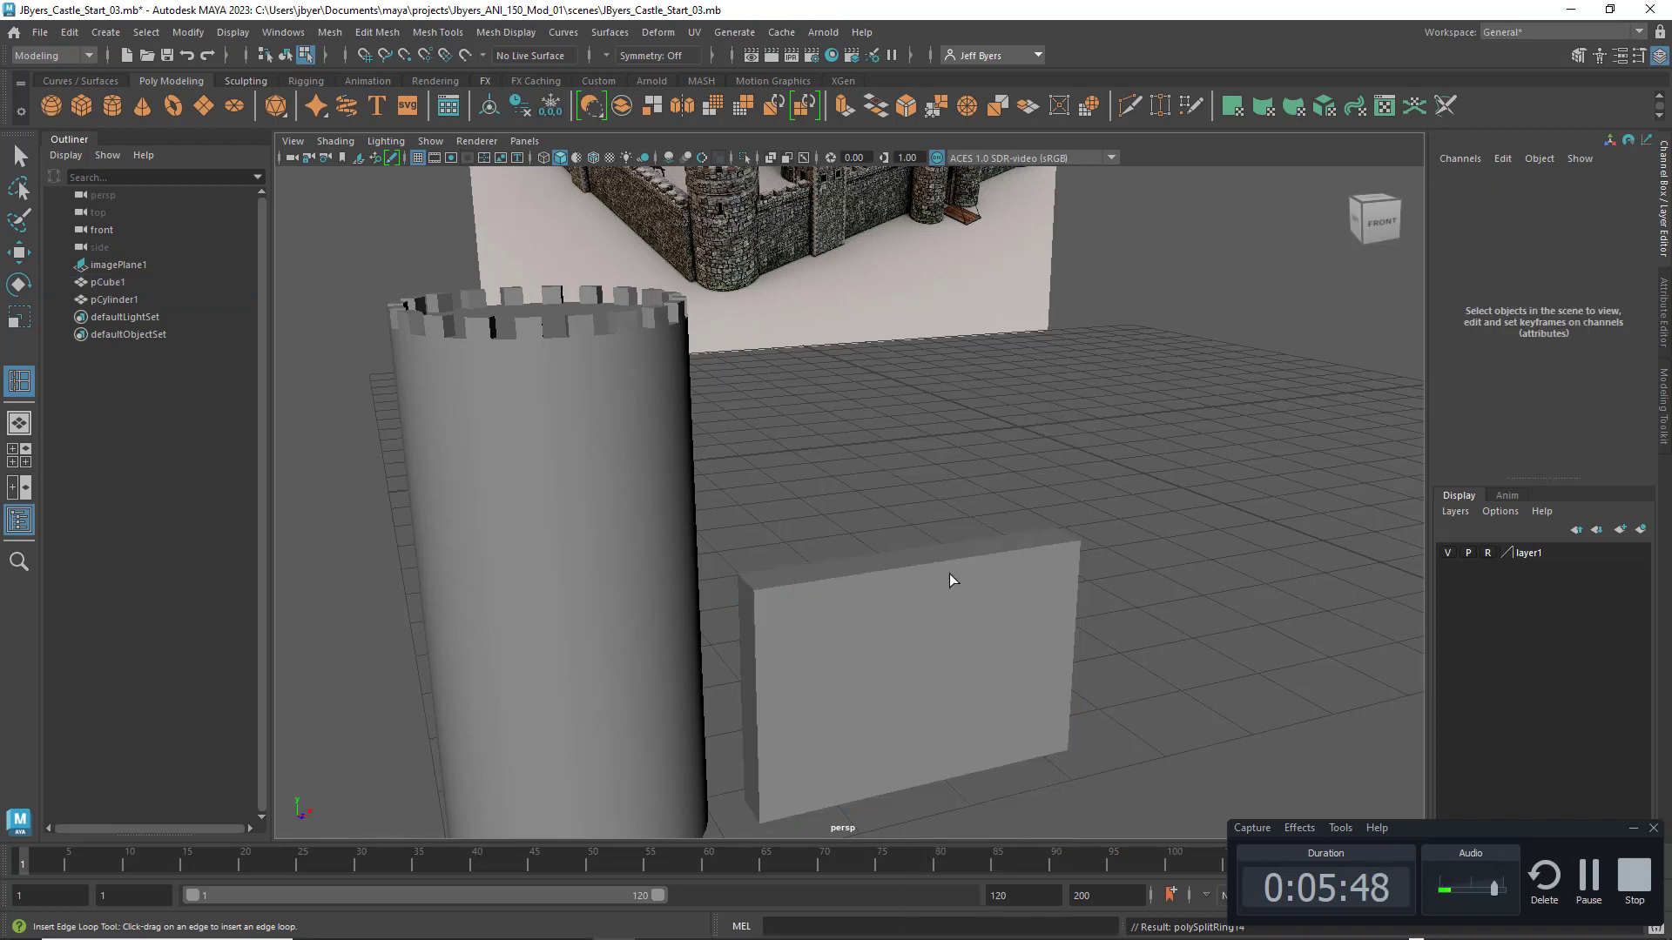
{"action": "key", "text": "q"}
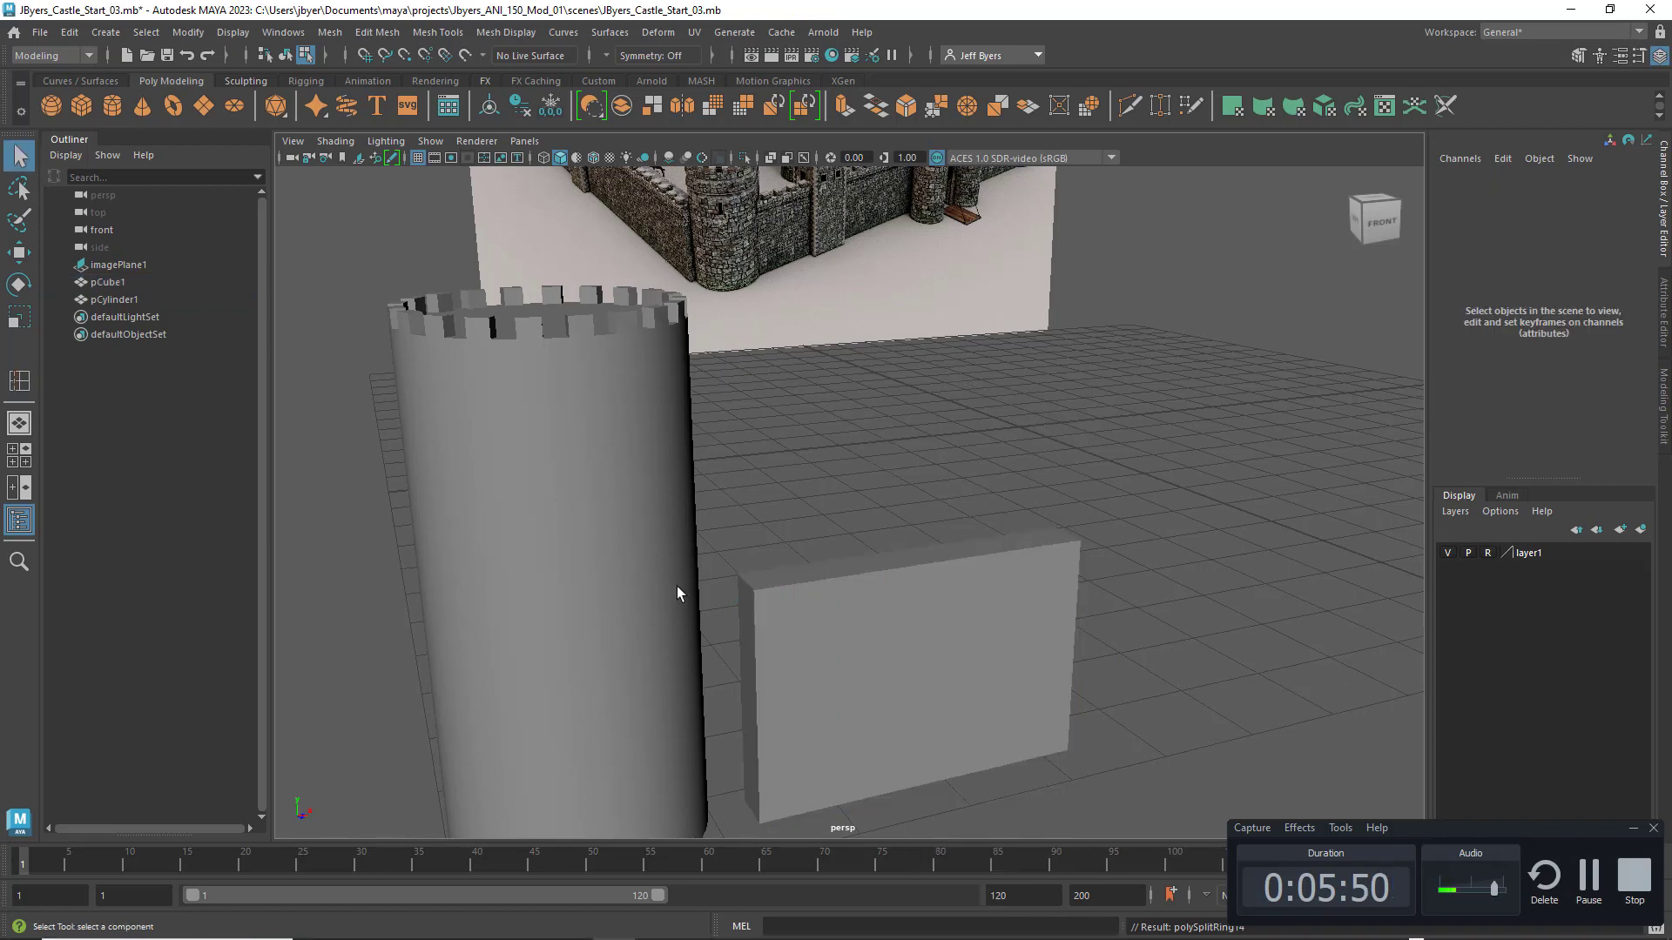
Step: Extrude seven alternate top faces of the wall slab, starting with the second from the tower, upward by about 0.162 as battlements, and deselect
{"action": "left_click", "coordinate": [824, 589]}
{"action": "right_click_drag", "start_coordinate": [852, 571], "coordinate": [853, 492]}
{"action": "left_click", "coordinate": [784, 575]}
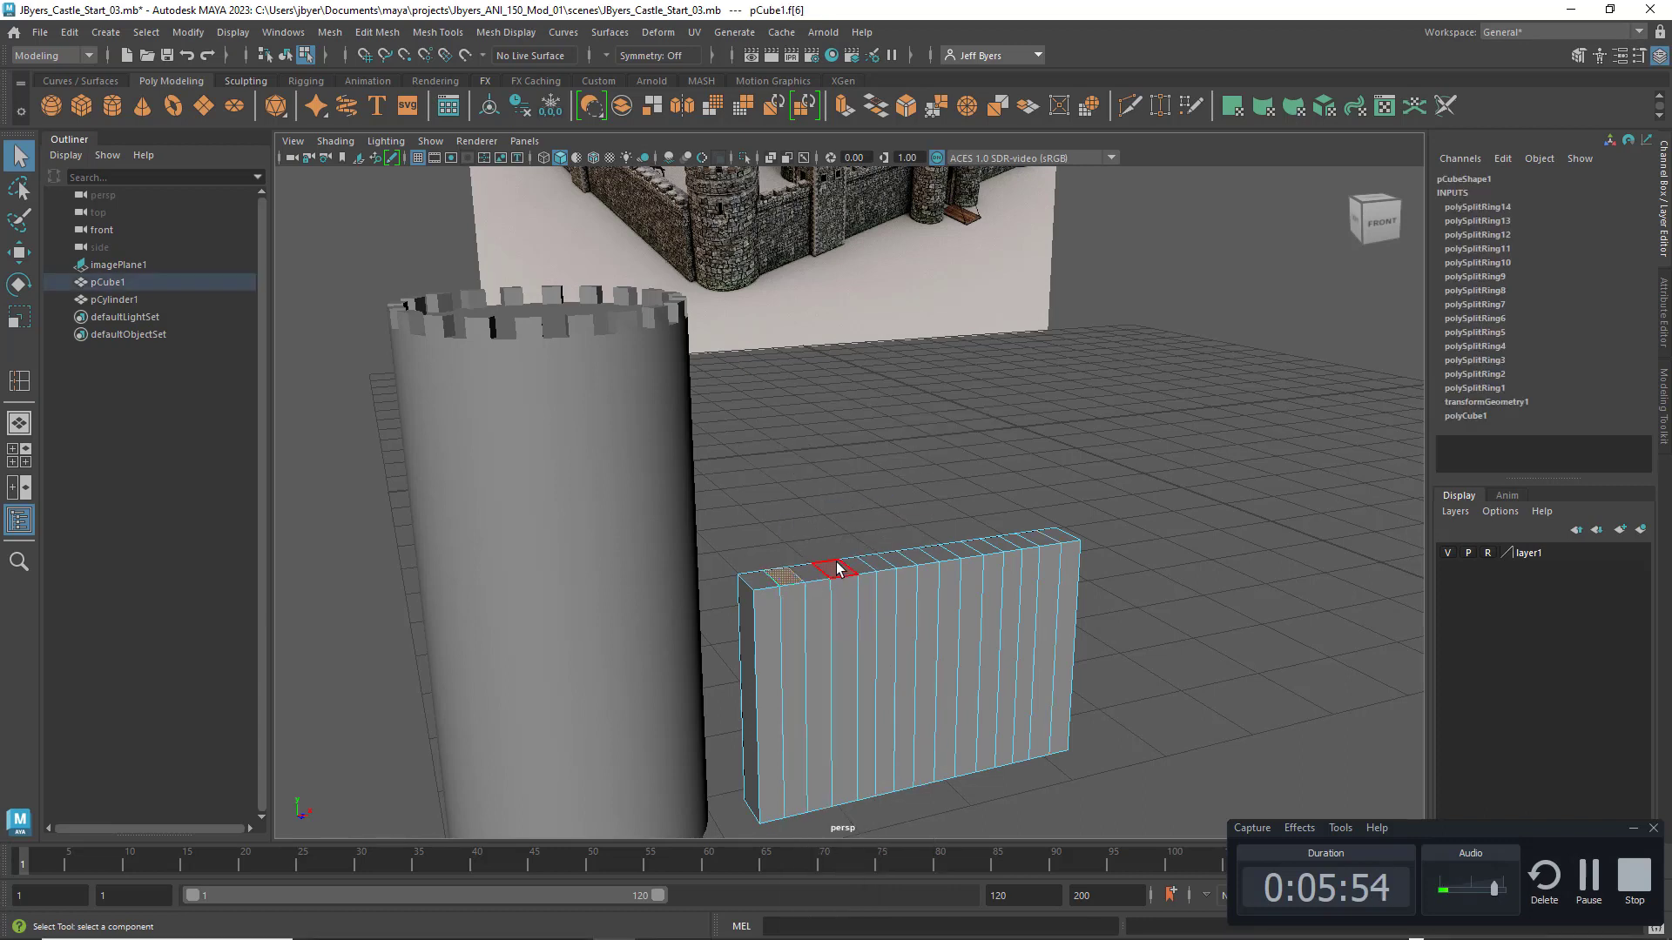
{"action": "left_click", "coordinate": [837, 568], "text": "shift"}
{"action": "left_click", "coordinate": [881, 564], "text": "shift"}
{"action": "left_click", "coordinate": [918, 557], "text": "shift"}
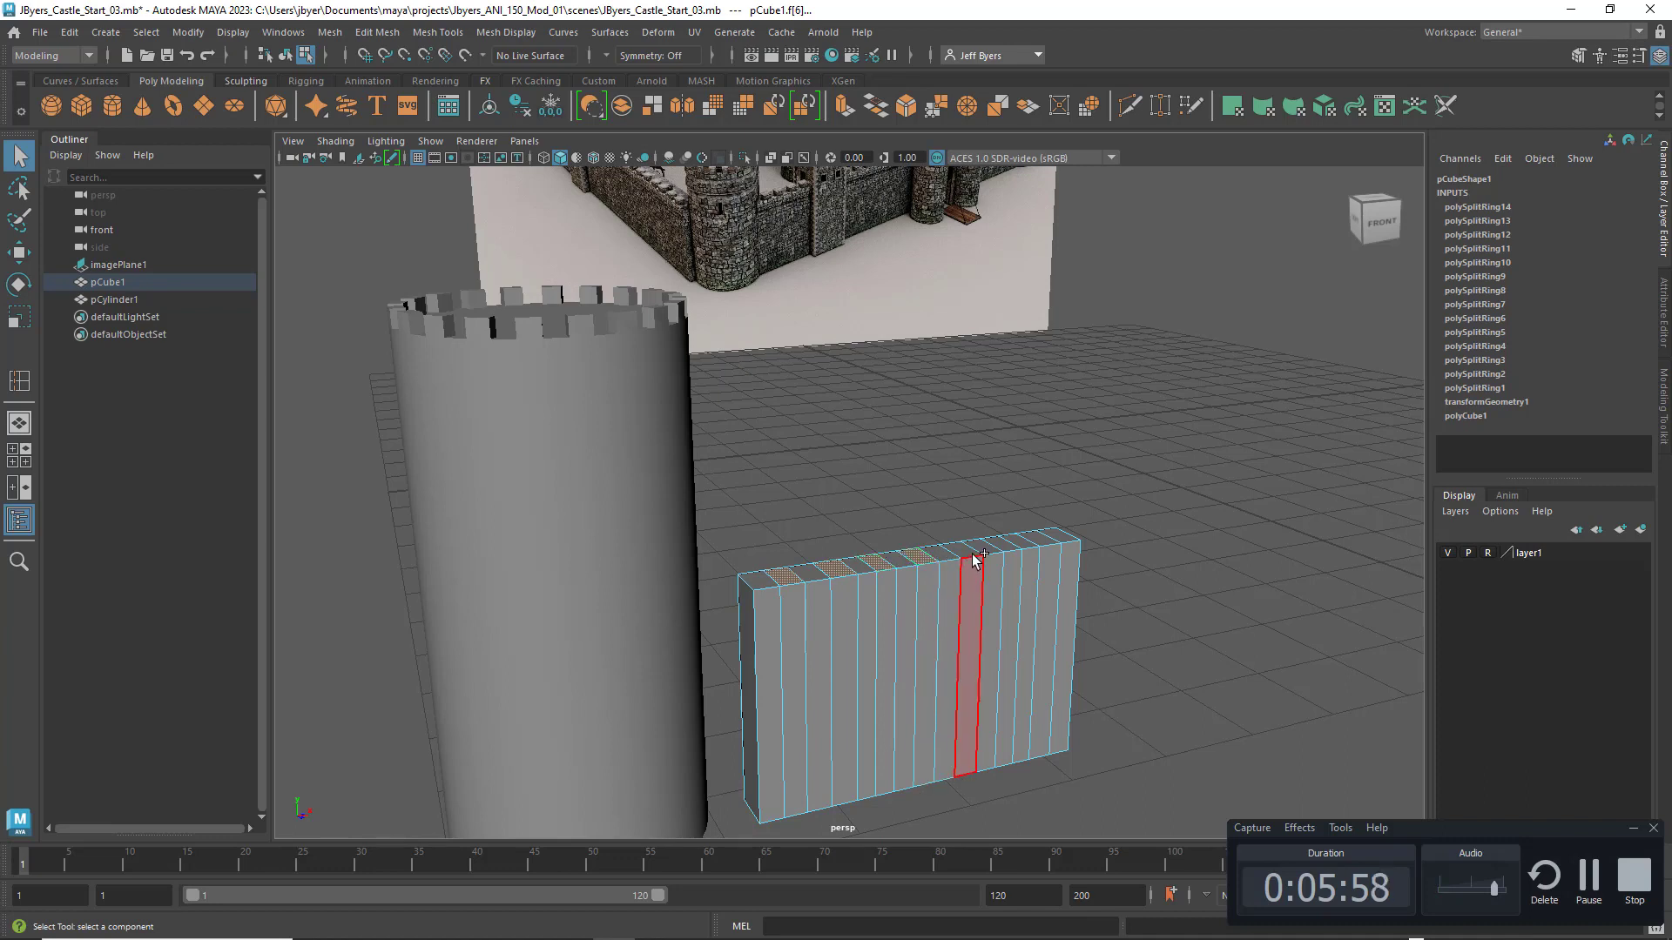
{"action": "left_click", "coordinate": [959, 550], "text": "shift"}
{"action": "left_click", "coordinate": [998, 545], "text": "shift"}
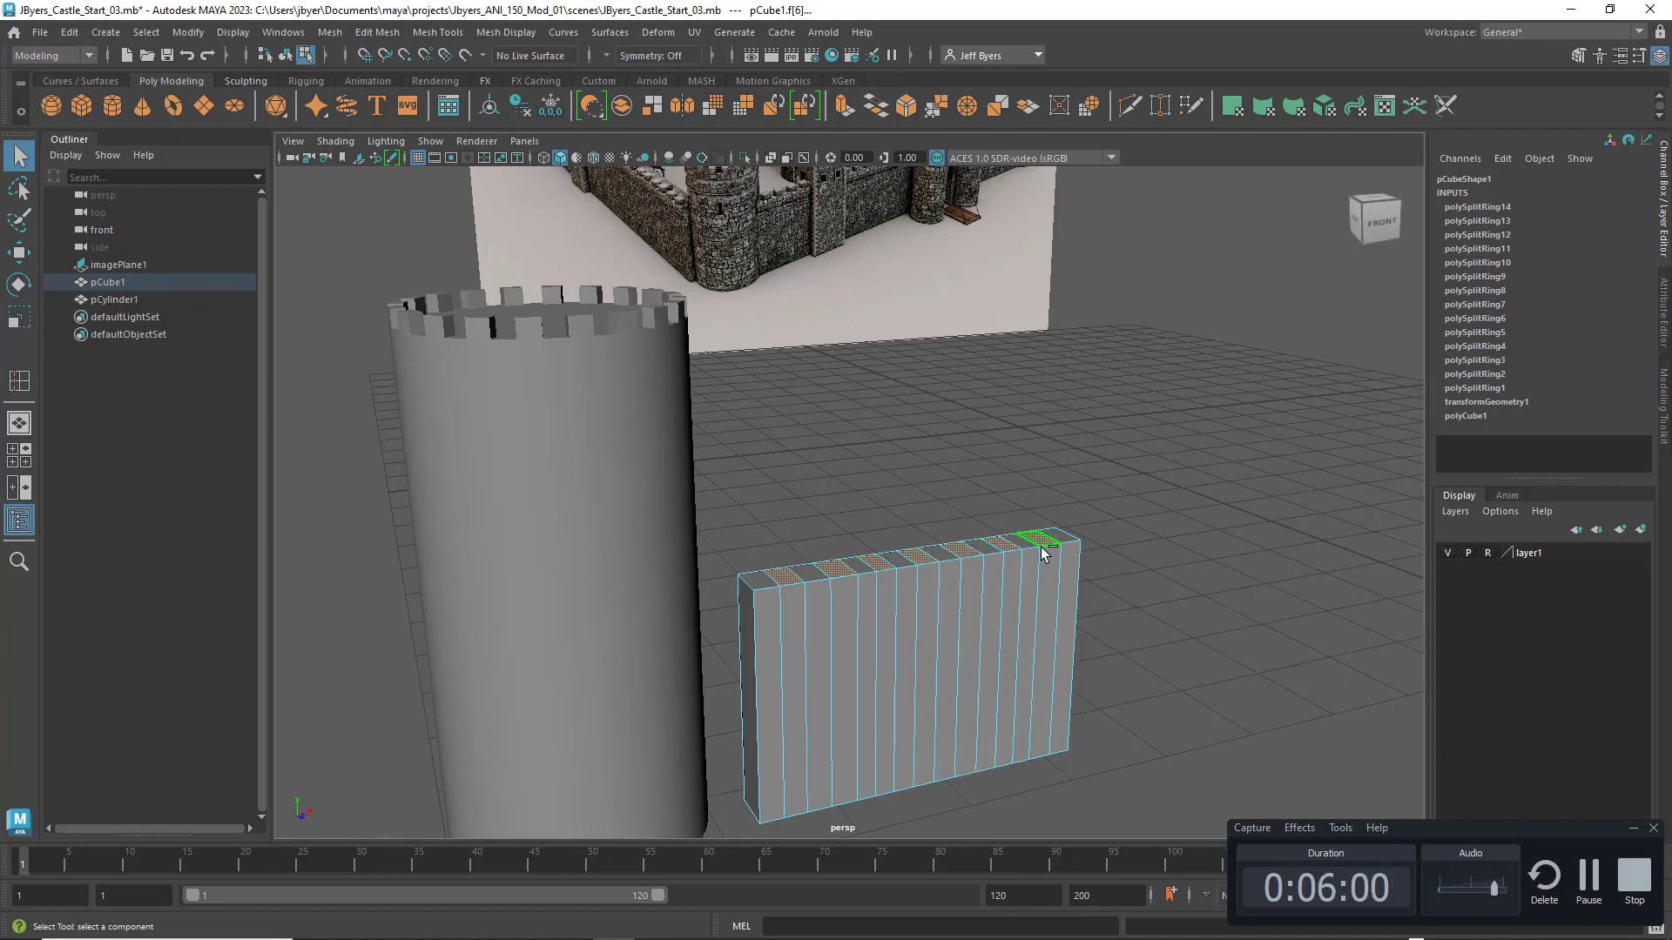
{"action": "left_click", "coordinate": [1037, 538], "text": "shift"}
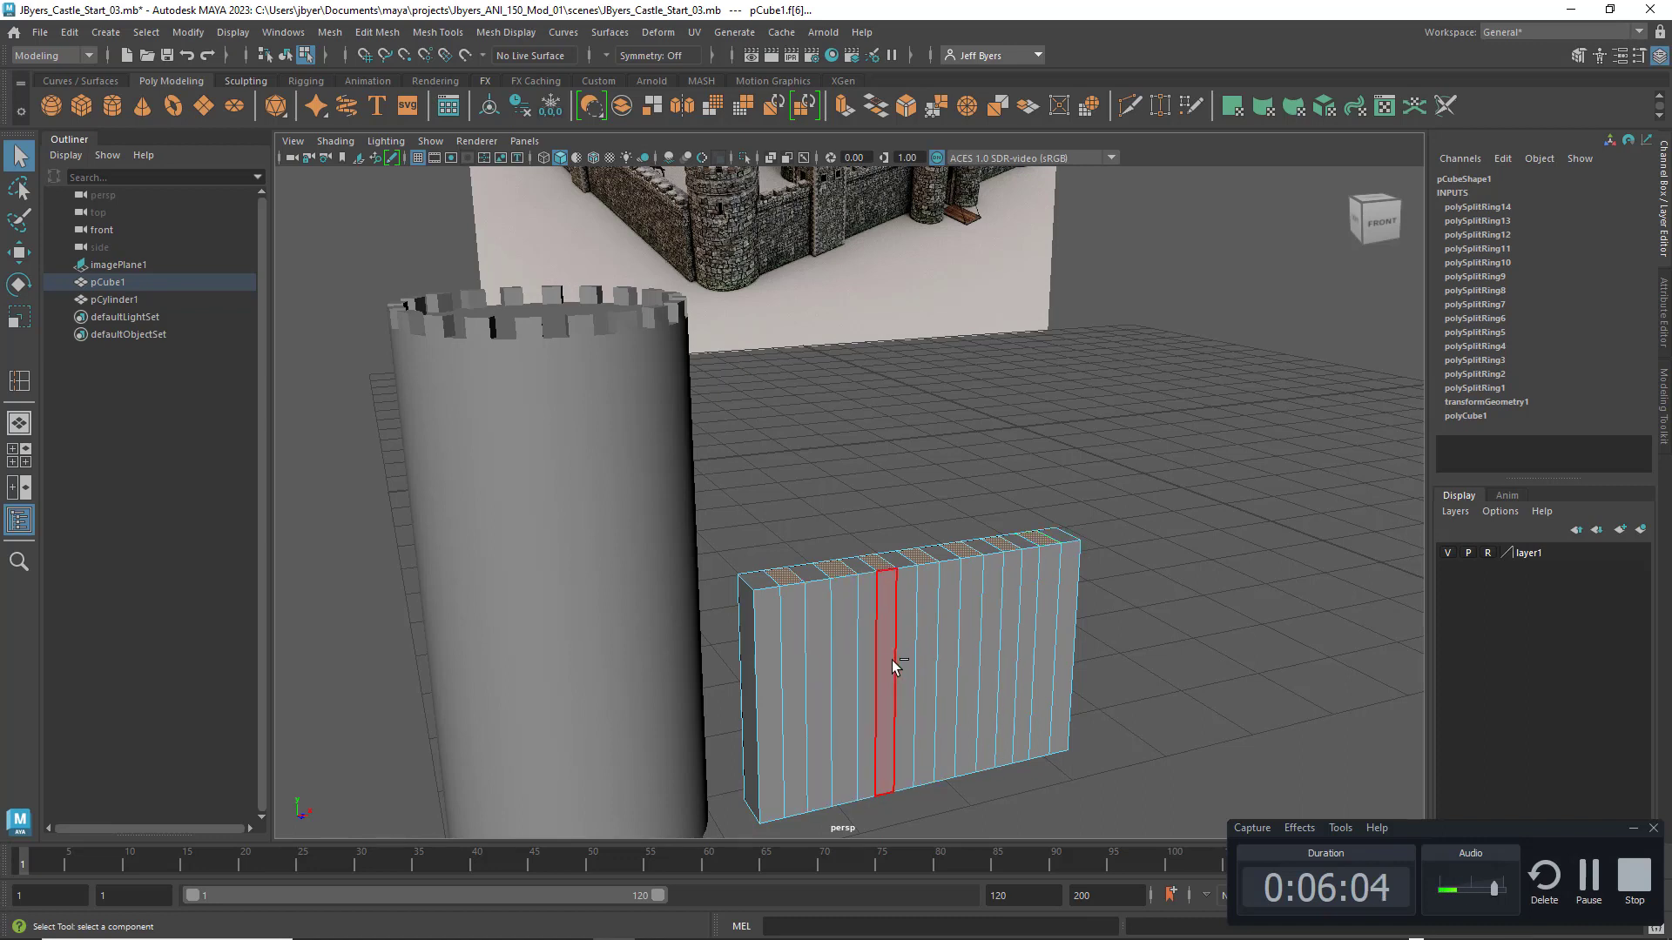
{"action": "key", "text": "ctrl+e"}
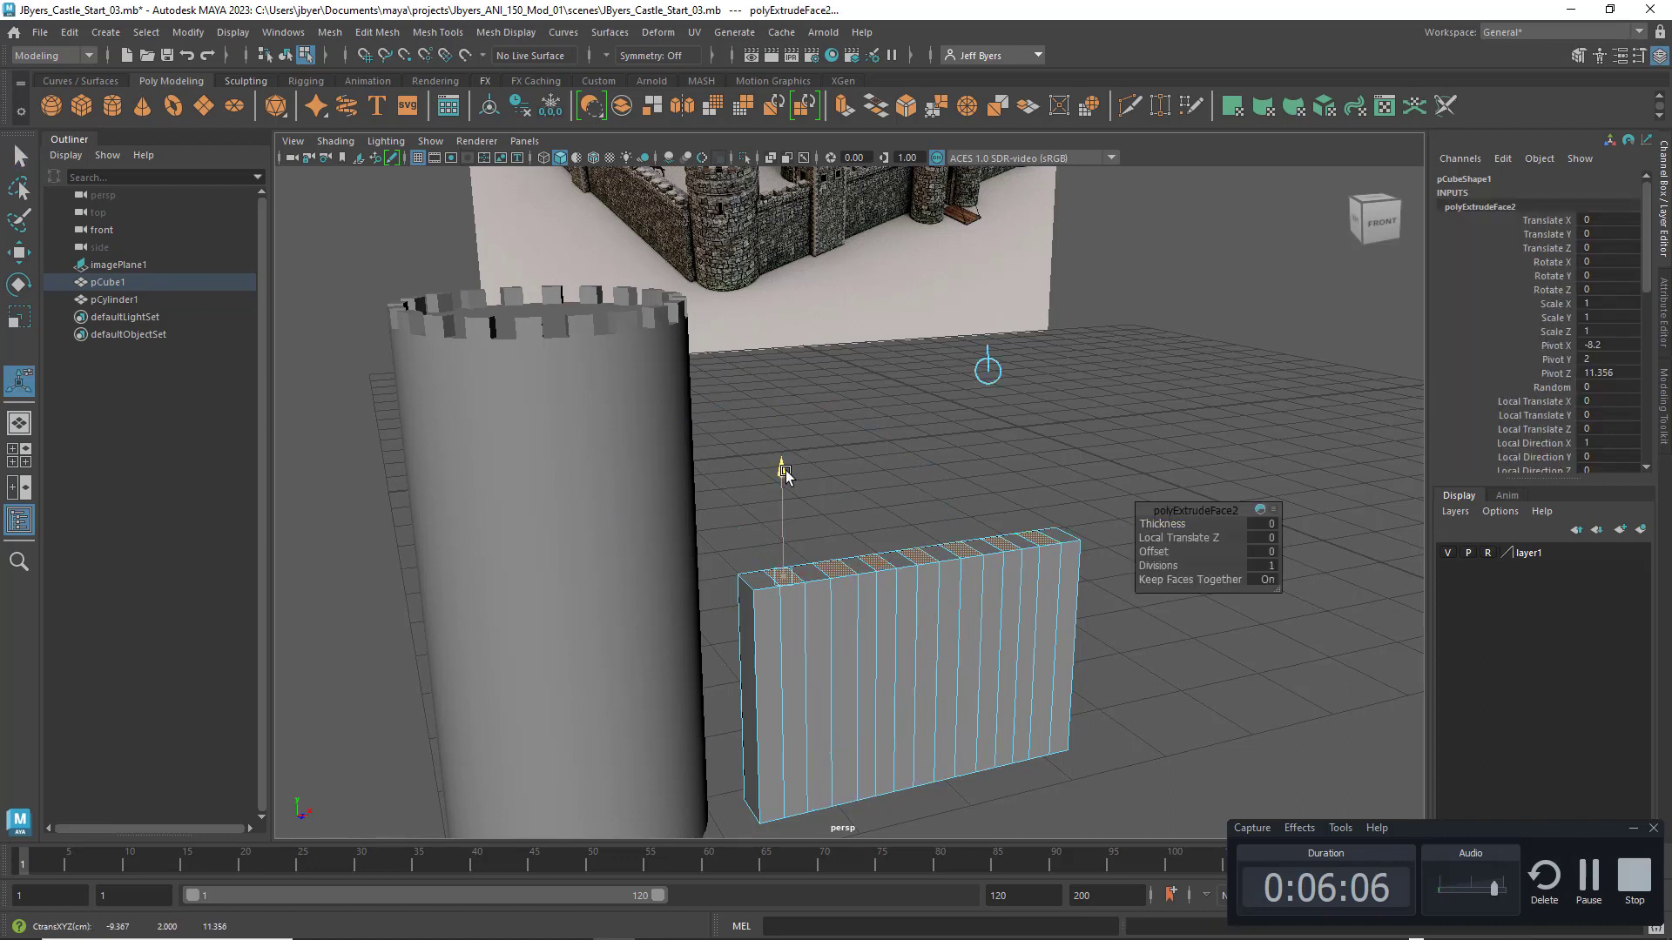
{"action": "left_click_drag", "start_coordinate": [784, 471], "coordinate": [787, 449]}
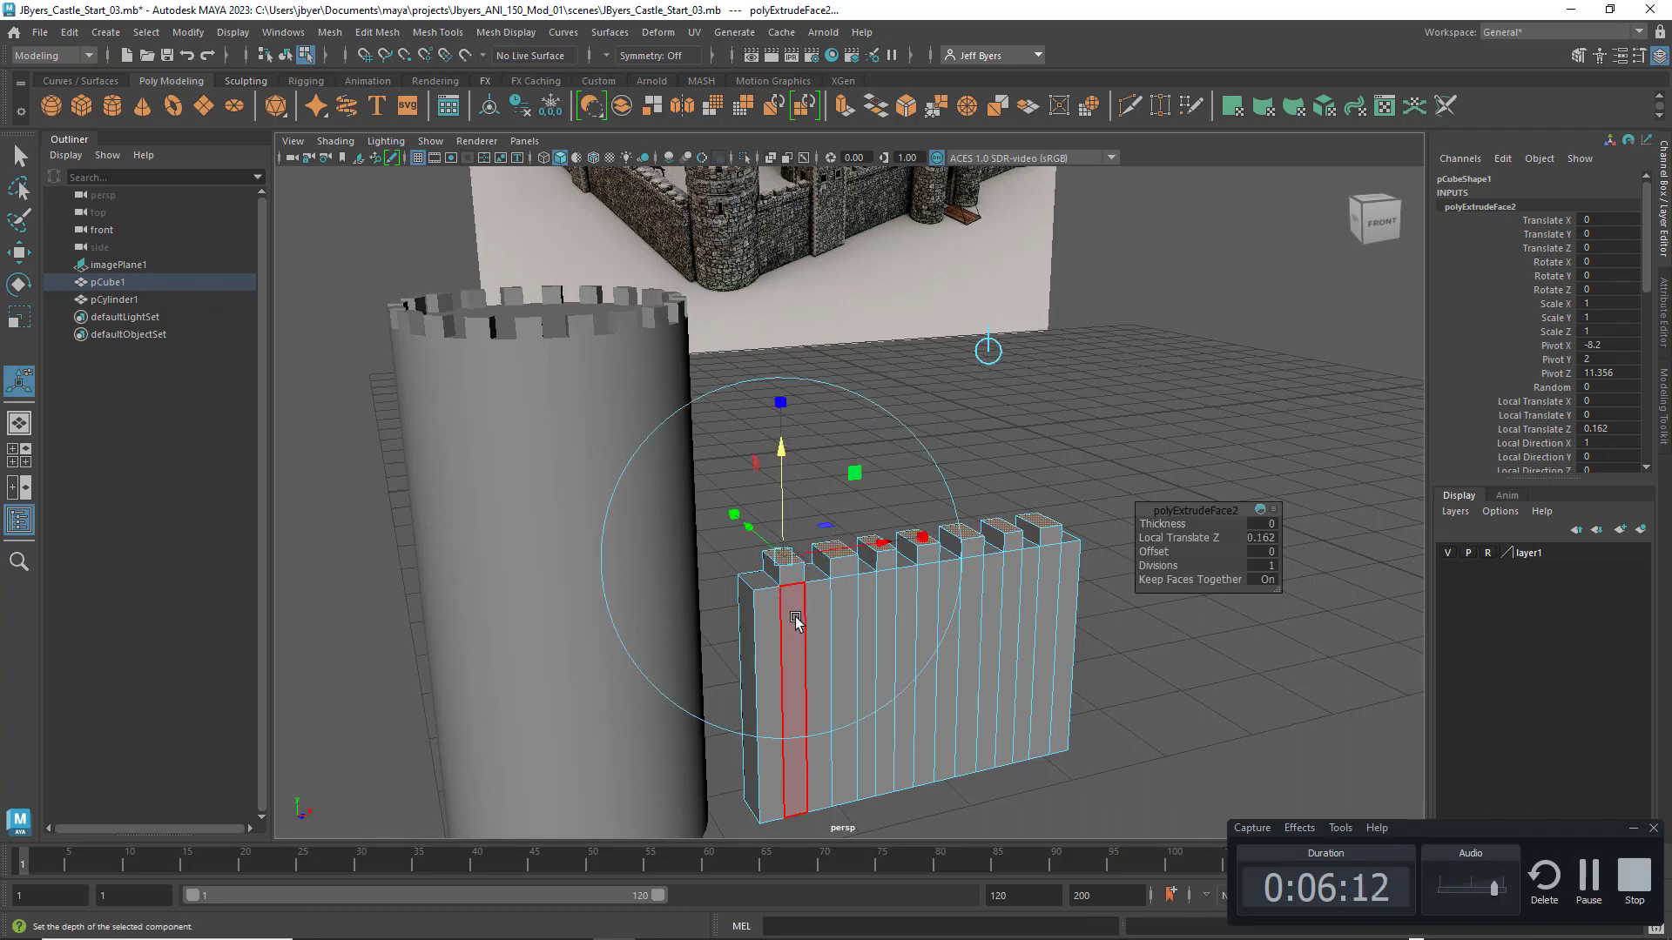
{"action": "left_click_drag", "start_coordinate": [918, 607], "coordinate": [930, 608], "text": "alt"}
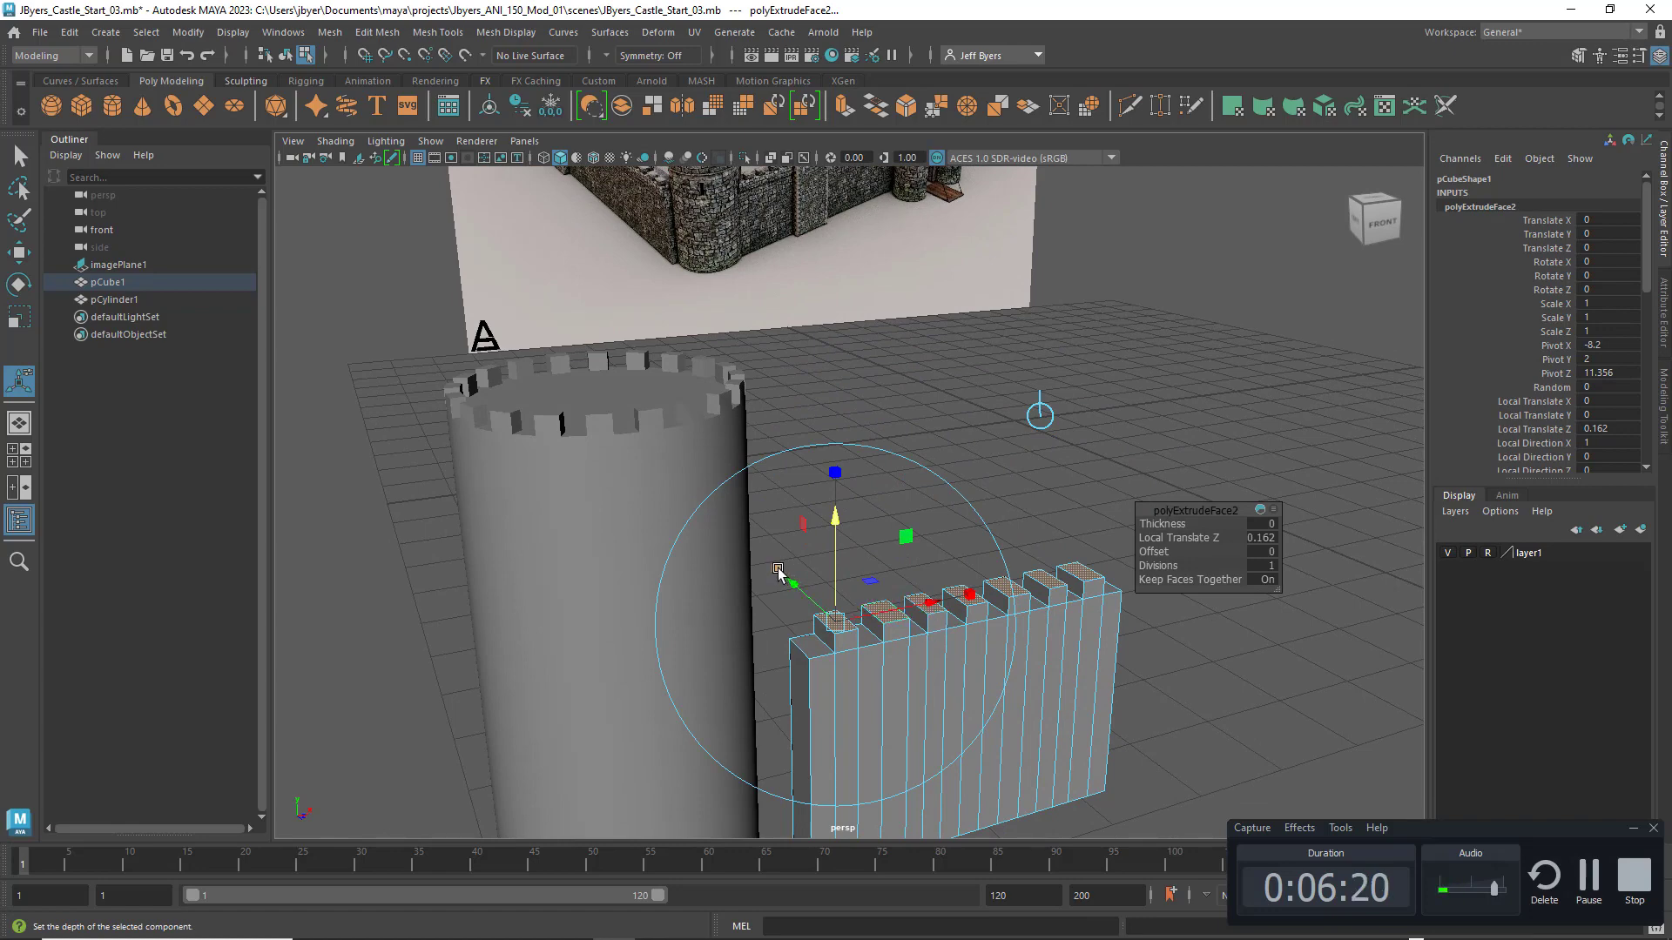
{"action": "left_click_drag", "start_coordinate": [776, 569], "coordinate": [797, 592]}
{"action": "left_click_drag", "start_coordinate": [954, 653], "coordinate": [981, 671], "text": "alt"}
{"action": "left_click", "coordinate": [1120, 544]}
Step: Select the whole wall section as an object and move it against the tower, to about -0.341 in Translate X
{"action": "mouse_move", "coordinate": [998, 561]}
{"action": "left_mouse_down", "text": "alt"}
{"action": "mouse_move", "coordinate": [1030, 576]}
{"action": "mouse_move", "coordinate": [999, 576]}
{"action": "left_mouse_up", "text": "alt"}
{"action": "right_click_drag", "start_coordinate": [999, 575], "coordinate": [806, 584], "text": "alt"}
{"action": "left_click_drag", "start_coordinate": [800, 582], "coordinate": [833, 591], "text": "alt"}
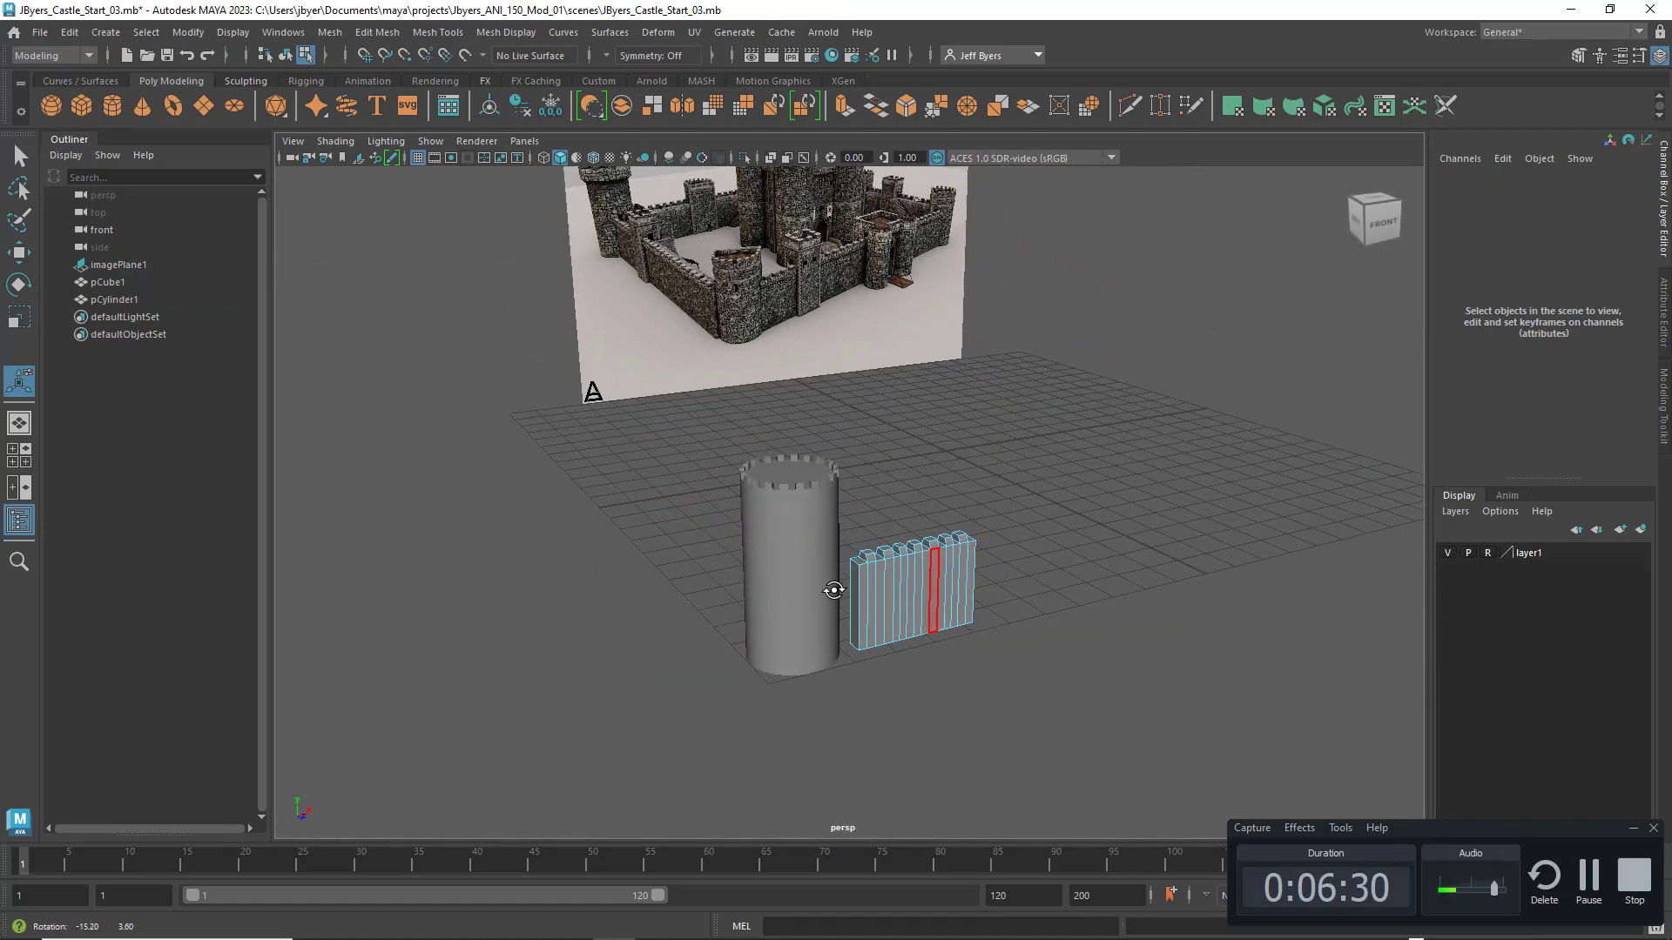
{"action": "mouse_move", "coordinate": [900, 564]}
{"action": "right_mouse_down", "text": "shift"}
{"action": "mouse_move", "coordinate": [889, 536]}
{"action": "mouse_move", "coordinate": [903, 557]}
{"action": "right_mouse_up", "text": "shift"}
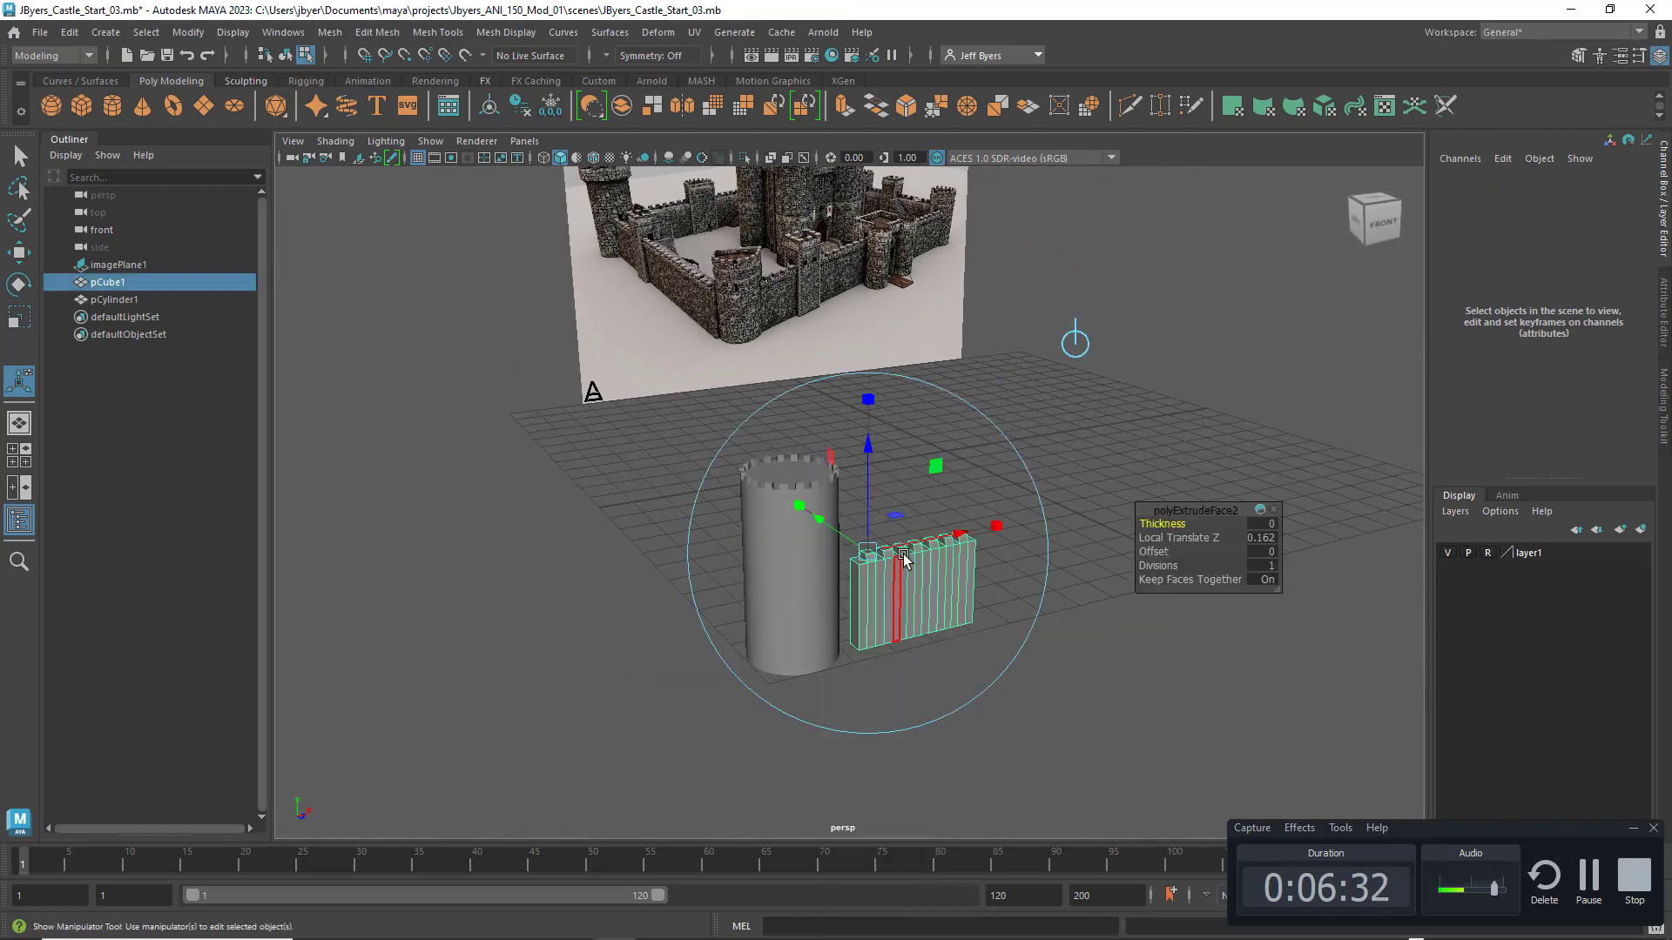
{"action": "scroll", "coordinate": [1094, 608], "scroll_direction": "down", "scroll_amount": 3}
{"action": "scroll", "coordinate": [1086, 612], "scroll_direction": "up", "scroll_amount": 3}
{"action": "key", "text": "w"}
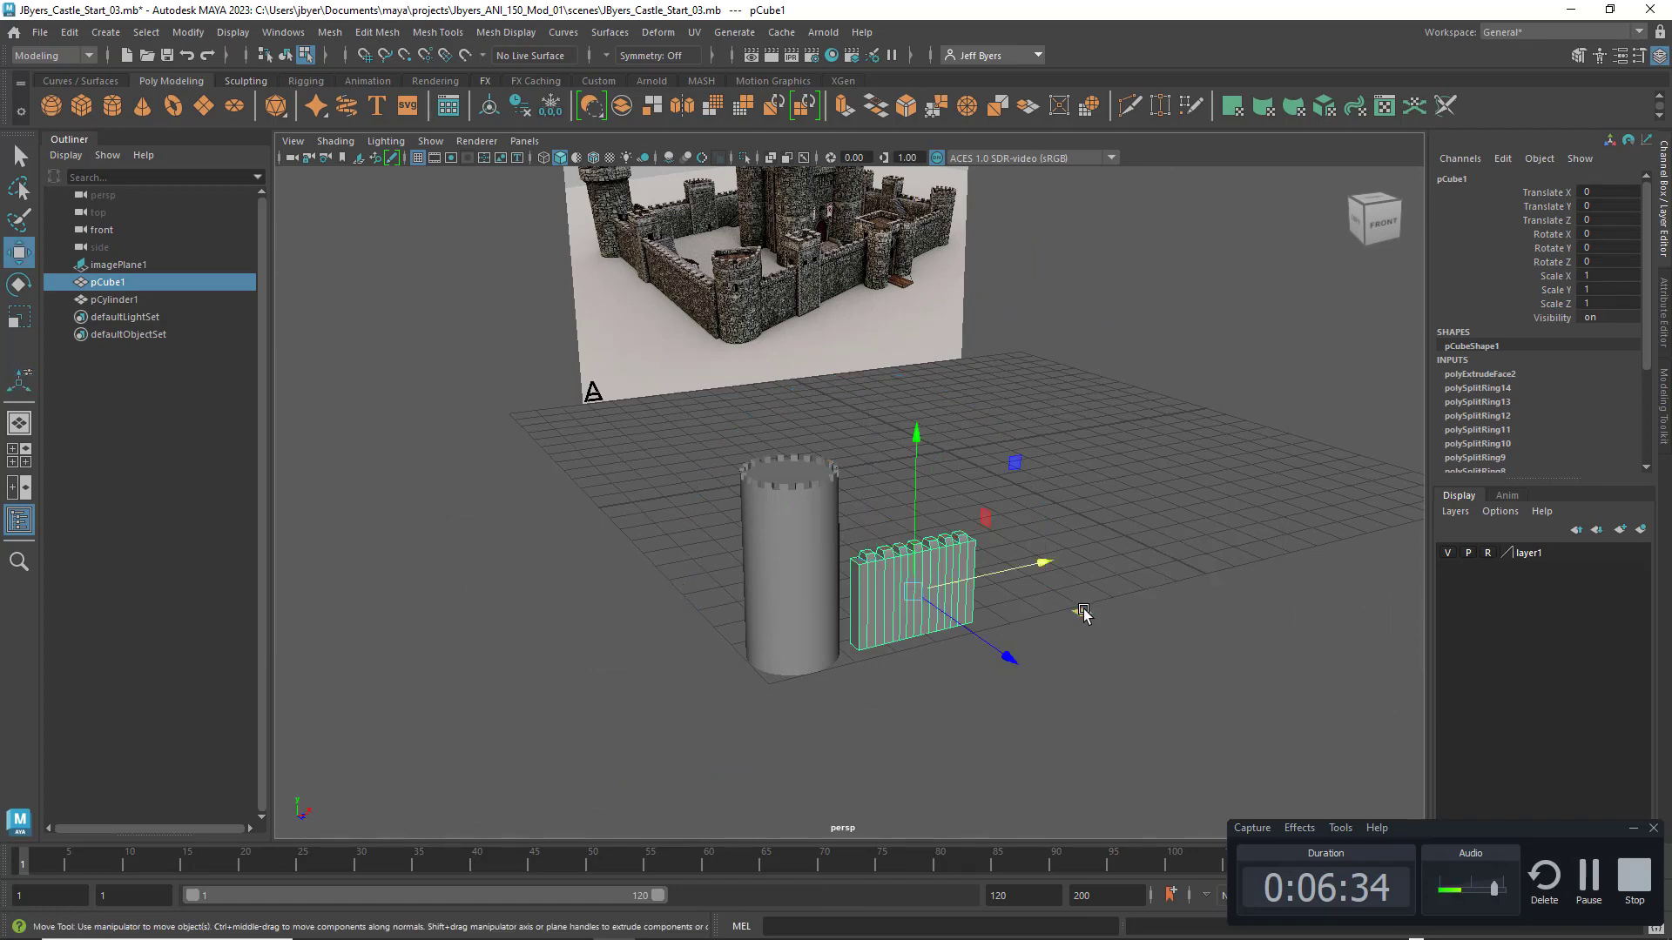
{"action": "key", "text": "q"}
{"action": "key", "text": "w"}
{"action": "left_click_drag", "start_coordinate": [1049, 563], "coordinate": [1038, 567]}
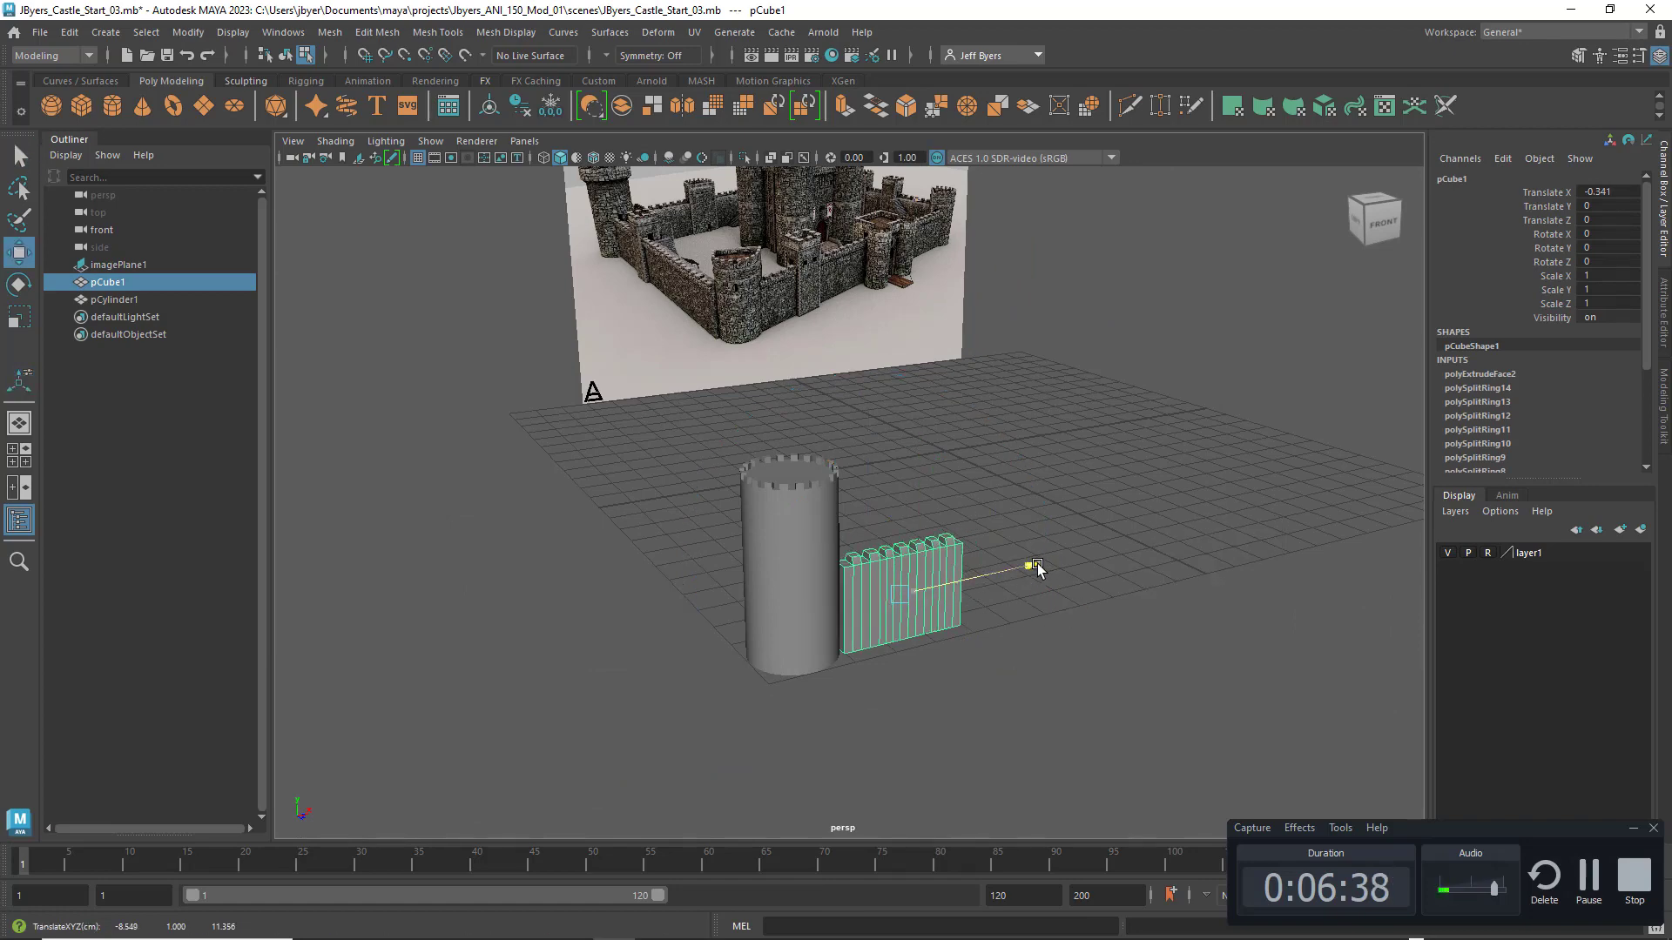
Step: Centre the wall section on the tower in the wireframe top view, moving it to about -0.367 in Translate Z
{"action": "key", "text": "space"}
{"action": "key", "text": "space"}
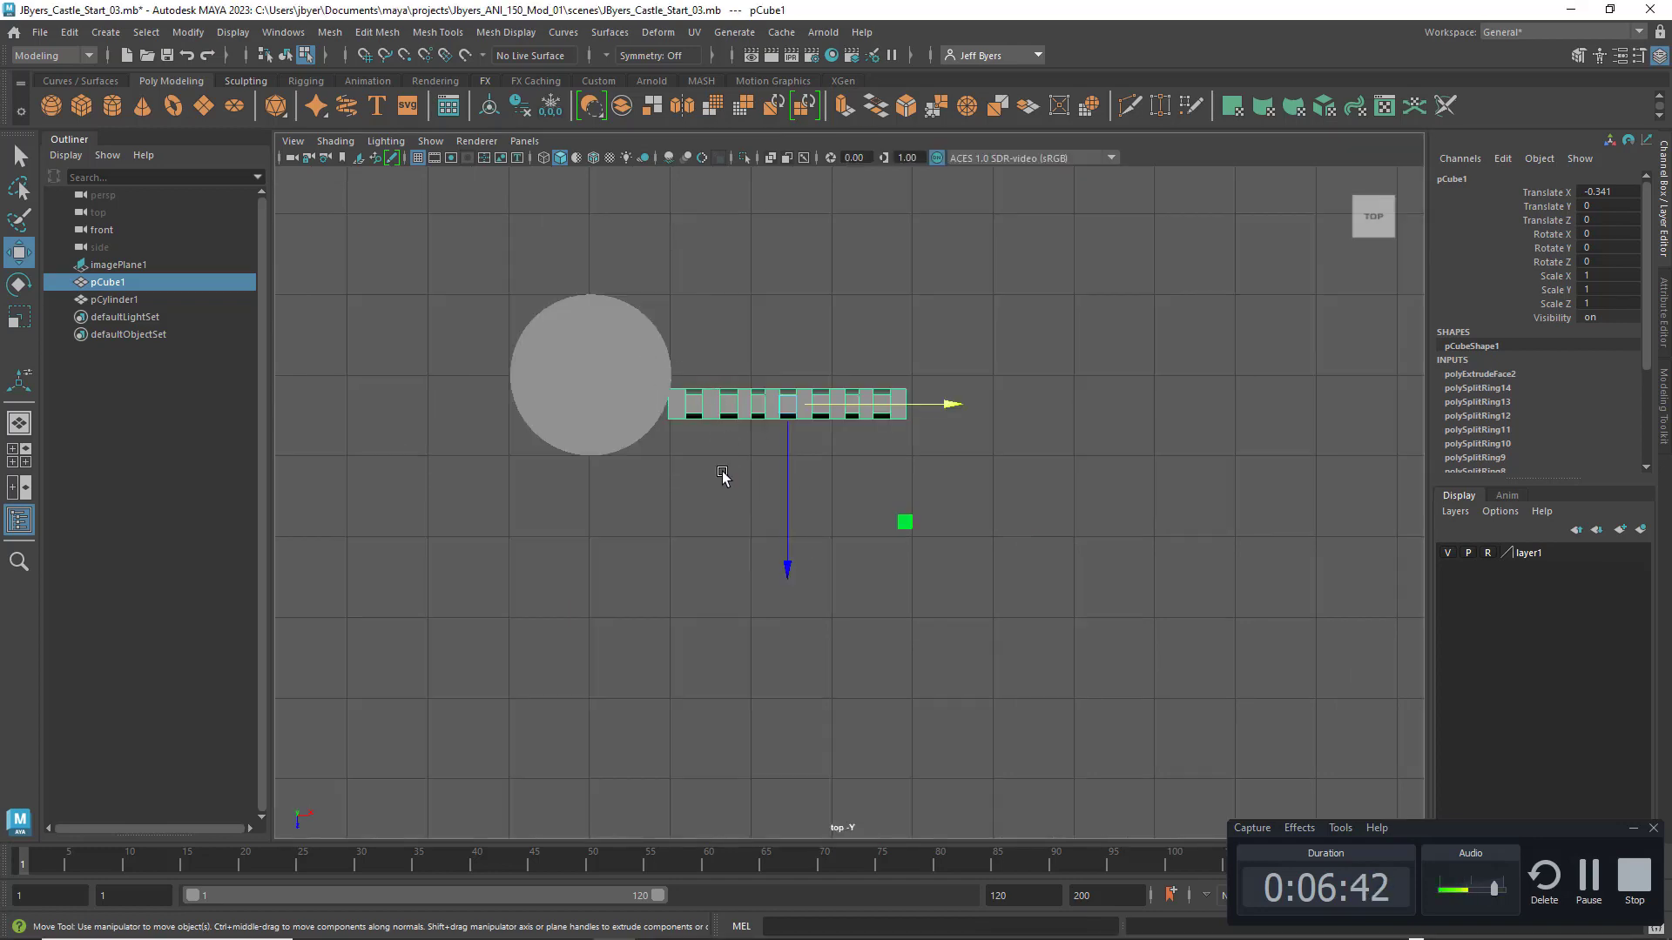
{"action": "key", "text": "4"}
{"action": "left_click_drag", "start_coordinate": [787, 552], "coordinate": [784, 485]}
Step: Thin the wall section to about 0.611 in Scale Z, and return to the perspective view with nothing selected
{"action": "key", "text": "e"}
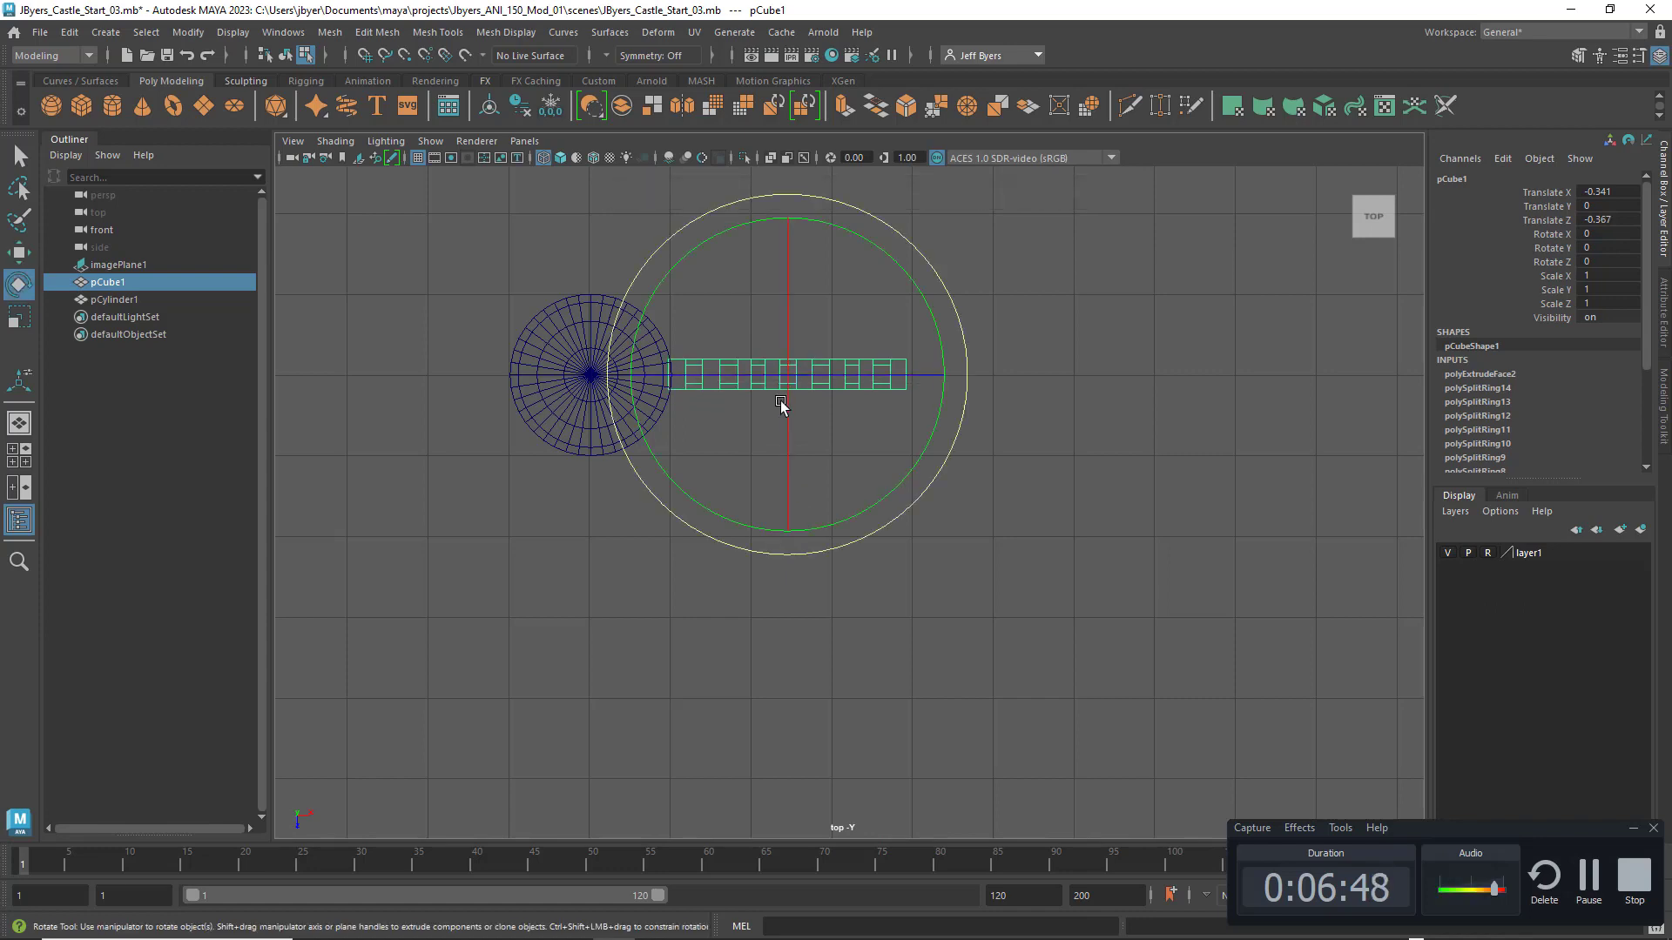
{"action": "key", "text": "r"}
{"action": "left_click_drag", "start_coordinate": [792, 494], "coordinate": [792, 449]}
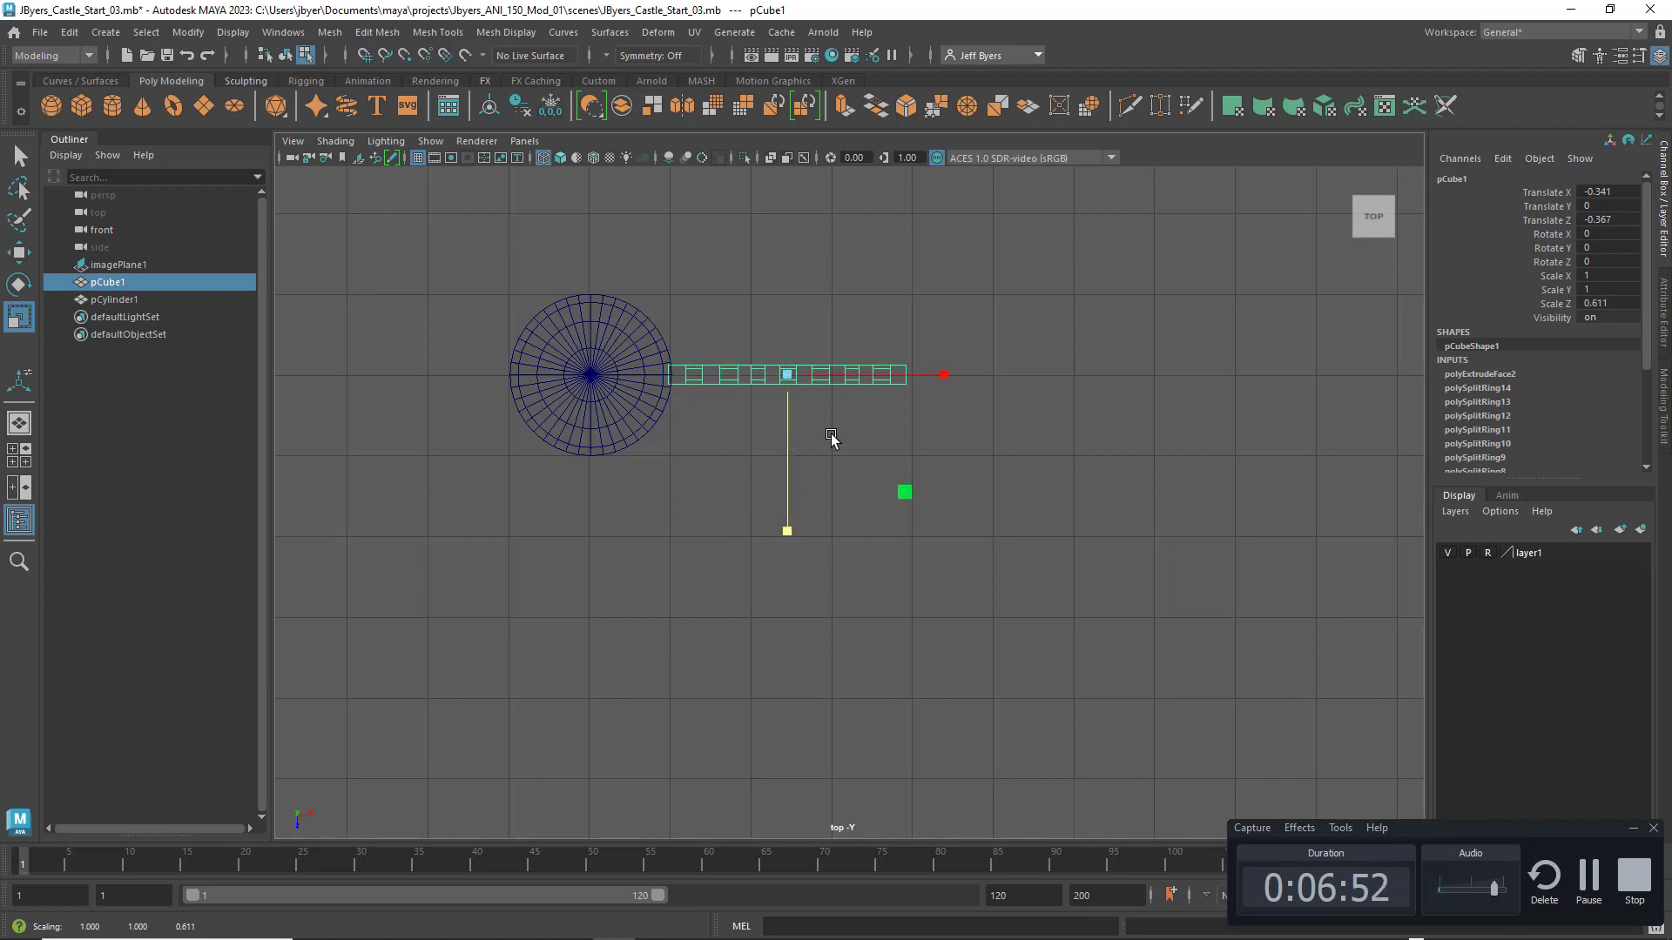
{"action": "key", "text": "space"}
{"action": "key", "text": "space"}
{"action": "left_click", "coordinate": [990, 564]}
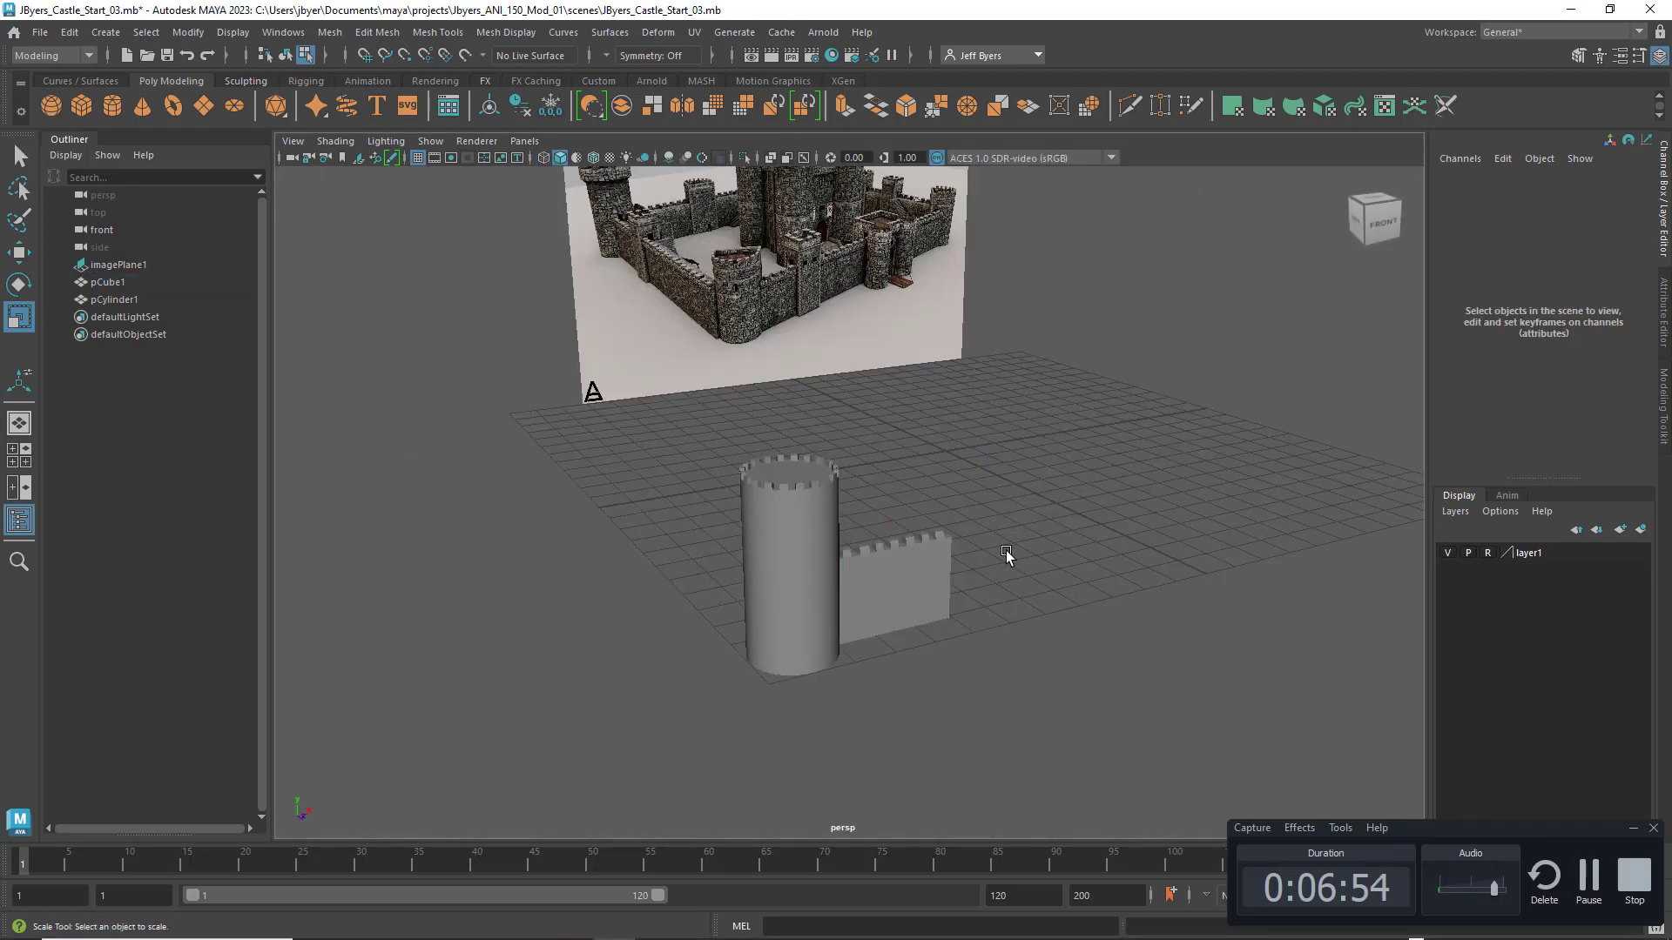
{"action": "mouse_move", "coordinate": [992, 567]}
{"action": "left_mouse_down", "text": "alt"}
{"action": "mouse_move", "coordinate": [978, 525]}
{"action": "mouse_move", "coordinate": [978, 540]}
{"action": "left_mouse_up", "text": "alt"}
{"action": "scroll", "coordinate": [984, 570], "scroll_direction": "up", "scroll_amount": 5}
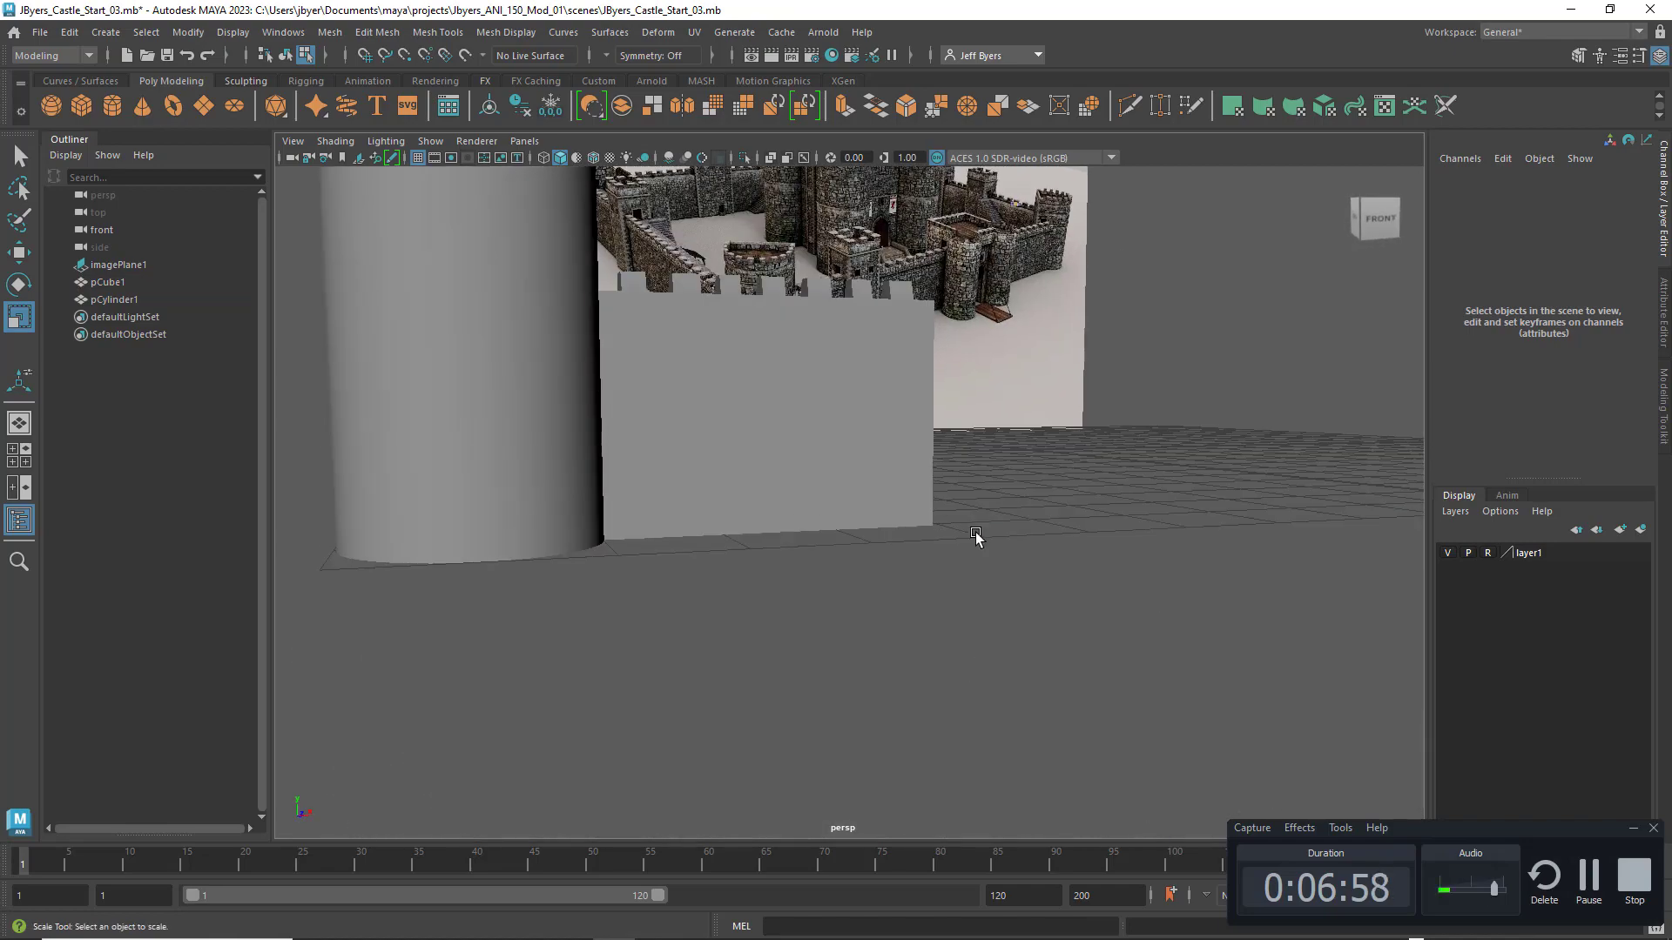
Step: Display the front view in wireframe and check how the wall section meets the tower in the front and top views
{"action": "key", "text": "space"}
{"action": "key", "text": "space"}
{"action": "key", "text": "space"}
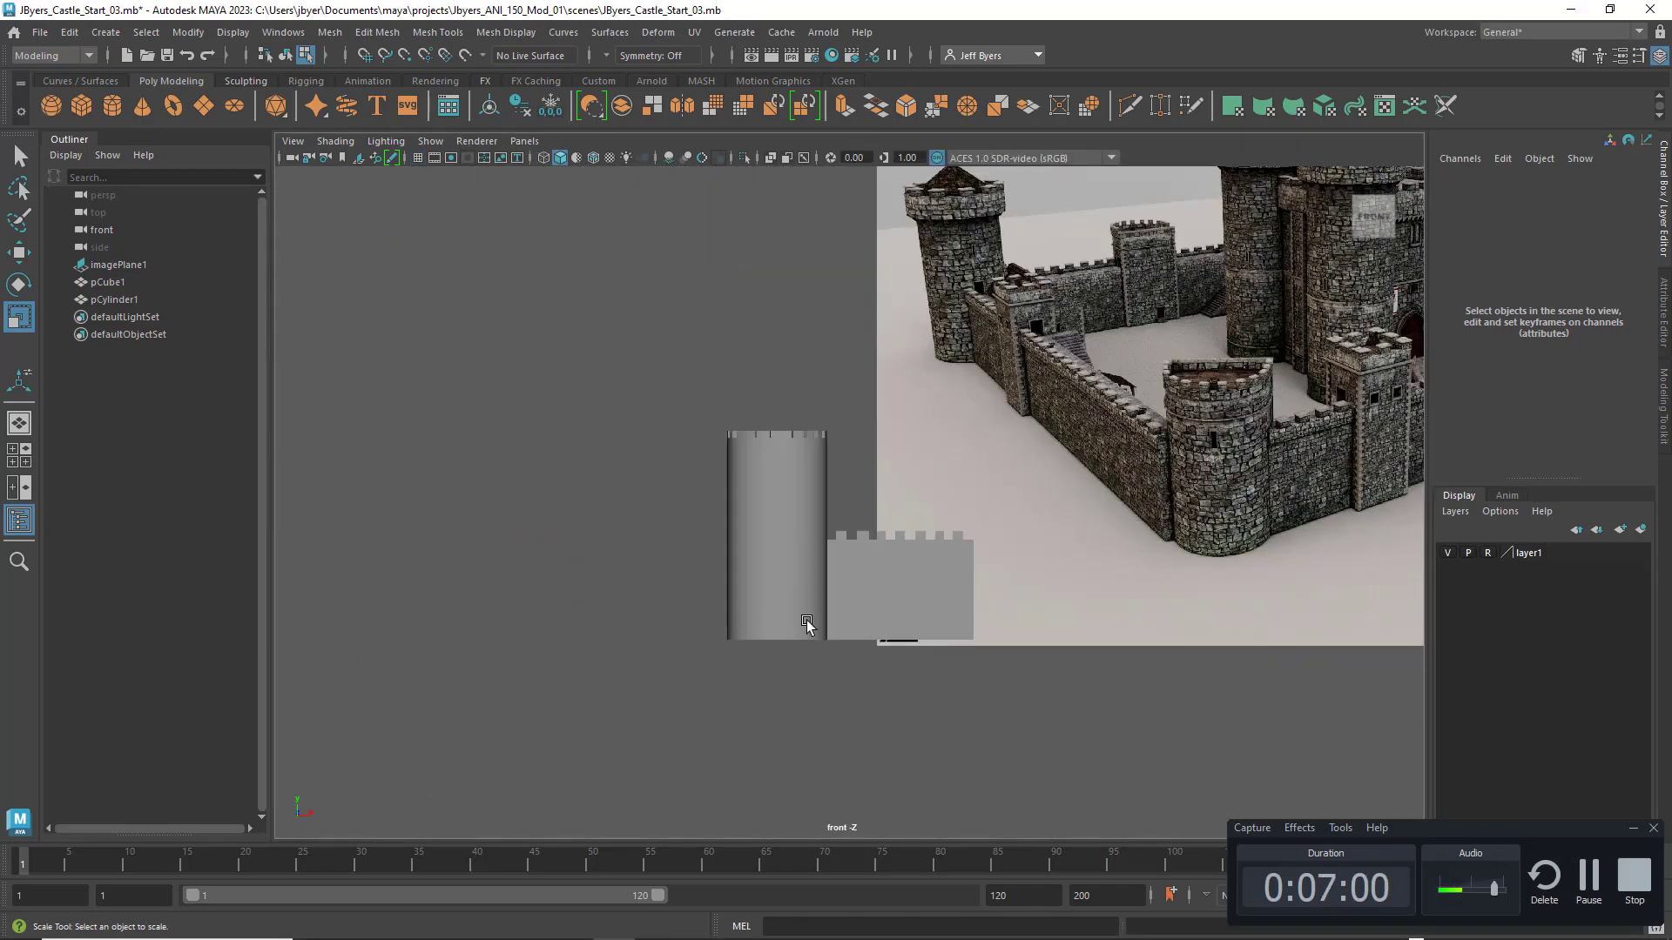
{"action": "key", "text": "4"}
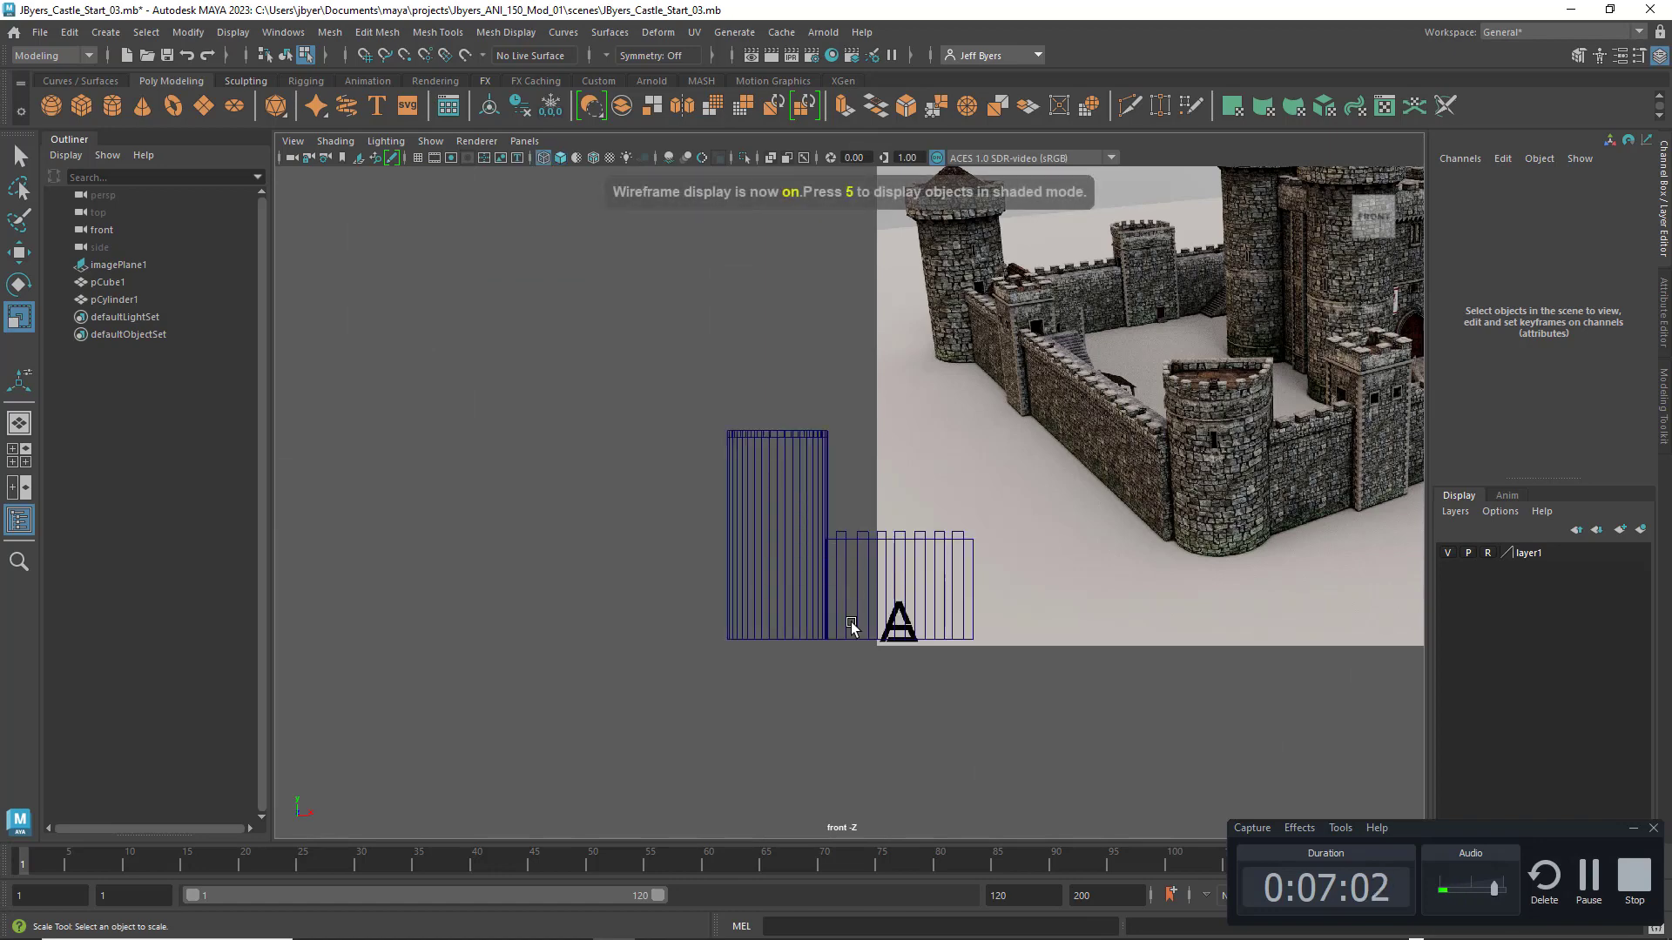
{"action": "scroll", "coordinate": [851, 626], "scroll_direction": "up", "scroll_amount": 1}
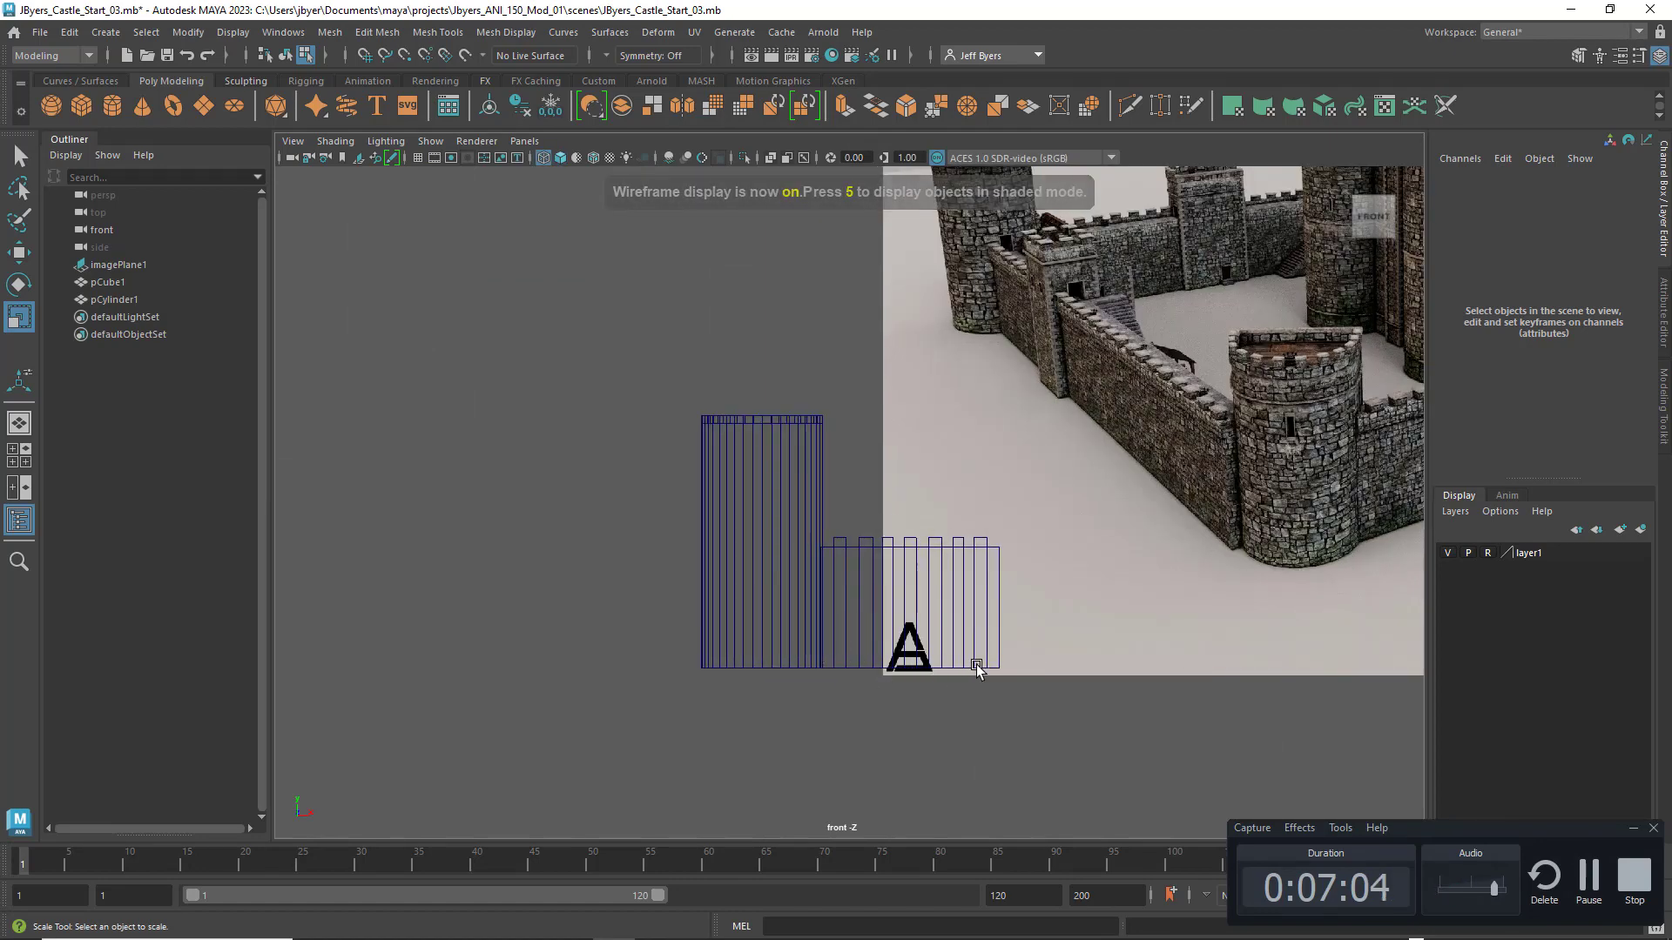
{"action": "key", "text": "space"}
{"action": "key", "text": "space"}
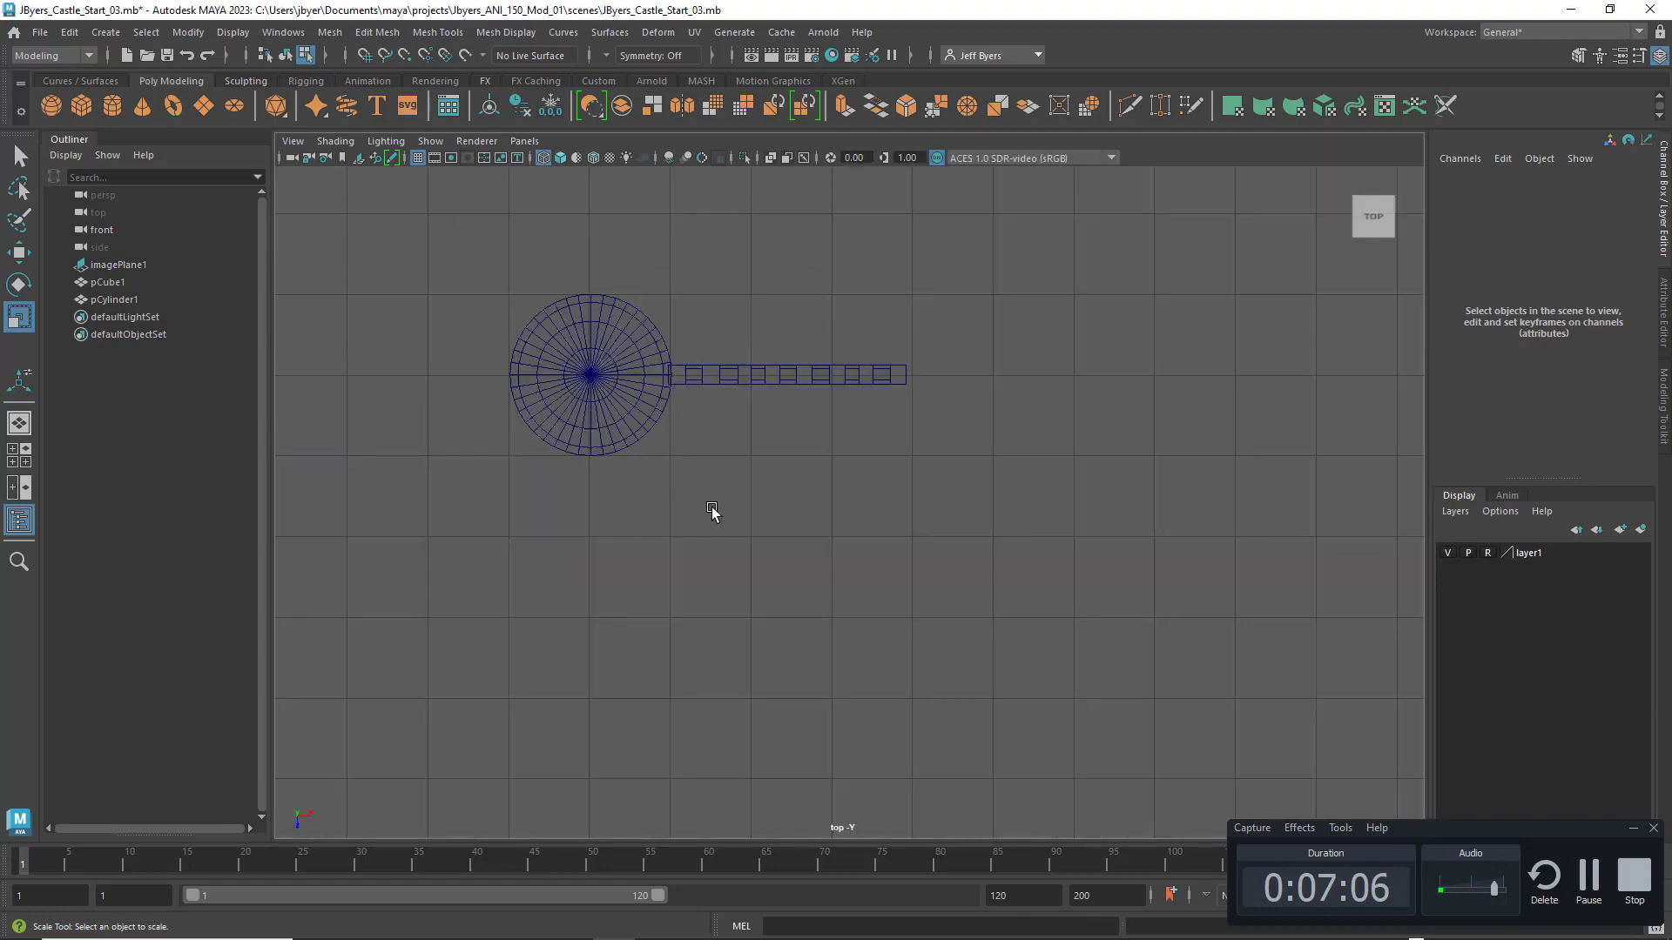
{"action": "key", "text": "space"}
{"action": "key", "text": "space"}
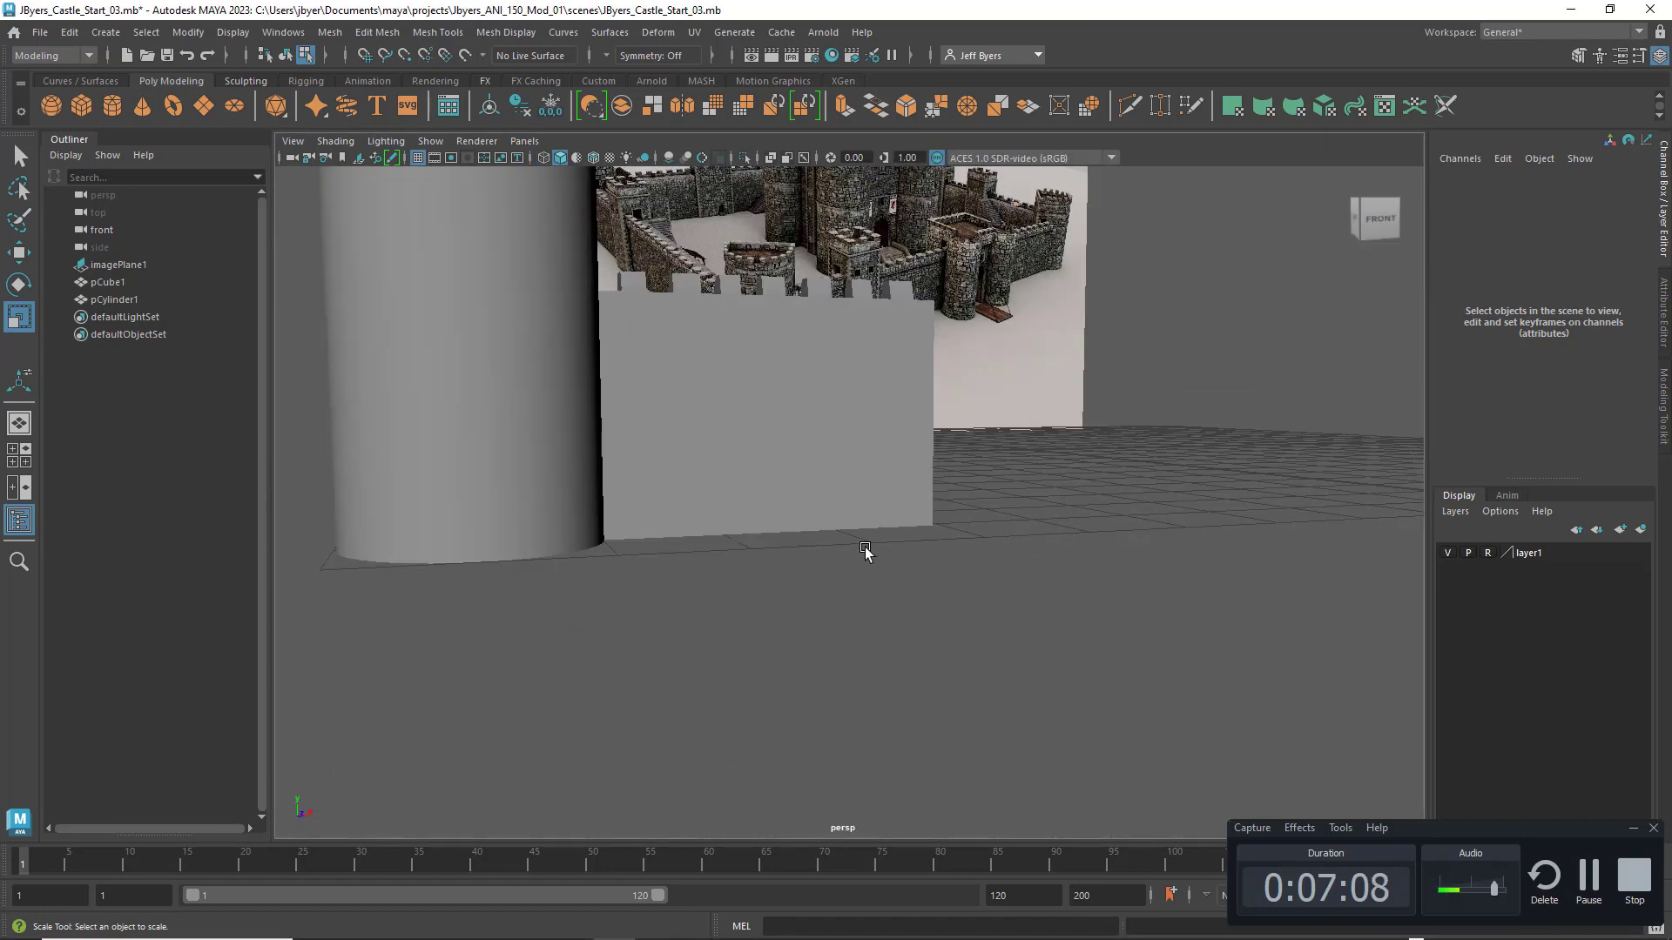
Step: Examine the square wall tower in the castle reference image and compare it with the modeled tower and wall
{"action": "left_click_drag", "start_coordinate": [864, 540], "coordinate": [894, 553], "text": "alt"}
{"action": "middle_click_drag", "start_coordinate": [874, 502], "coordinate": [778, 467], "text": "alt"}
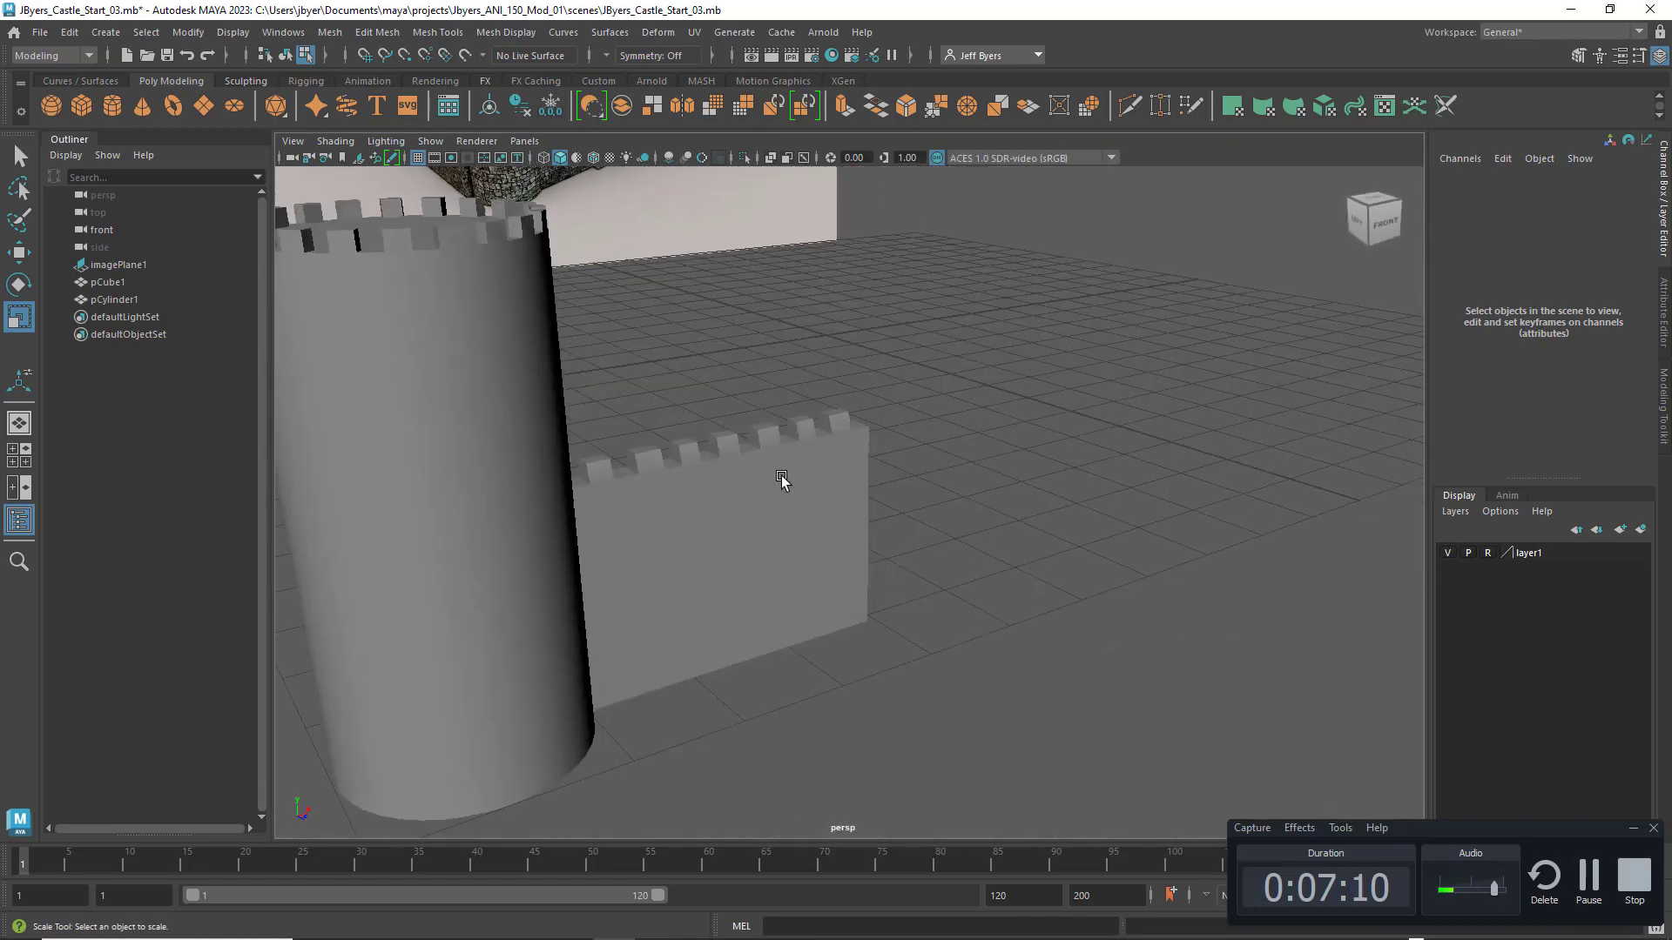
{"action": "scroll", "coordinate": [781, 478], "scroll_direction": "down", "scroll_amount": 4}
{"action": "left_click_drag", "start_coordinate": [828, 480], "coordinate": [825, 496], "text": "alt"}
{"action": "middle_click_drag", "start_coordinate": [825, 495], "coordinate": [824, 577], "text": "alt"}
{"action": "scroll", "coordinate": [862, 548], "scroll_direction": "down", "scroll_amount": 3}
{"action": "scroll", "coordinate": [825, 366], "scroll_direction": "up", "scroll_amount": 3}
{"action": "middle_click_drag", "start_coordinate": [825, 358], "coordinate": [984, 744], "text": "alt"}
{"action": "scroll", "coordinate": [731, 614], "scroll_direction": "up", "scroll_amount": 4}
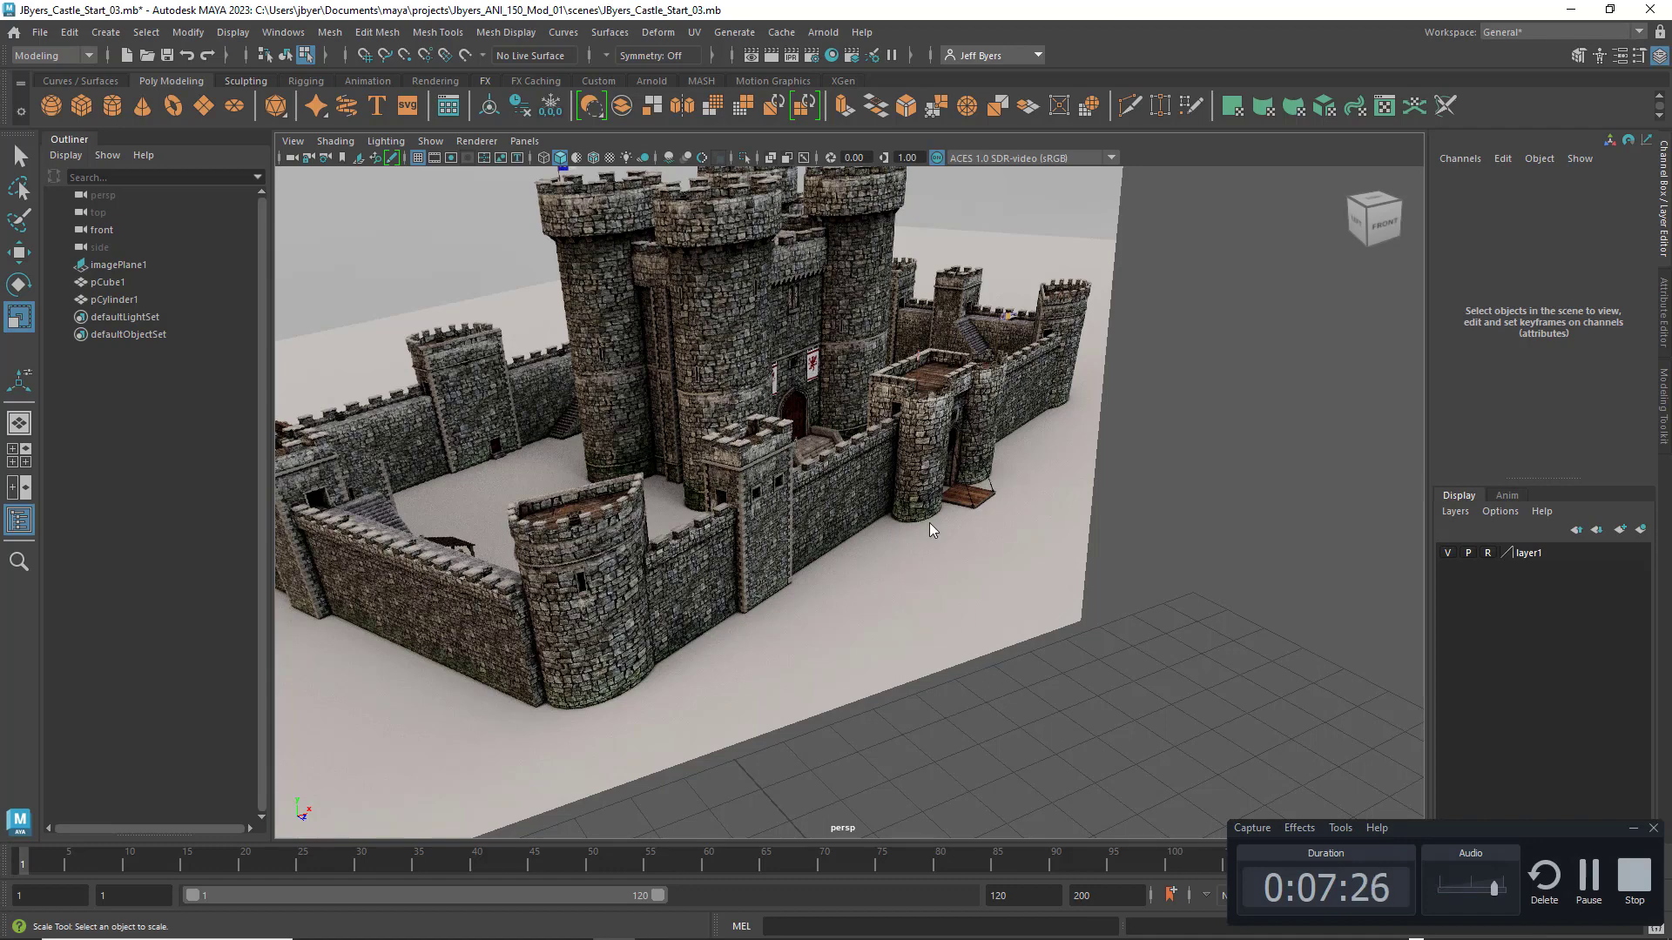
{"action": "key", "text": "space"}
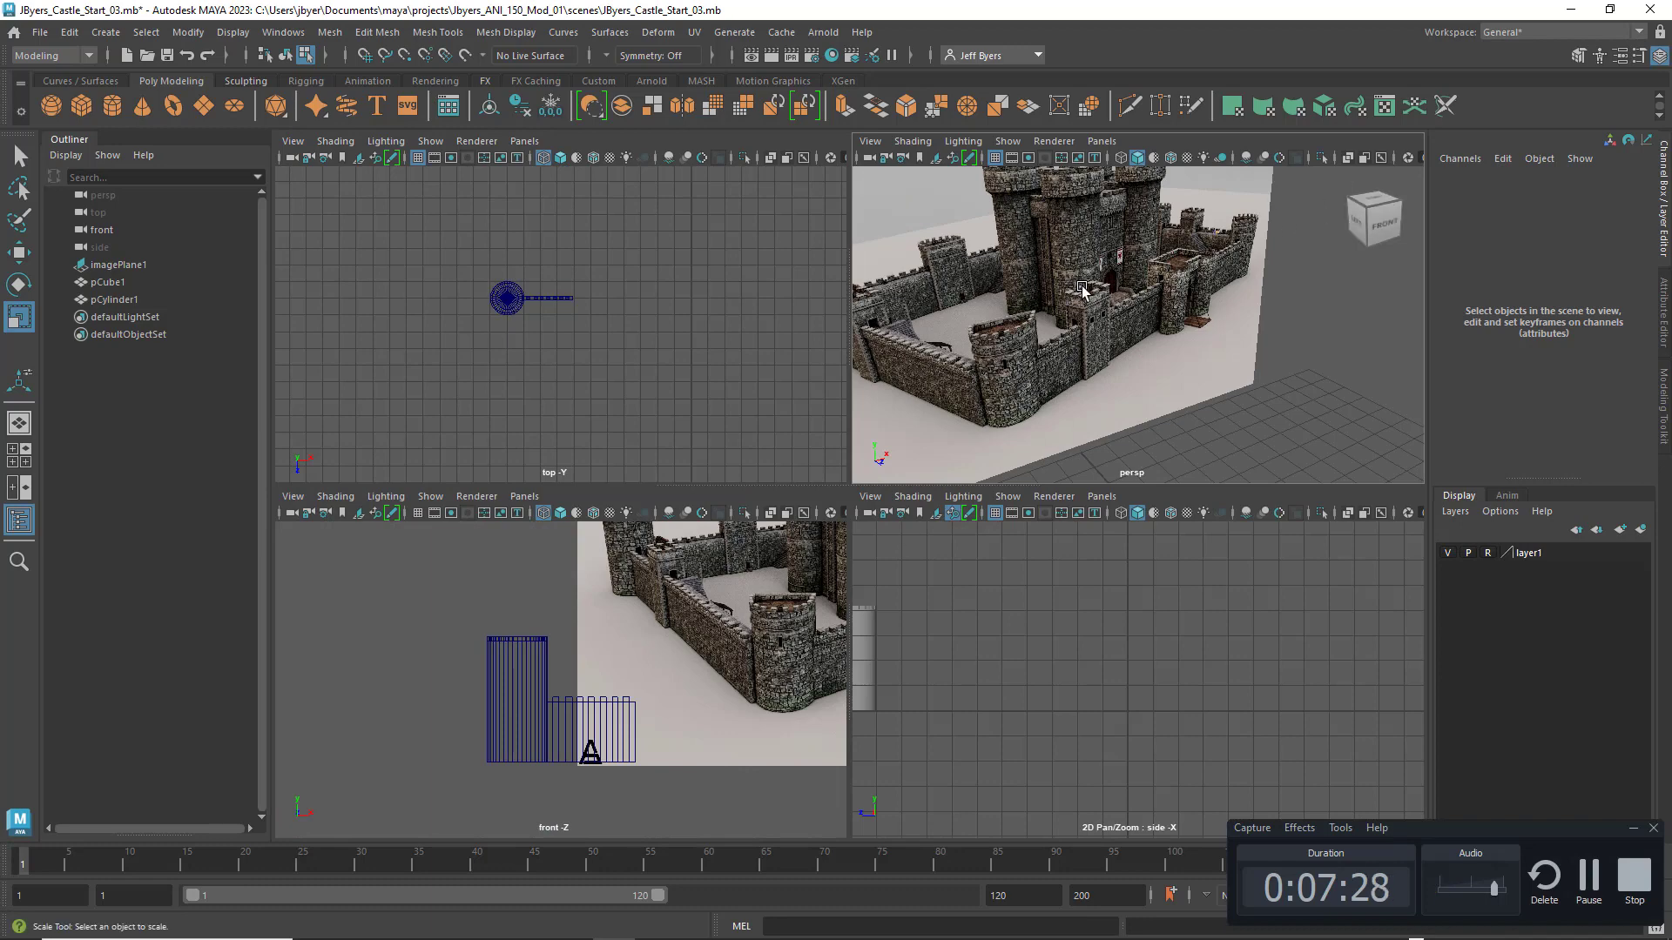
{"action": "key", "text": "space"}
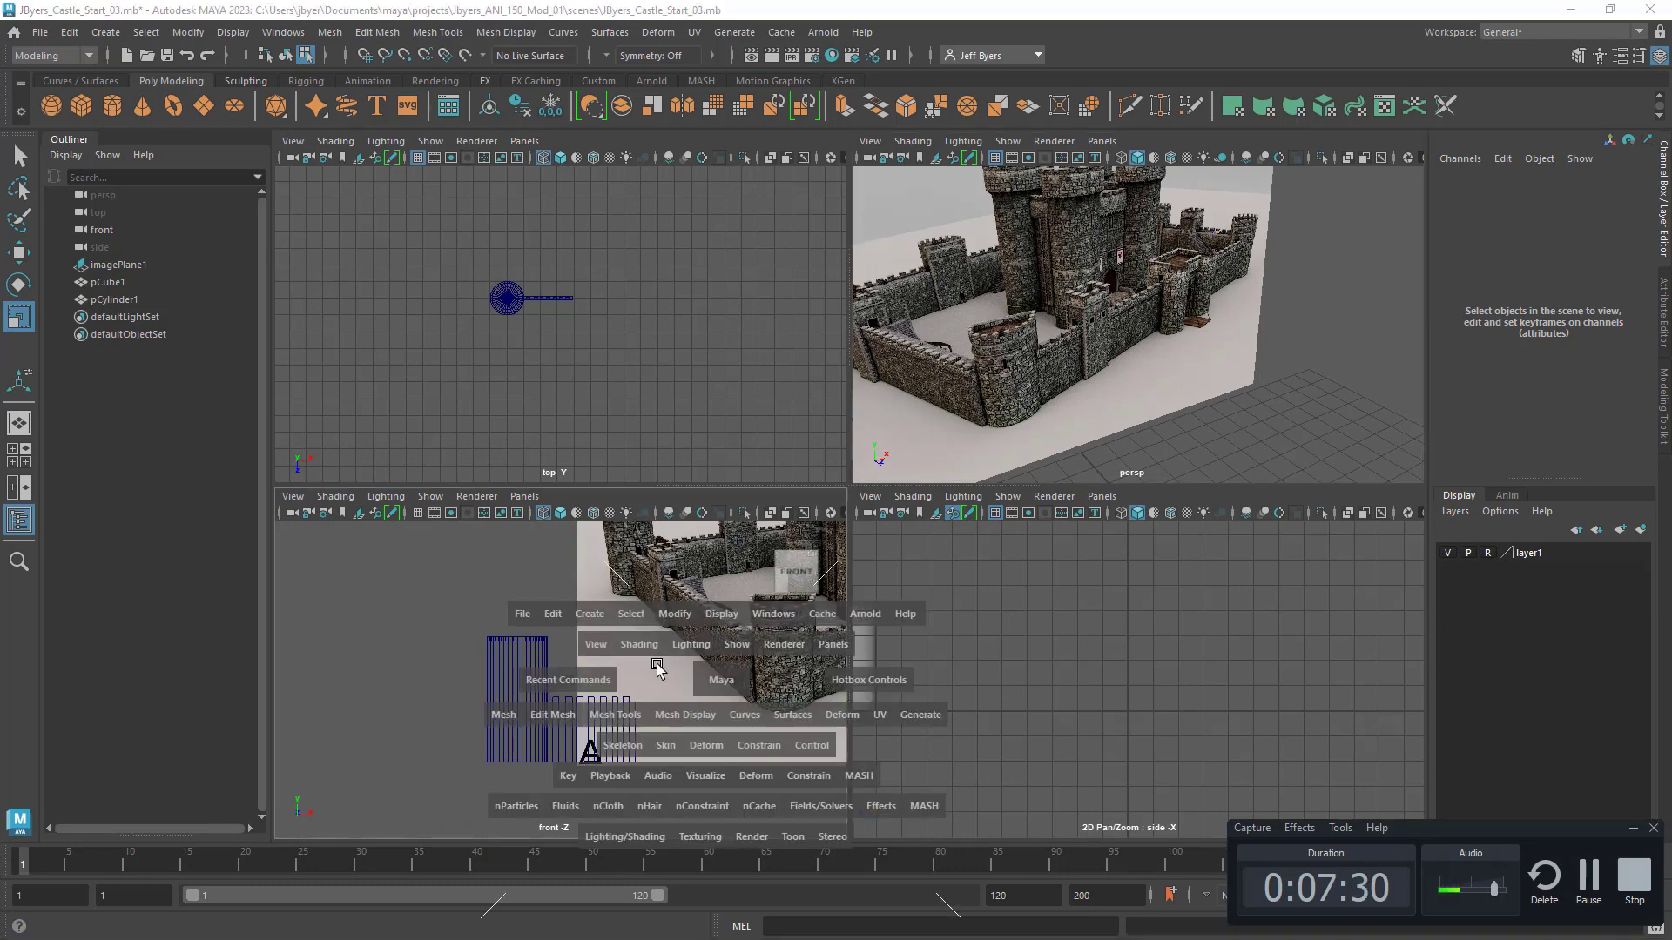
{"action": "key", "text": "space"}
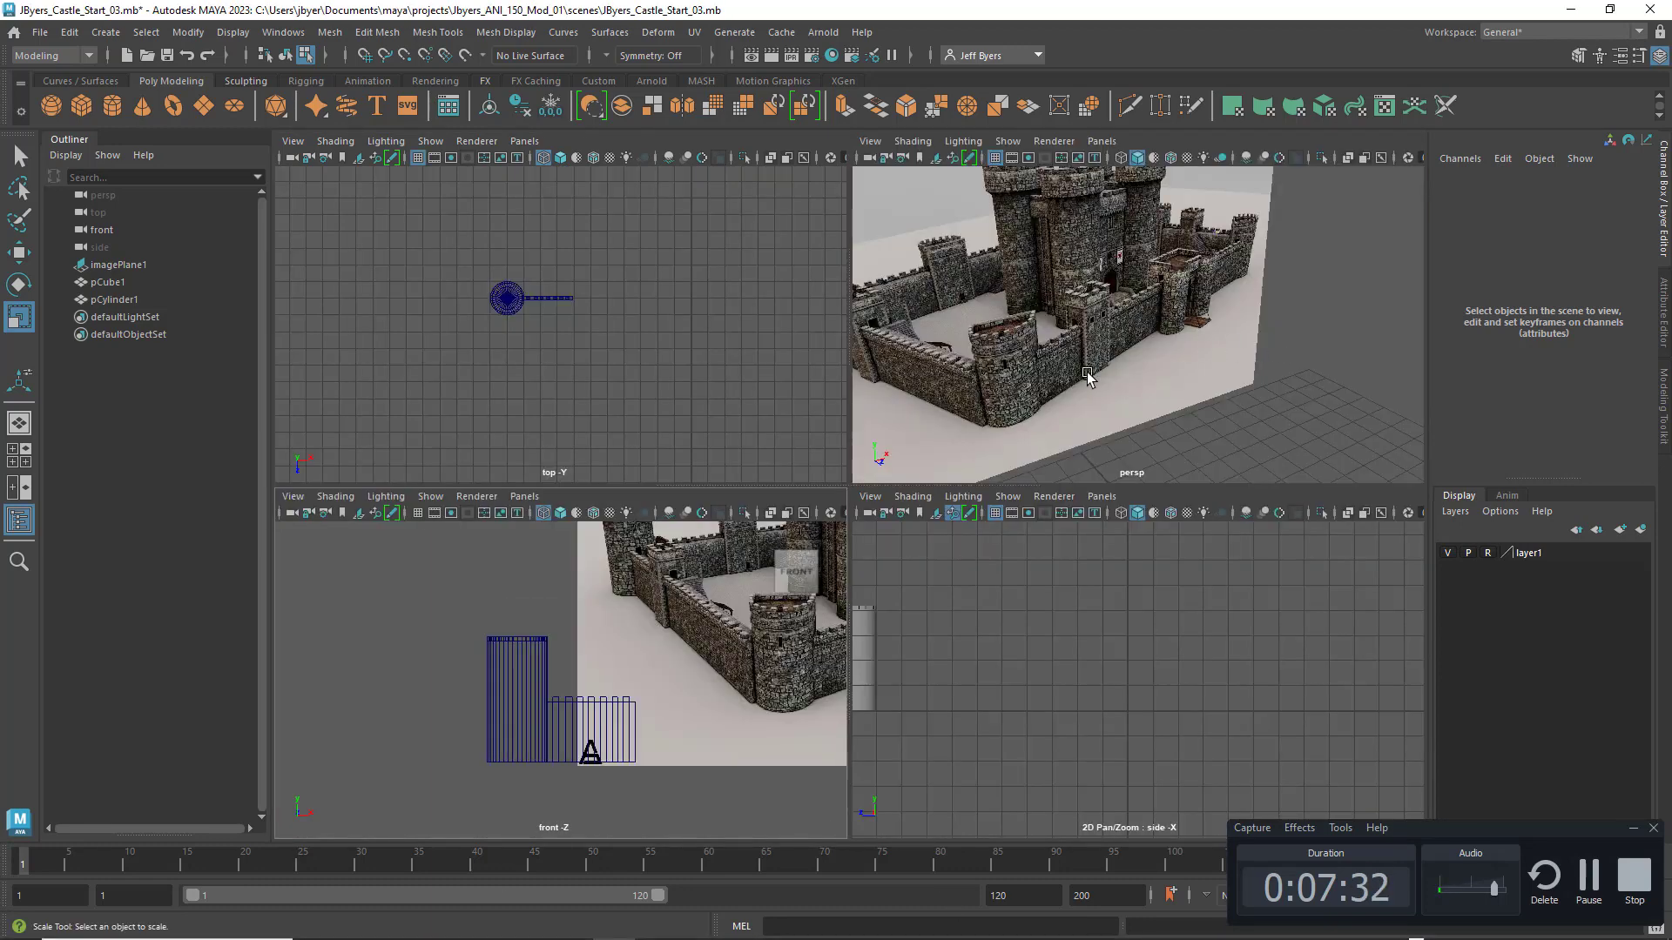
{"action": "scroll", "coordinate": [1093, 409], "scroll_direction": "down", "scroll_amount": 4}
{"action": "key", "text": "space"}
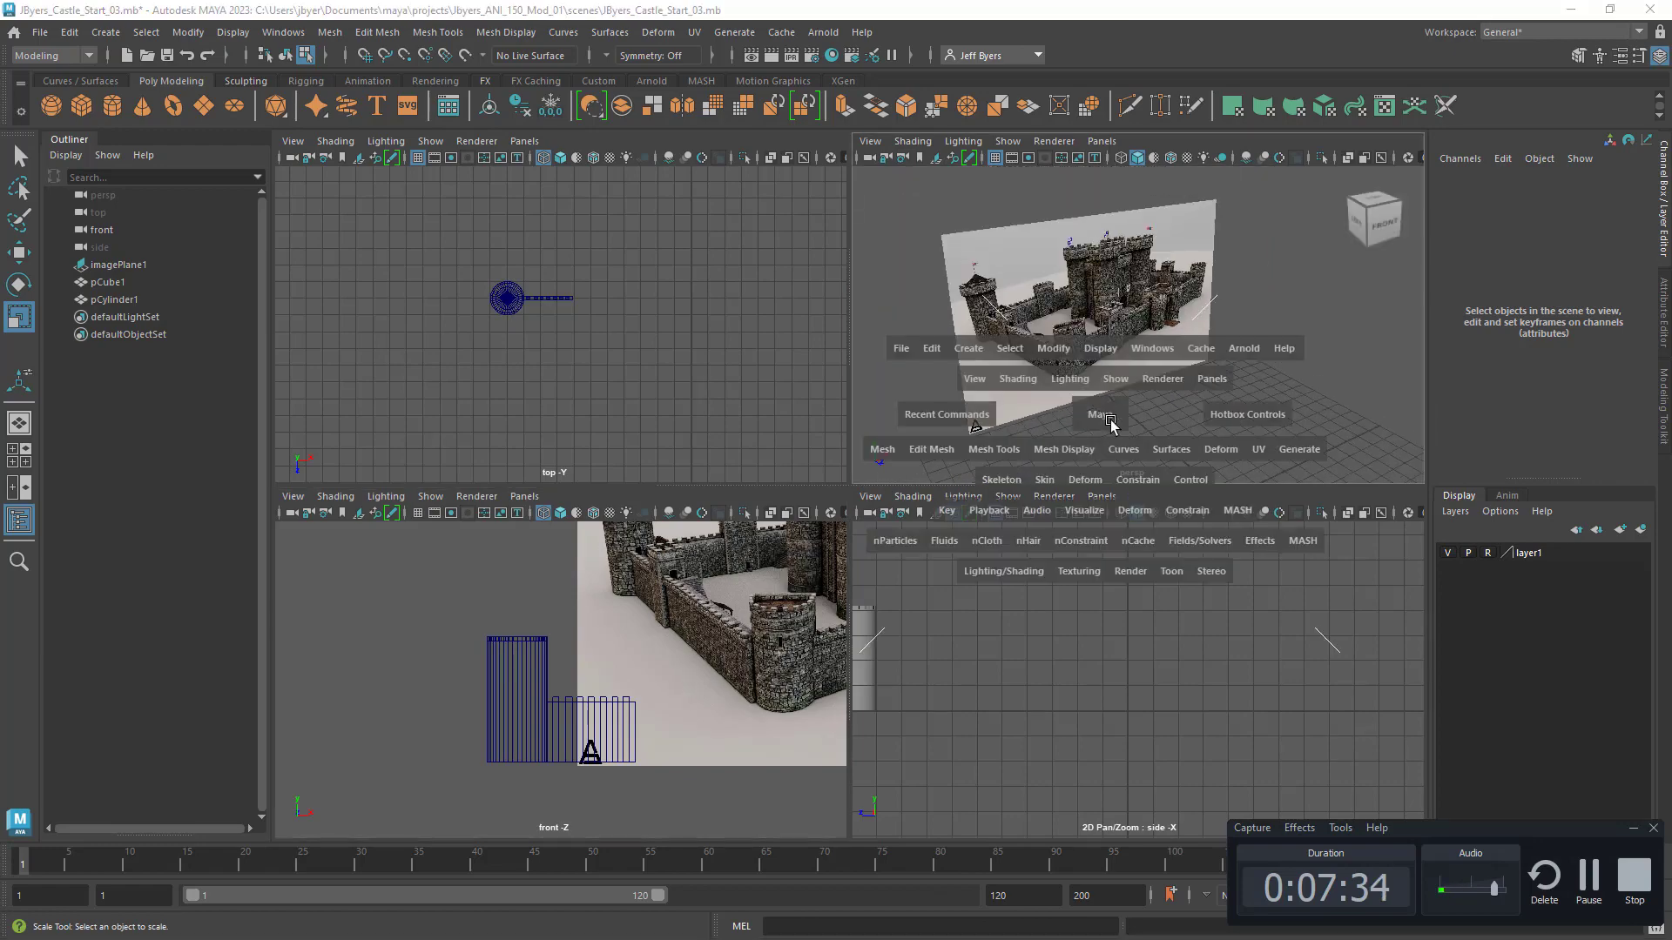
{"action": "scroll", "coordinate": [1008, 487], "scroll_direction": "up", "scroll_amount": 6}
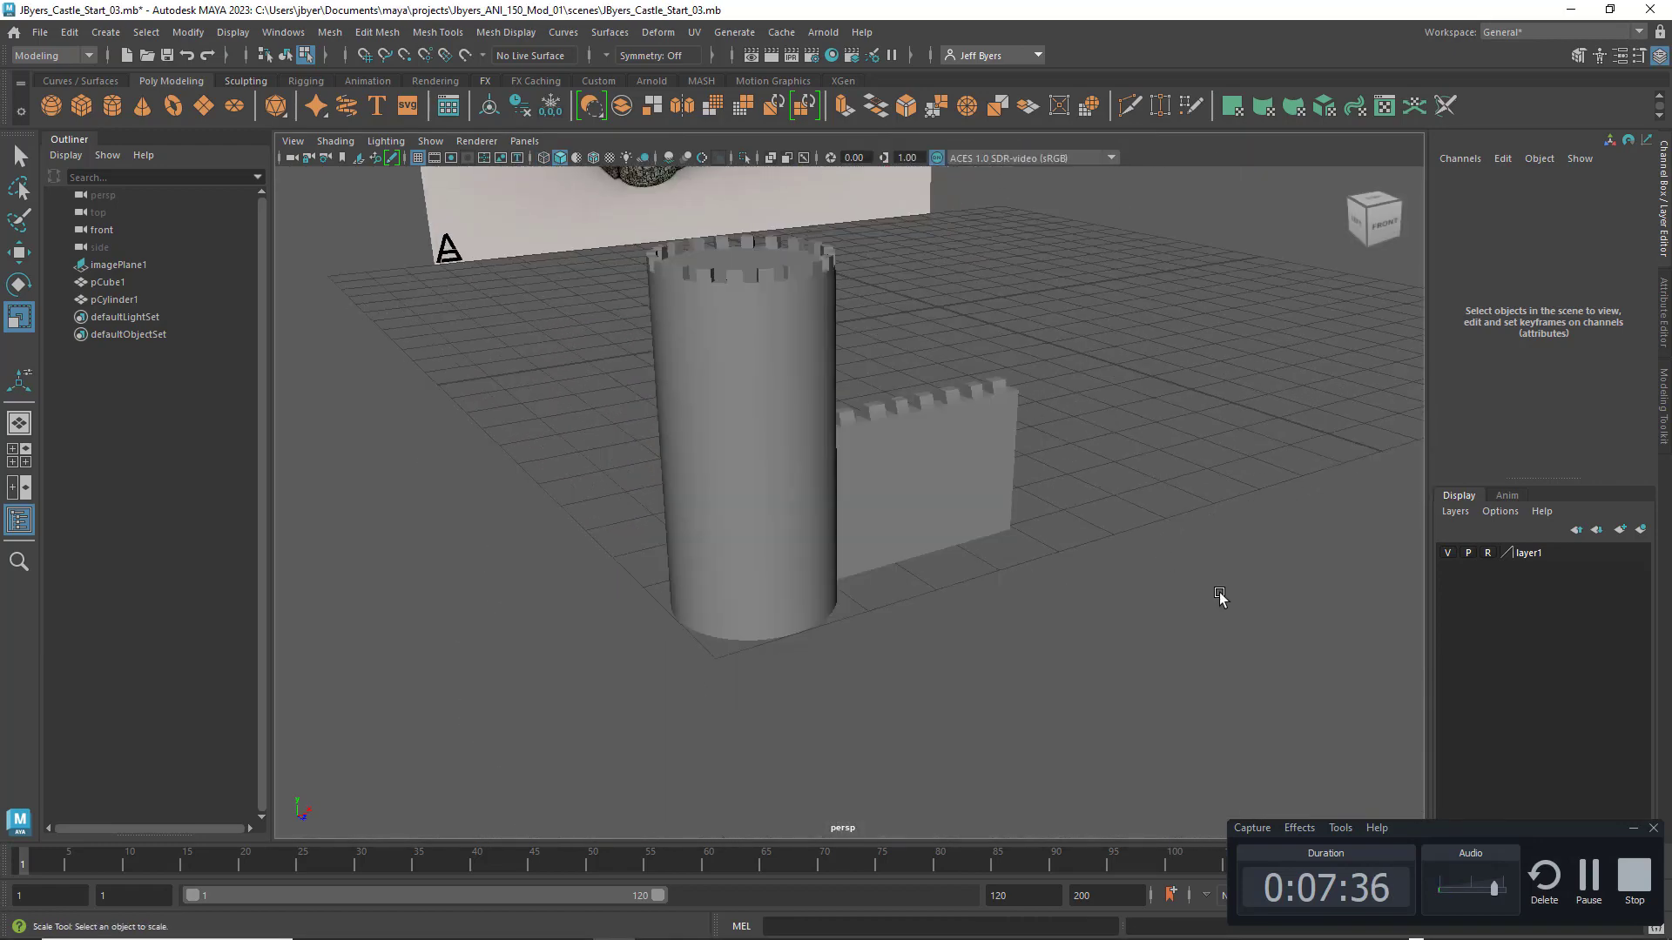
Step: Create a polygon cube and move it near the wall's free end, to about -5.852 in Translate X and 9.12 in Translate Z
{"action": "scroll", "coordinate": [1219, 592], "scroll_direction": "down", "scroll_amount": 8}
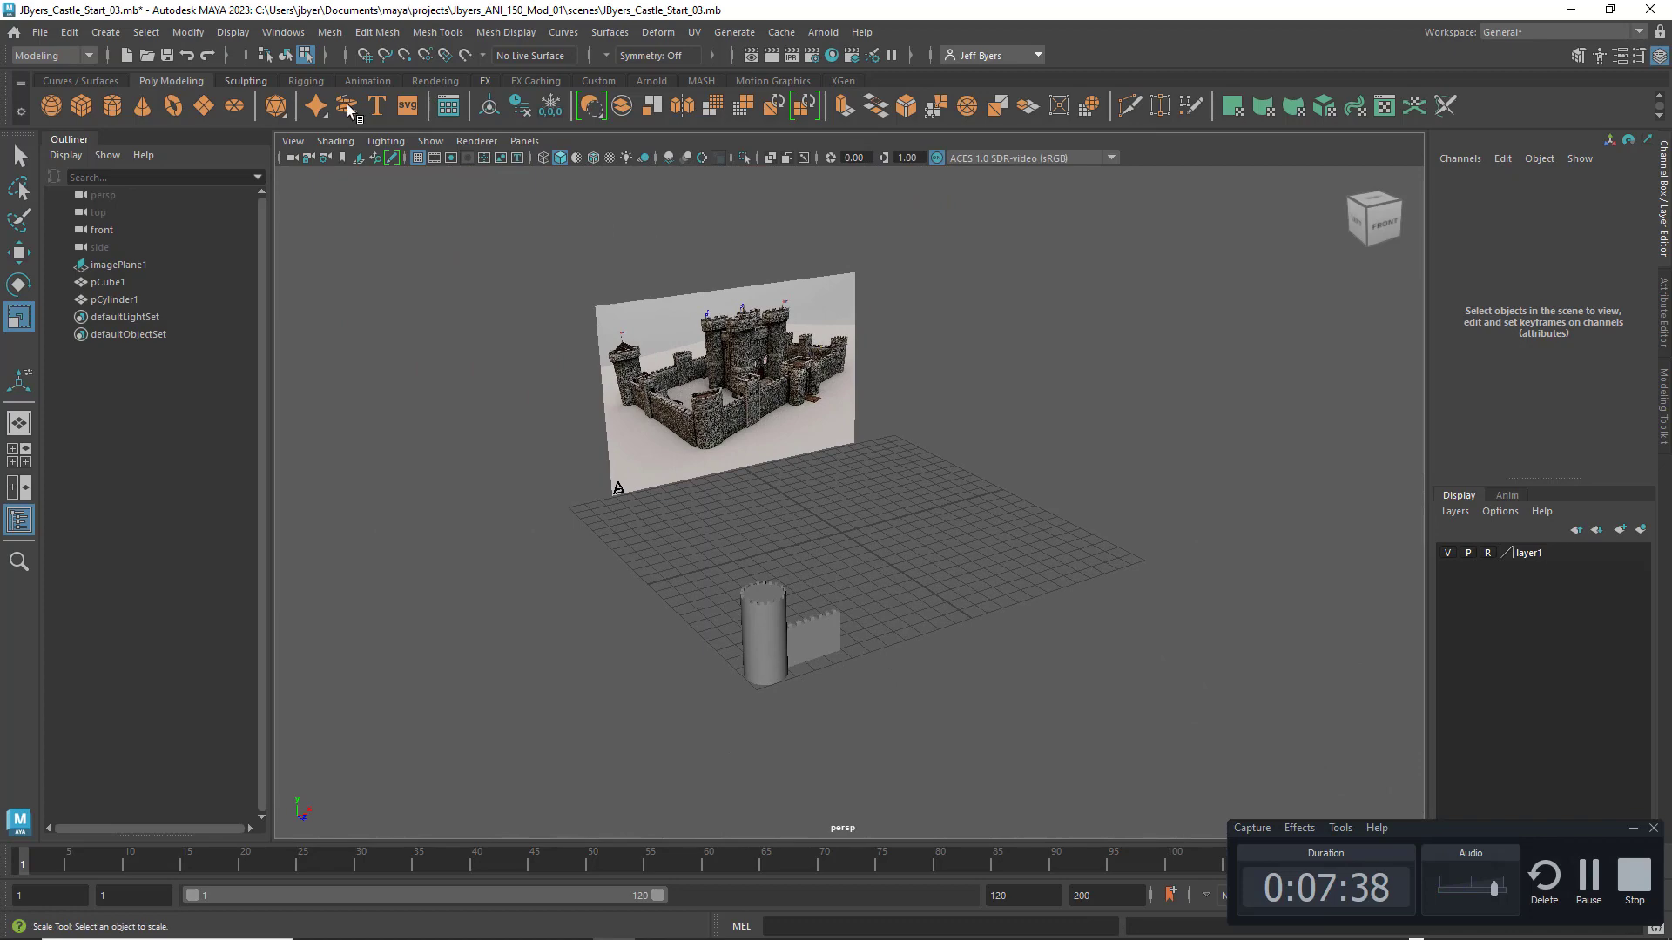
{"action": "left_click", "coordinate": [81, 106]}
{"action": "scroll", "coordinate": [922, 674], "scroll_direction": "up", "scroll_amount": 3}
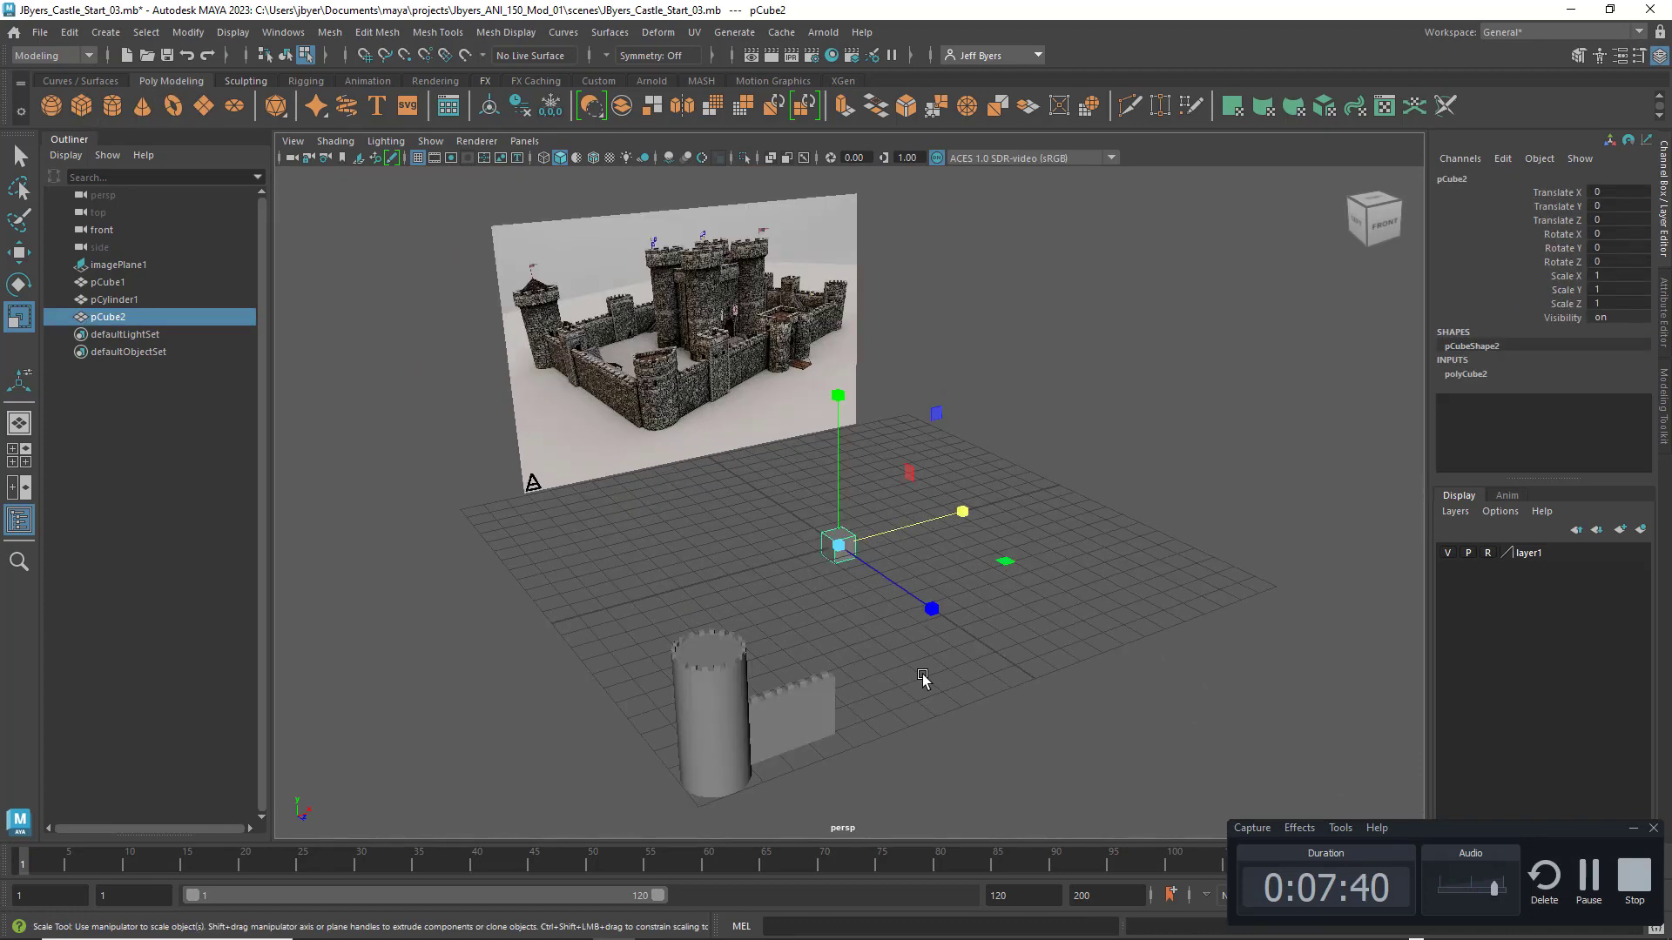
{"action": "scroll", "coordinate": [922, 674], "scroll_direction": "up", "scroll_amount": 2}
{"action": "scroll", "coordinate": [912, 666], "scroll_direction": "down", "scroll_amount": 2}
{"action": "key", "text": "w"}
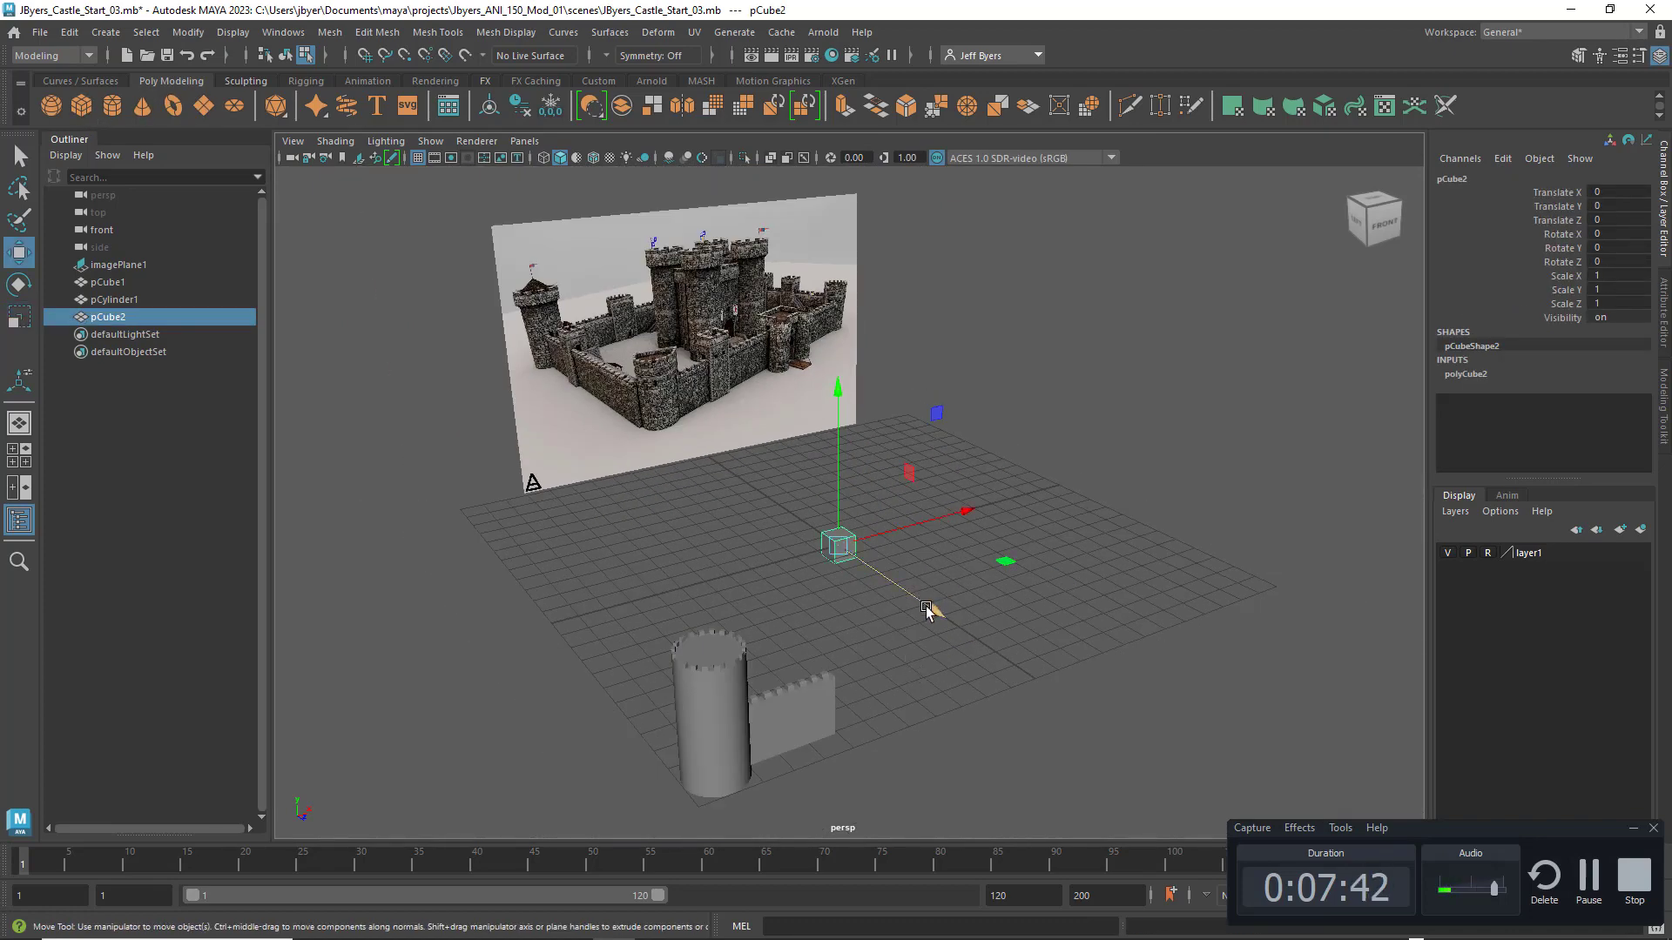
{"action": "left_click_drag", "start_coordinate": [925, 608], "coordinate": [953, 665]}
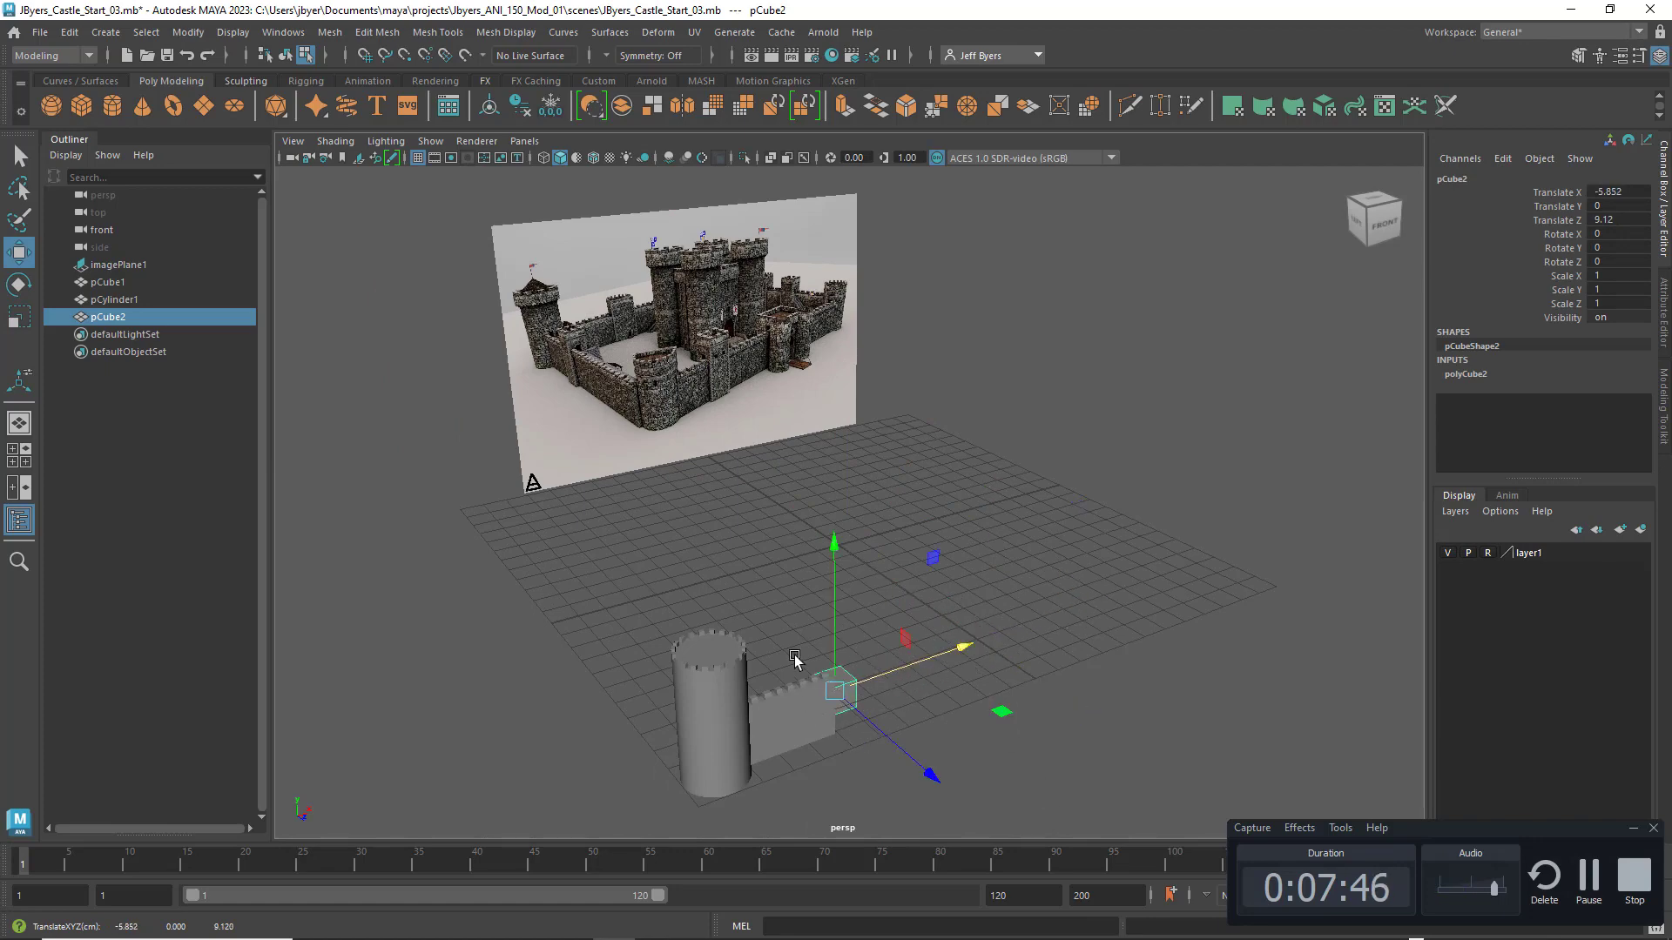
Step: Scale the cube uniformly to about 1.438 and fit it against the wall's end in the top view, at about X -6.363 and Z 10.987
{"action": "key", "text": "space"}
{"action": "key", "text": "space"}
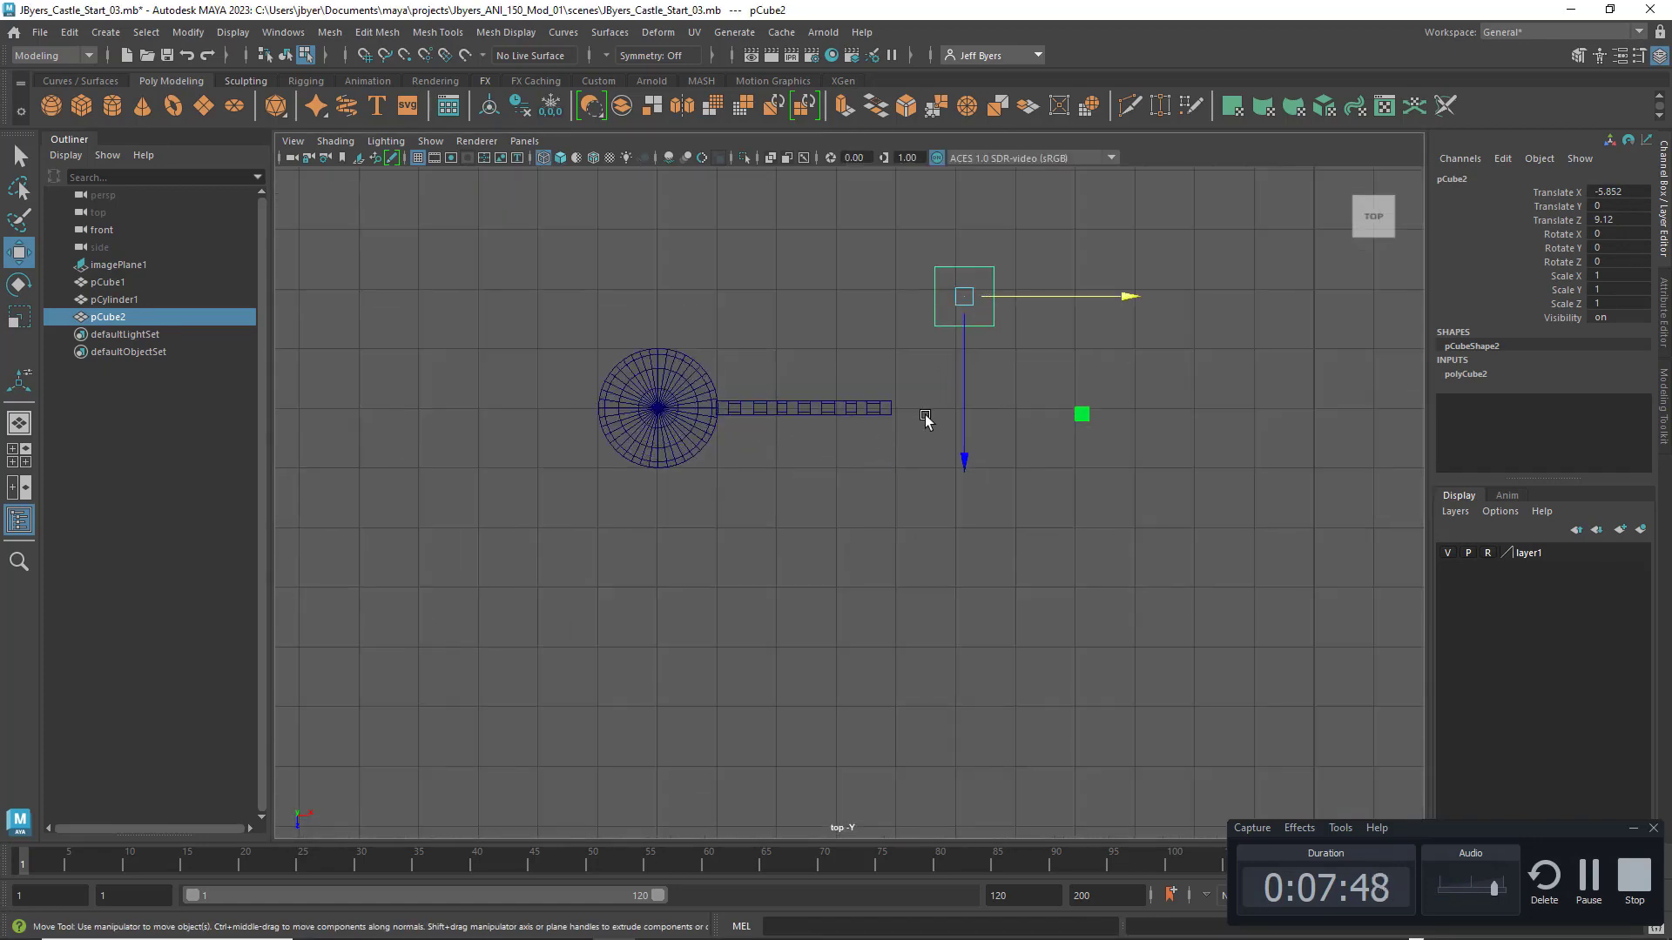
{"action": "middle_click_drag", "start_coordinate": [926, 420], "coordinate": [836, 599], "text": "alt"}
{"action": "left_click_drag", "start_coordinate": [874, 578], "coordinate": [868, 682]}
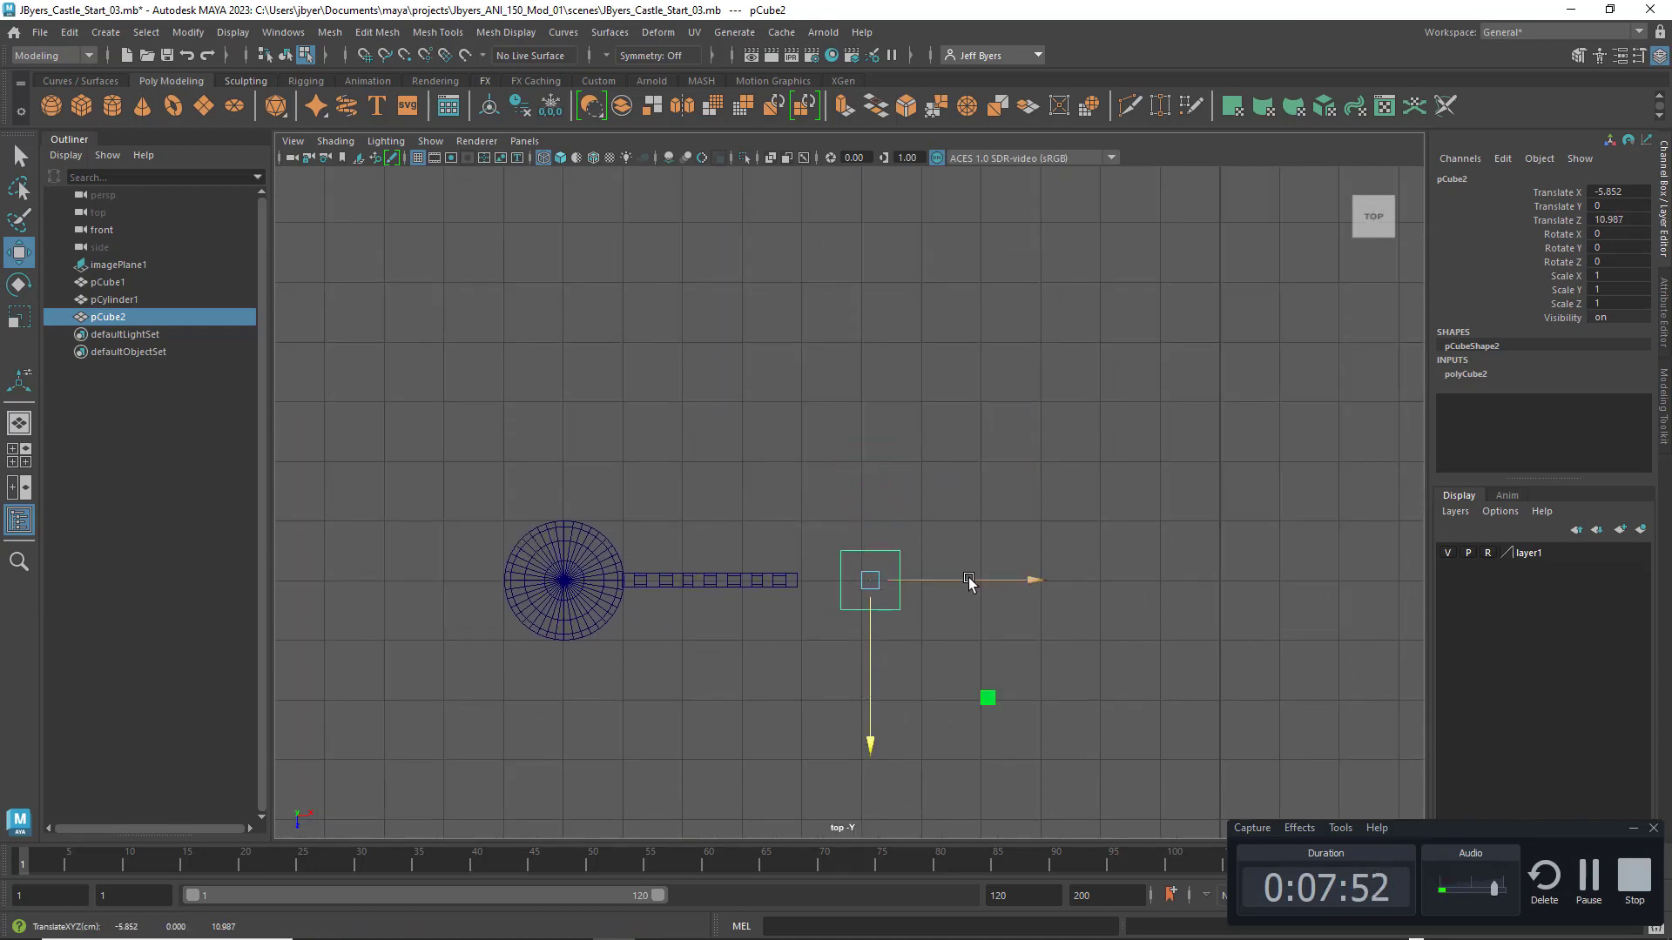
{"action": "left_click_drag", "start_coordinate": [968, 577], "coordinate": [925, 615]}
{"action": "key", "text": "r"}
{"action": "key", "text": "w"}
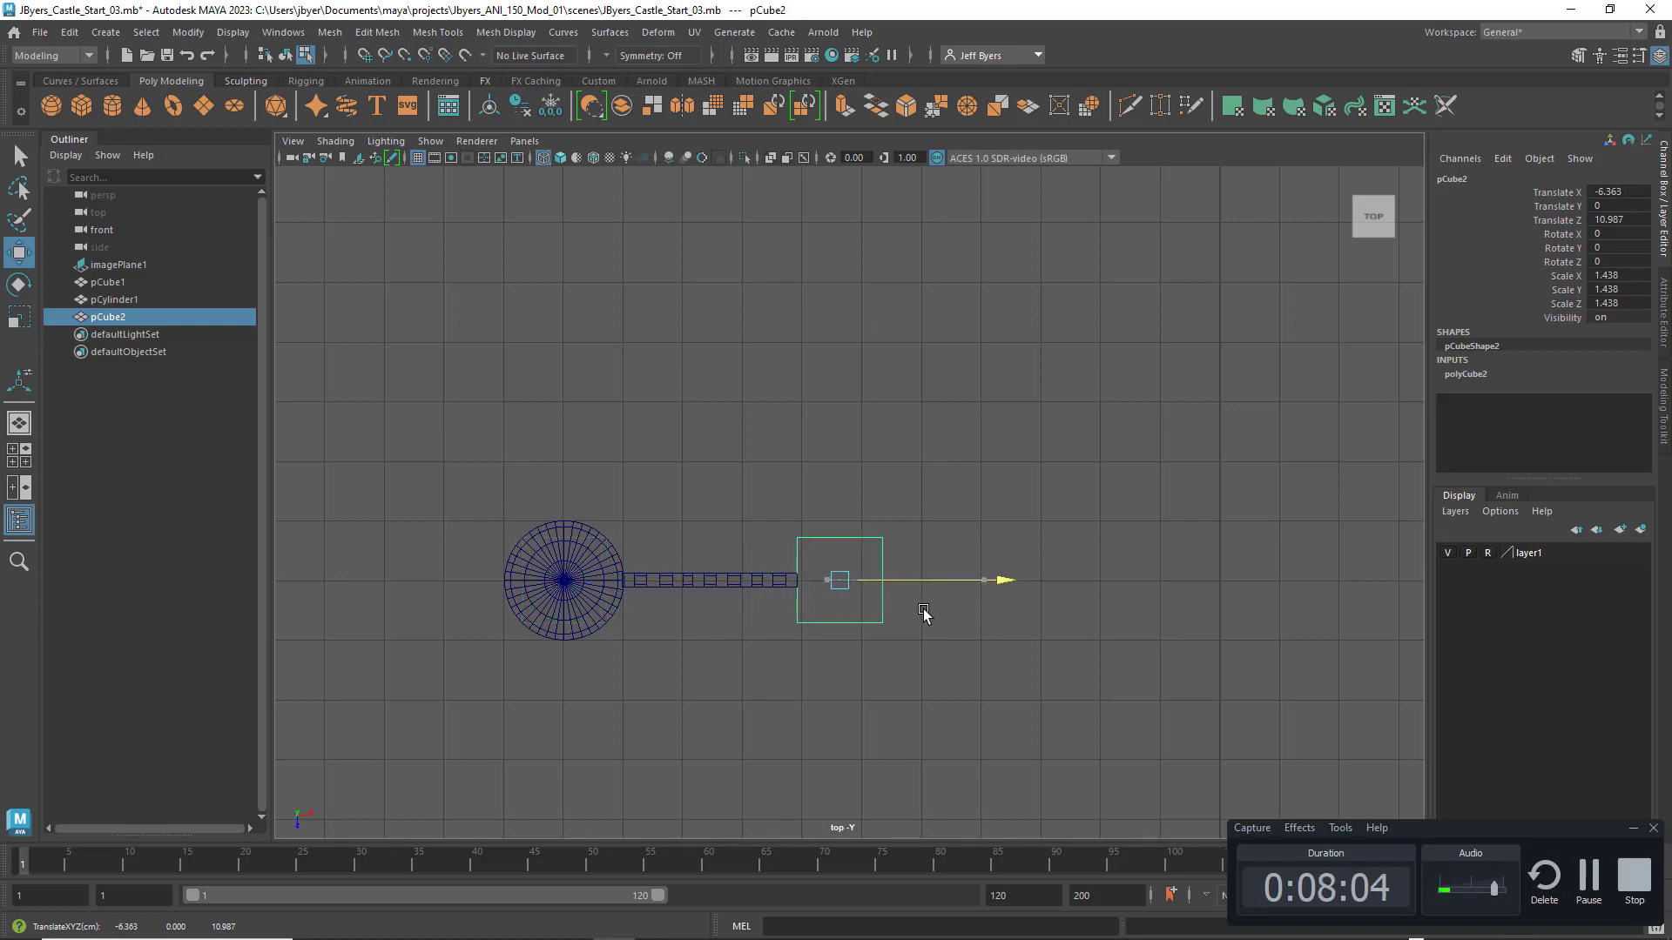
Step: Examine the height and battlements of the reference image's square tower relative to its adjoining walls
{"action": "key", "text": "space"}
{"action": "key", "text": "space"}
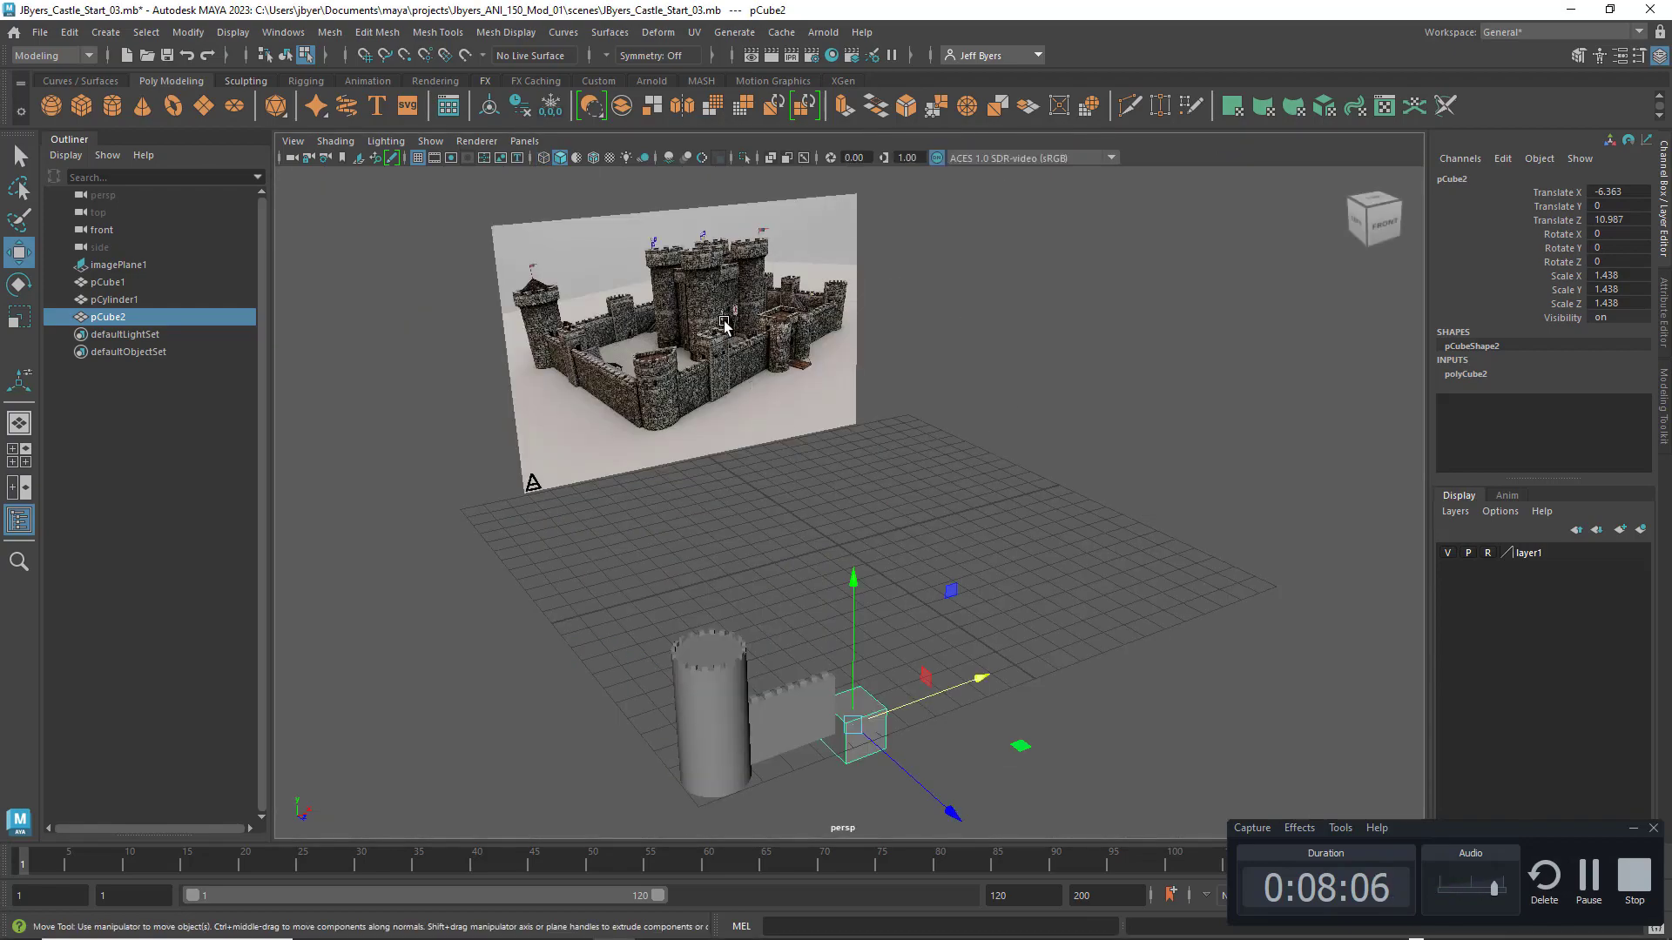
{"action": "scroll", "coordinate": [709, 353], "scroll_direction": "up", "scroll_amount": 4}
{"action": "middle_click_drag", "start_coordinate": [734, 370], "coordinate": [978, 634], "text": "alt"}
{"action": "scroll", "coordinate": [918, 522], "scroll_direction": "up", "scroll_amount": 4}
{"action": "middle_click_drag", "start_coordinate": [907, 505], "coordinate": [843, 635], "text": "alt"}
{"action": "scroll", "coordinate": [842, 634], "scroll_direction": "up", "scroll_amount": 3}
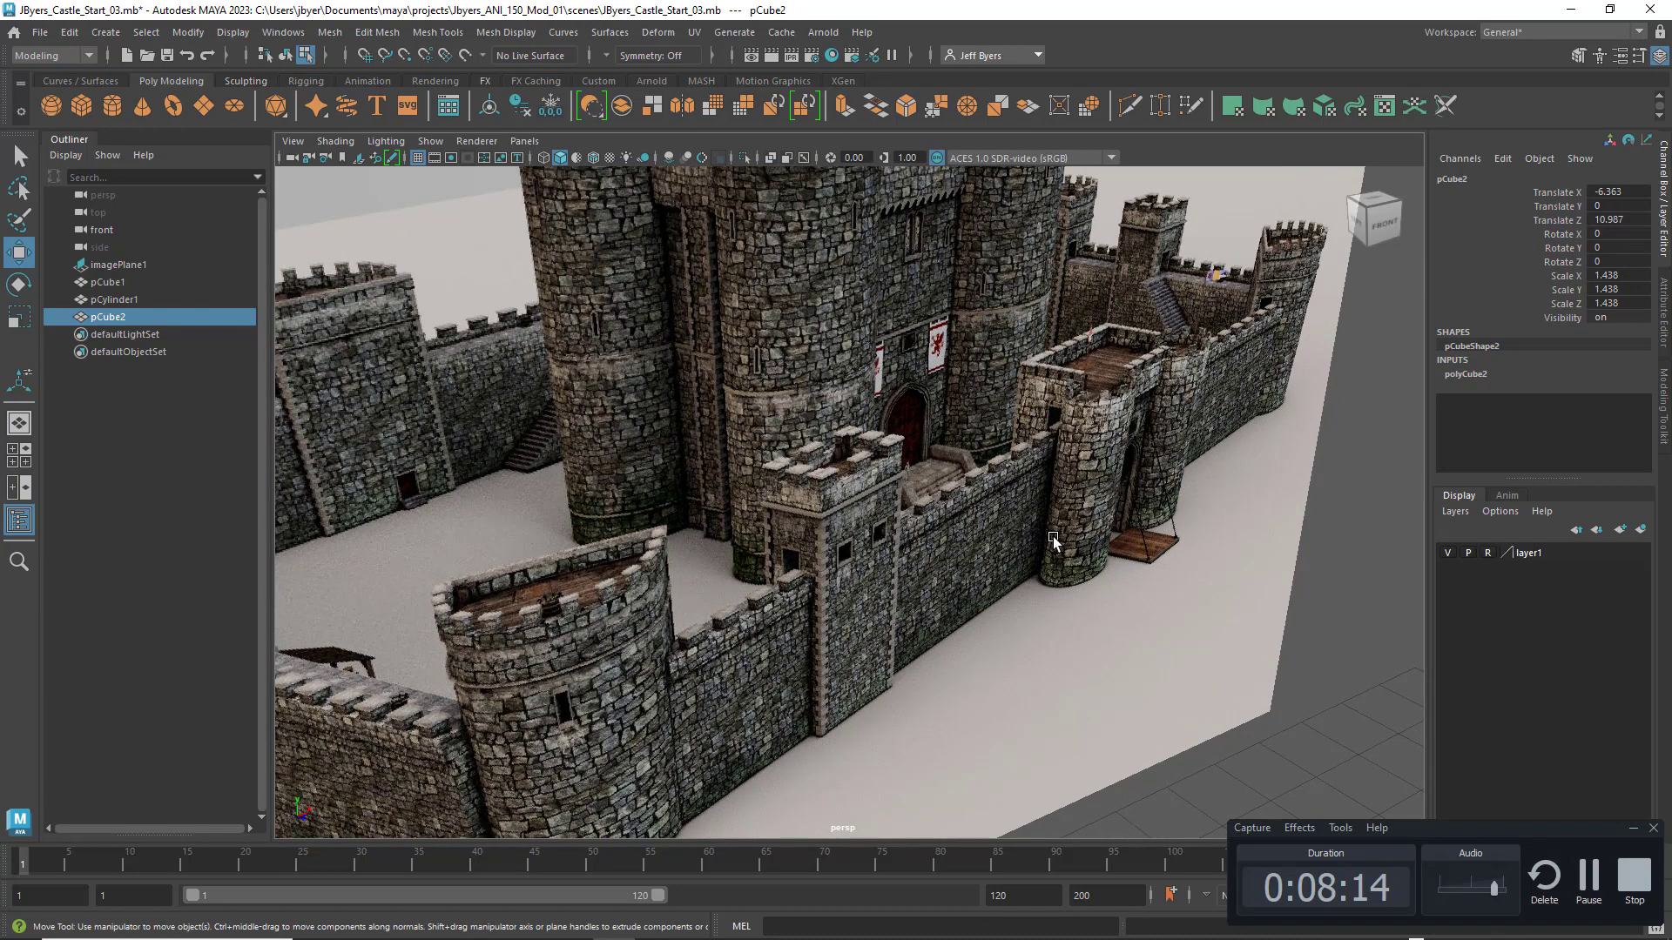
Step: Raise the cube in the front view to about 0.732 in Translate Y so its base lines up with the wall's base
{"action": "key", "text": "space"}
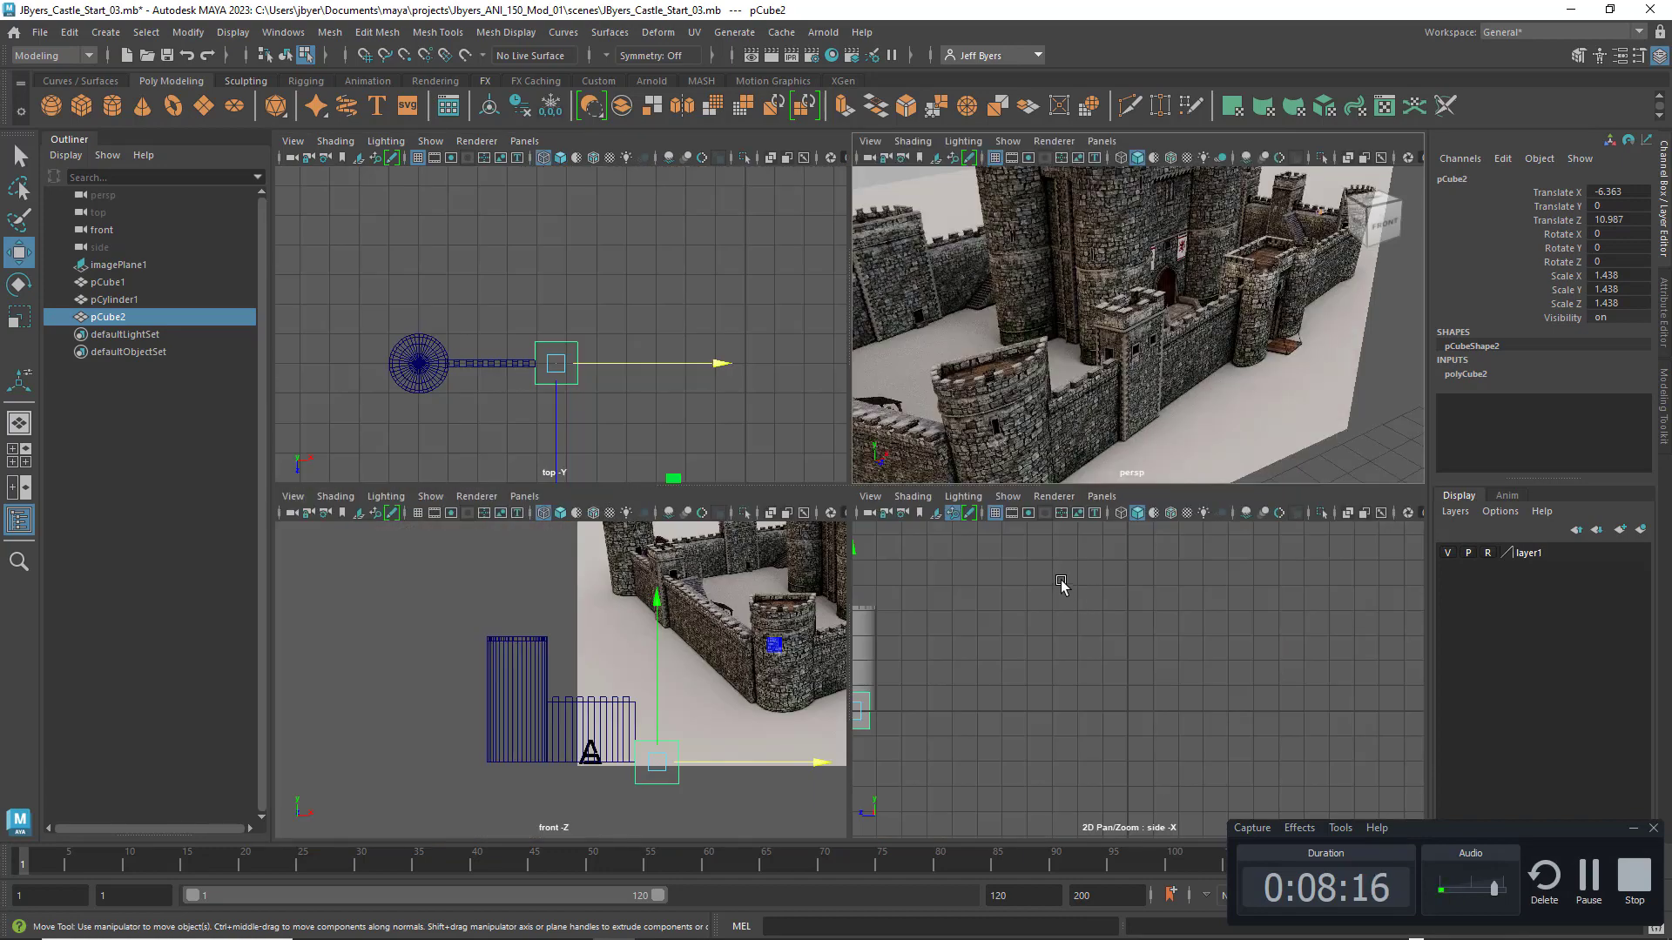
{"action": "key", "text": "space"}
{"action": "key", "text": "space"}
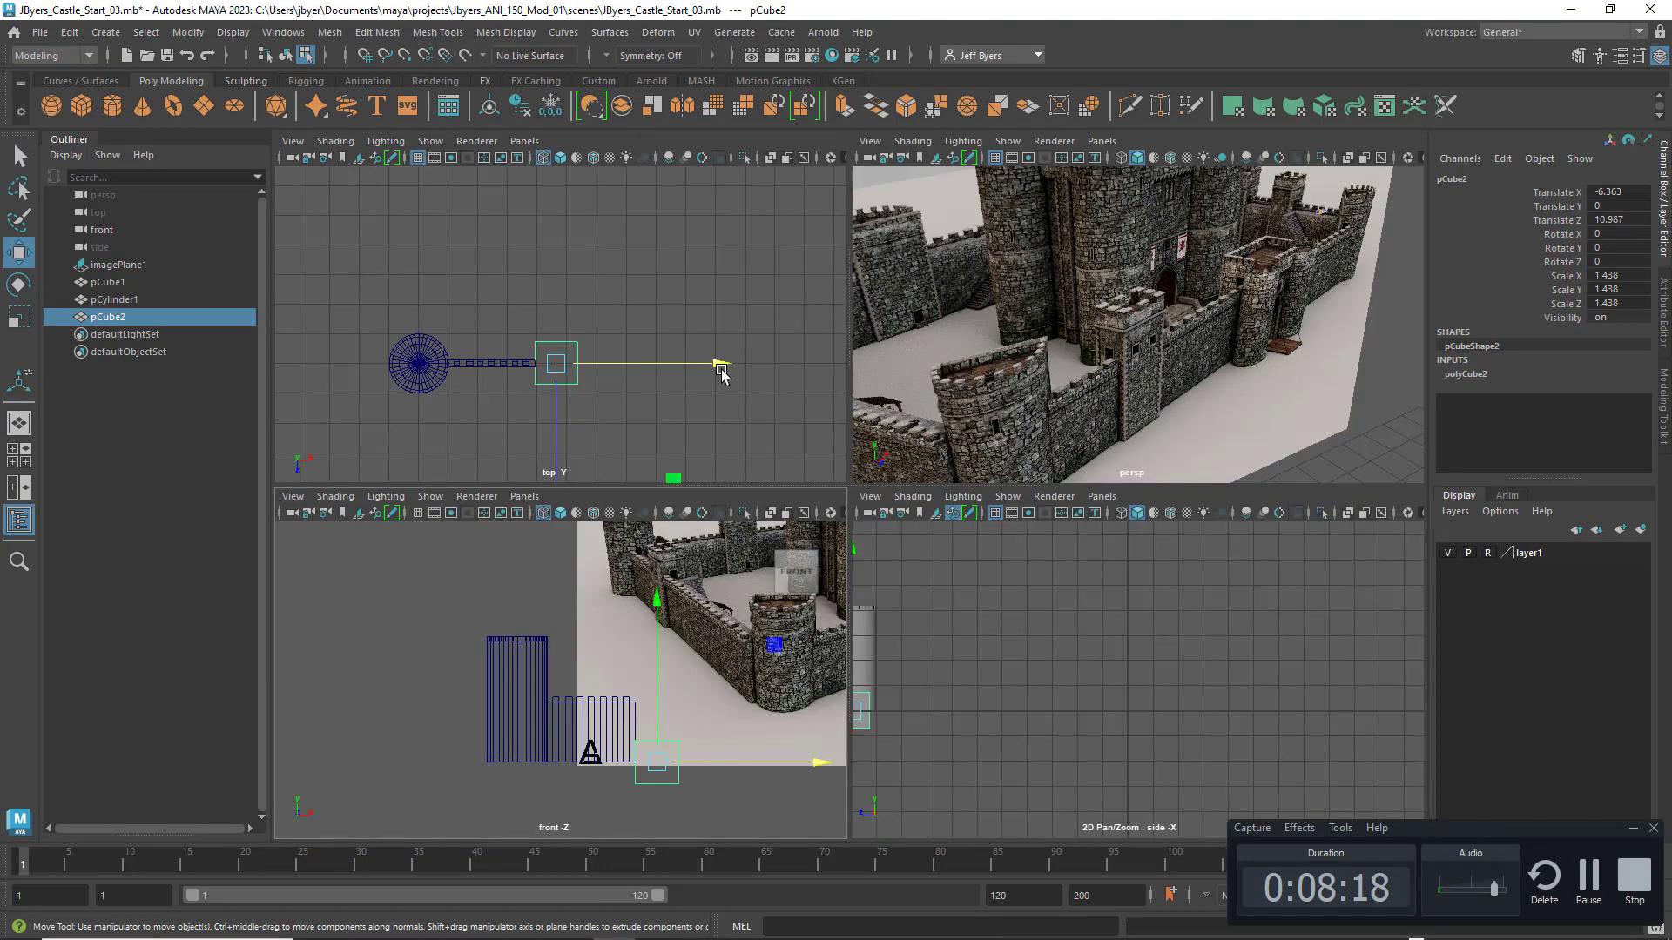
{"action": "key", "text": "space"}
{"action": "key", "text": "space"}
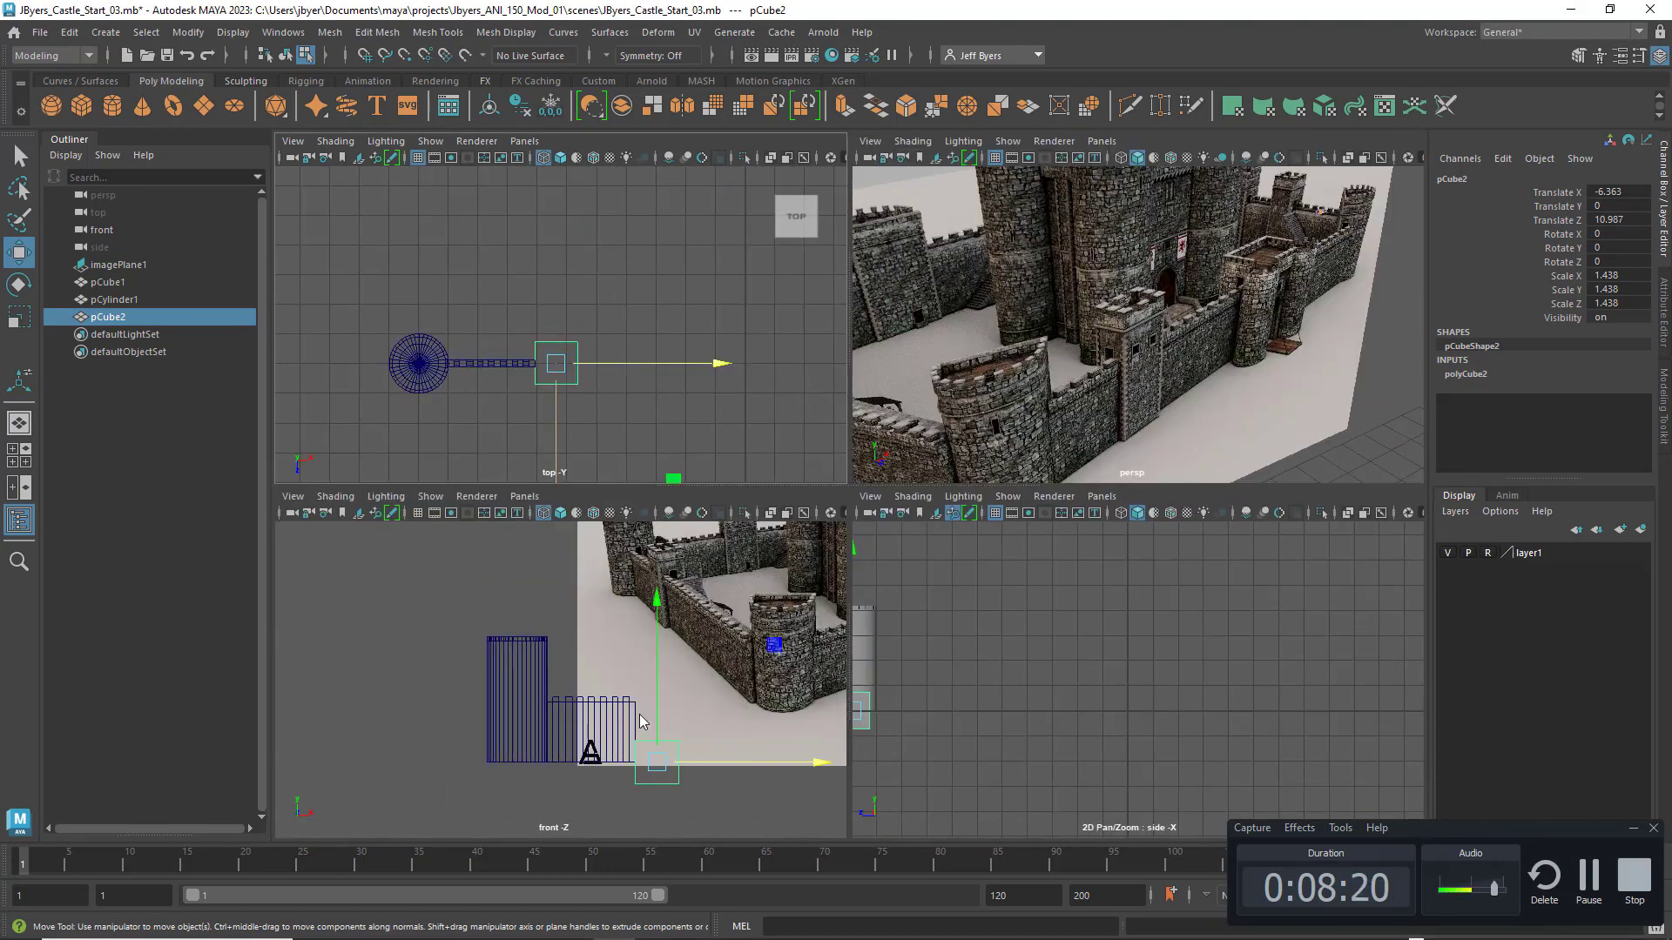
{"action": "key", "text": "space"}
{"action": "left_click_drag", "start_coordinate": [1044, 496], "coordinate": [1042, 466]}
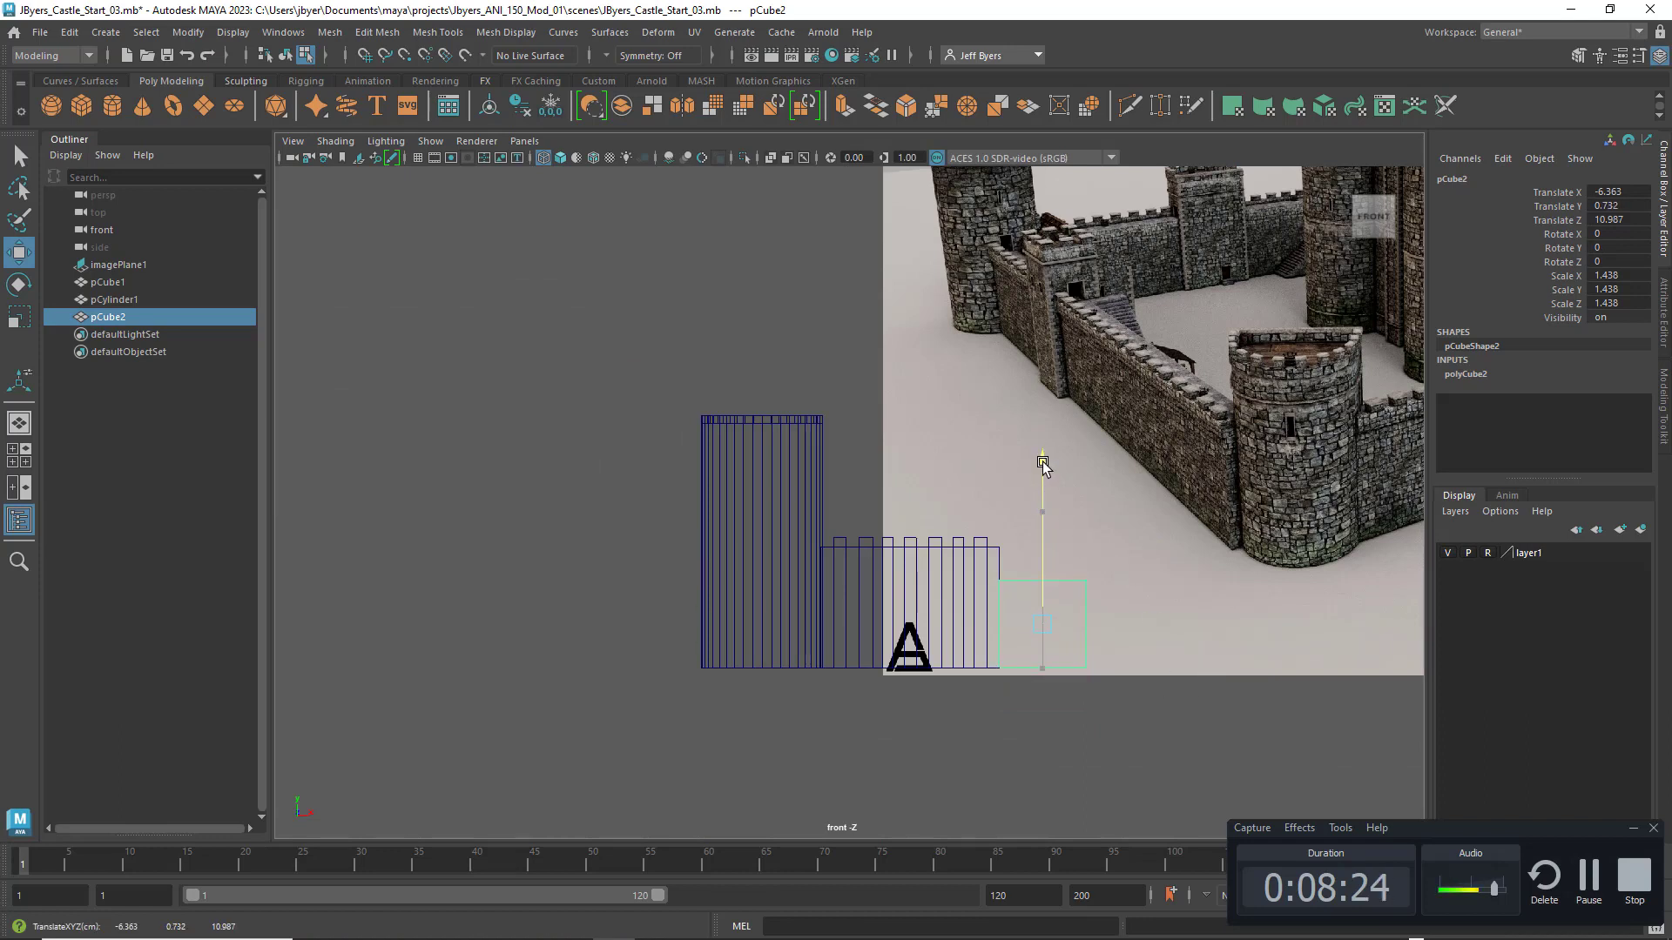
Step: Raise the cube's top vertices in the front view to slightly below the round tower's top, and return to object selection
{"action": "right_click_drag", "start_coordinate": [1094, 449], "coordinate": [1022, 459]}
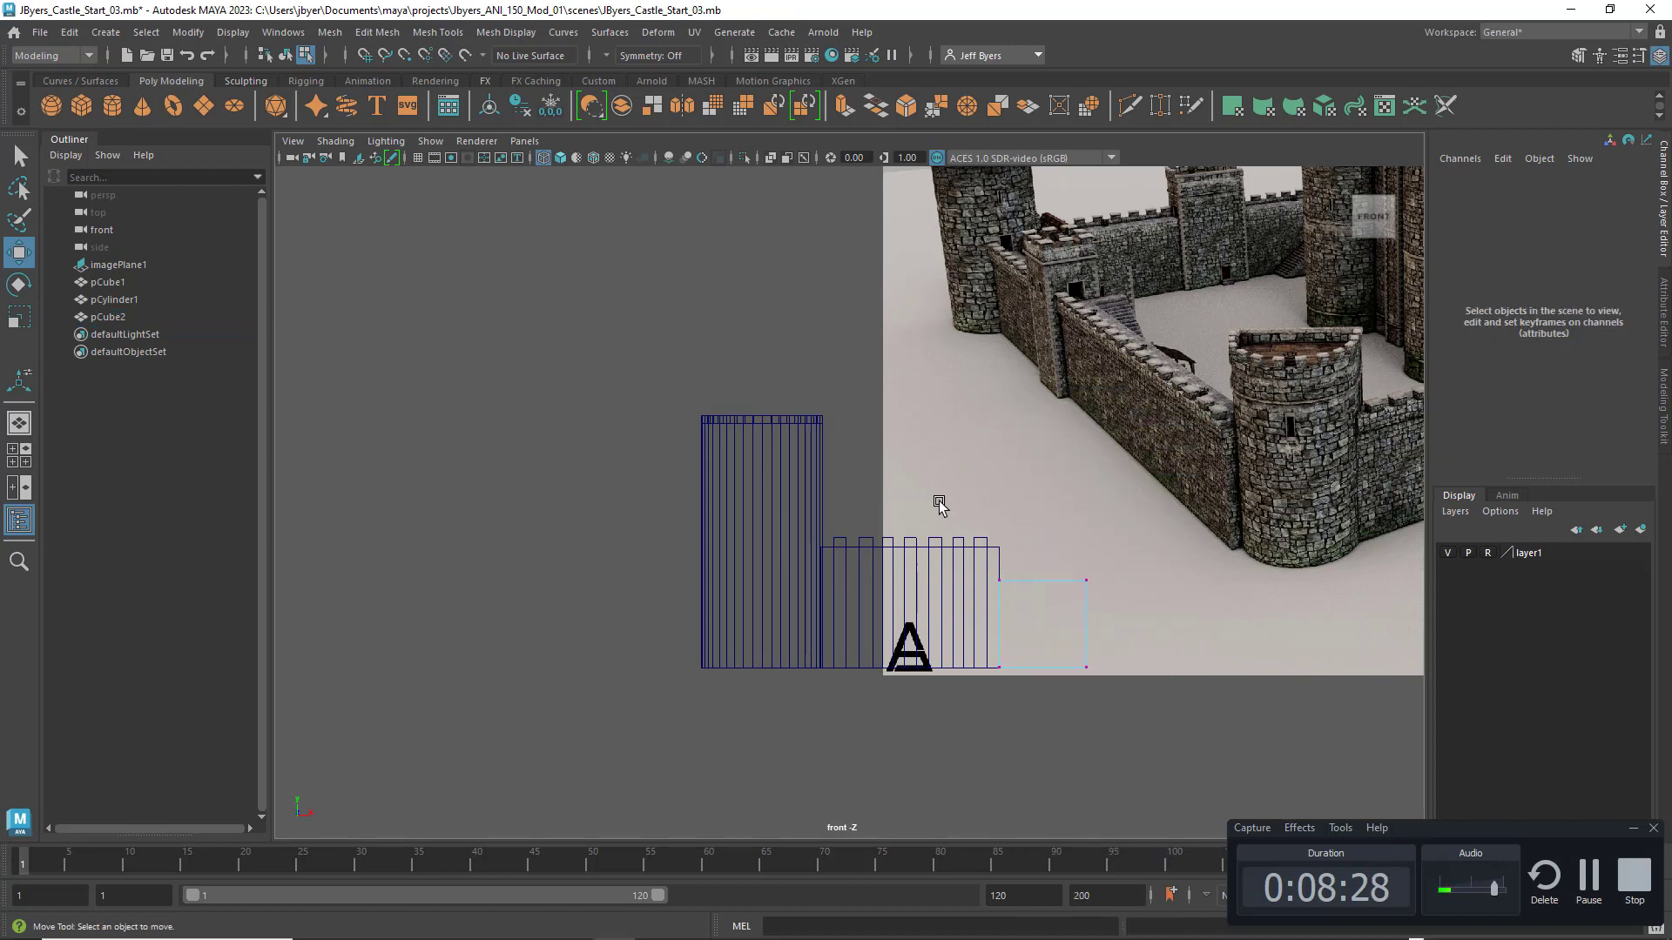
{"action": "left_click_drag", "start_coordinate": [939, 502], "coordinate": [1153, 602]}
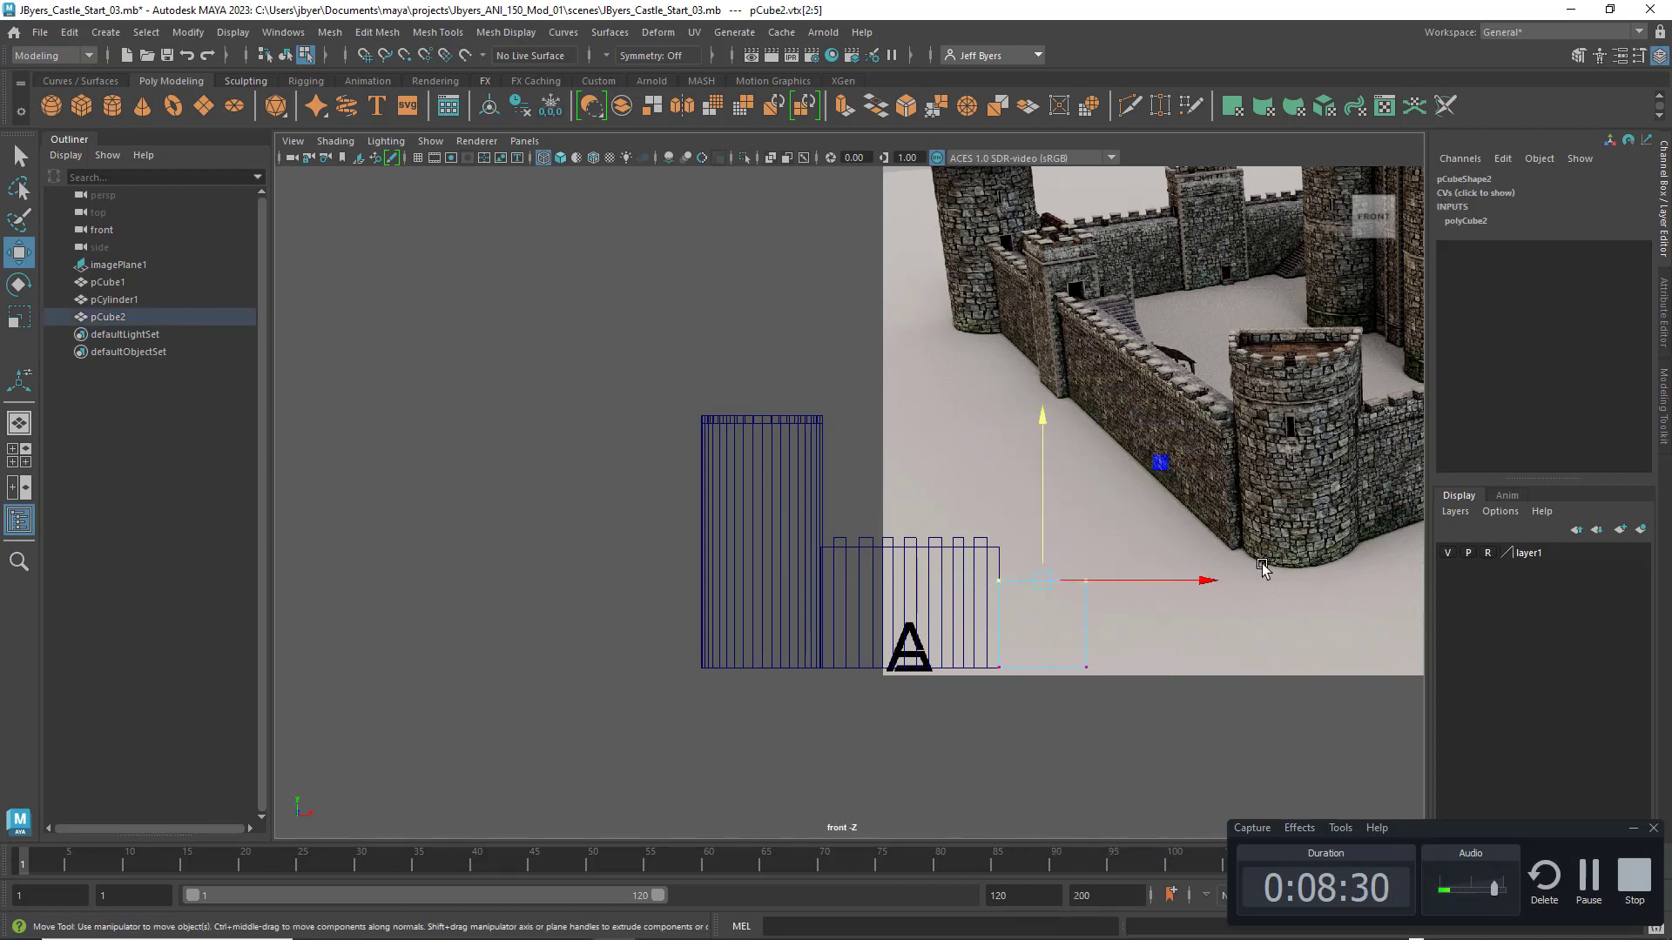
{"action": "left_click_drag", "start_coordinate": [1046, 424], "coordinate": [1052, 292]}
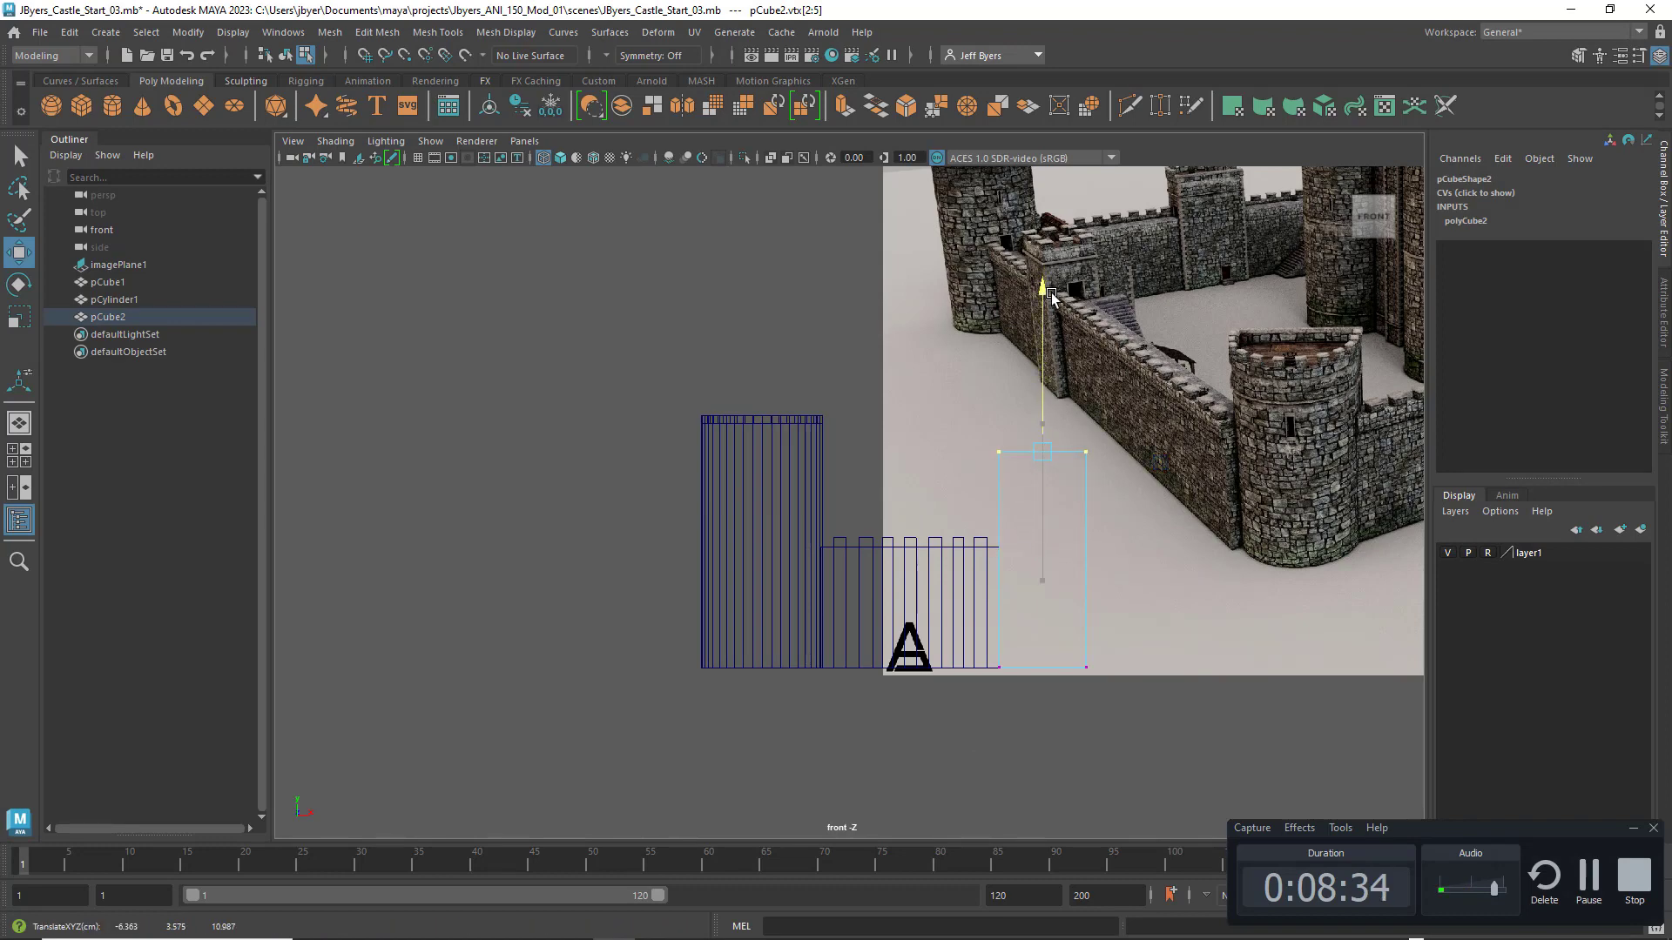
{"action": "middle_click_drag", "start_coordinate": [1287, 451], "coordinate": [852, 468], "text": "alt"}
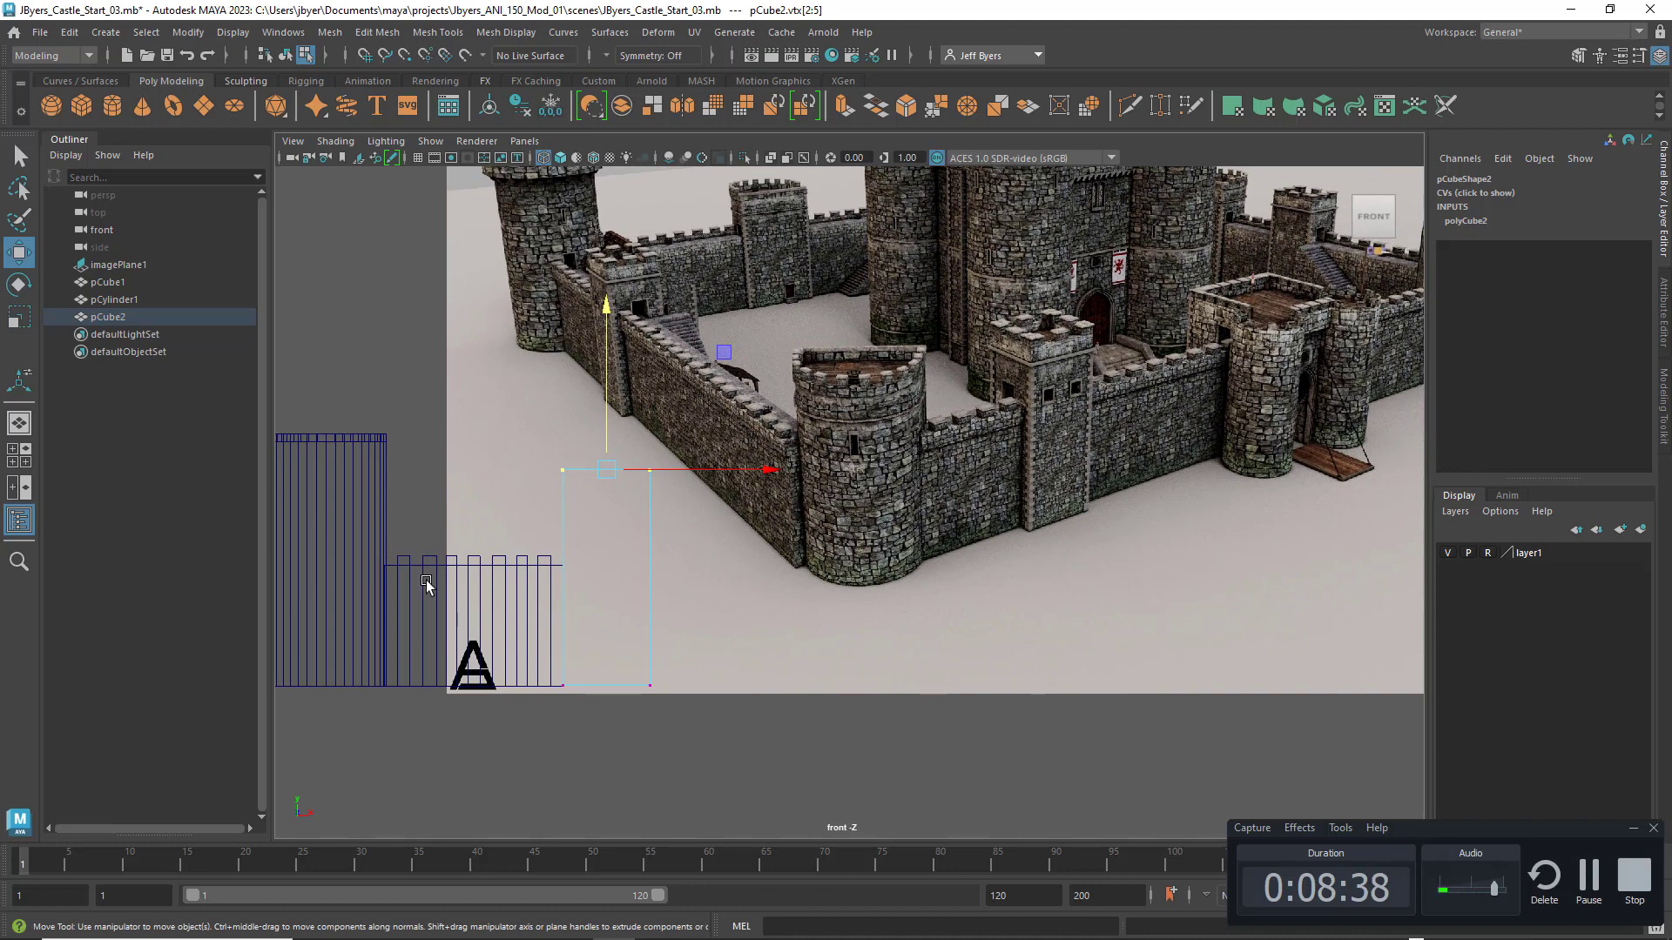
{"action": "middle_click_drag", "start_coordinate": [407, 616], "coordinate": [622, 629], "text": "alt"}
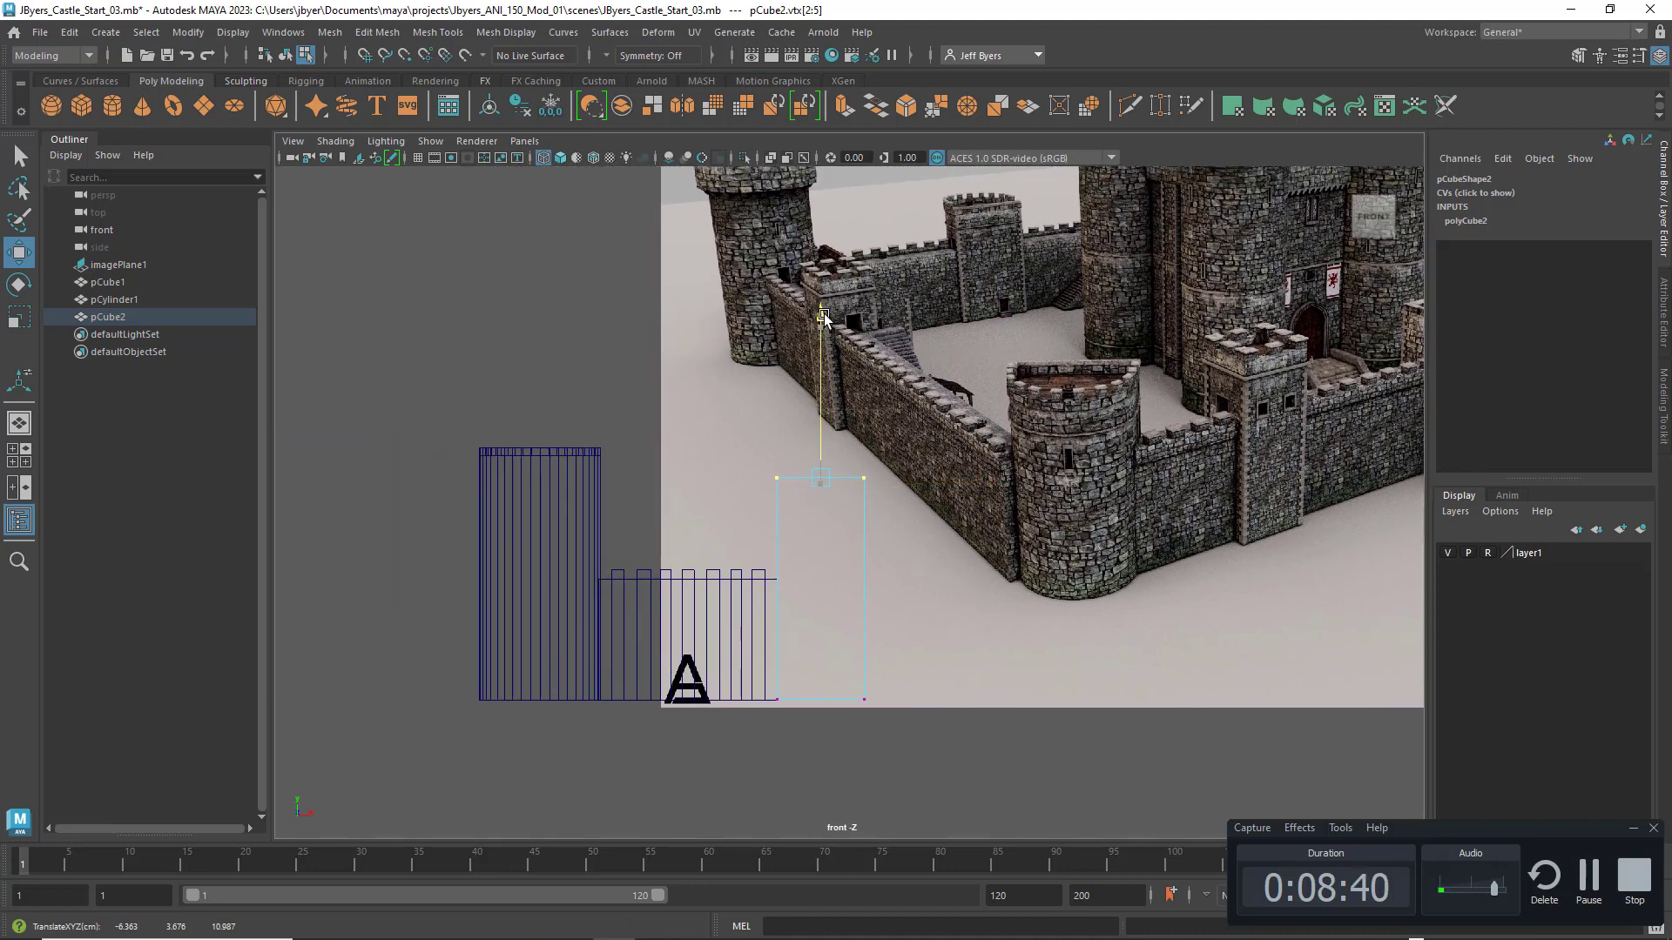
{"action": "left_click_drag", "start_coordinate": [823, 317], "coordinate": [828, 332]}
{"action": "left_click_drag", "start_coordinate": [829, 329], "coordinate": [832, 335]}
{"action": "right_click_drag", "start_coordinate": [863, 547], "coordinate": [864, 527]}
Step: Compare the square tower's proportions and placement with the reference image in the top and perspective views
{"action": "key", "text": "space"}
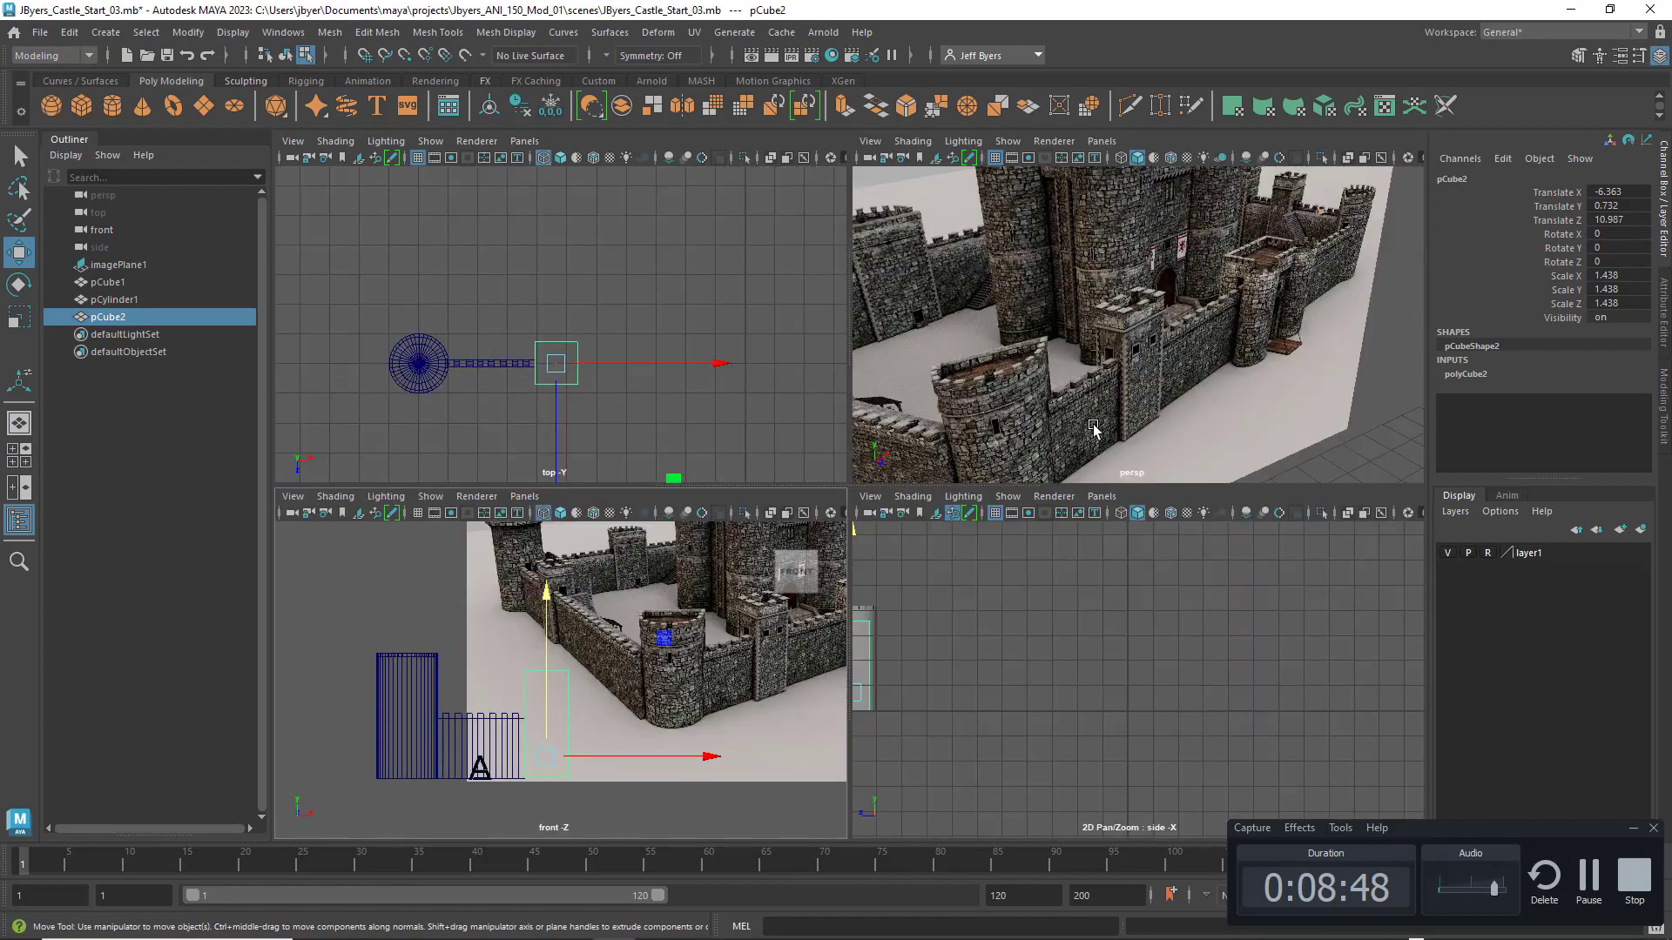
{"action": "key", "text": "space"}
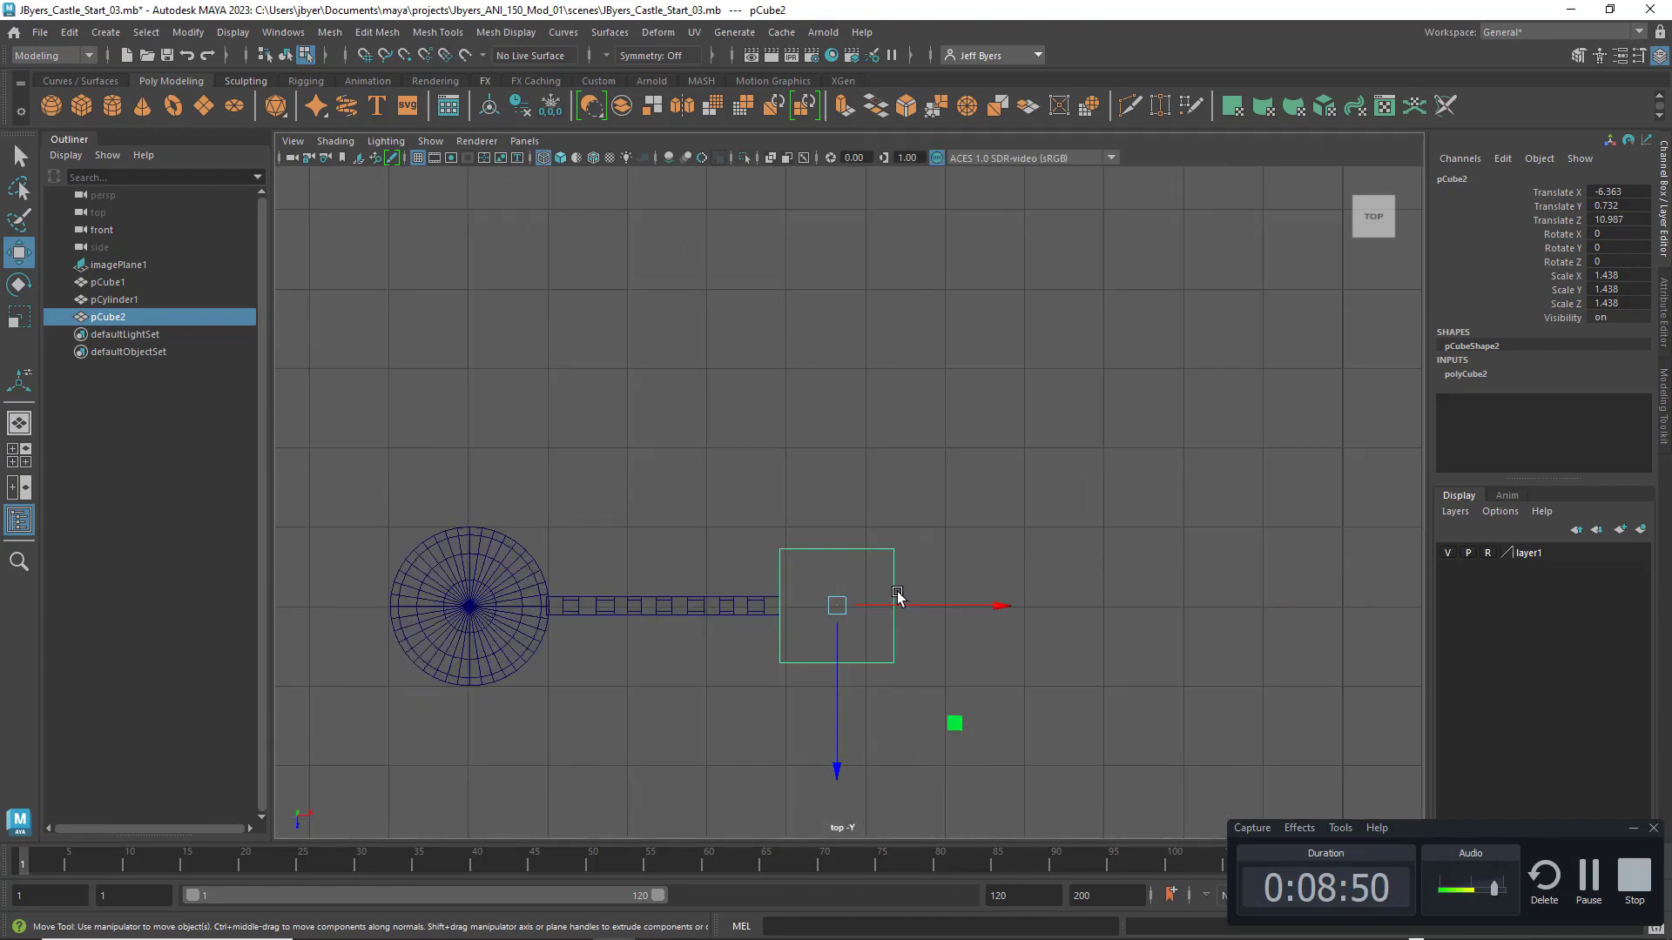
{"action": "key", "text": "space"}
{"action": "key", "text": "space"}
{"action": "scroll", "coordinate": [1034, 655], "scroll_direction": "up", "scroll_amount": 2}
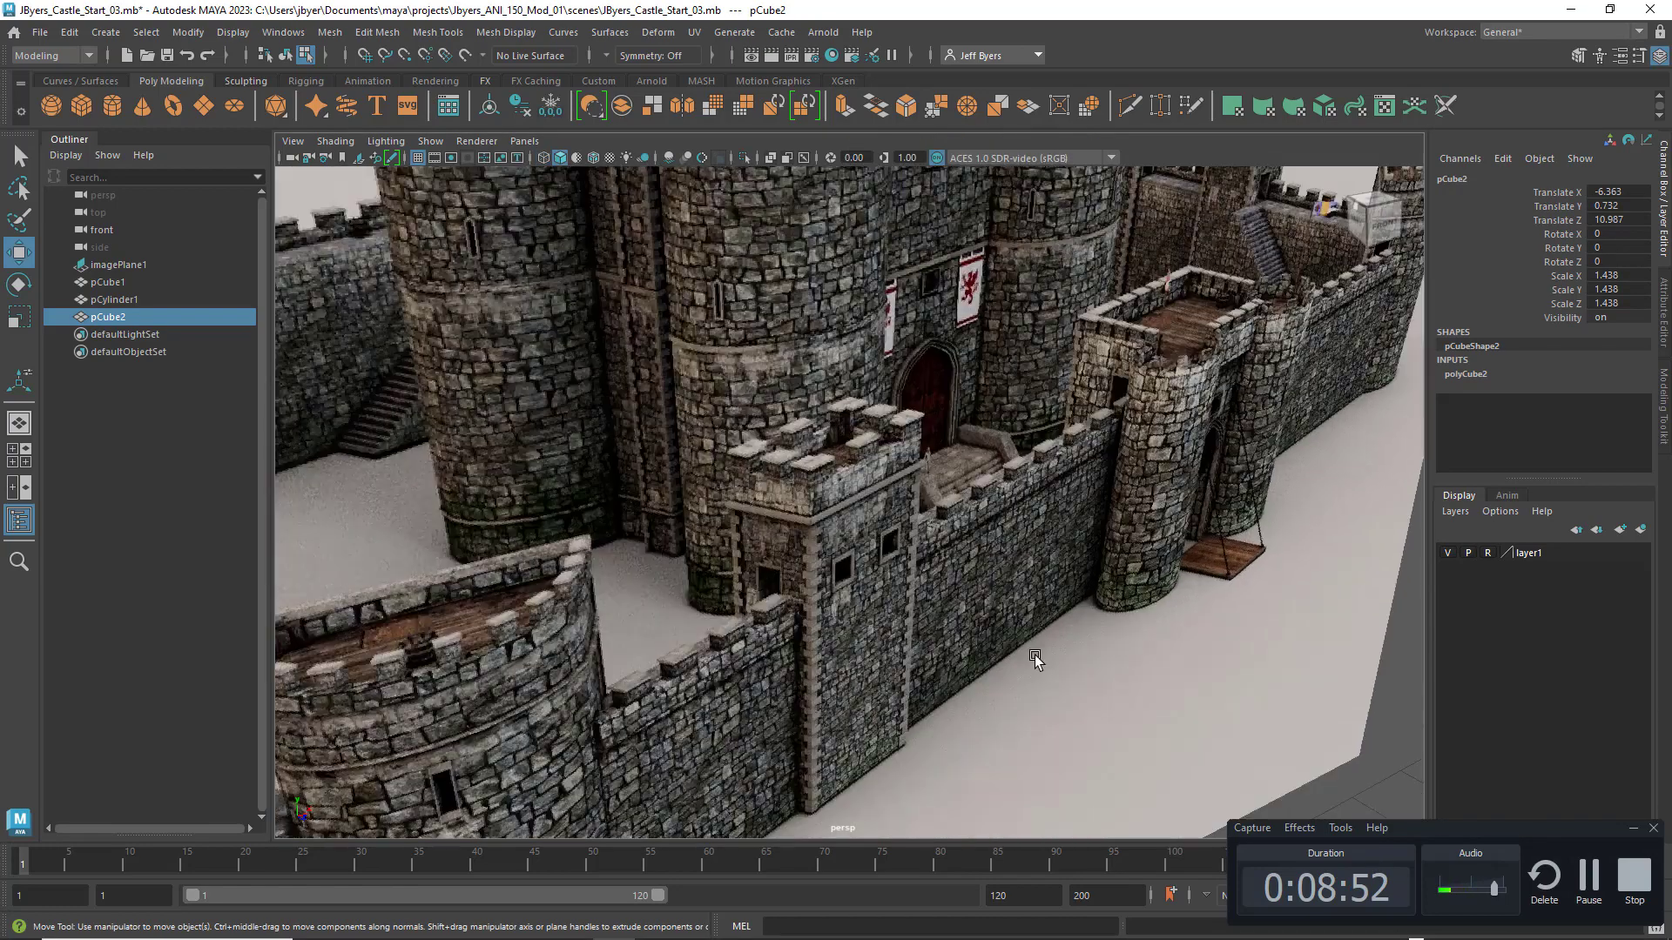
{"action": "scroll", "coordinate": [1023, 653], "scroll_direction": "down", "scroll_amount": 9}
{"action": "scroll", "coordinate": [958, 655], "scroll_direction": "down", "scroll_amount": 2}
{"action": "middle_click_drag", "start_coordinate": [895, 671], "coordinate": [905, 313], "text": "alt"}
{"action": "scroll", "coordinate": [966, 588], "scroll_direction": "up", "scroll_amount": 3}
{"action": "middle_click_drag", "start_coordinate": [968, 586], "coordinate": [179, 402], "text": "alt"}
{"action": "middle_click_drag", "start_coordinate": [682, 549], "coordinate": [1053, 643], "text": "alt"}
Step: Switch the square tower block from vertex to object mode and select the whole block
{"action": "left_click", "coordinate": [841, 593]}
{"action": "middle_click_drag", "start_coordinate": [841, 592], "coordinate": [899, 579], "text": "alt"}
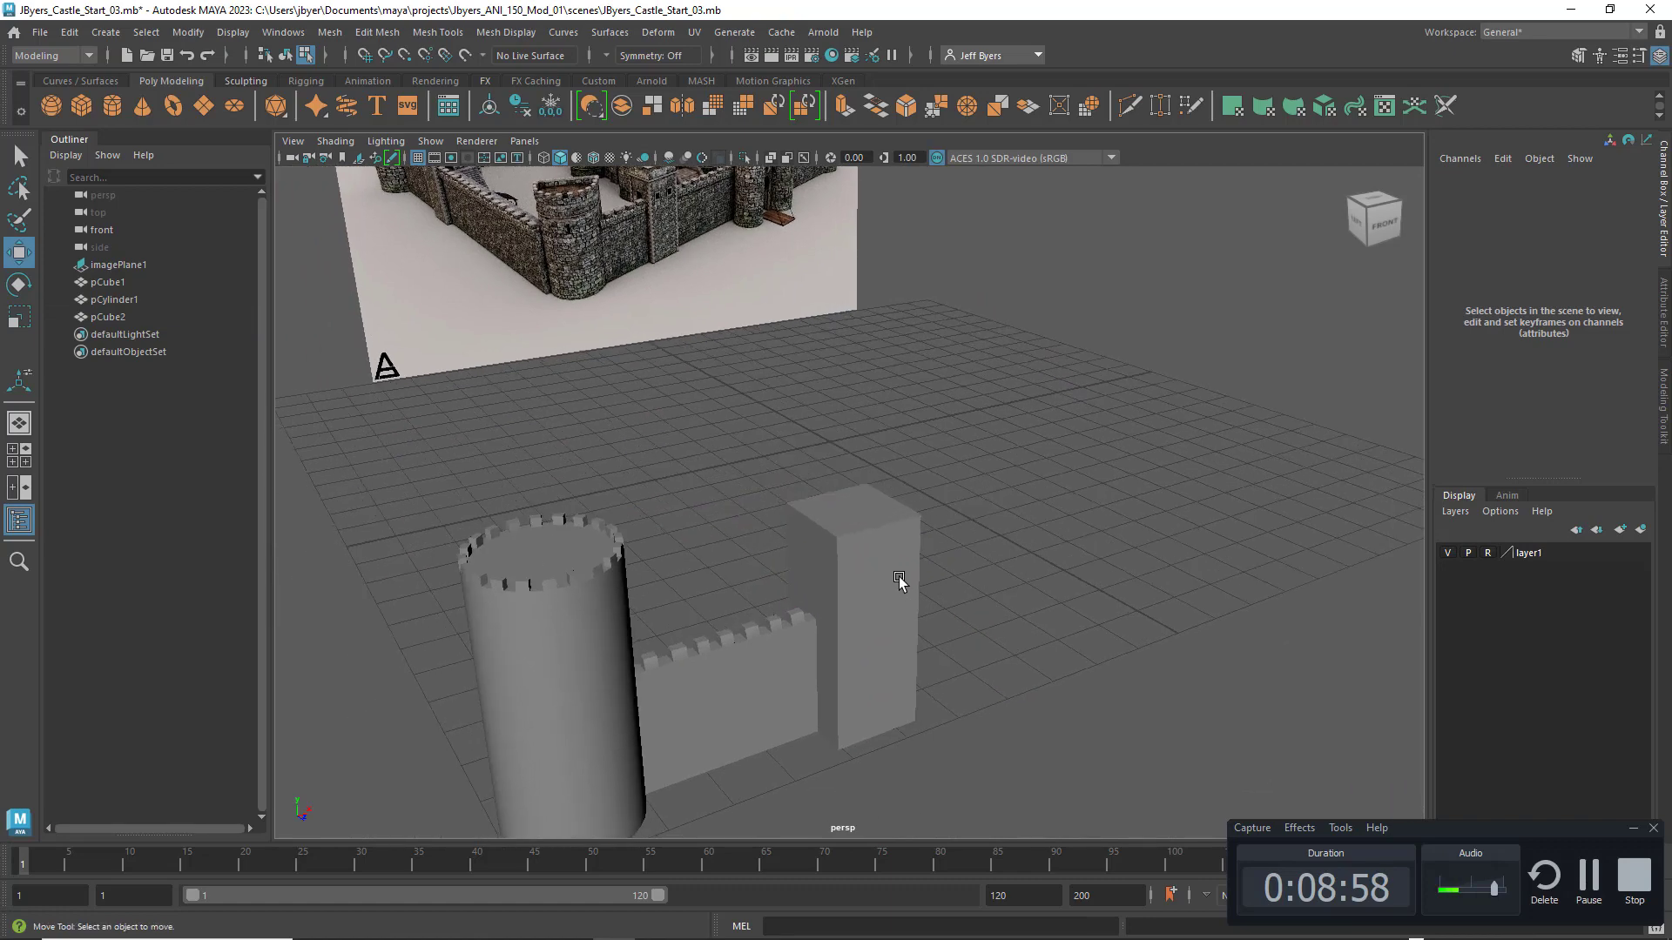
{"action": "right_click_drag", "start_coordinate": [899, 578], "coordinate": [1053, 607], "text": "alt"}
{"action": "middle_click_drag", "start_coordinate": [994, 607], "coordinate": [994, 533], "text": "alt"}
{"action": "left_click", "coordinate": [943, 525]}
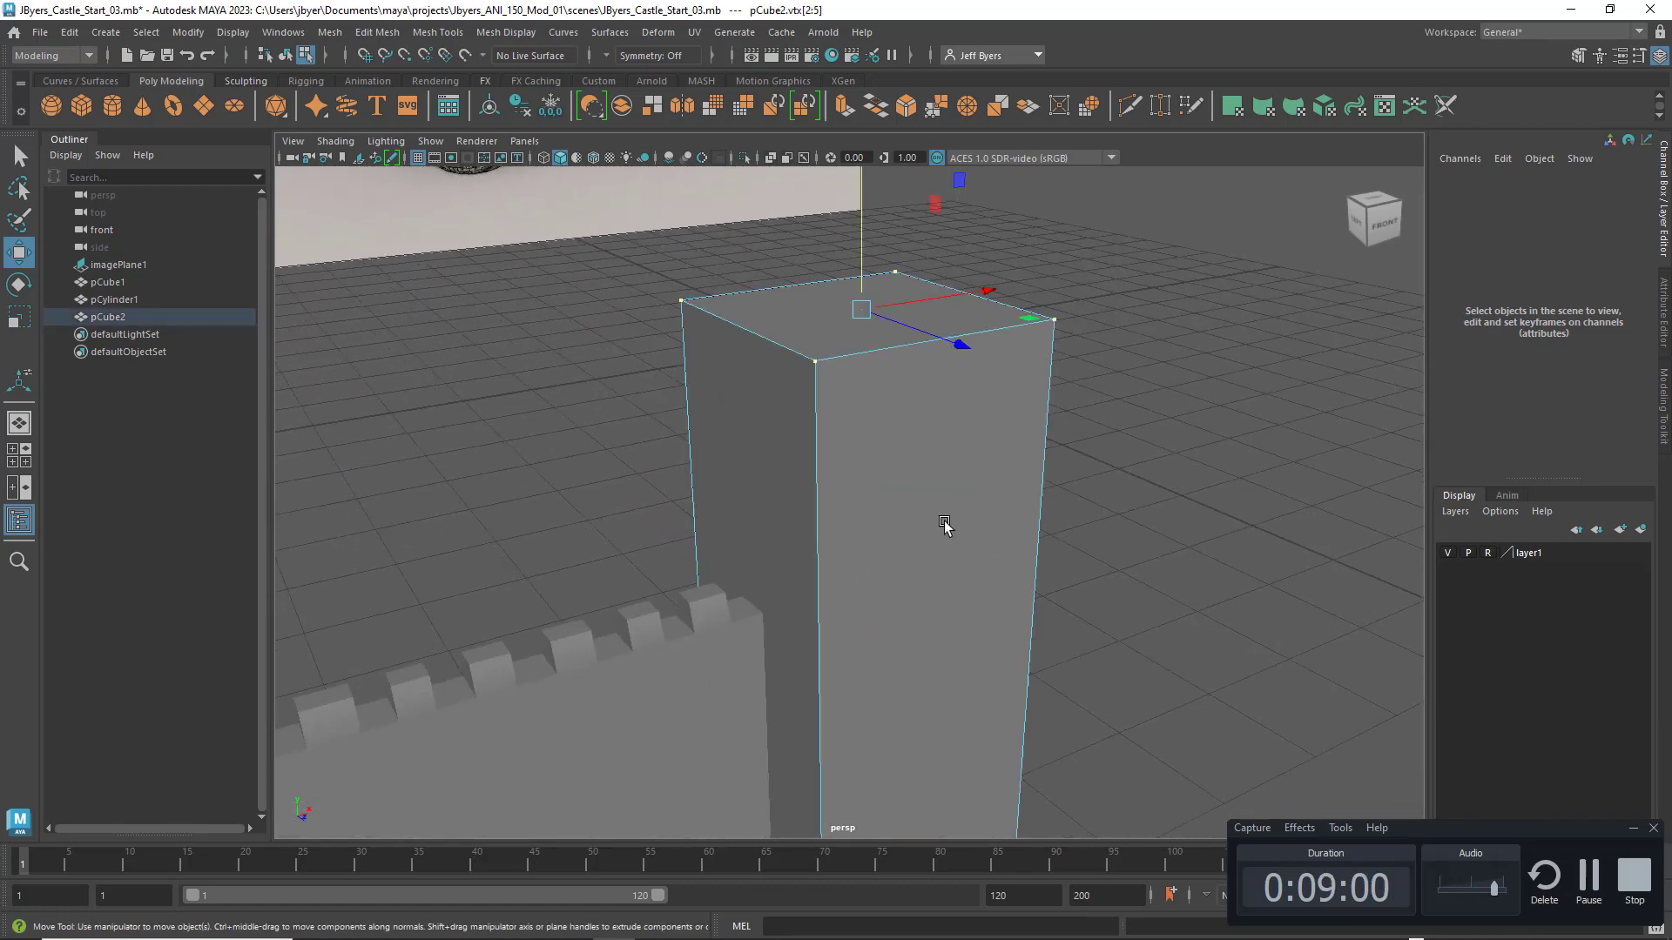
{"action": "left_click", "coordinate": [654, 672]}
{"action": "scroll", "coordinate": [840, 583], "scroll_direction": "down", "scroll_amount": 10}
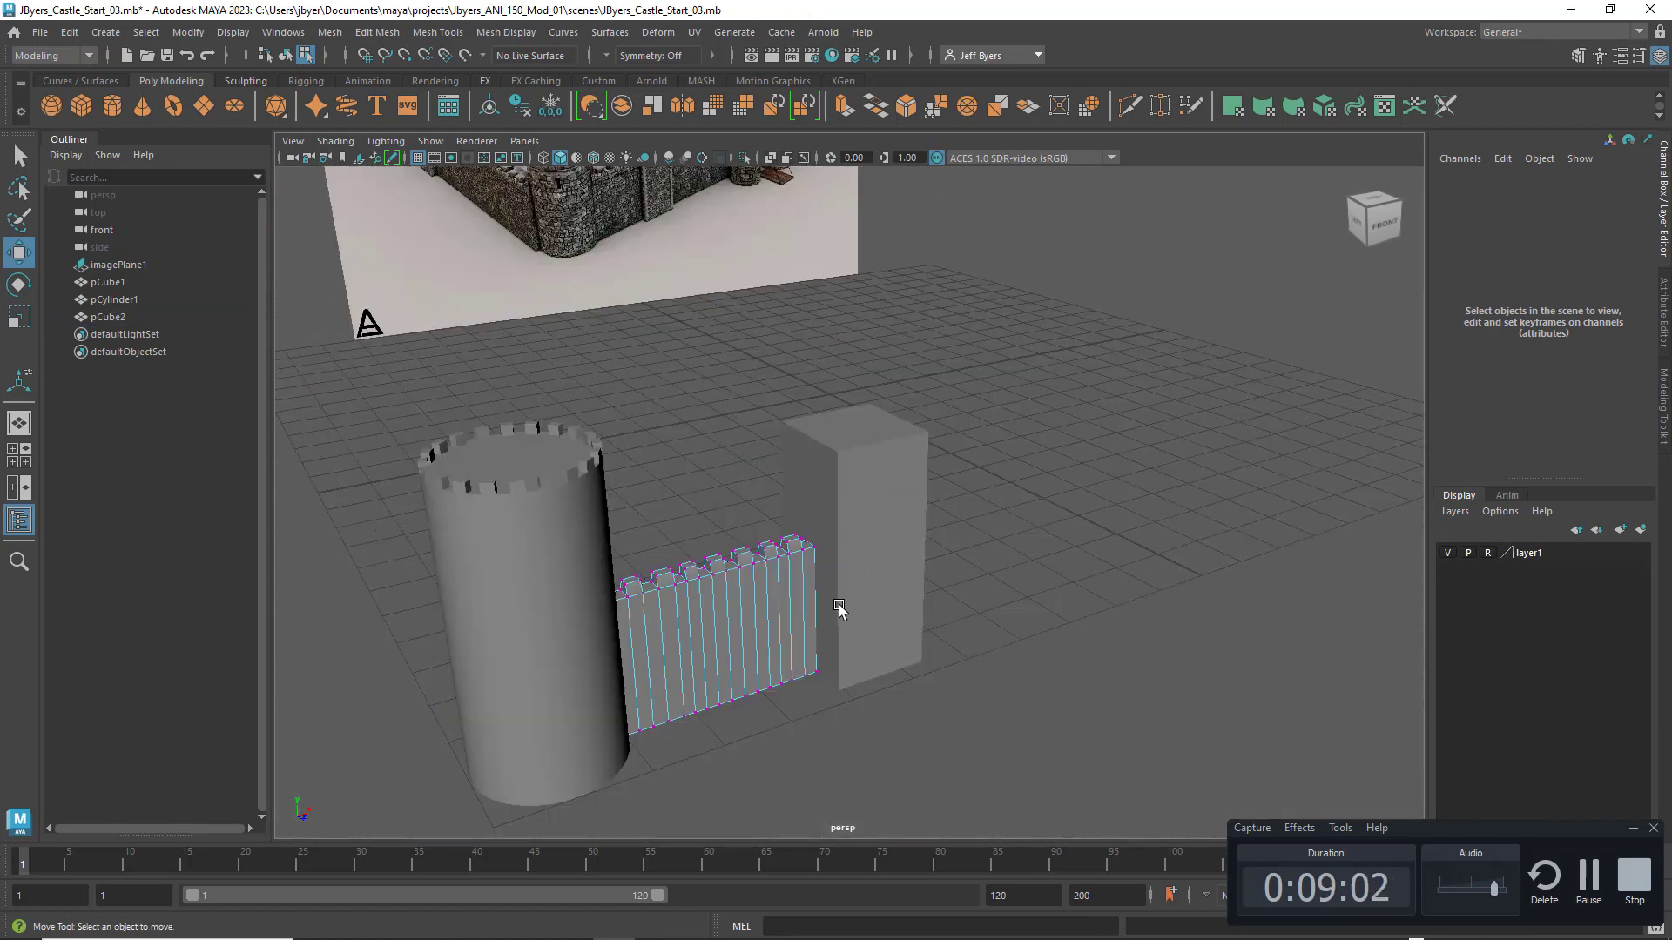
{"action": "right_click_drag", "start_coordinate": [833, 623], "coordinate": [825, 564]}
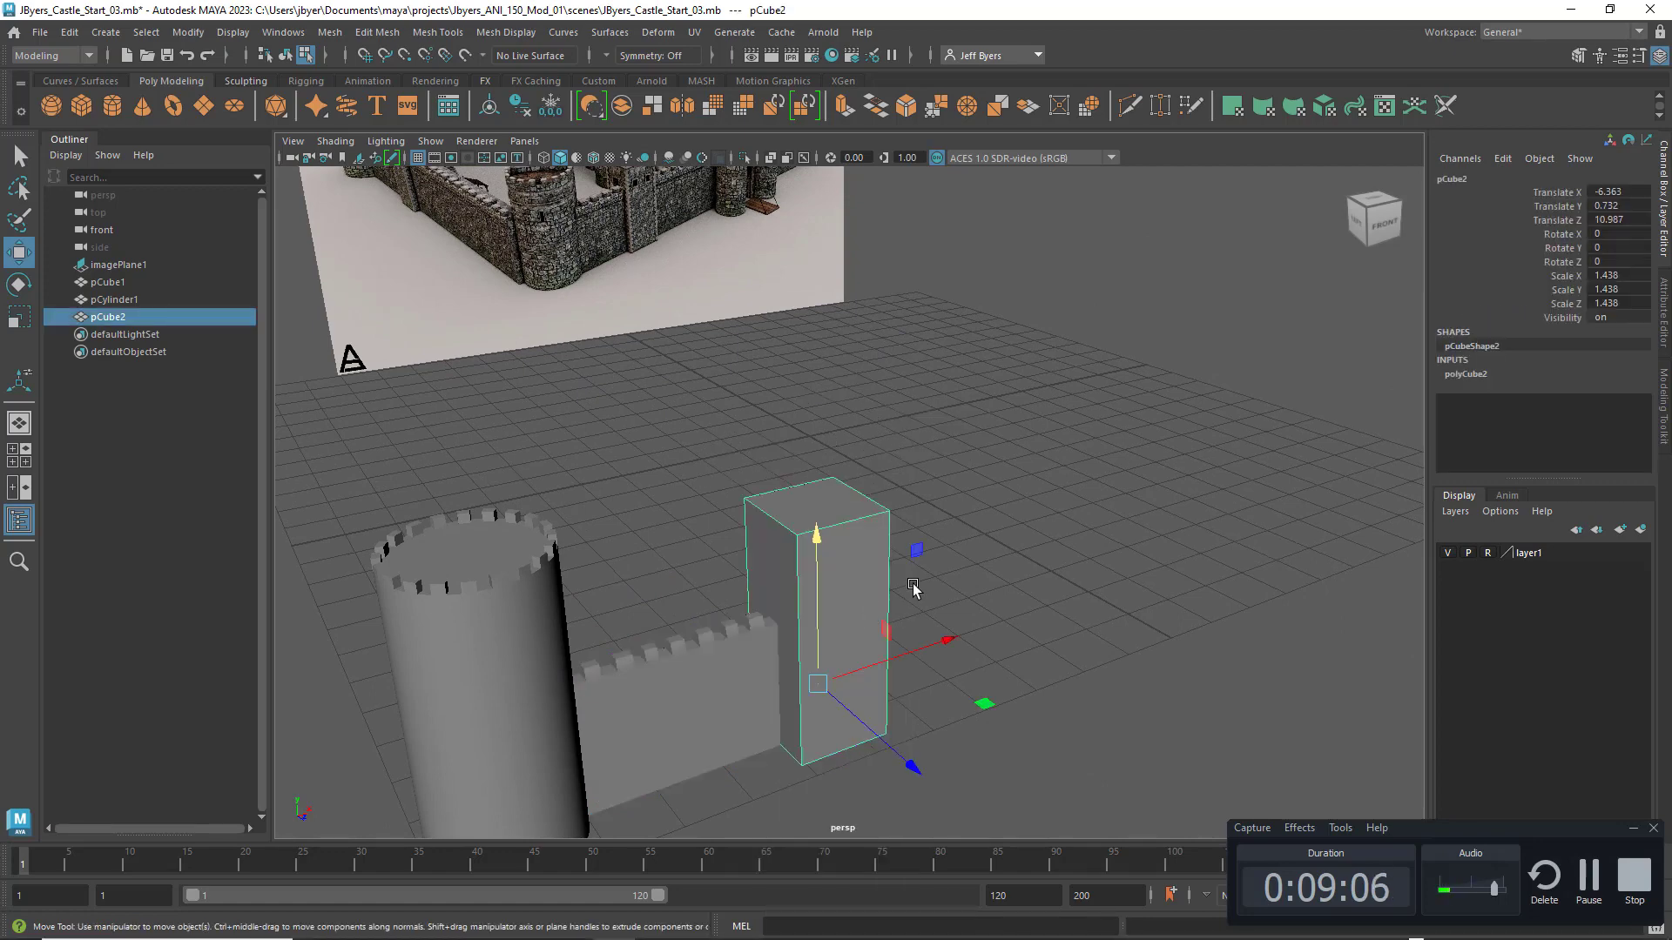
Step: Insert two vertical edge loops close to the tower block's near corner, one on each adjoining side face
{"action": "key", "text": "q"}
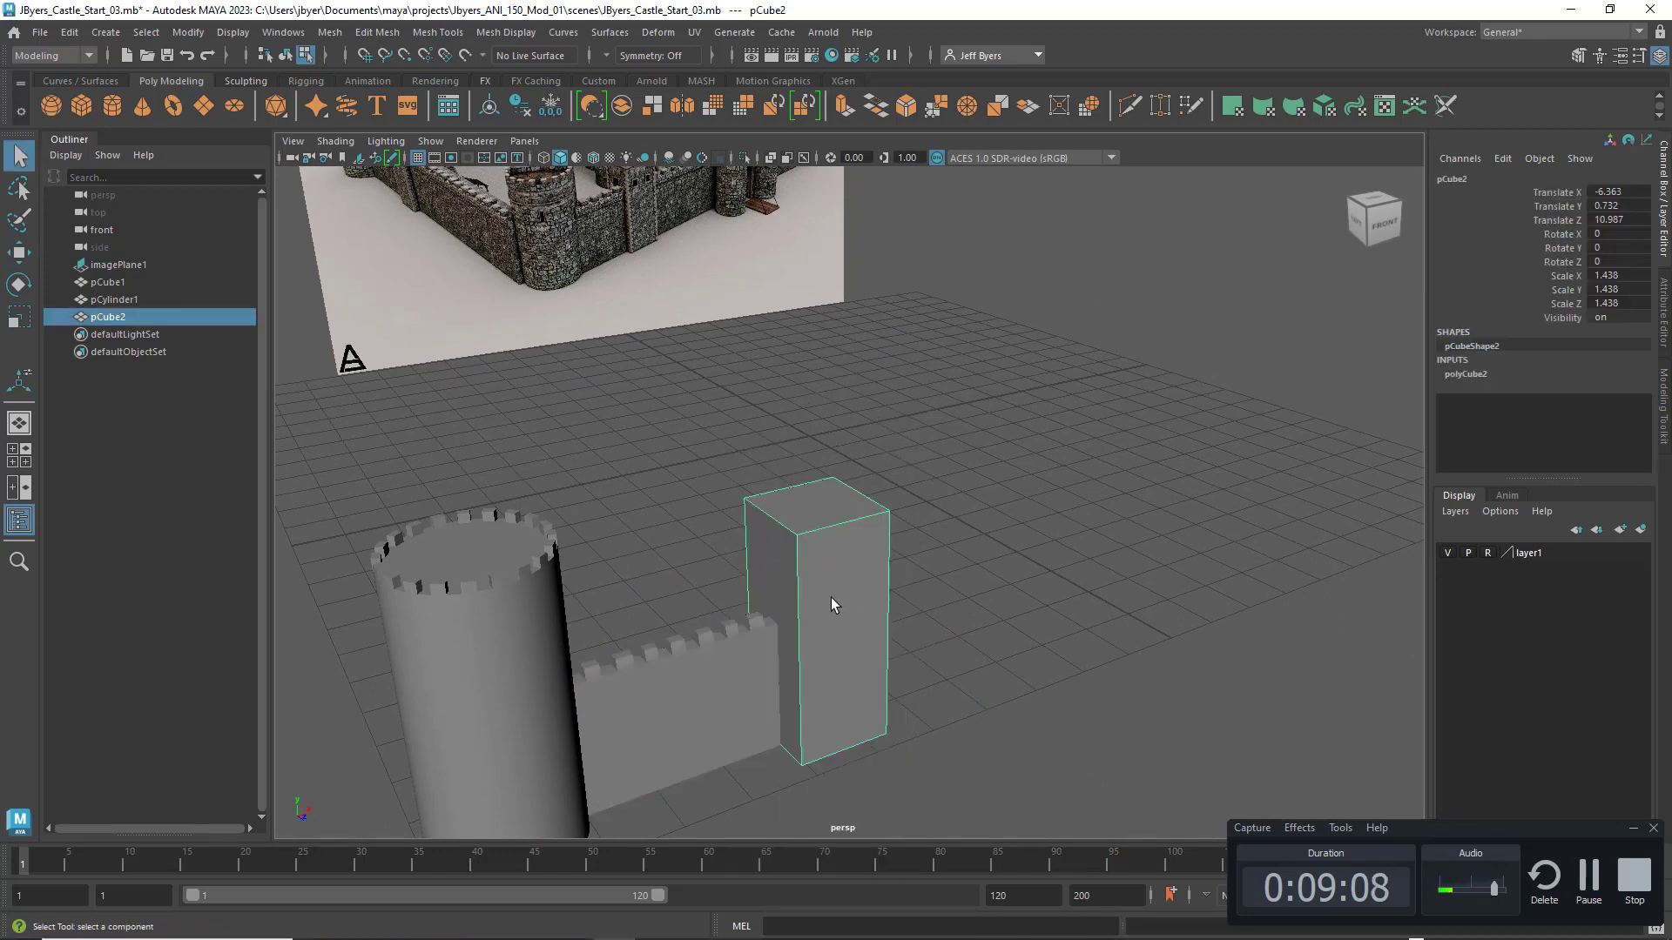
{"action": "right_click", "coordinate": [830, 501], "text": "shift"}
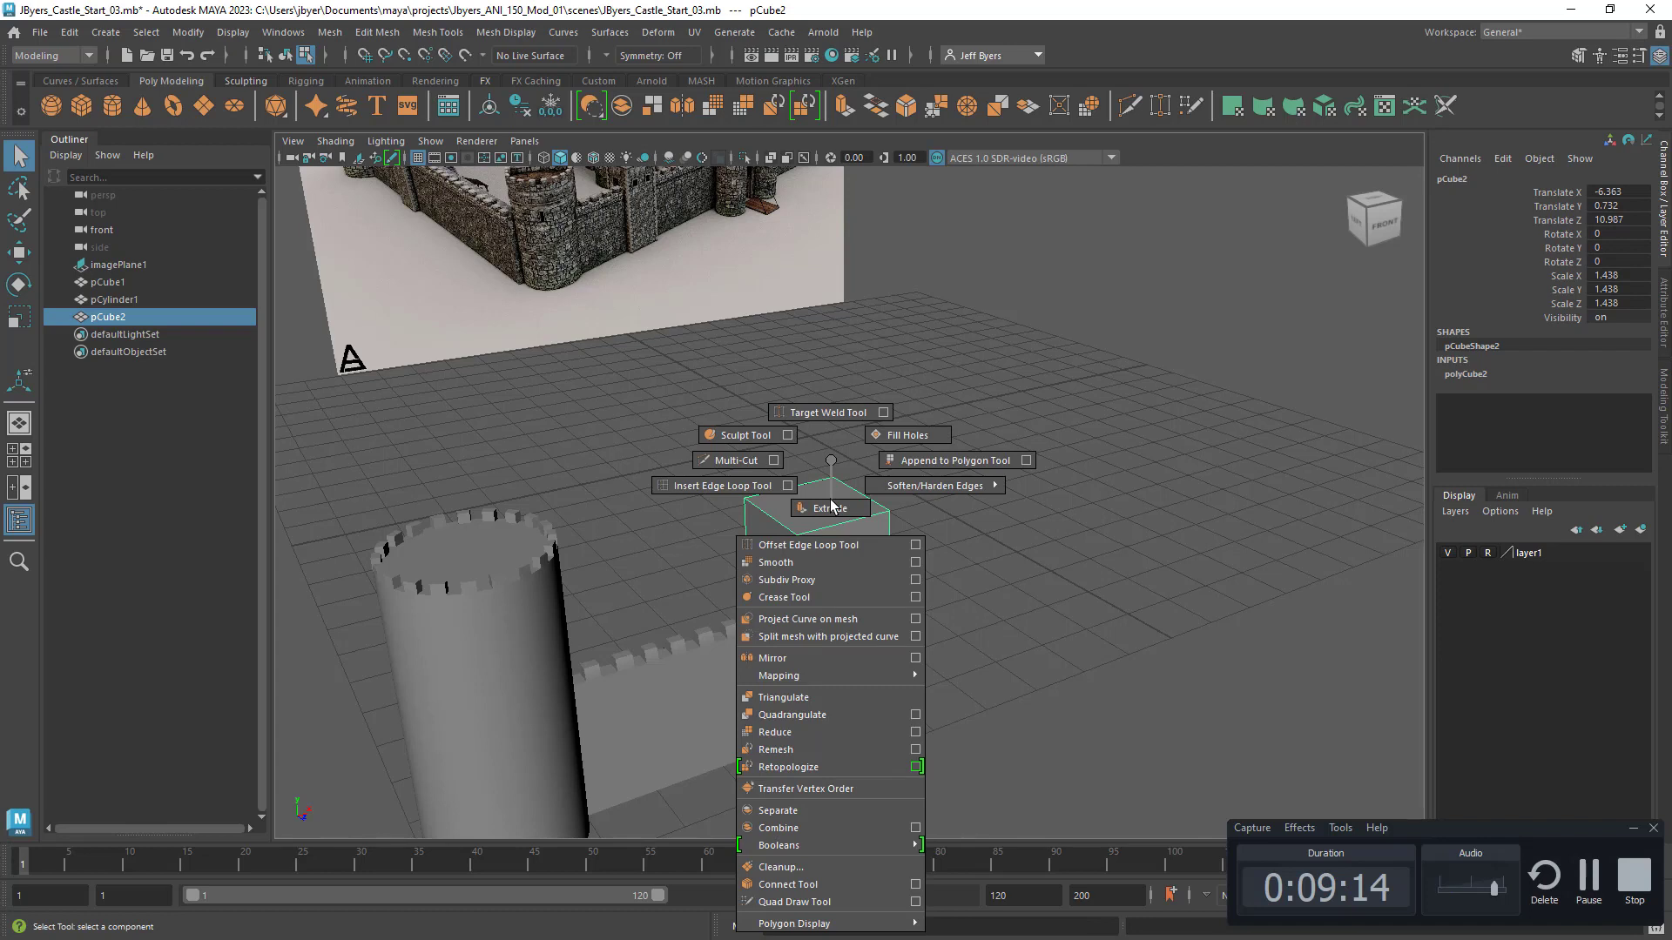
{"action": "left_click", "coordinate": [722, 486]}
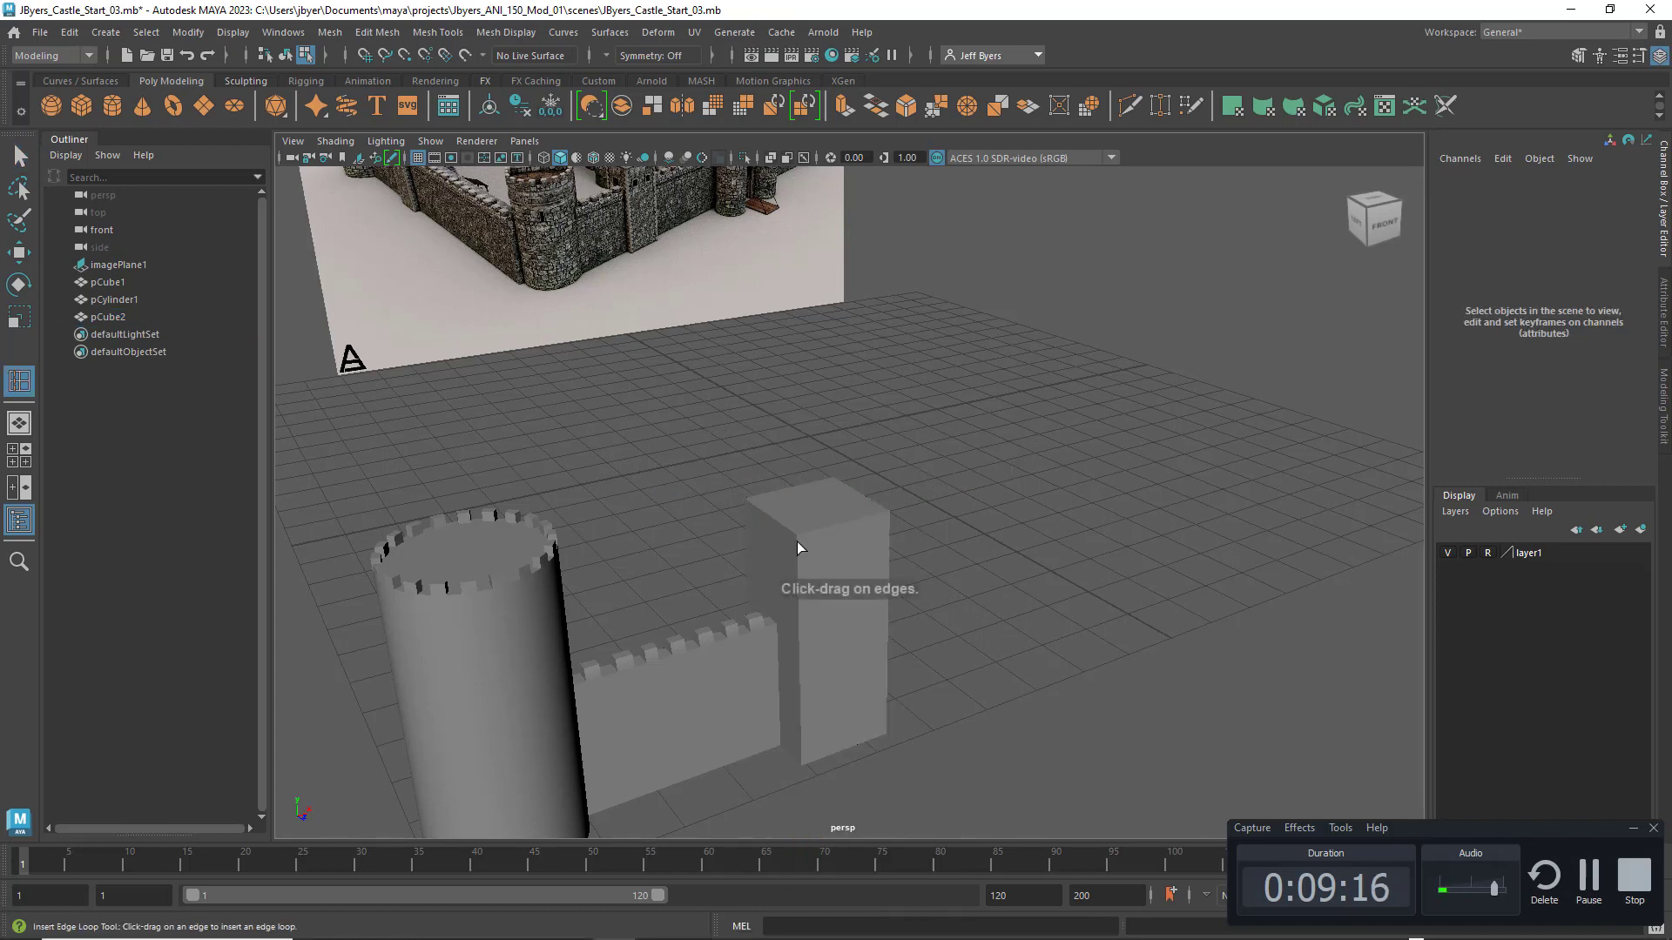
{"action": "left_click", "coordinate": [811, 529]}
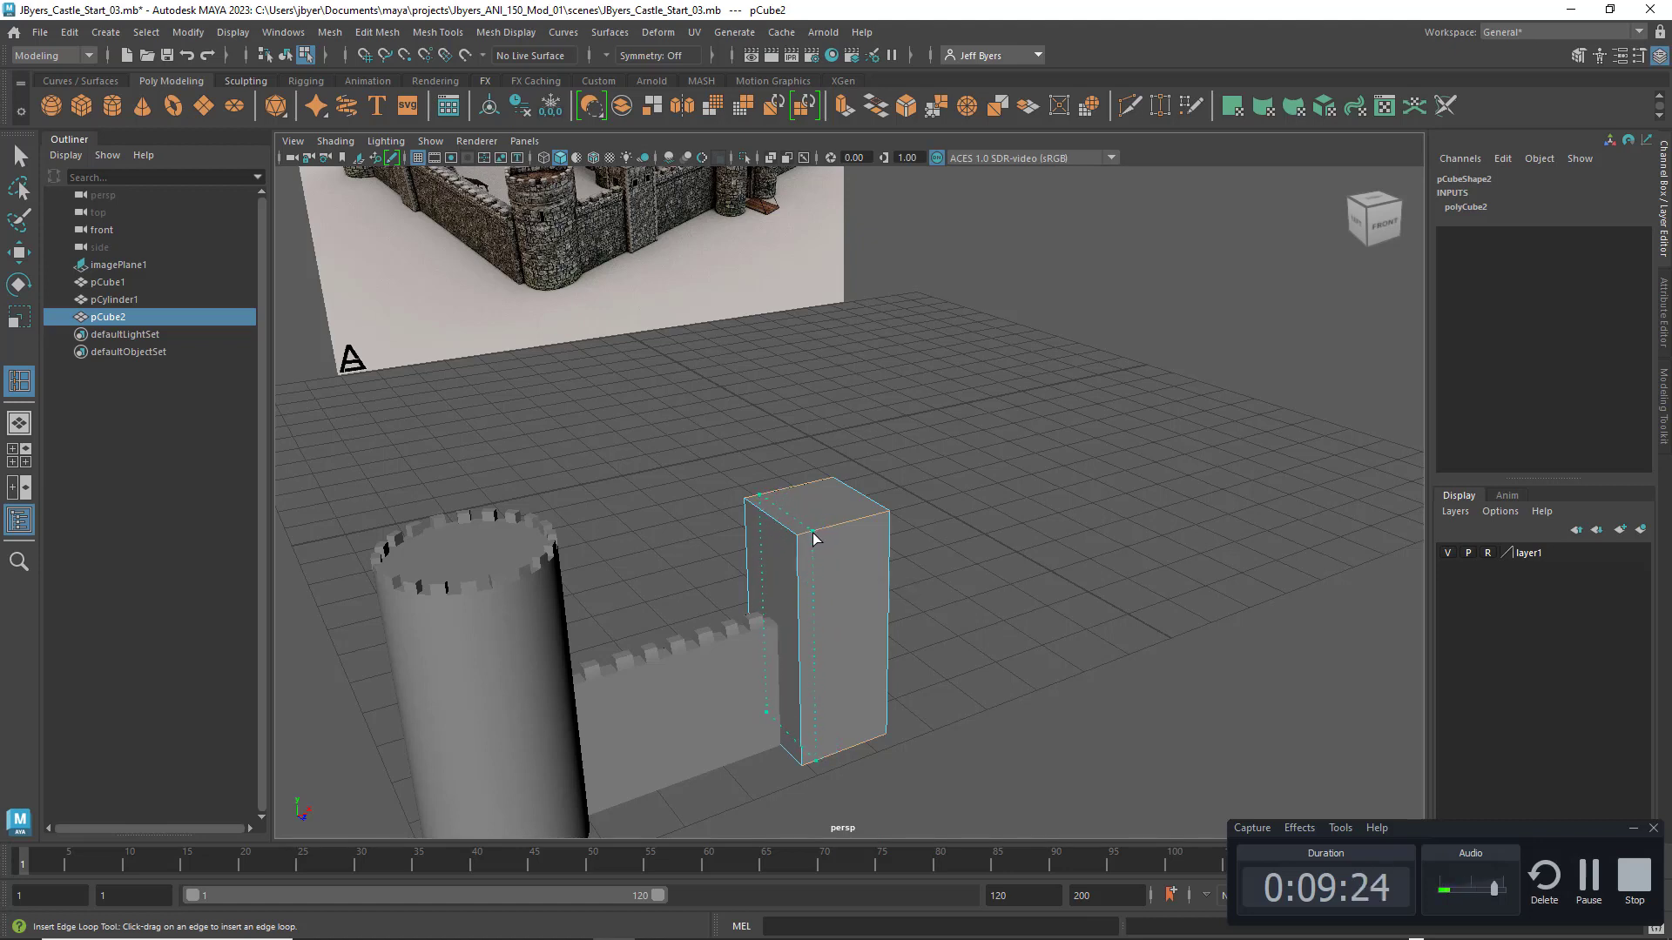
{"action": "left_click", "coordinate": [814, 539]}
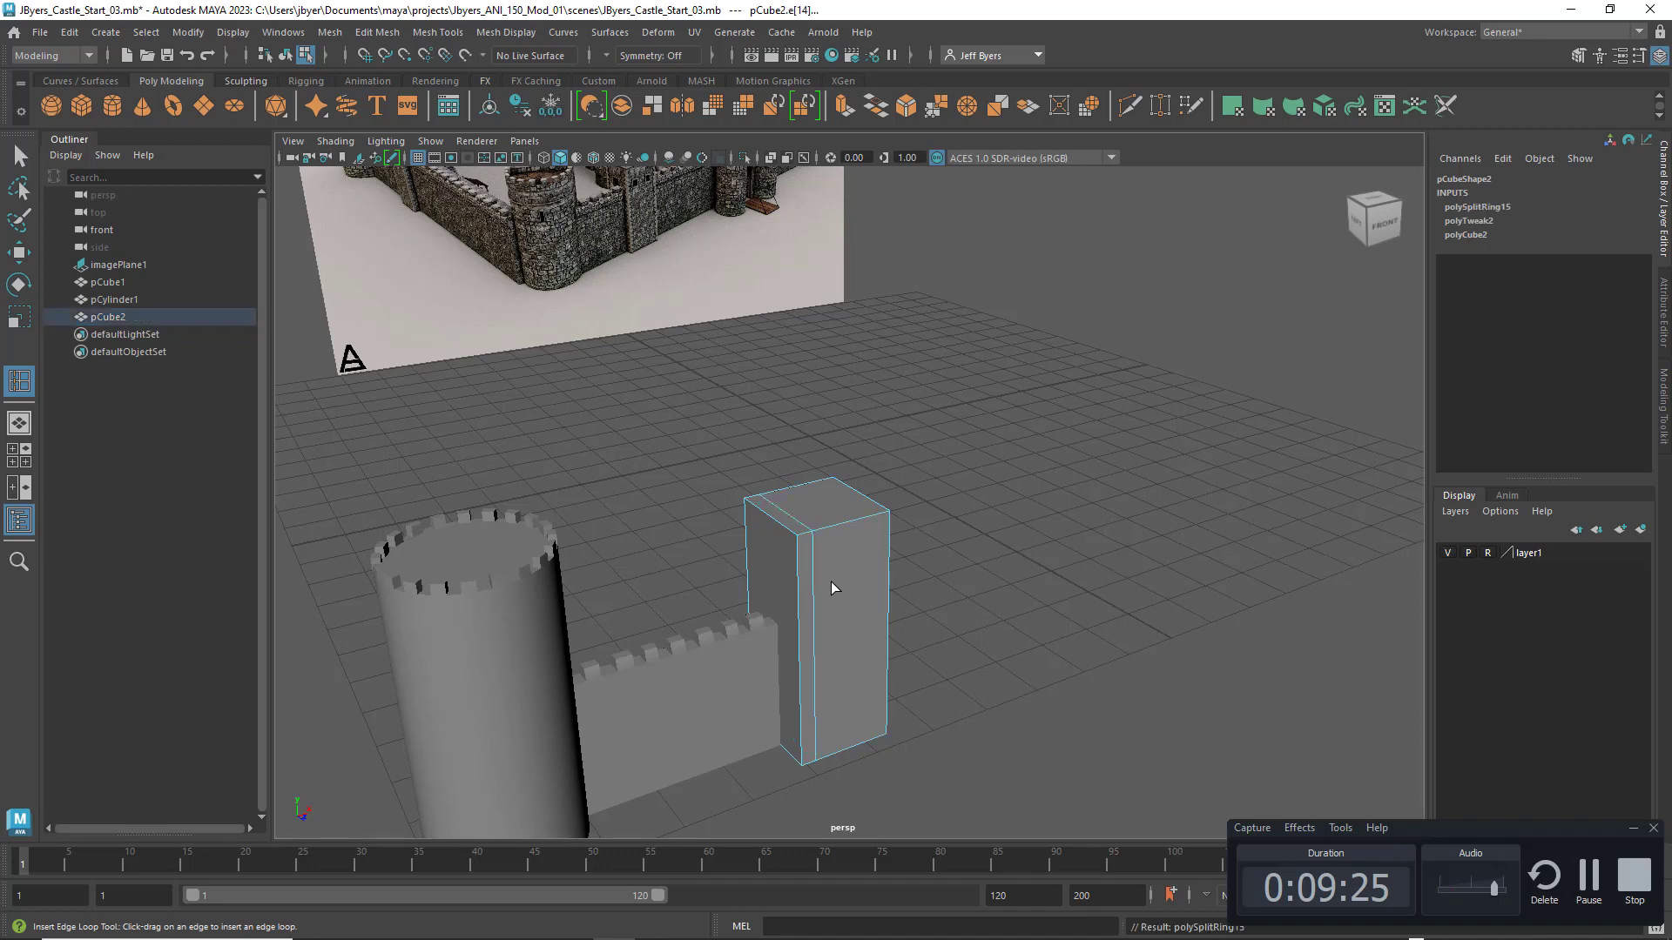
{"action": "left_click", "coordinate": [784, 531]}
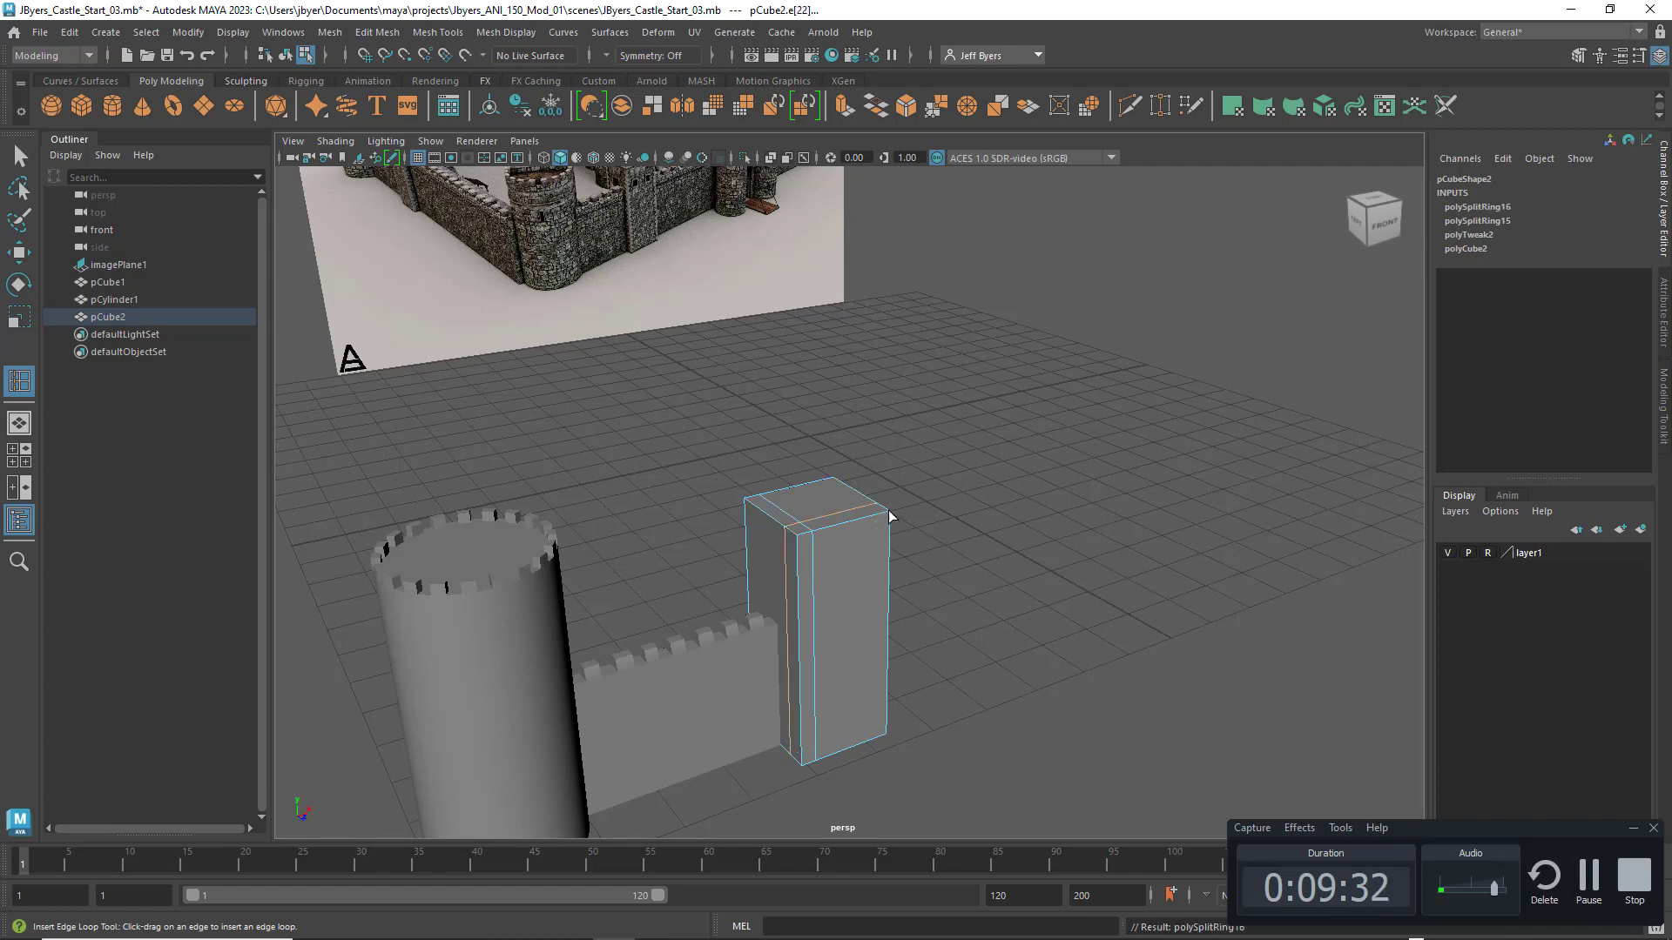
Step: Insert a vertical edge loop on the tower block's front face near the side edge farthest from the wall
{"action": "left_click_drag", "start_coordinate": [889, 516], "coordinate": [851, 522], "text": "alt"}
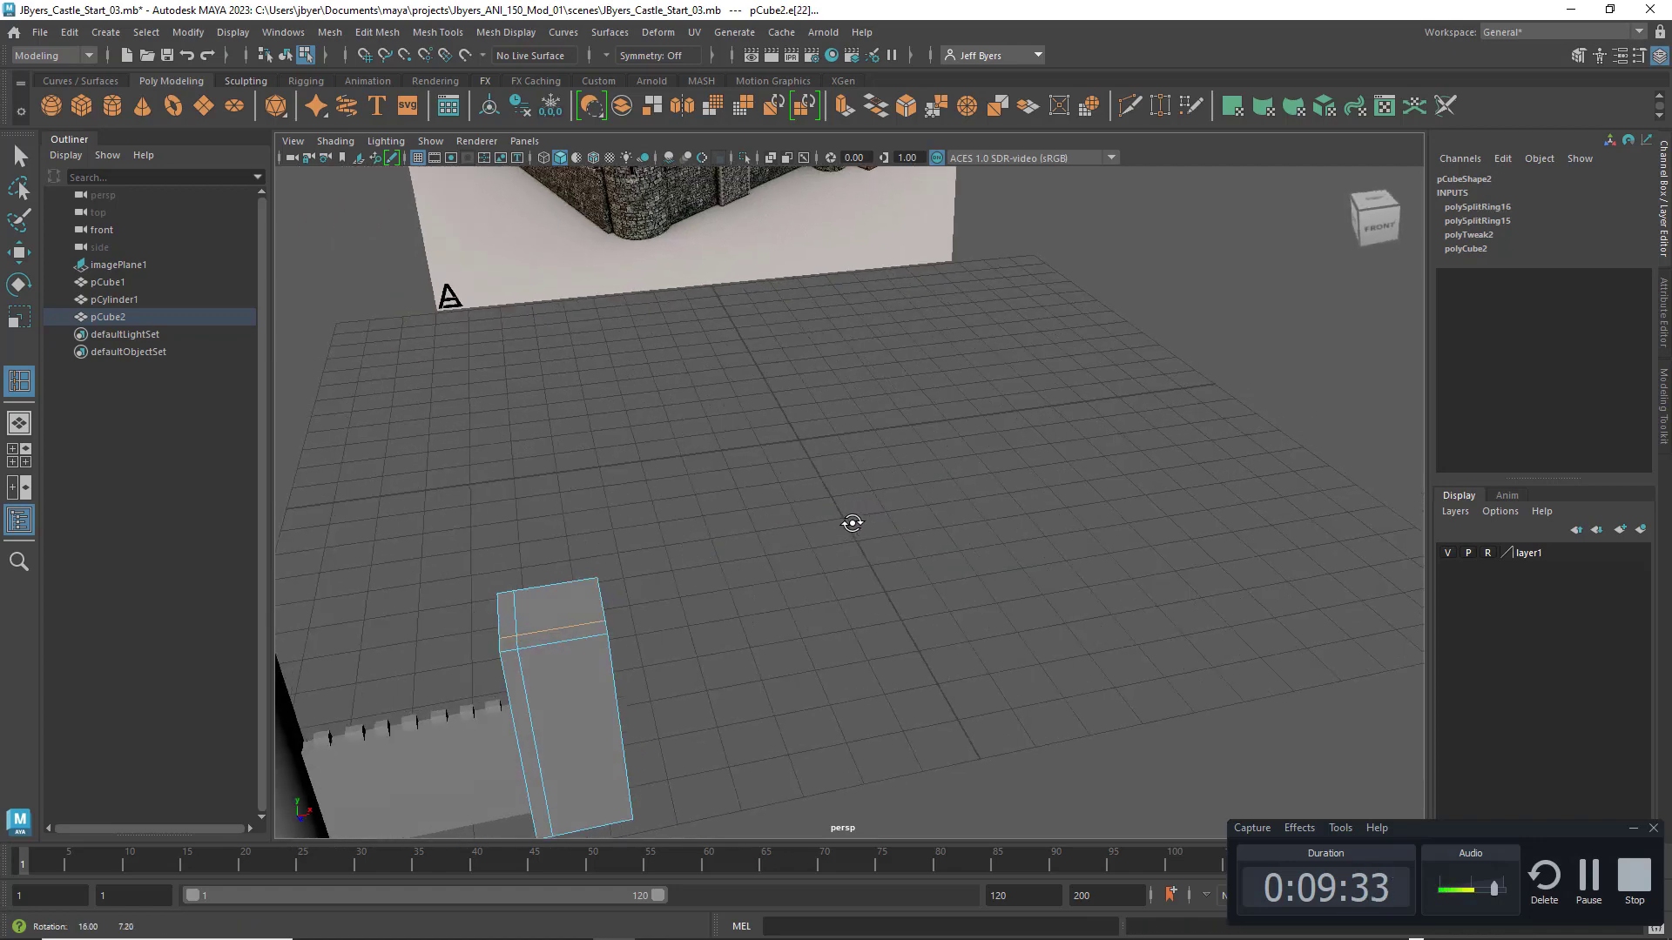
{"action": "left_click", "coordinate": [606, 646]}
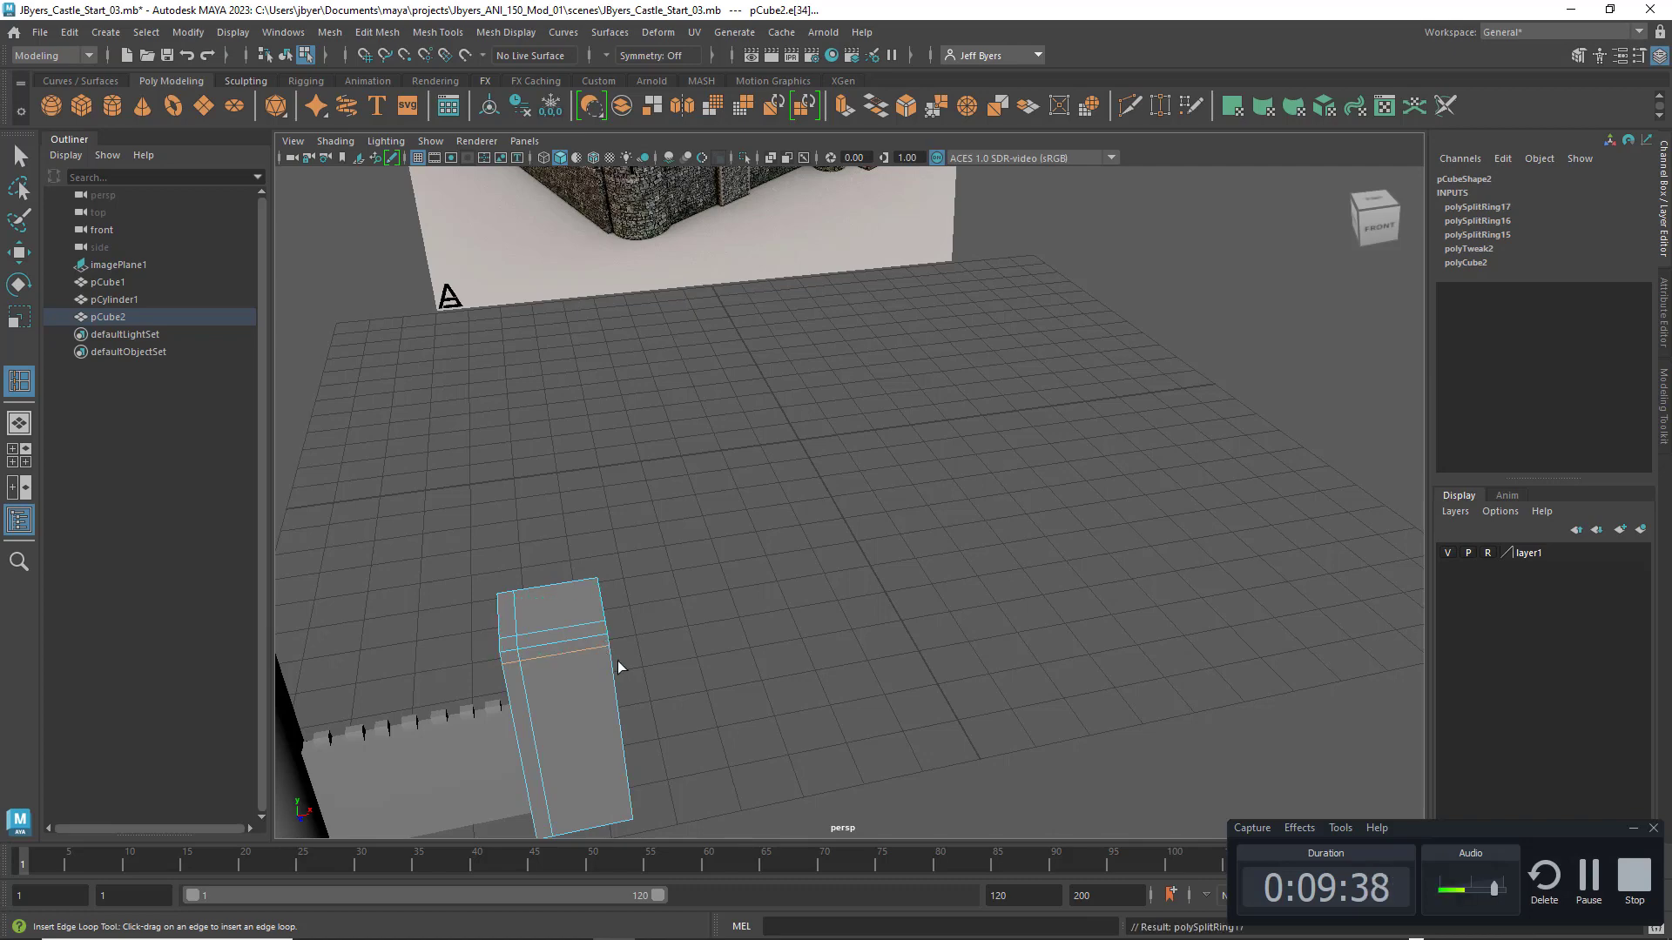
{"action": "key", "text": "ctrl+z"}
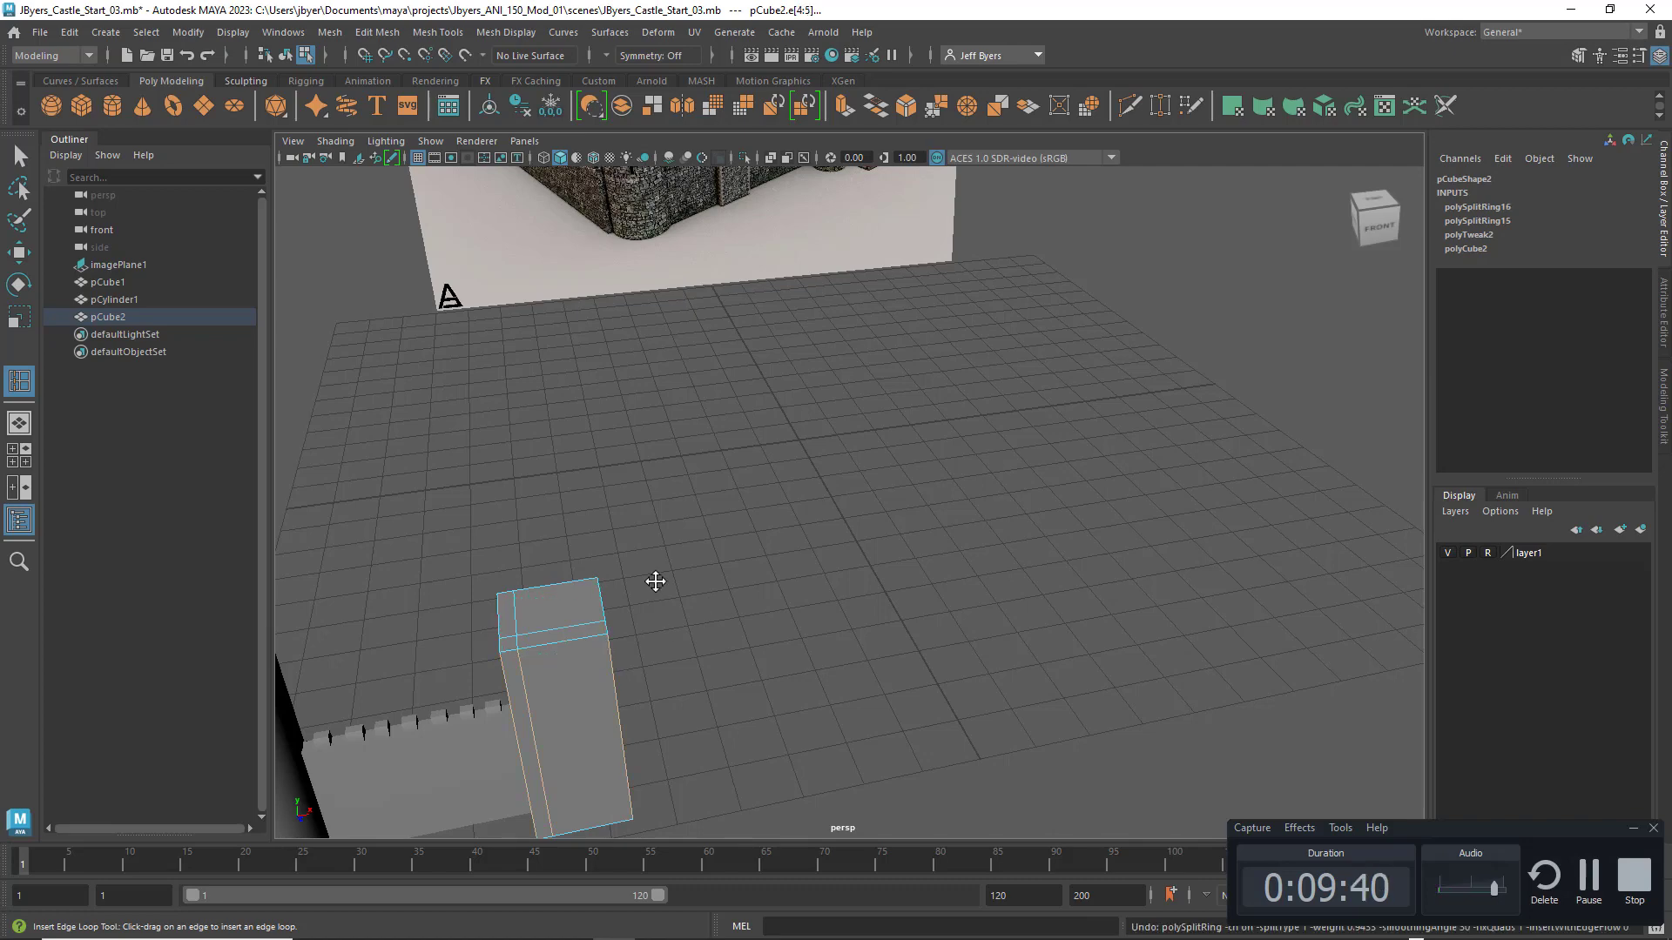
{"action": "left_click_drag", "start_coordinate": [653, 578], "coordinate": [769, 613], "text": "alt"}
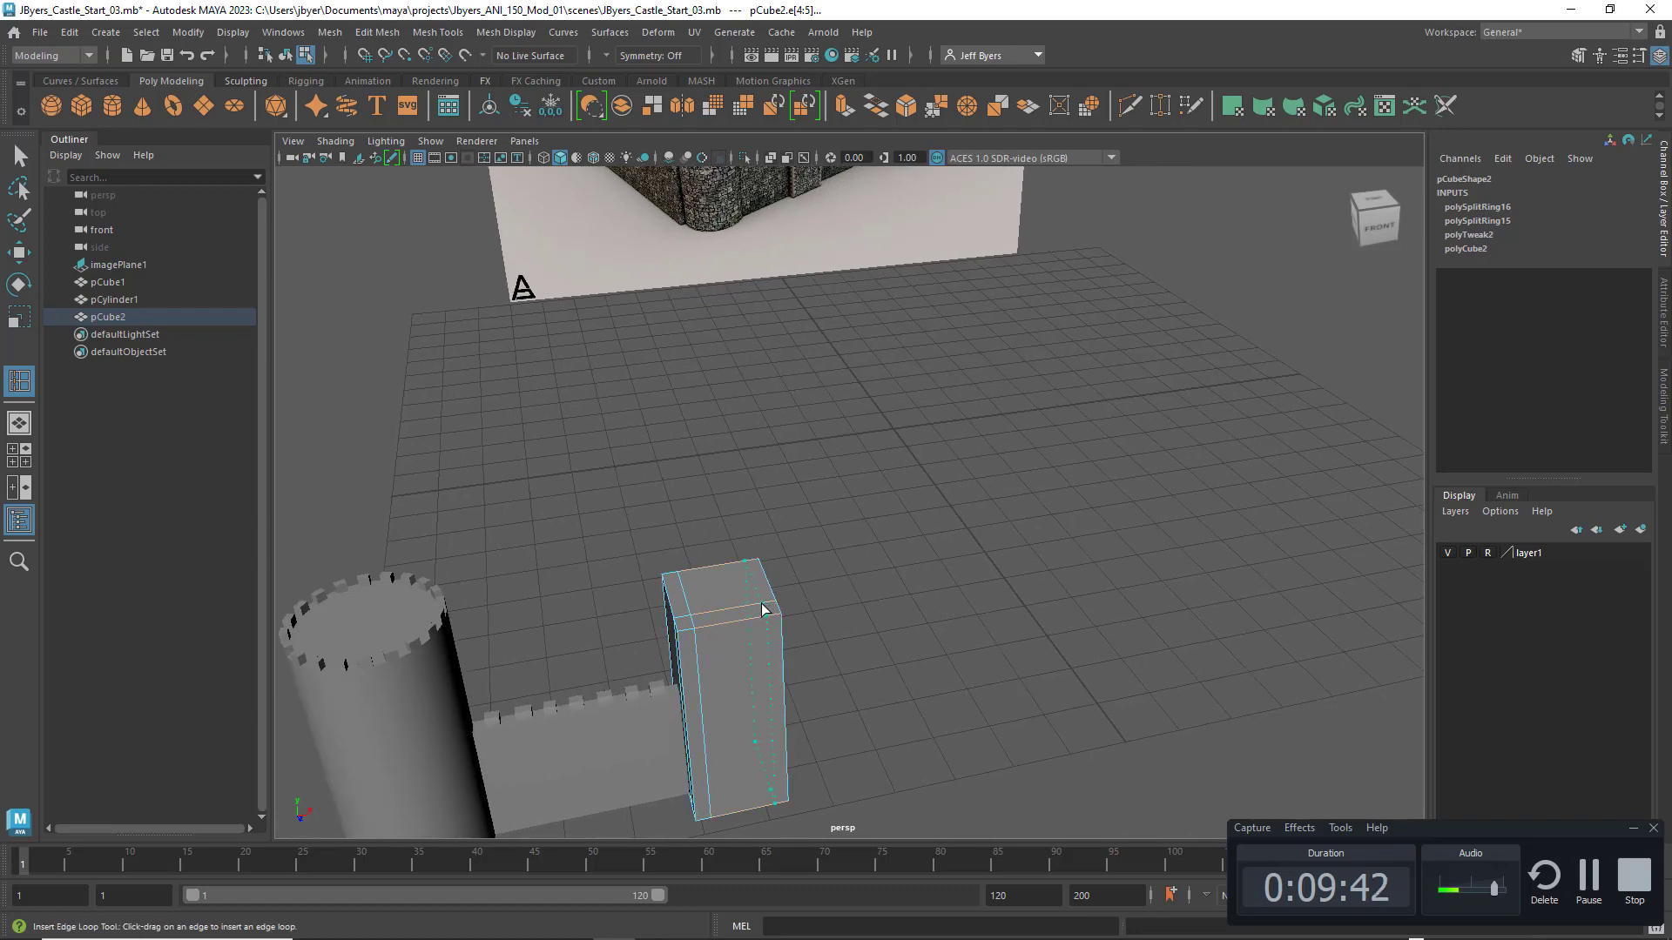
{"action": "left_click", "coordinate": [757, 604]}
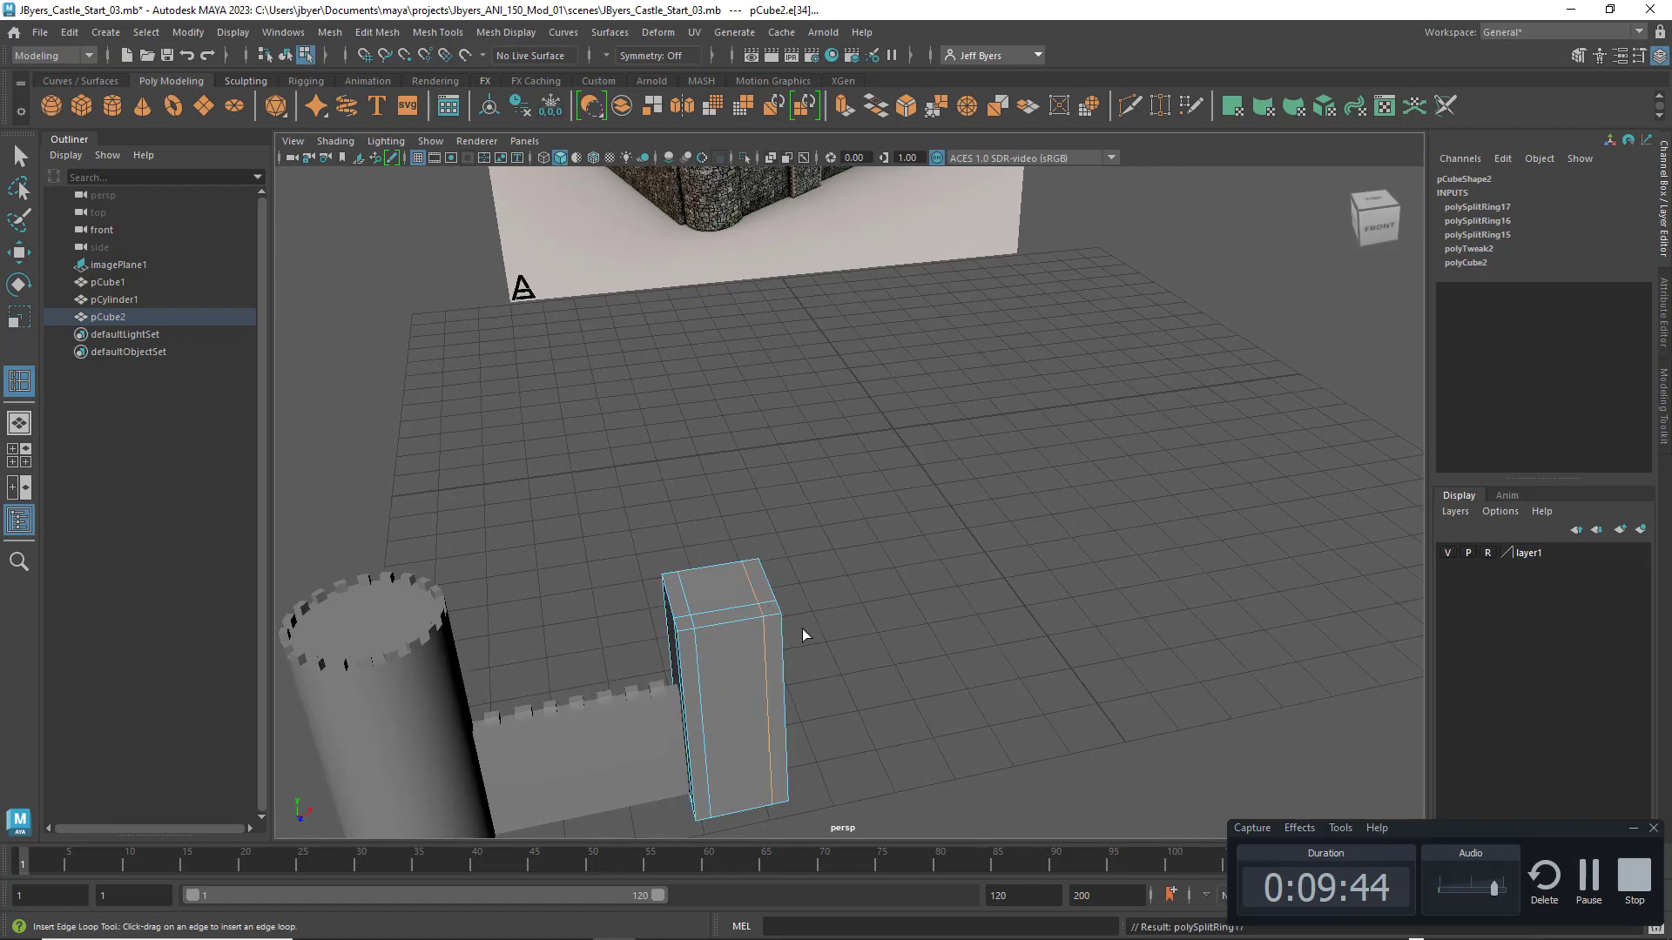
{"action": "left_click", "coordinate": [744, 607]}
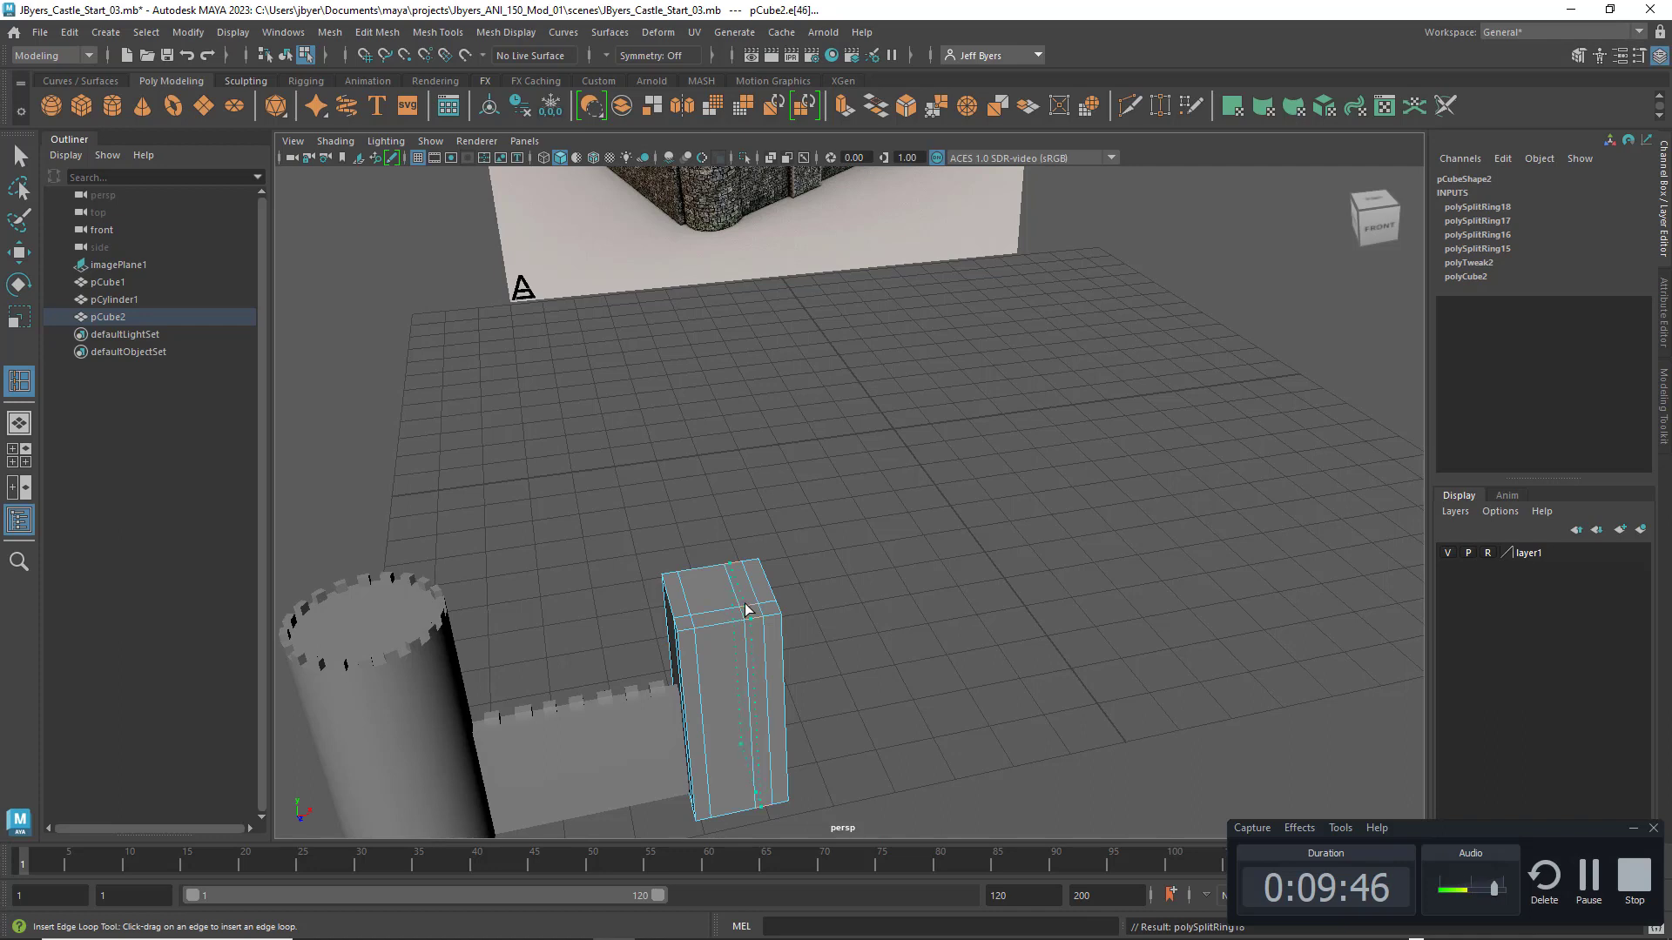
{"action": "left_click", "coordinate": [754, 608]}
{"action": "left_click", "coordinate": [759, 610]}
{"action": "left_click", "coordinate": [766, 618]}
{"action": "left_click", "coordinate": [756, 629]}
{"action": "left_click", "coordinate": [747, 638]}
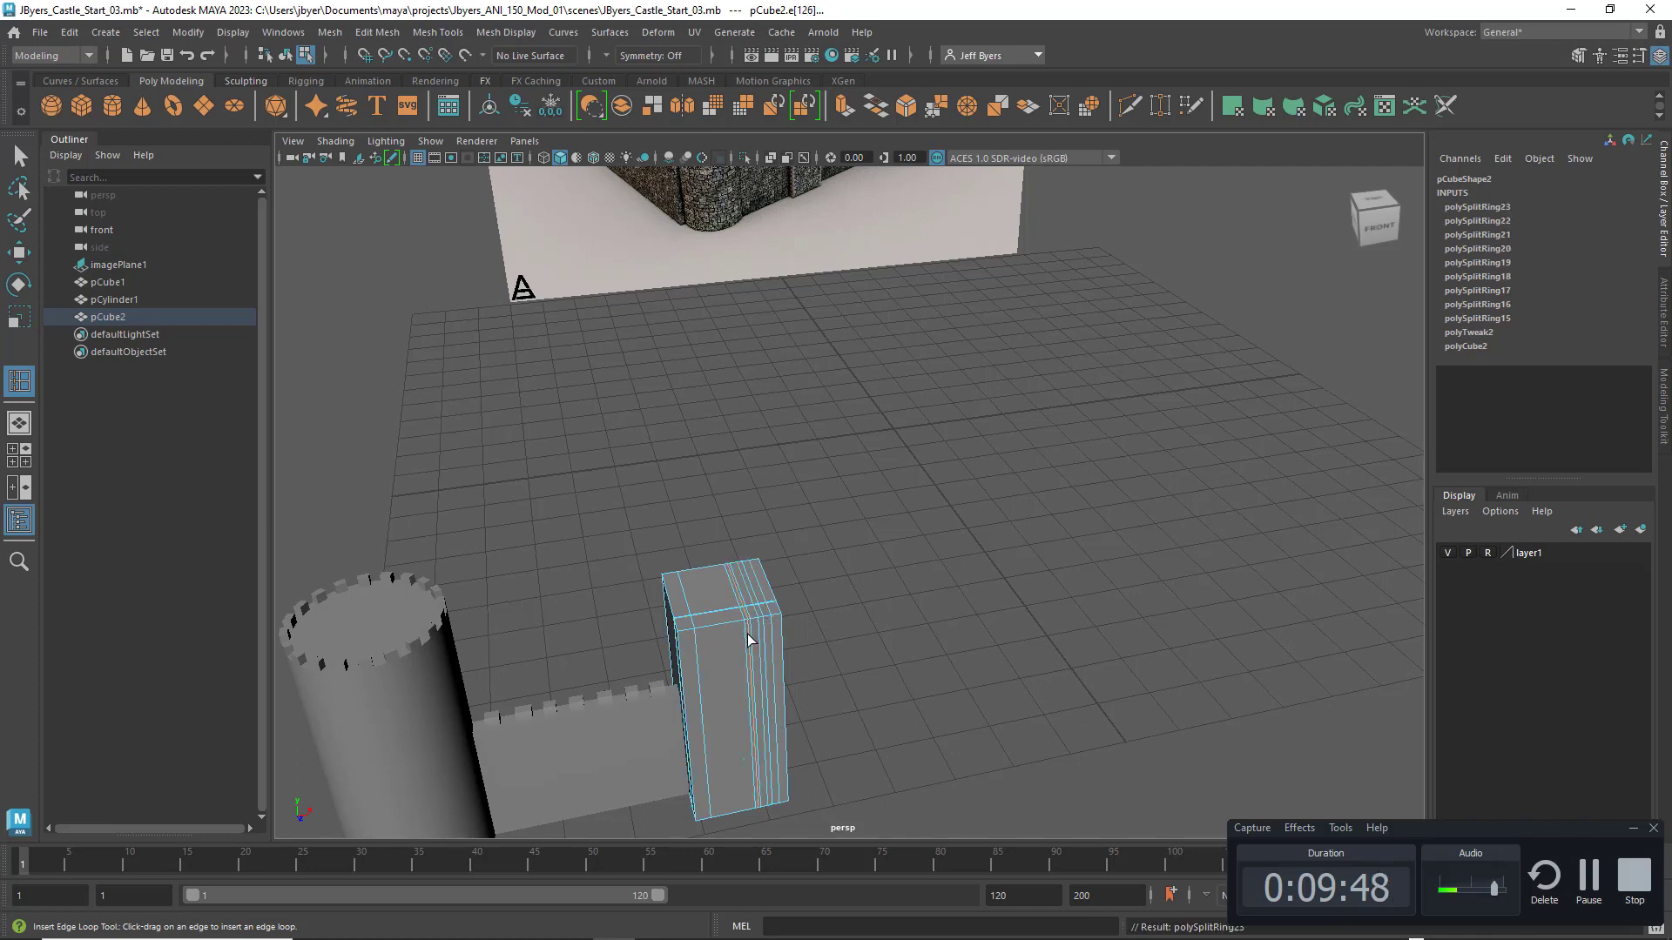
{"action": "key", "text": "ctrl+z"}
{"action": "key", "text": "ctrl+z"}
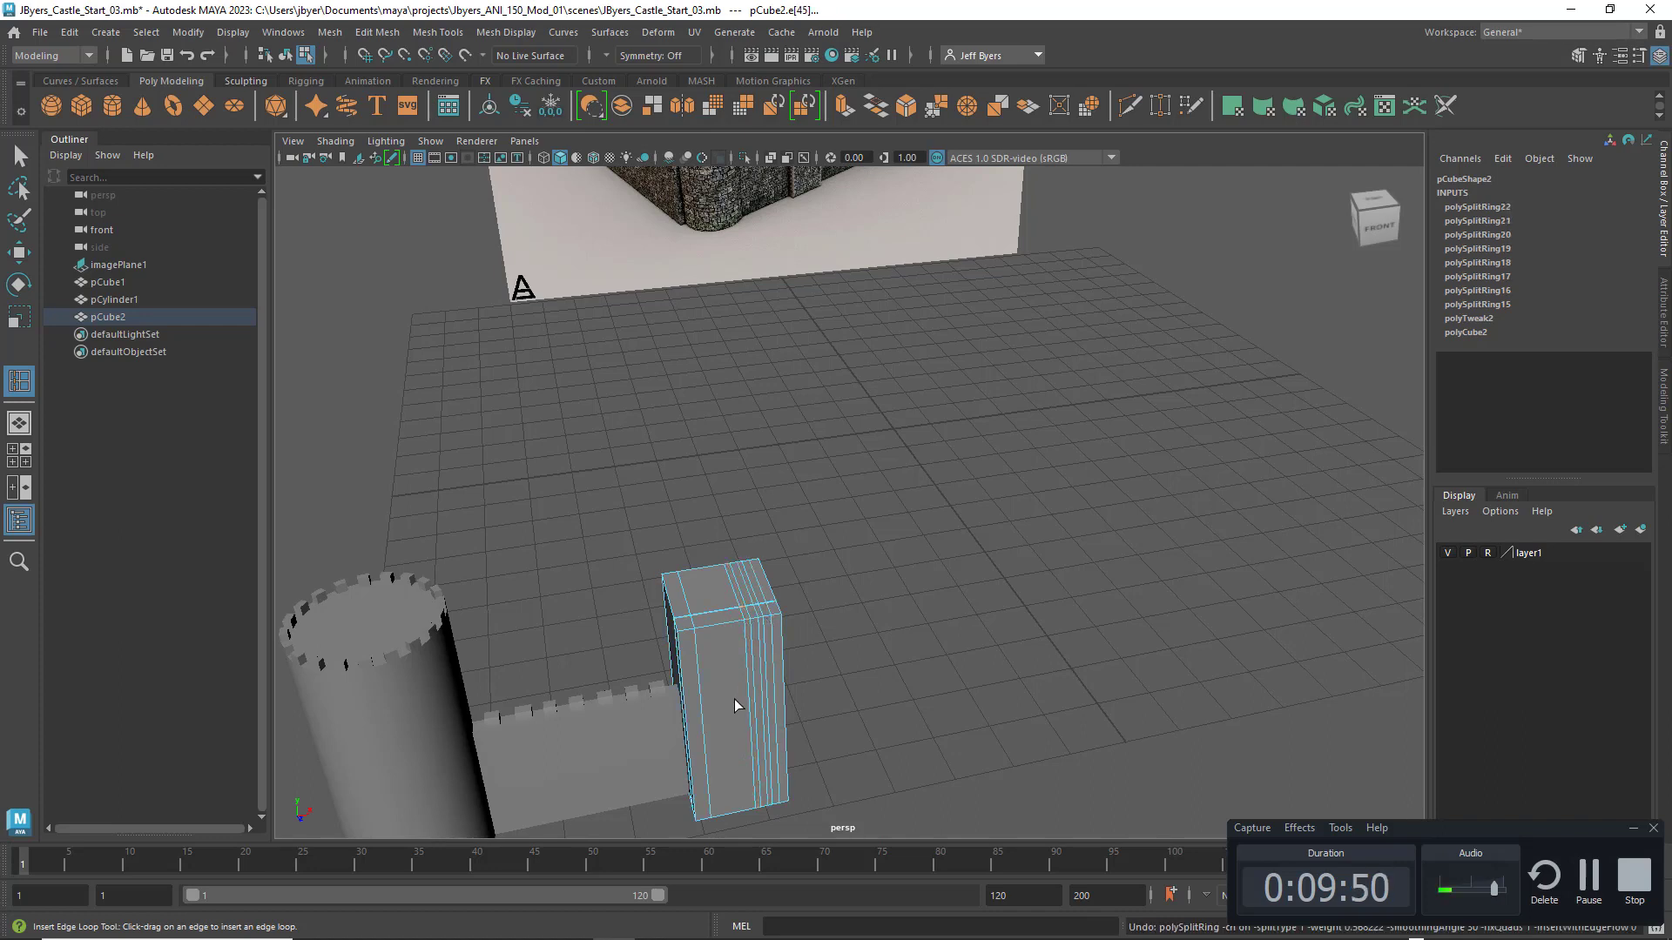
{"action": "key", "text": "ctrl+z"}
{"action": "key", "text": "ctrl+z"}
{"action": "key", "text": "ctrl+z"}
{"action": "key", "text": "ctrl+z"}
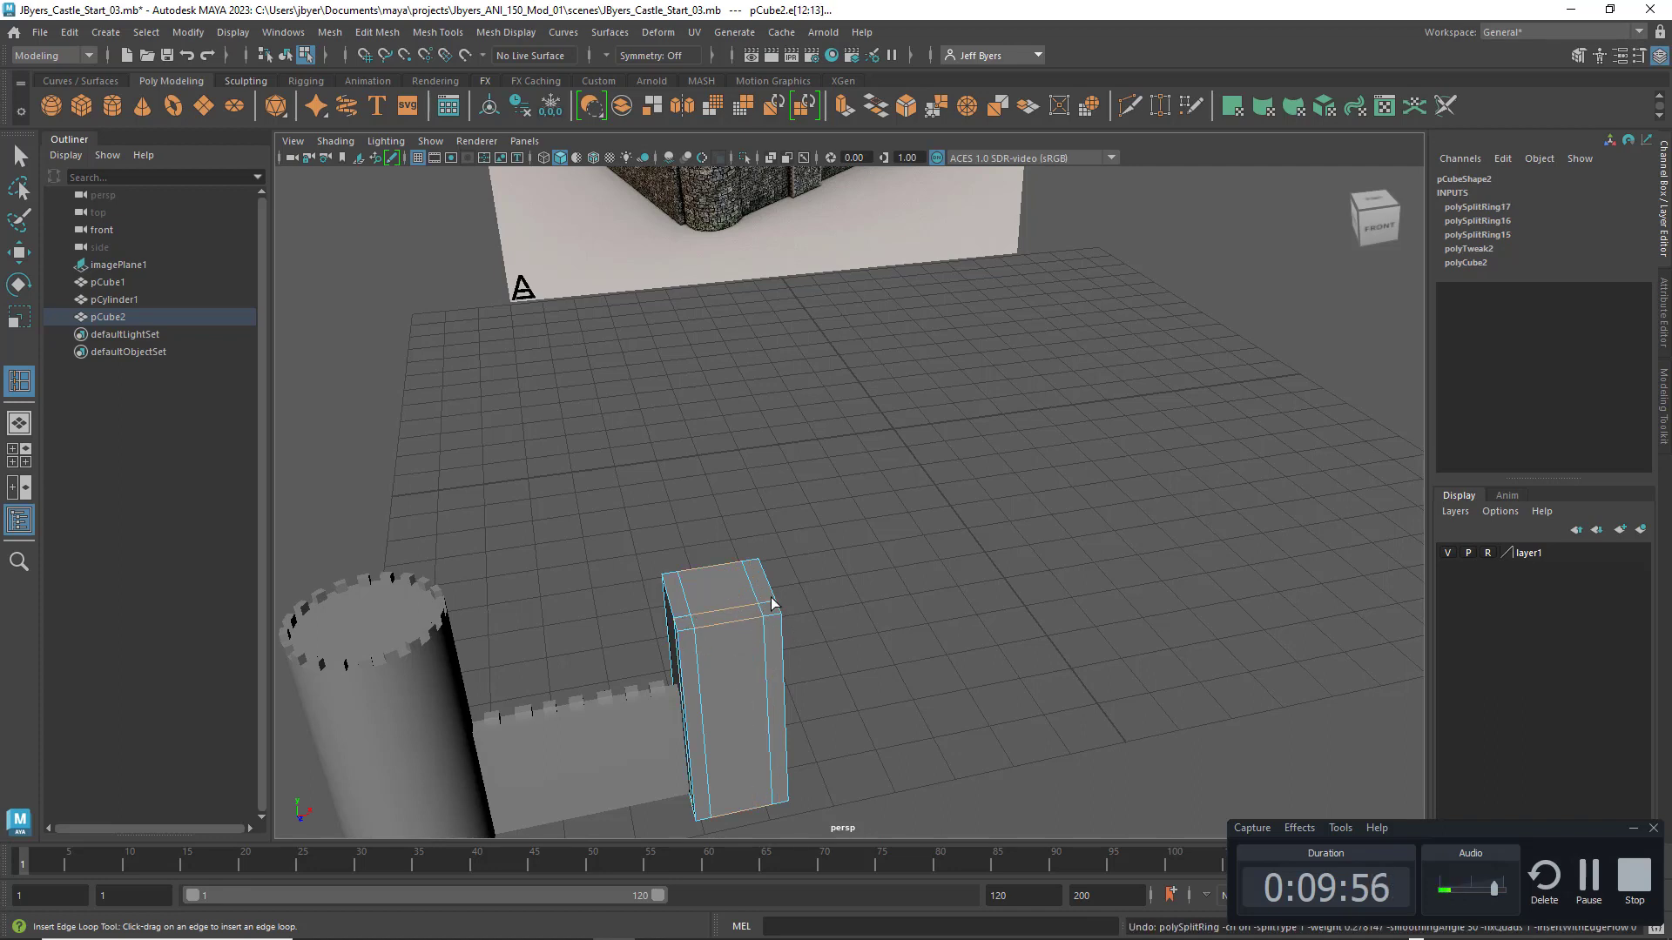
Step: Insert an edge loop near the tower block's rear edge and two more dividing the front face's middle into three sections
{"action": "left_click_drag", "start_coordinate": [786, 592], "coordinate": [1040, 651], "text": "alt"}
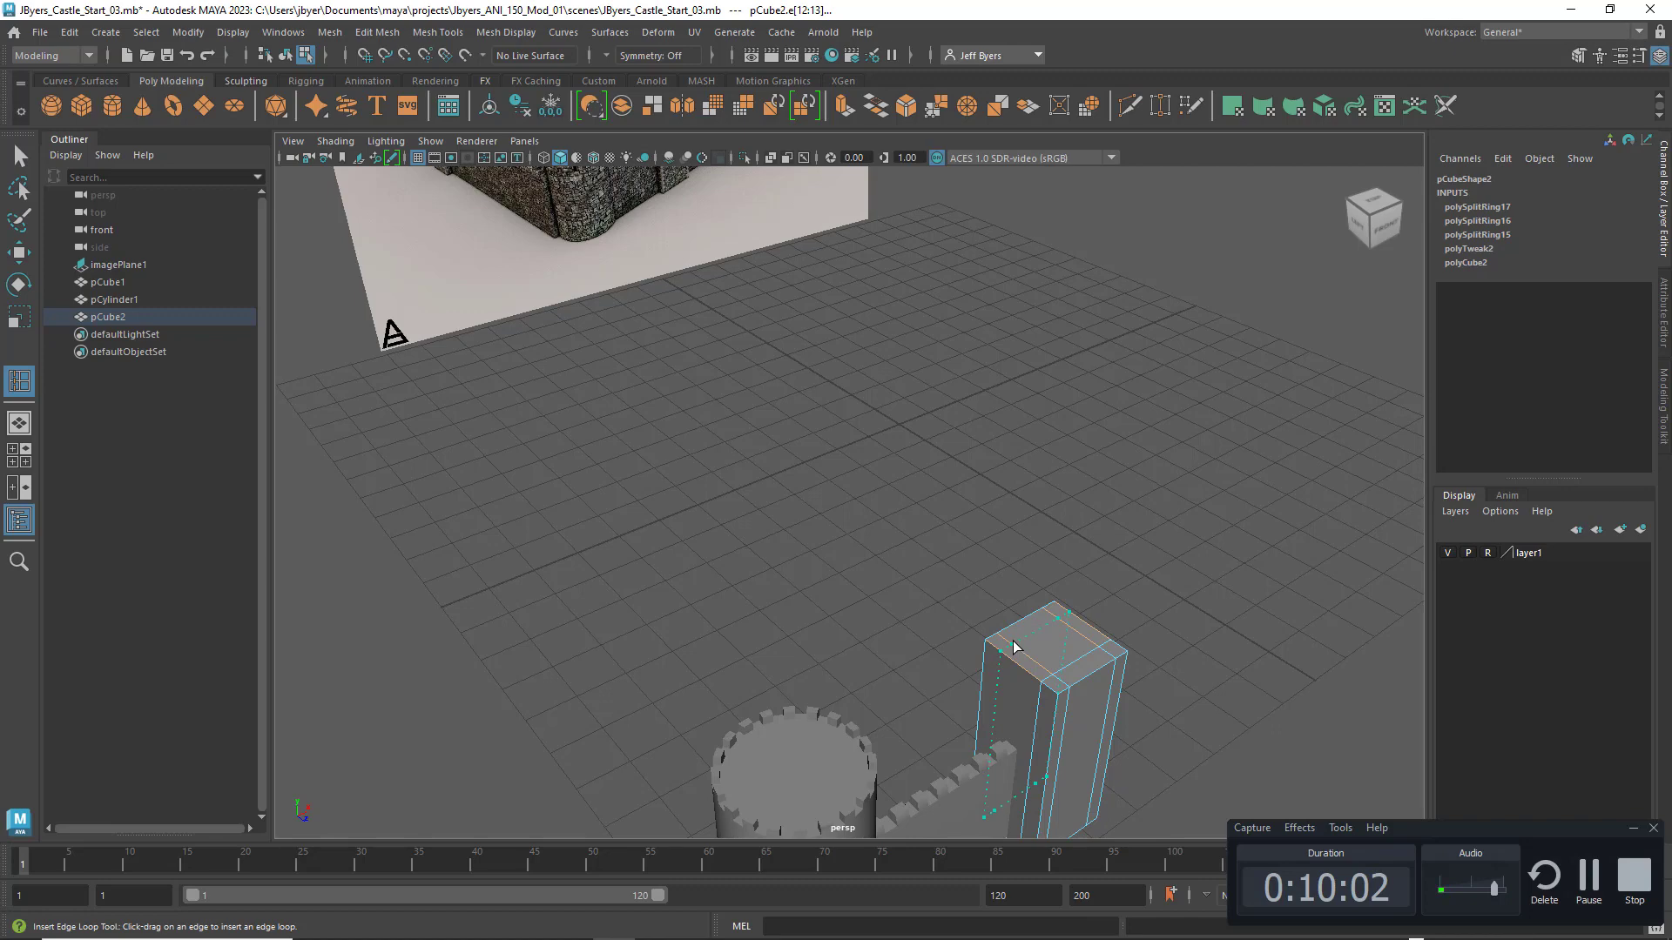
{"action": "left_click", "coordinate": [1014, 647]}
{"action": "middle_click_drag", "start_coordinate": [1015, 646], "coordinate": [905, 695], "text": "alt"}
{"action": "scroll", "coordinate": [906, 694], "scroll_direction": "down", "scroll_amount": 2}
{"action": "scroll", "coordinate": [710, 247], "scroll_direction": "up", "scroll_amount": 3}
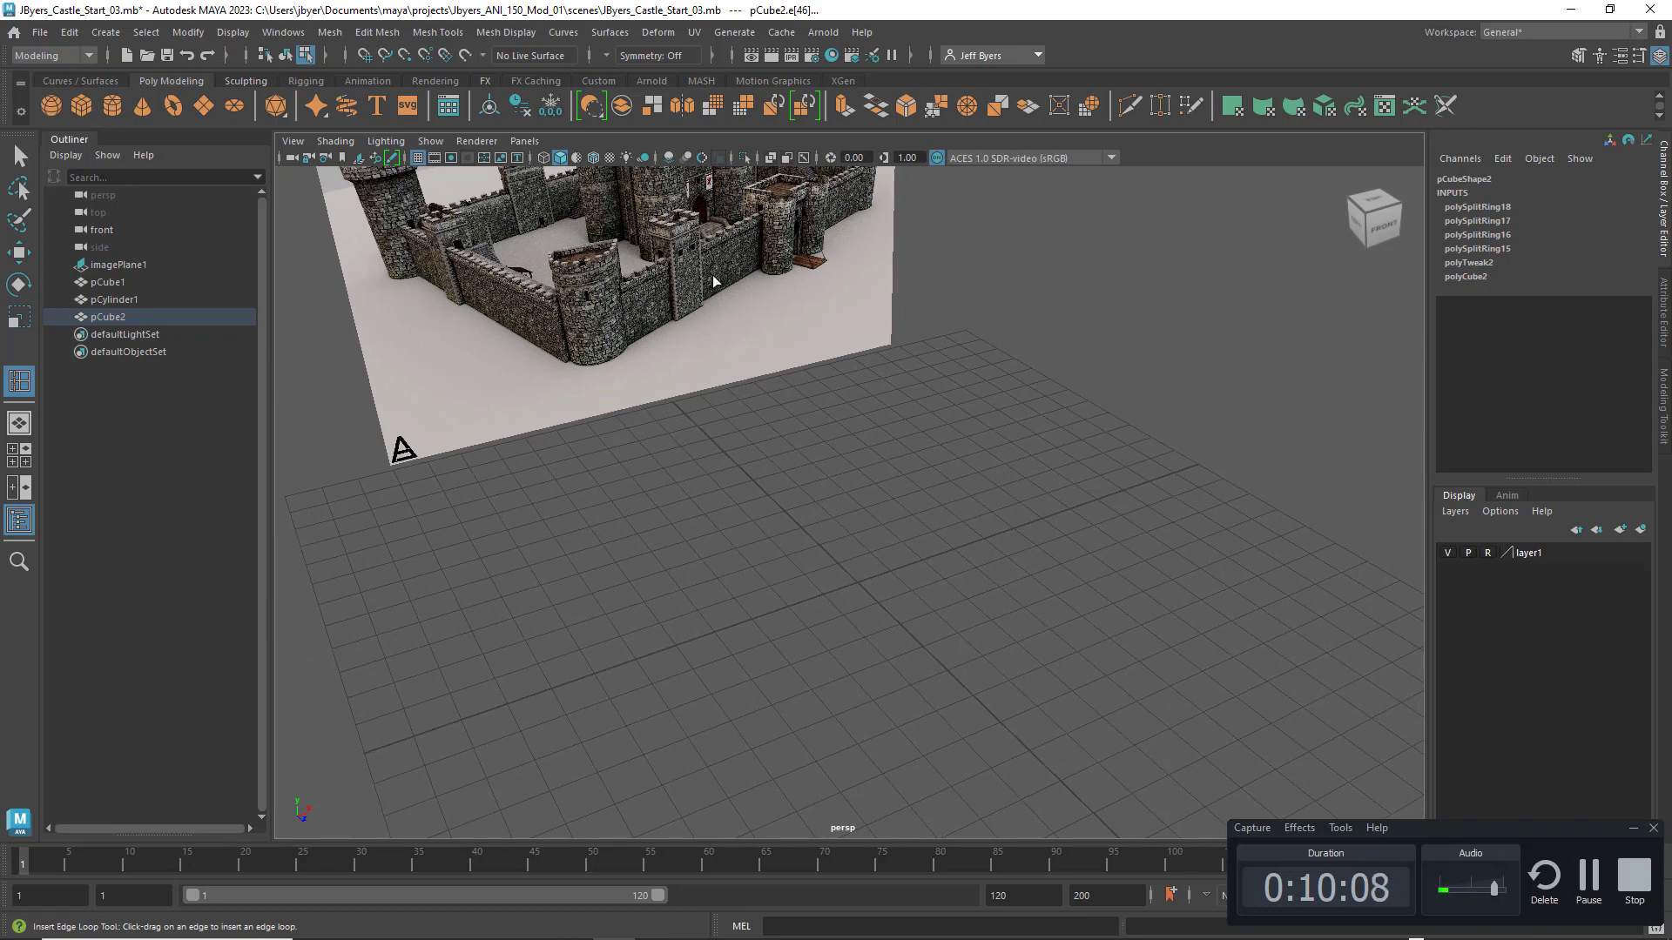
{"action": "scroll", "coordinate": [713, 280], "scroll_direction": "down", "scroll_amount": 3}
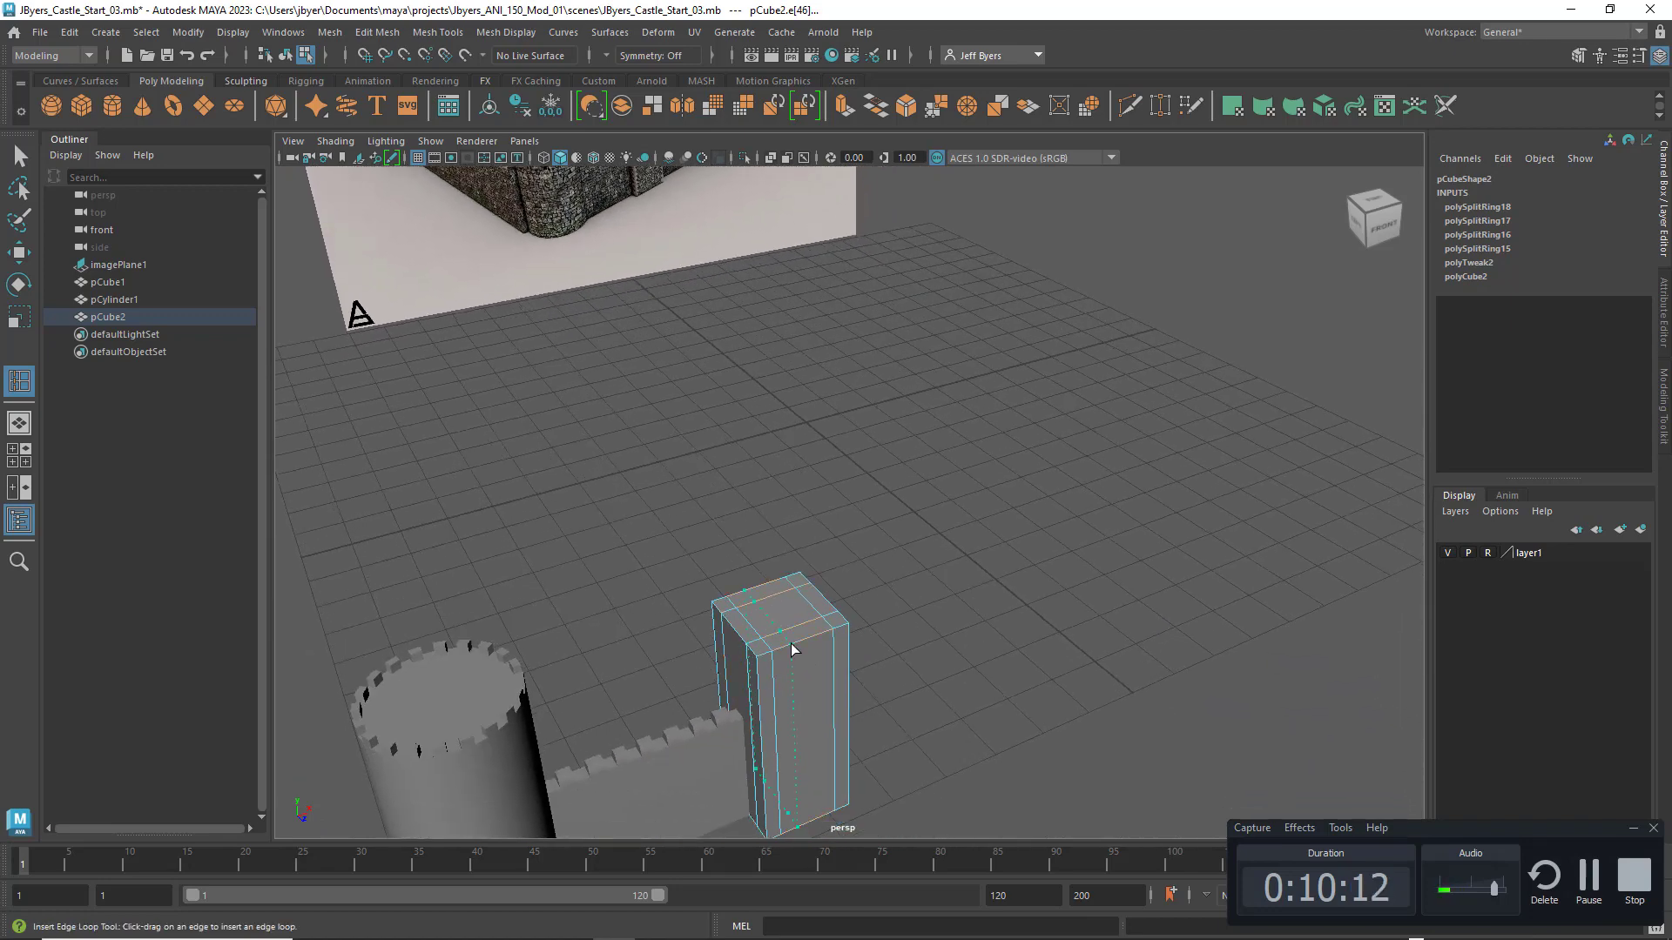
{"action": "left_click", "coordinate": [789, 648]}
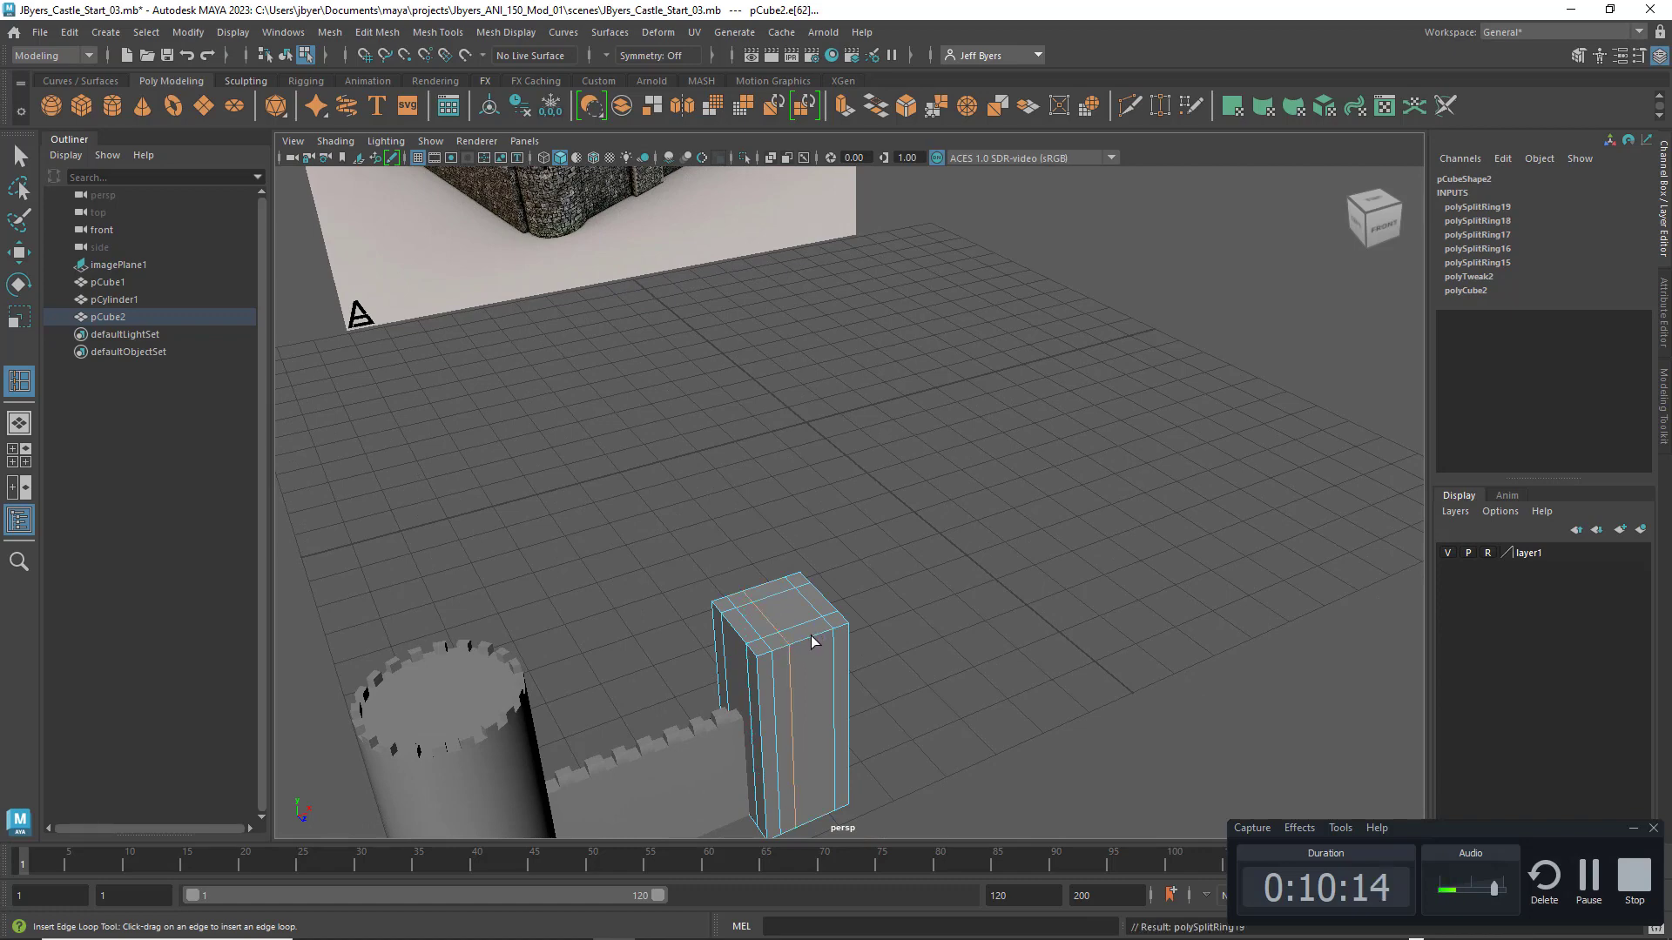
{"action": "left_click", "coordinate": [812, 636]}
{"action": "left_click_drag", "start_coordinate": [807, 635], "coordinate": [808, 637]}
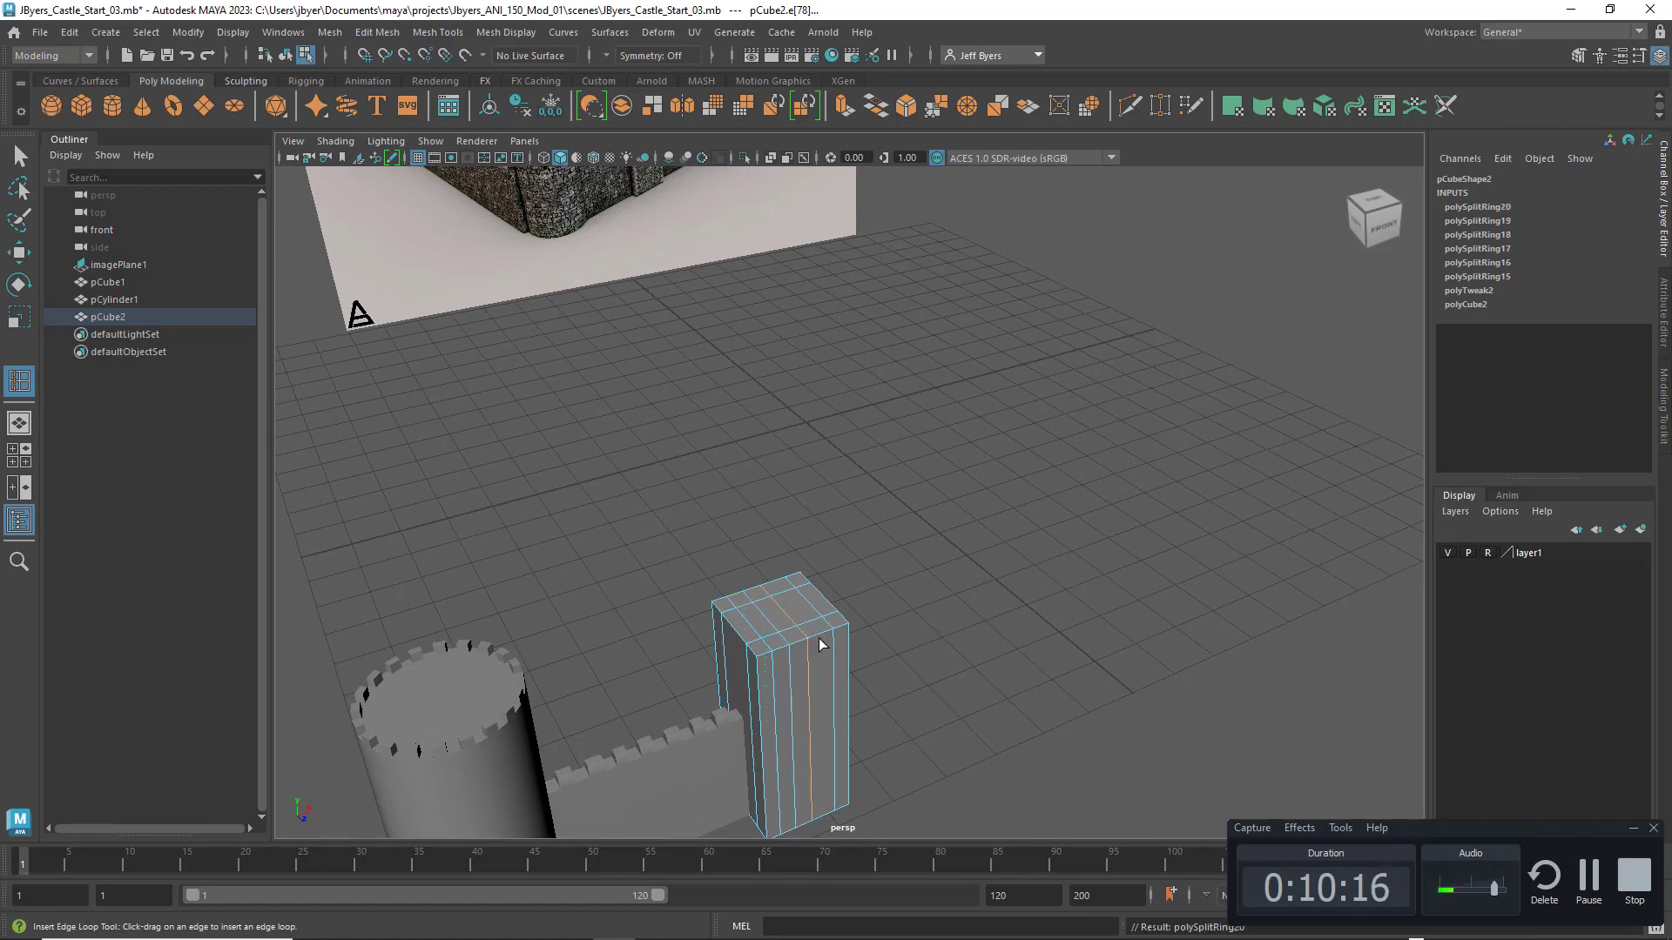
{"action": "middle_click_drag", "start_coordinate": [844, 660], "coordinate": [736, 587], "text": "alt"}
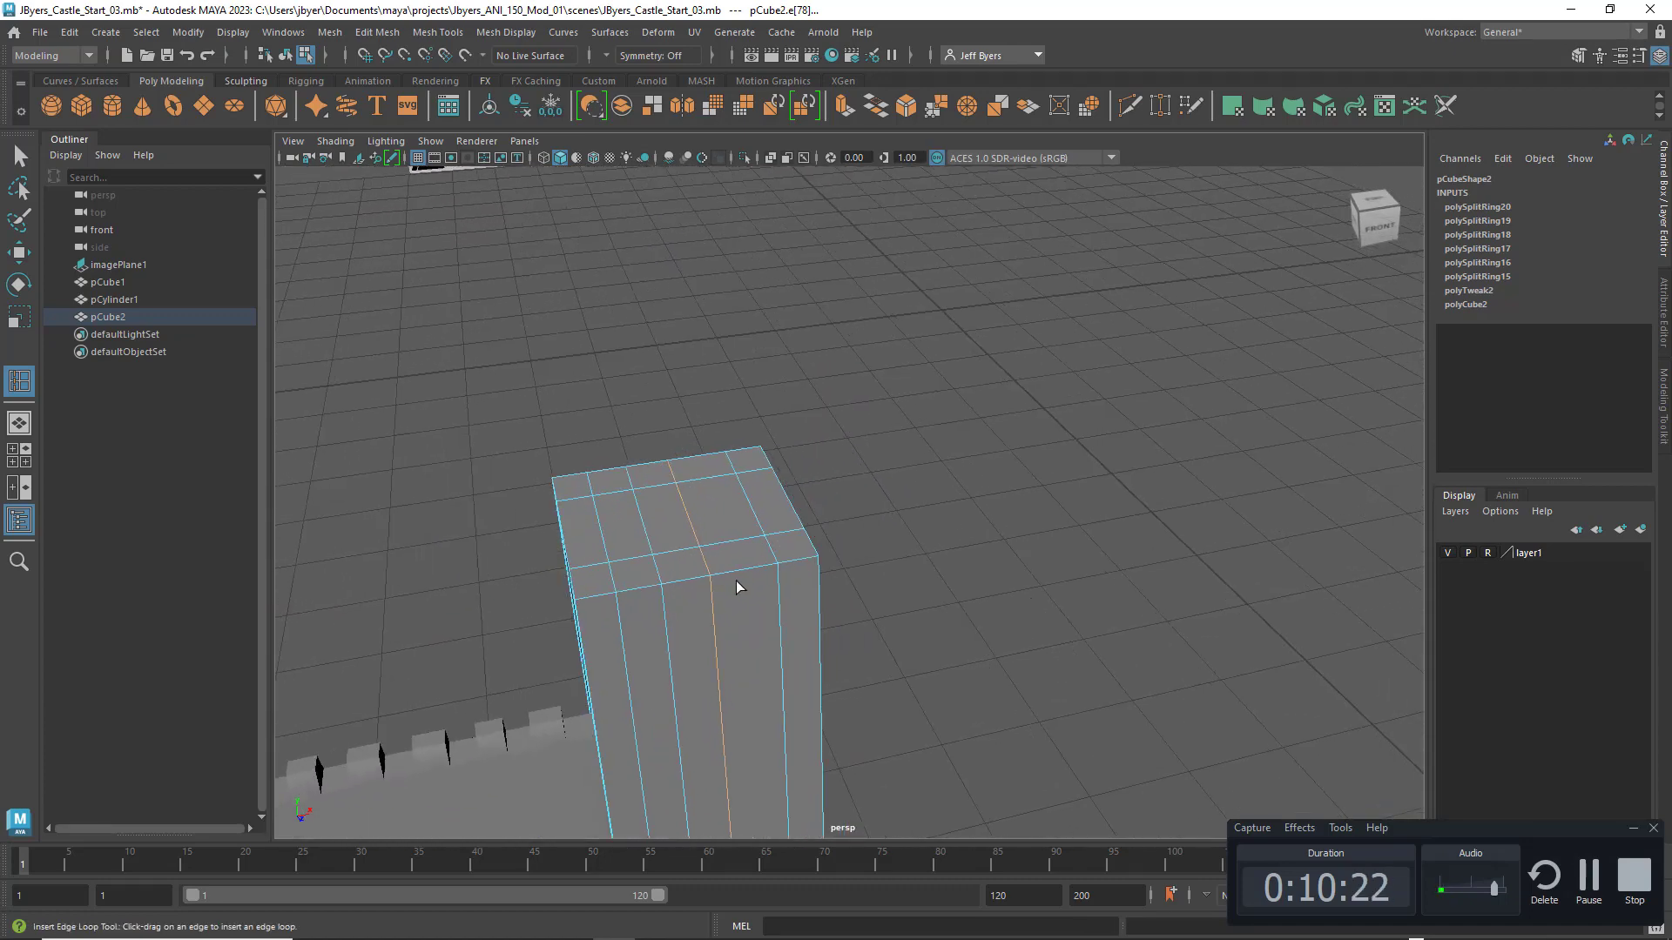
{"action": "key", "text": "ctrl+z"}
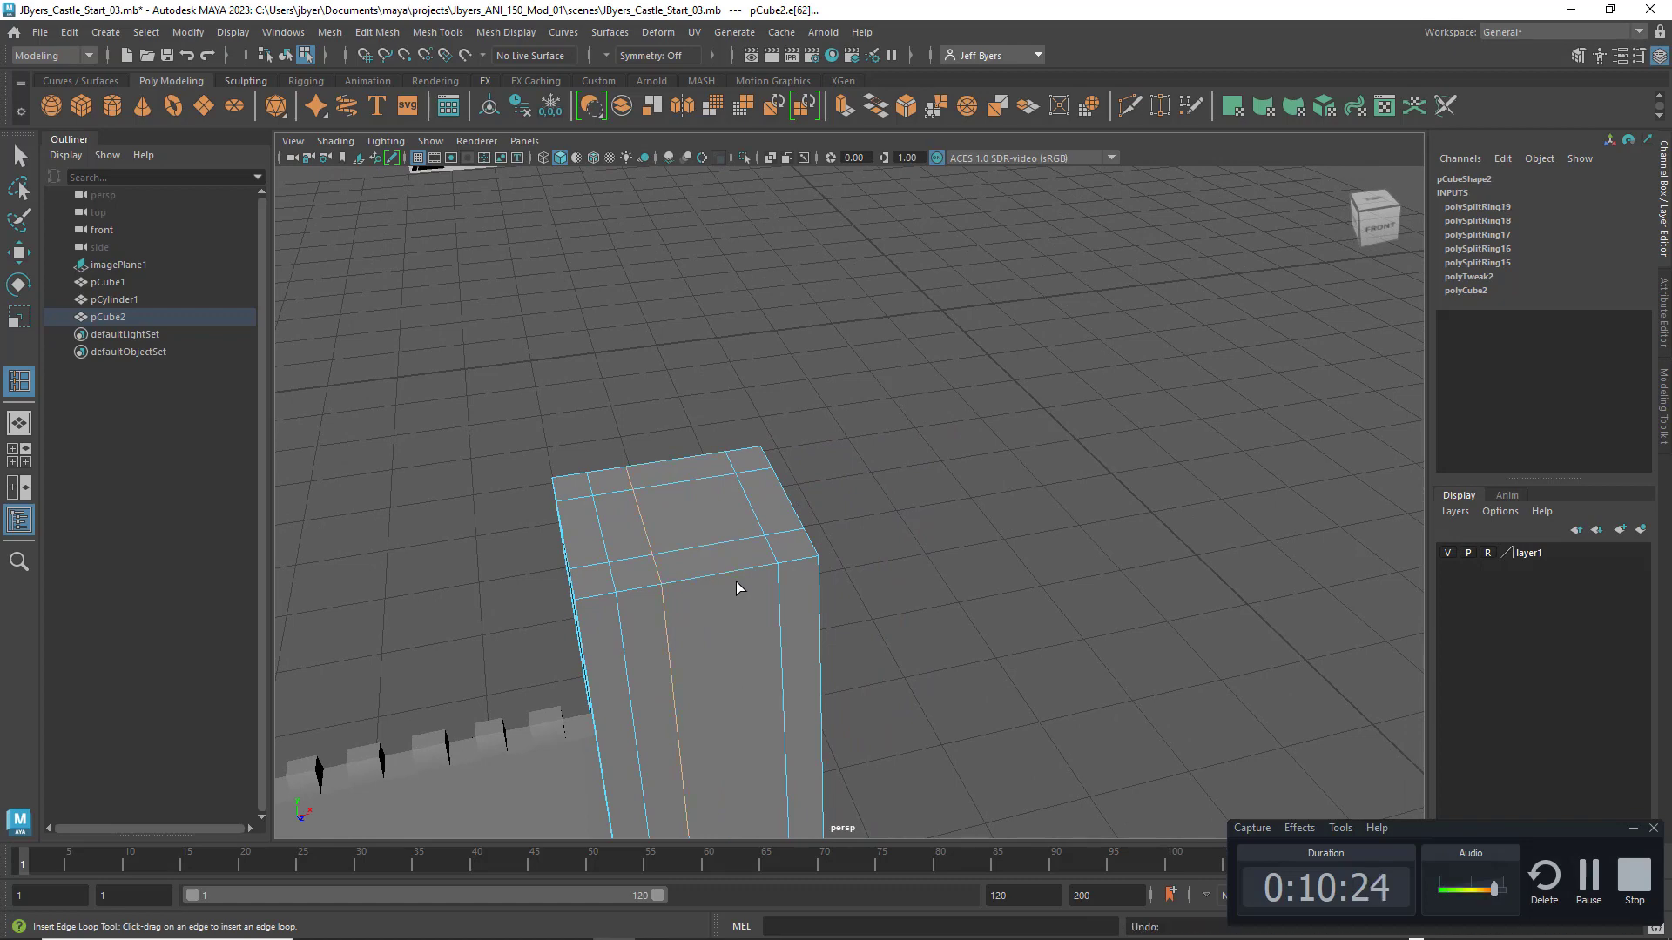
{"action": "key", "text": "ctrl+z"}
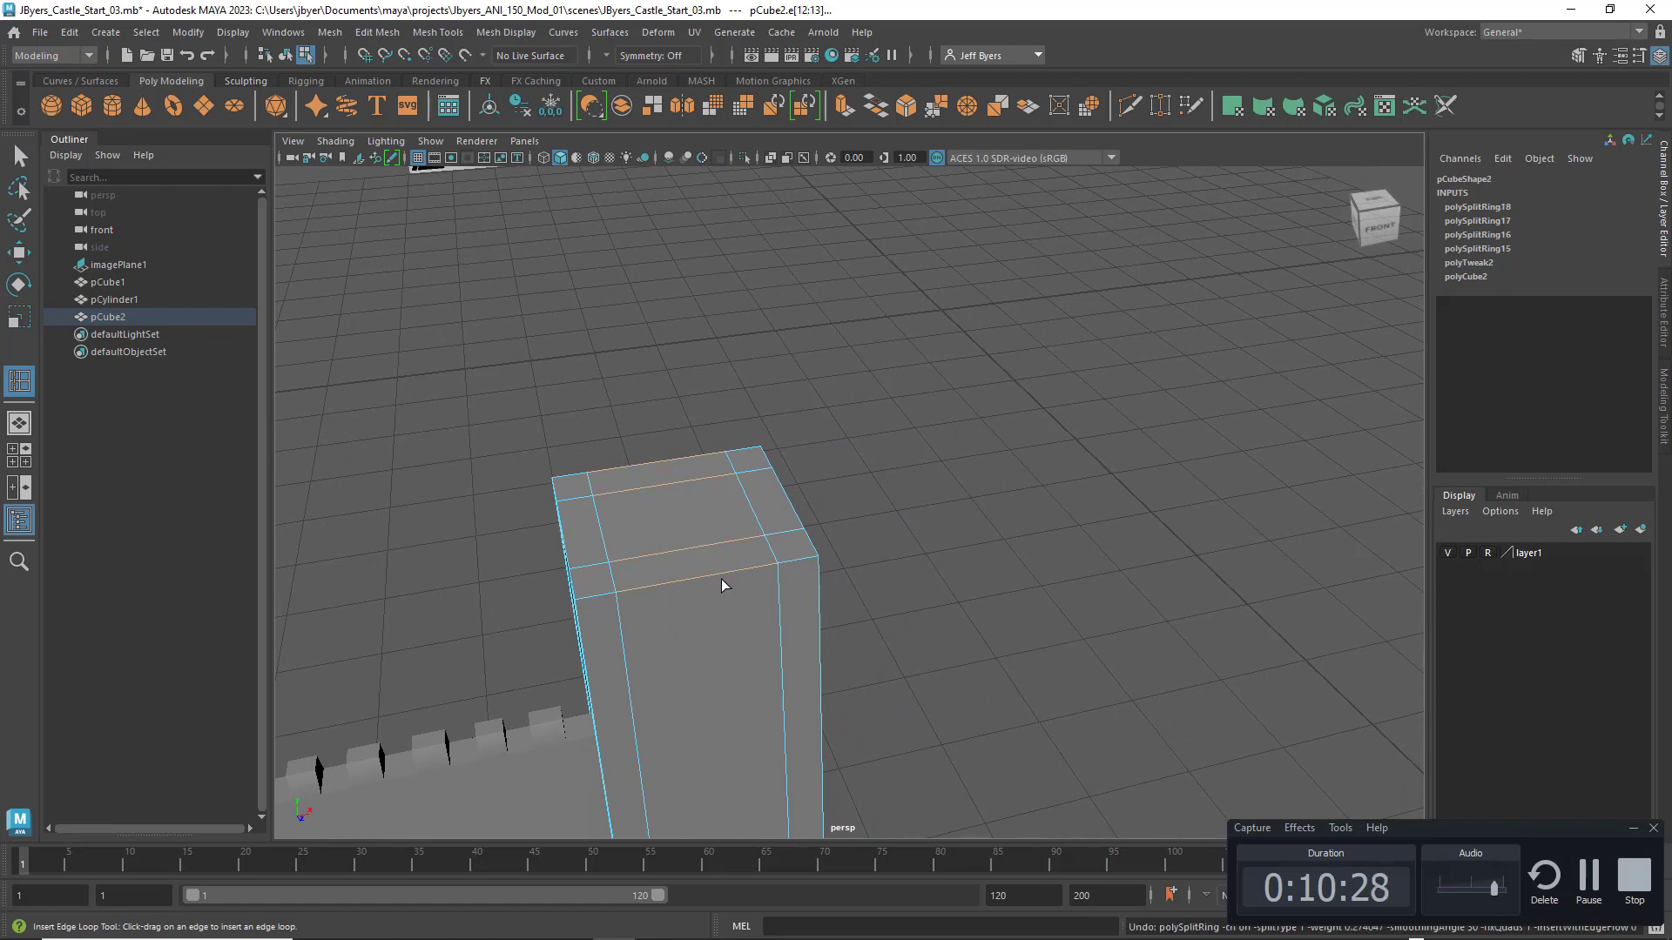
{"action": "key", "text": "shift+z"}
{"action": "key", "text": "shift+z"}
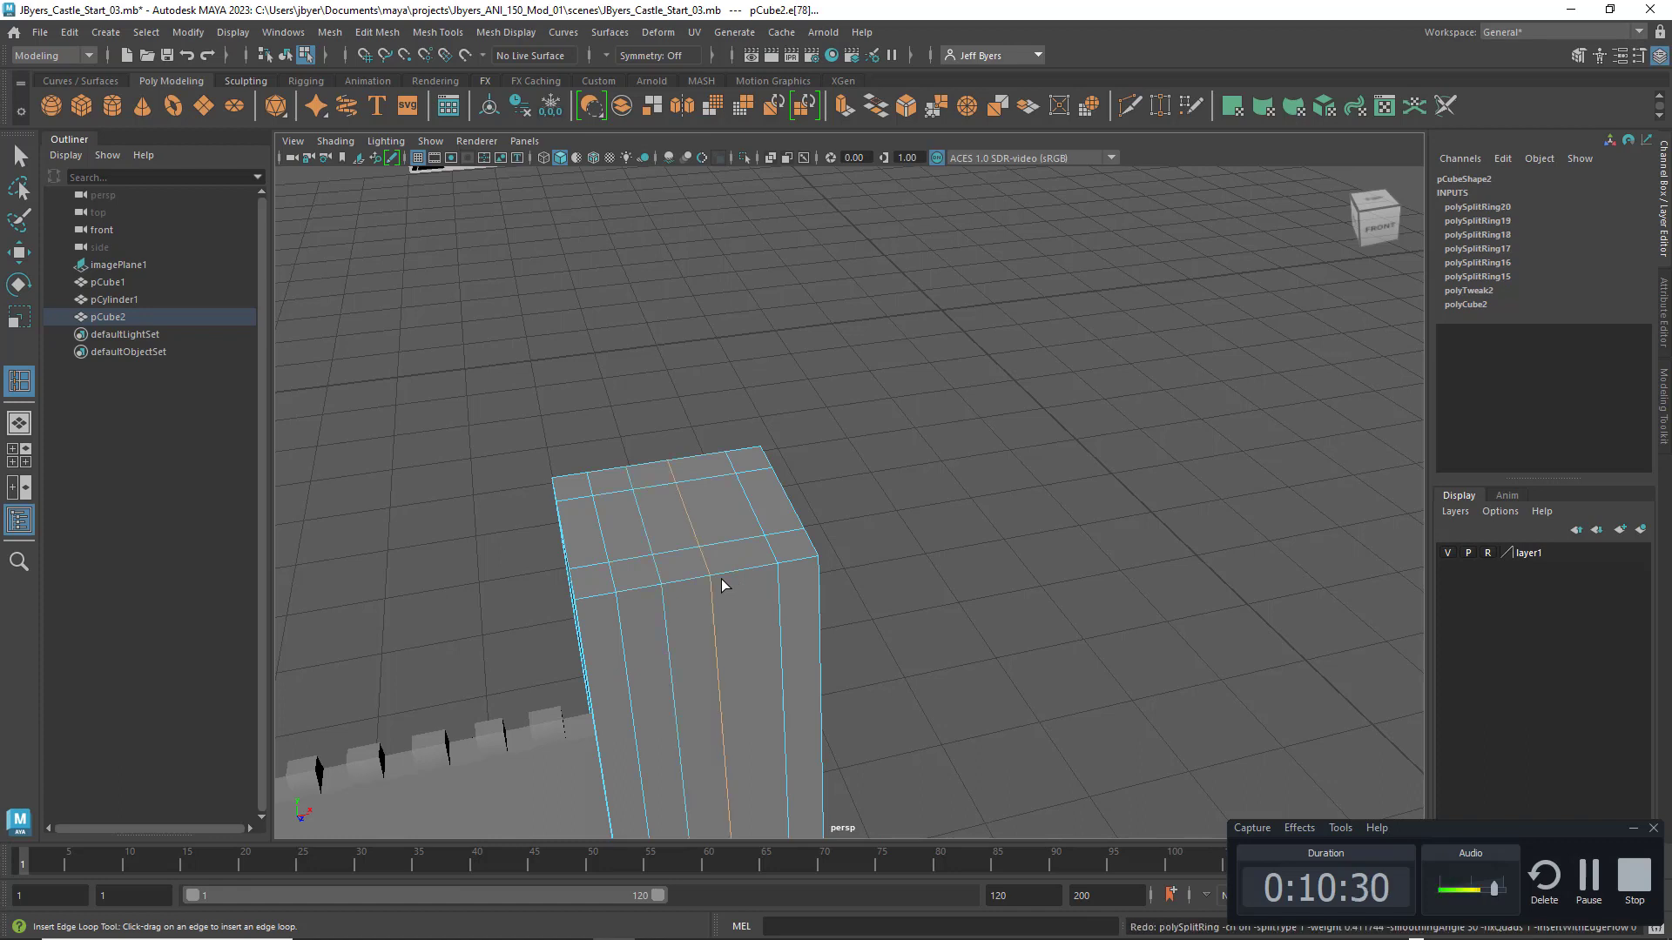
Step: Select the middle edge loop farther from the wall and move it slightly away from the wall to even the spacing
{"action": "key", "text": "q"}
{"action": "left_click", "coordinate": [781, 487]}
{"action": "left_click", "coordinate": [827, 477]}
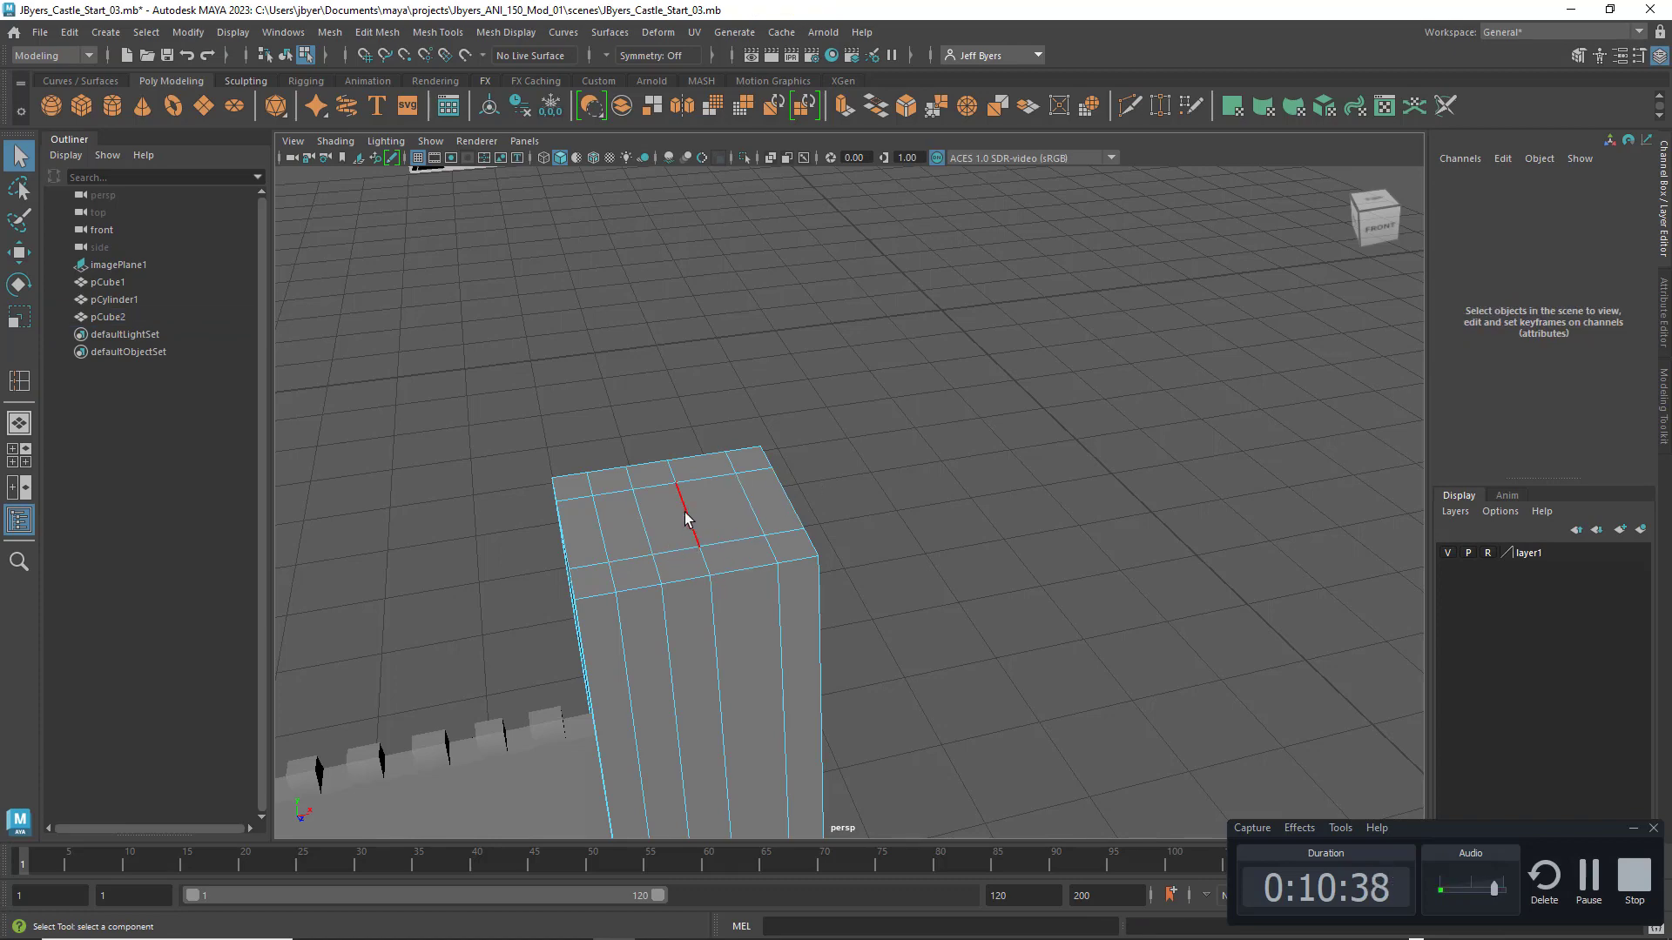
{"action": "left_click", "coordinate": [685, 518]}
{"action": "scroll", "coordinate": [726, 510], "scroll_direction": "down", "scroll_amount": 3}
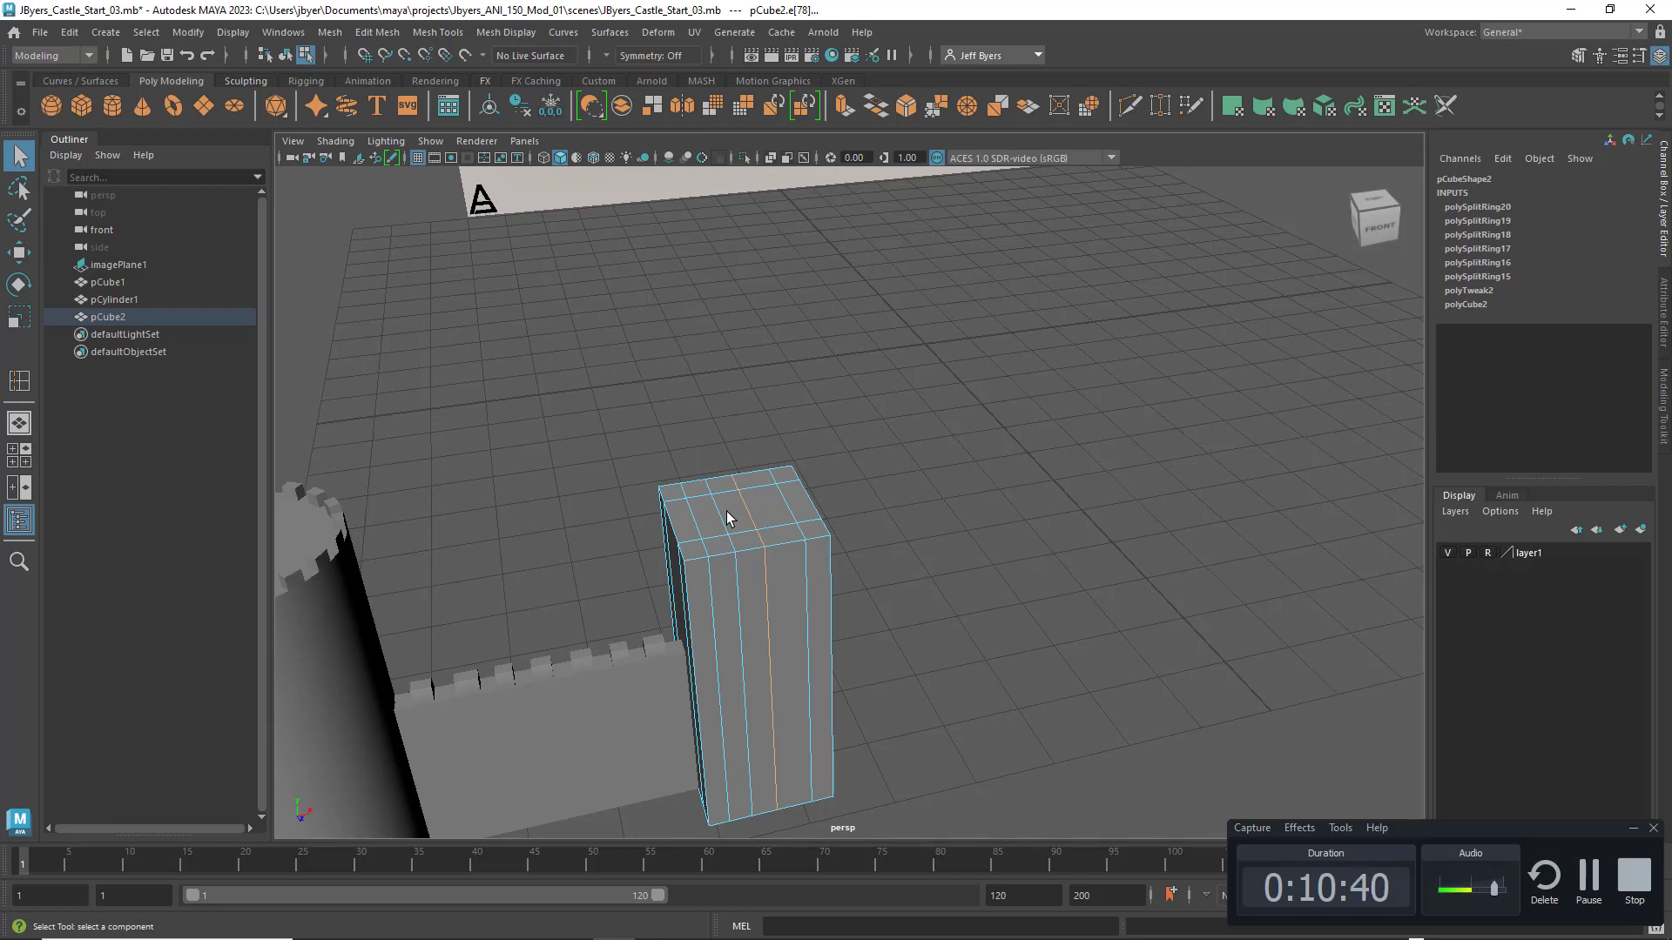
{"action": "key", "text": "w"}
{"action": "left_click_drag", "start_coordinate": [832, 637], "coordinate": [836, 633]}
Step: Reselect the complete middle edge loop on the tower block's side farther from the wall
{"action": "left_click", "coordinate": [742, 583]}
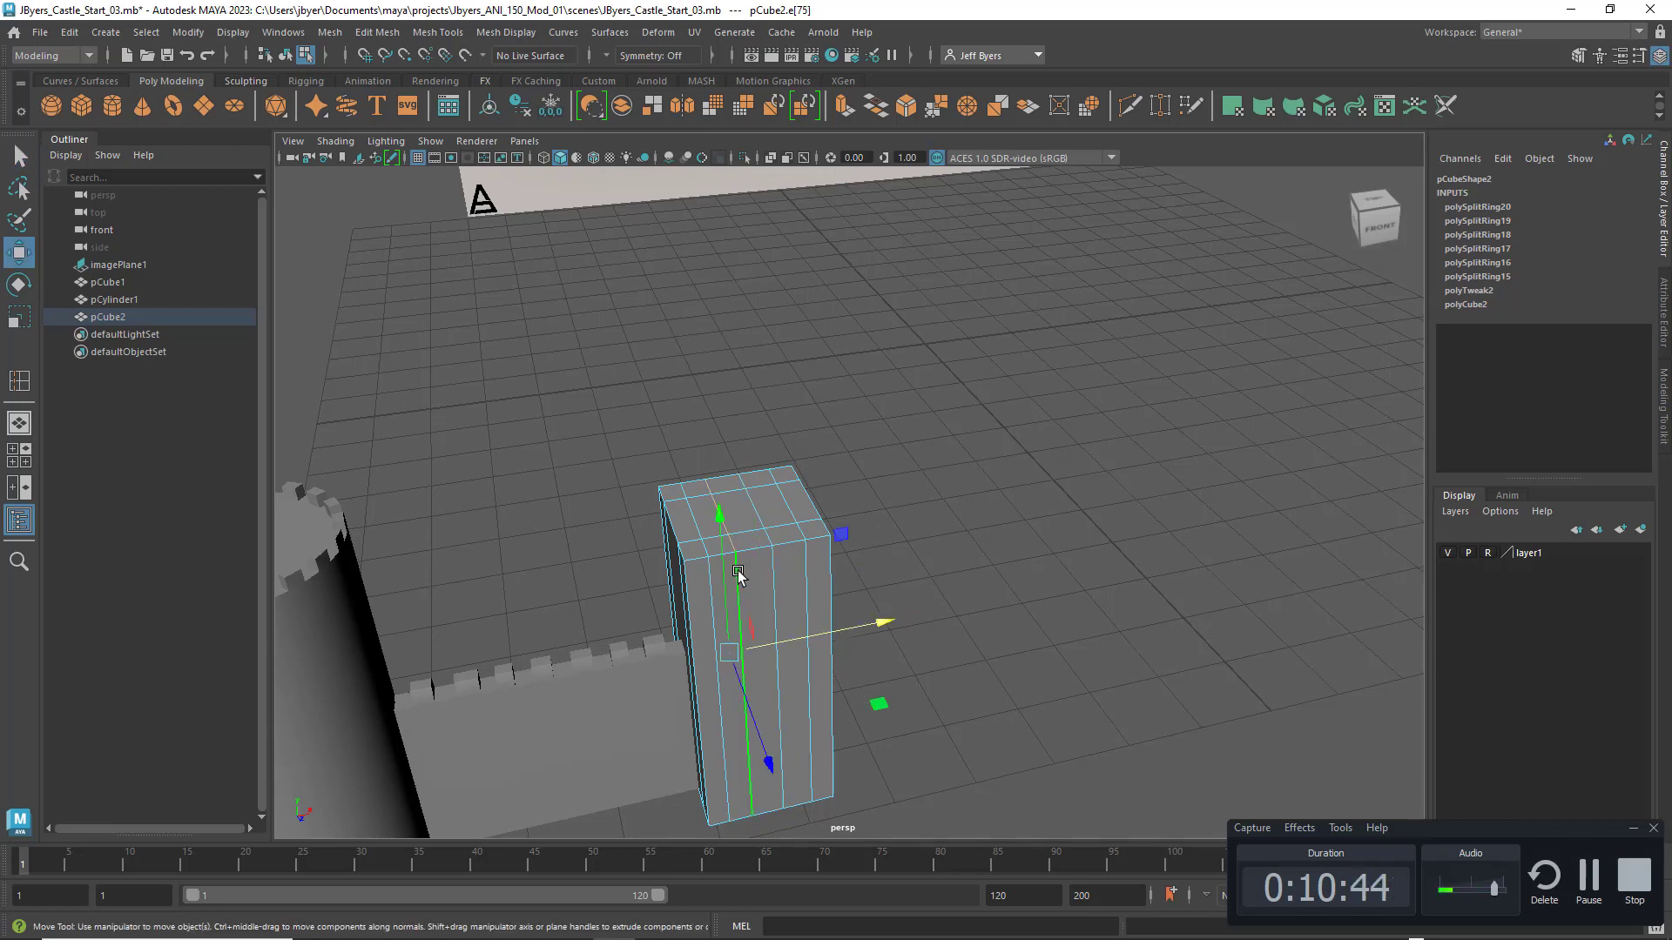
{"action": "left_click", "coordinate": [920, 568]}
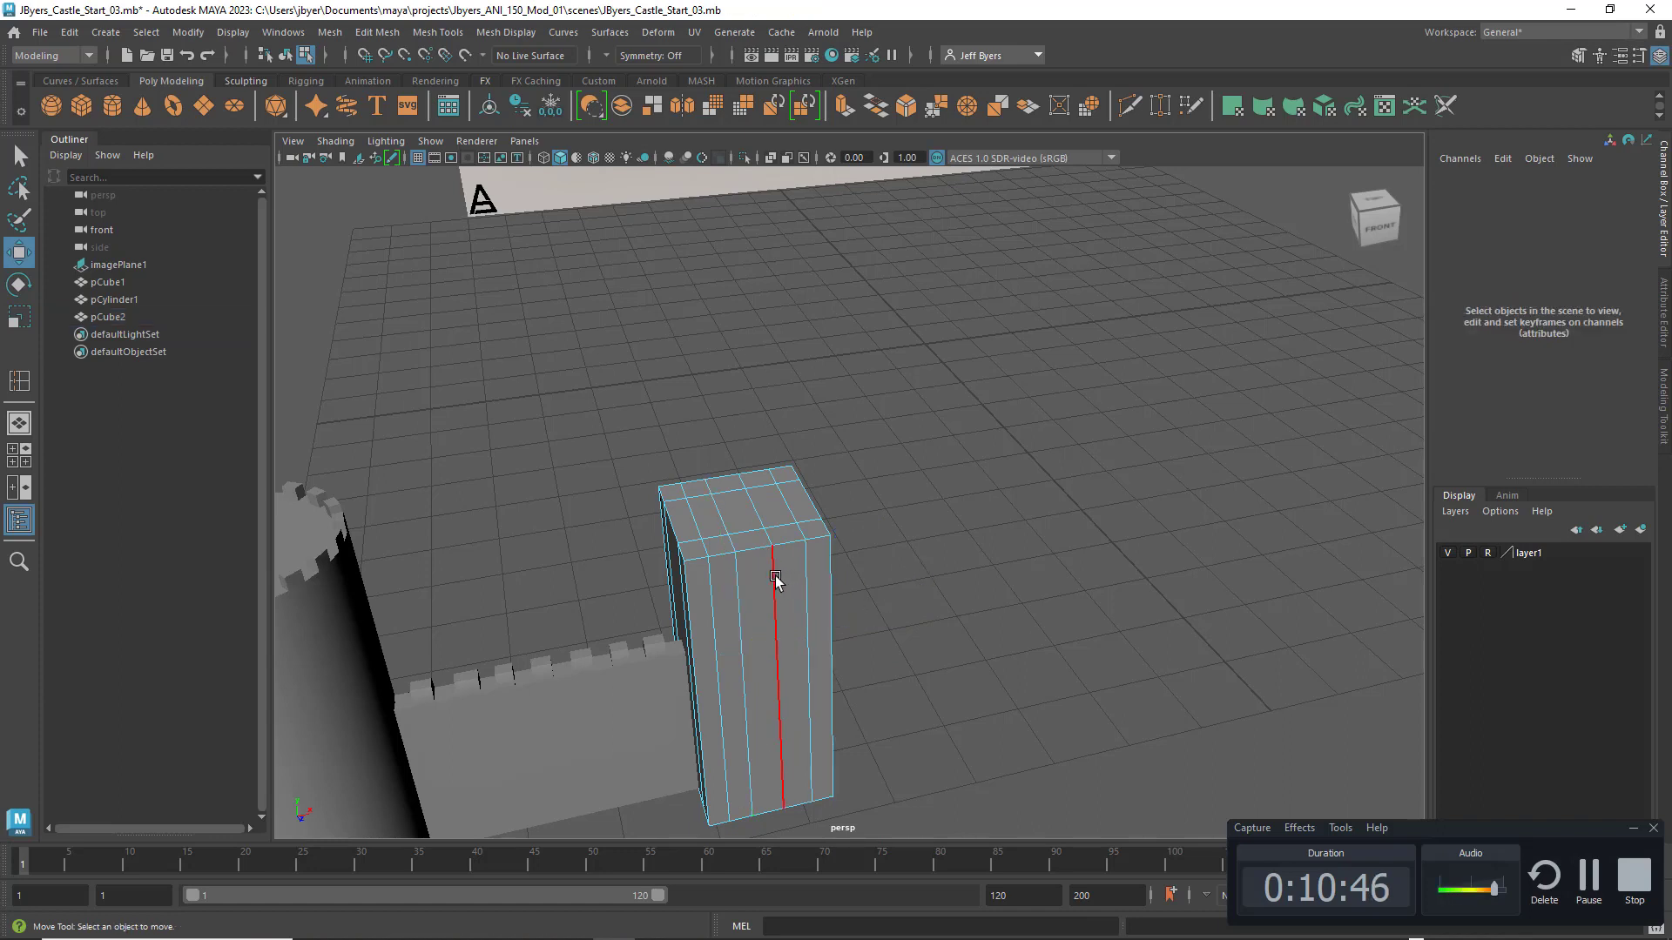
{"action": "left_click", "coordinate": [776, 581]}
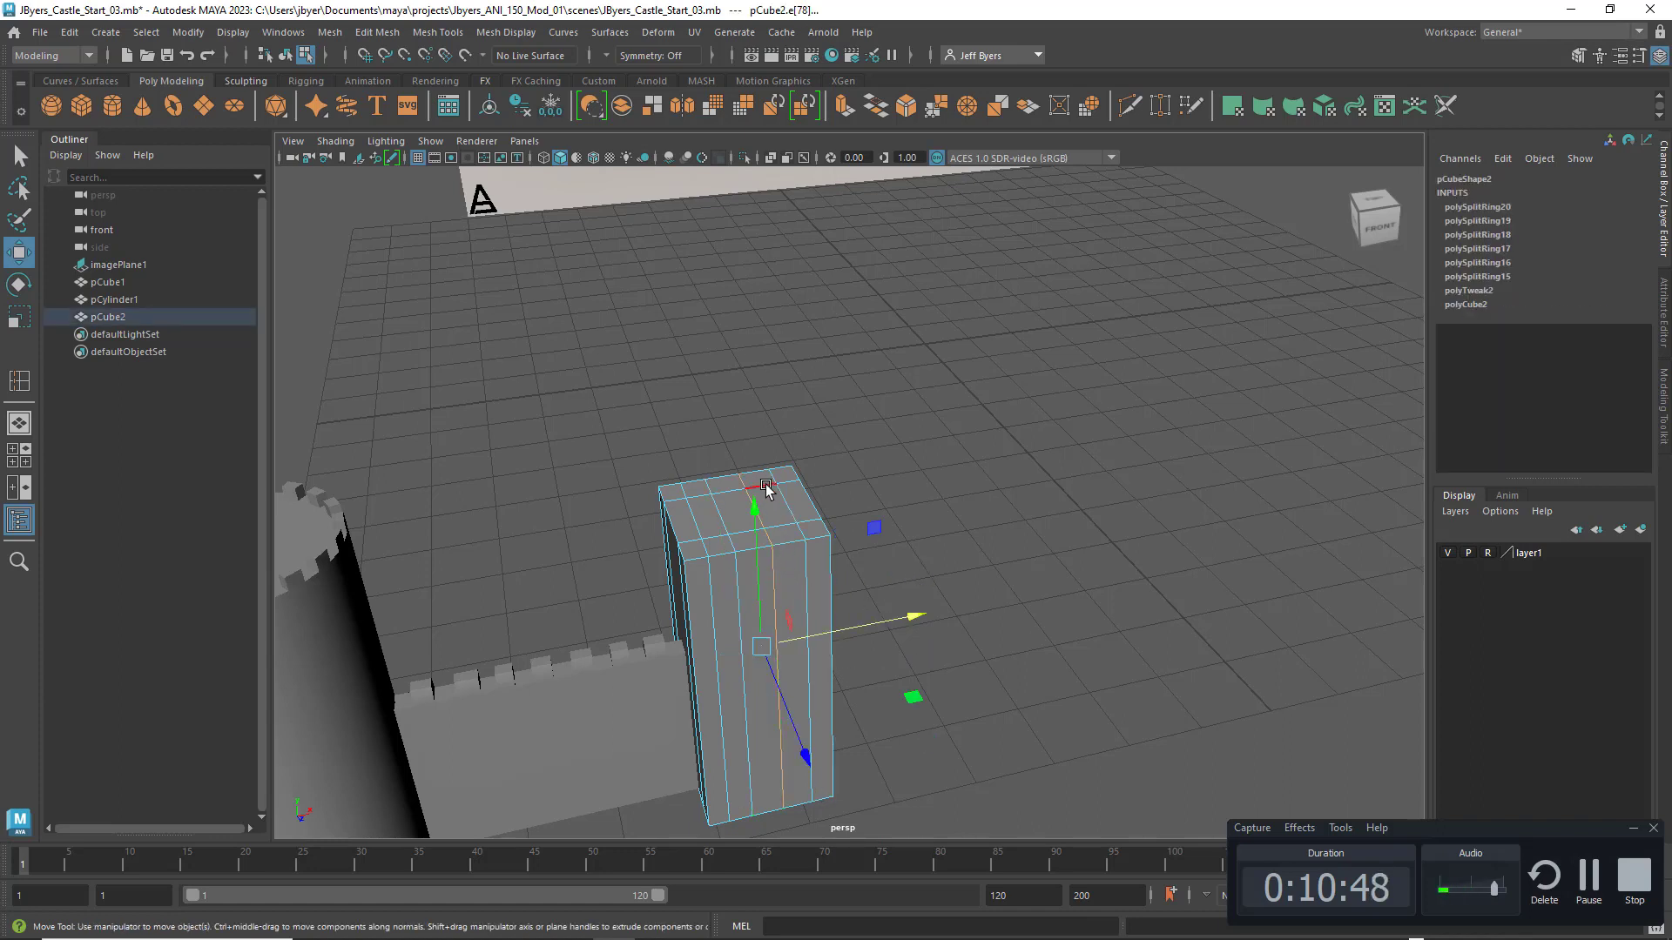
{"action": "right_click_drag", "start_coordinate": [765, 489], "coordinate": [759, 388]}
{"action": "left_click", "coordinate": [873, 494]}
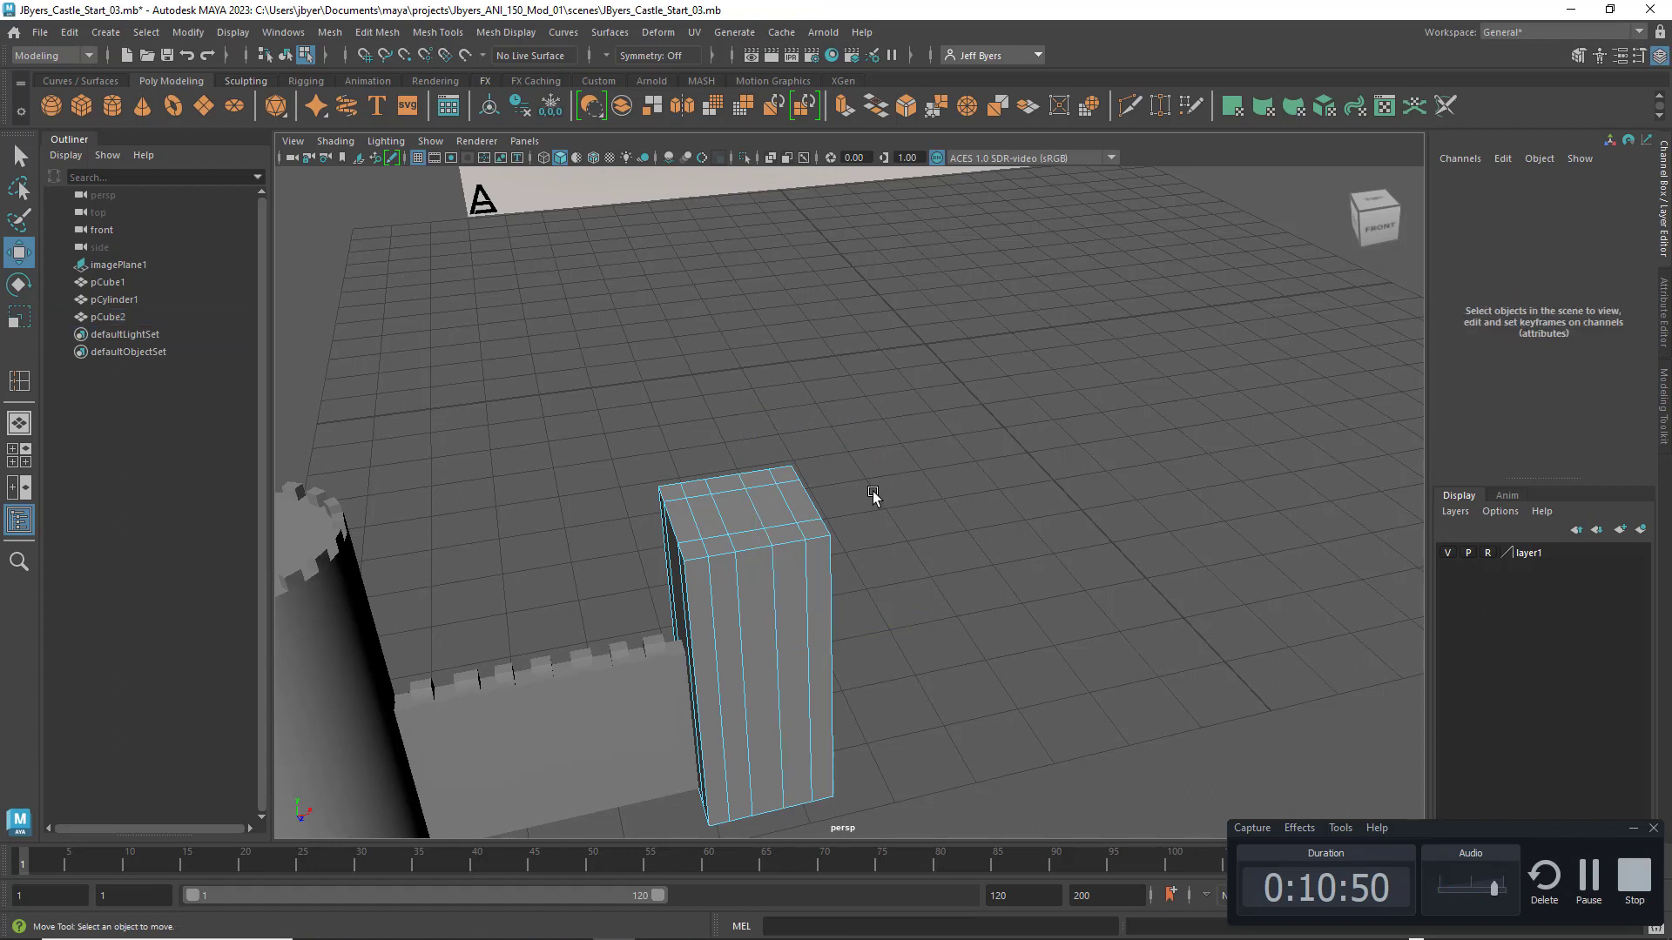
{"action": "double_click", "coordinate": [754, 512]}
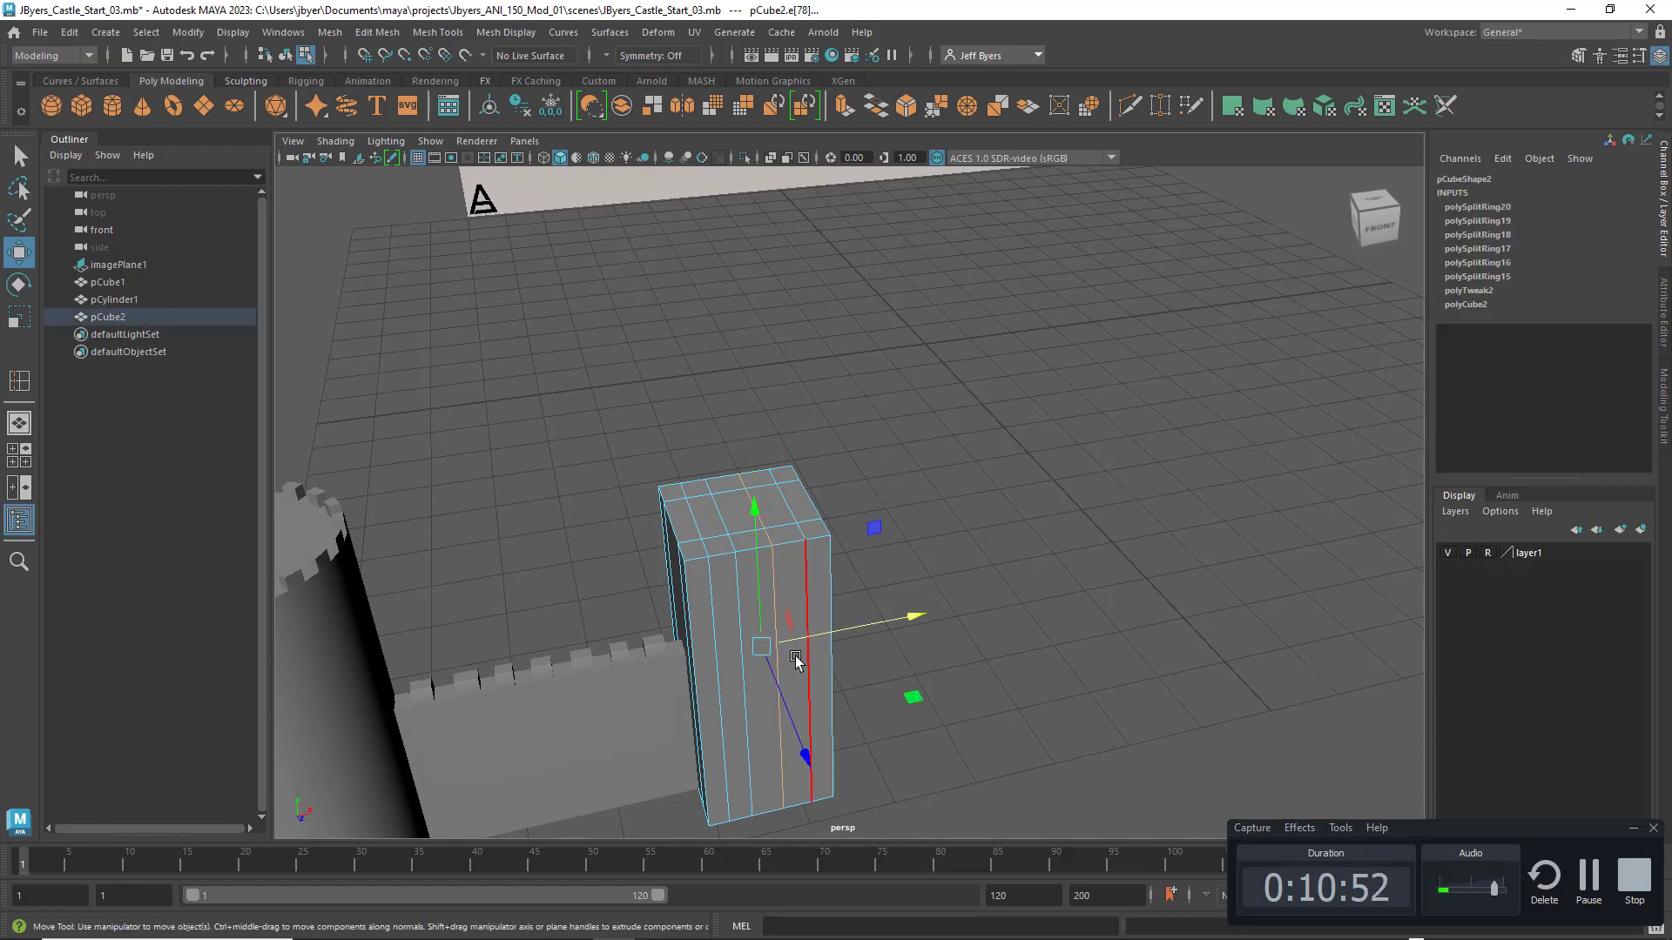
Step: Fine-tune the positions of the two middle edge loops to even out the sections on the tower block's front face
{"action": "left_click_drag", "start_coordinate": [848, 631], "coordinate": [841, 628]}
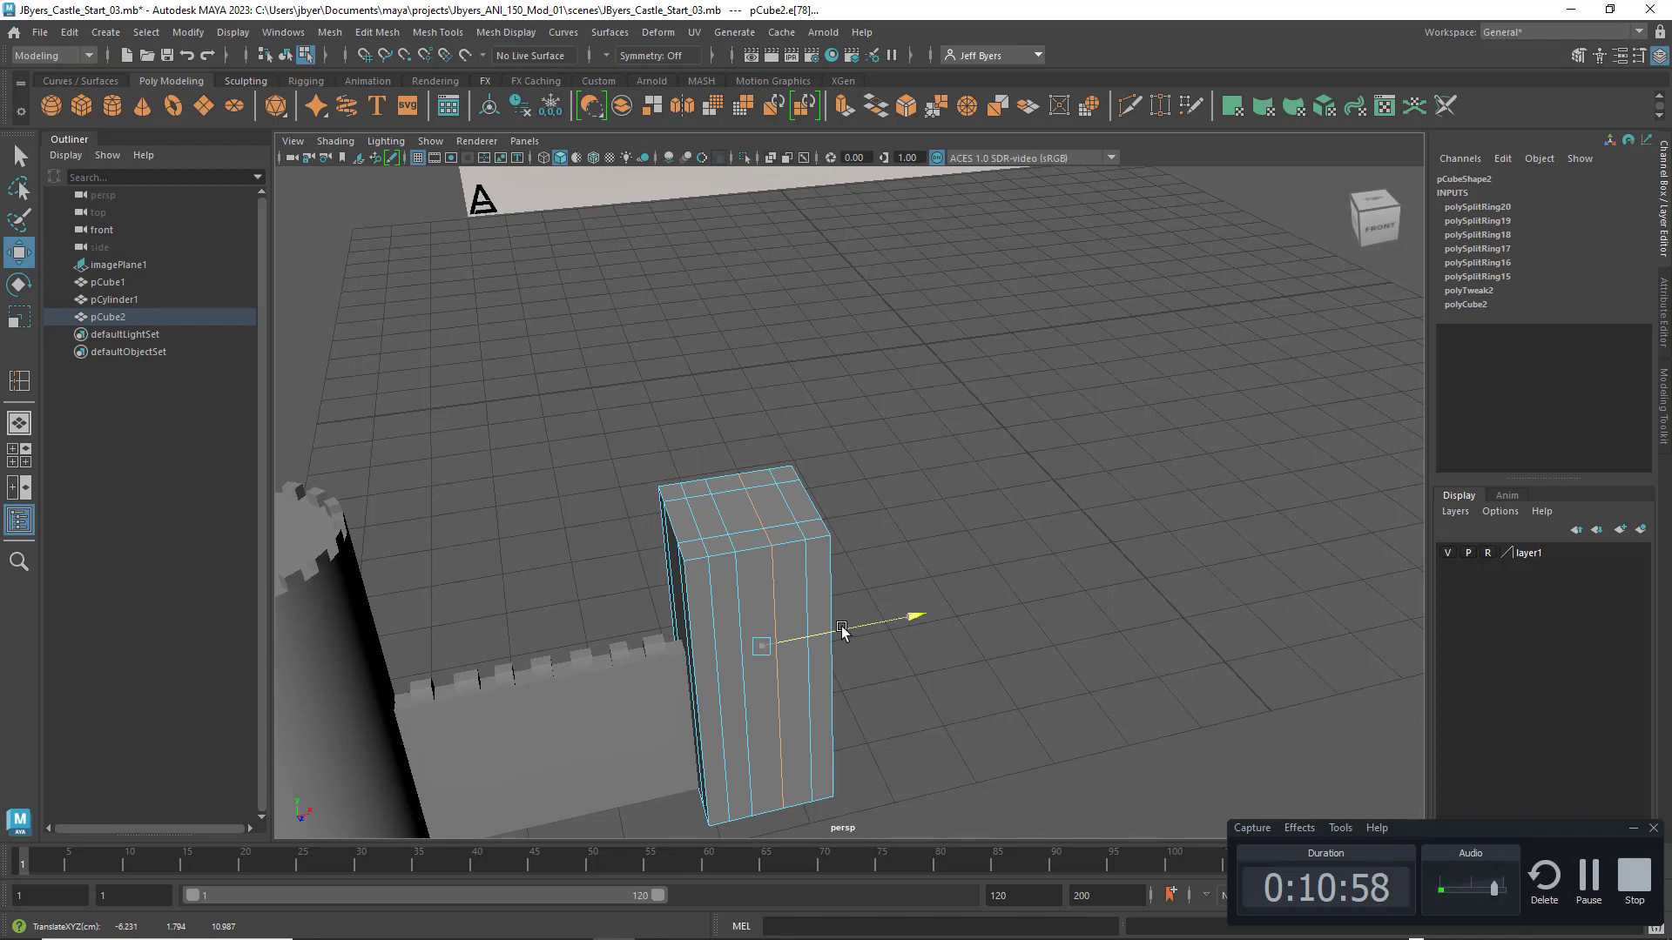
{"action": "left_click_drag", "start_coordinate": [841, 628], "coordinate": [788, 640]}
{"action": "double_click", "coordinate": [735, 540]}
{"action": "double_click", "coordinate": [761, 512]}
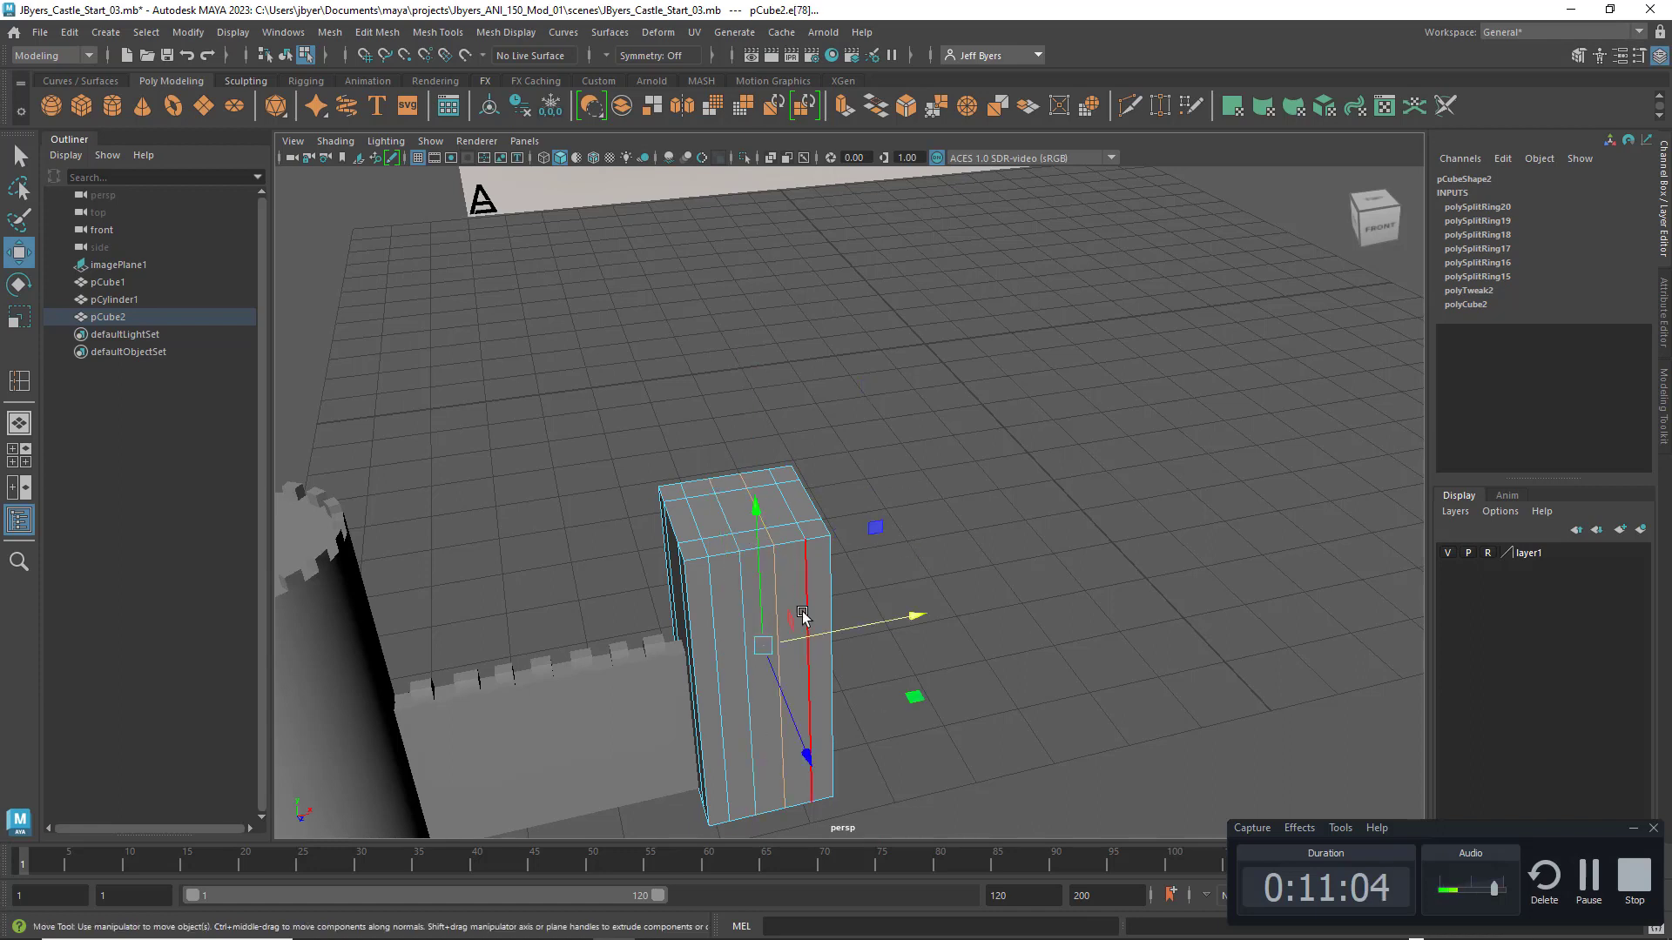
{"action": "left_click_drag", "start_coordinate": [892, 620], "coordinate": [897, 617]}
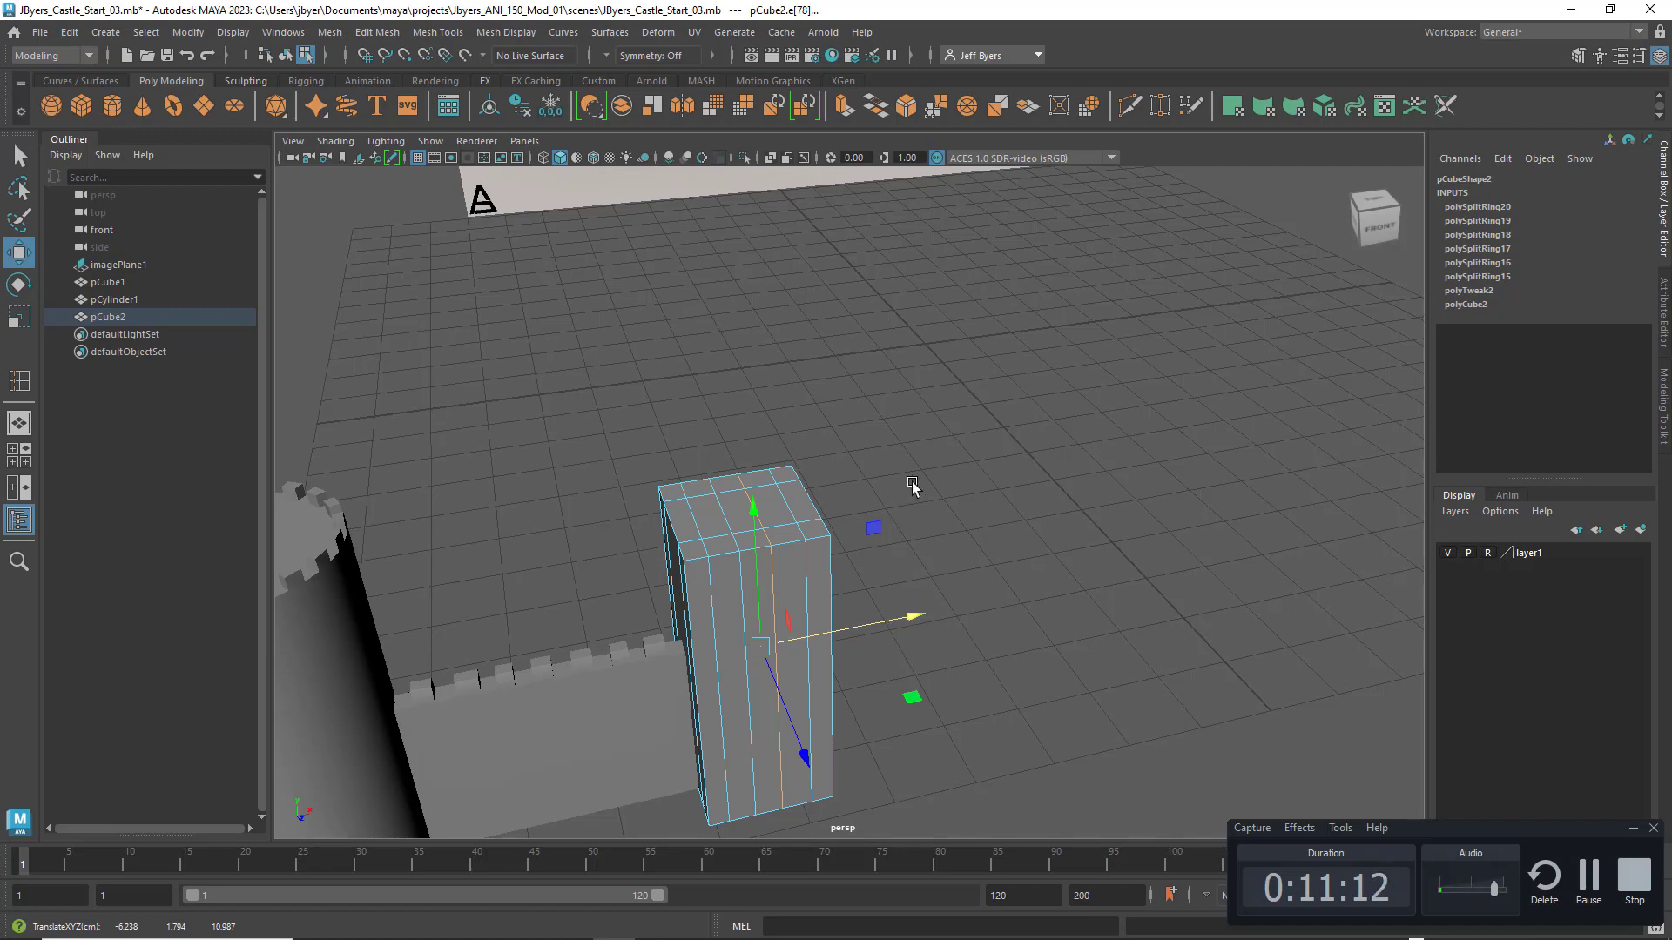
Step: Insert two edge loops across the tower block's side face away from the wall, dividing its wide middle into three sections
{"action": "left_click_drag", "start_coordinate": [914, 487], "coordinate": [723, 493], "text": "alt"}
{"action": "middle_click_drag", "start_coordinate": [892, 499], "coordinate": [1092, 538], "text": "alt"}
{"action": "scroll", "coordinate": [826, 539], "scroll_direction": "up", "scroll_amount": 5}
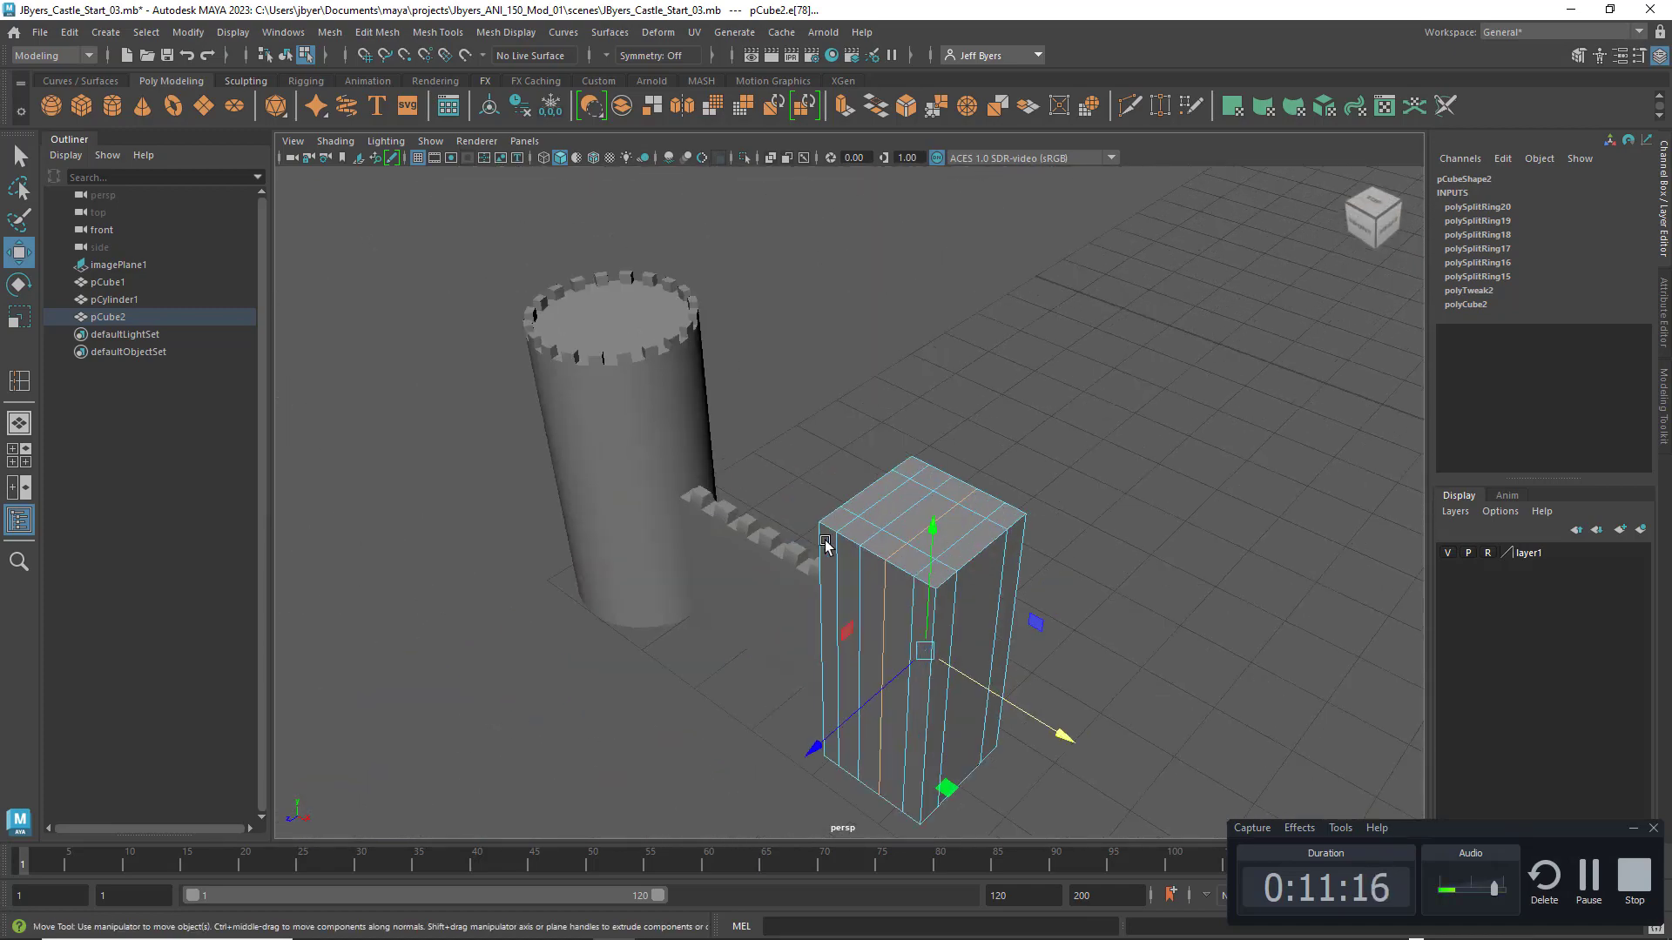
{"action": "left_click_drag", "start_coordinate": [828, 541], "coordinate": [724, 543], "text": "alt"}
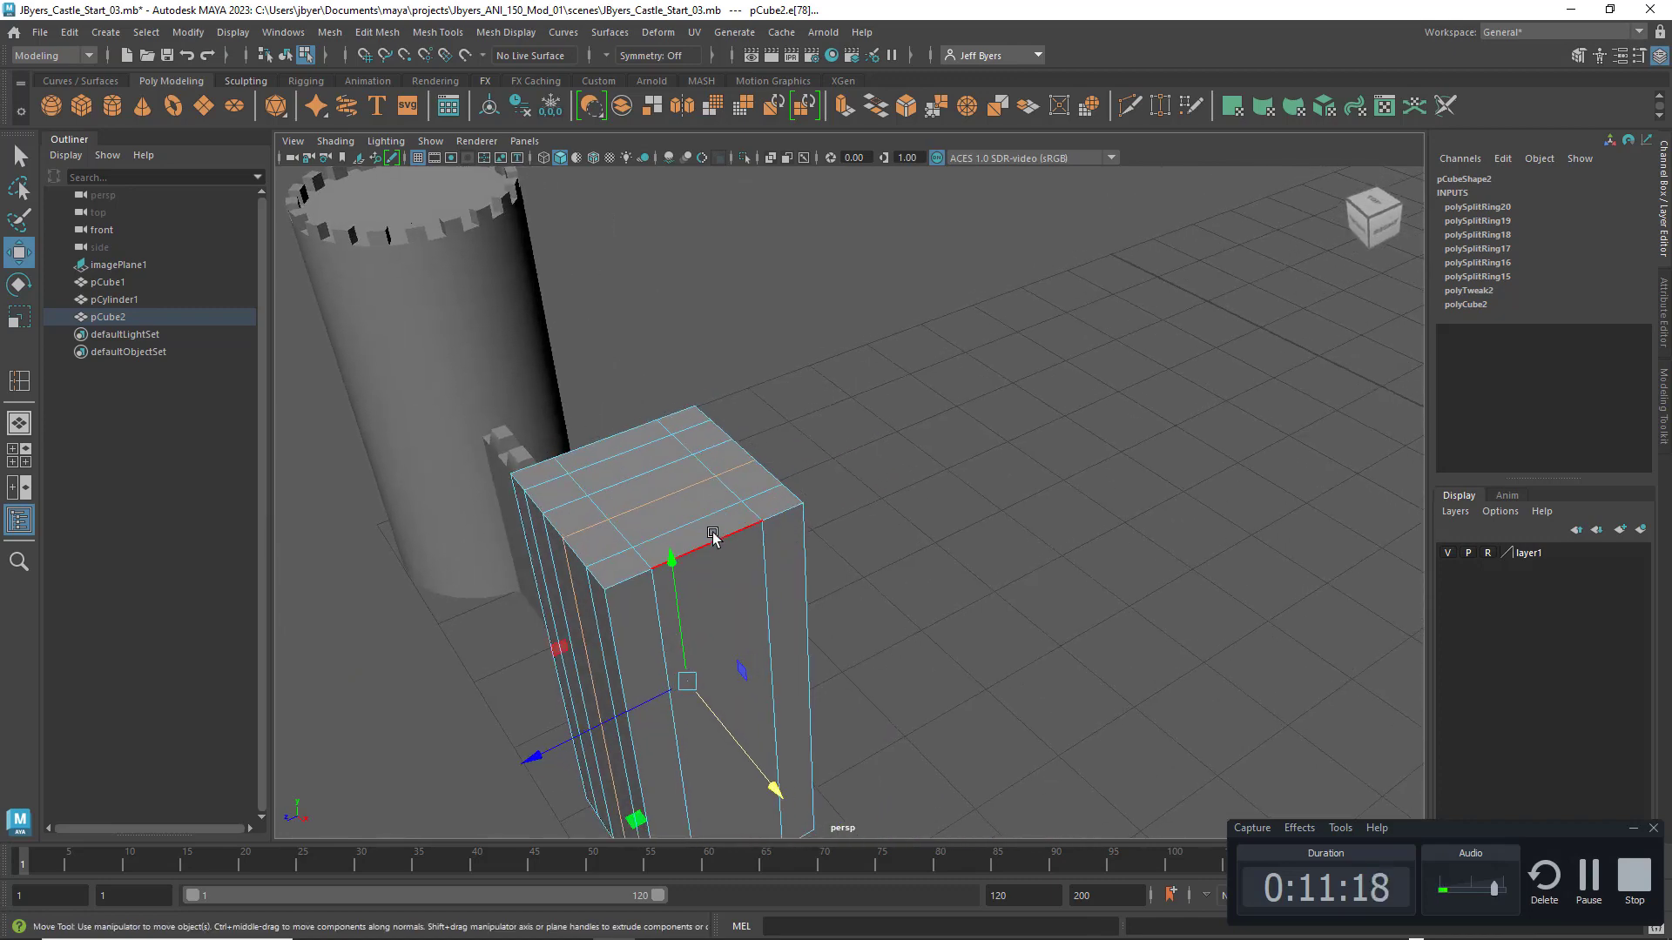
{"action": "right_click_drag", "start_coordinate": [725, 544], "coordinate": [694, 551]}
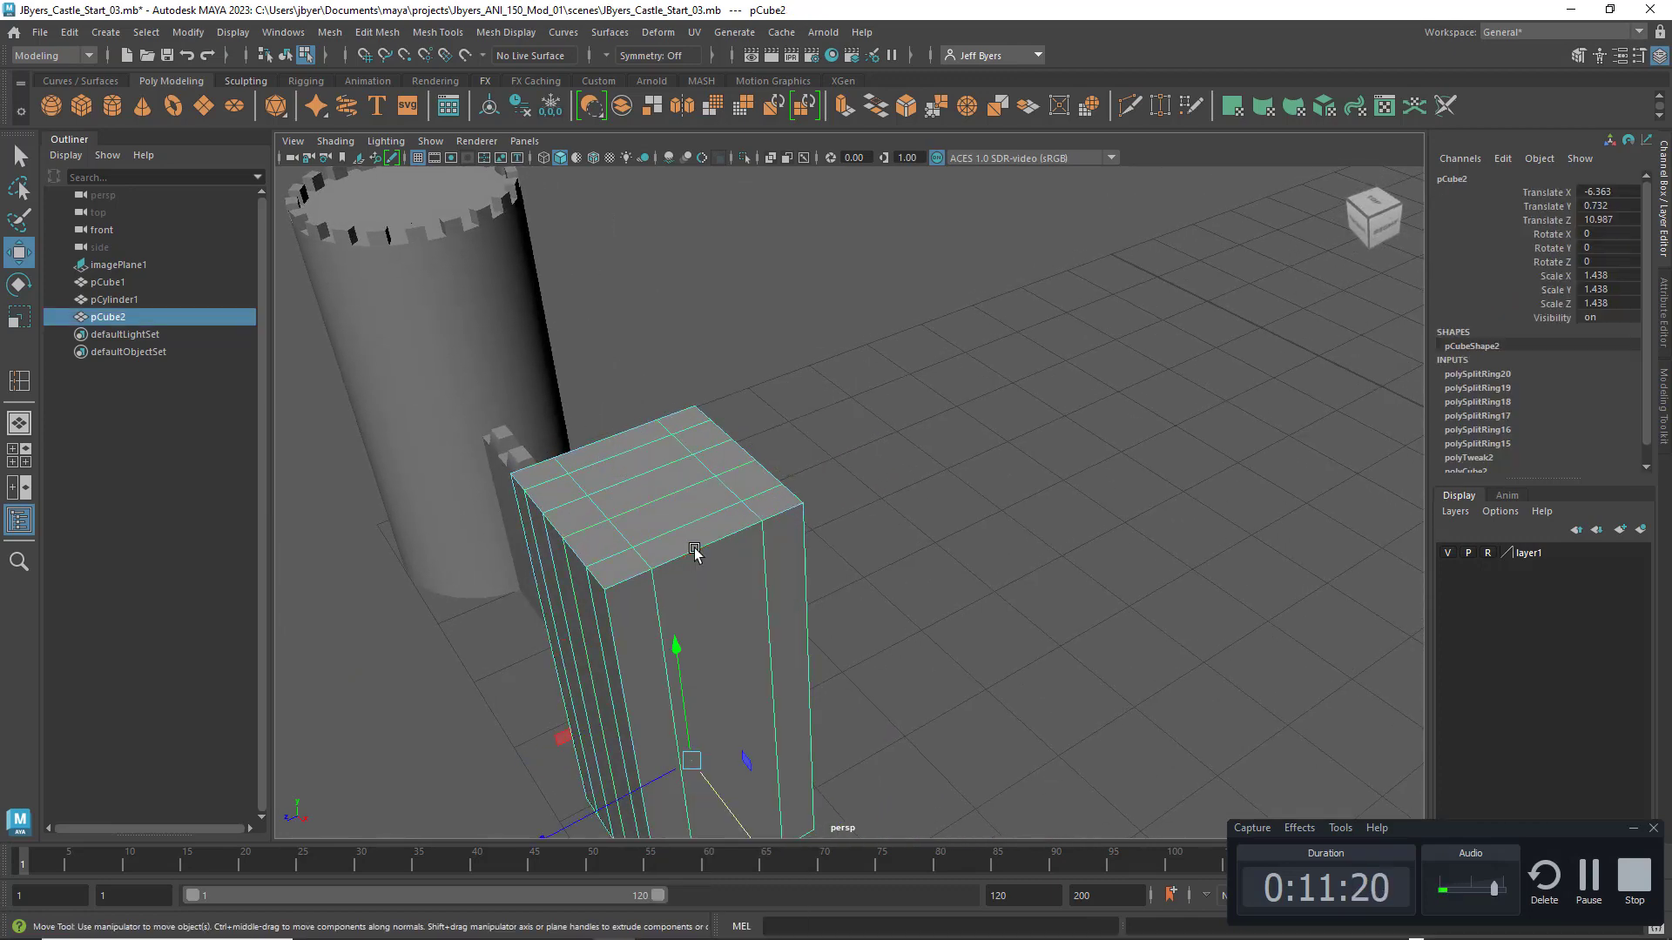
{"action": "key", "text": "q"}
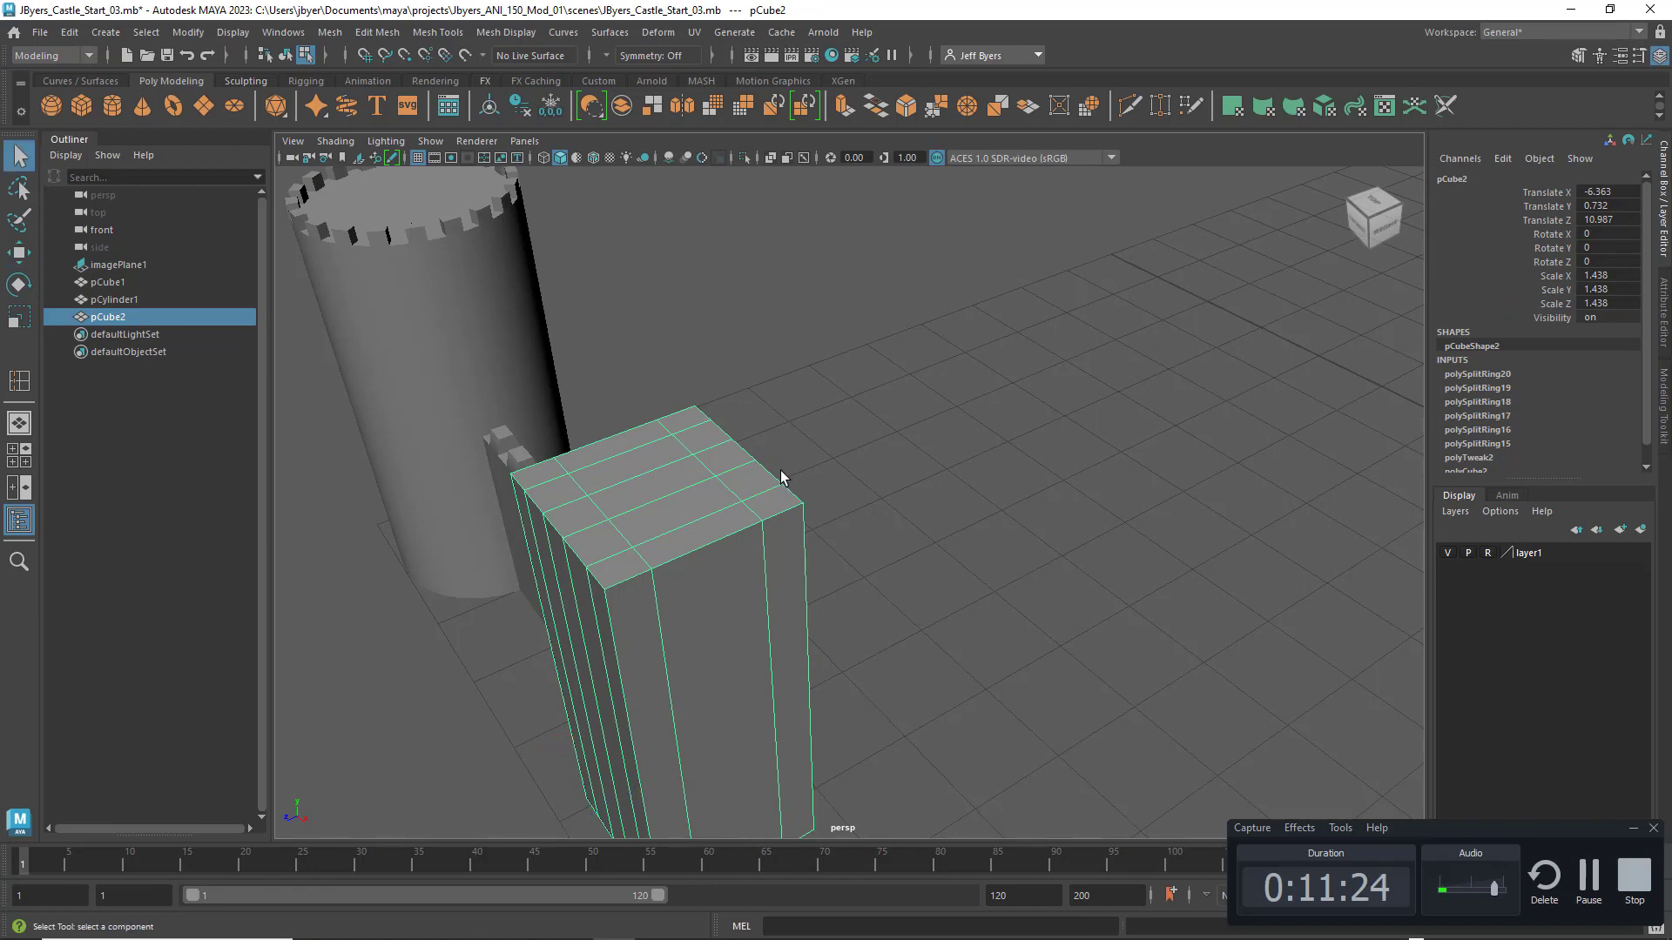
{"action": "right_click_drag", "start_coordinate": [781, 471], "coordinate": [686, 486], "text": "shift"}
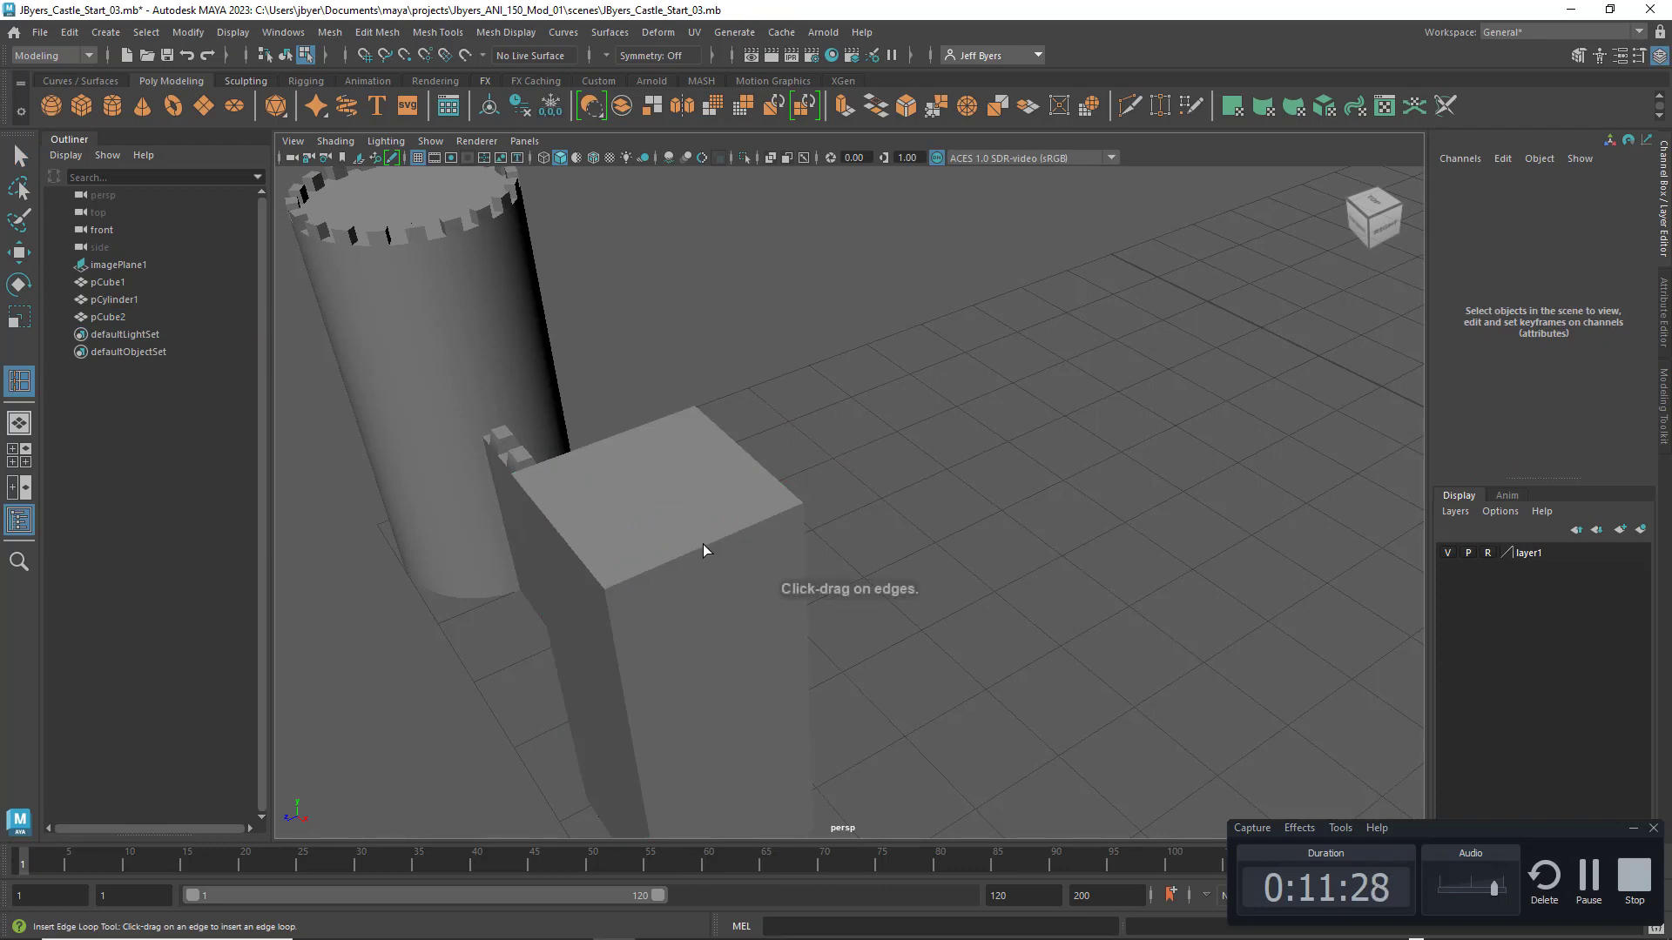
{"action": "left_click_drag", "start_coordinate": [691, 555], "coordinate": [691, 559]}
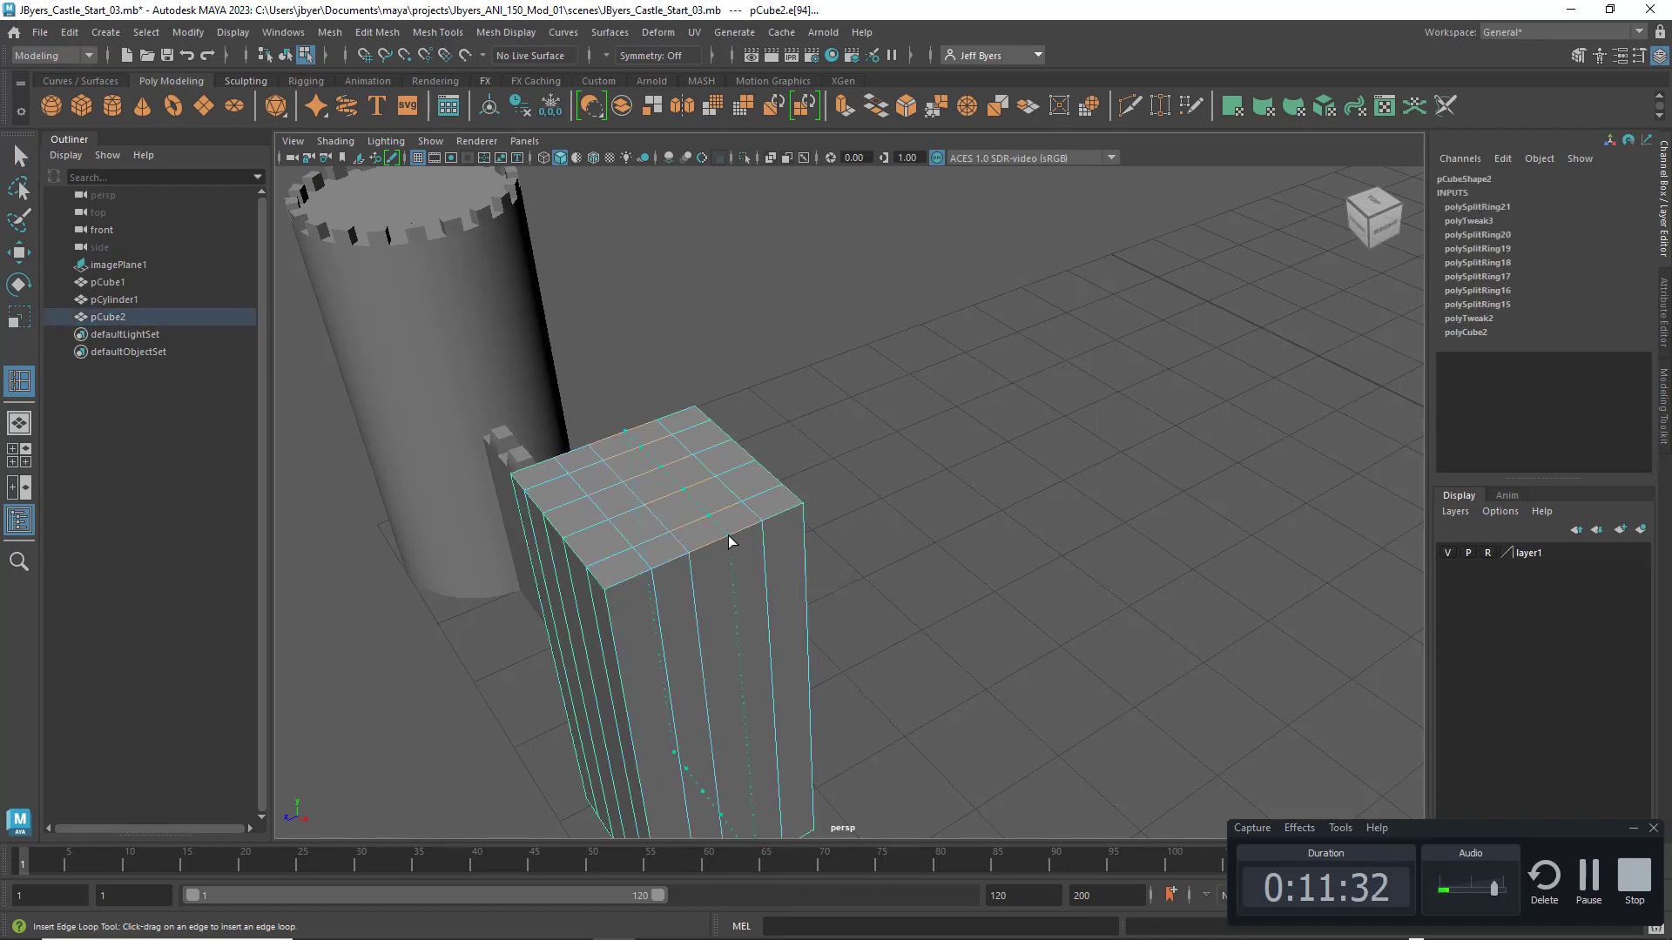
{"action": "left_click", "coordinate": [727, 542]}
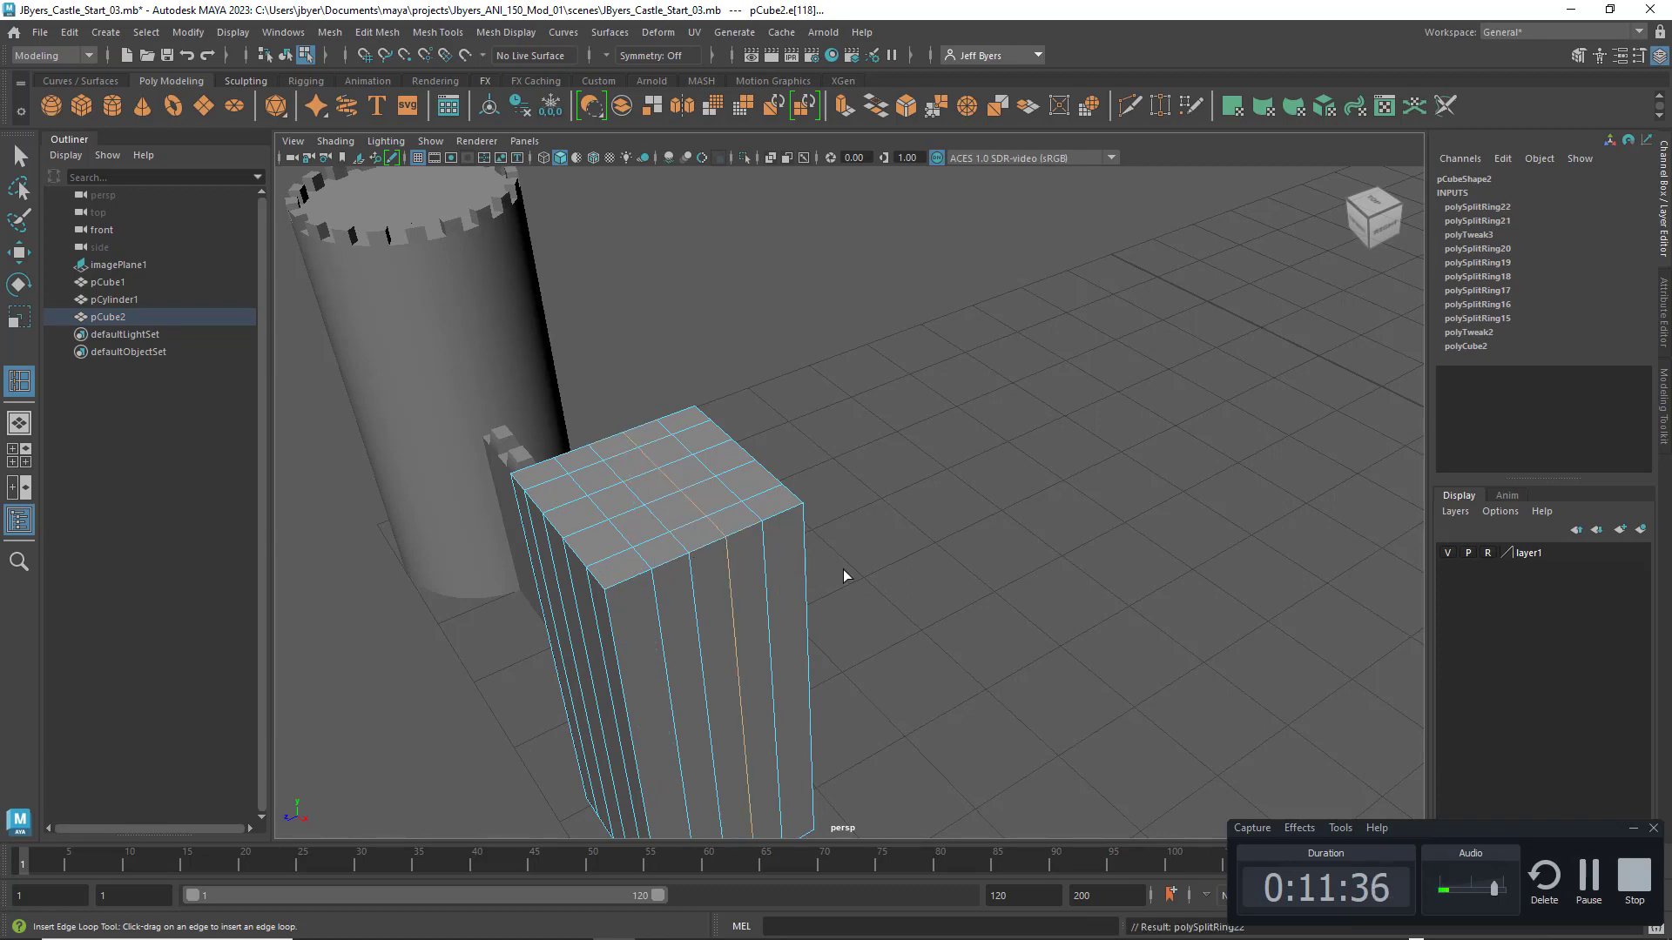
Step: Exit the Insert Edge Loop tool, clear the edge selection and select the whole tower block in object mode
{"action": "left_click_drag", "start_coordinate": [801, 586], "coordinate": [936, 485], "text": "alt"}
{"action": "middle_click_drag", "start_coordinate": [1106, 424], "coordinate": [907, 494], "text": "alt"}
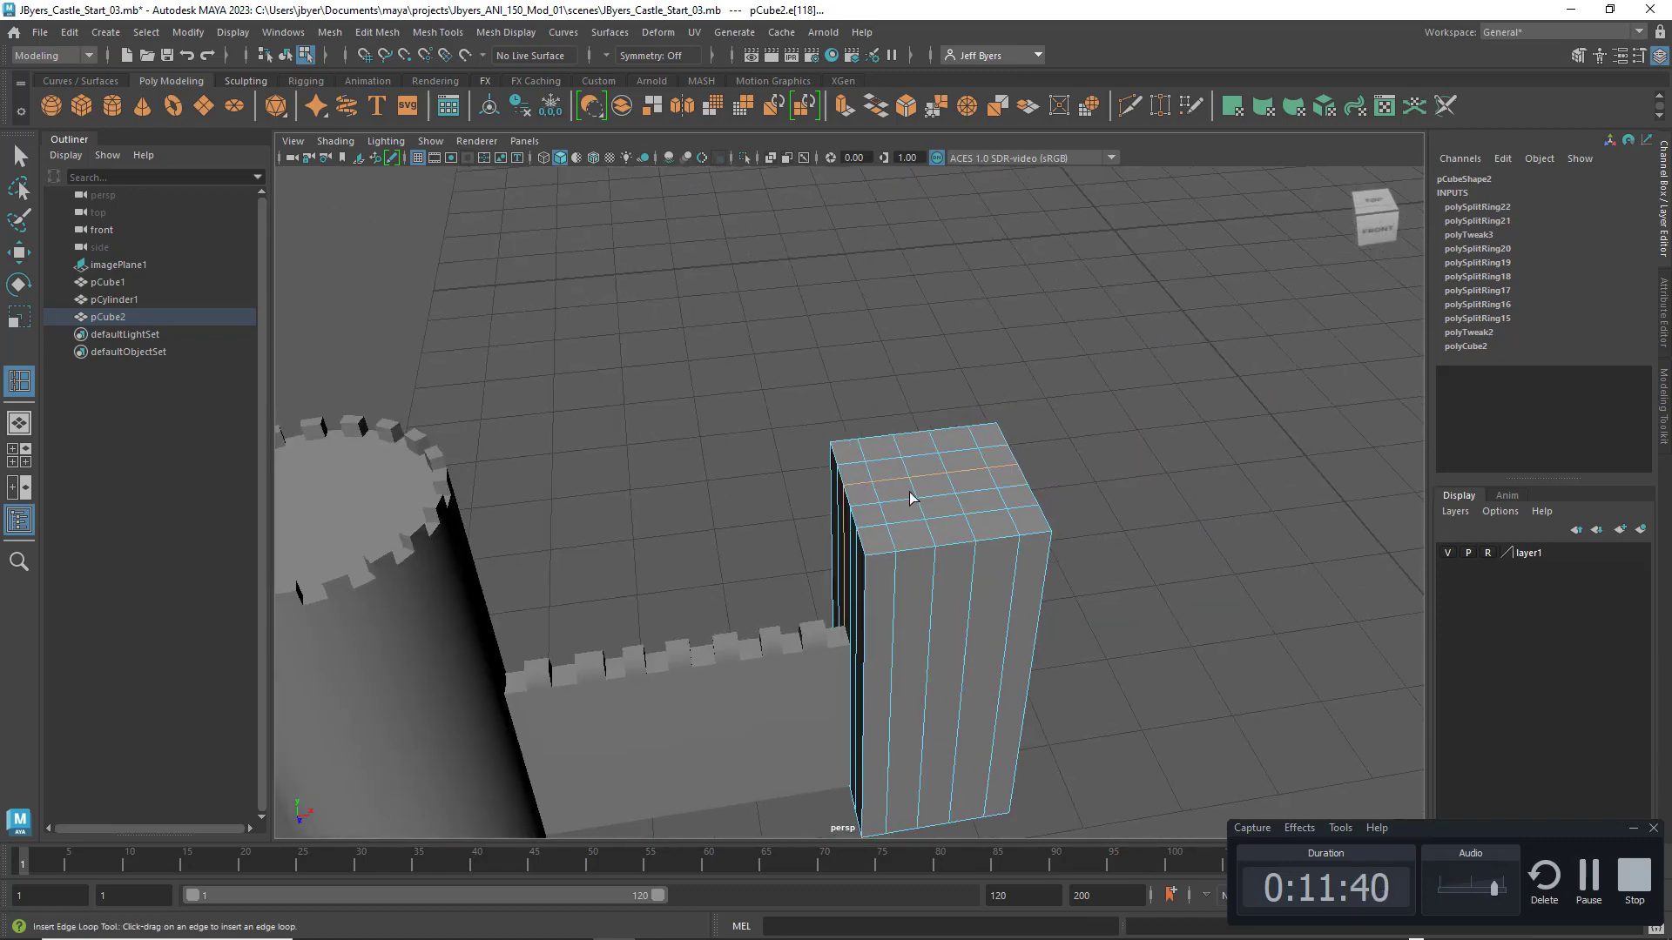
{"action": "mouse_move", "coordinate": [938, 477]}
{"action": "right_mouse_down"}
{"action": "mouse_move", "coordinate": [909, 545]}
{"action": "mouse_move", "coordinate": [943, 494]}
{"action": "right_mouse_up"}
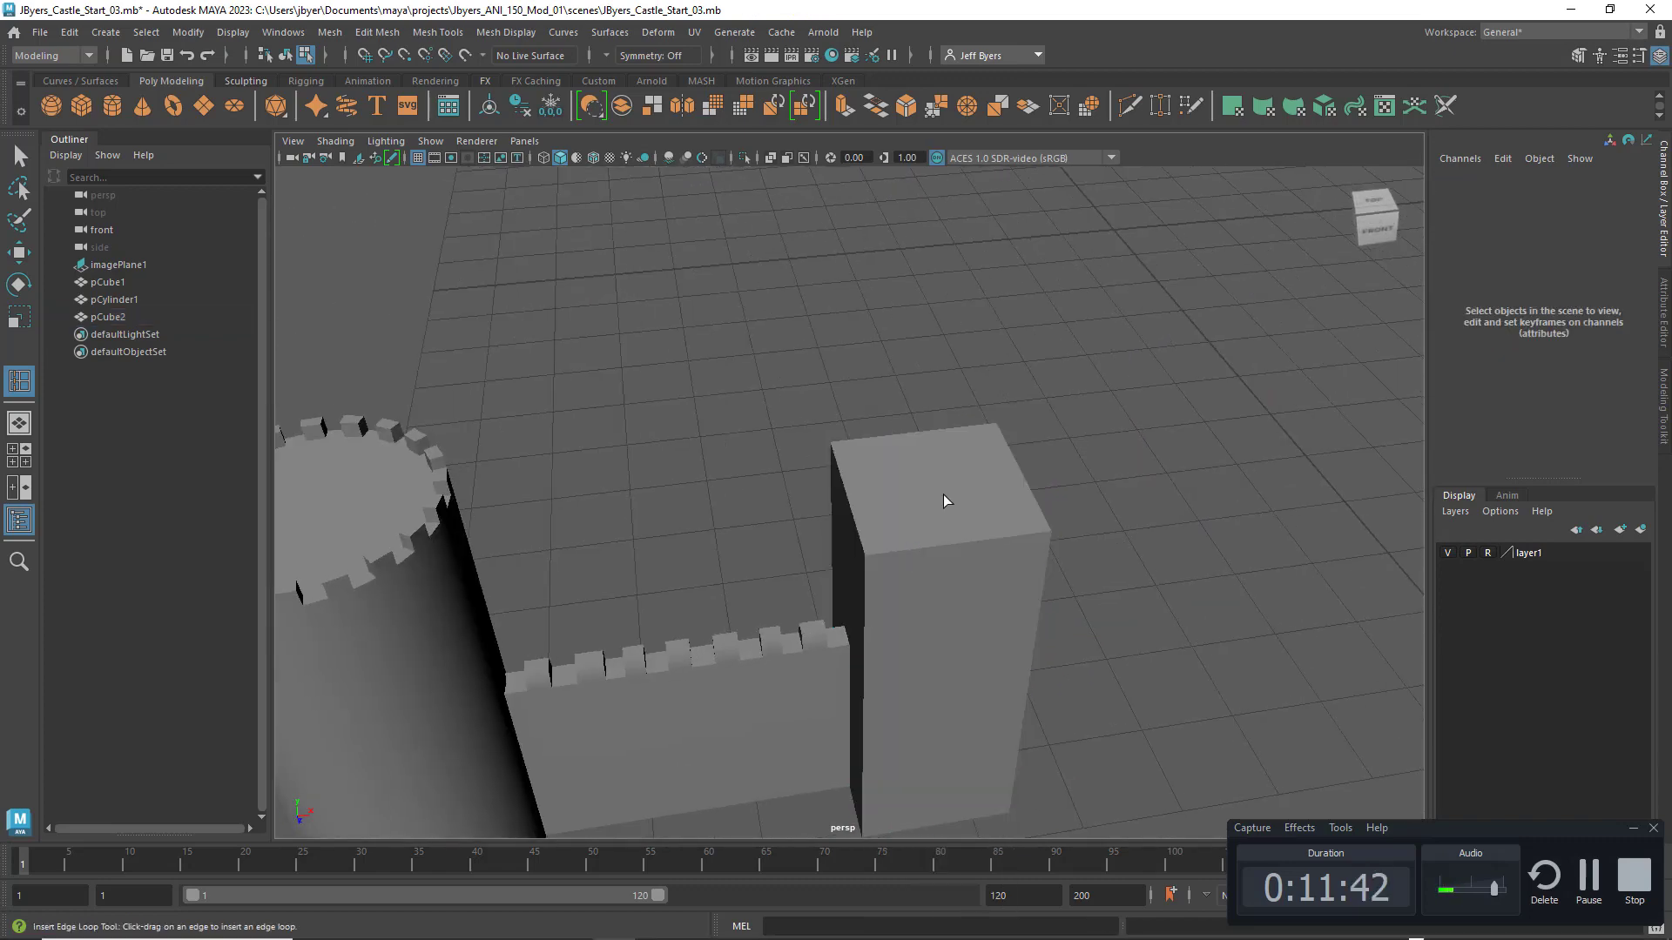
{"action": "key", "text": "q"}
{"action": "left_click", "coordinate": [943, 494]}
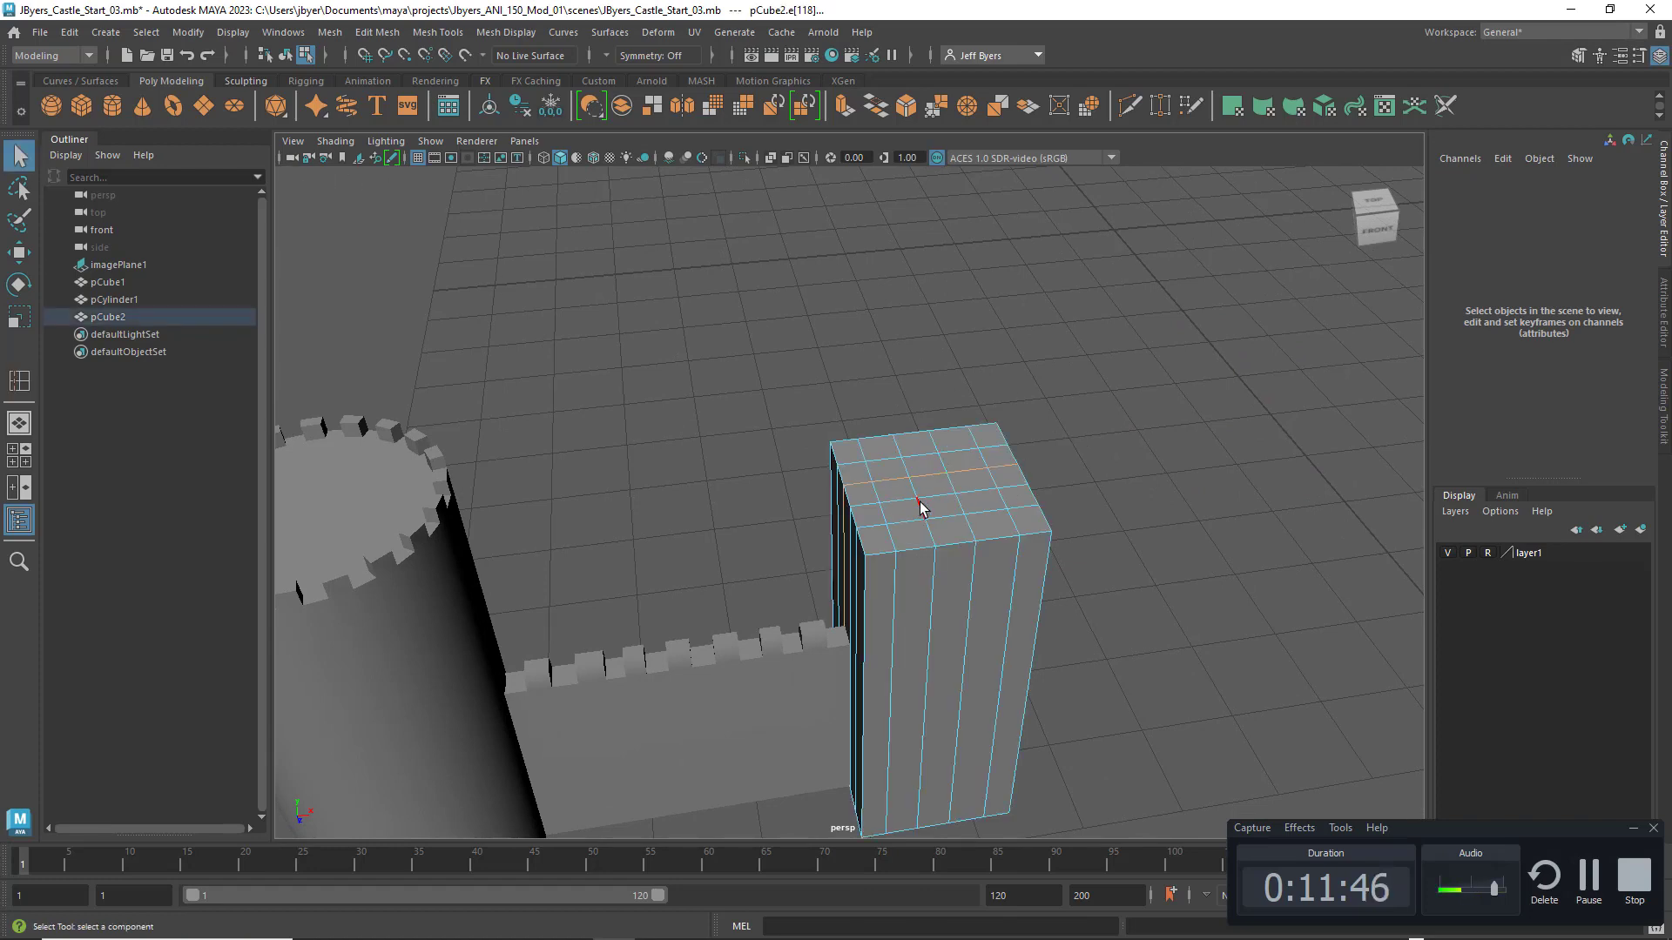
{"action": "left_click", "coordinate": [1127, 448]}
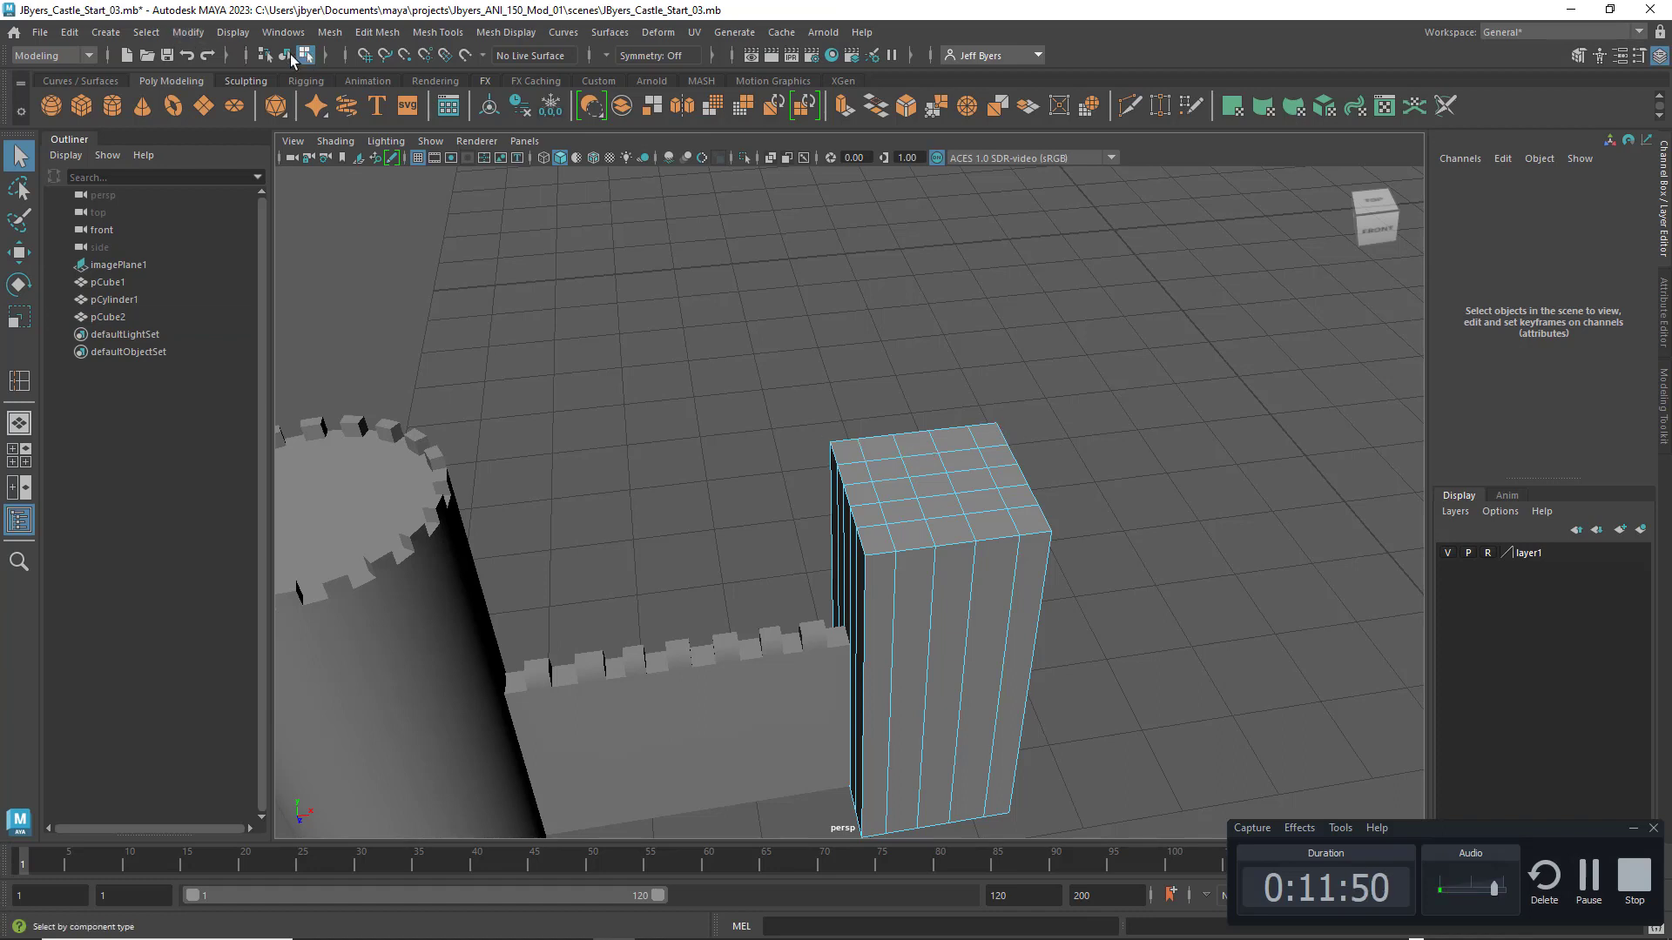
{"action": "left_click", "coordinate": [286, 56]}
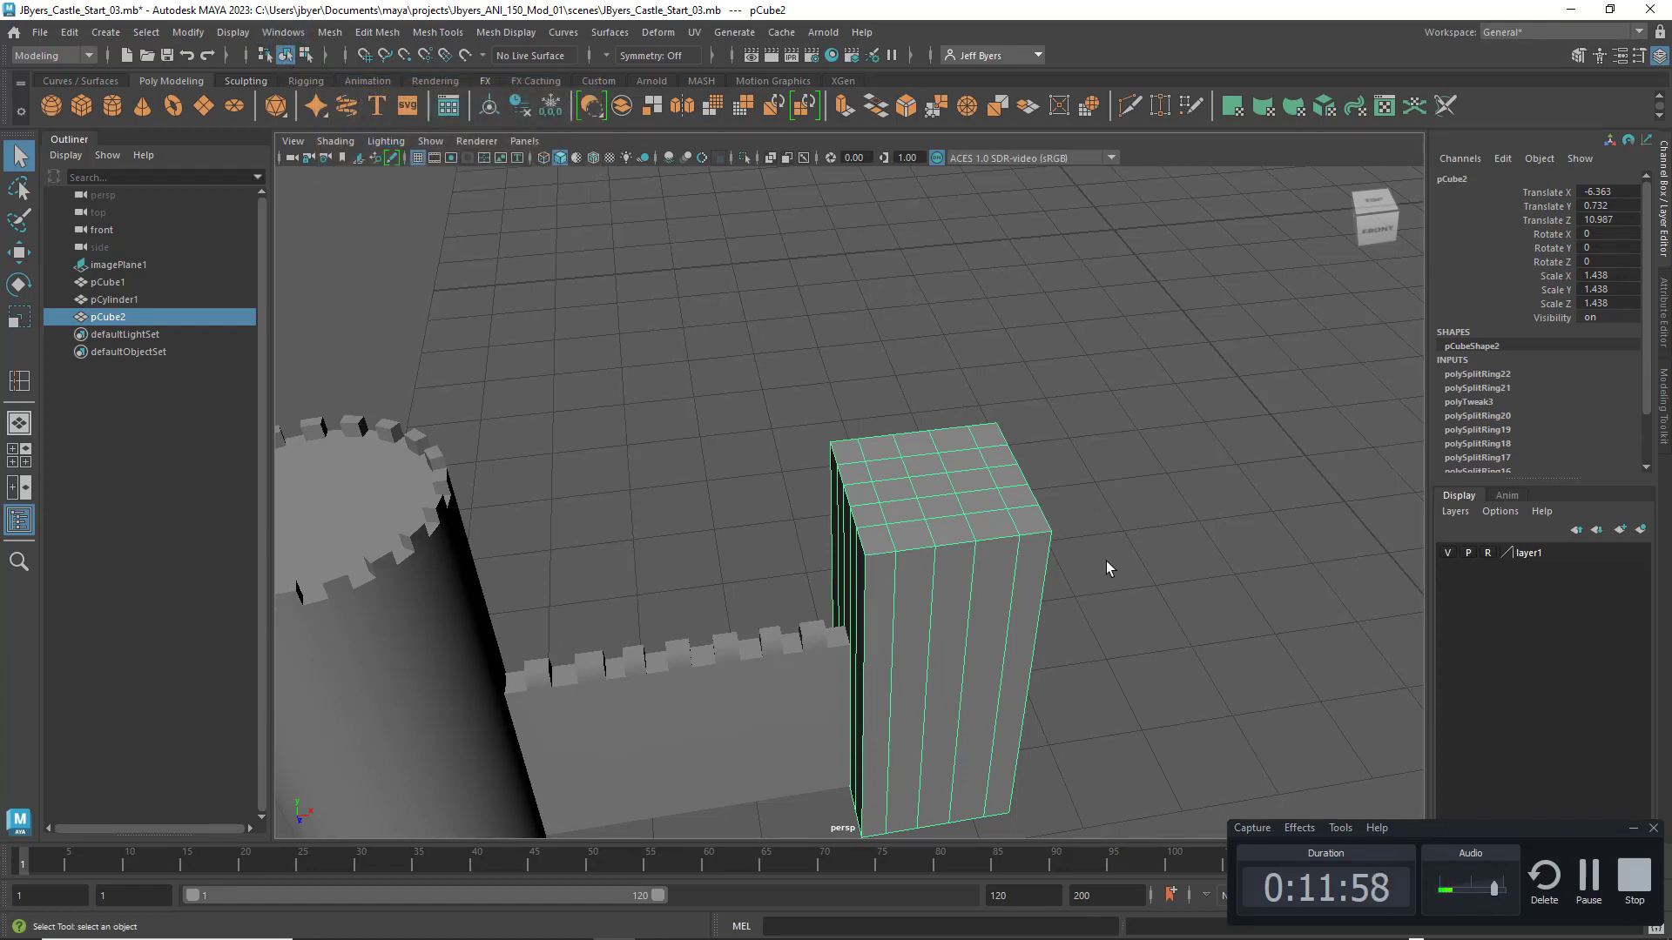
Step: Select eight alternating faces around the perimeter of the tower block's top: the four corners and each side's middle face
{"action": "right_click_drag", "start_coordinate": [925, 443], "coordinate": [928, 492]}
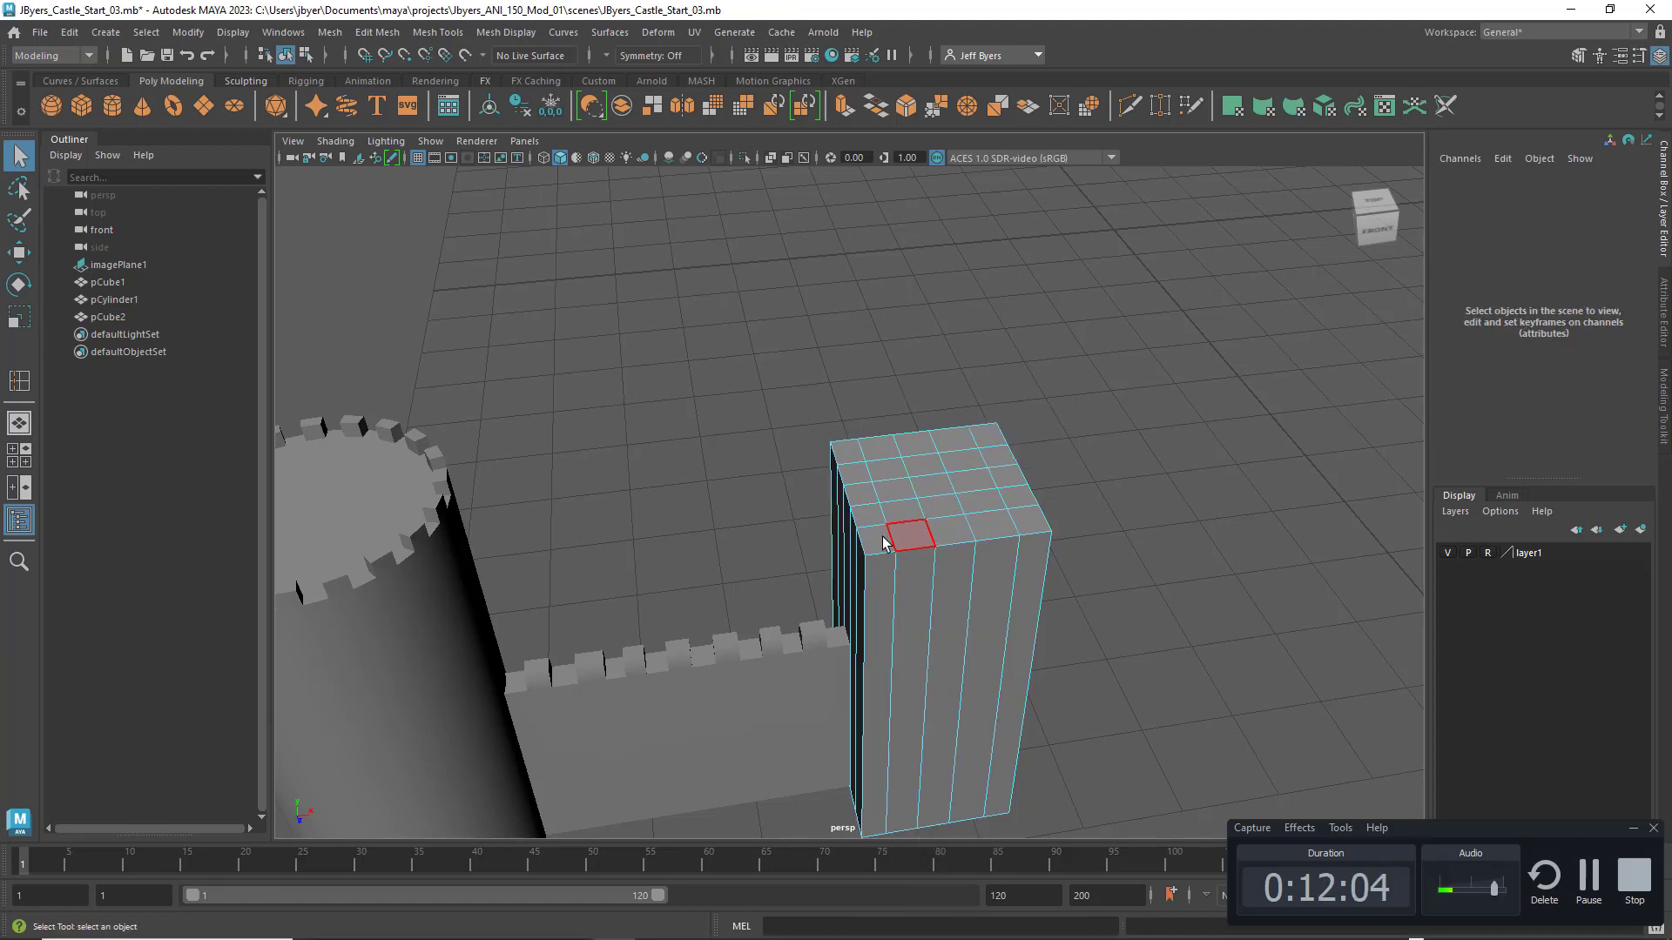
{"action": "left_click", "coordinate": [875, 541]}
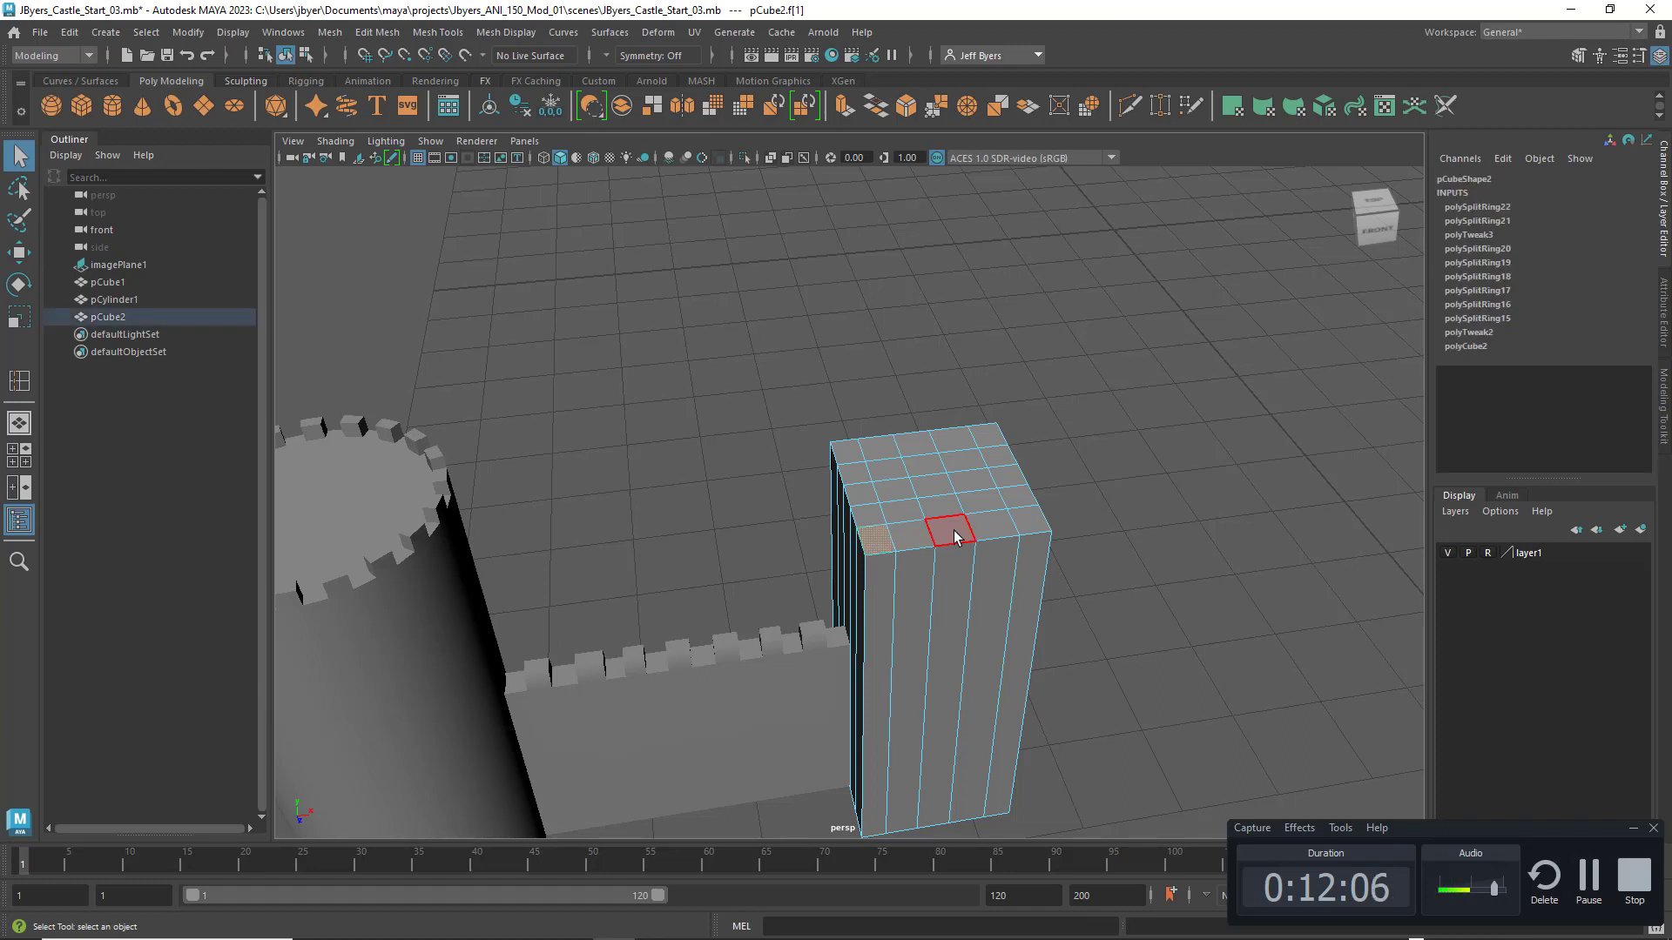
{"action": "left_click", "coordinate": [955, 533], "text": "shift"}
{"action": "left_click", "coordinate": [1029, 522], "text": "shift"}
{"action": "left_click", "coordinate": [1012, 485], "text": "shift"}
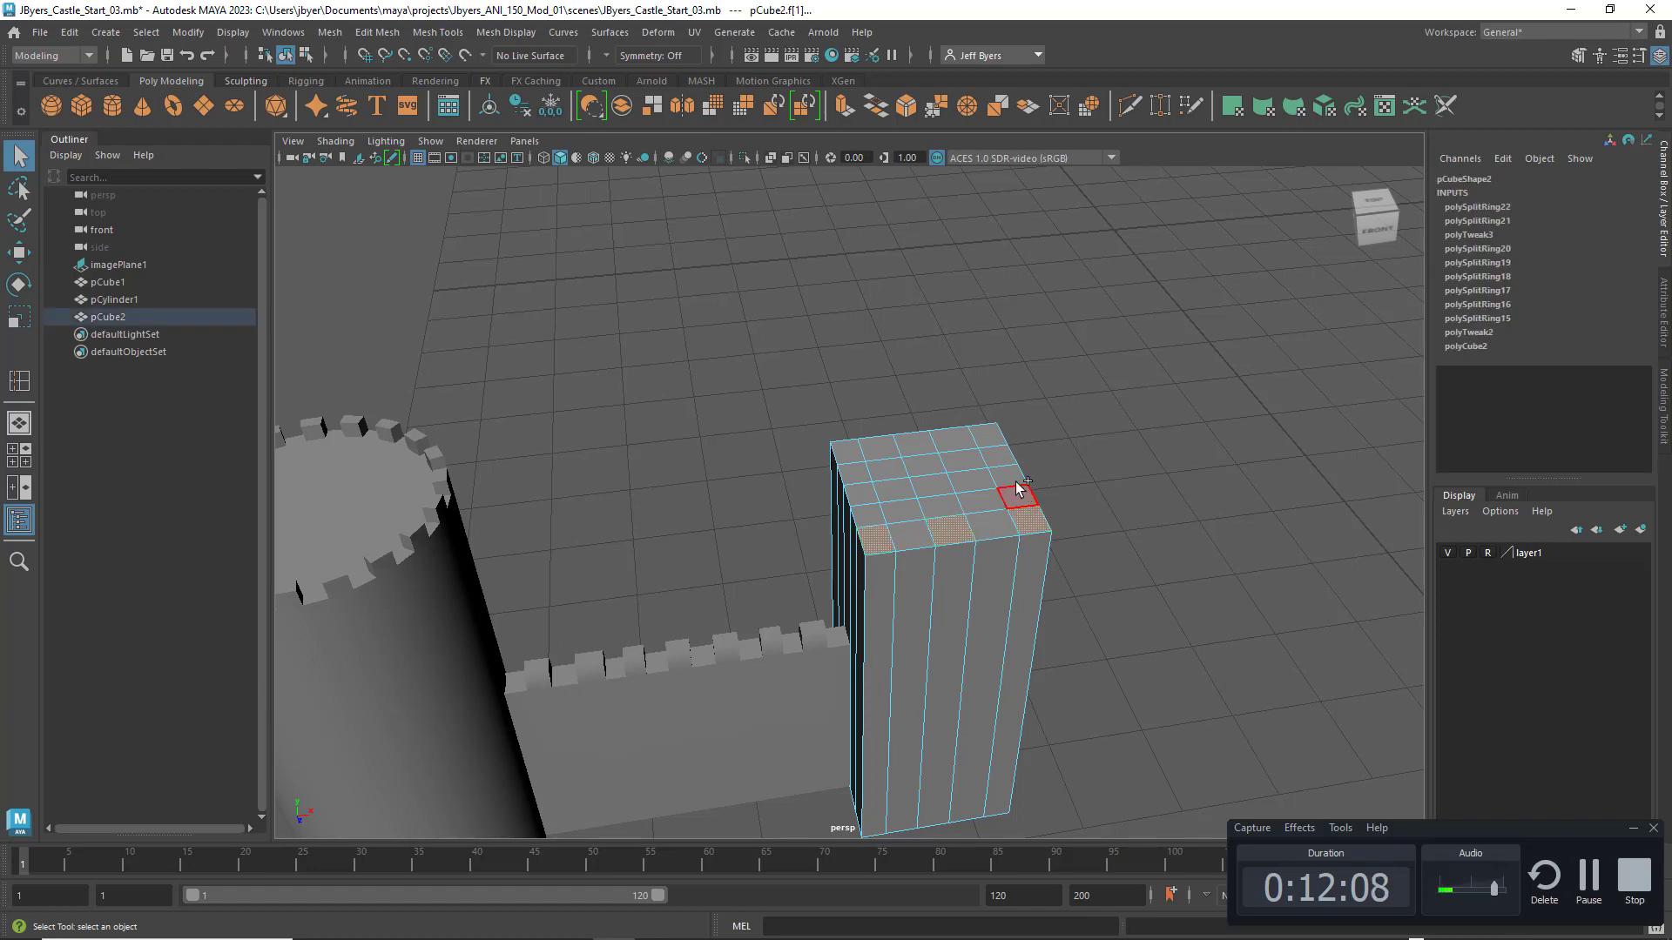
{"action": "left_click", "coordinate": [991, 440], "text": "shift"}
{"action": "left_click", "coordinate": [913, 443], "text": "shift"}
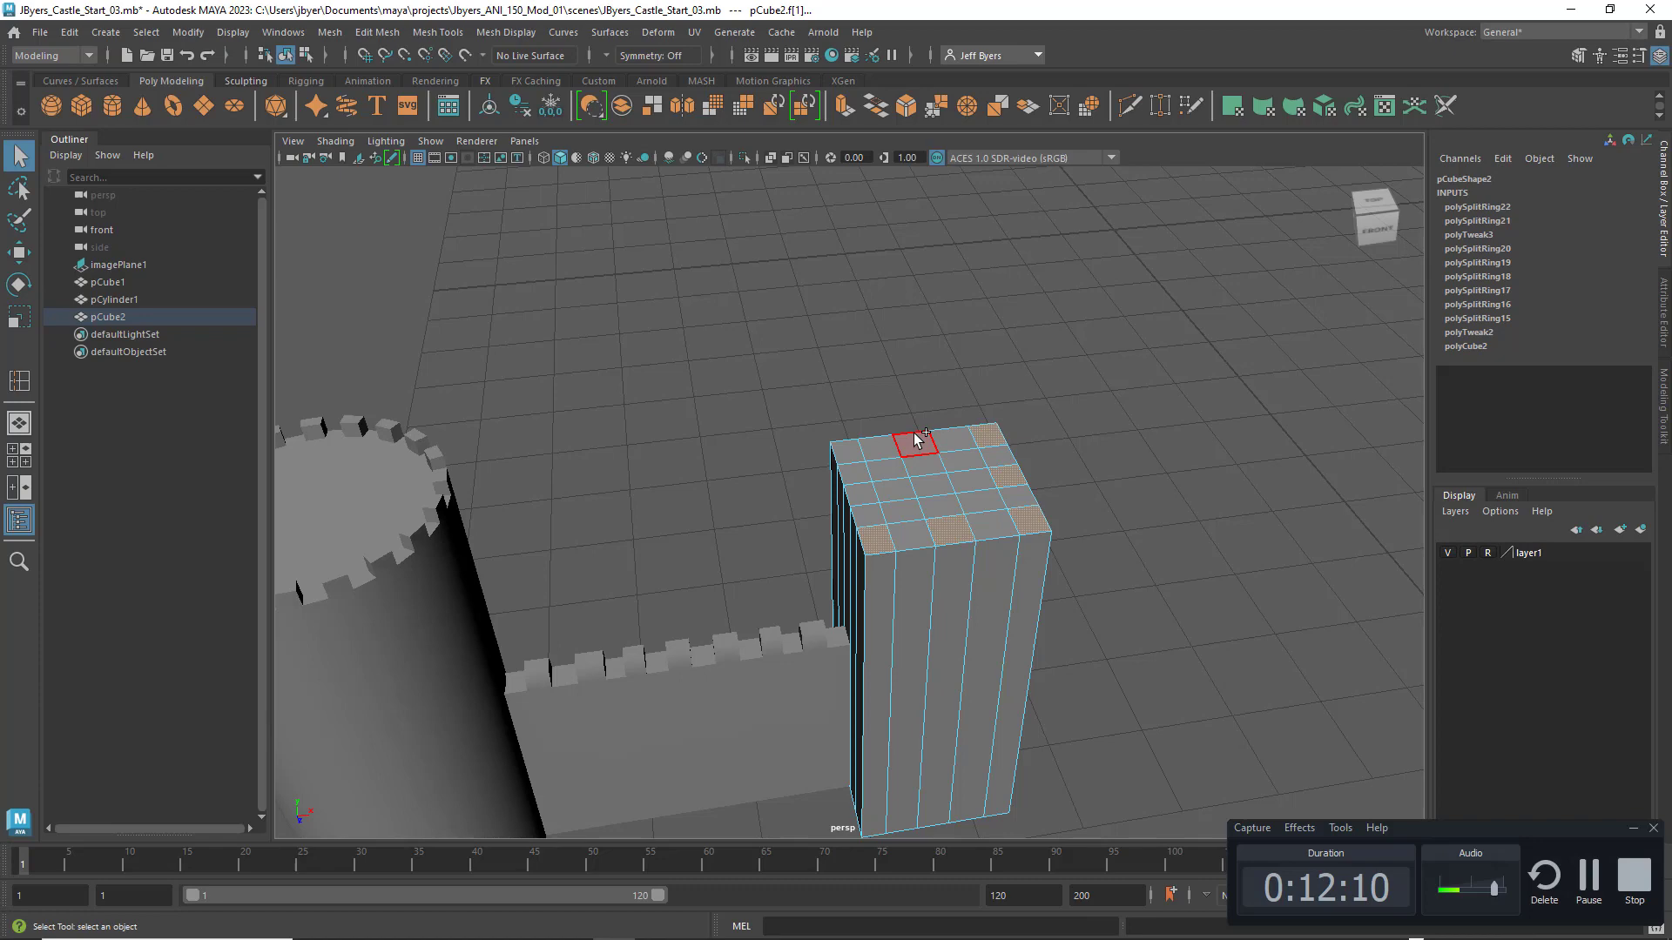
{"action": "left_click", "coordinate": [850, 451], "text": "shift"}
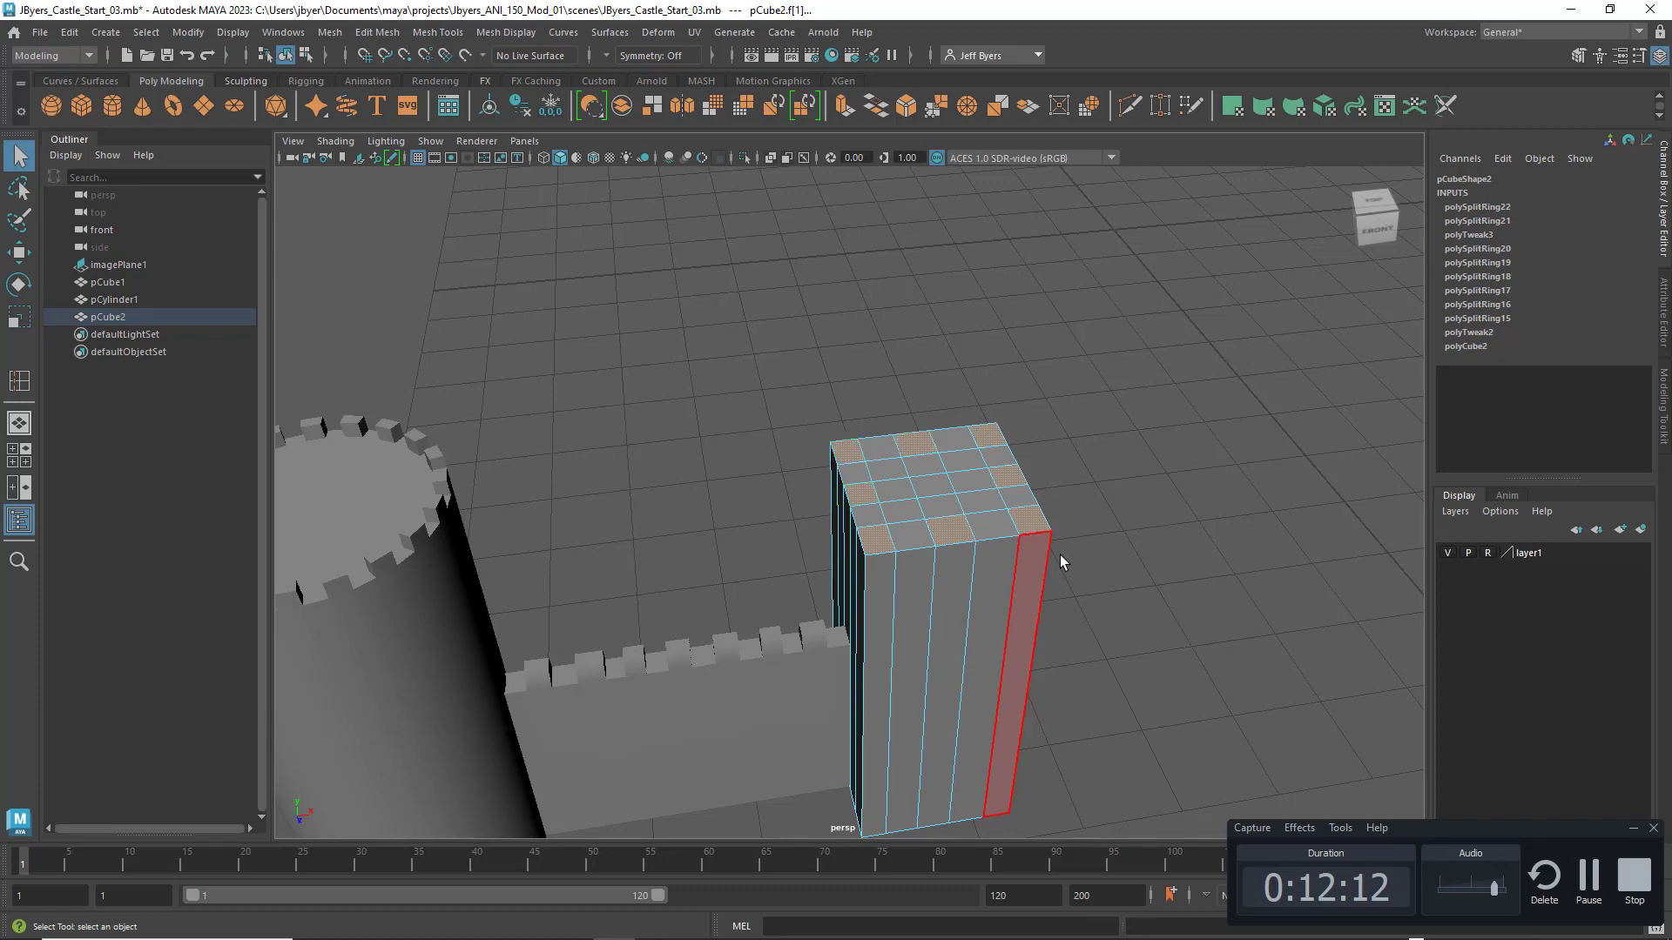
Step: Extrude the eight selected top faces and move them straight up to form the tower's battlements
{"action": "right_click_drag", "start_coordinate": [1059, 556], "coordinate": [990, 563], "text": "alt"}
{"action": "left_click_drag", "start_coordinate": [989, 563], "coordinate": [1020, 535], "text": "alt"}
{"action": "middle_click_drag", "start_coordinate": [1002, 549], "coordinate": [940, 690], "text": "alt"}
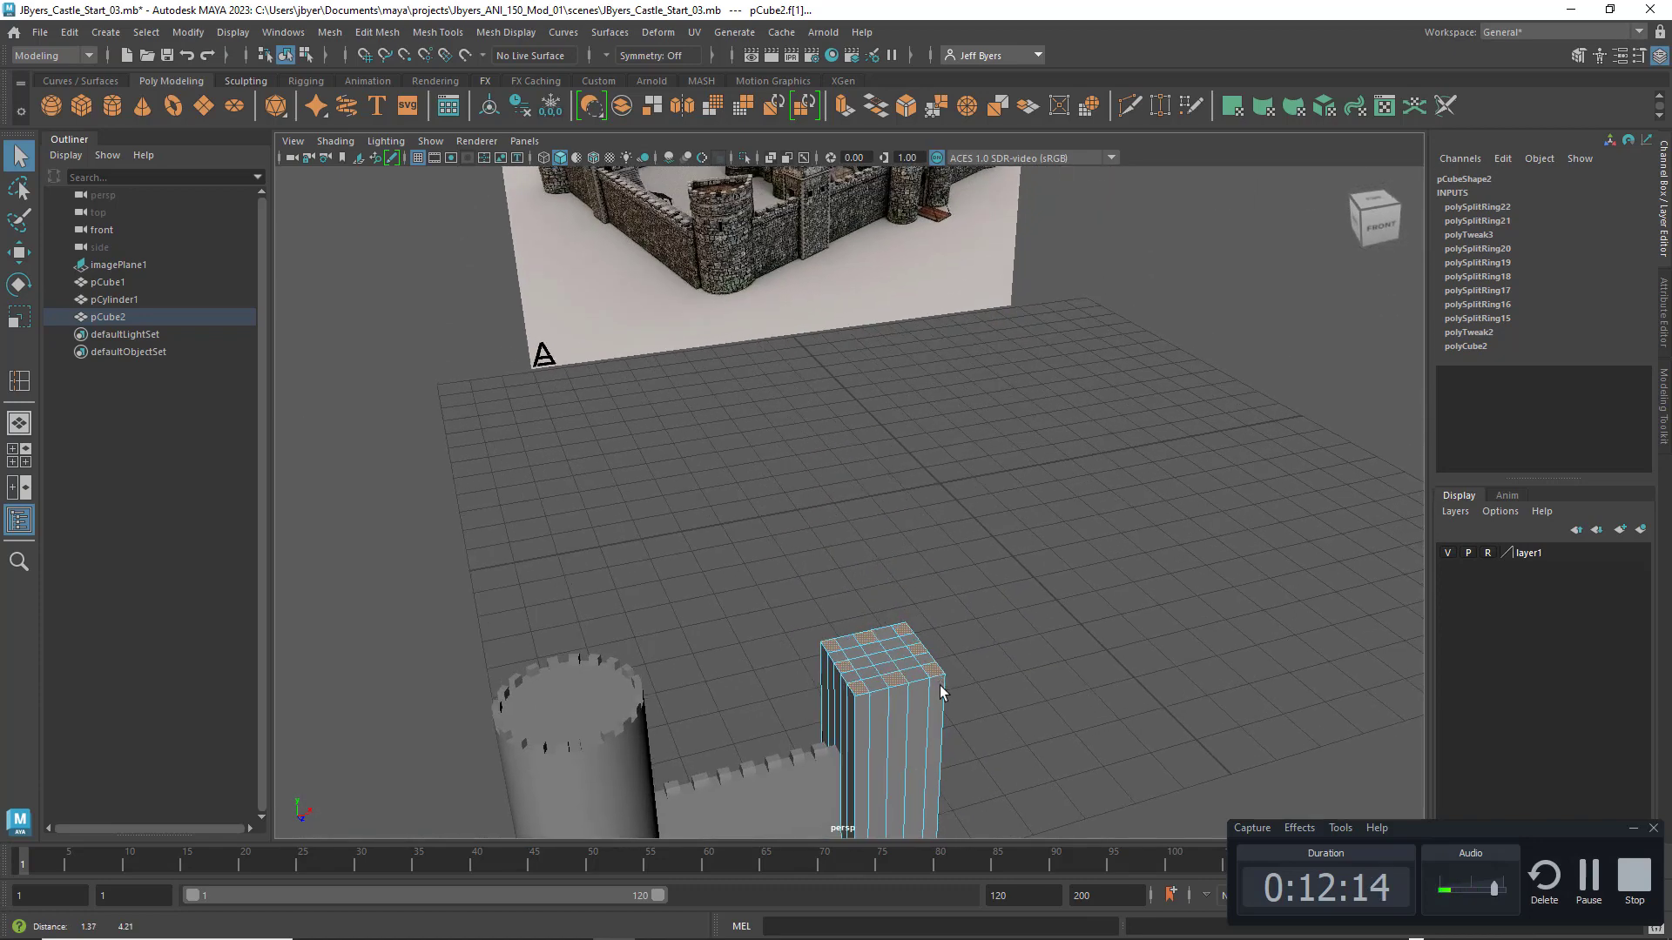
{"action": "left_click_drag", "start_coordinate": [940, 665], "coordinate": [944, 651], "text": "alt"}
{"action": "middle_click_drag", "start_coordinate": [954, 608], "coordinate": [944, 629], "text": "alt"}
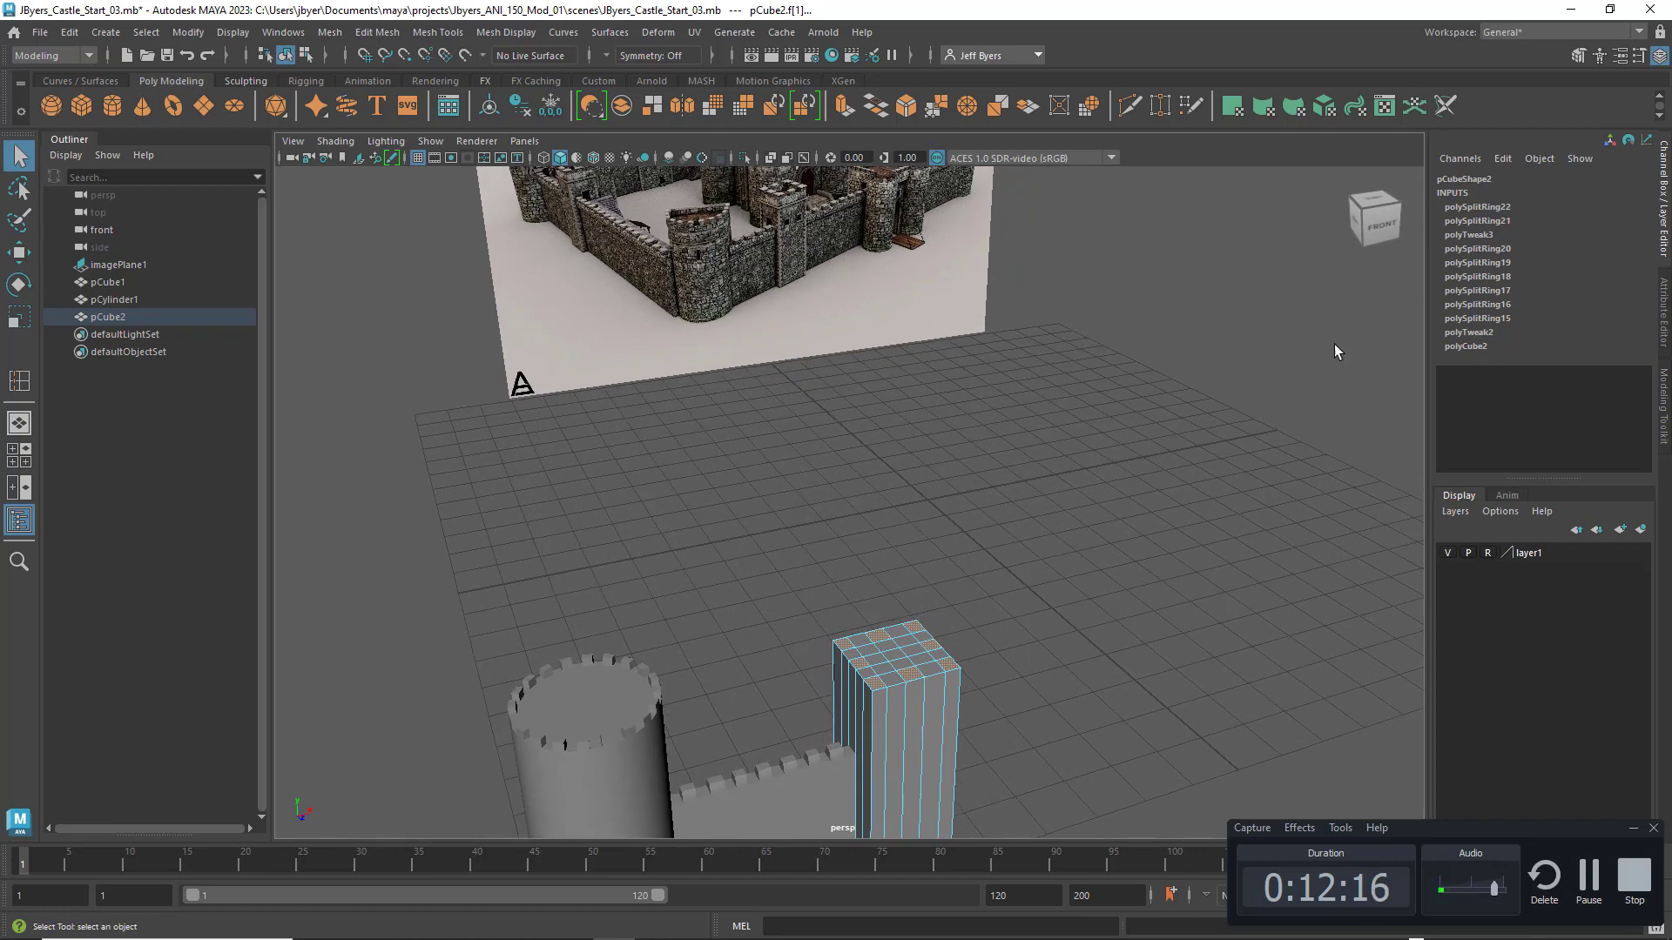
{"action": "left_click", "coordinate": [1577, 55]}
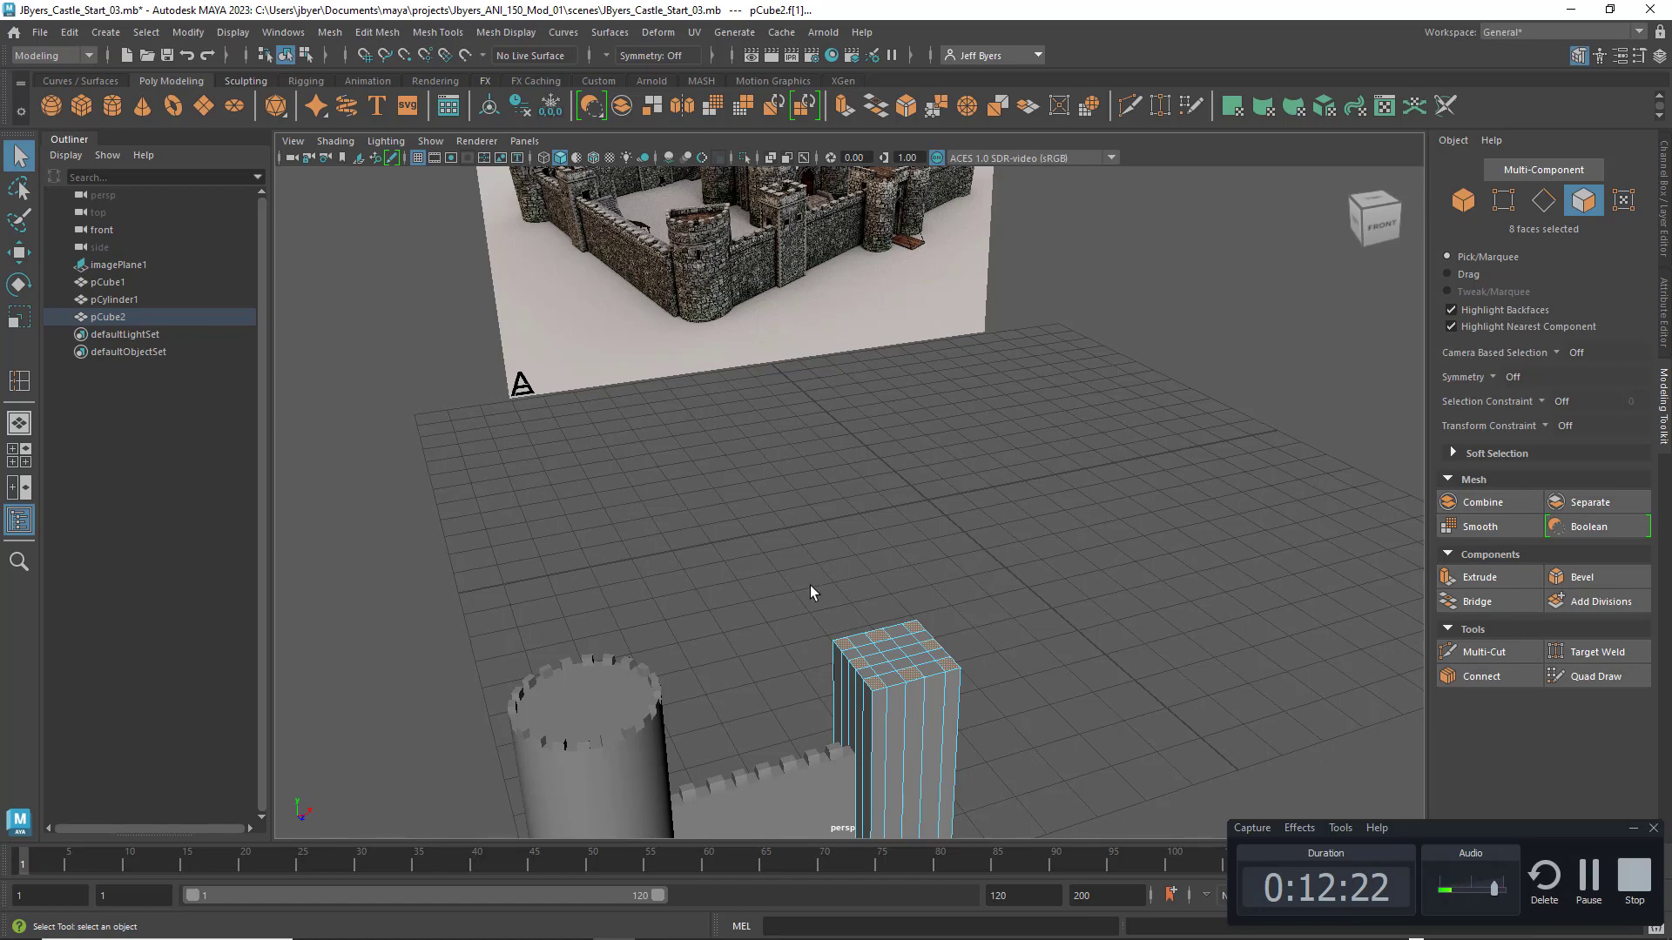
{"action": "key", "text": "ctrl+e"}
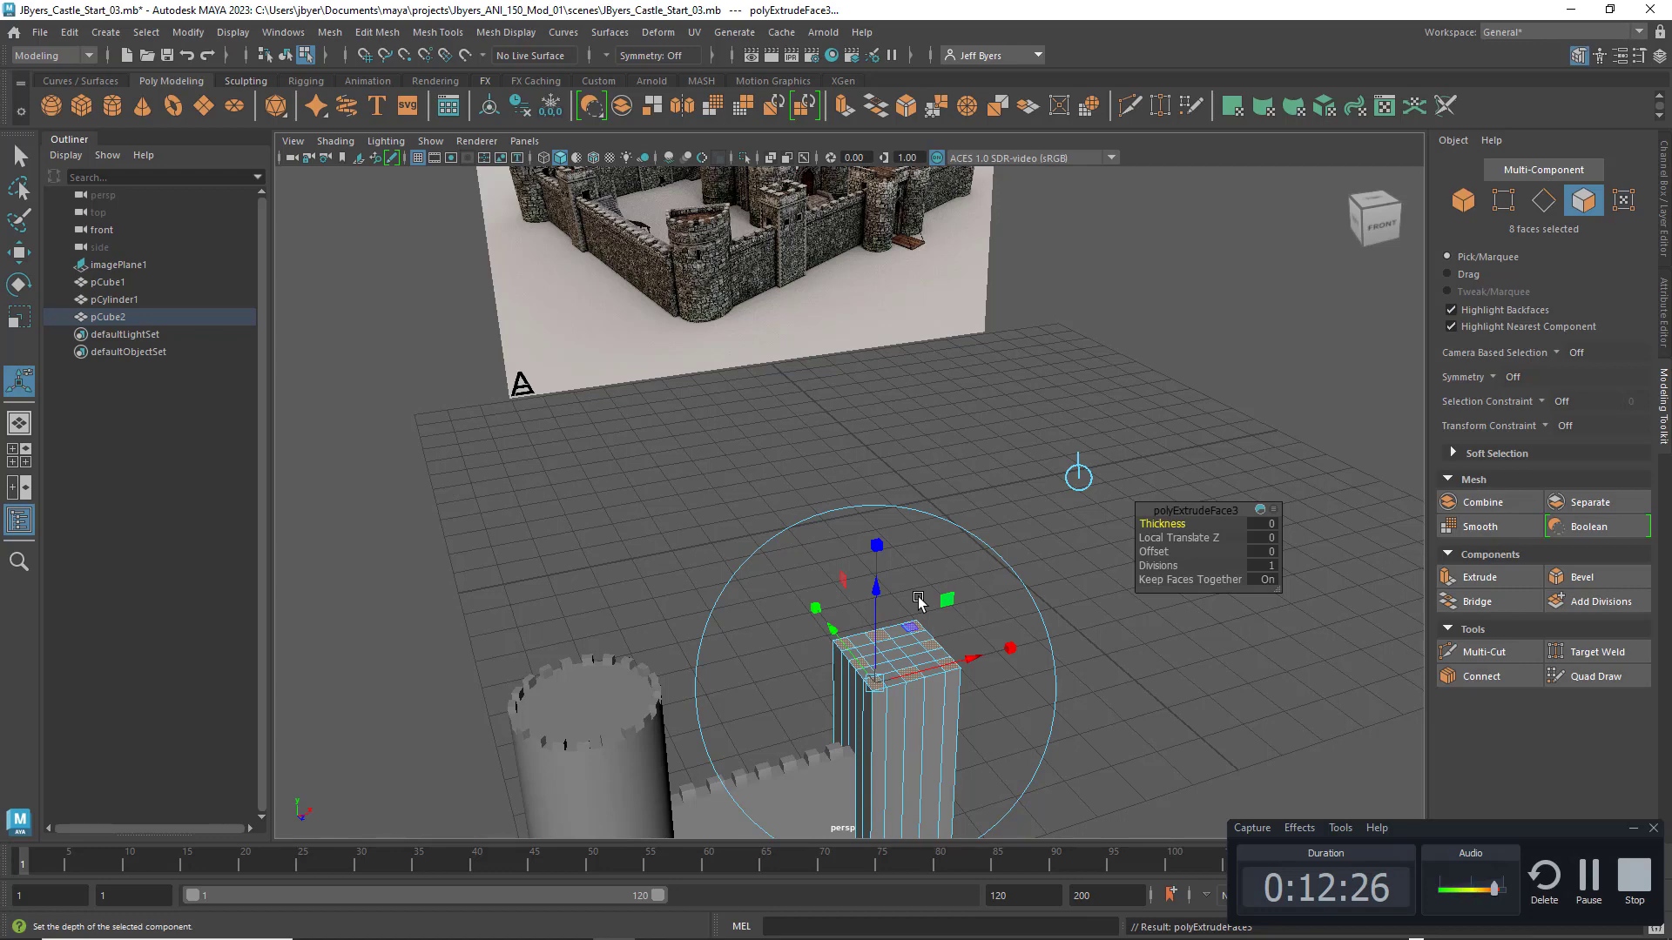
{"action": "scroll", "coordinate": [919, 600], "scroll_direction": "up", "scroll_amount": 2}
{"action": "middle_click_drag", "start_coordinate": [921, 601], "coordinate": [928, 521], "text": "alt"}
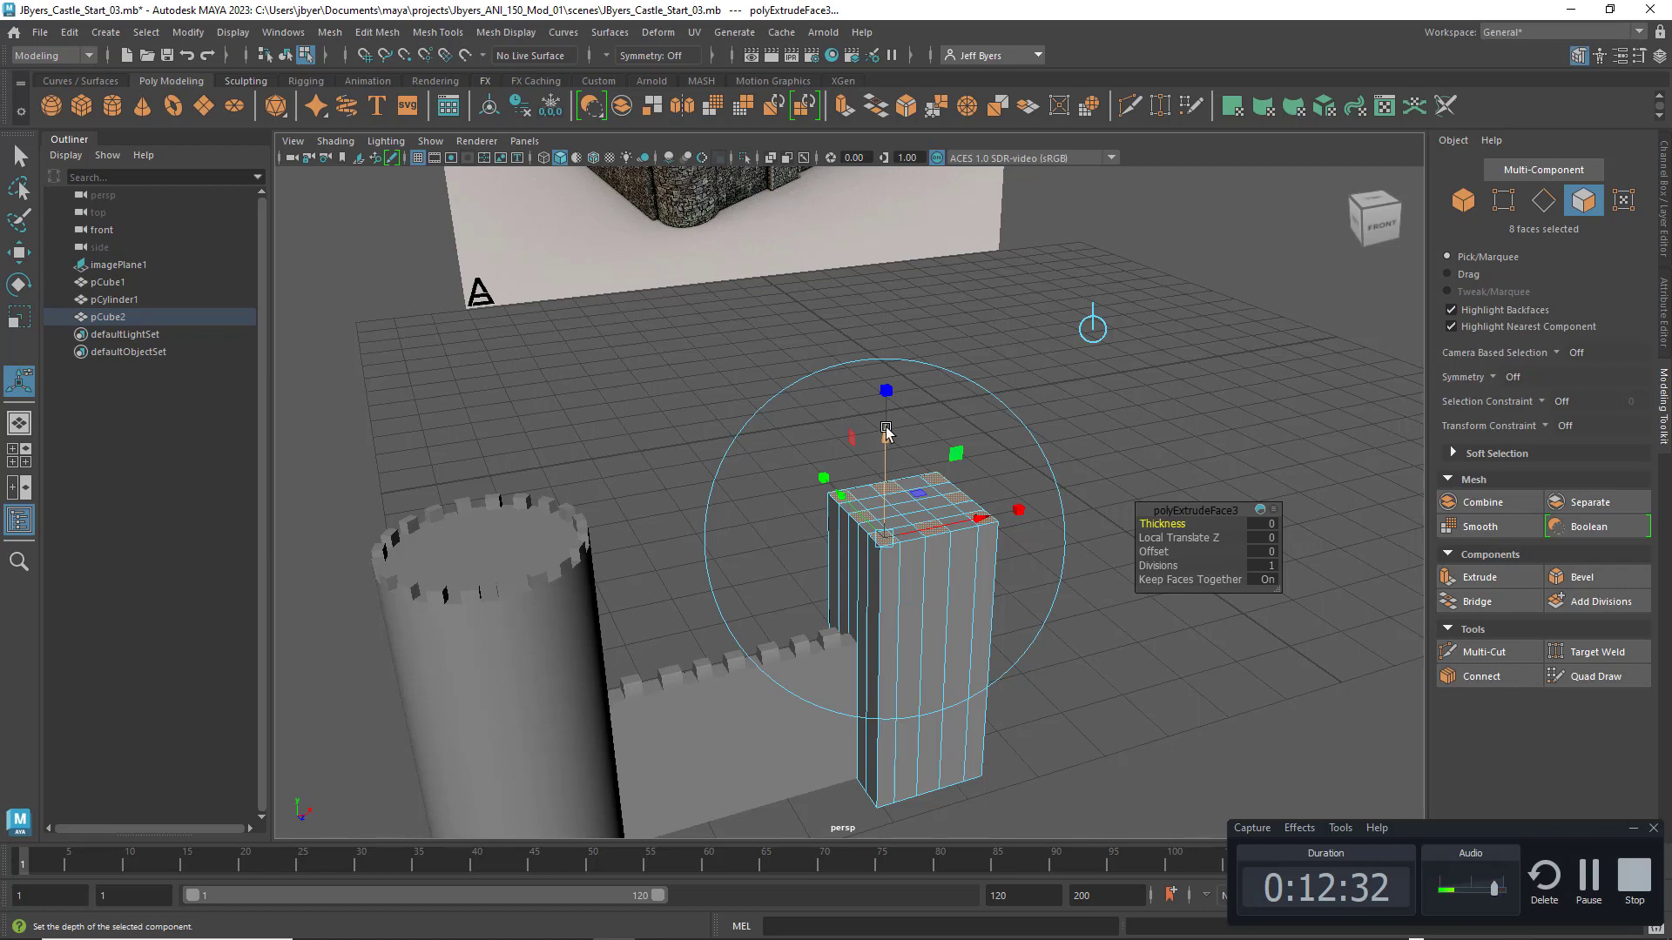
{"action": "key", "text": "w"}
{"action": "left_click_drag", "start_coordinate": [914, 353], "coordinate": [912, 338]}
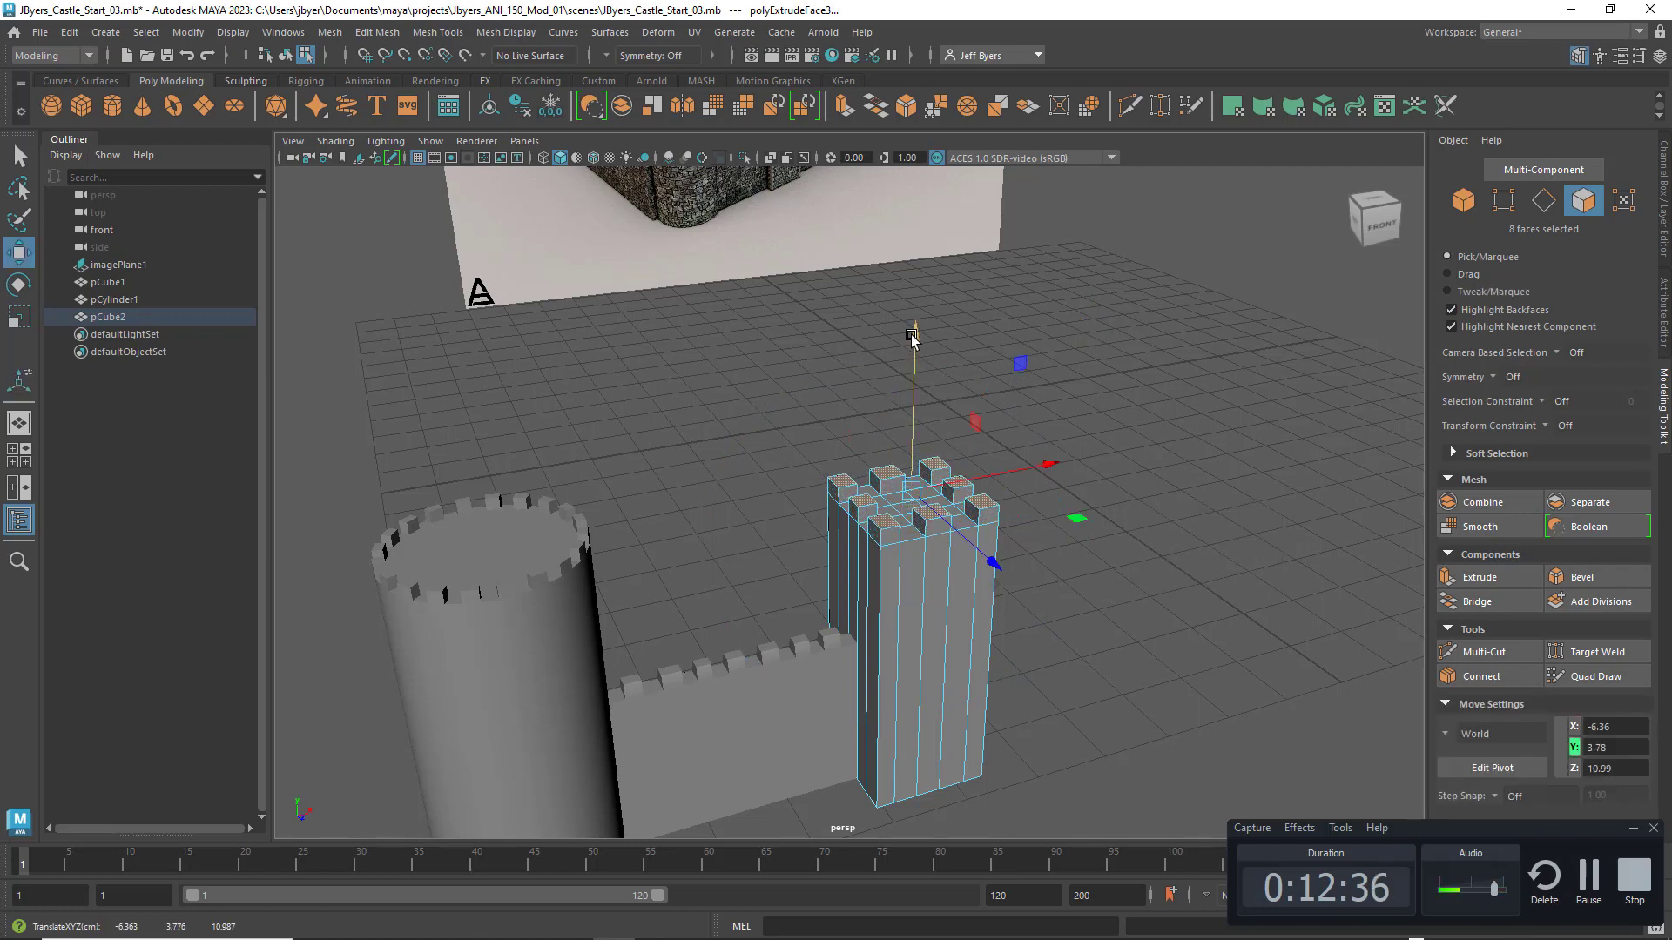
Step: Undo the upward move and the extrusion of the tower's battlement faces
{"action": "key", "text": "ctrl+a"}
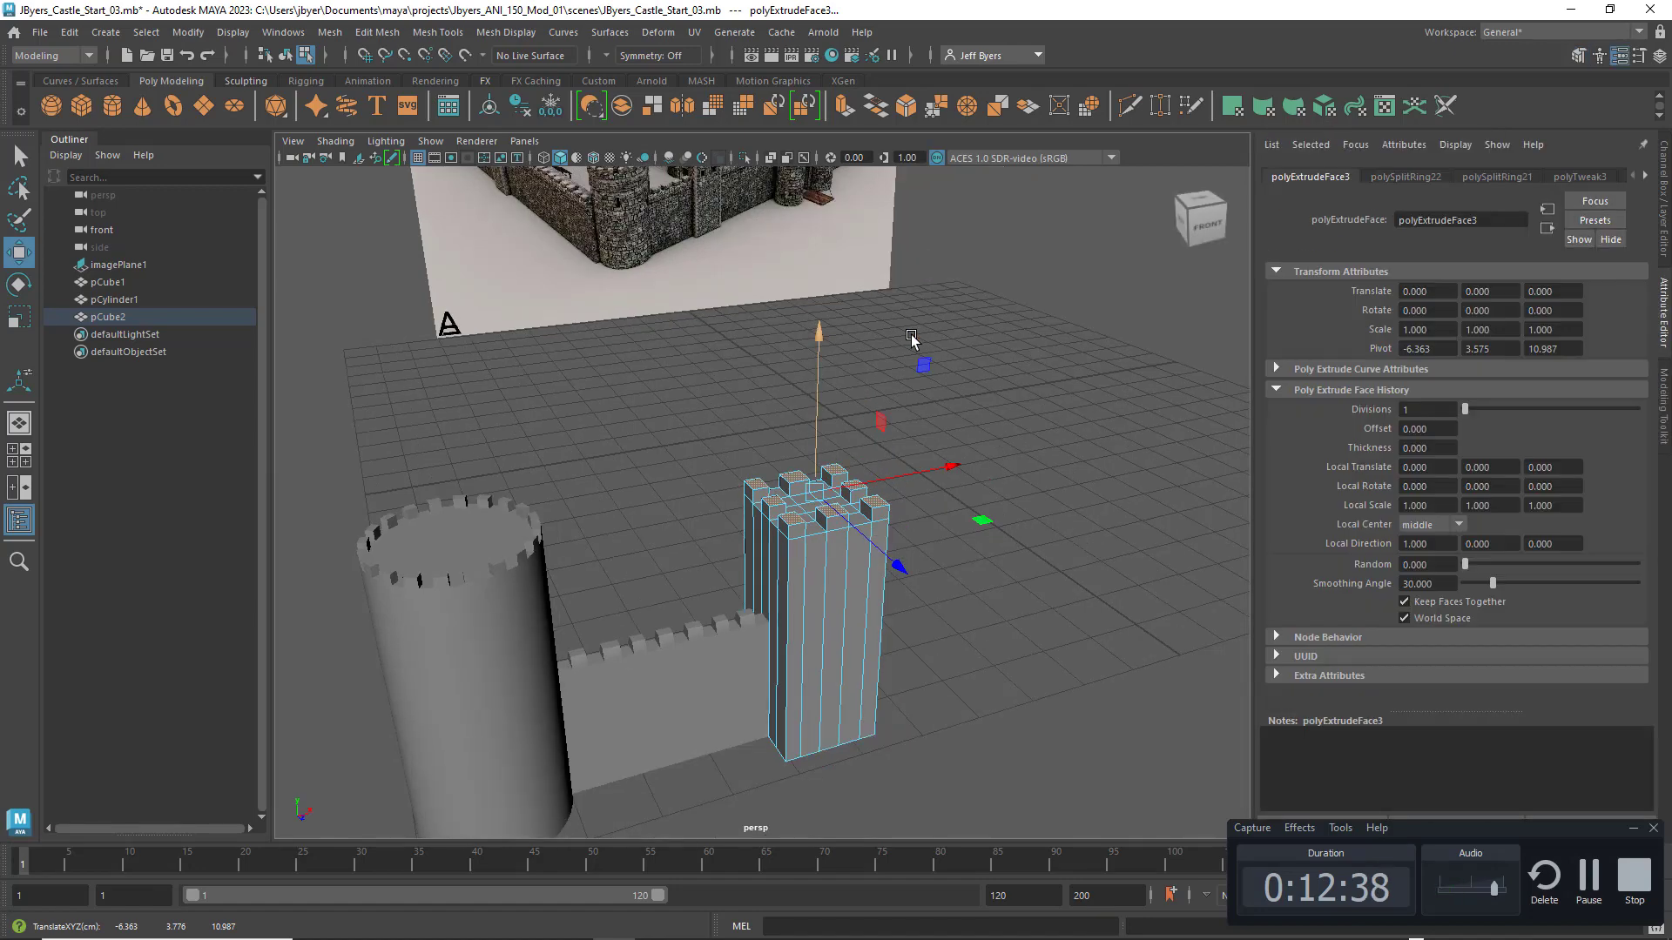
{"action": "key", "text": "ctrl+z"}
{"action": "key", "text": "ctrl+z"}
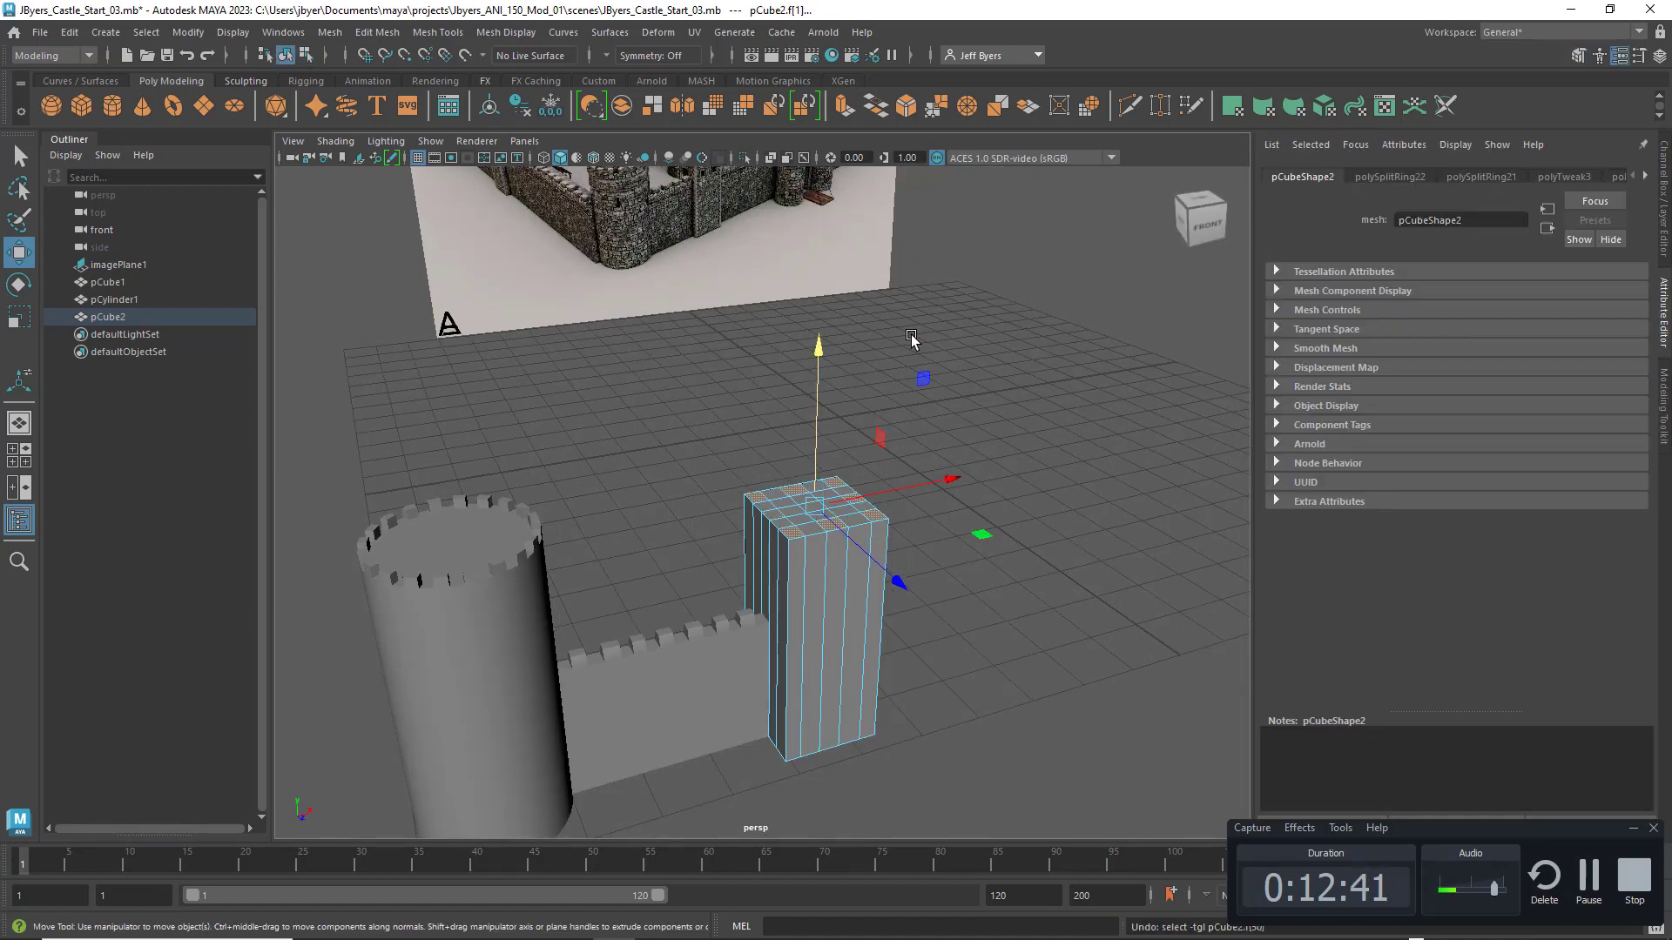
Step: Extrude the eight selected top faces with a local Z scale of 1.253 and a local Z translation of 0.173
{"action": "scroll", "coordinate": [807, 531], "scroll_direction": "up", "scroll_amount": 3}
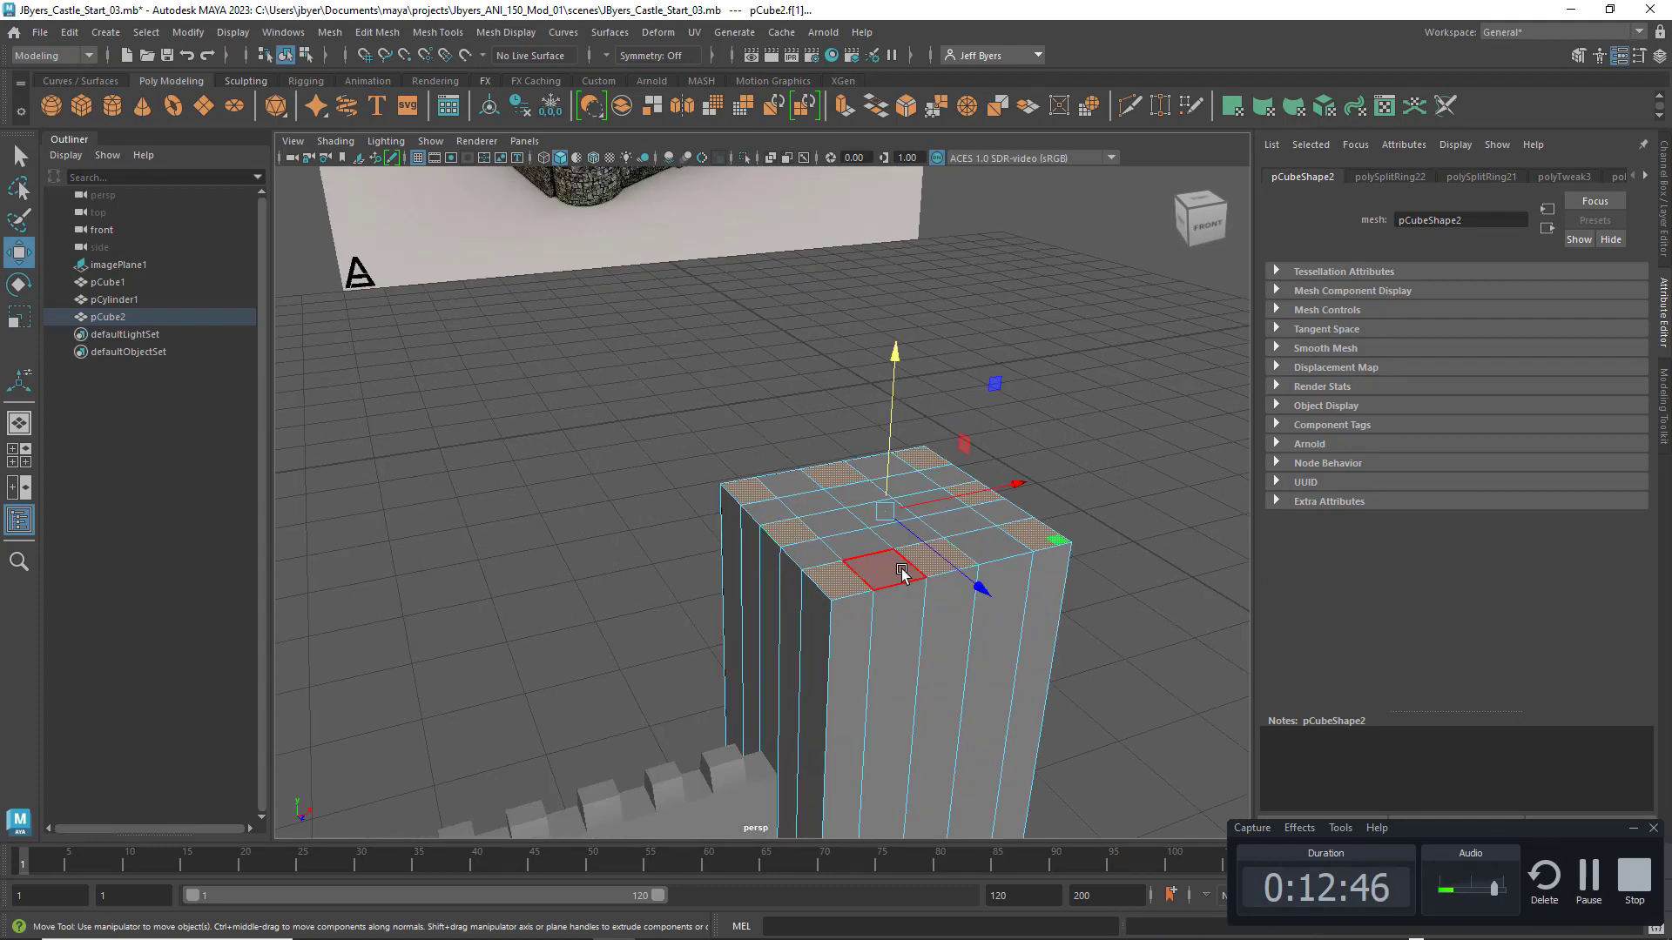
{"action": "key", "text": "ctrl+e"}
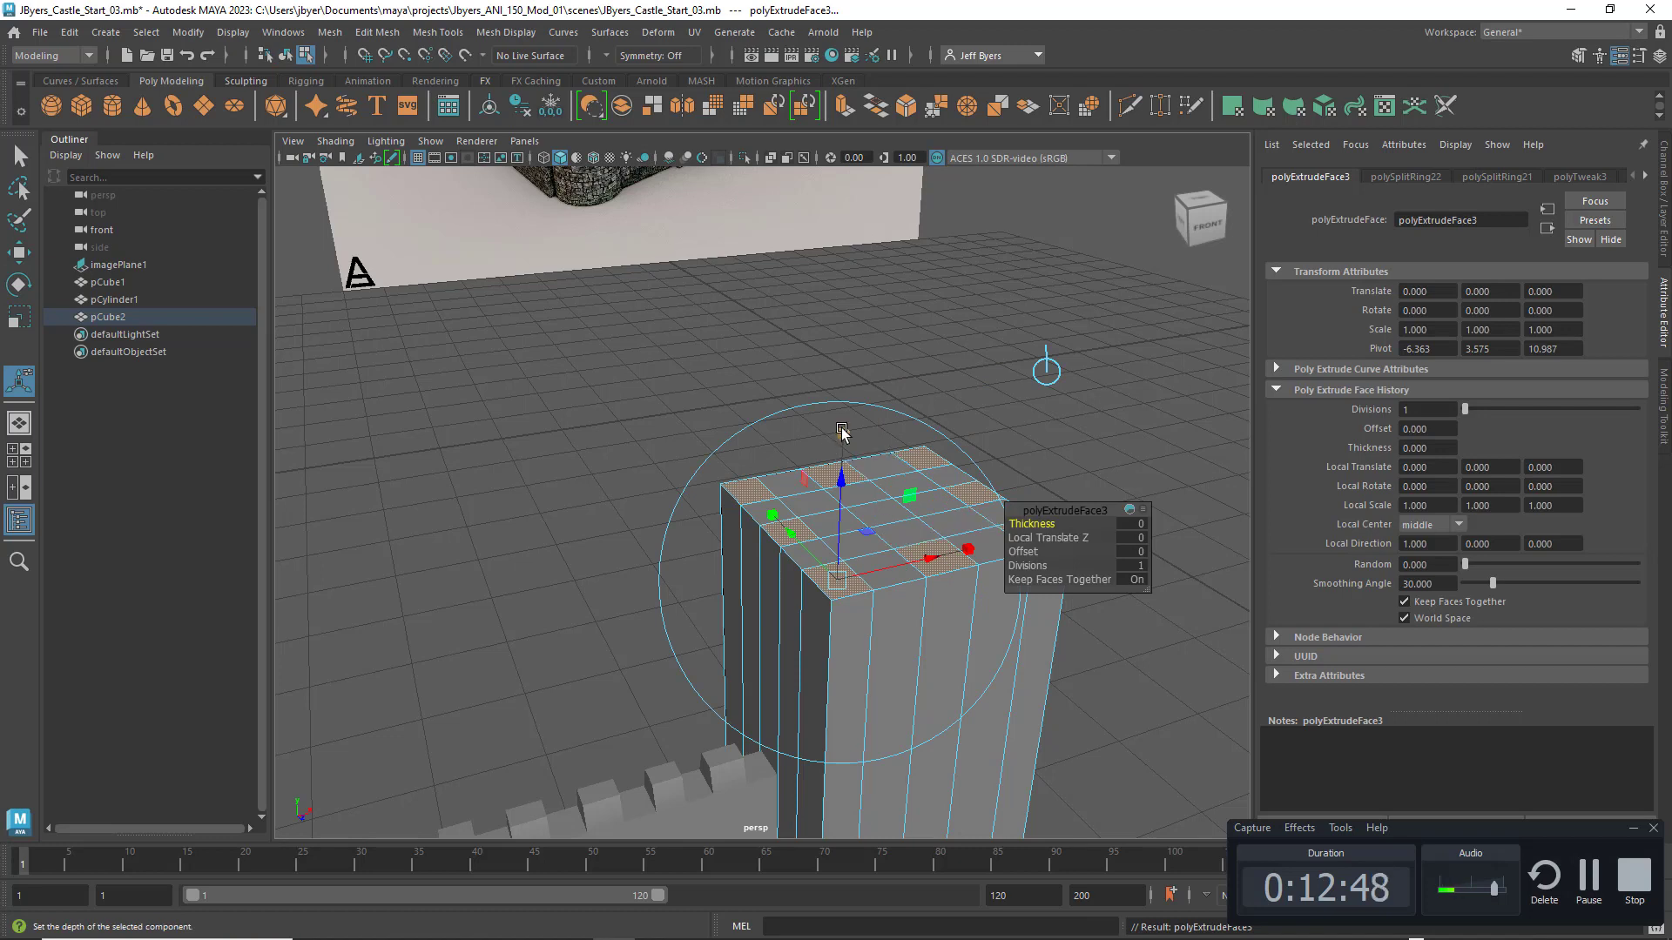
{"action": "left_click_drag", "start_coordinate": [842, 430], "coordinate": [841, 391]}
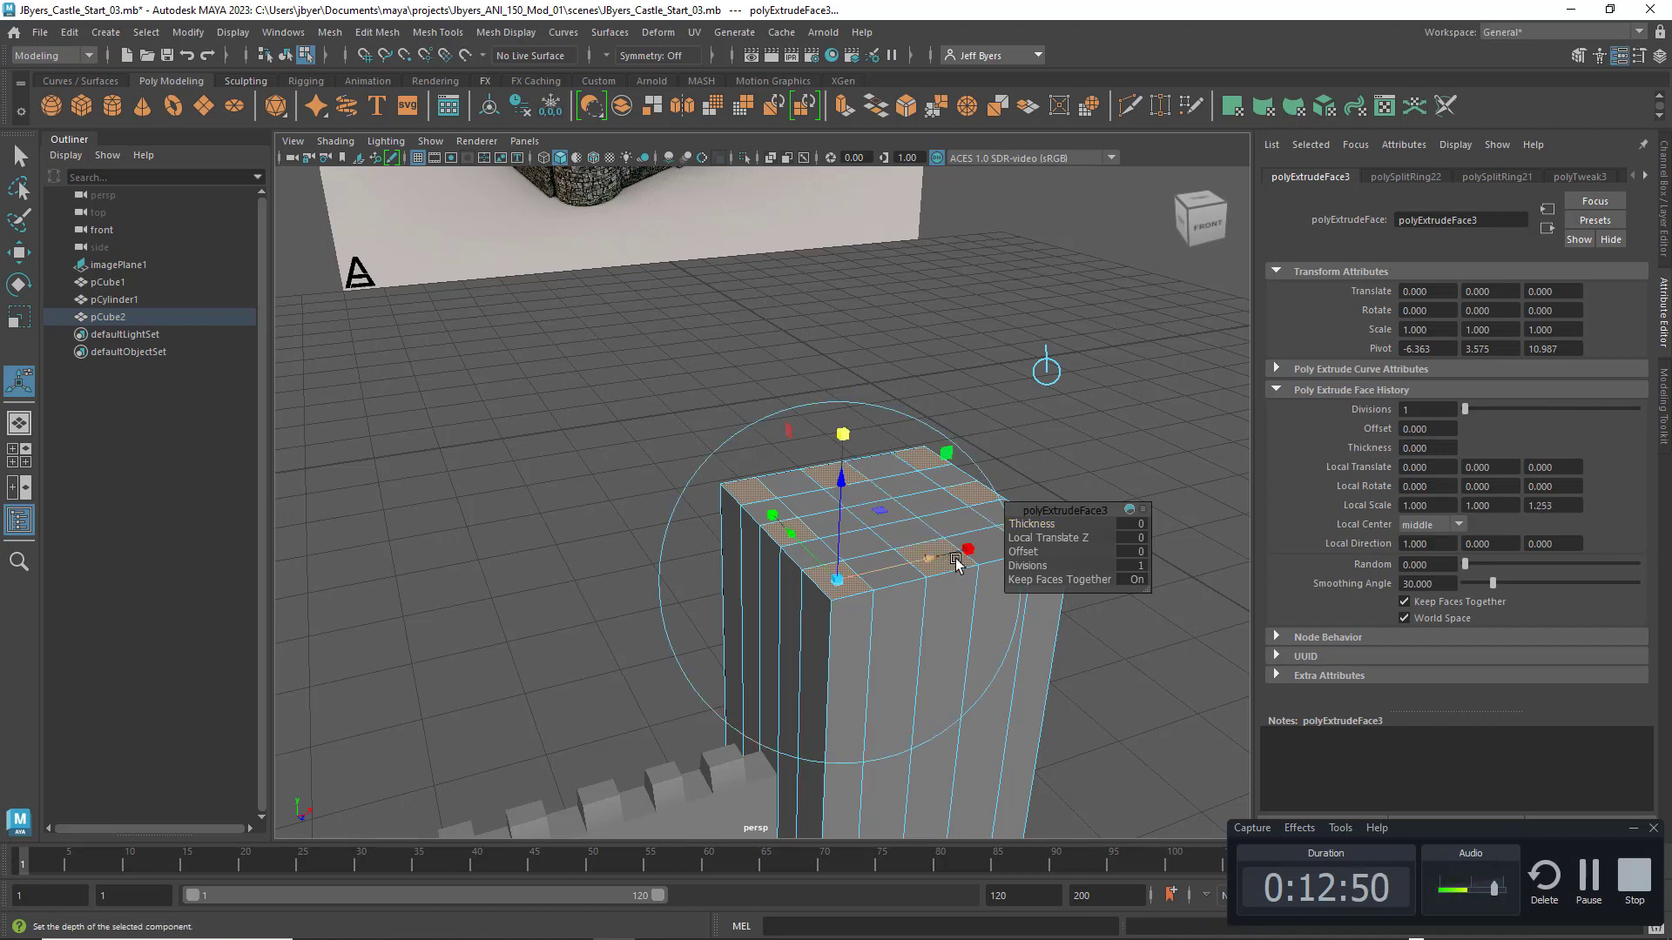
{"action": "mouse_move", "coordinate": [967, 550]}
{"action": "left_mouse_down"}
{"action": "mouse_move", "coordinate": [1008, 534]}
{"action": "mouse_move", "coordinate": [985, 544]}
{"action": "left_mouse_up"}
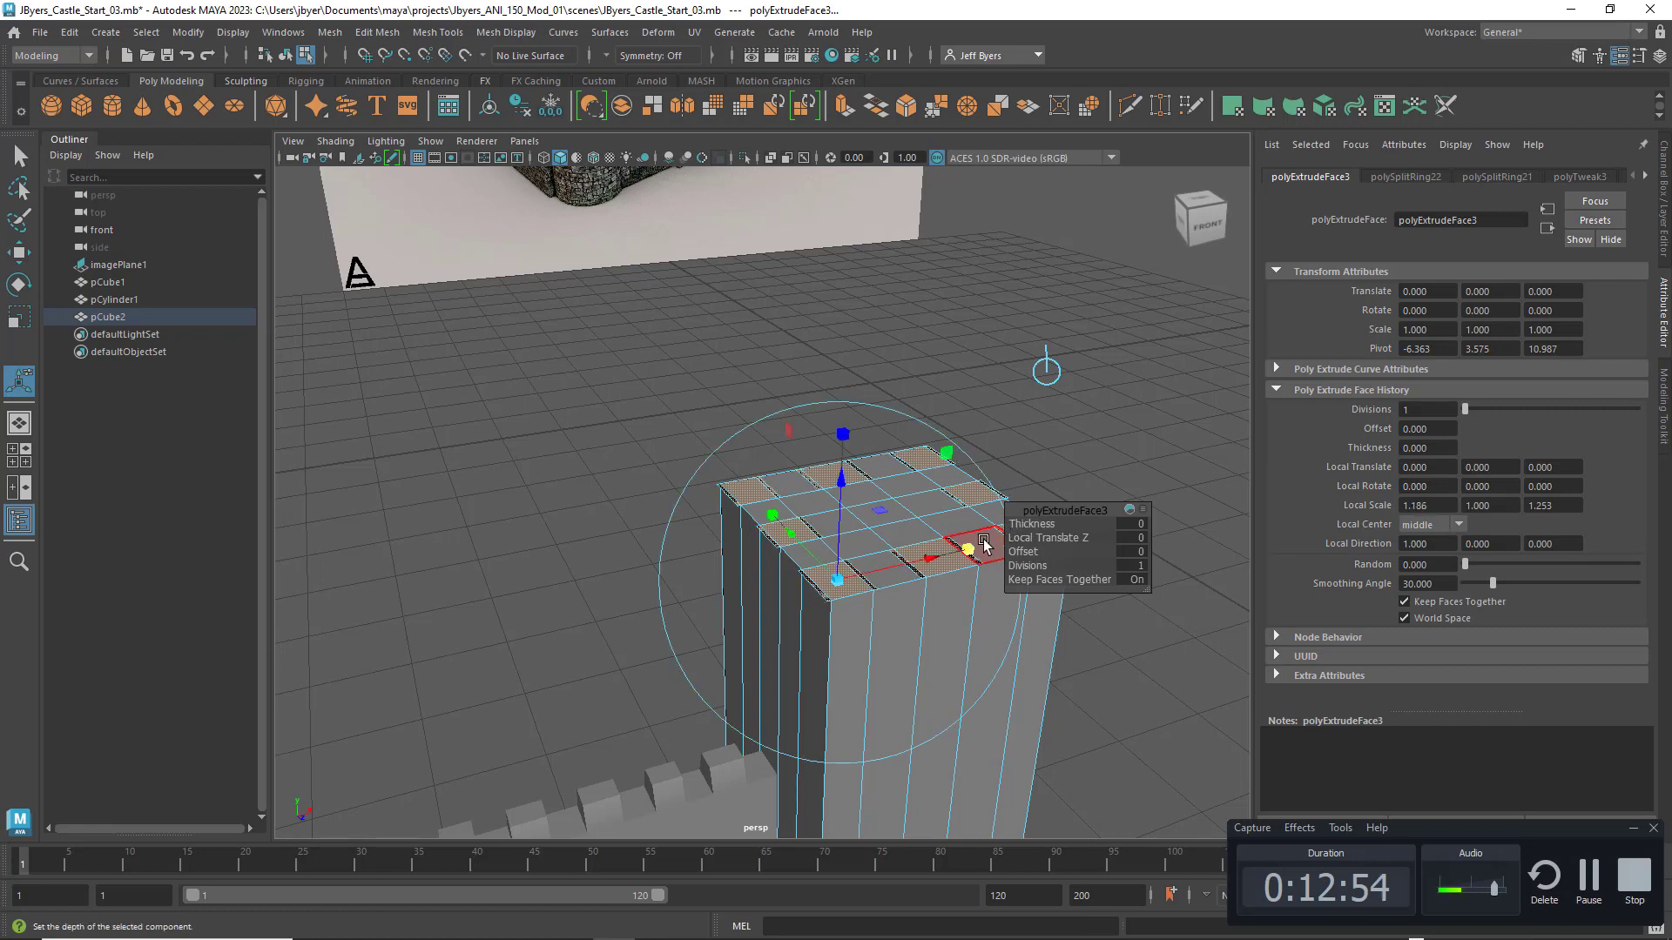
{"action": "key", "text": "ctrl+z"}
{"action": "left_click_drag", "start_coordinate": [841, 479], "coordinate": [842, 446]}
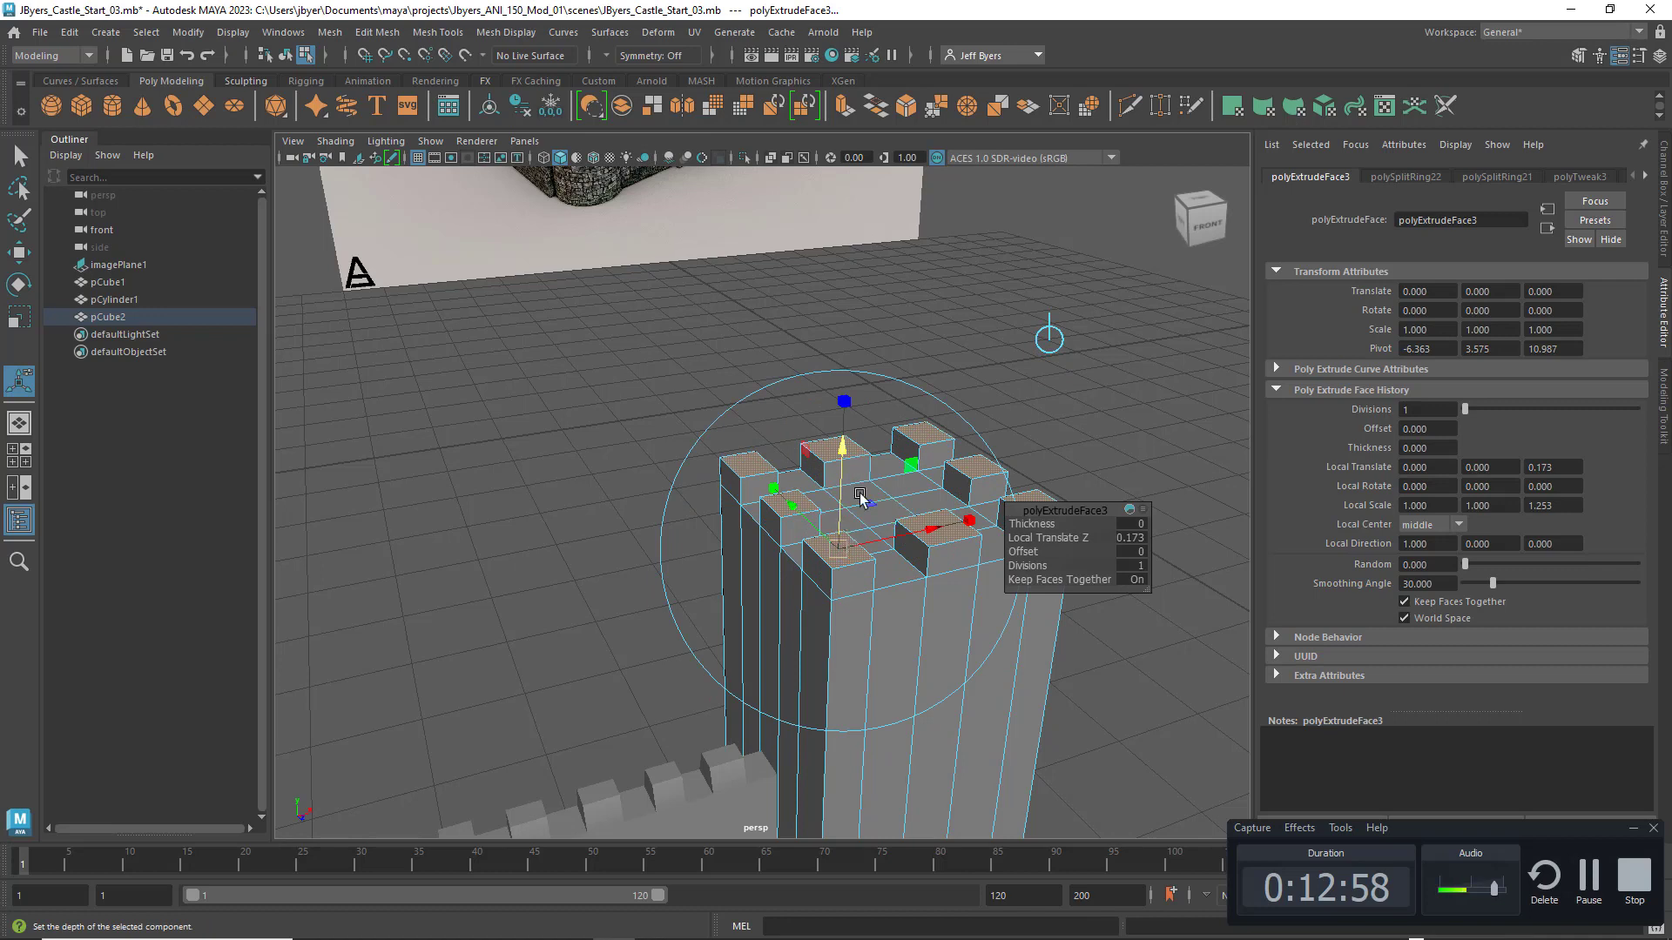
Step: Scale the tops of the extruded battlements uniformly to 0.5 so that they taper inward
{"action": "left_click", "coordinate": [844, 400]}
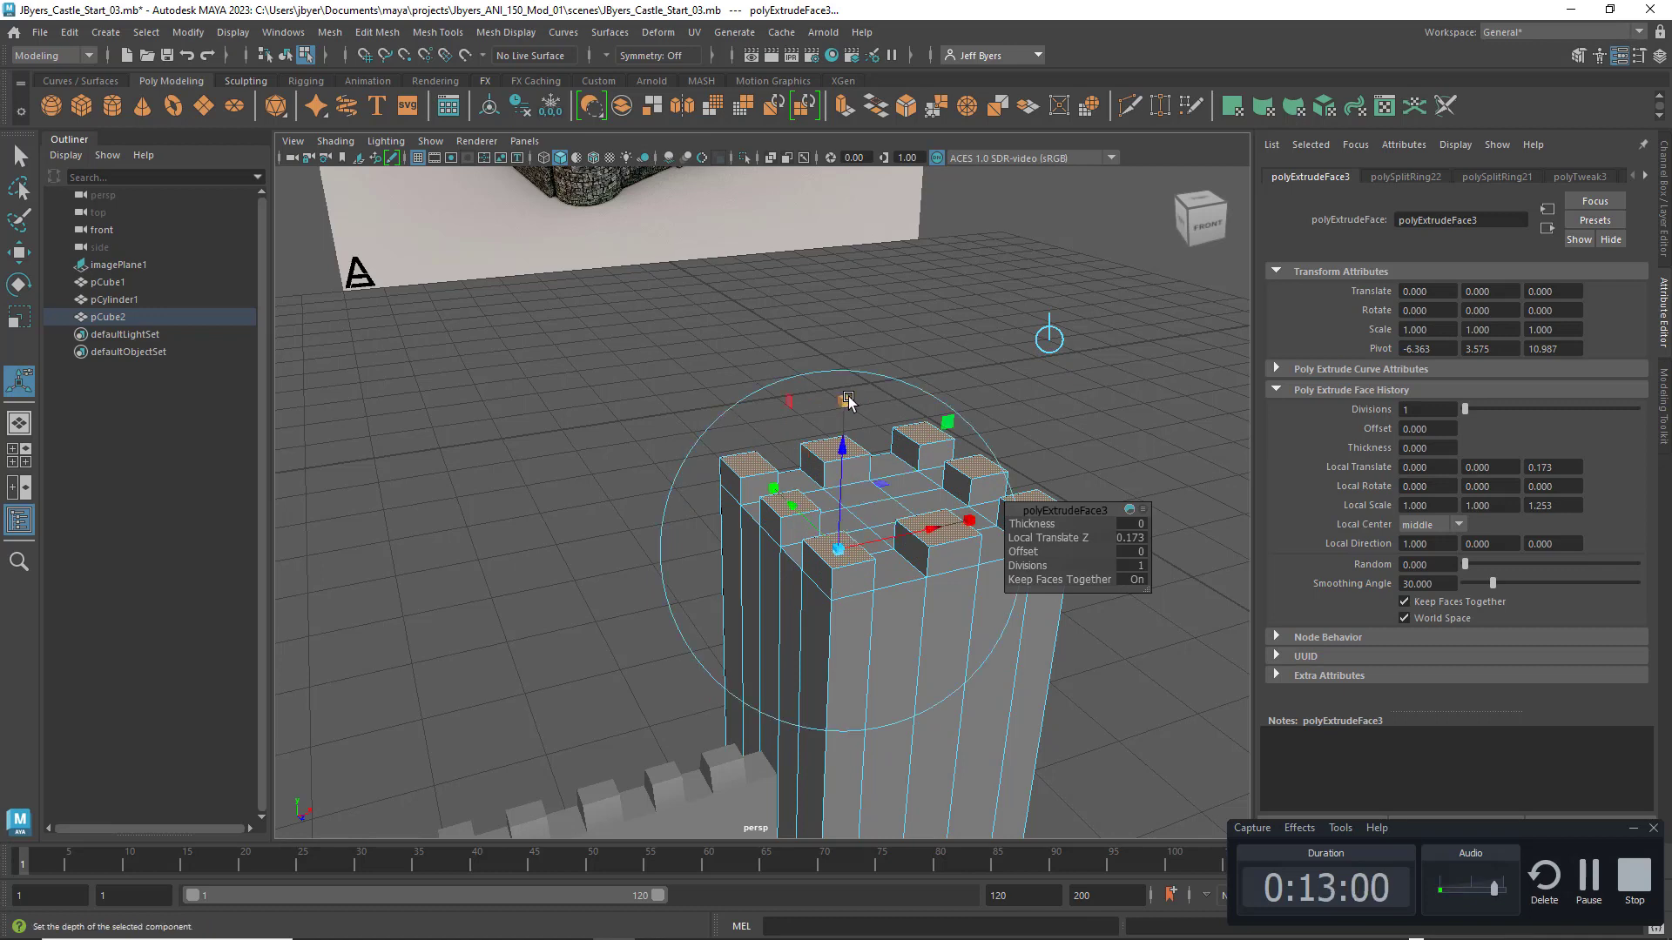
{"action": "left_click_drag", "start_coordinate": [843, 557], "coordinate": [815, 547]}
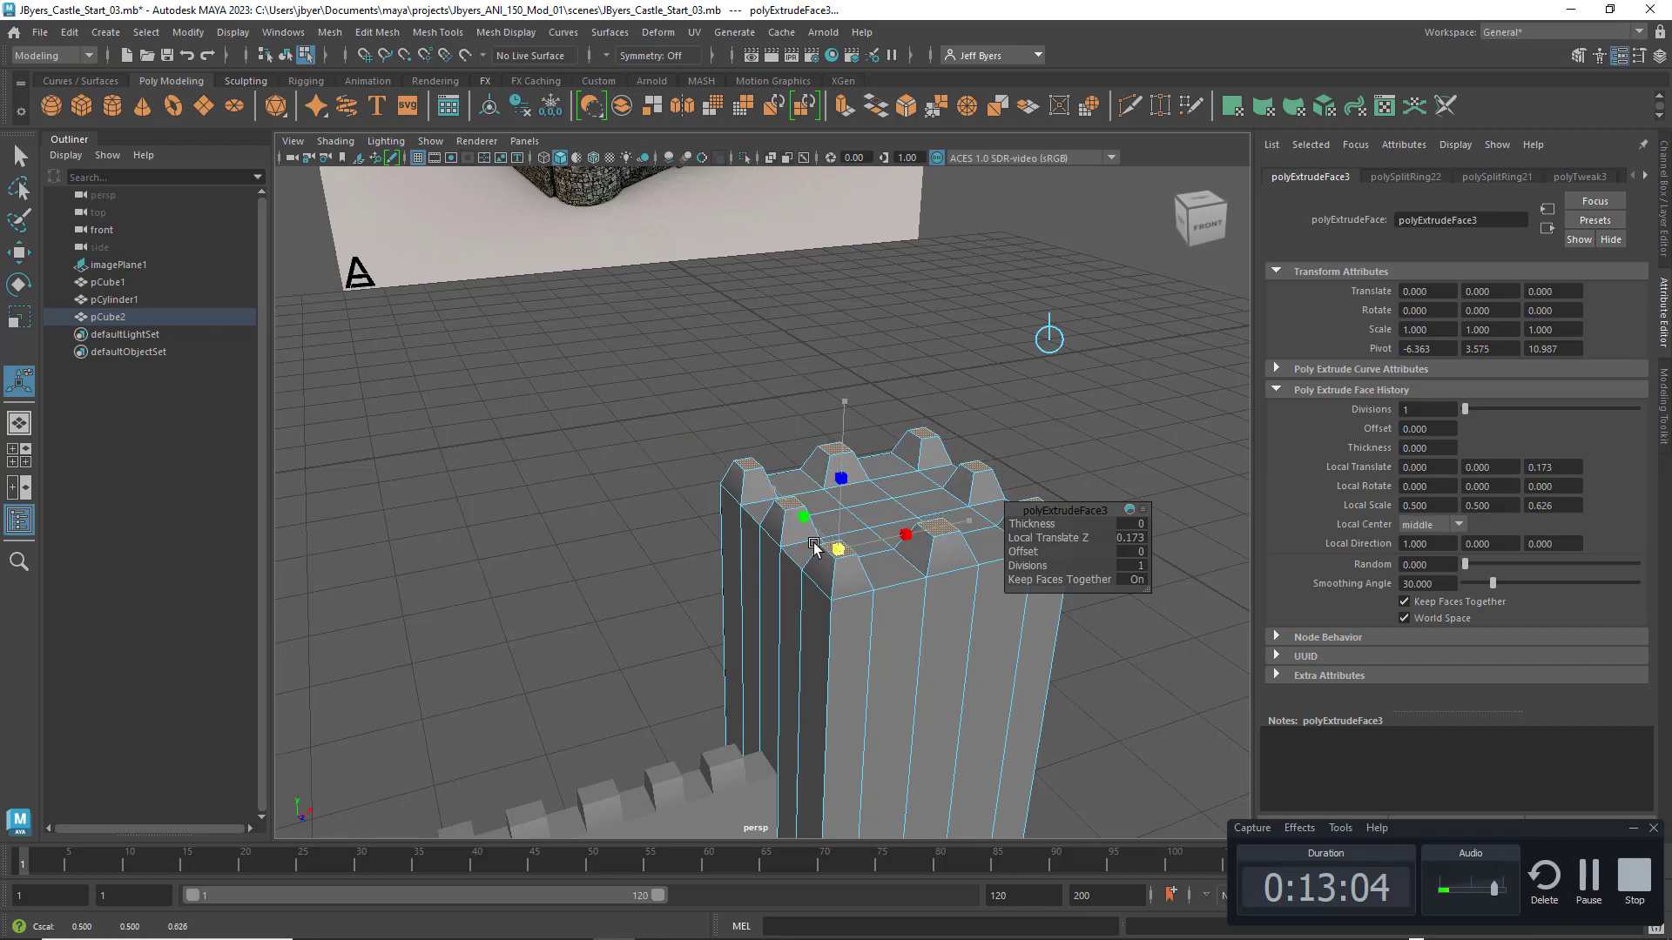
Step: Undo the uniform taper of the battlement tops and the trial local Y scaling of 0.777
{"action": "key", "text": "ctrl+z"}
{"action": "key", "text": "ctrl+z"}
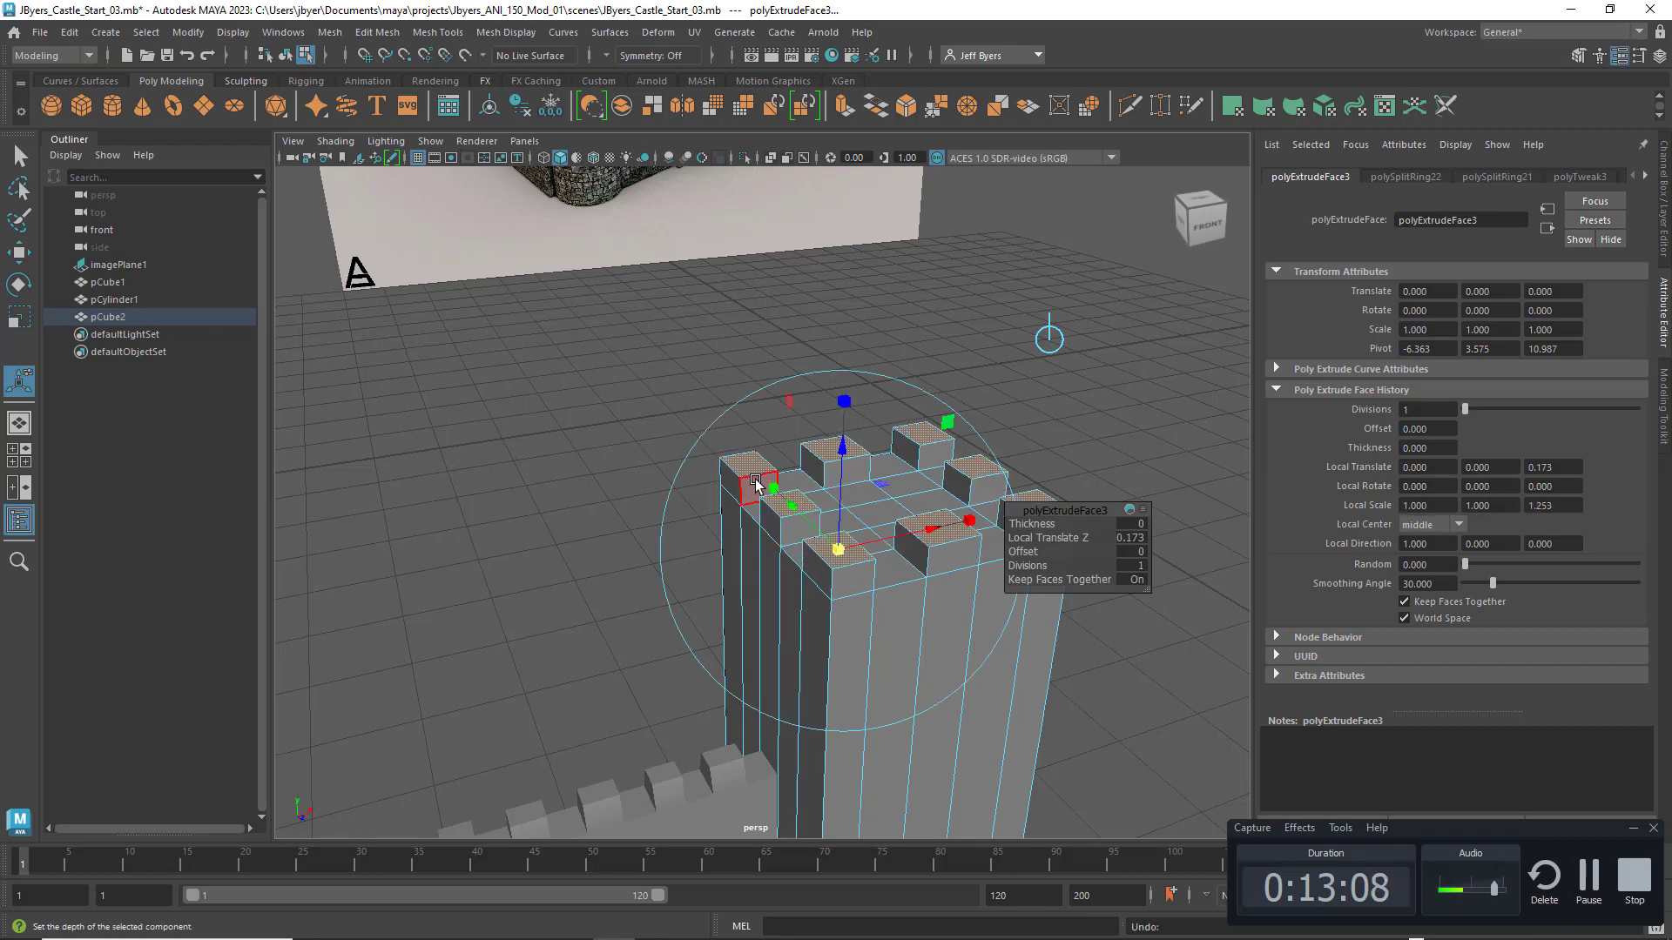
{"action": "left_click_drag", "start_coordinate": [788, 503], "coordinate": [788, 502]}
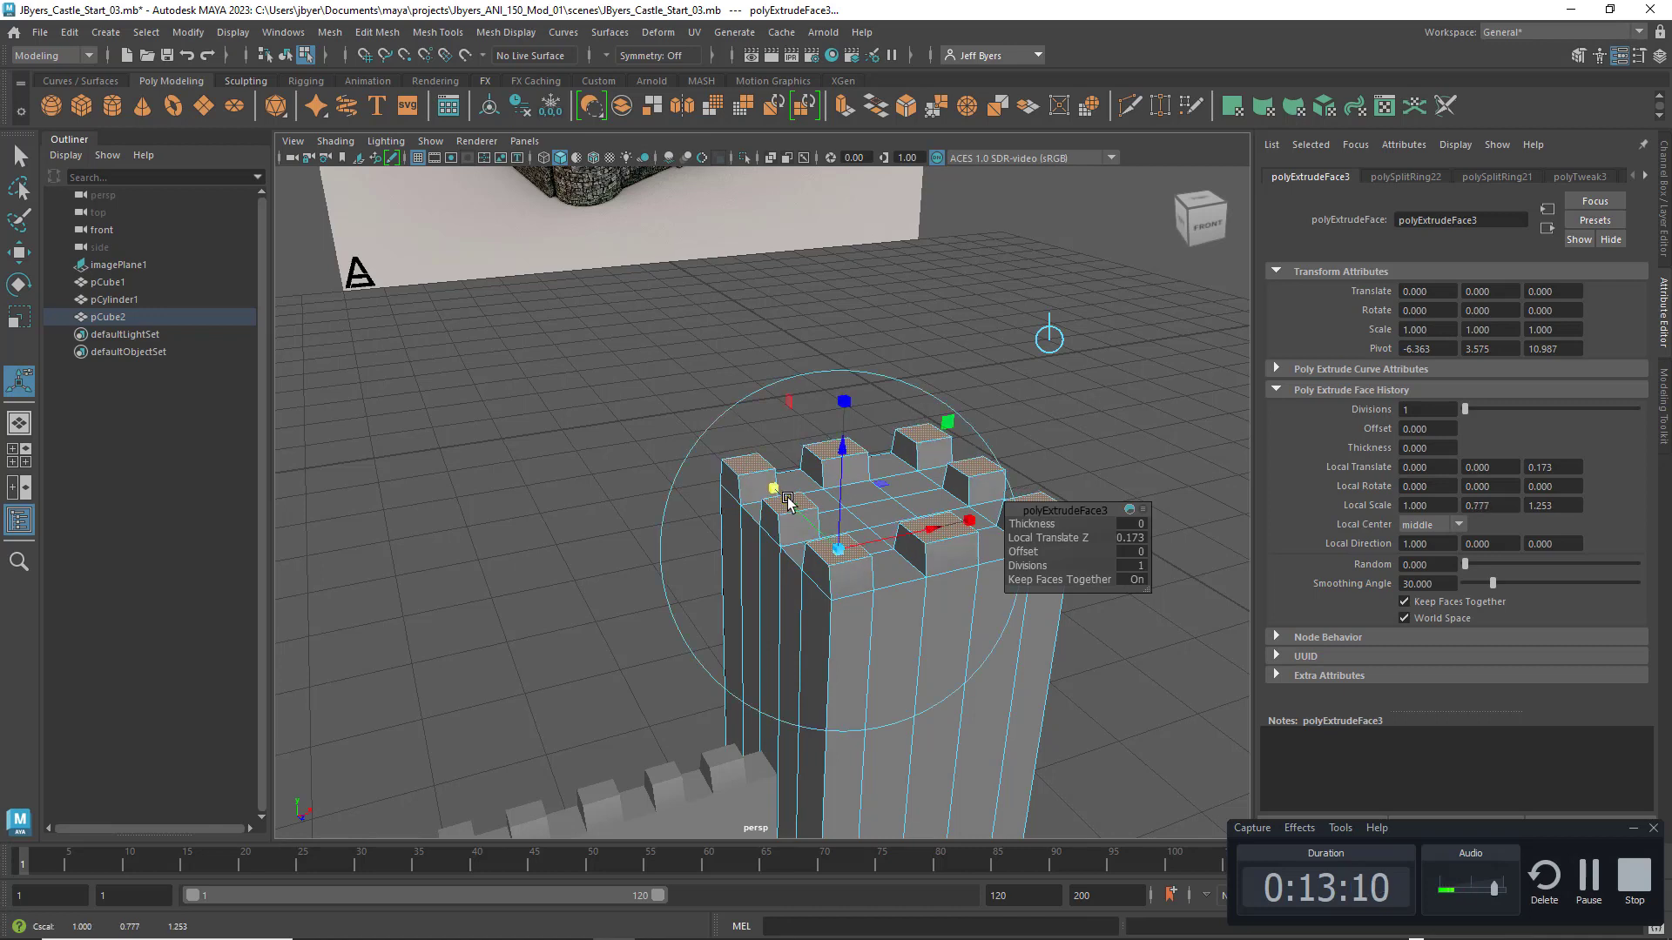
{"action": "key", "text": "ctrl+z"}
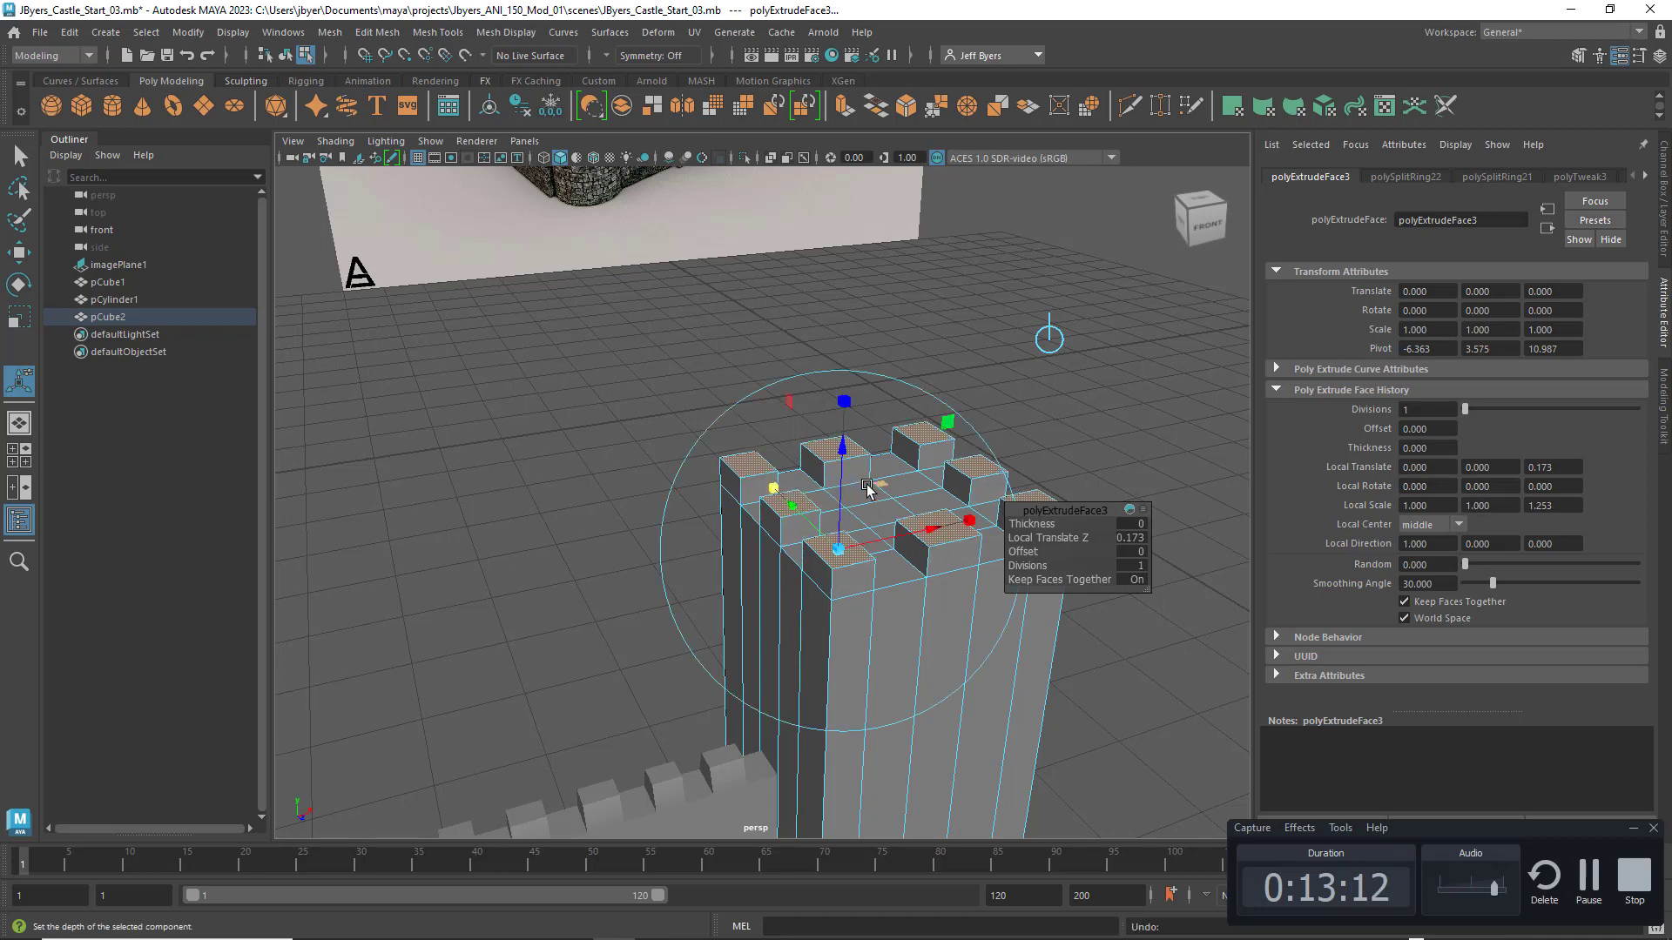
Step: Set the battlement extrusion's local Z translation to 0.151 and clear the face selection
{"action": "left_click_drag", "start_coordinate": [844, 402], "coordinate": [843, 463]}
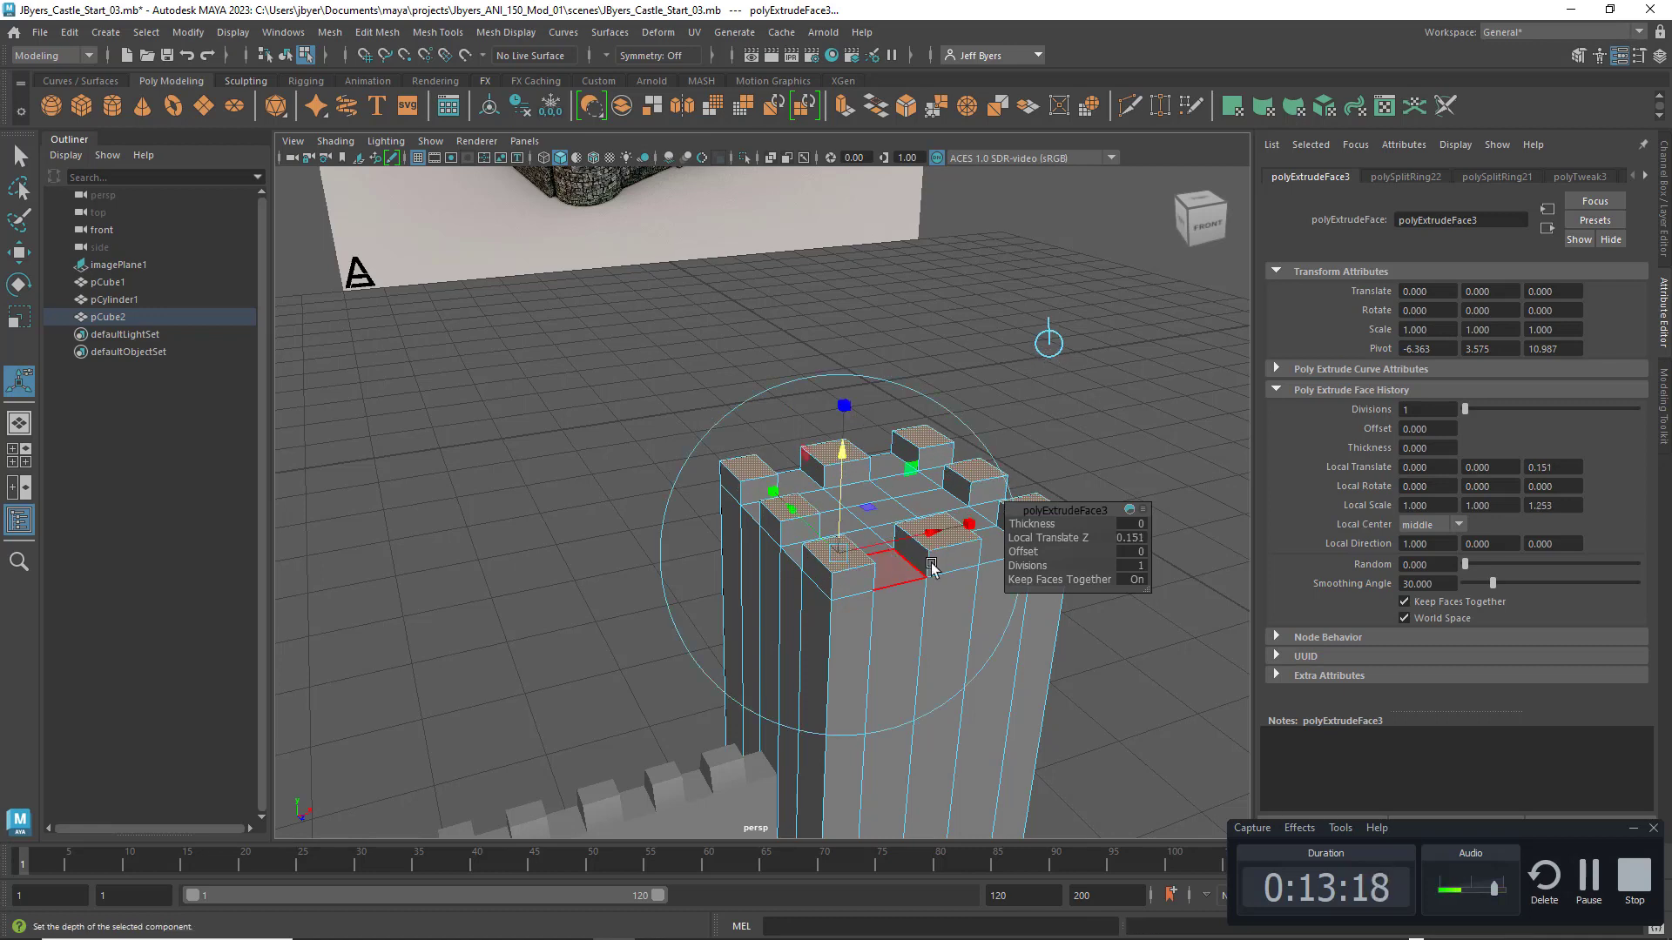
{"action": "scroll", "coordinate": [976, 535], "scroll_direction": "up", "scroll_amount": 3}
{"action": "scroll", "coordinate": [976, 535], "scroll_direction": "down", "scroll_amount": 5}
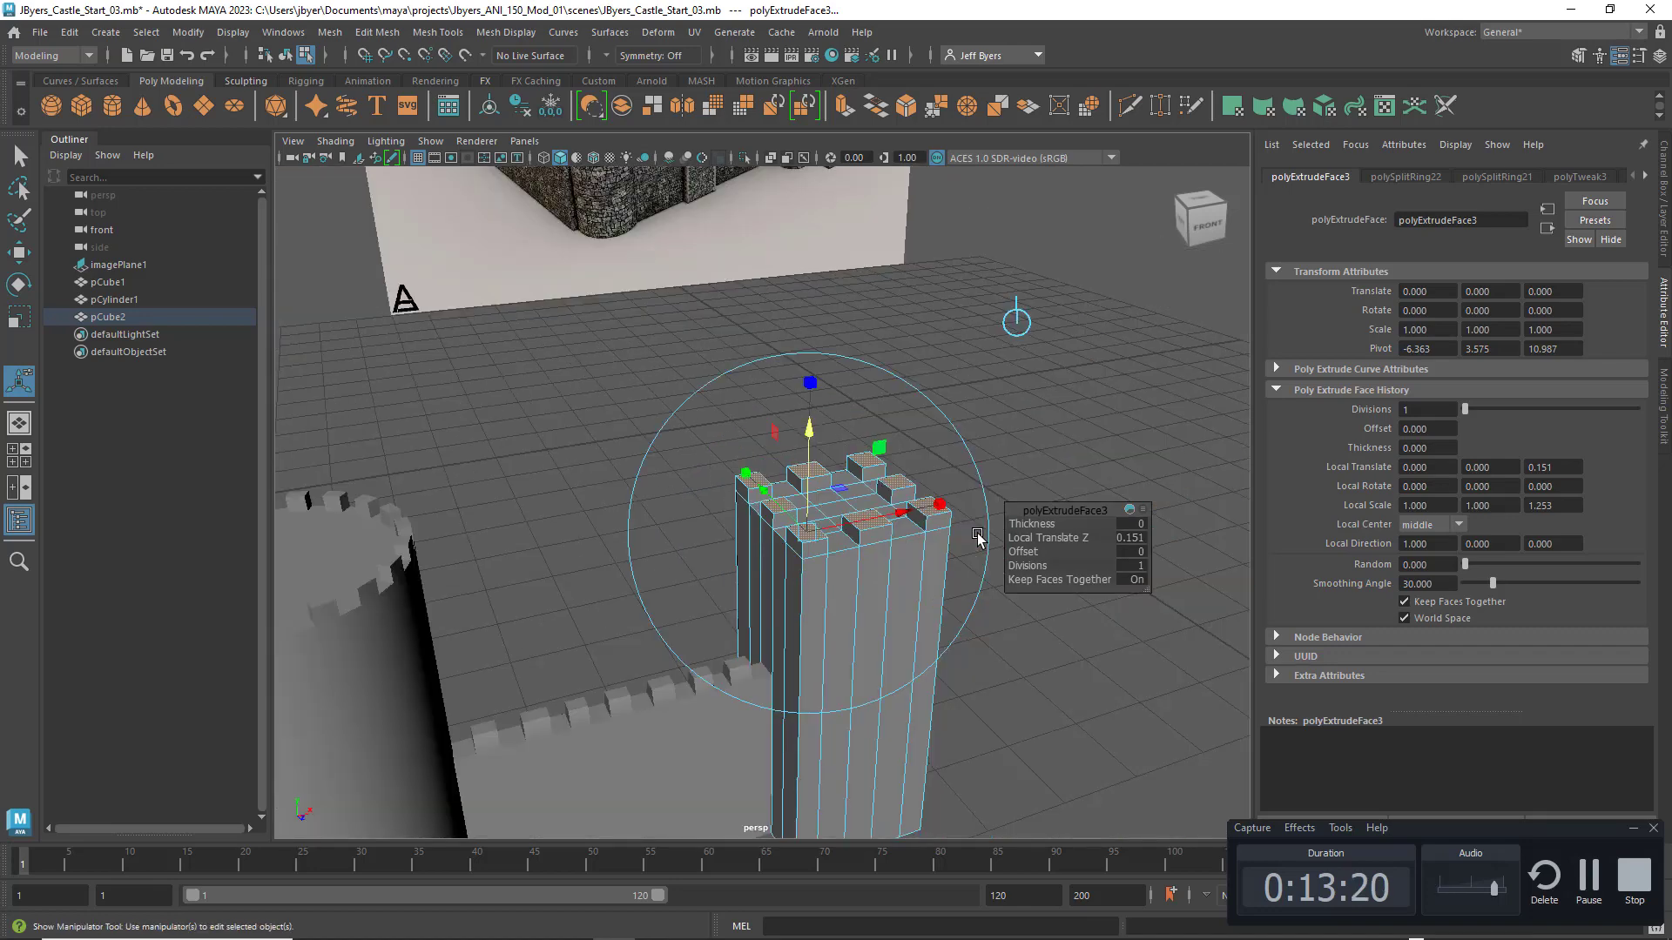
{"action": "scroll", "coordinate": [957, 505], "scroll_direction": "down", "scroll_amount": 4}
{"action": "scroll", "coordinate": [953, 498], "scroll_direction": "up", "scroll_amount": 5}
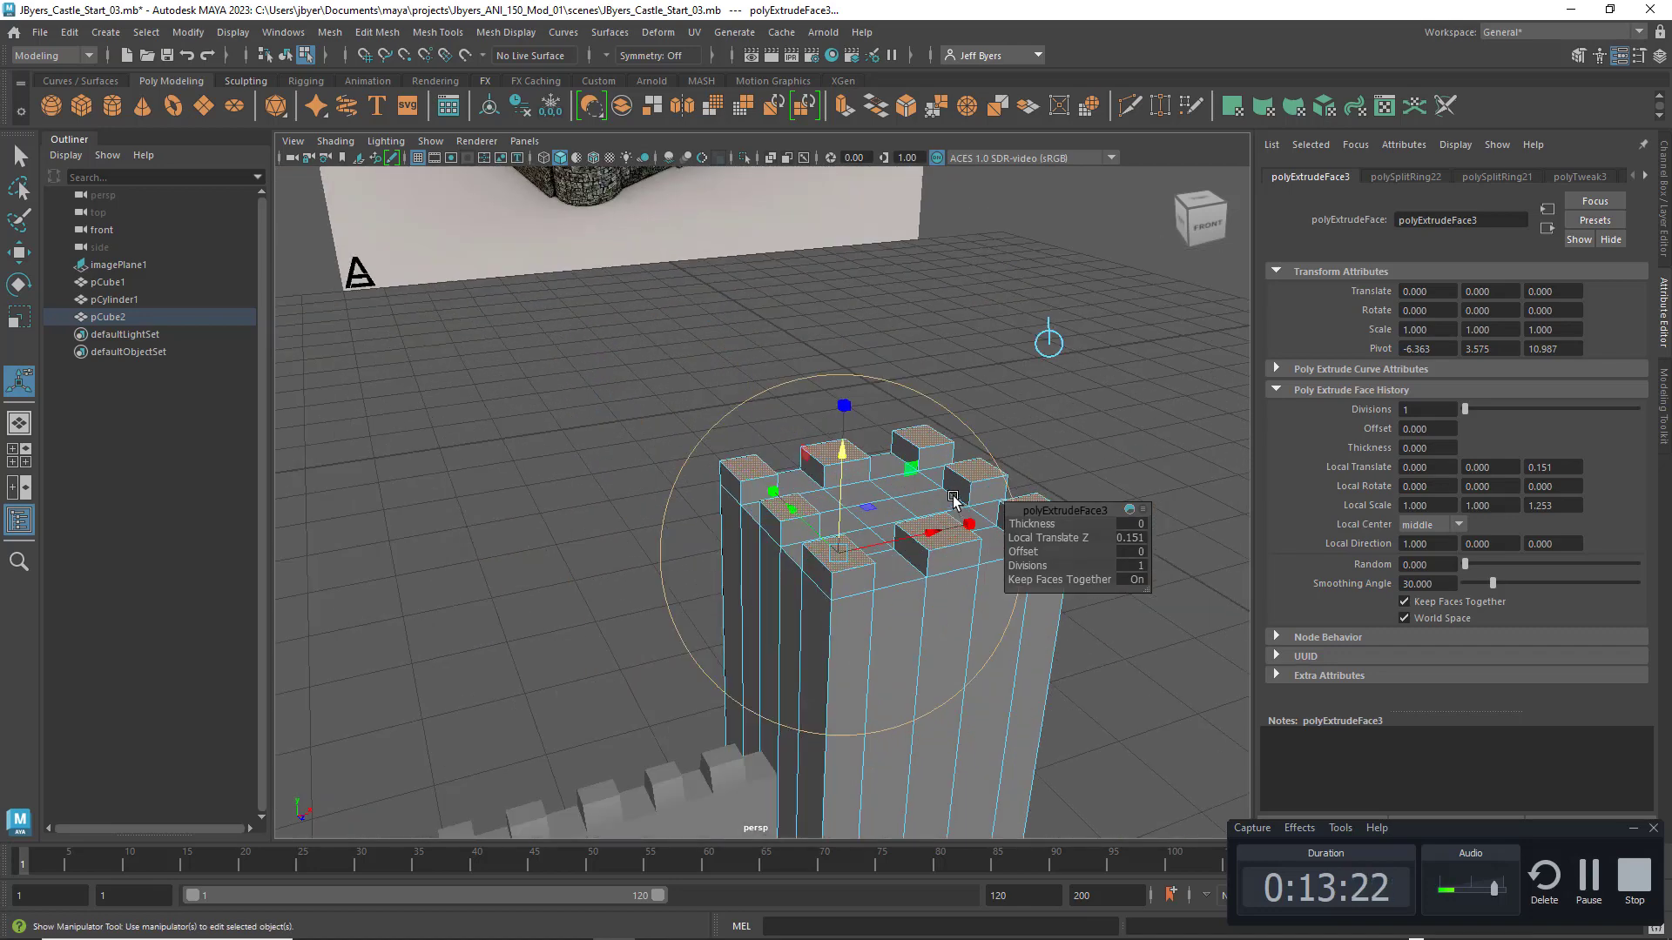
{"action": "middle_click_drag", "start_coordinate": [952, 498], "coordinate": [888, 497], "text": "alt"}
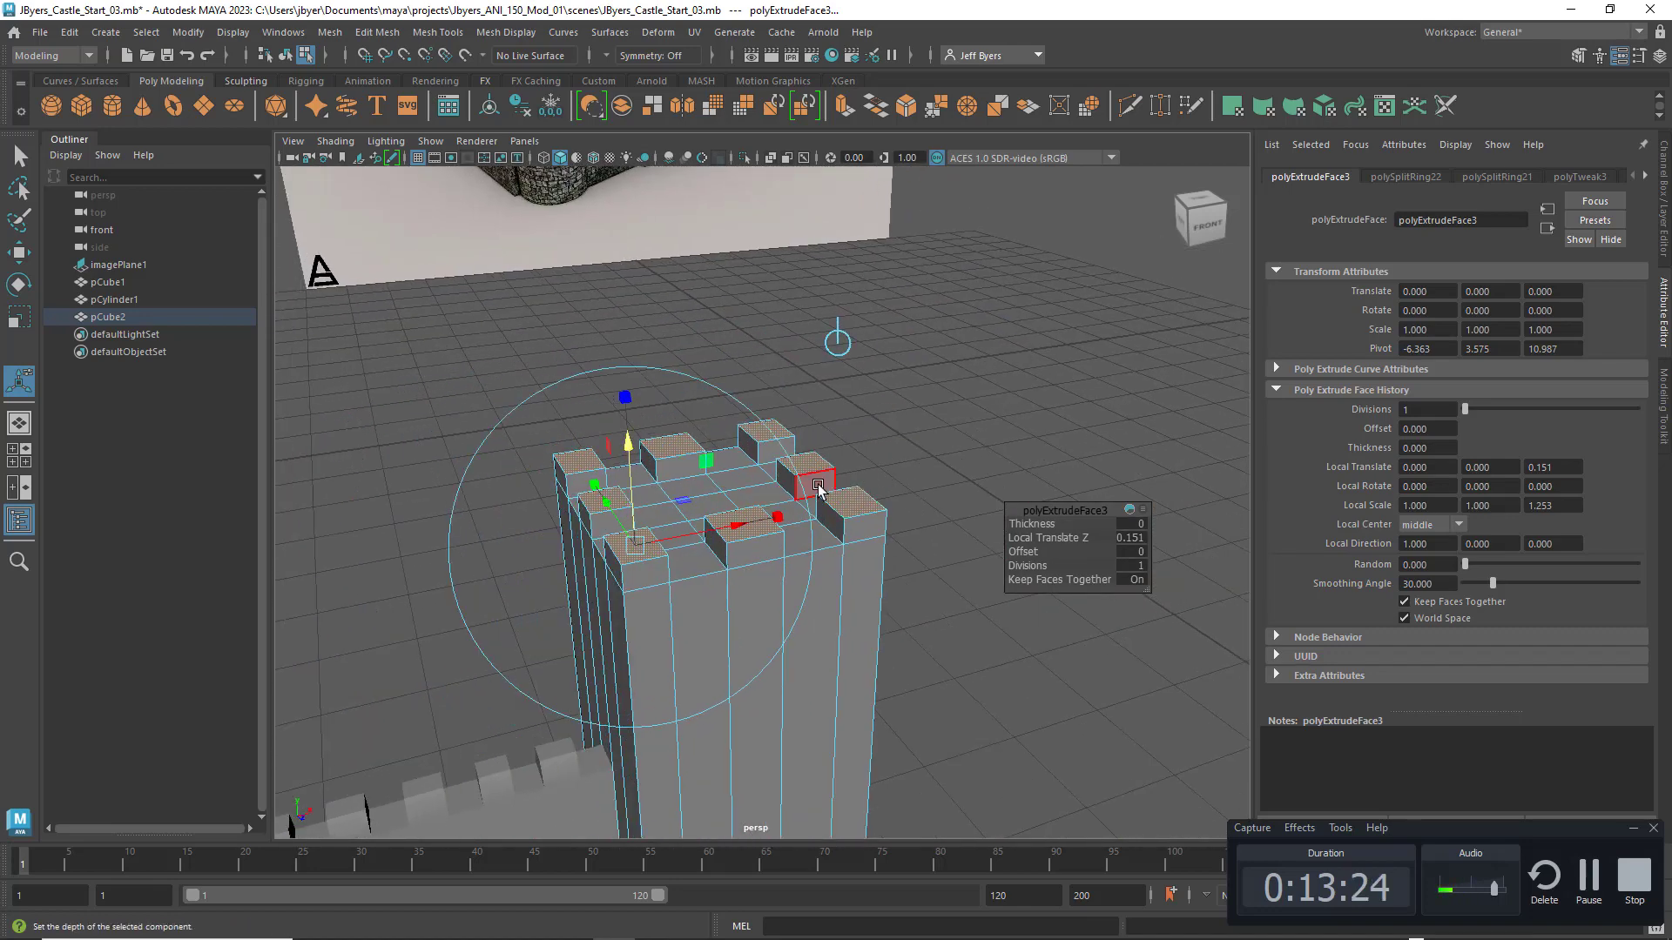
{"action": "left_click", "coordinate": [900, 440]}
Step: Select the eight battlement top faces and raise them slightly to a Y position of about 3.77, leaving nothing selected
{"action": "scroll", "coordinate": [808, 523], "scroll_direction": "down", "scroll_amount": 6}
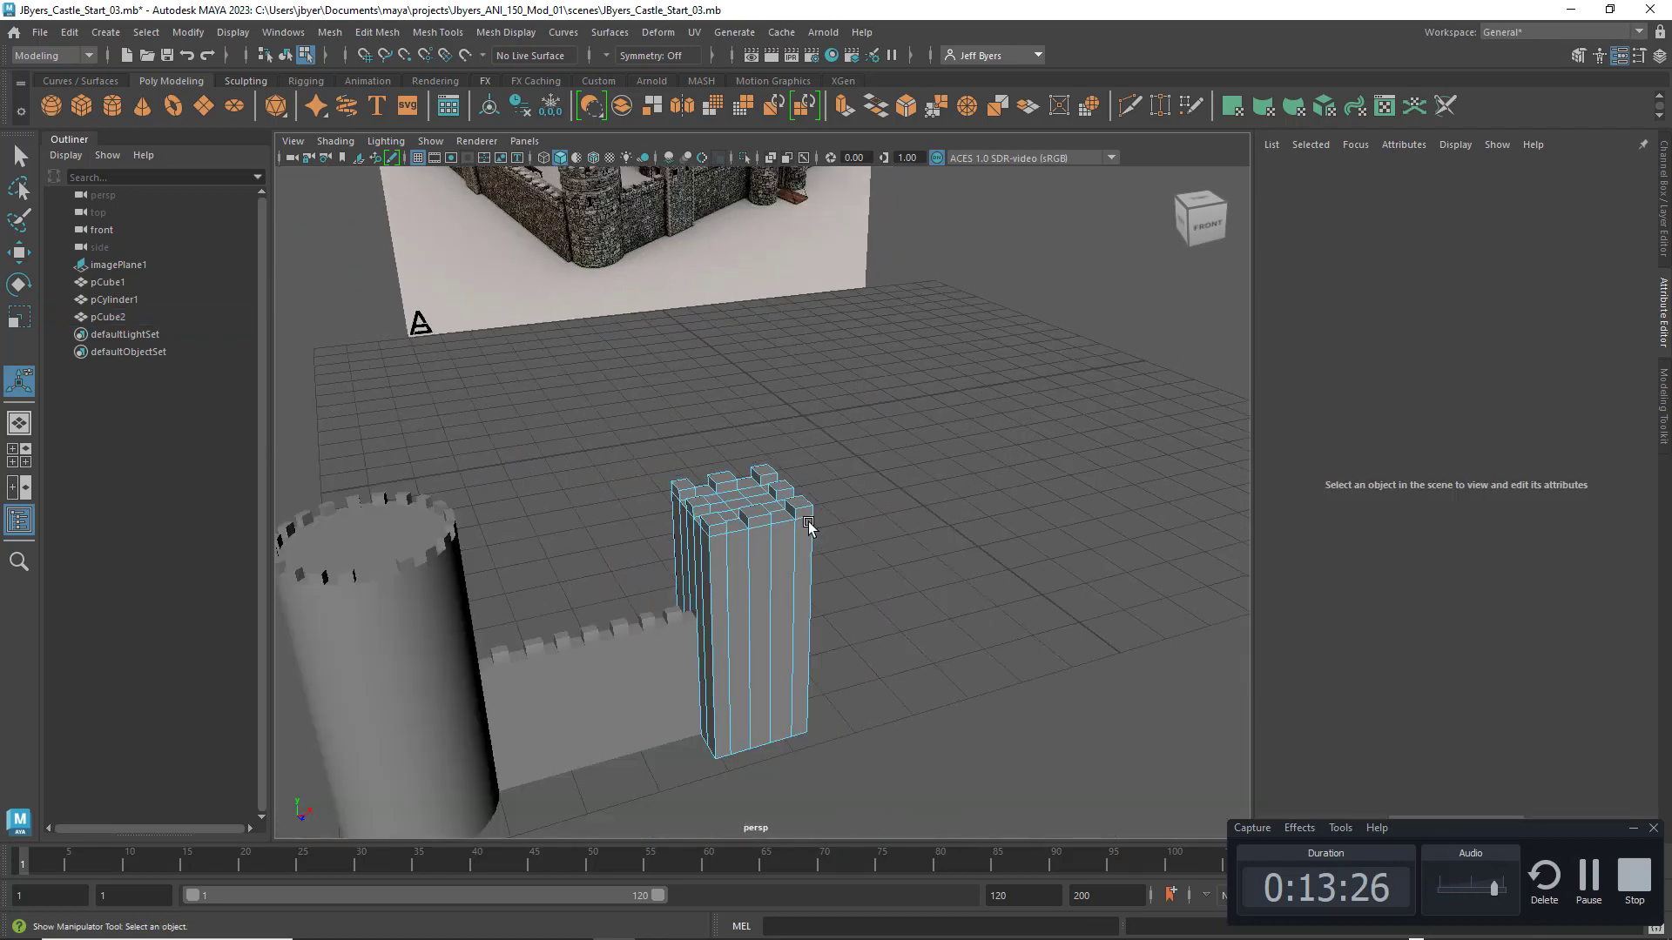
{"action": "scroll", "coordinate": [808, 526], "scroll_direction": "down", "scroll_amount": 3}
{"action": "middle_click_drag", "start_coordinate": [809, 528], "coordinate": [829, 470], "text": "alt"}
{"action": "scroll", "coordinate": [813, 549], "scroll_direction": "up", "scroll_amount": 3}
{"action": "left_click_drag", "start_coordinate": [823, 452], "coordinate": [787, 552], "text": "alt"}
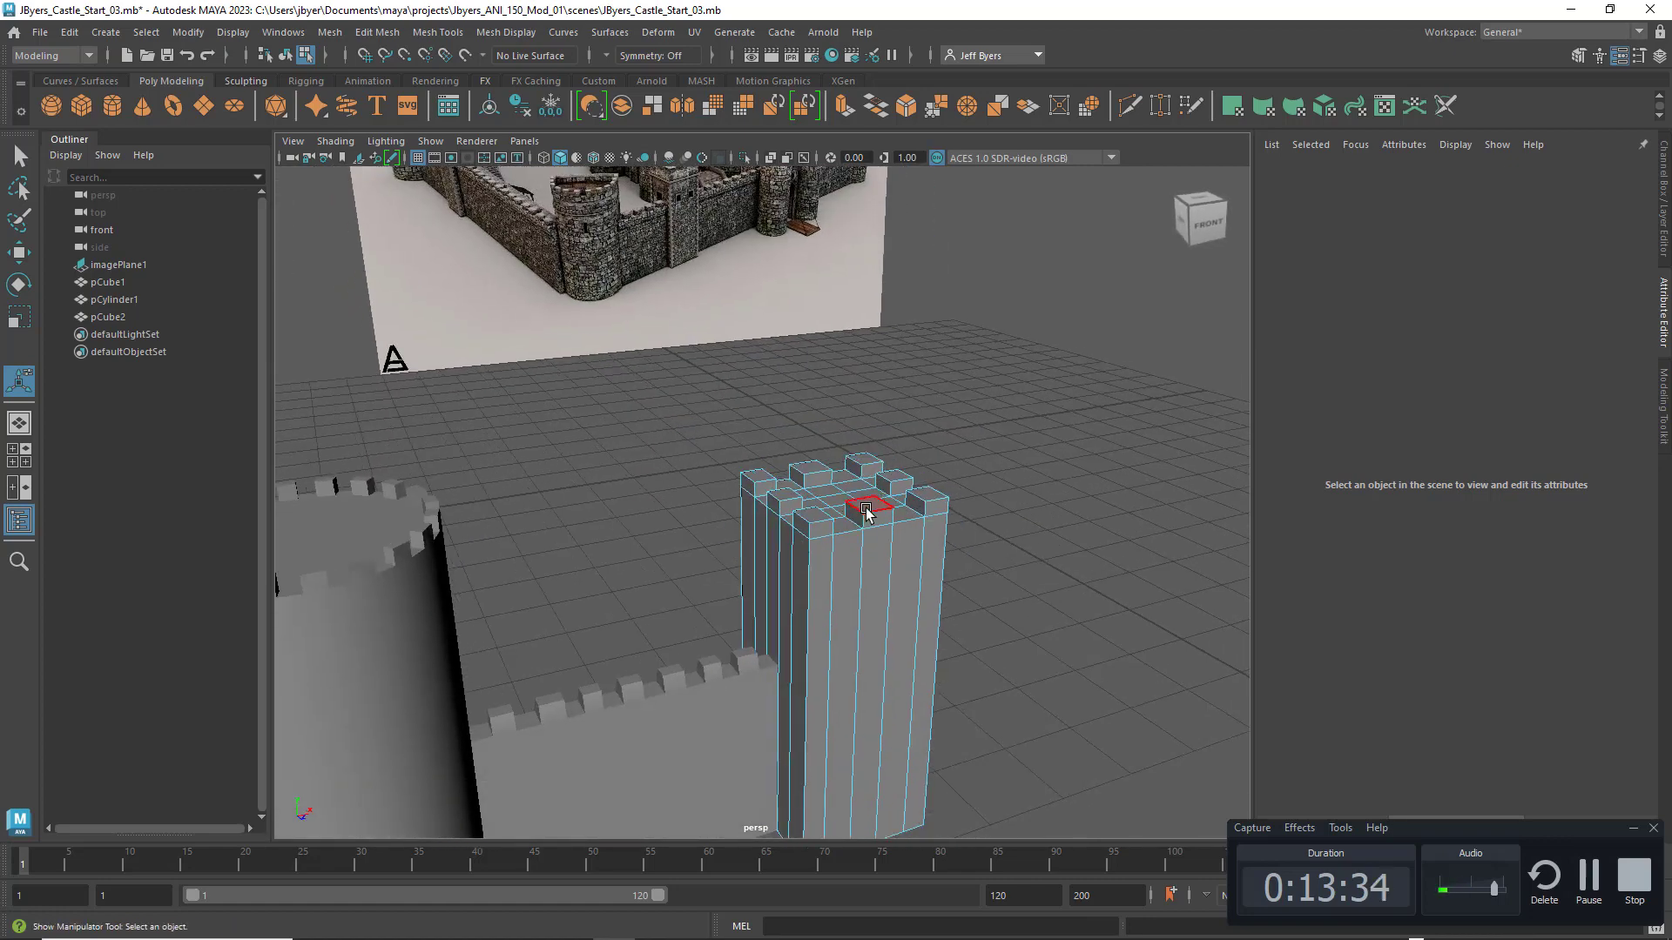
{"action": "left_click", "coordinate": [867, 510]}
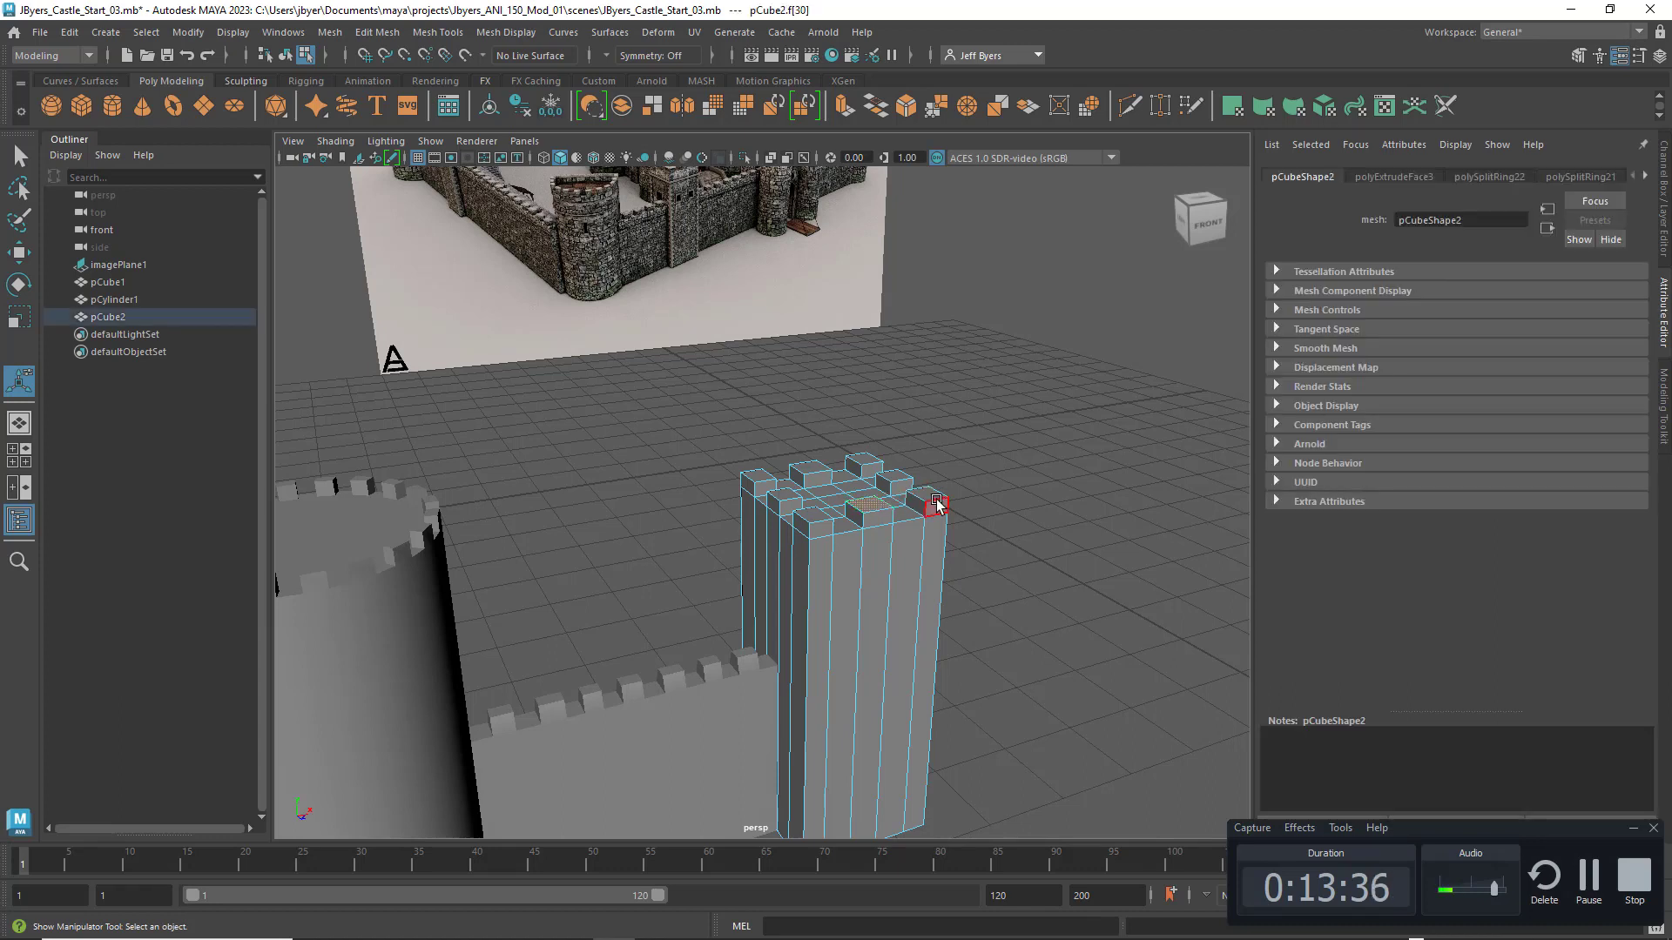
{"action": "left_click", "coordinate": [924, 494], "text": "shift"}
{"action": "left_click", "coordinate": [896, 477], "text": "shift"}
{"action": "left_click", "coordinate": [863, 460], "text": "shift"}
{"action": "left_click", "coordinate": [809, 470], "text": "shift"}
{"action": "left_click", "coordinate": [757, 477], "text": "shift"}
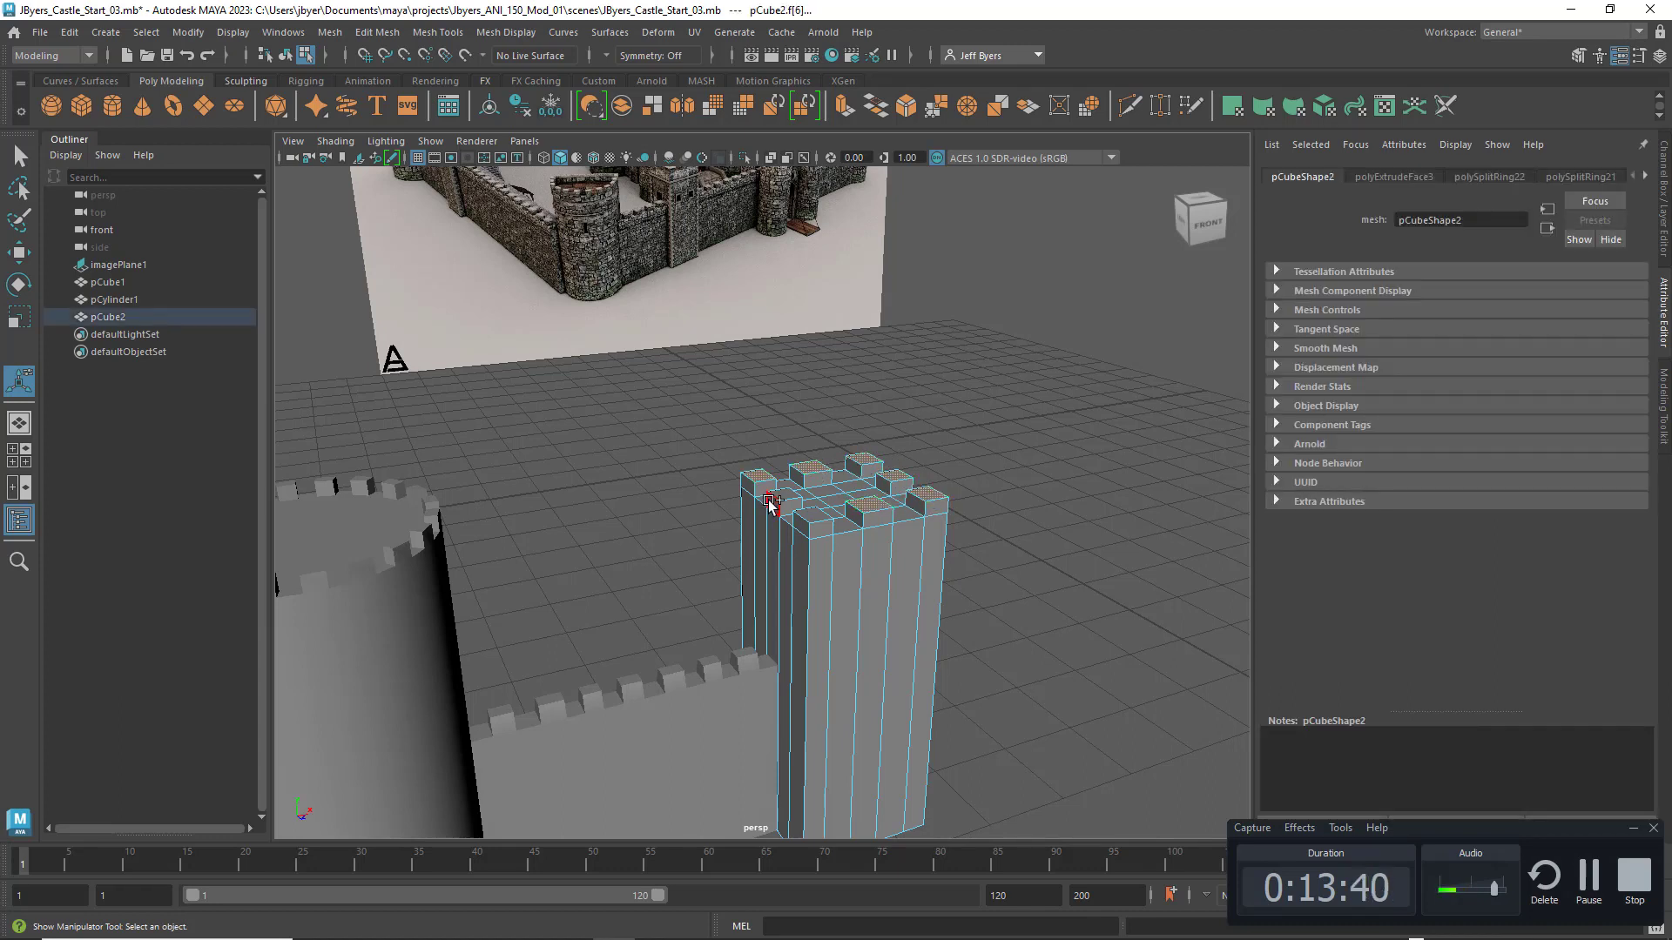
{"action": "left_click", "coordinate": [769, 503], "text": "shift"}
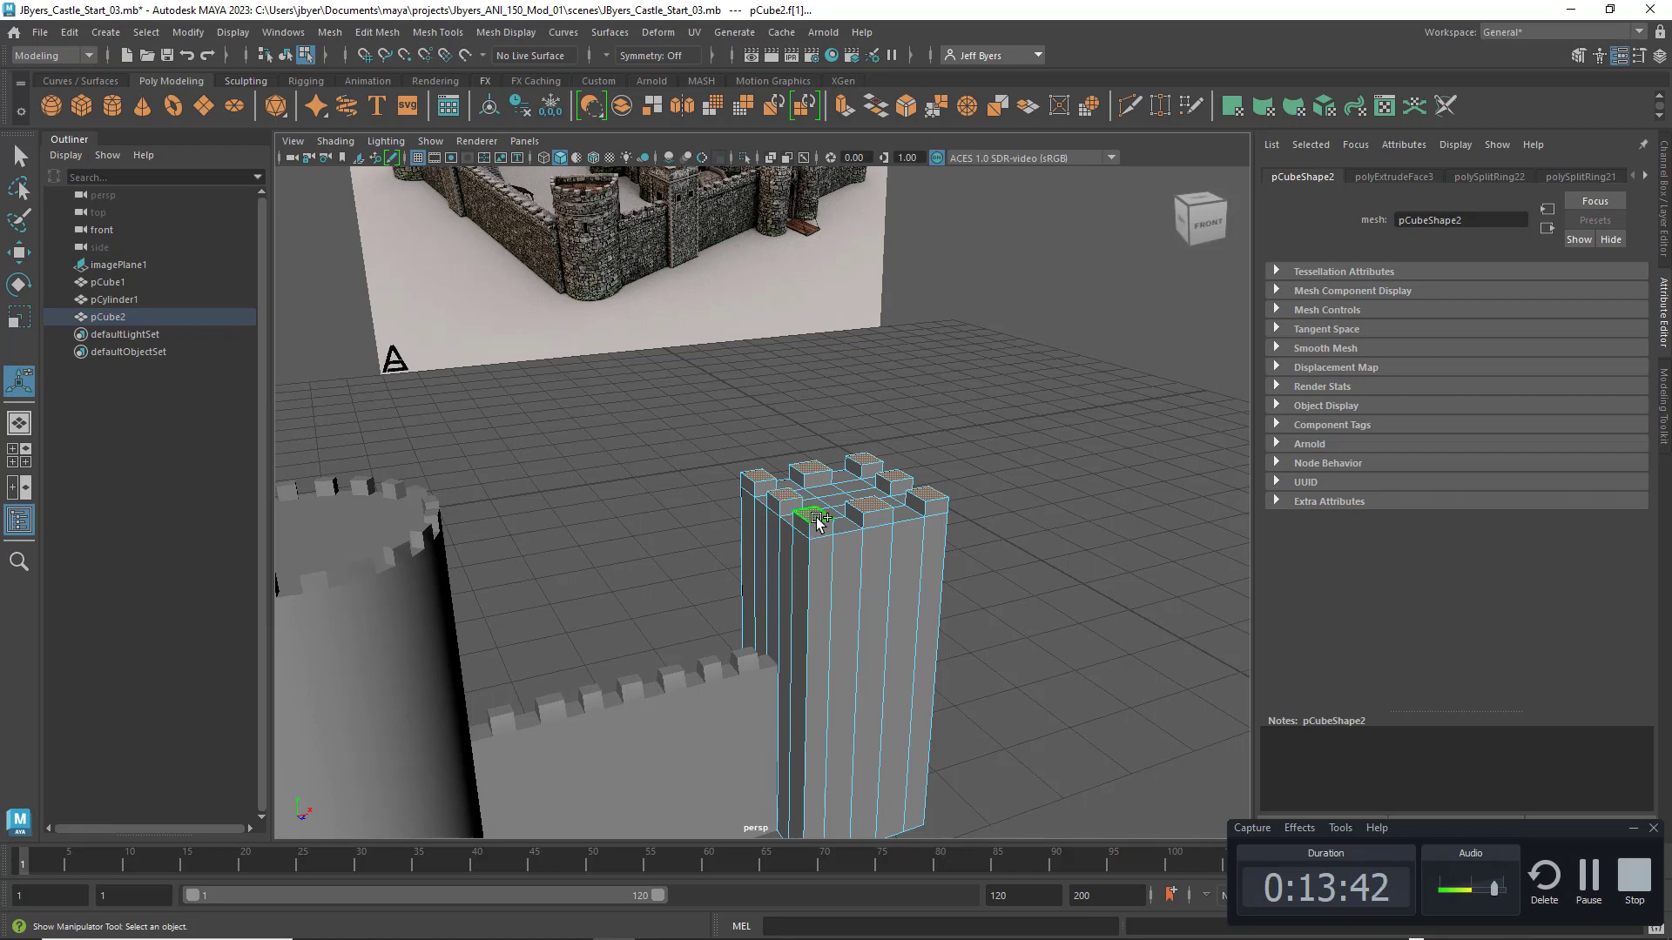
{"action": "key", "text": "w"}
{"action": "left_click_drag", "start_coordinate": [846, 381], "coordinate": [849, 366]}
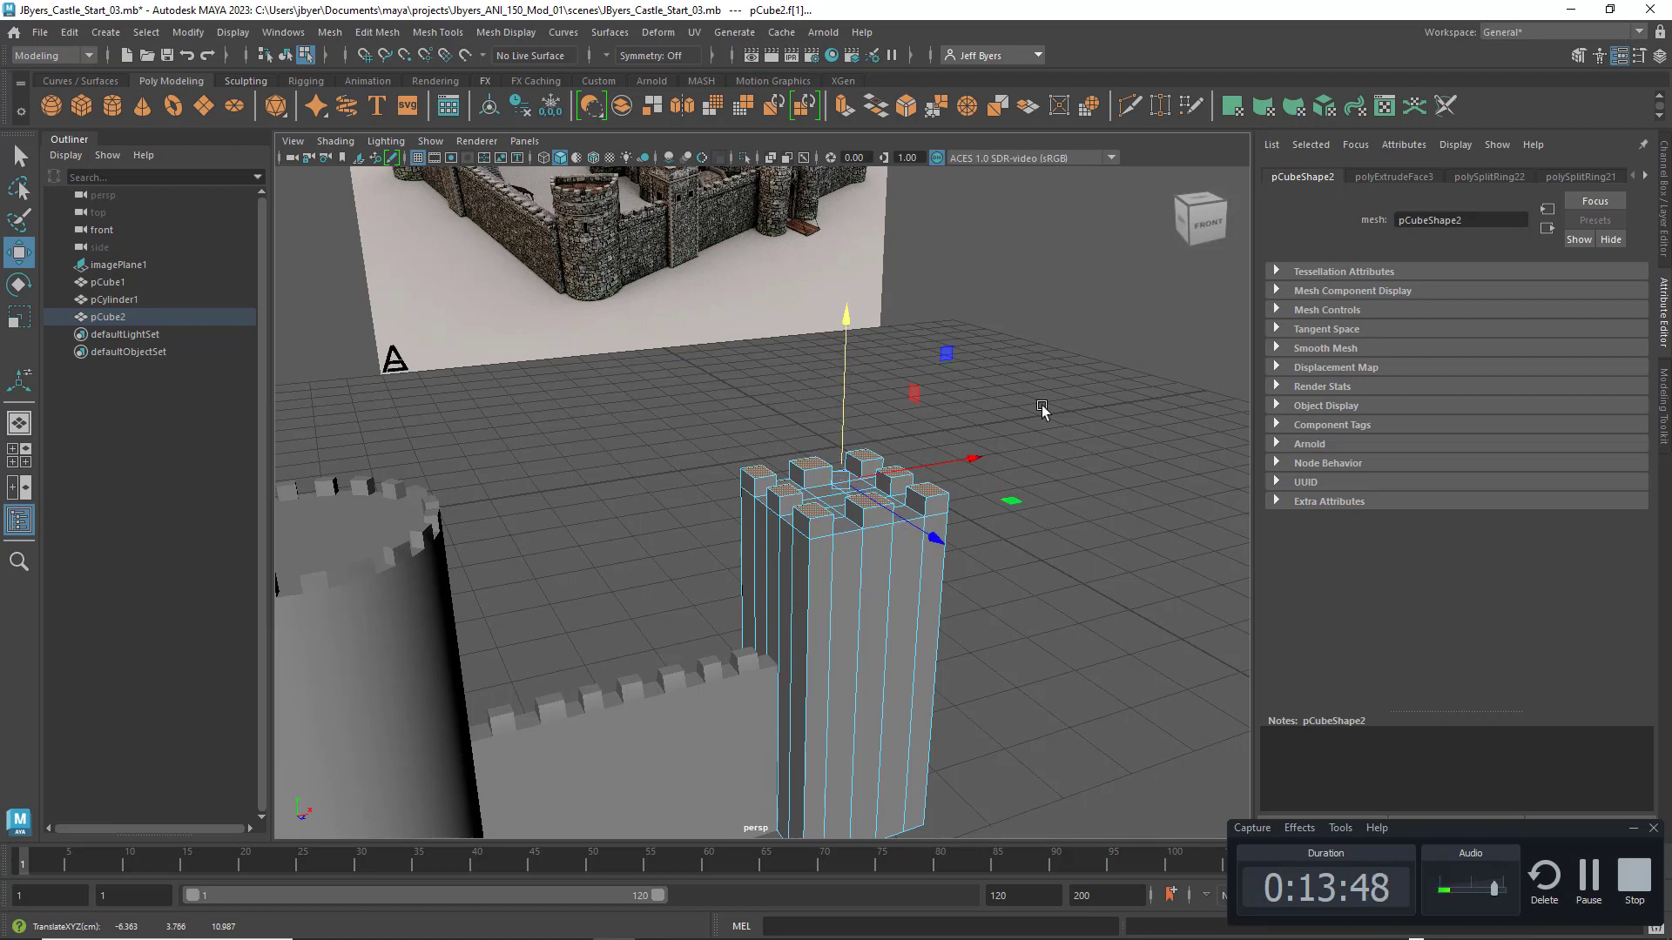
{"action": "left_click", "coordinate": [1030, 410]}
Step: In the top view, move the tower's inner vertex rows nearest the rear and front edges outward to narrow the battlements
{"action": "right_click_drag", "start_coordinate": [855, 501], "coordinate": [794, 485]}
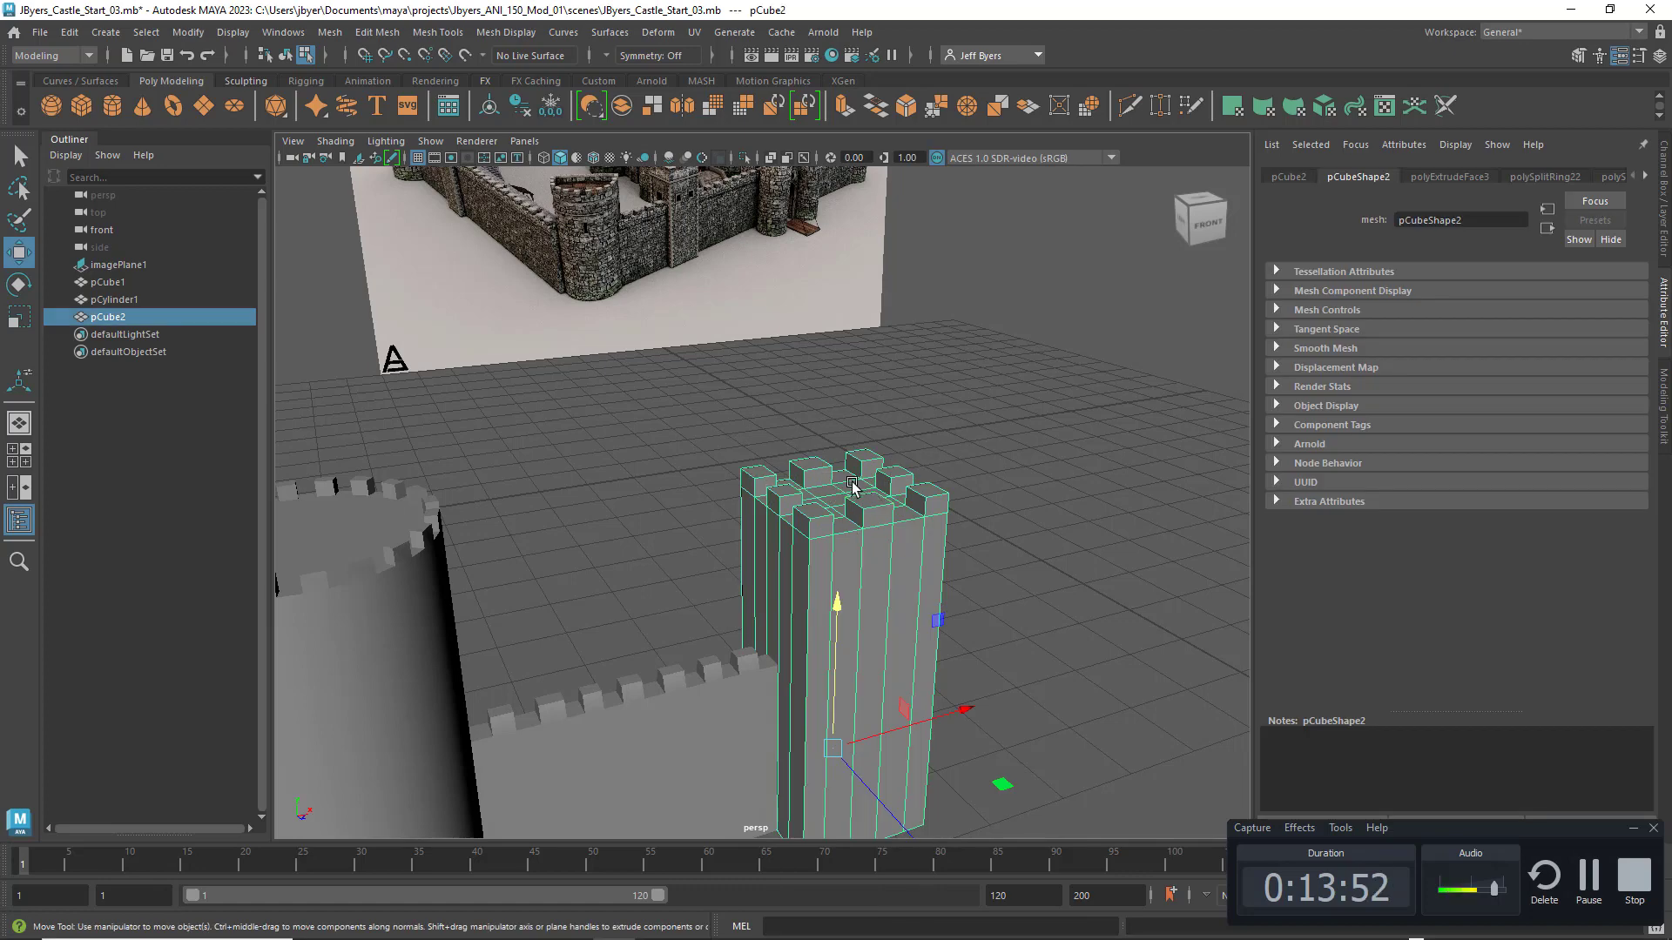
{"action": "key", "text": "space"}
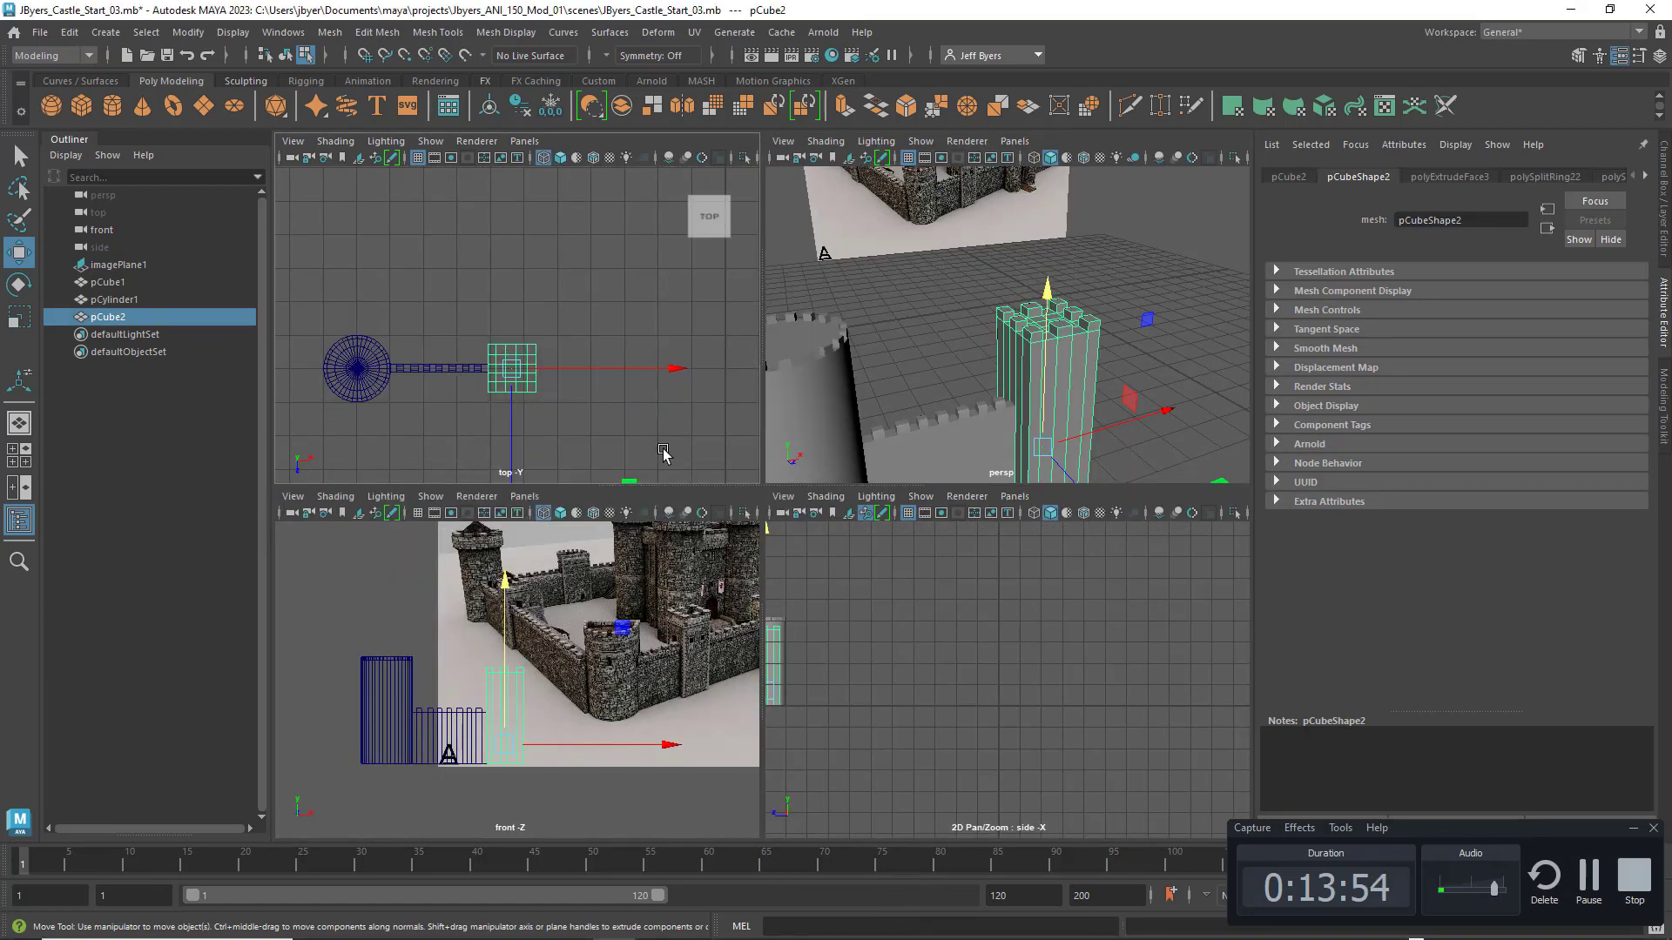
{"action": "key", "text": "space"}
{"action": "middle_click_drag", "start_coordinate": [779, 603], "coordinate": [834, 468], "text": "alt"}
{"action": "scroll", "coordinate": [787, 500], "scroll_direction": "up", "scroll_amount": 2}
{"action": "right_click_drag", "start_coordinate": [812, 468], "coordinate": [735, 451]}
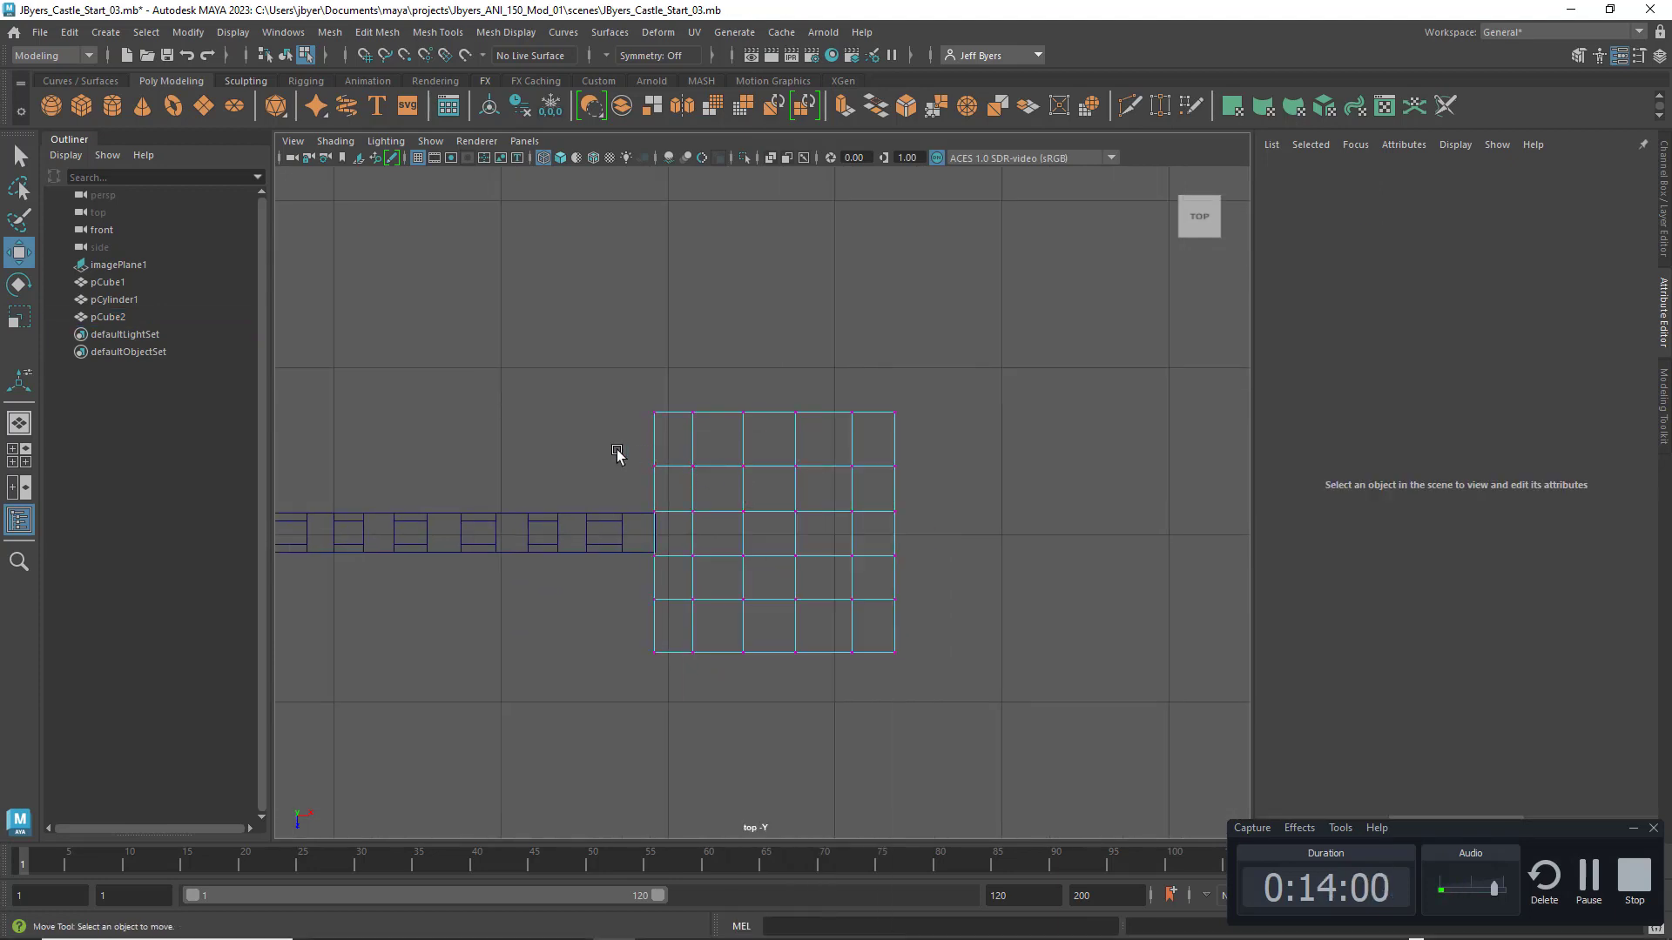
{"action": "left_click_drag", "start_coordinate": [617, 453], "coordinate": [1037, 487]}
{"action": "left_click_drag", "start_coordinate": [772, 529], "coordinate": [776, 513]}
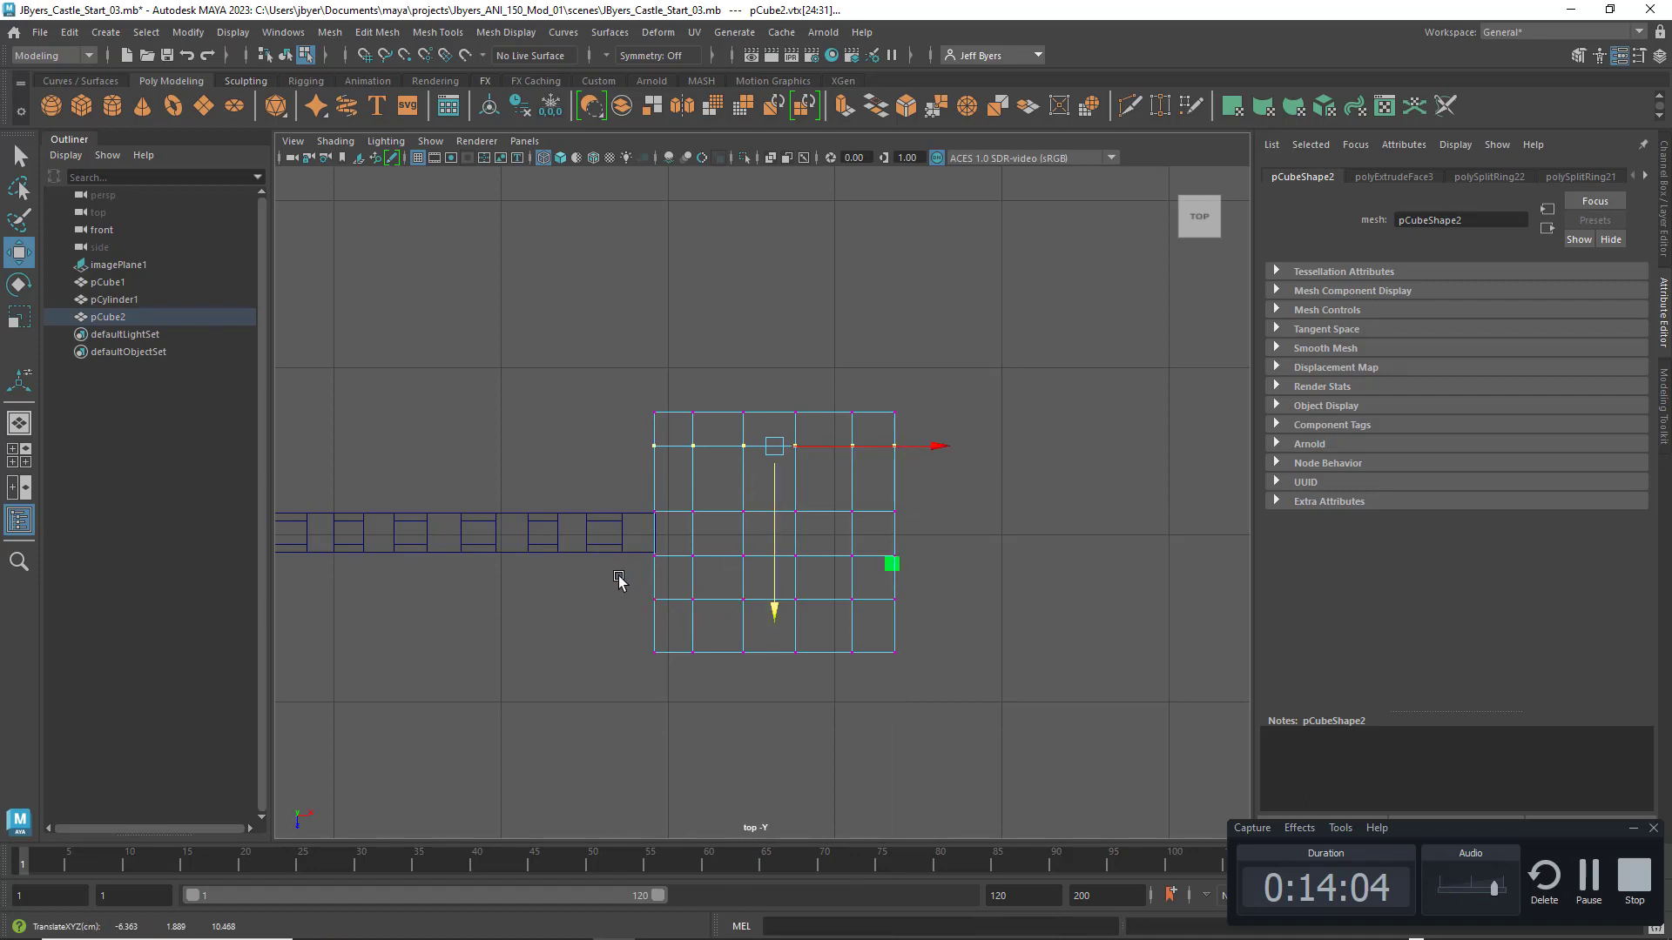
{"action": "left_click_drag", "start_coordinate": [618, 579], "coordinate": [946, 628]}
{"action": "left_click_drag", "start_coordinate": [774, 649], "coordinate": [773, 672]}
Step: Check the battlements in the perspective view and slightly readjust the front inner vertex row along Z
{"action": "key", "text": "space"}
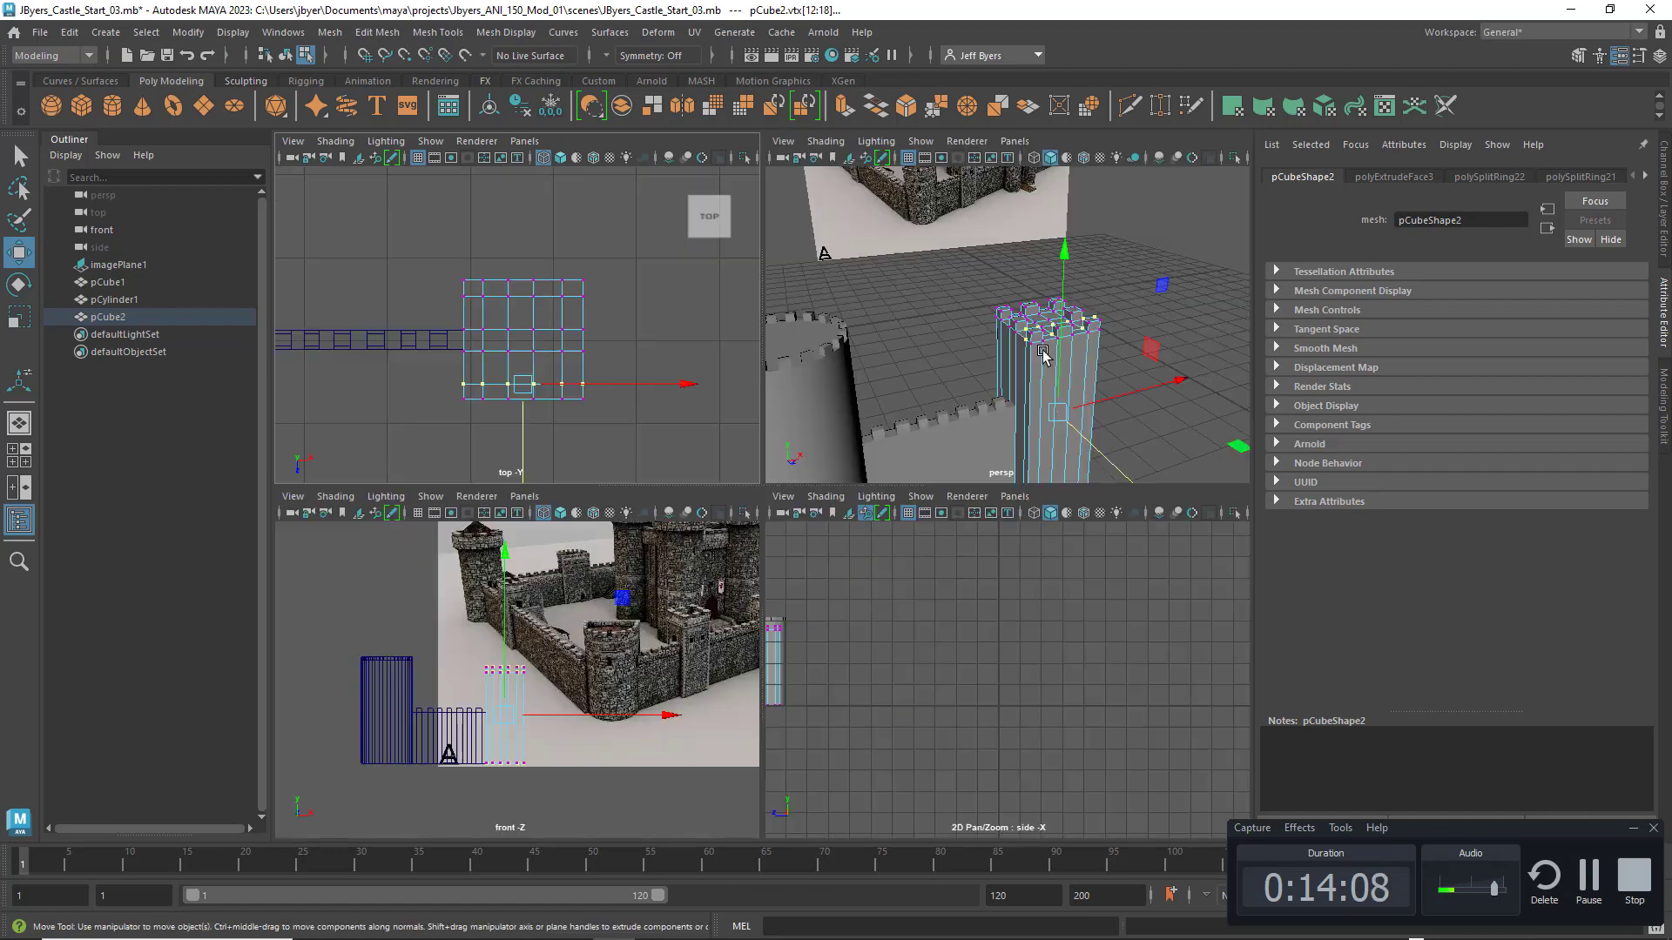
{"action": "key", "text": "space"}
{"action": "scroll", "coordinate": [908, 539], "scroll_direction": "up", "scroll_amount": 5}
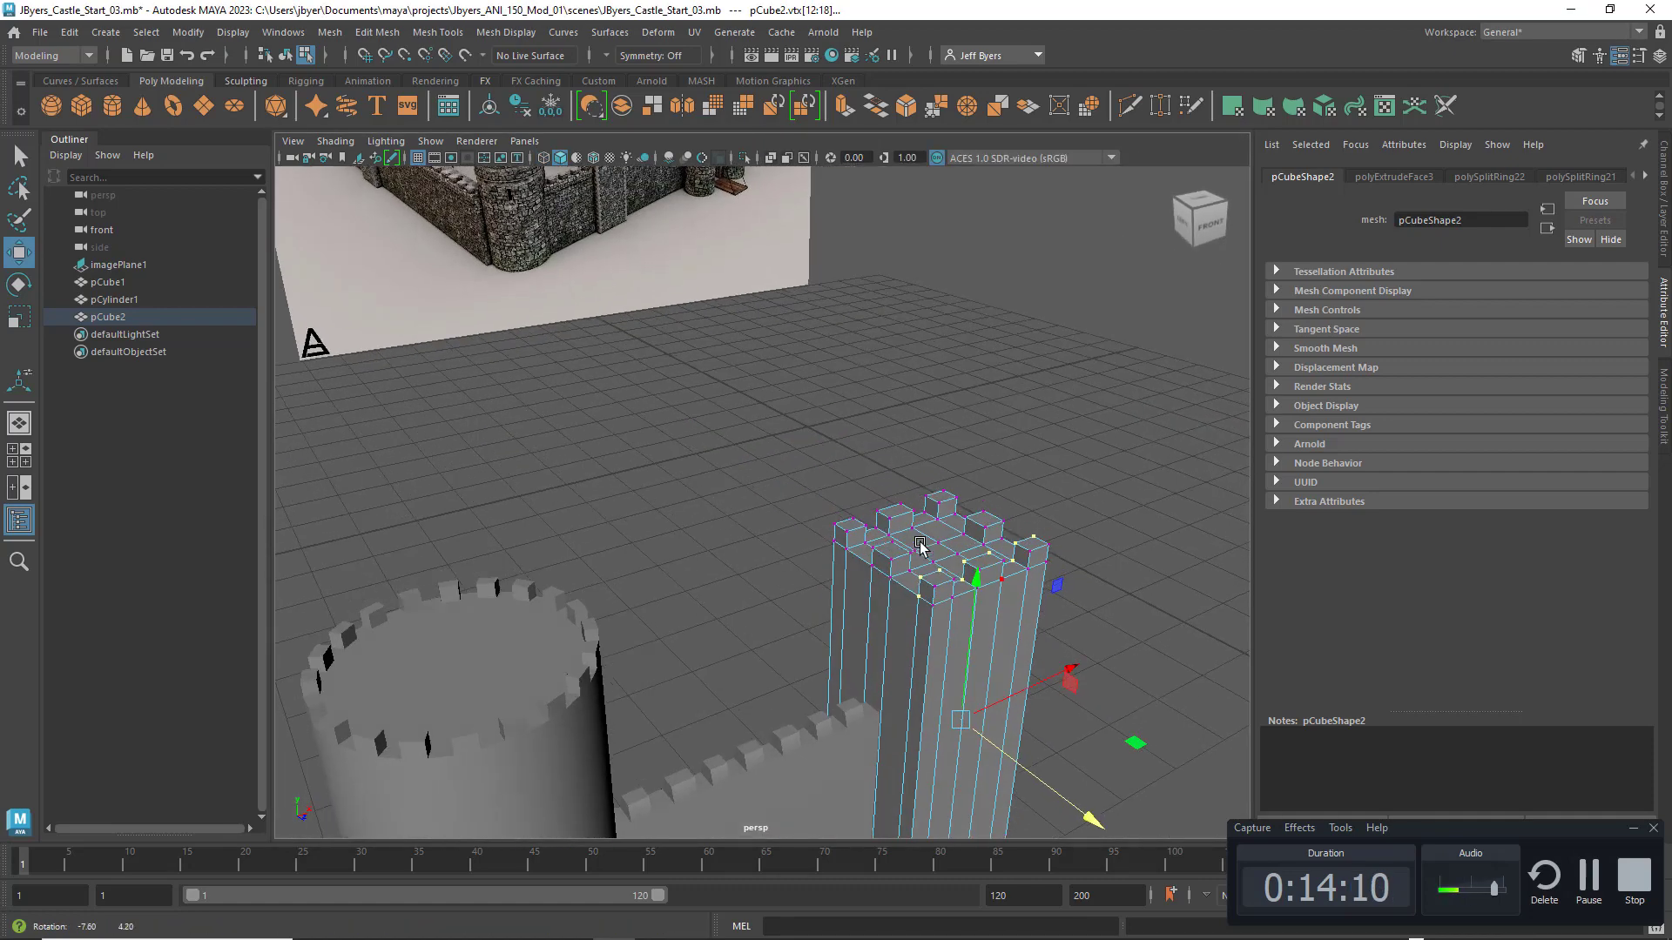
{"action": "scroll", "coordinate": [930, 527], "scroll_direction": "down", "scroll_amount": 8}
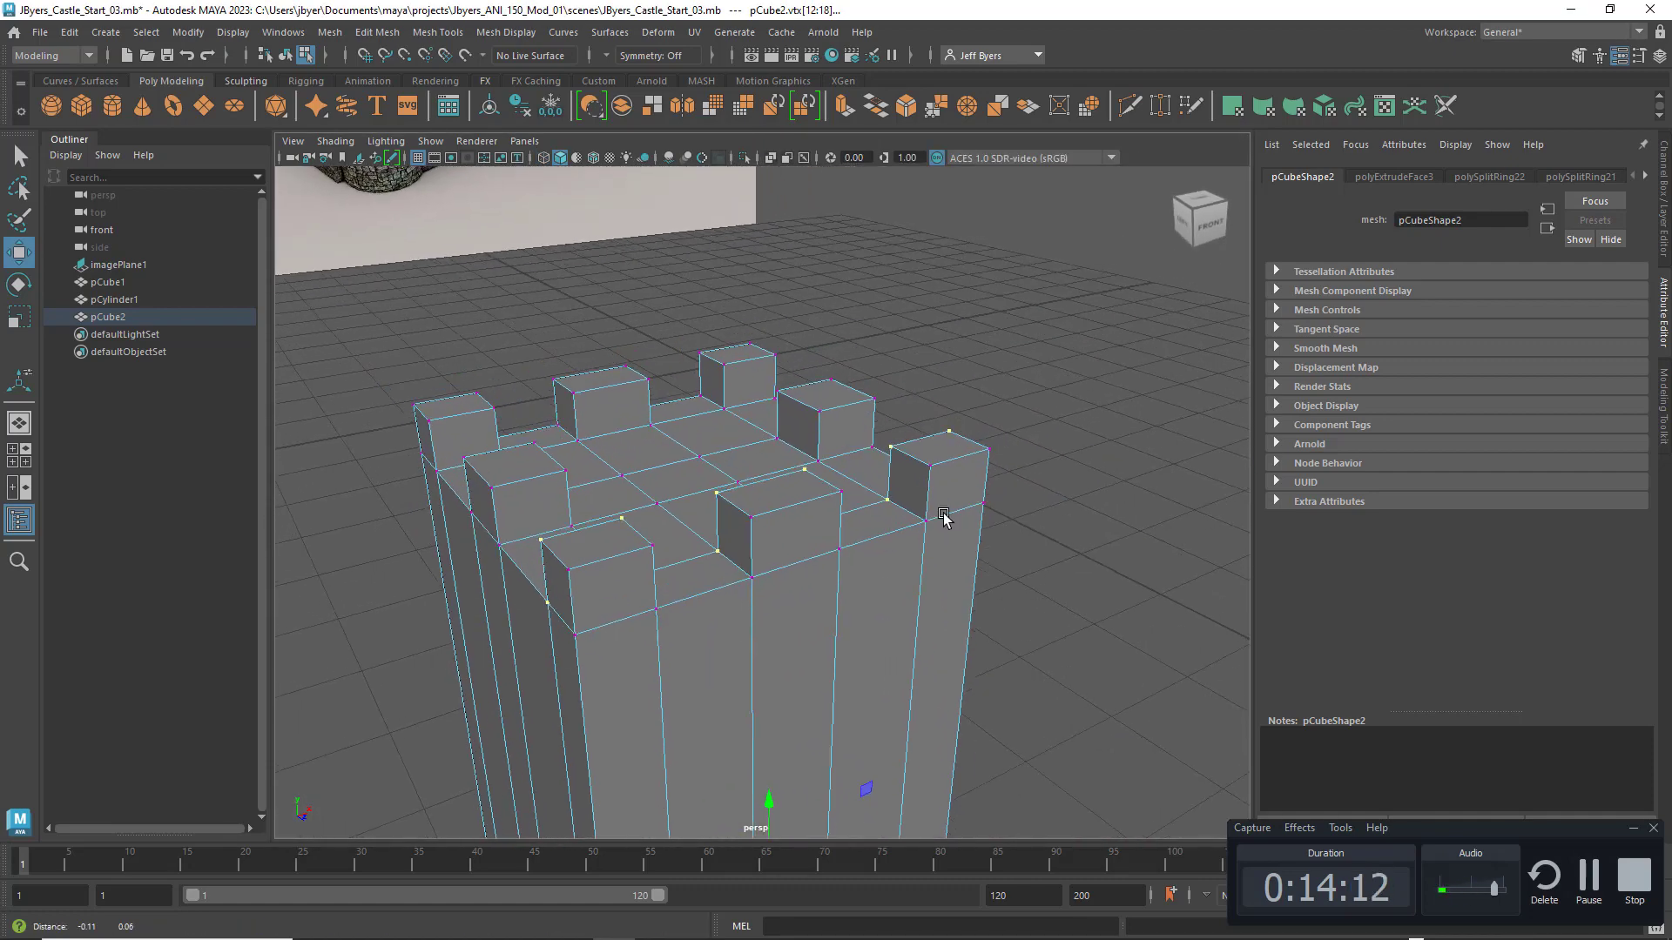
{"action": "left_click_drag", "start_coordinate": [890, 584], "coordinate": [895, 593], "text": "alt"}
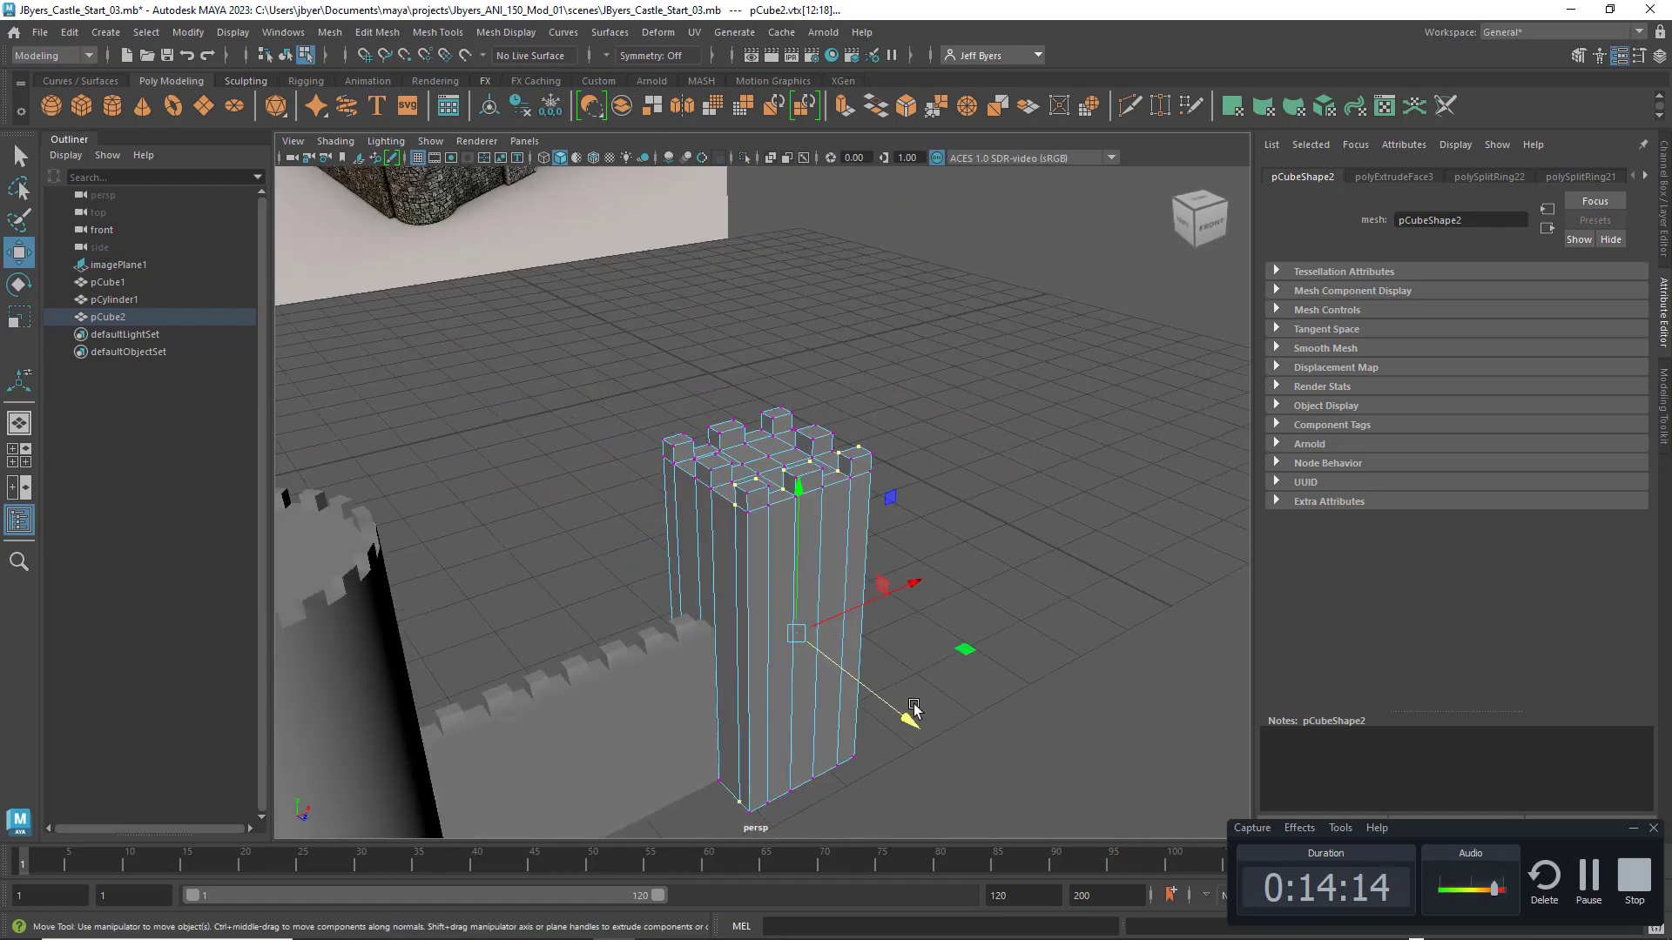
{"action": "left_click_drag", "start_coordinate": [910, 717], "coordinate": [907, 718]}
Step: In the top view, move the rear inner vertex row closer to the tower's rear edge, to Z about 10.43
{"action": "key", "text": "space"}
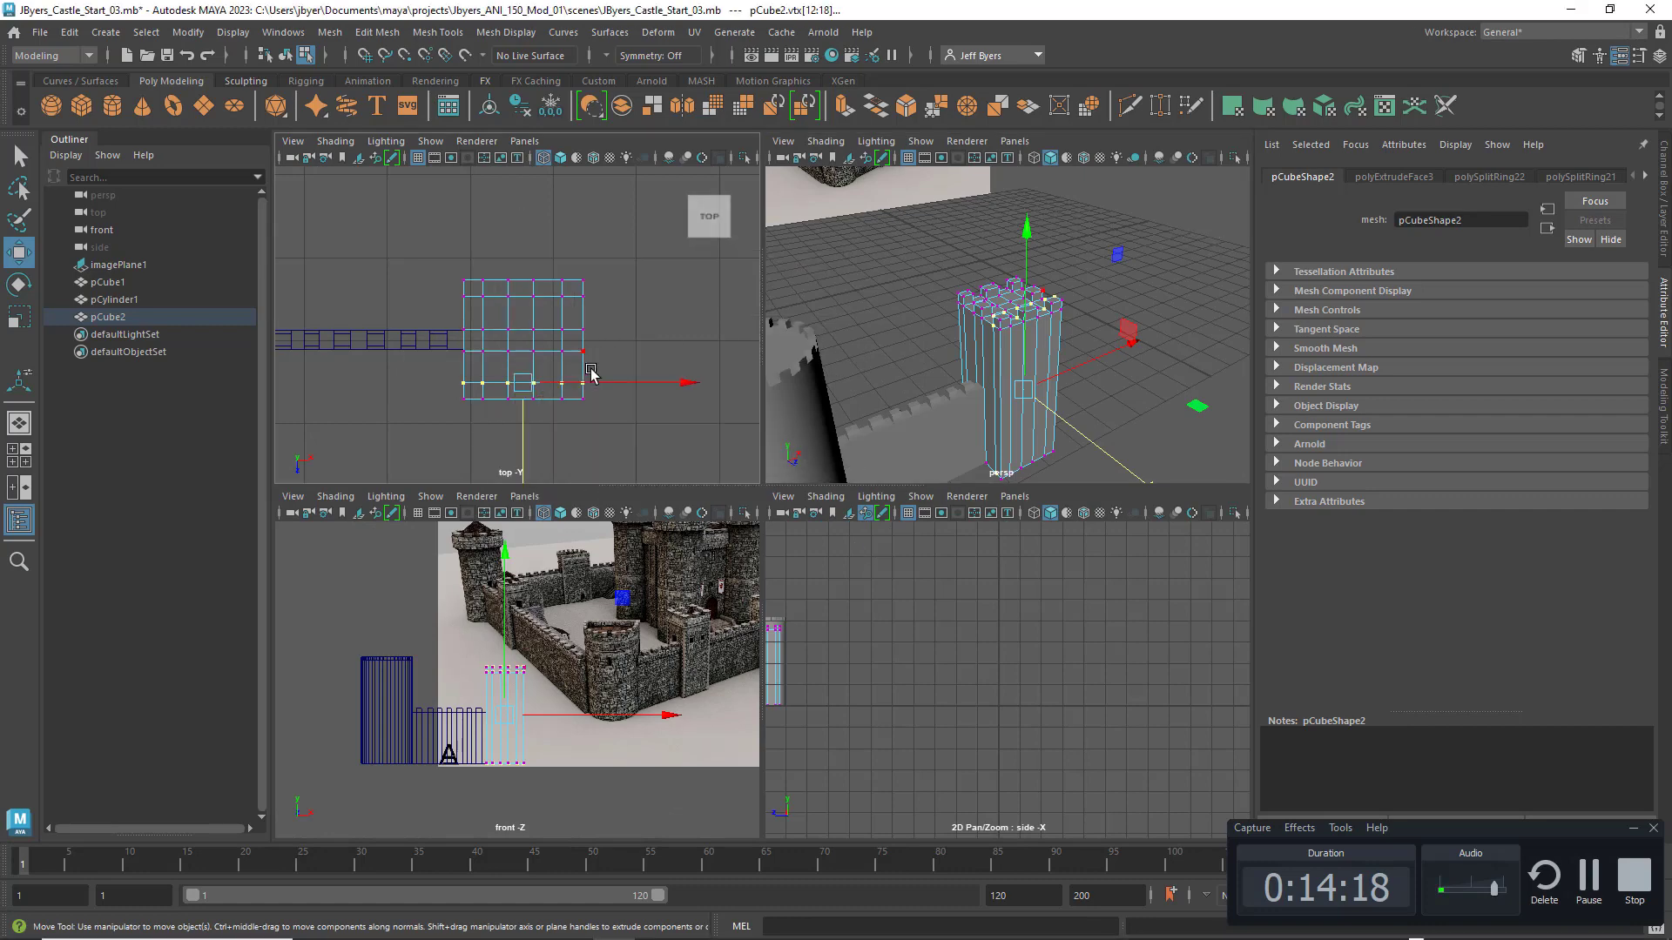
{"action": "key", "text": "space"}
{"action": "left_click_drag", "start_coordinate": [634, 433], "coordinate": [992, 474]}
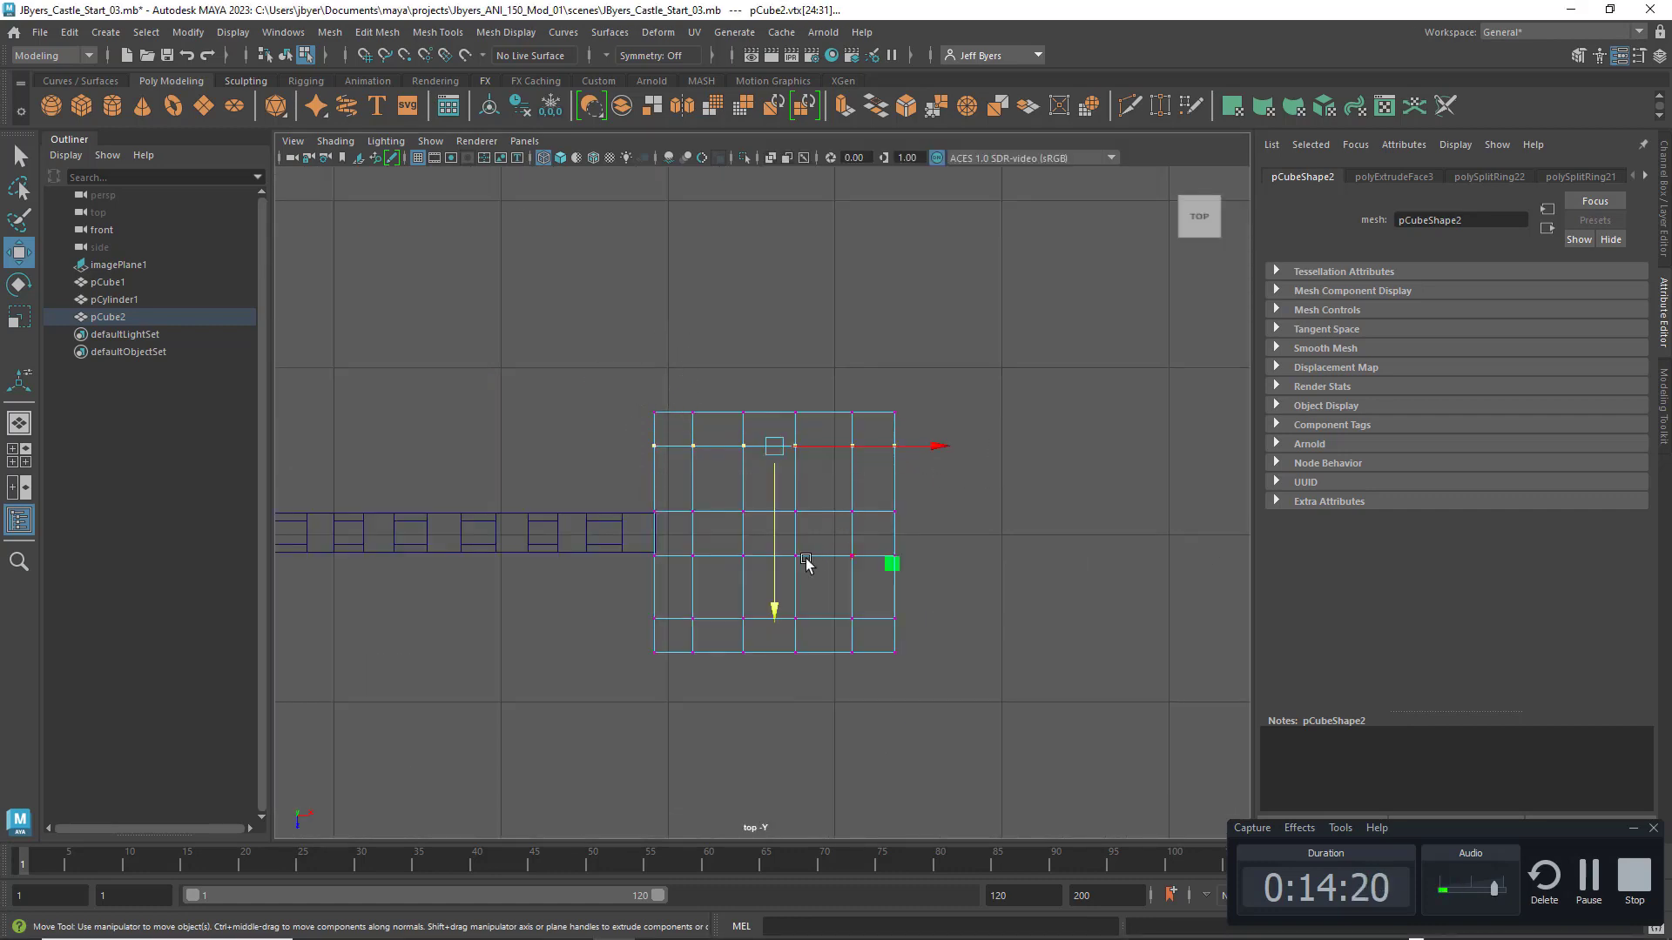
{"action": "left_click", "coordinate": [775, 585]}
{"action": "left_click_drag", "start_coordinate": [775, 585], "coordinate": [772, 592]}
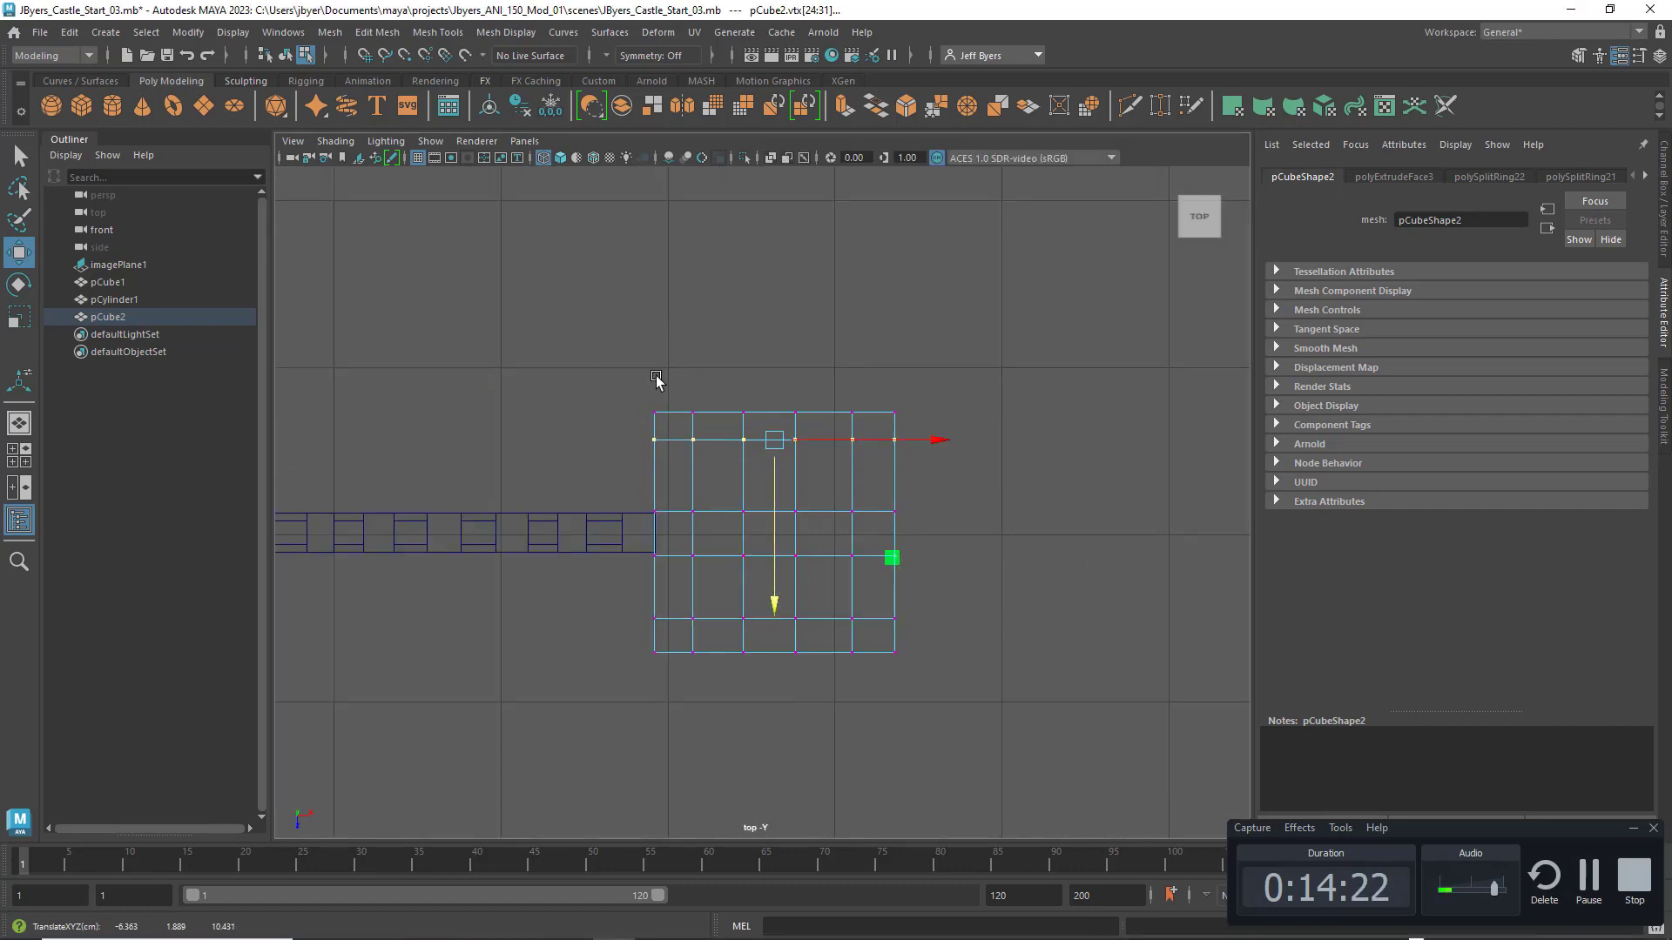
Step: Move the inner vertex column nearest the wall and the far-side one outward, the latter to X about -5.8, and return to object mode in perspective
{"action": "left_click_drag", "start_coordinate": [670, 376], "coordinate": [714, 704]}
{"action": "left_click_drag", "start_coordinate": [780, 534], "coordinate": [769, 545]}
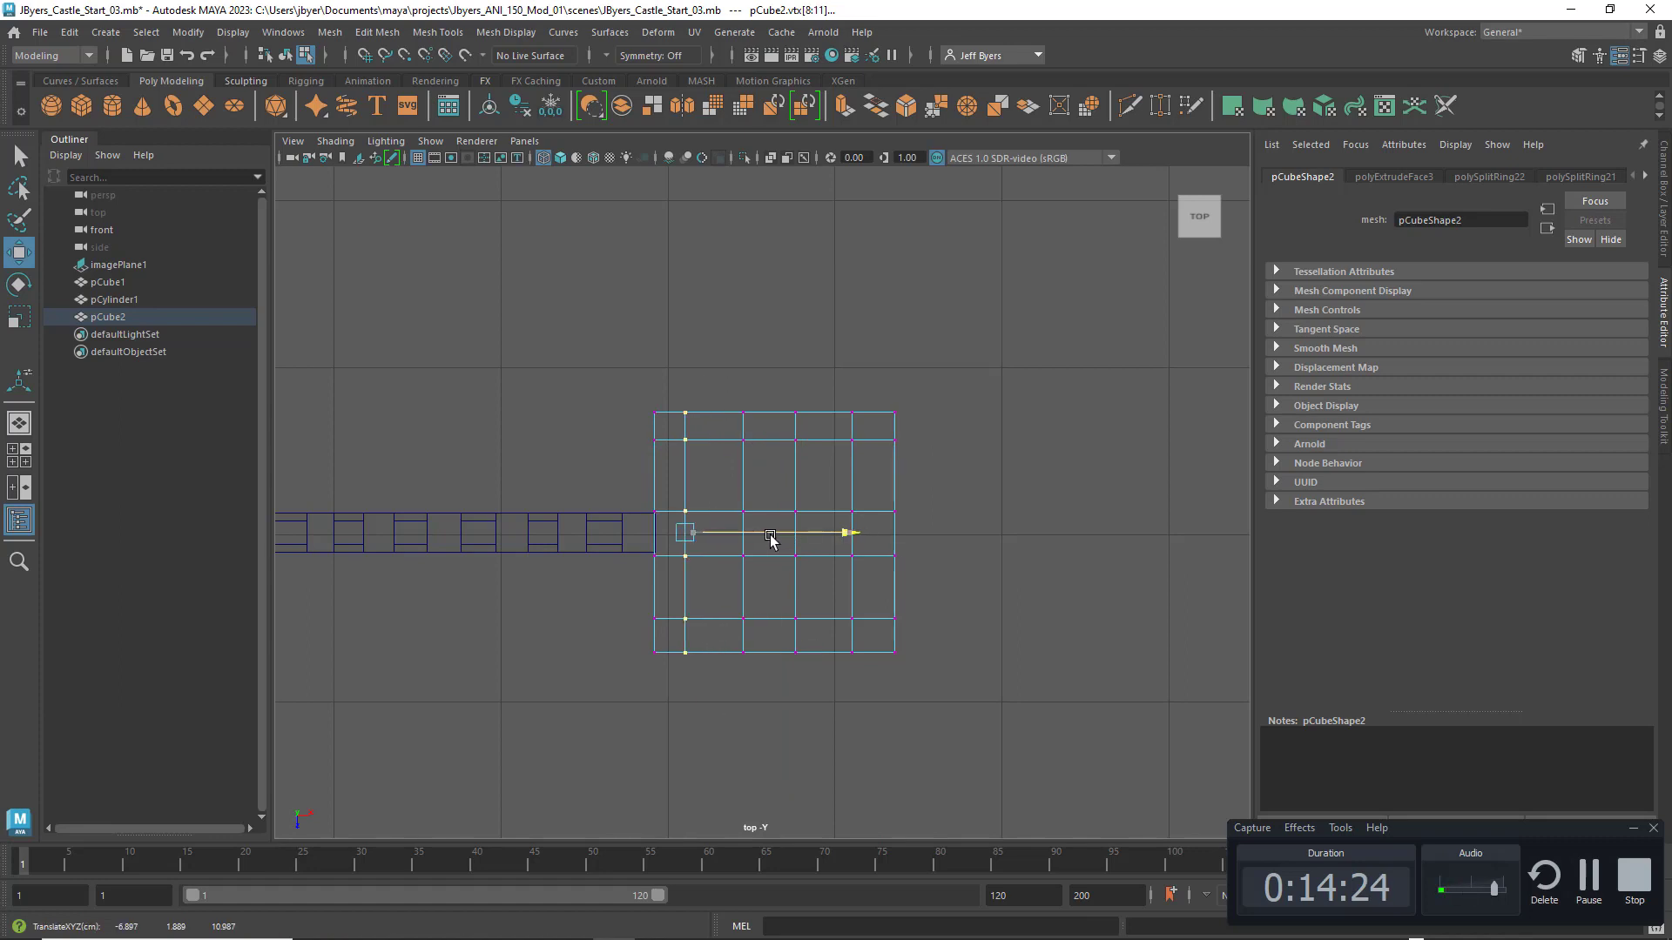
{"action": "left_click_drag", "start_coordinate": [837, 380], "coordinate": [875, 724]}
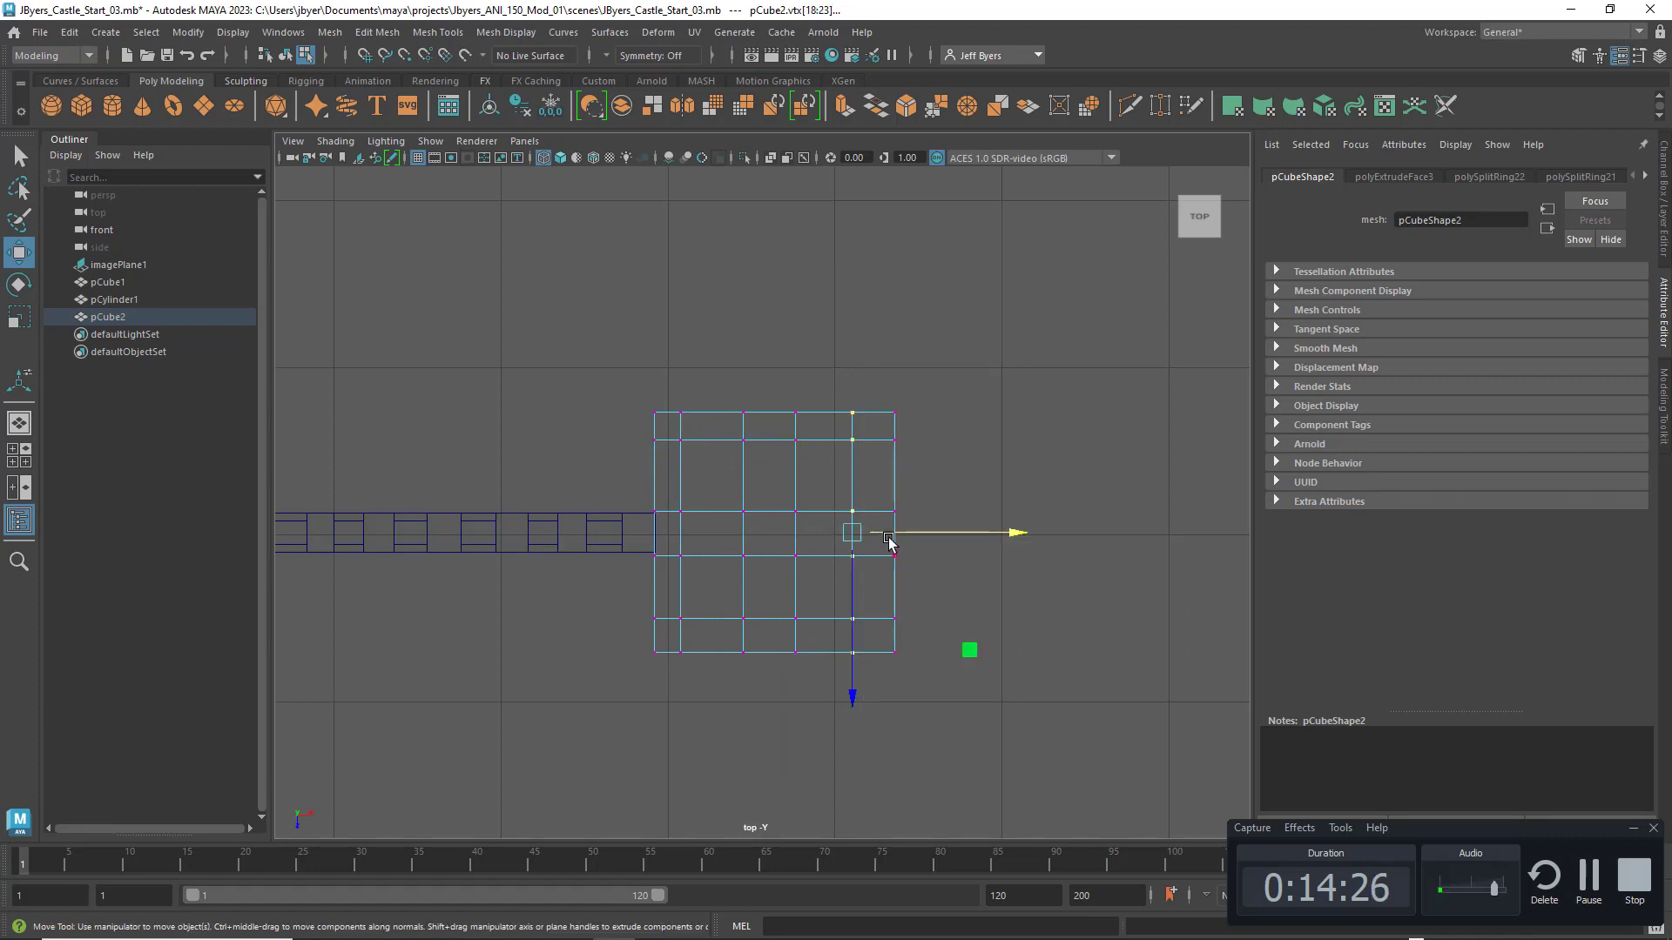
{"action": "left_click_drag", "start_coordinate": [895, 532], "coordinate": [911, 527]}
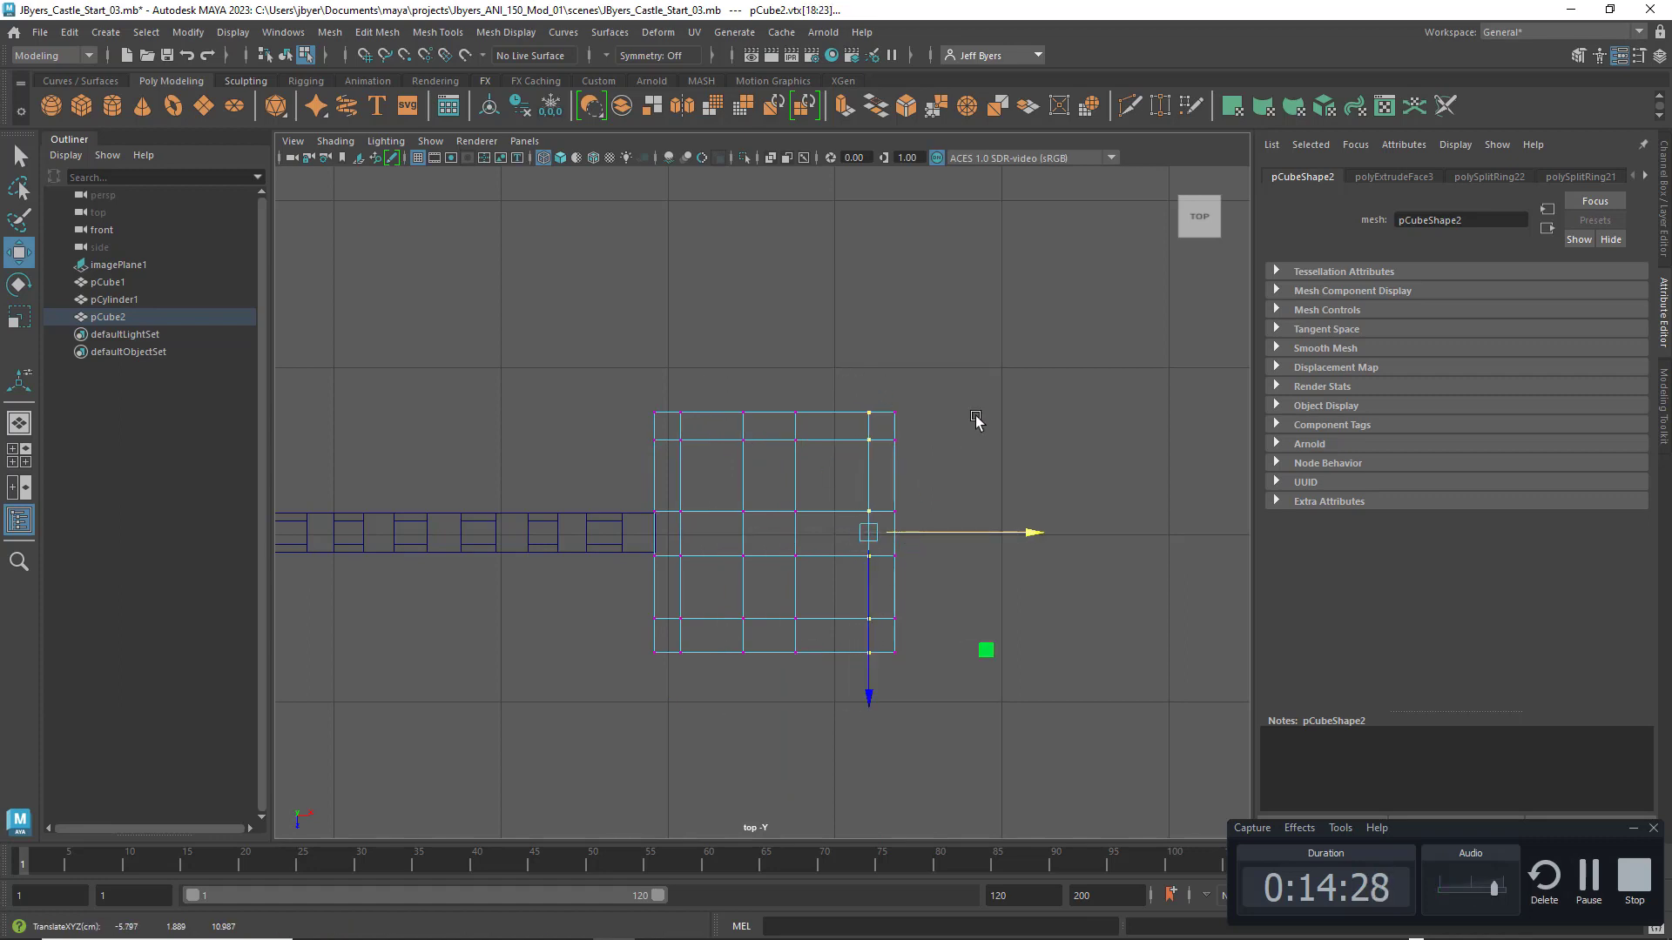
{"action": "key", "text": "space"}
{"action": "key", "text": "space"}
{"action": "left_click", "coordinate": [837, 514]}
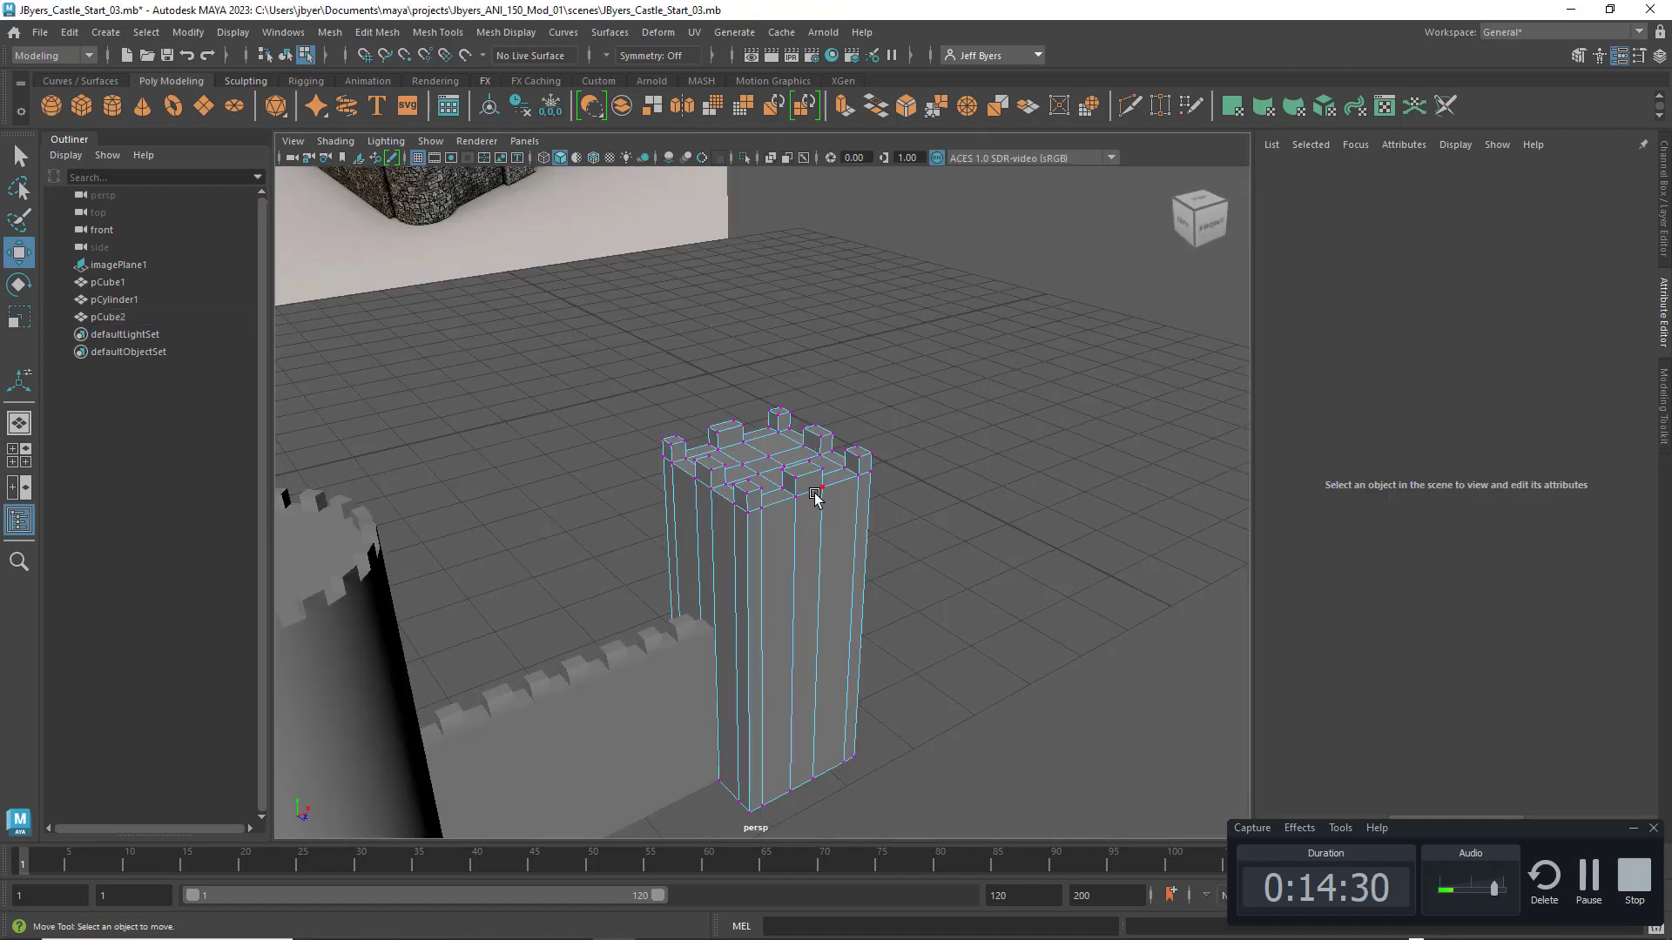
{"action": "right_click_drag", "start_coordinate": [791, 444], "coordinate": [770, 548]}
{"action": "left_click", "coordinate": [893, 520]}
Step: Compare the modeled towers and wall with the castle reference image, examine the gatehouse area, and switch to the four-view layout
{"action": "scroll", "coordinate": [912, 520], "scroll_direction": "down", "scroll_amount": 3}
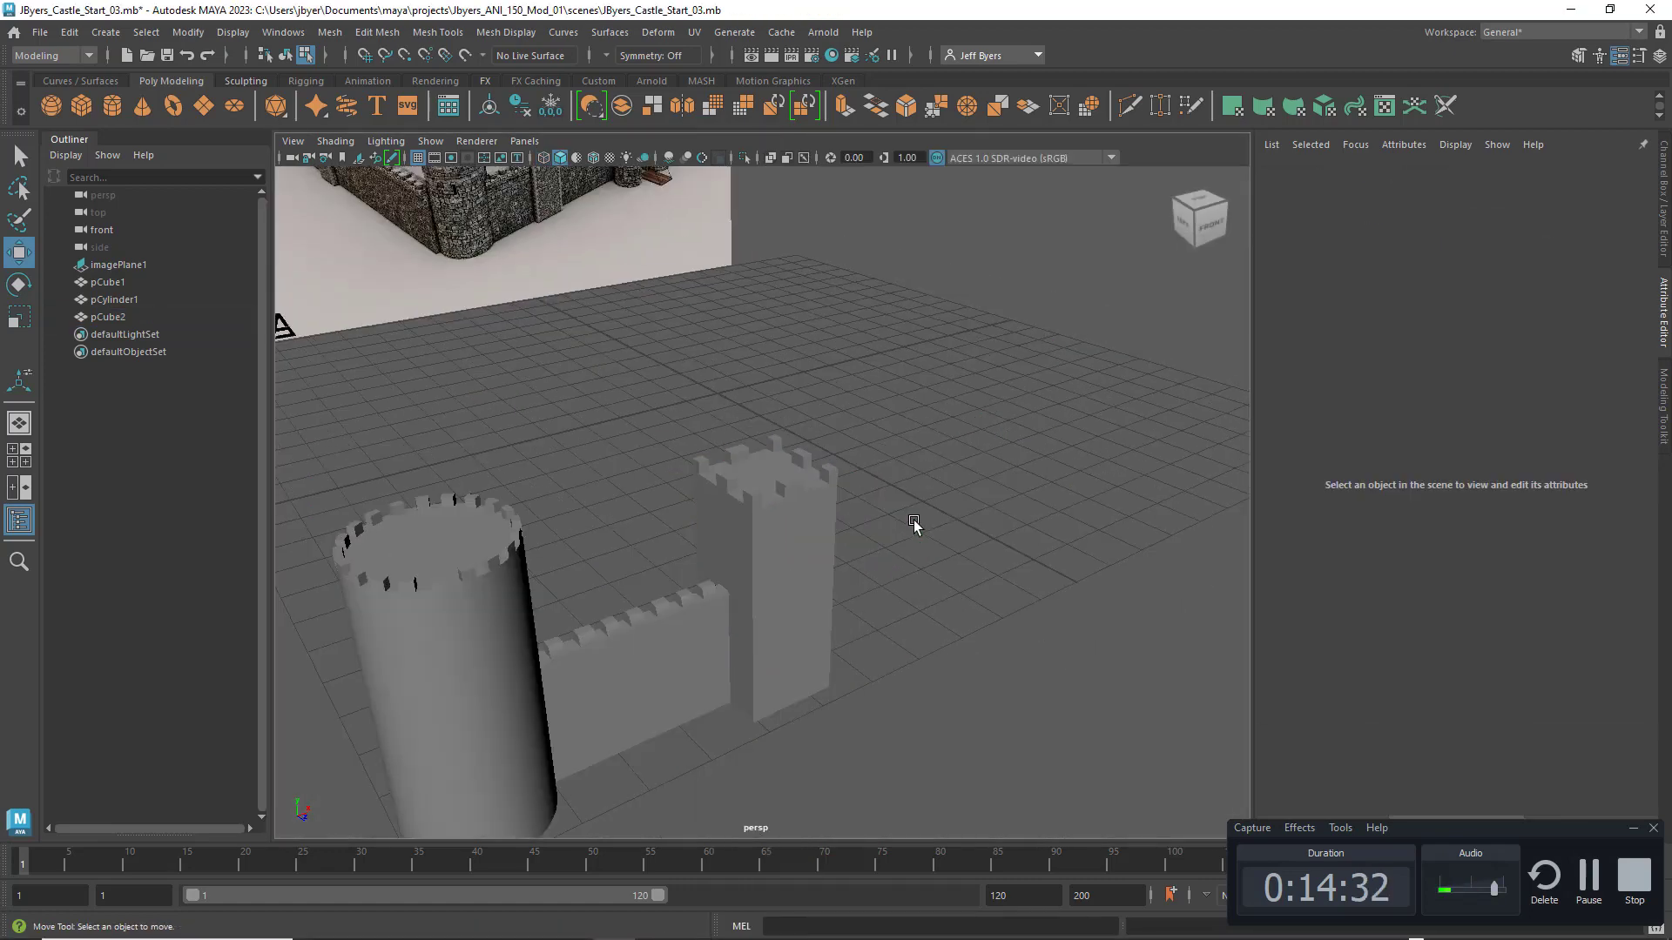
{"action": "scroll", "coordinate": [914, 524], "scroll_direction": "down", "scroll_amount": 3}
{"action": "mouse_move", "coordinate": [895, 525]}
{"action": "left_mouse_down", "text": "alt"}
{"action": "mouse_move", "coordinate": [810, 525]}
{"action": "mouse_move", "coordinate": [881, 512]}
{"action": "left_mouse_up", "text": "alt"}
{"action": "right_click_drag", "start_coordinate": [884, 510], "coordinate": [880, 525], "text": "alt"}
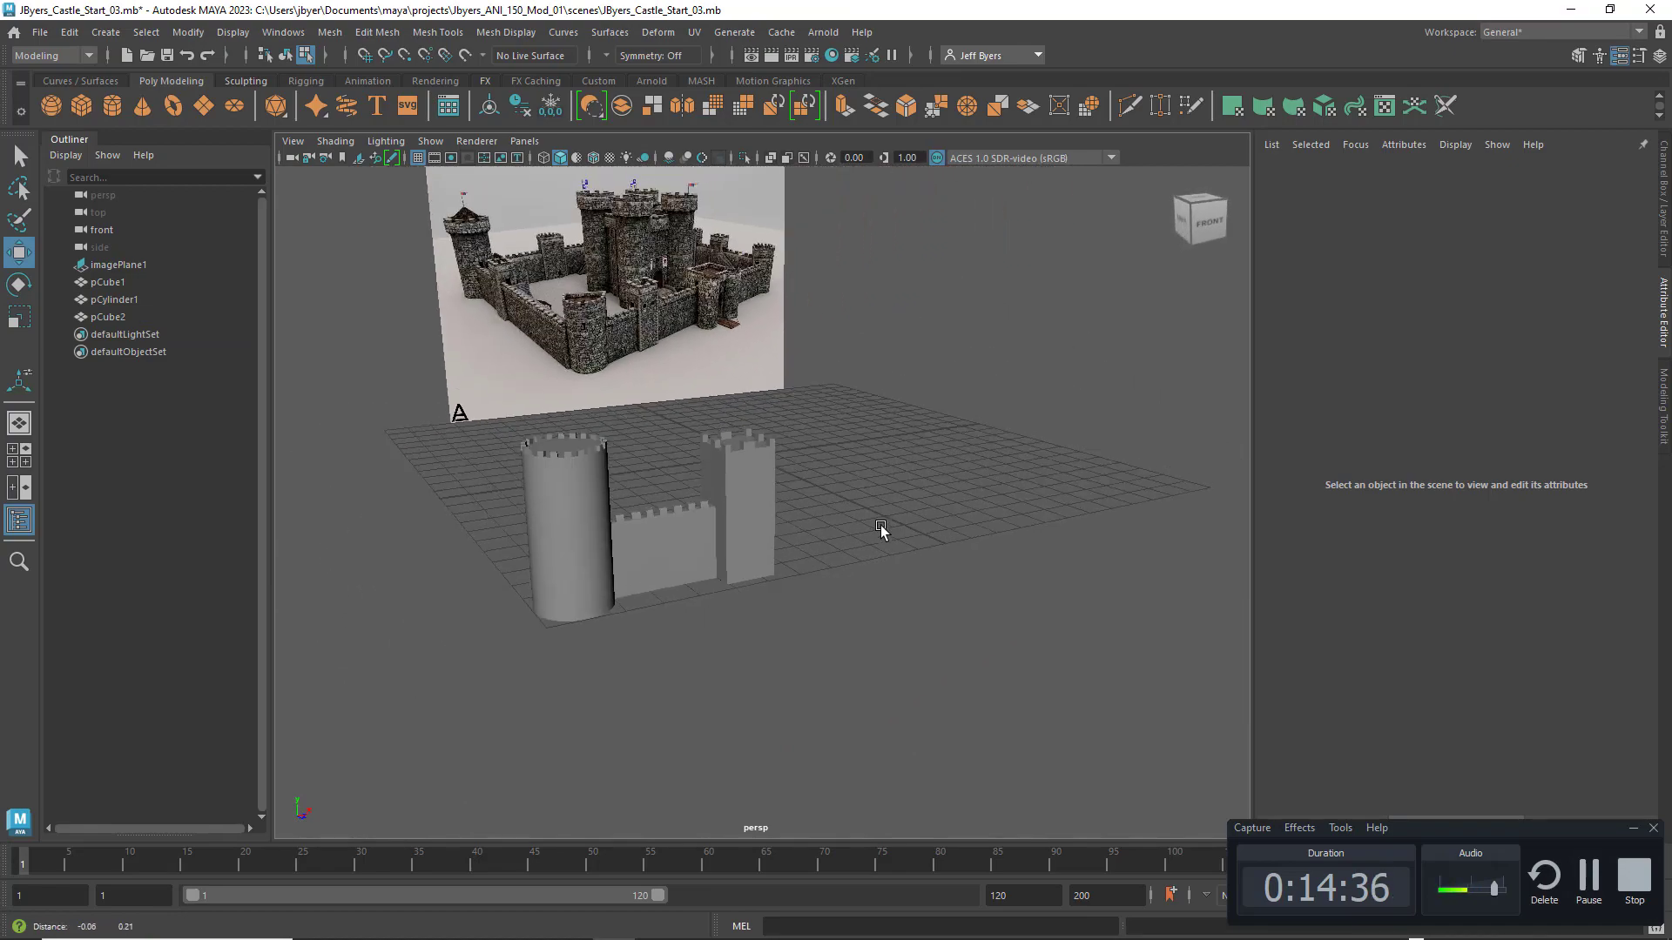
{"action": "middle_click_drag", "start_coordinate": [880, 525], "coordinate": [875, 555], "text": "alt"}
{"action": "scroll", "coordinate": [849, 562], "scroll_direction": "up", "scroll_amount": 3}
{"action": "left_click_drag", "start_coordinate": [820, 555], "coordinate": [840, 564], "text": "alt"}
{"action": "middle_click_drag", "start_coordinate": [824, 540], "coordinate": [801, 598], "text": "alt"}
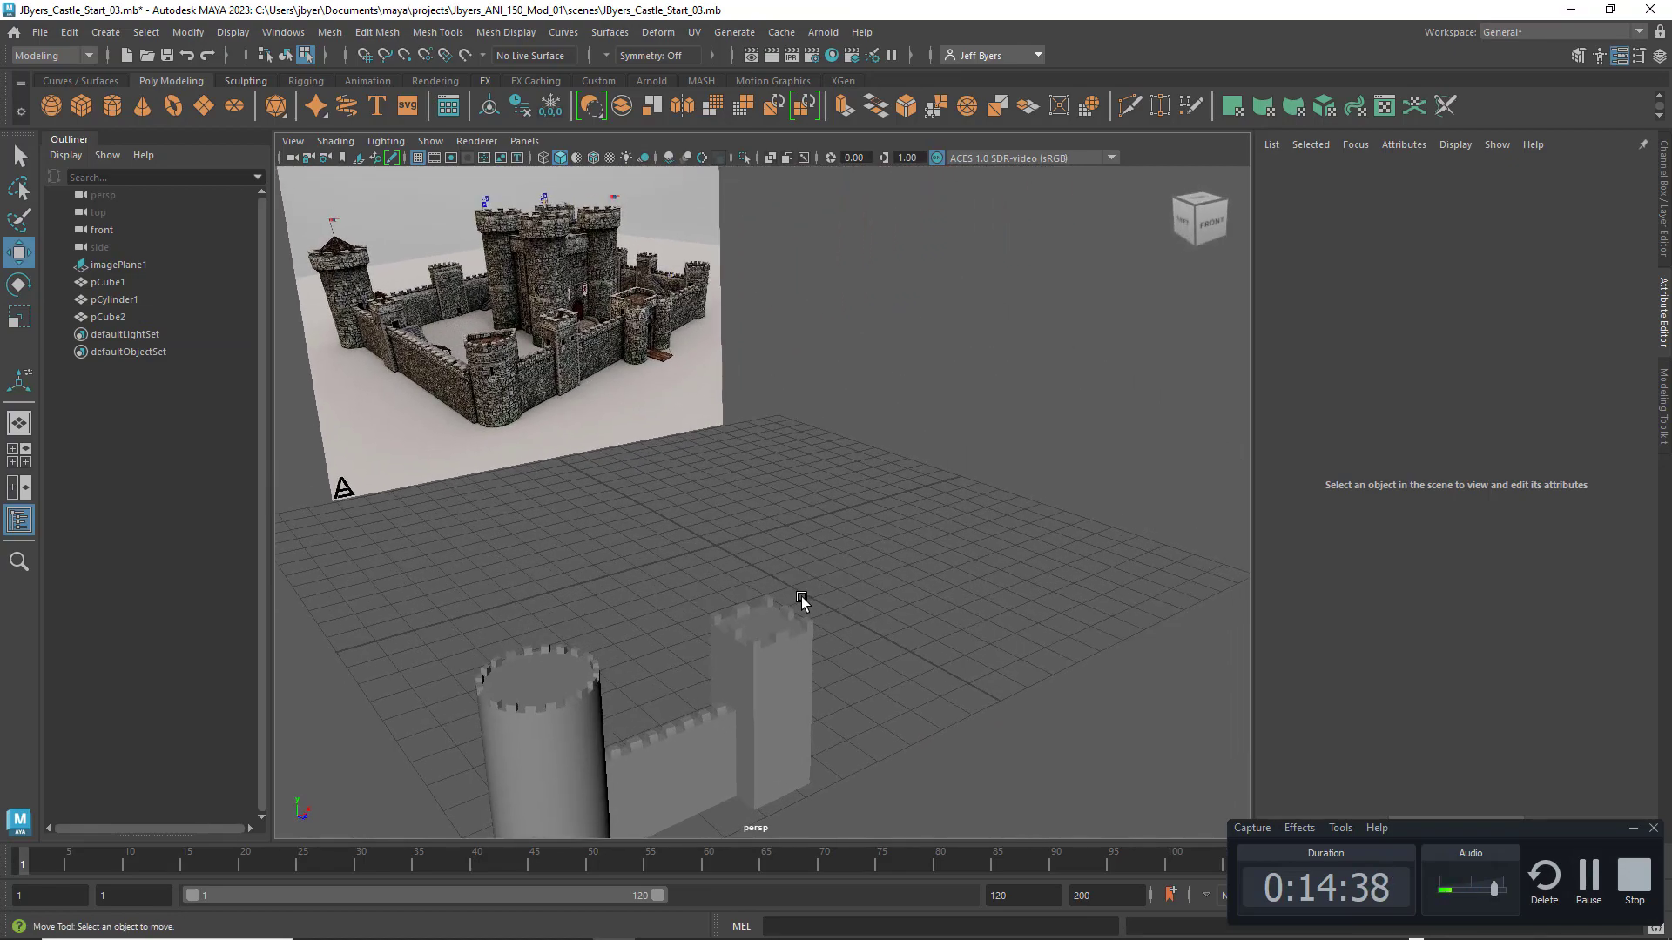
{"action": "scroll", "coordinate": [805, 597], "scroll_direction": "up", "scroll_amount": 3}
{"action": "middle_click_drag", "start_coordinate": [780, 452], "coordinate": [945, 725], "text": "alt"}
{"action": "scroll", "coordinate": [843, 693], "scroll_direction": "up", "scroll_amount": 5}
{"action": "middle_click_drag", "start_coordinate": [852, 520], "coordinate": [931, 592], "text": "alt"}
{"action": "left_click_drag", "start_coordinate": [927, 624], "coordinate": [870, 594], "text": "alt"}
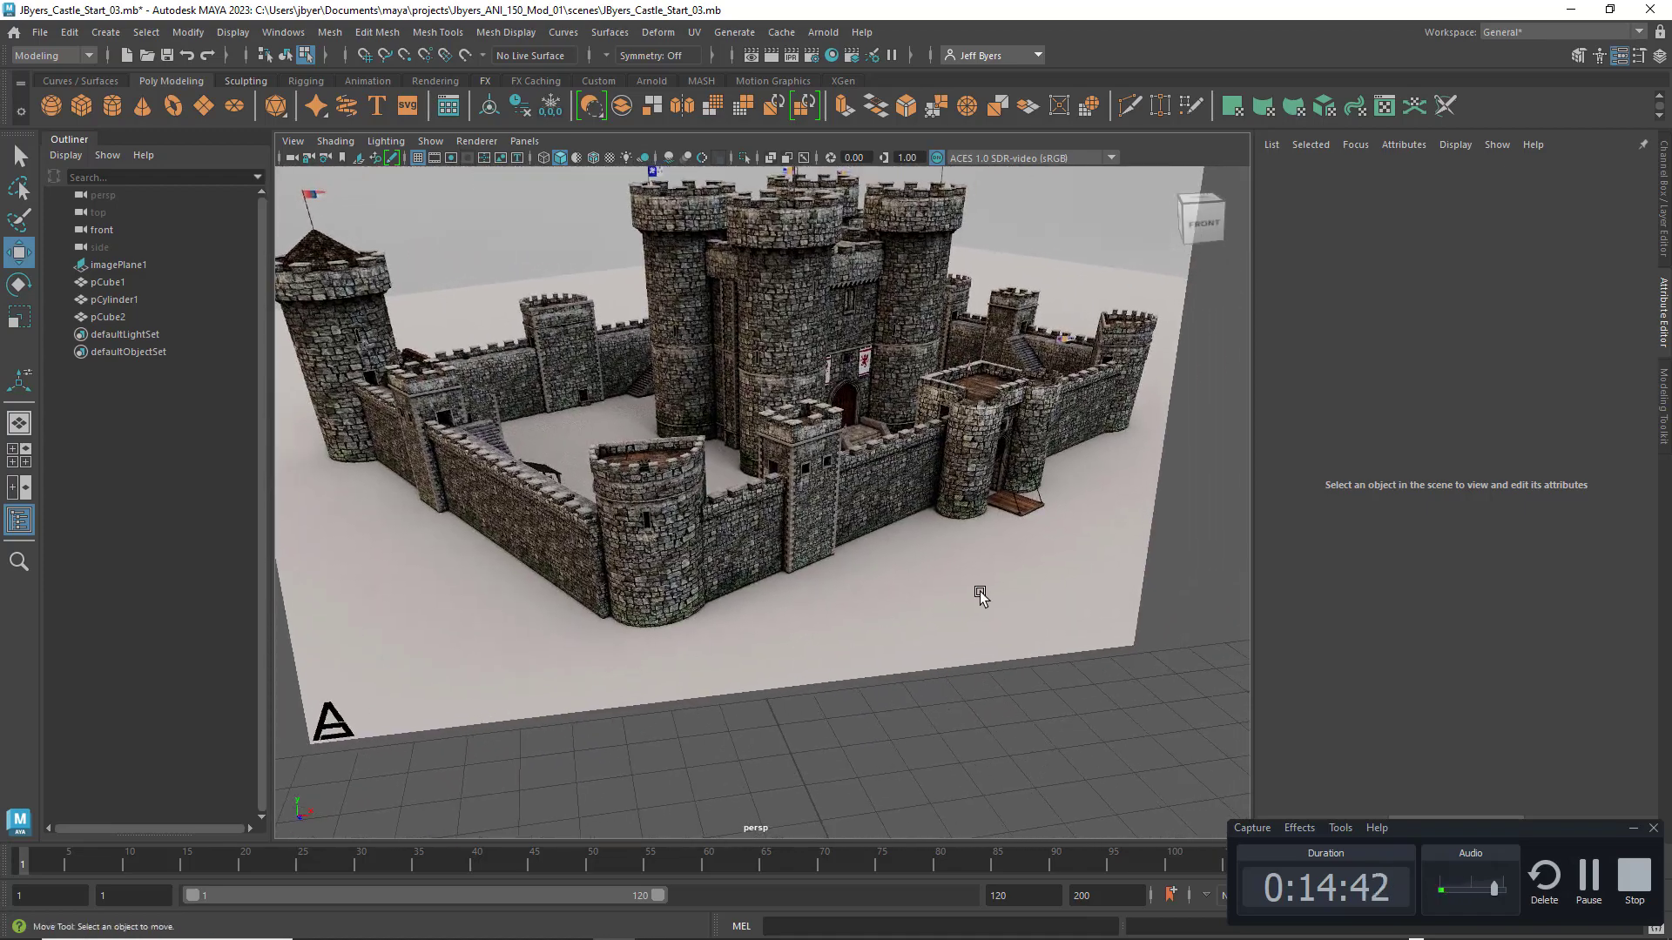
{"action": "middle_click_drag", "start_coordinate": [980, 596], "coordinate": [714, 661], "text": "alt"}
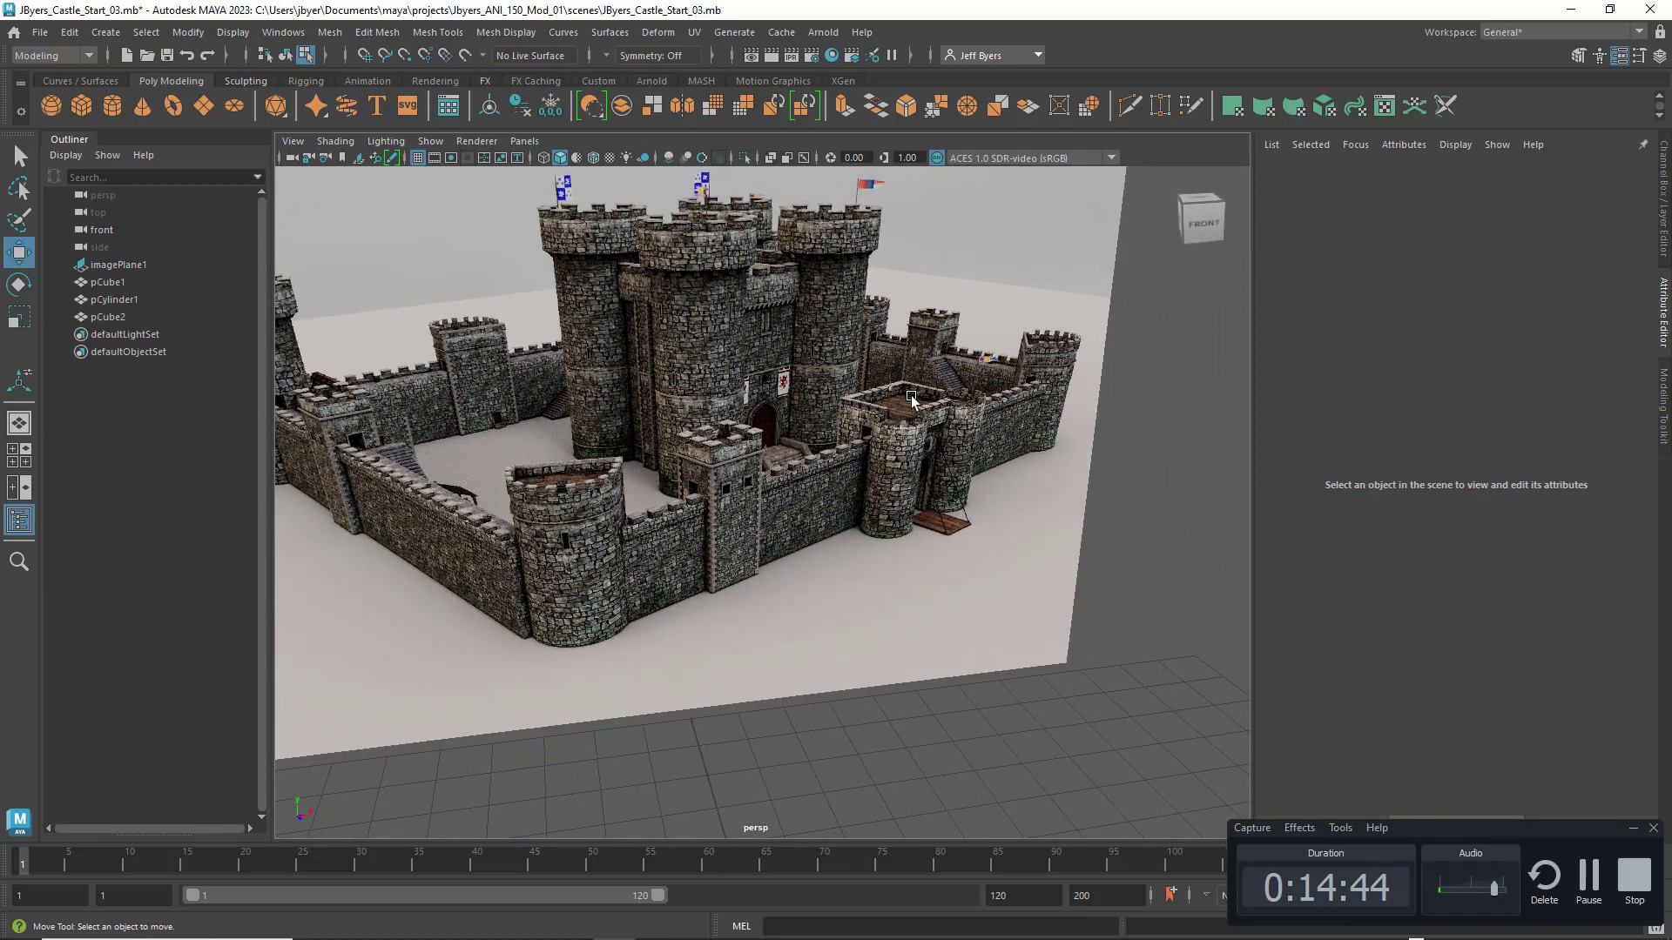
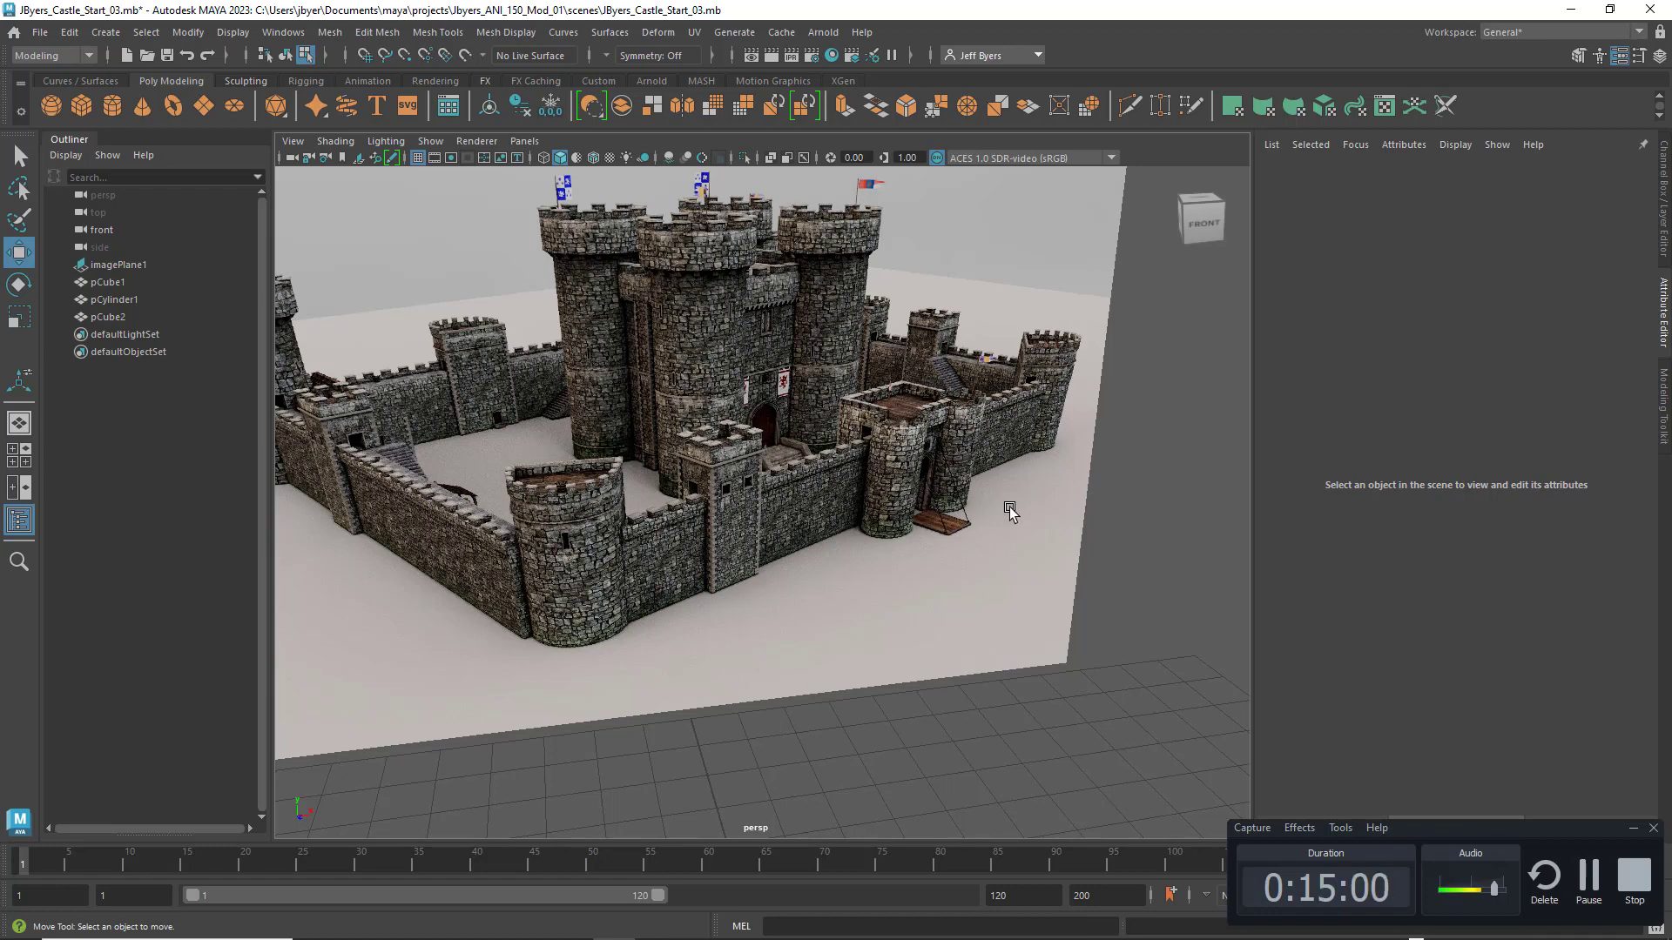
{"action": "key", "text": "space"}
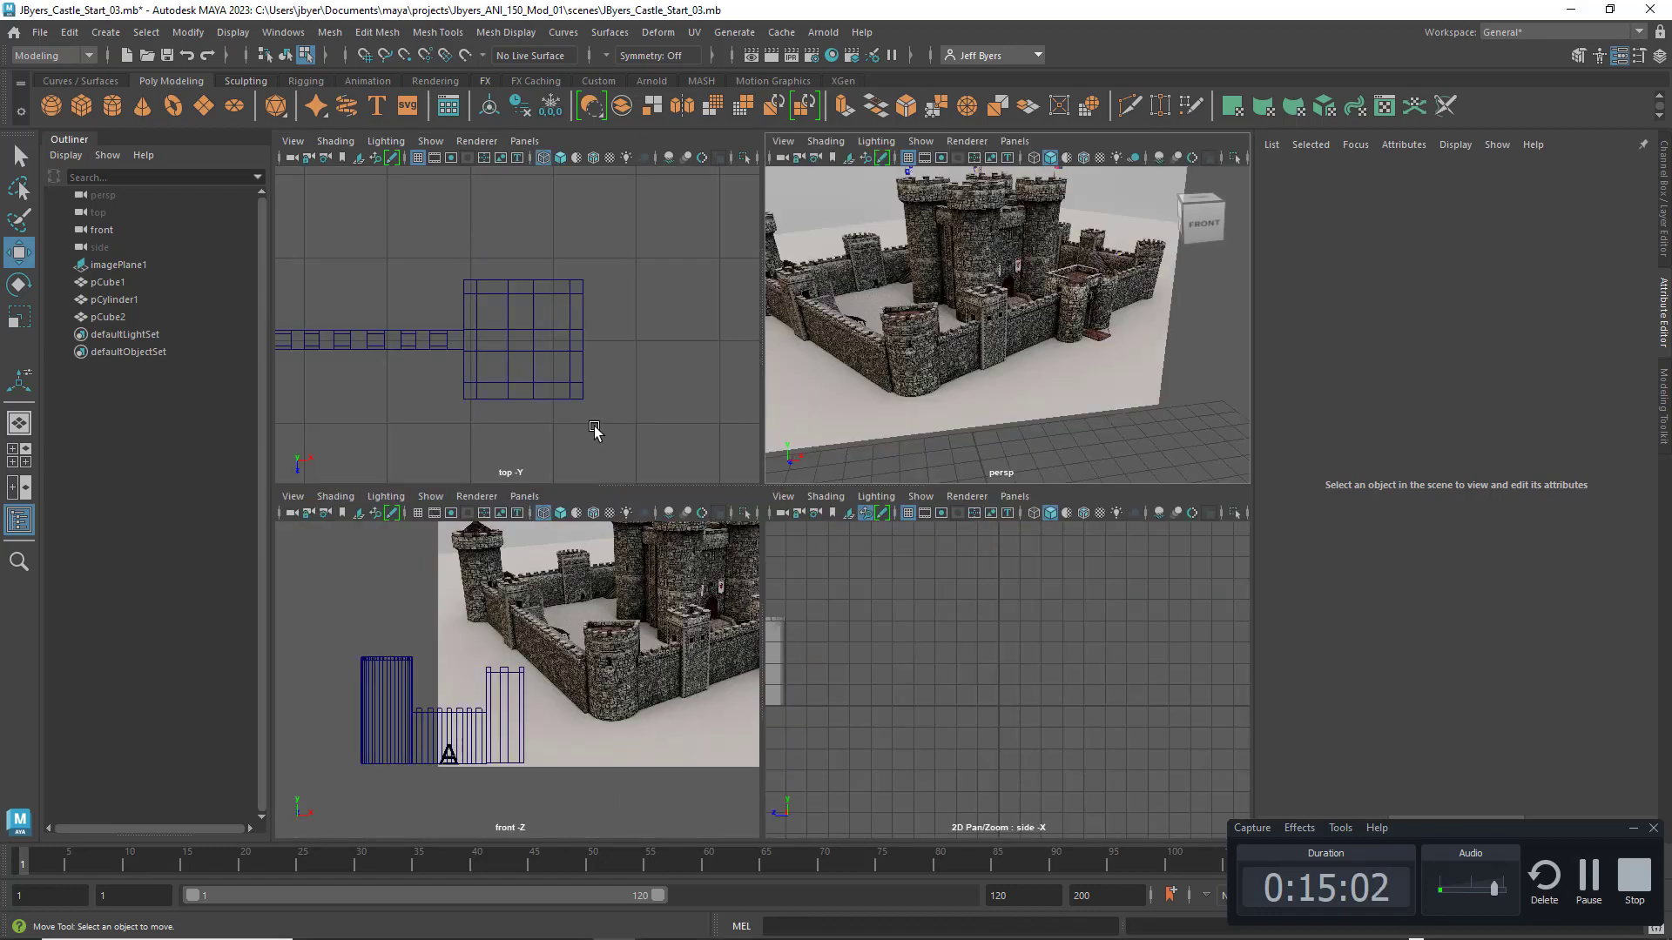
Step: Examine the modeled towers and wall against the castle reference image in the top, front and perspective views
{"action": "key", "text": "space"}
{"action": "scroll", "coordinate": [681, 530], "scroll_direction": "down", "scroll_amount": 5}
{"action": "key", "text": "space"}
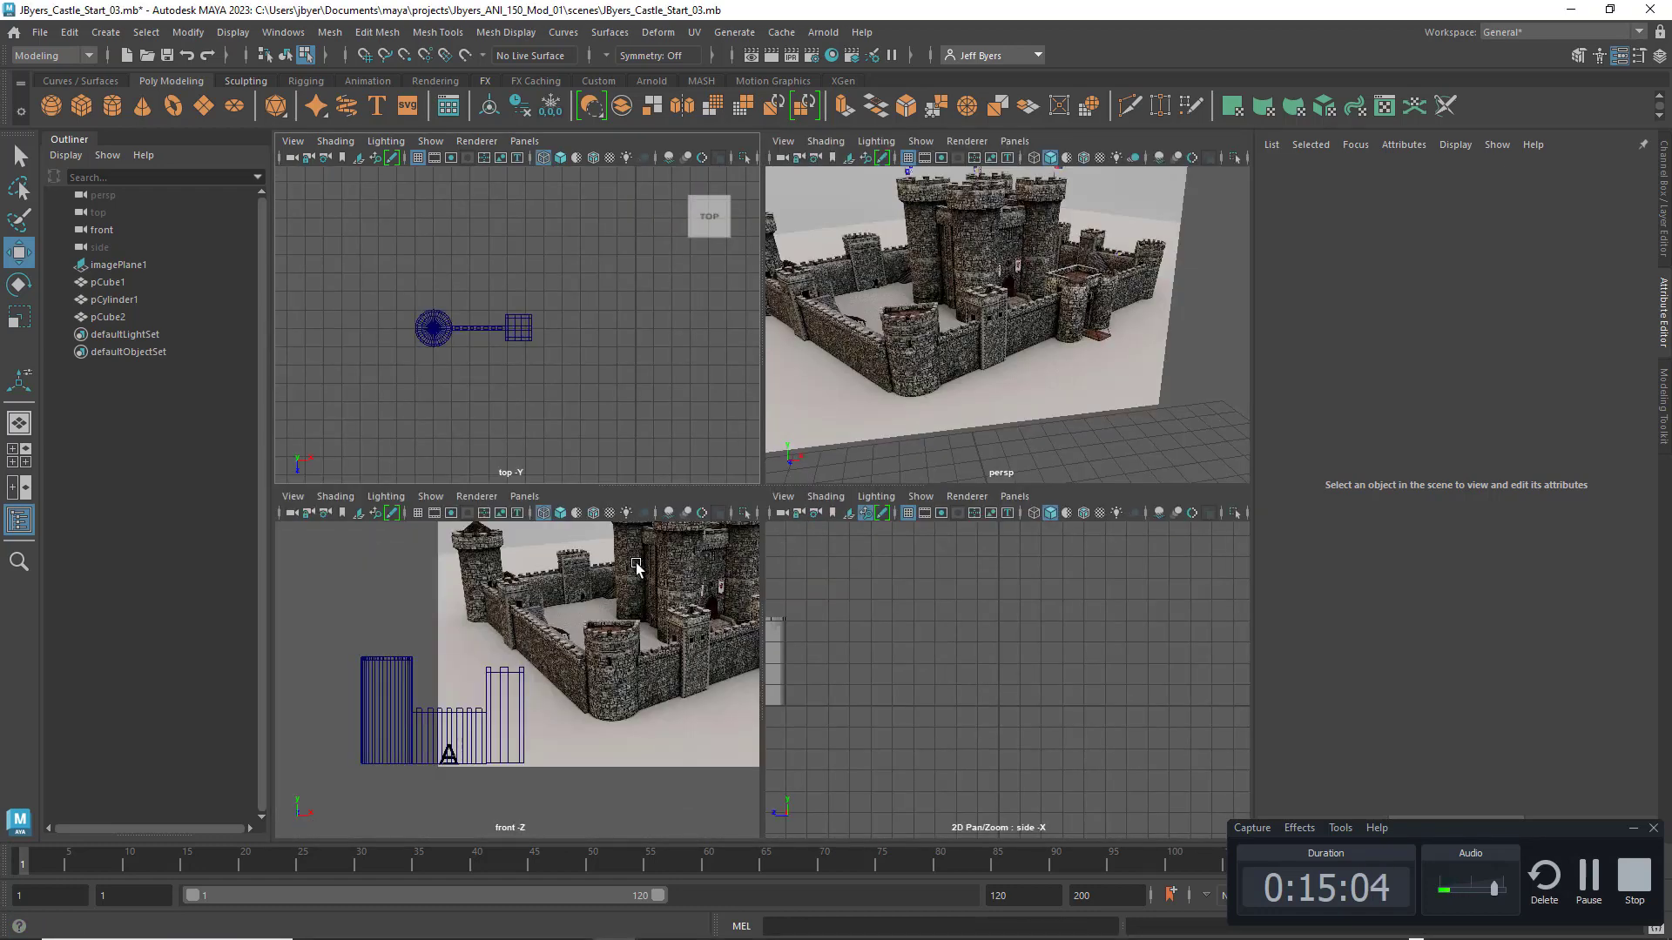
{"action": "key", "text": "space"}
{"action": "scroll", "coordinate": [642, 597], "scroll_direction": "down", "scroll_amount": 3}
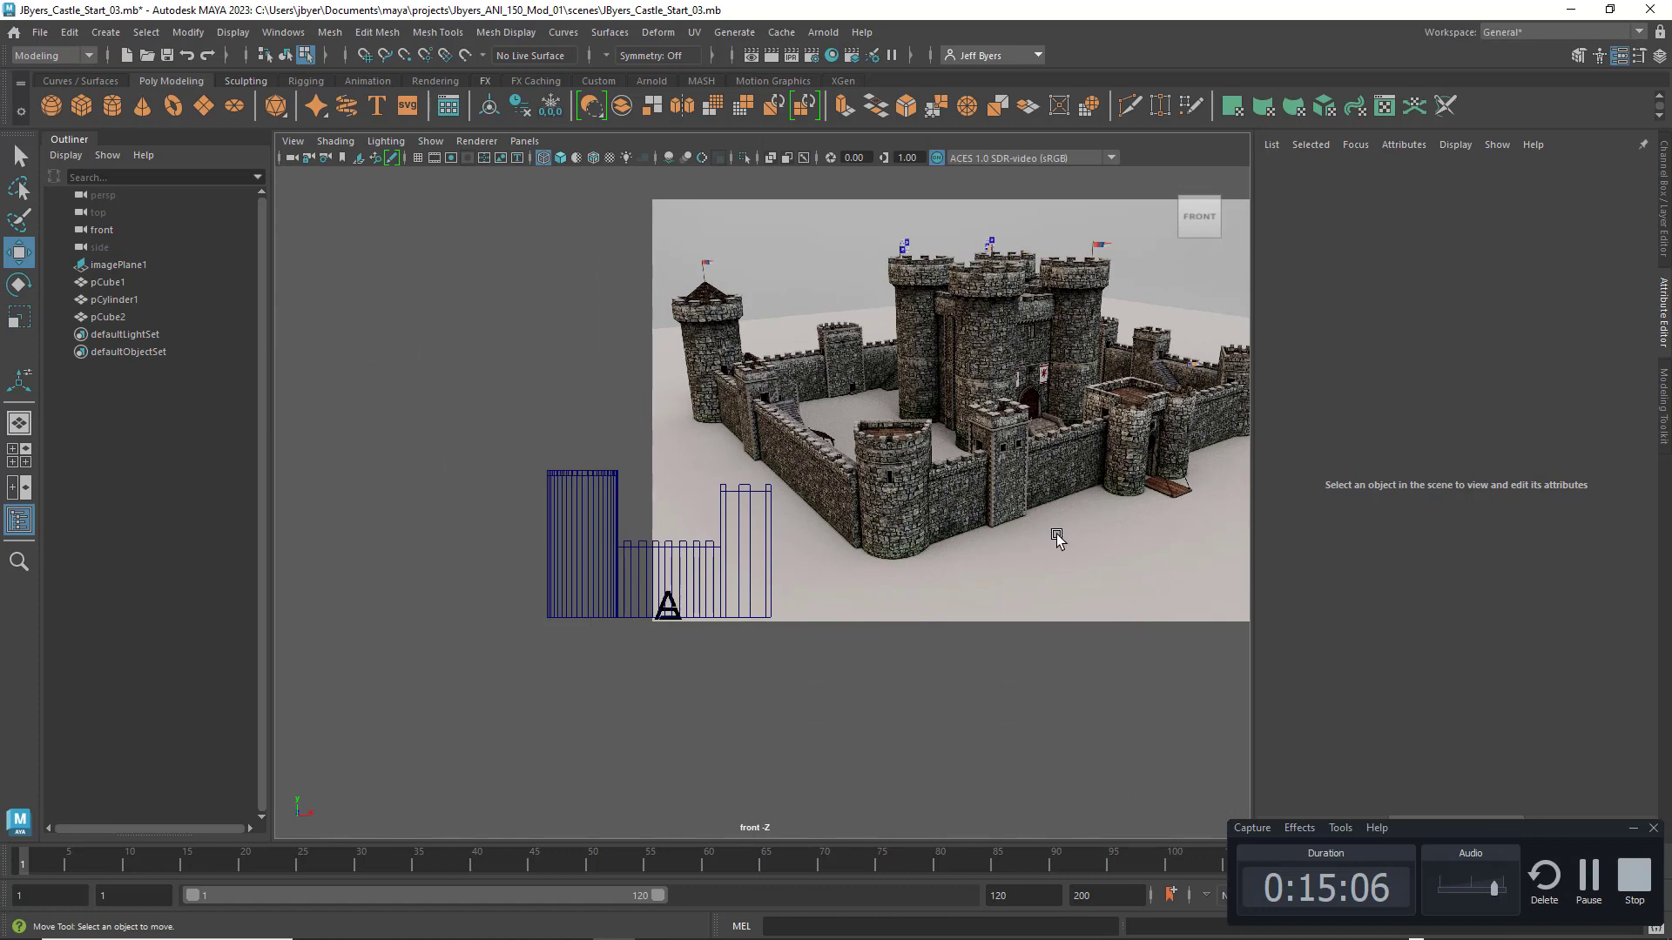
{"action": "middle_click_drag", "start_coordinate": [1056, 537], "coordinate": [908, 636], "text": "alt"}
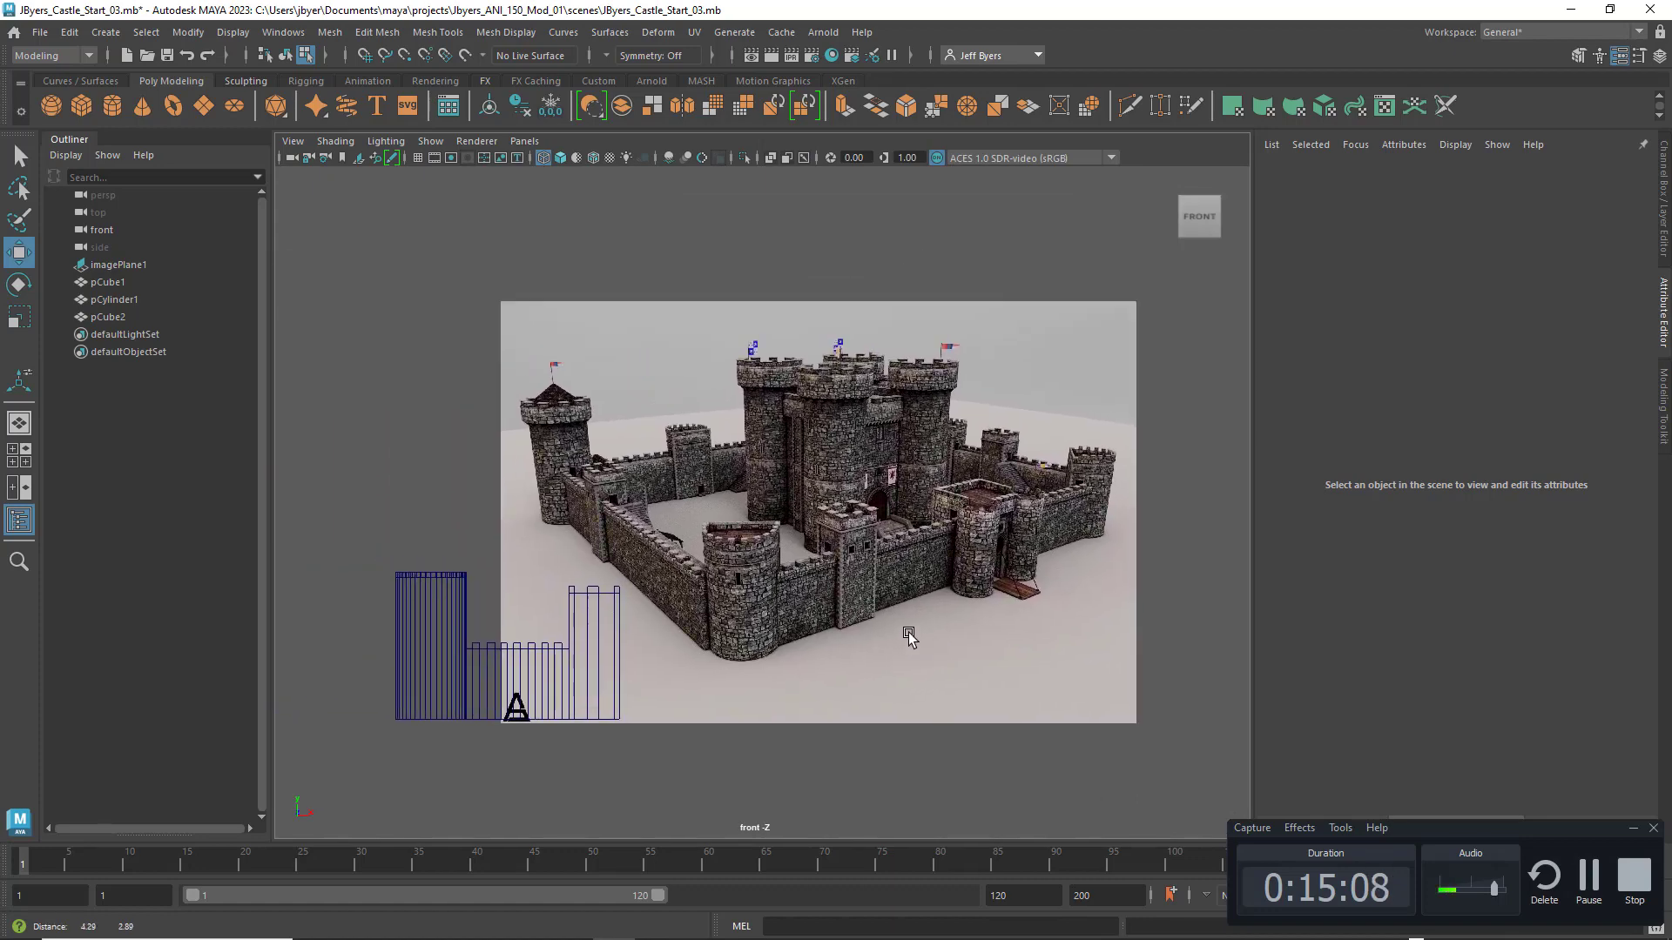
{"action": "key", "text": "space"}
{"action": "key", "text": "space"}
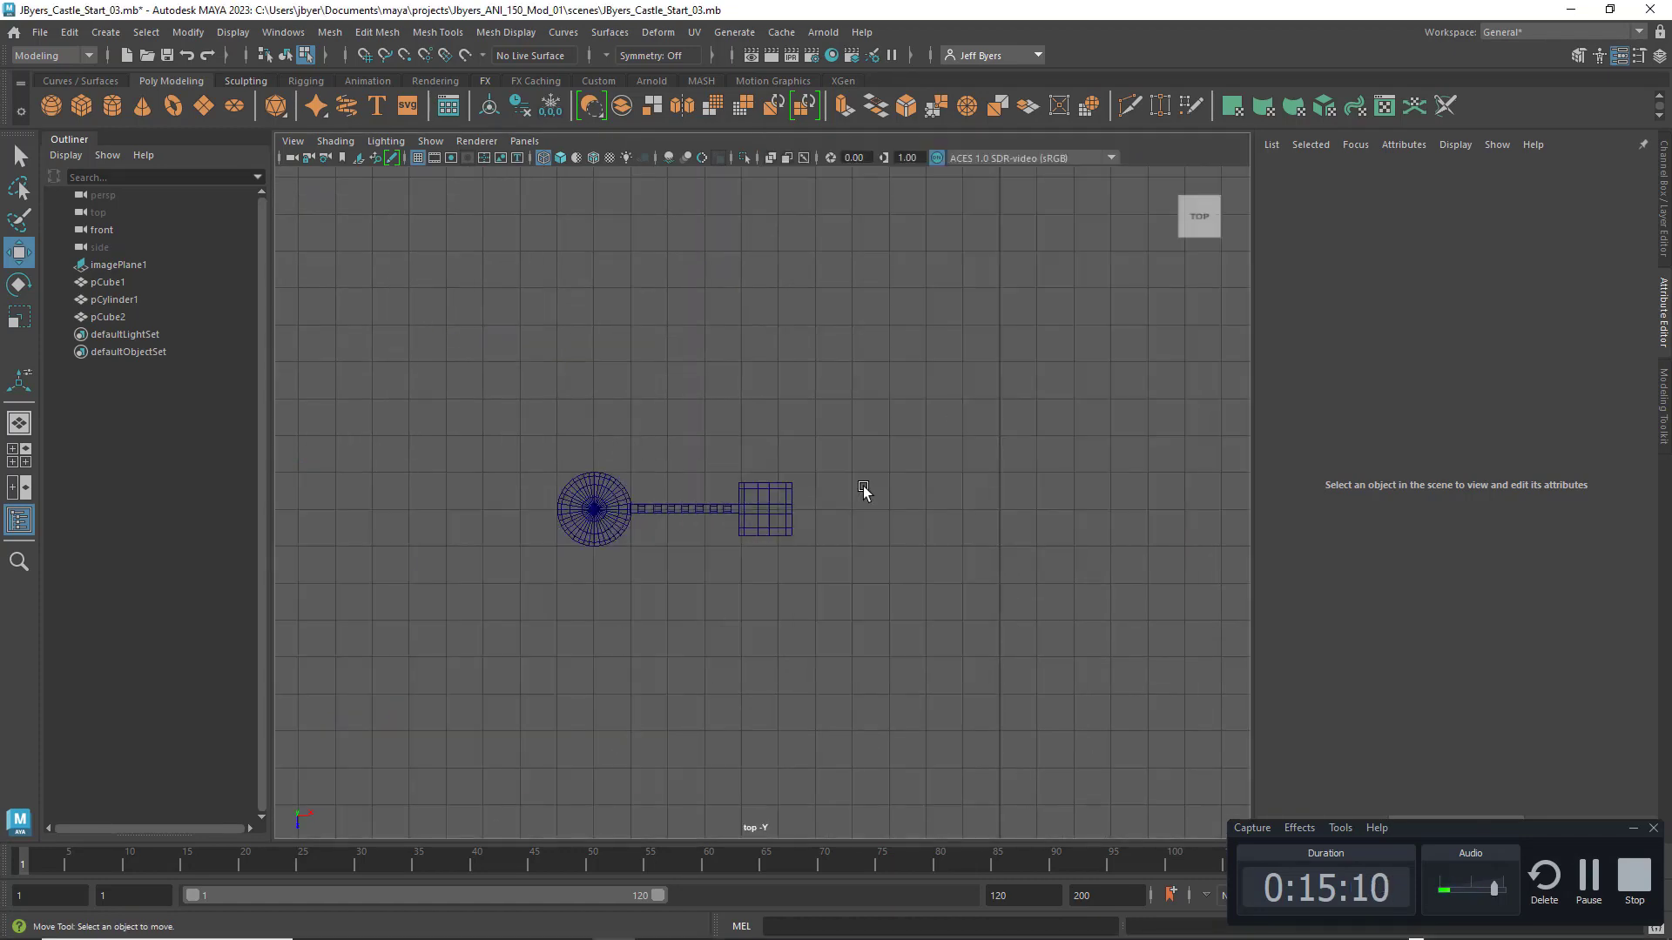
{"action": "key", "text": "space"}
{"action": "key", "text": "space"}
{"action": "right_click_drag", "start_coordinate": [1022, 482], "coordinate": [974, 459], "text": "alt"}
{"action": "left_click_drag", "start_coordinate": [974, 459], "coordinate": [885, 533], "text": "alt"}
{"action": "right_click_drag", "start_coordinate": [885, 533], "coordinate": [891, 537], "text": "alt"}
{"action": "middle_click_drag", "start_coordinate": [892, 537], "coordinate": [775, 506], "text": "alt"}
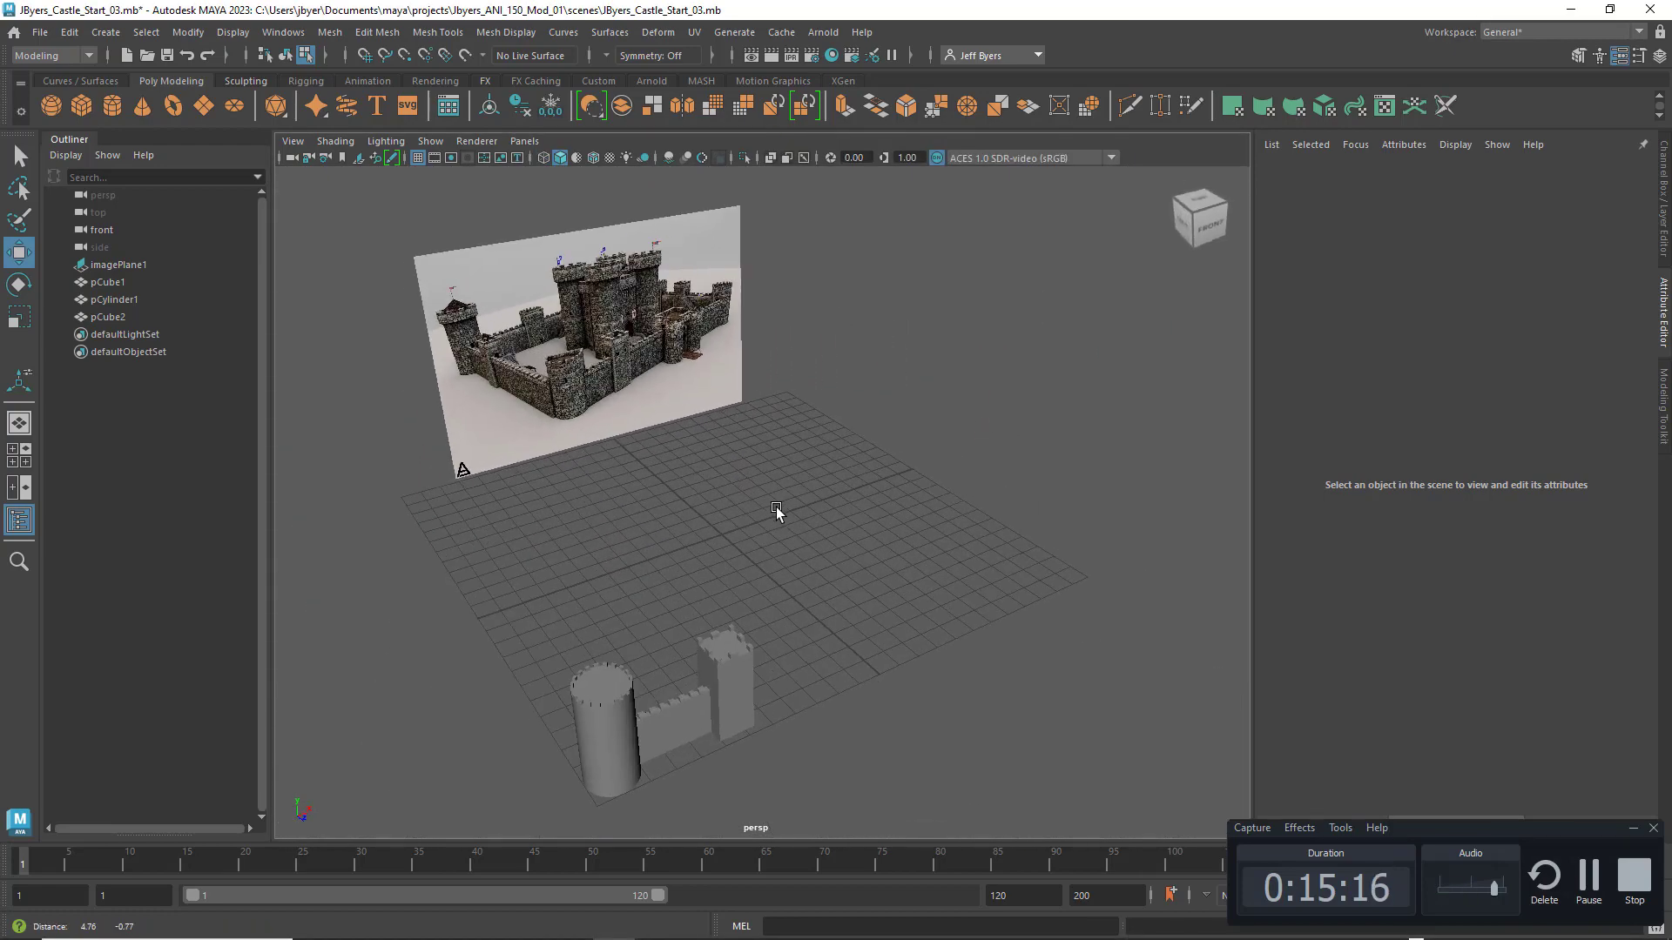
Step: Duplicate the square tower and move the copy along X away from the original, leaving room for another wall section
{"action": "right_click_drag", "start_coordinate": [776, 507], "coordinate": [817, 519], "text": "alt"}
{"action": "middle_click_drag", "start_coordinate": [817, 518], "coordinate": [839, 417], "text": "alt"}
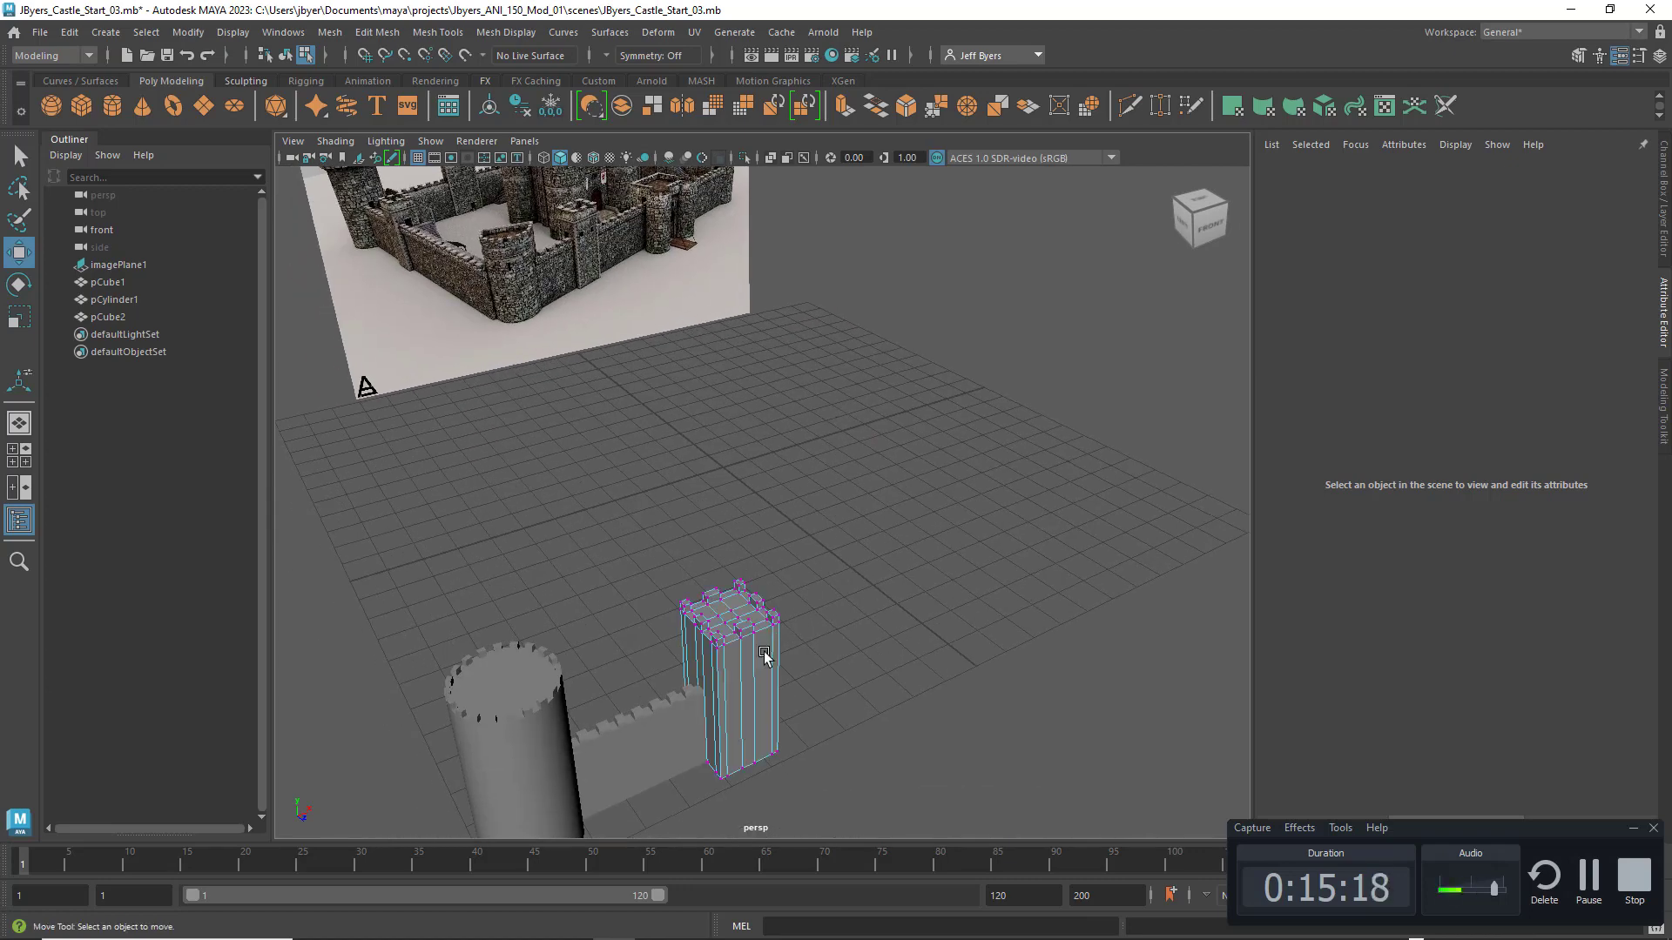
{"action": "right_click", "coordinate": [729, 640]}
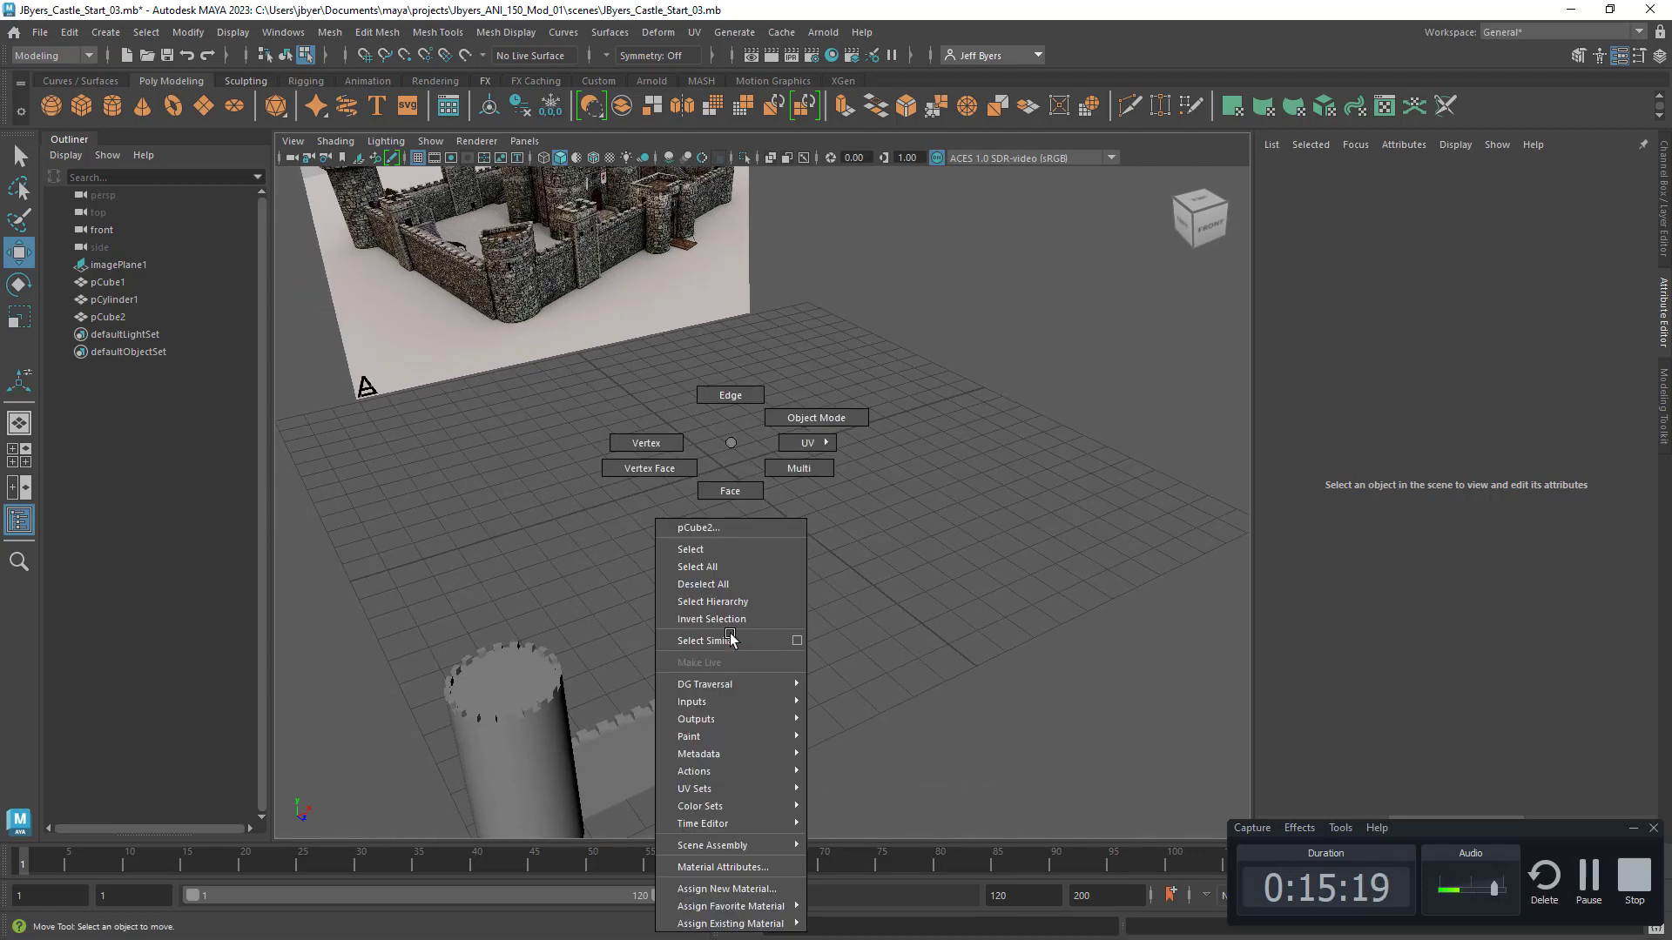
{"action": "left_click", "coordinate": [696, 549]}
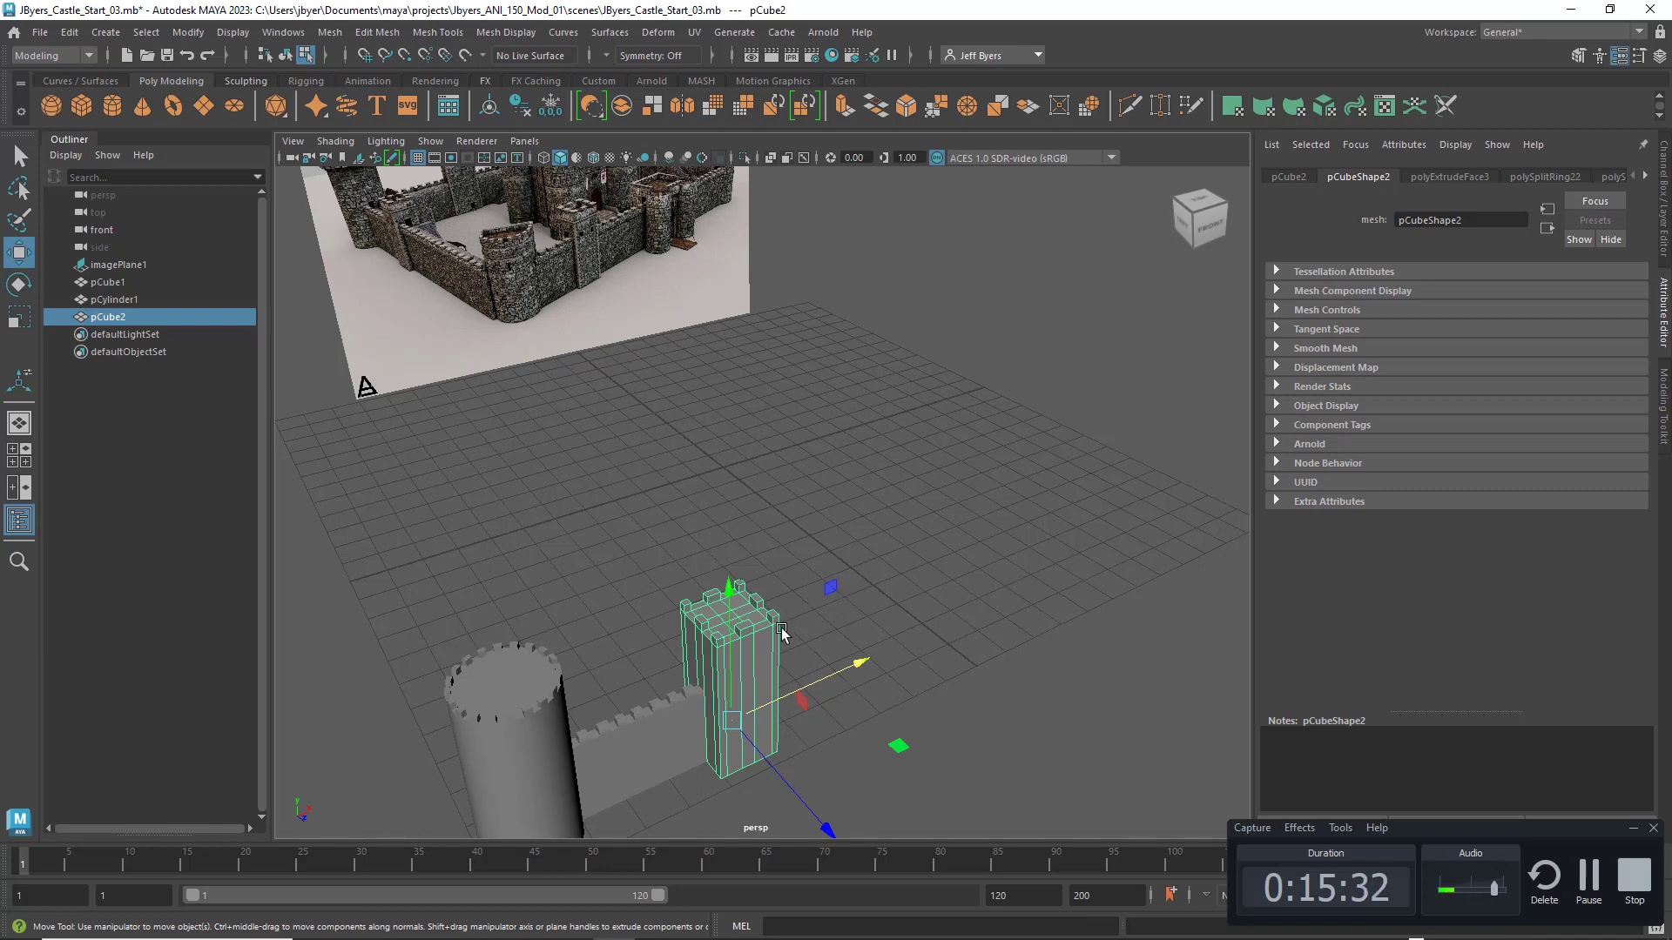
{"action": "key", "text": "ctrl+d"}
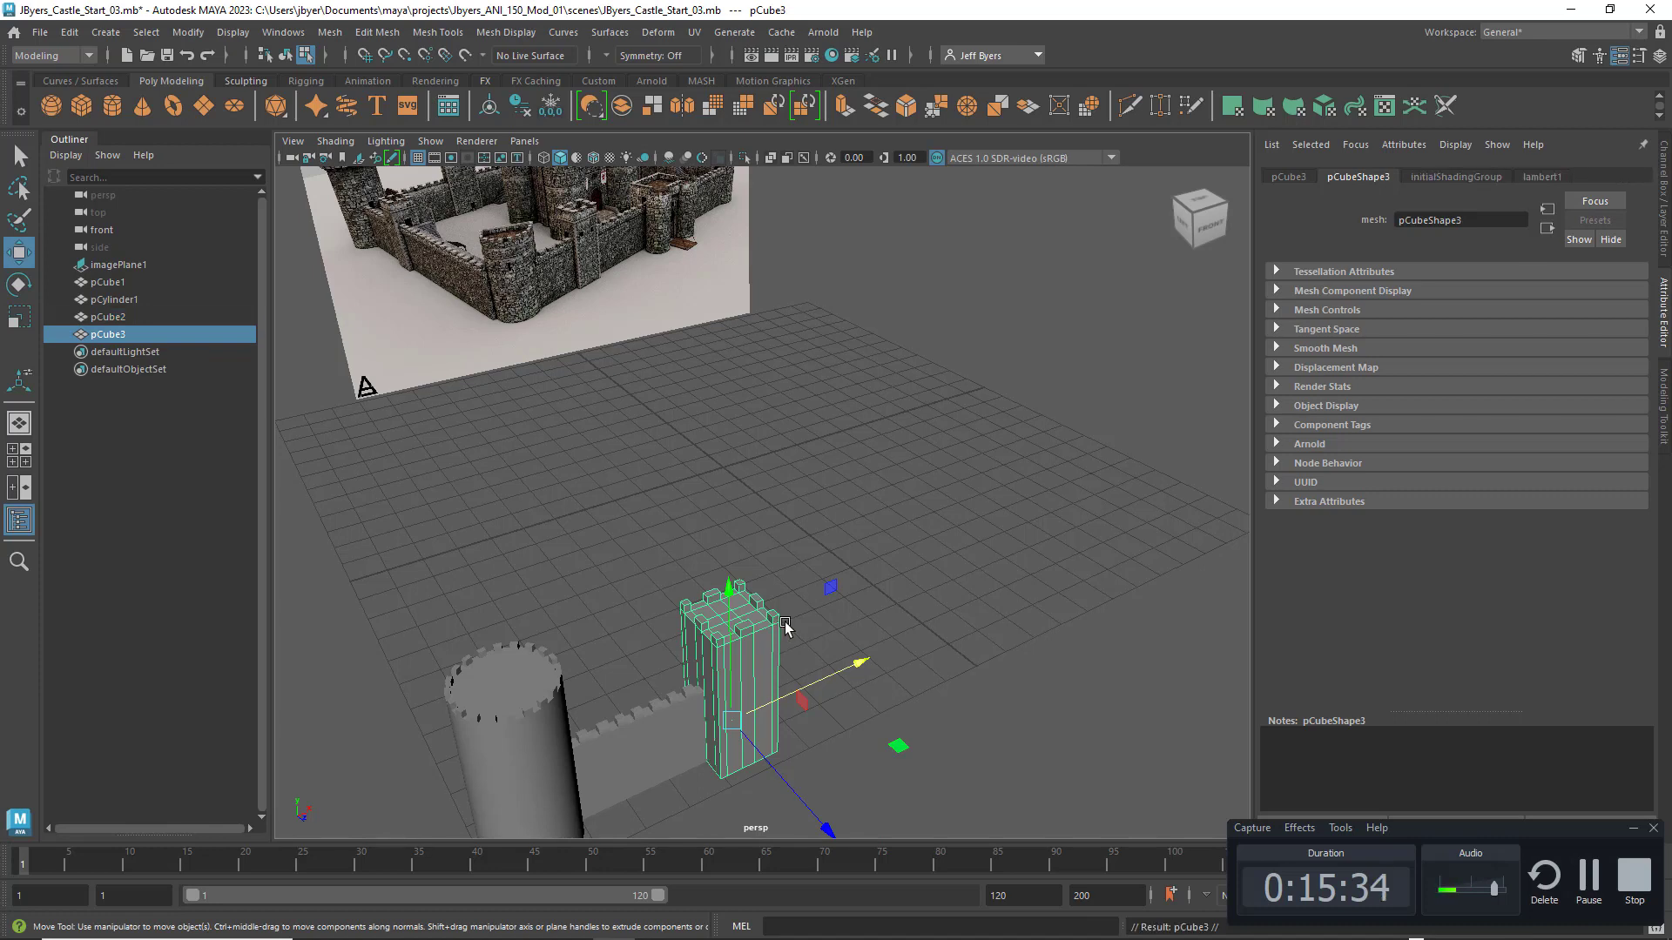
{"action": "left_click_drag", "start_coordinate": [864, 661], "coordinate": [1015, 591]}
Step: Duplicate the battlemented wall and move the copy along X to about -4.2, filling the gap between the two square towers
{"action": "right_click_drag", "start_coordinate": [670, 697], "coordinate": [630, 559]}
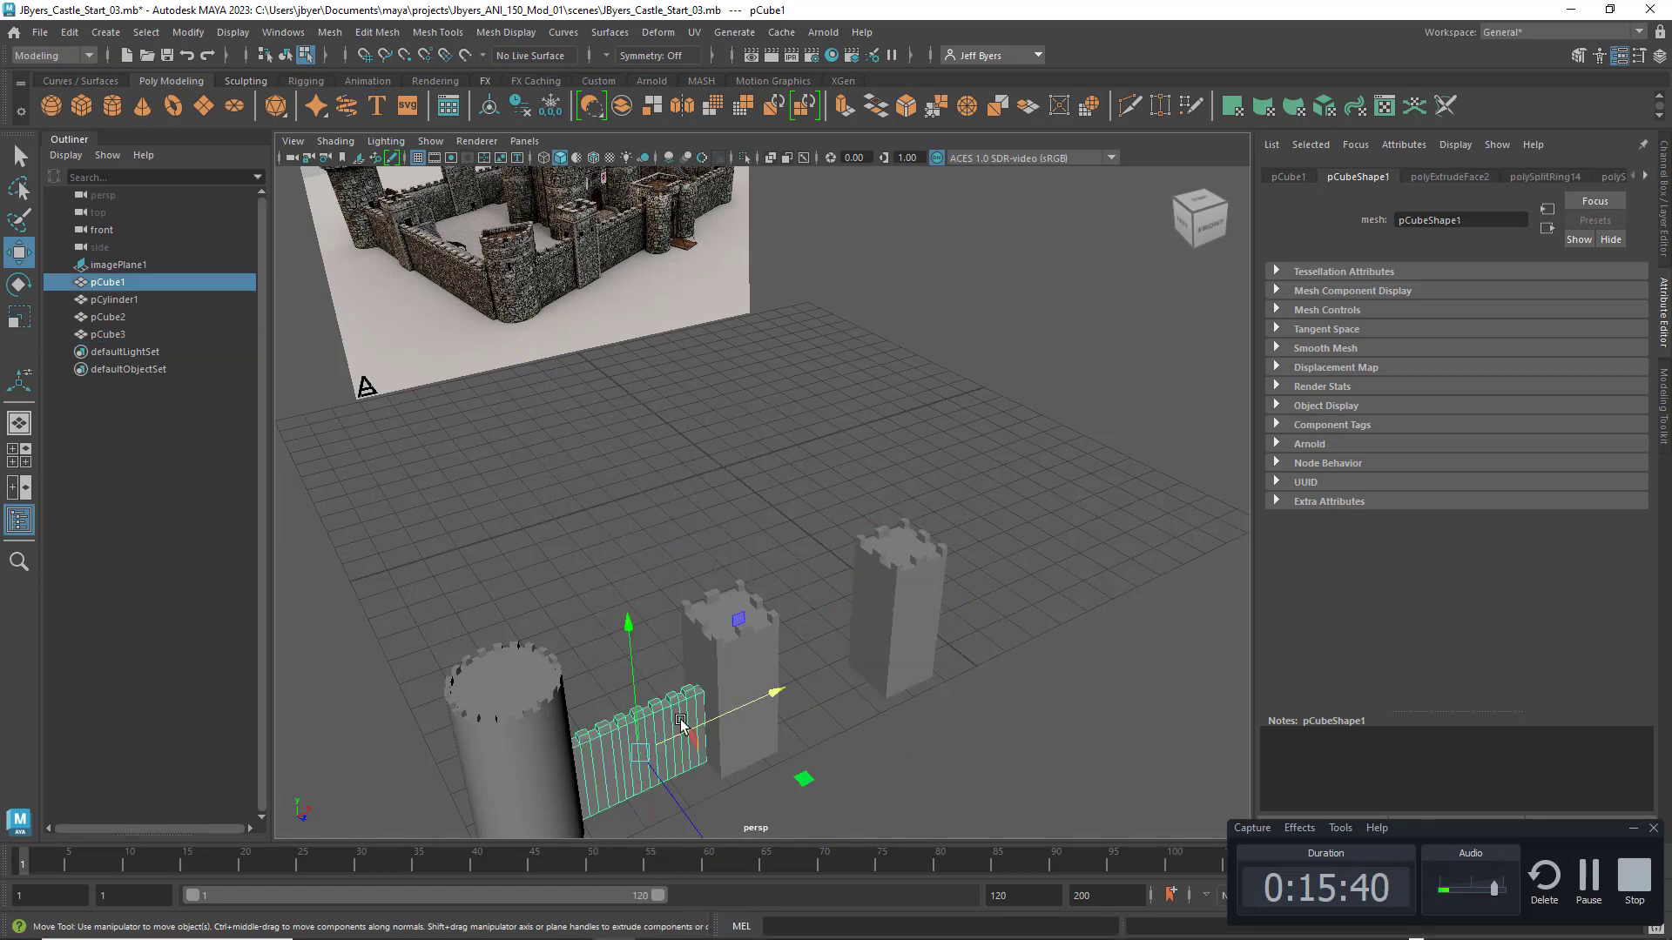
{"action": "key", "text": "ctrl+d"}
{"action": "left_click_drag", "start_coordinate": [794, 692], "coordinate": [857, 698]}
{"action": "left_click_drag", "start_coordinate": [885, 620], "coordinate": [900, 619]}
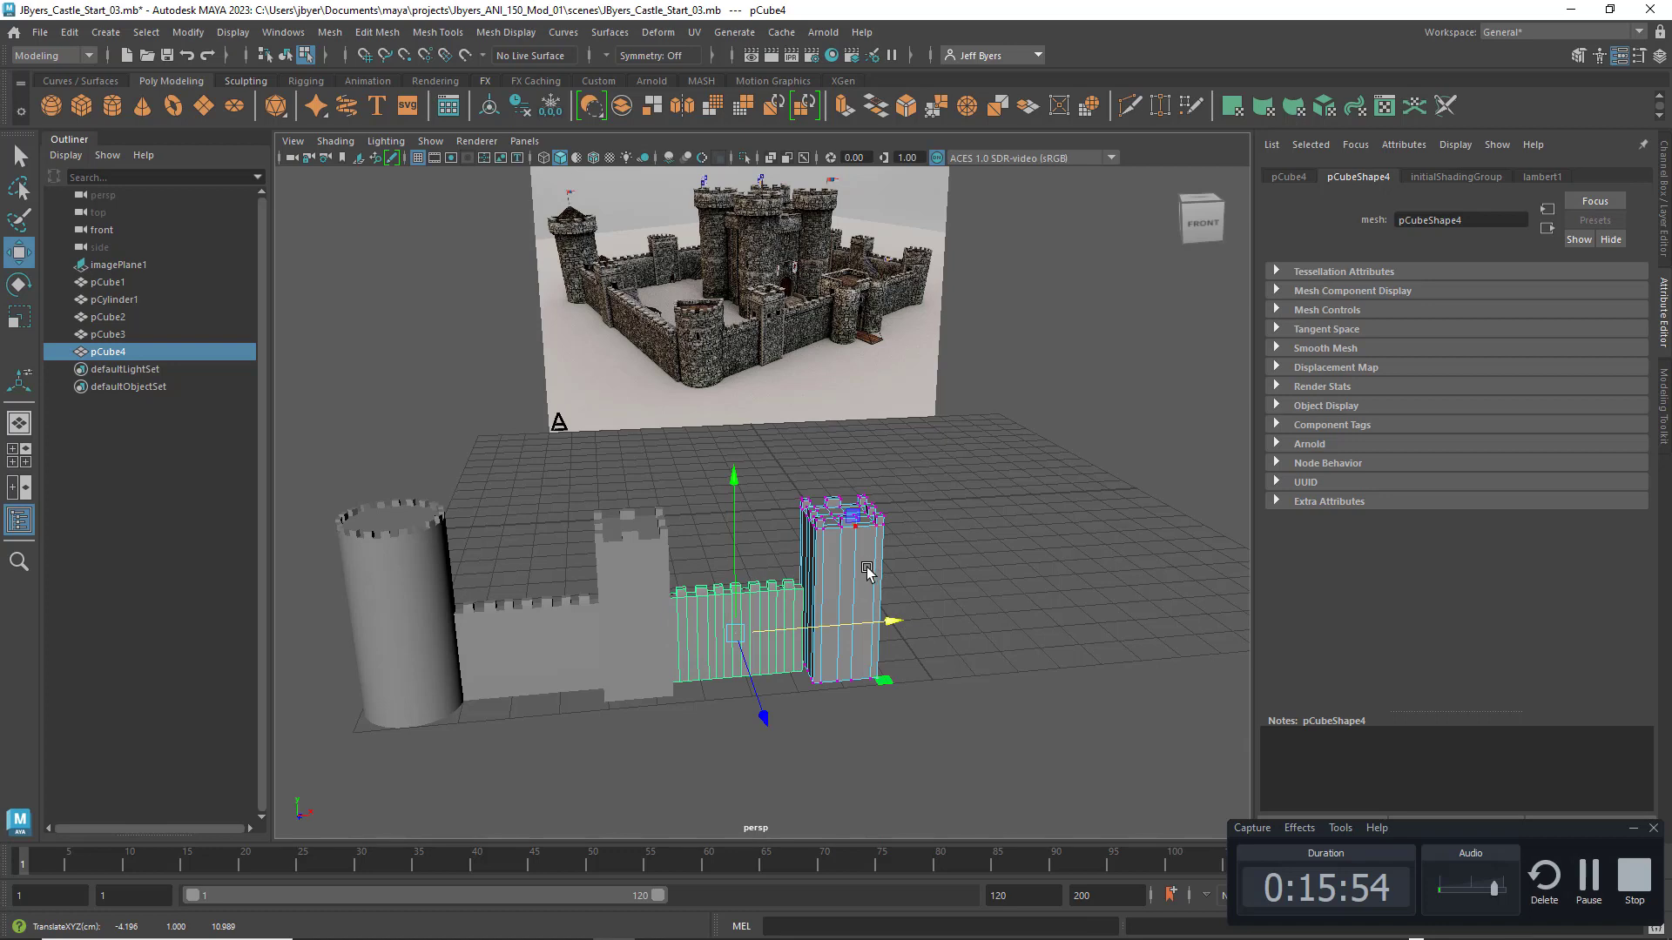
Step: Lengthen the copied square tower in the top view by moving its two outer vertex columns along X to about -0.21
{"action": "right_click_drag", "start_coordinate": [867, 568], "coordinate": [844, 552]}
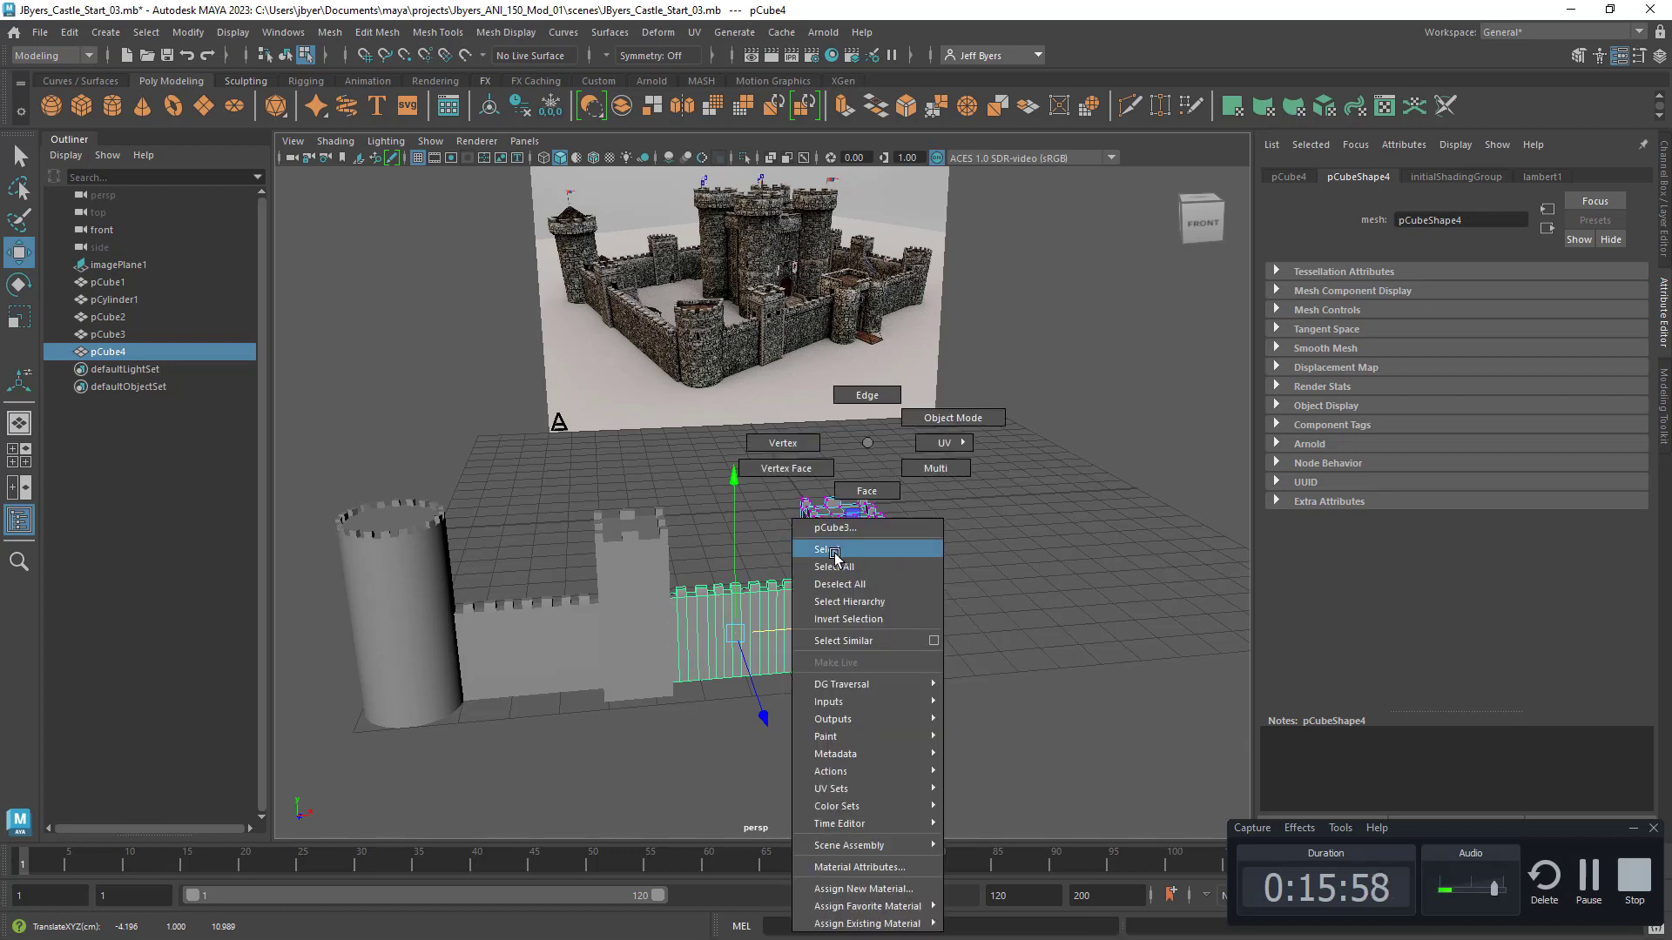
{"action": "right_click_drag", "start_coordinate": [834, 553], "coordinate": [831, 550]}
{"action": "left_click_drag", "start_coordinate": [911, 641], "coordinate": [801, 335]}
{"action": "left_click_drag", "start_coordinate": [963, 552], "coordinate": [880, 569], "text": "alt"}
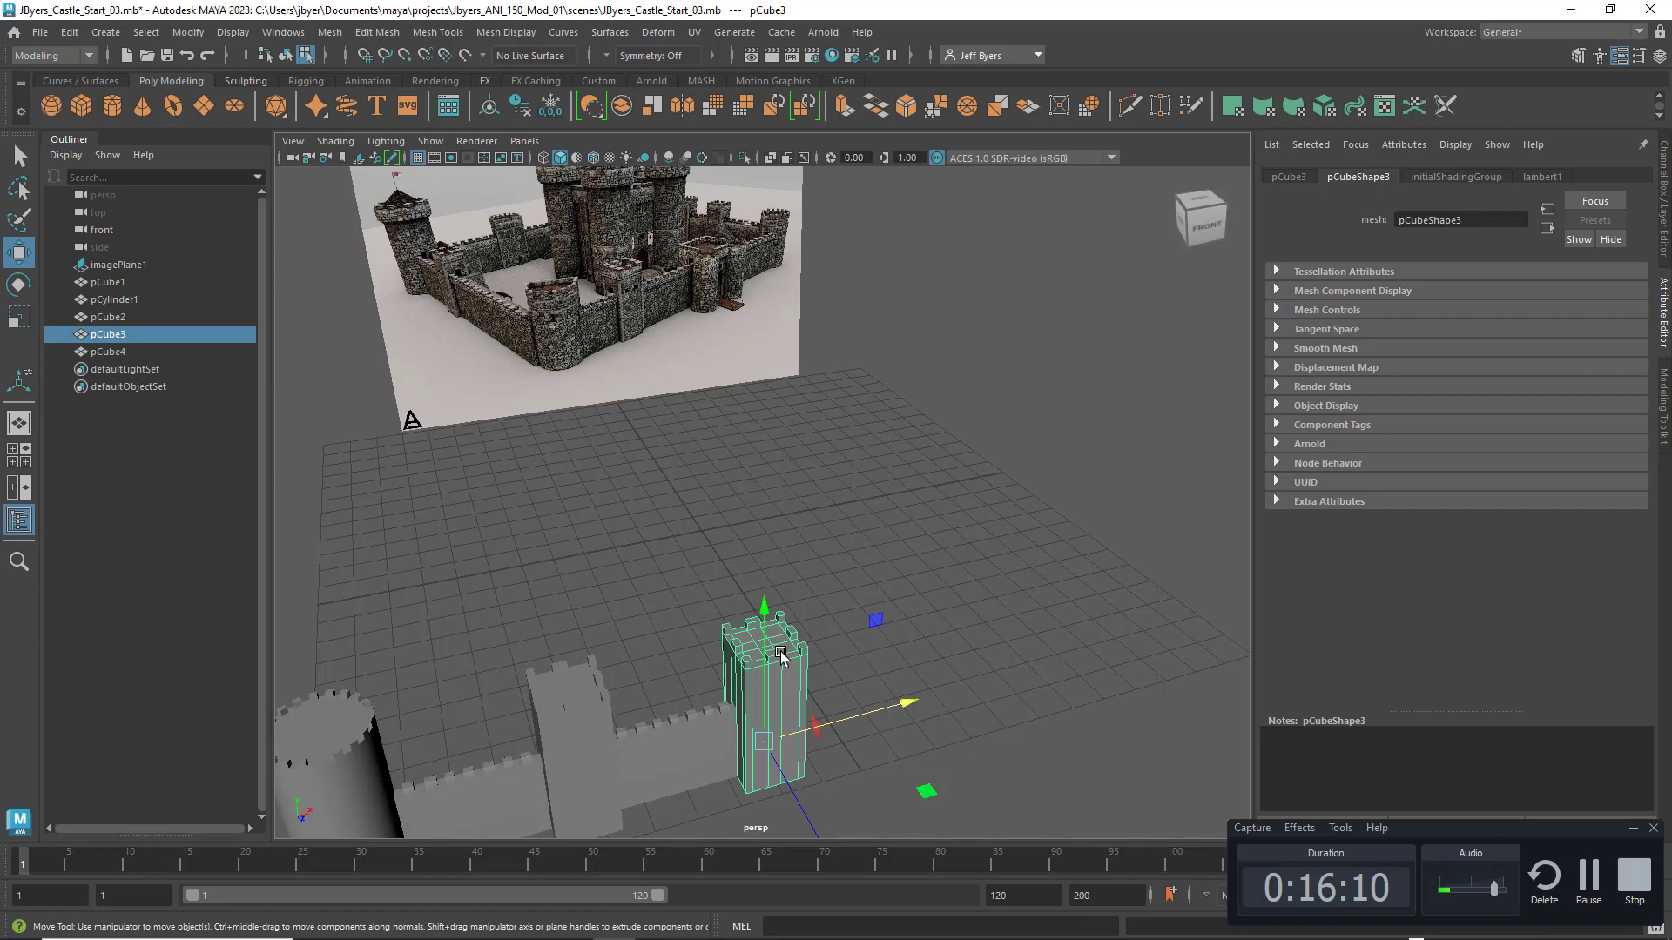
{"action": "key", "text": "space"}
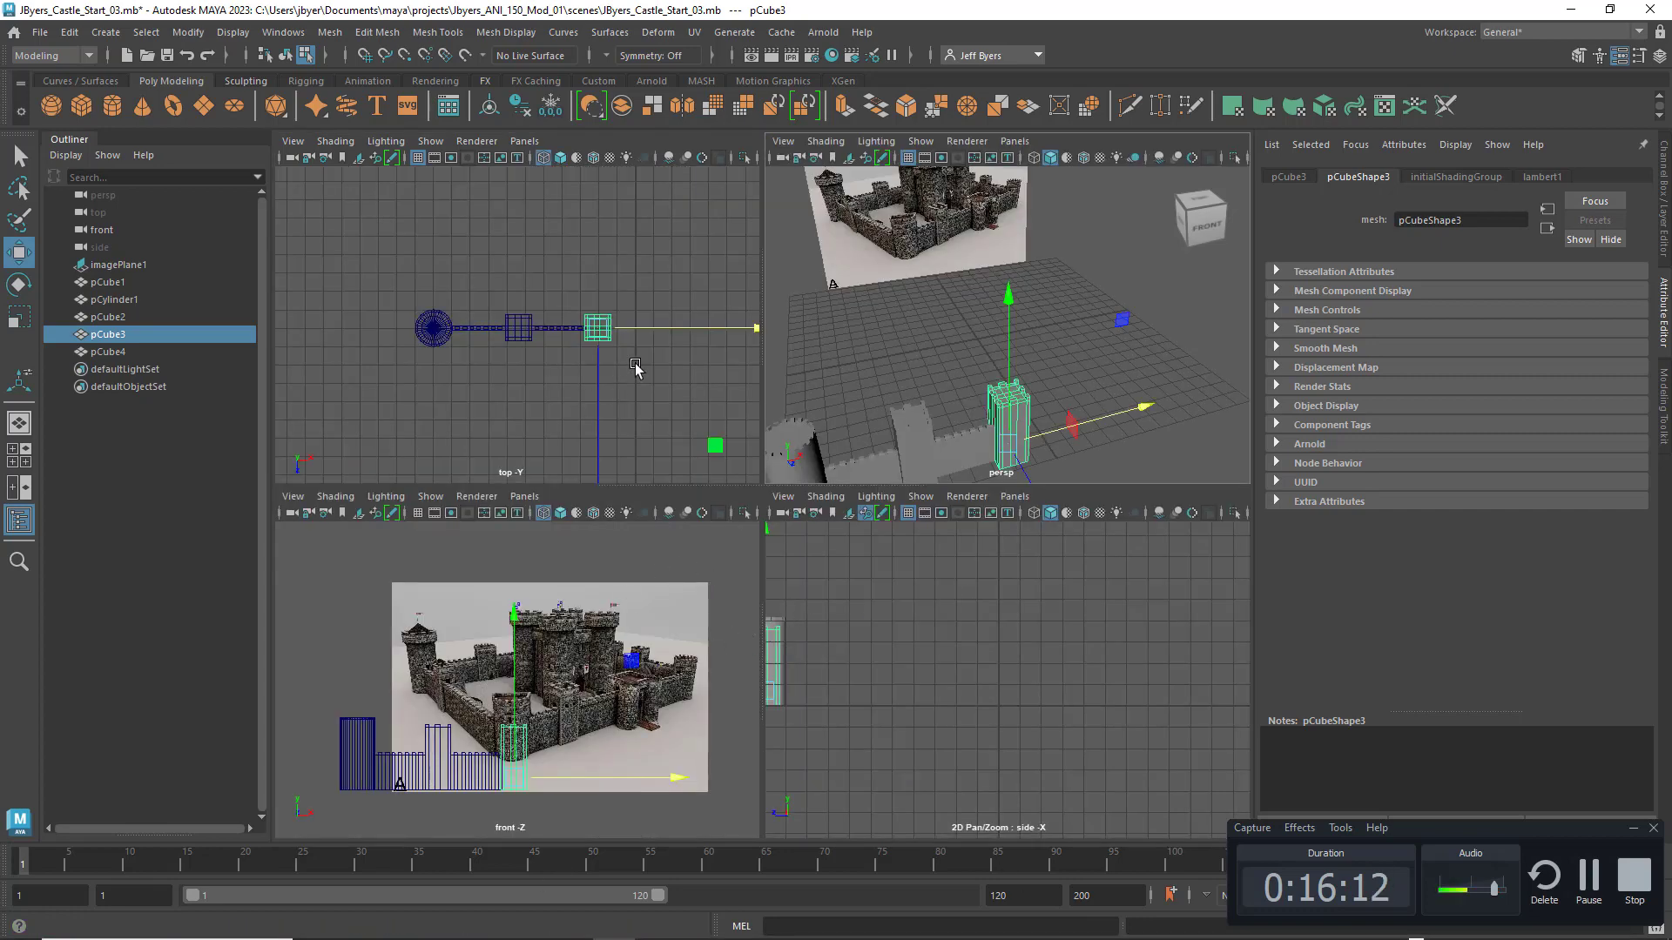
{"action": "key", "text": "space"}
{"action": "scroll", "coordinate": [928, 552], "scroll_direction": "up", "scroll_amount": 5}
{"action": "middle_click_drag", "start_coordinate": [951, 556], "coordinate": [770, 572], "text": "alt"}
{"action": "scroll", "coordinate": [770, 572], "scroll_direction": "up", "scroll_amount": 5}
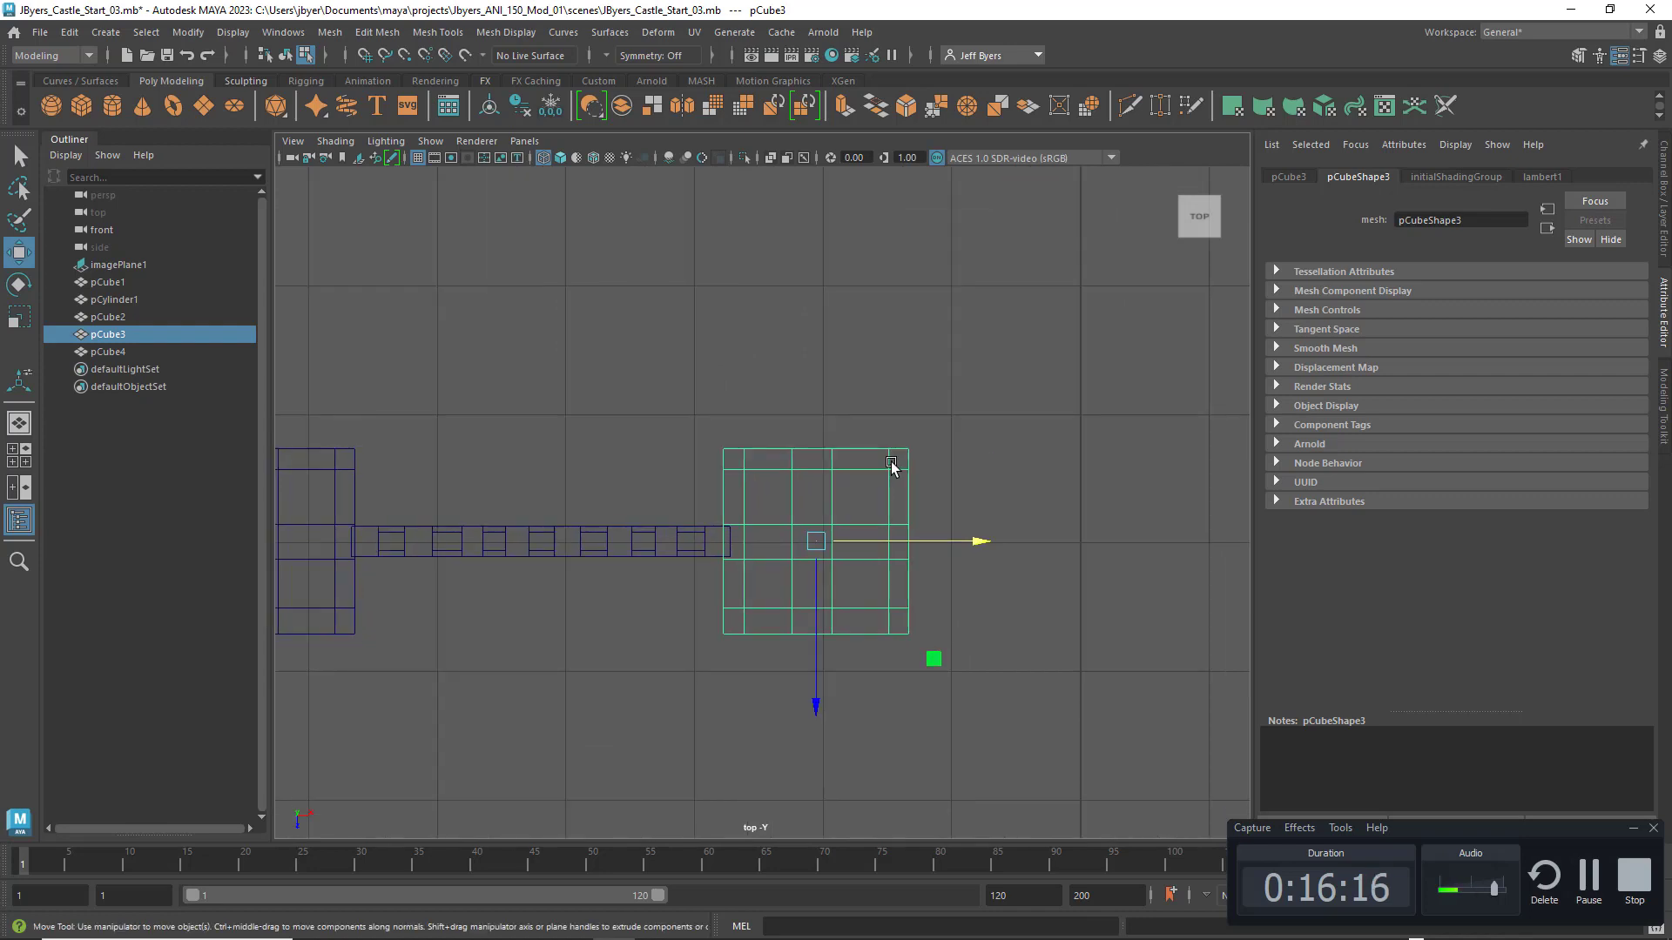
{"action": "right_click", "coordinate": [891, 442]}
{"action": "left_click", "coordinate": [807, 443]}
{"action": "left_click_drag", "start_coordinate": [878, 402], "coordinate": [996, 664]}
{"action": "left_click_drag", "start_coordinate": [1001, 557], "coordinate": [1154, 556]}
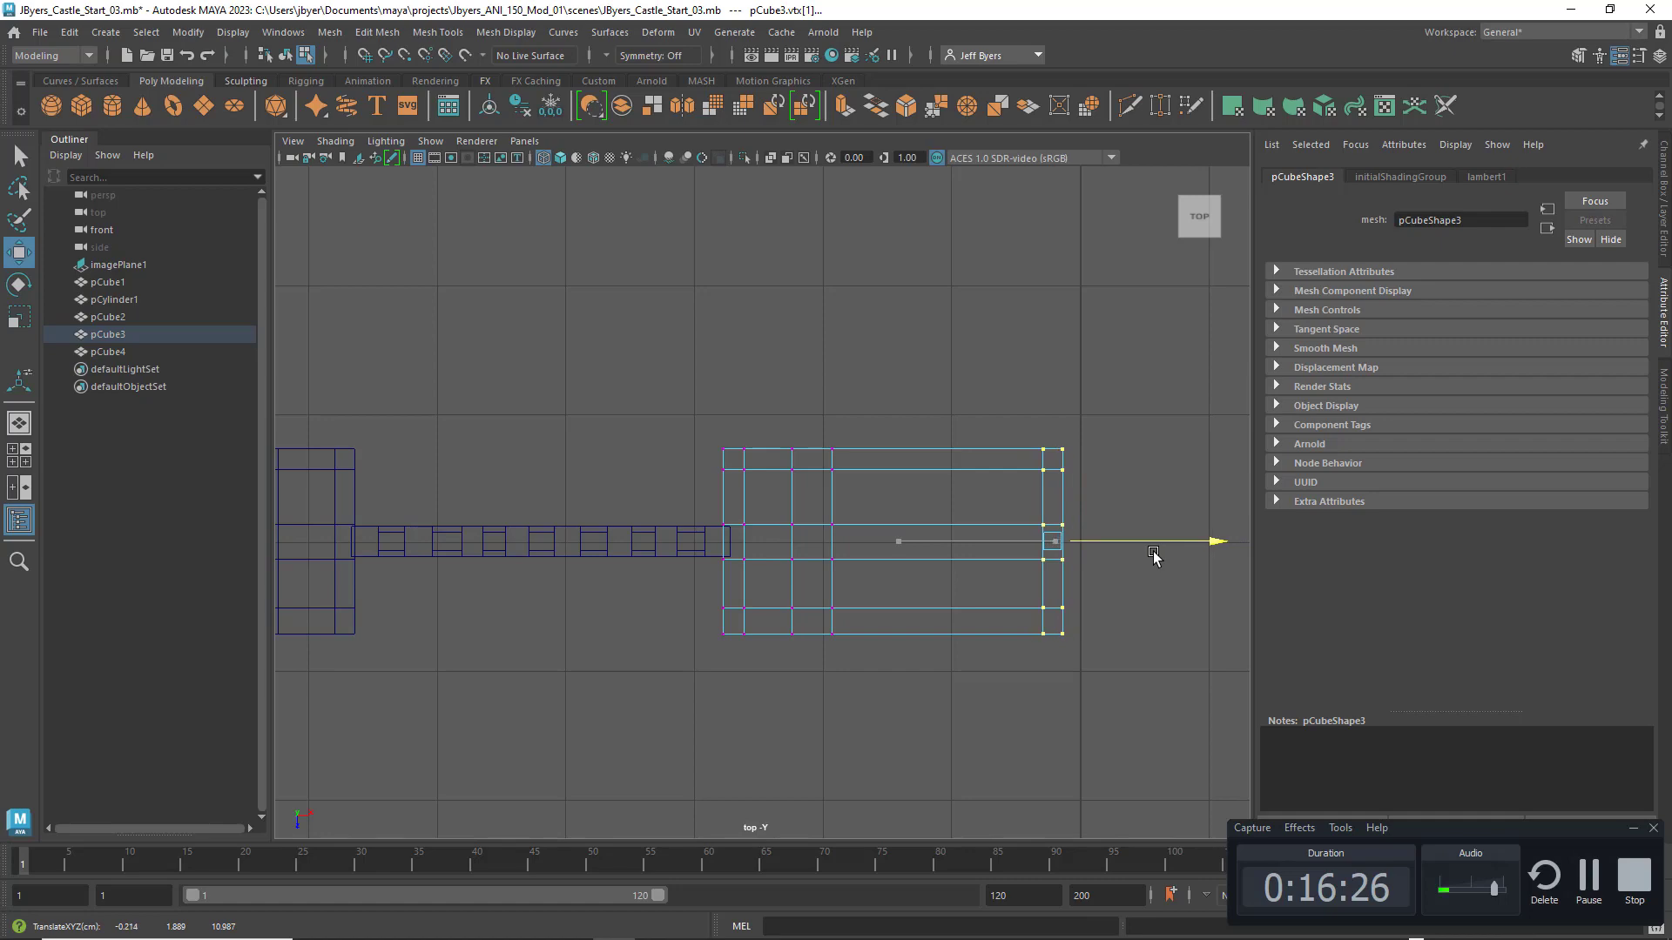
Step: Inspect the lengthened tower in the perspective view against the gatehouse in the reference image and clear the vertex selection
{"action": "key", "text": "space"}
{"action": "key", "text": "space"}
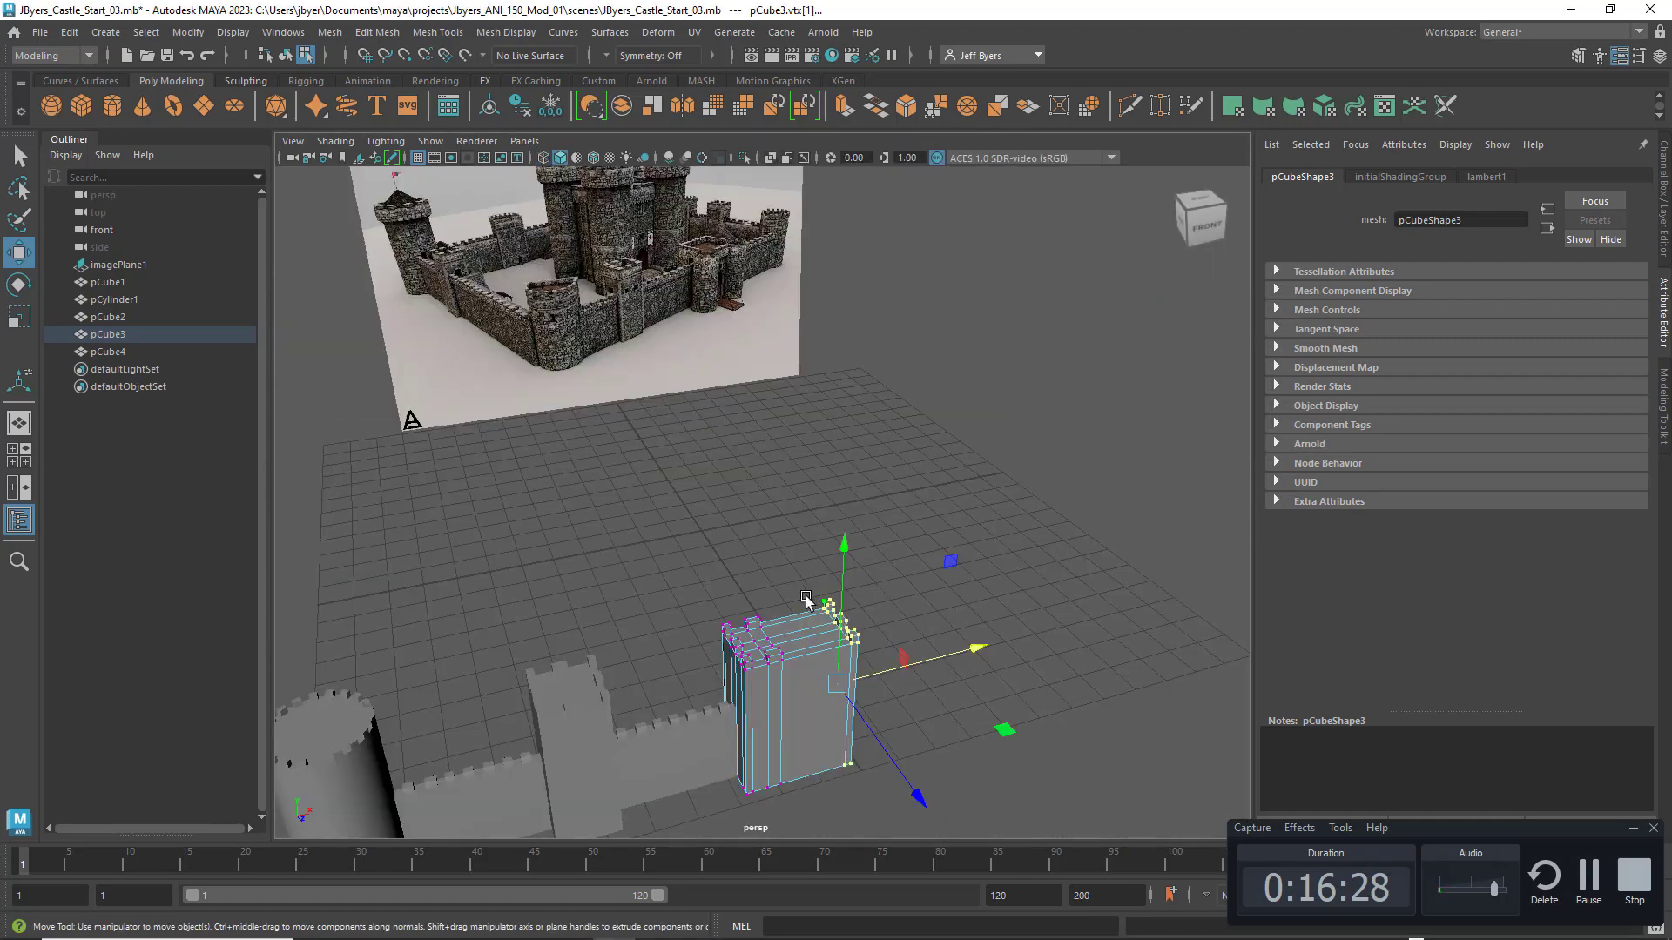
{"action": "key", "text": "space"}
{"action": "left_click_drag", "start_coordinate": [802, 672], "coordinate": [977, 511], "text": "alt"}
{"action": "key", "text": "space"}
{"action": "key", "text": "space"}
{"action": "key", "text": "space"}
{"action": "scroll", "coordinate": [942, 550], "scroll_direction": "down", "scroll_amount": 5}
{"action": "middle_click_drag", "start_coordinate": [941, 552], "coordinate": [967, 554], "text": "alt"}
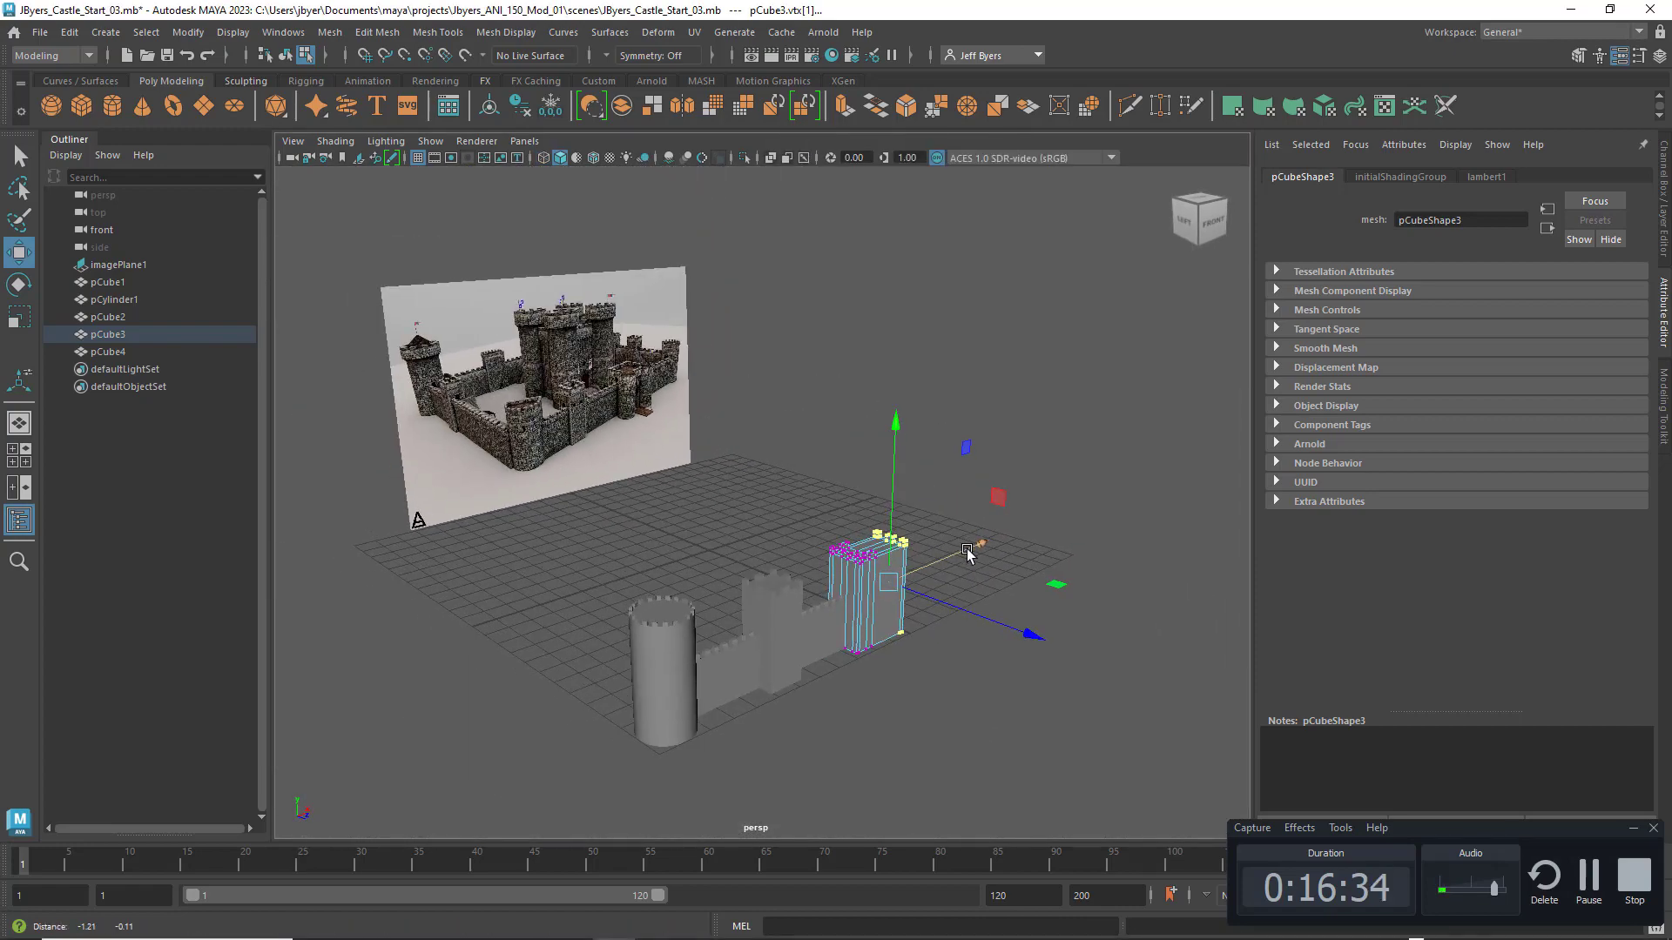
{"action": "left_click", "coordinate": [982, 608]}
{"action": "scroll", "coordinate": [982, 607], "scroll_direction": "up", "scroll_amount": 6}
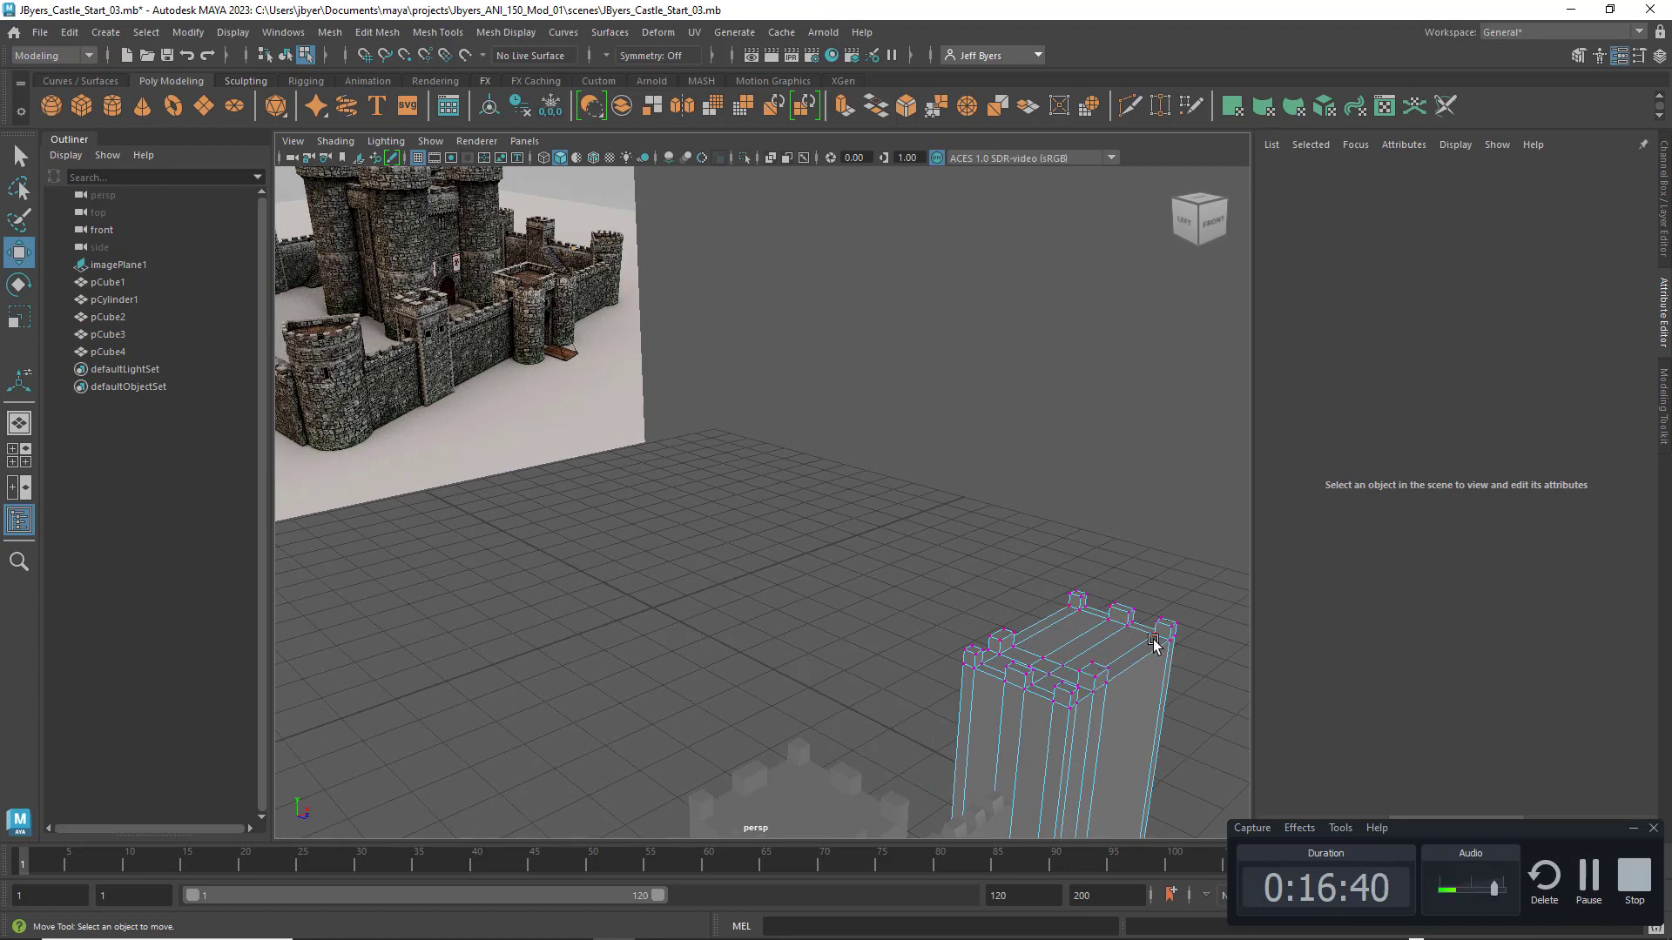
Step: Insert four edge loops across the stretched section of the lengthened tower, spaced to match its battlement divisions
{"action": "key", "text": "space"}
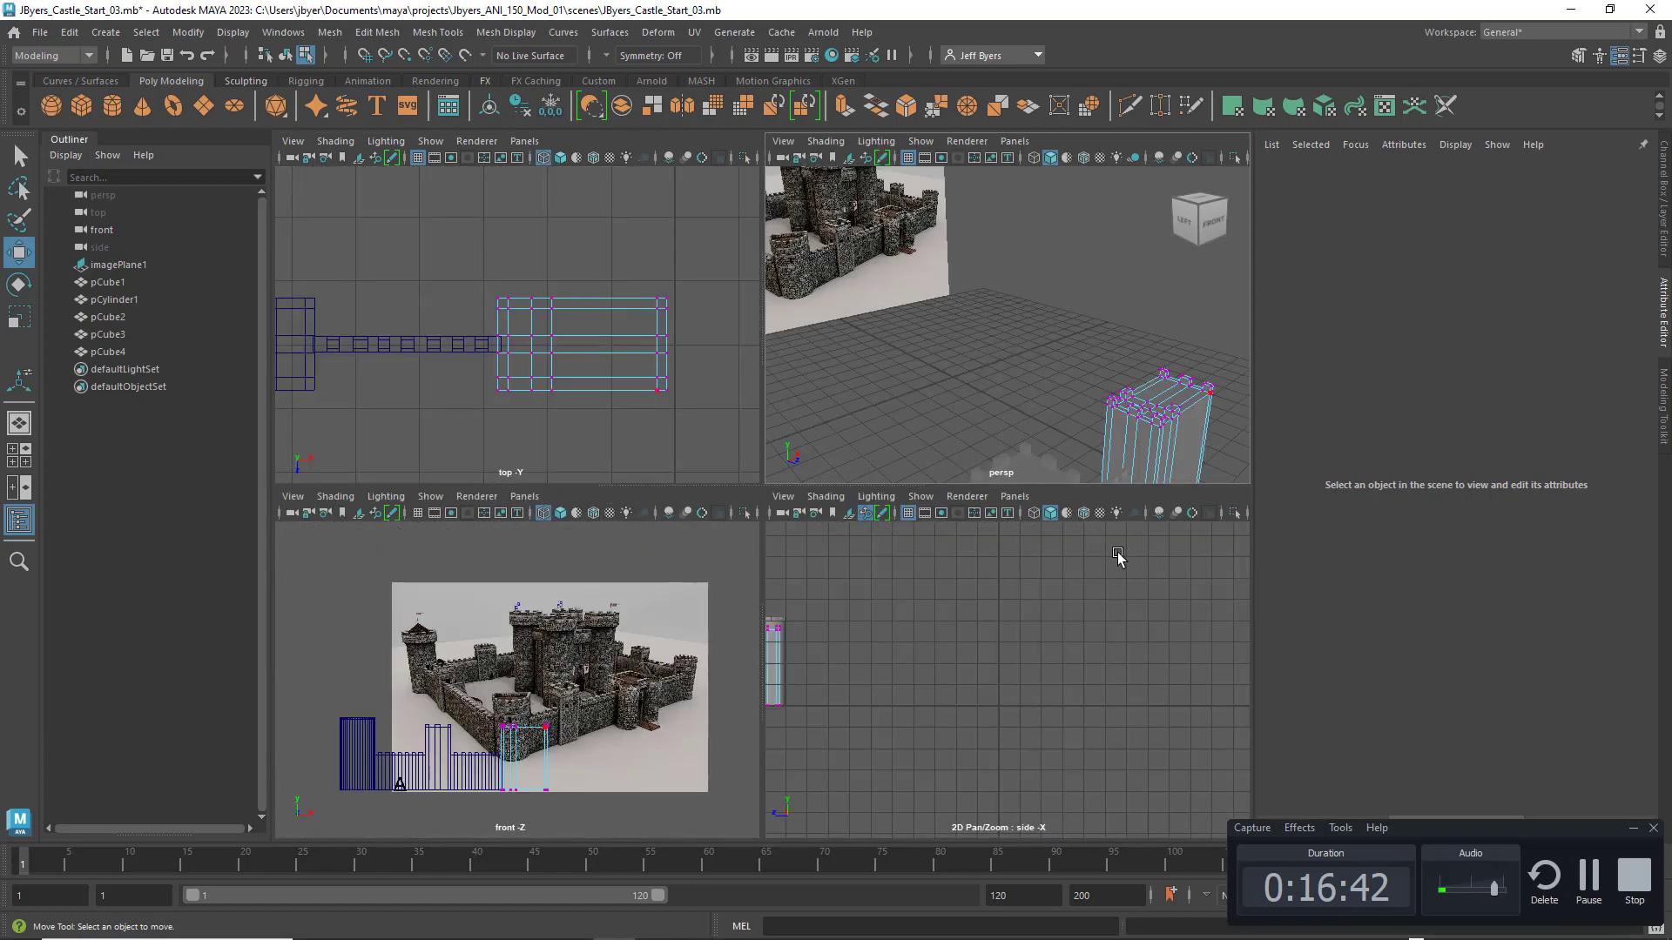
{"action": "key", "text": "space"}
{"action": "middle_click_drag", "start_coordinate": [921, 560], "coordinate": [884, 608], "text": "alt"}
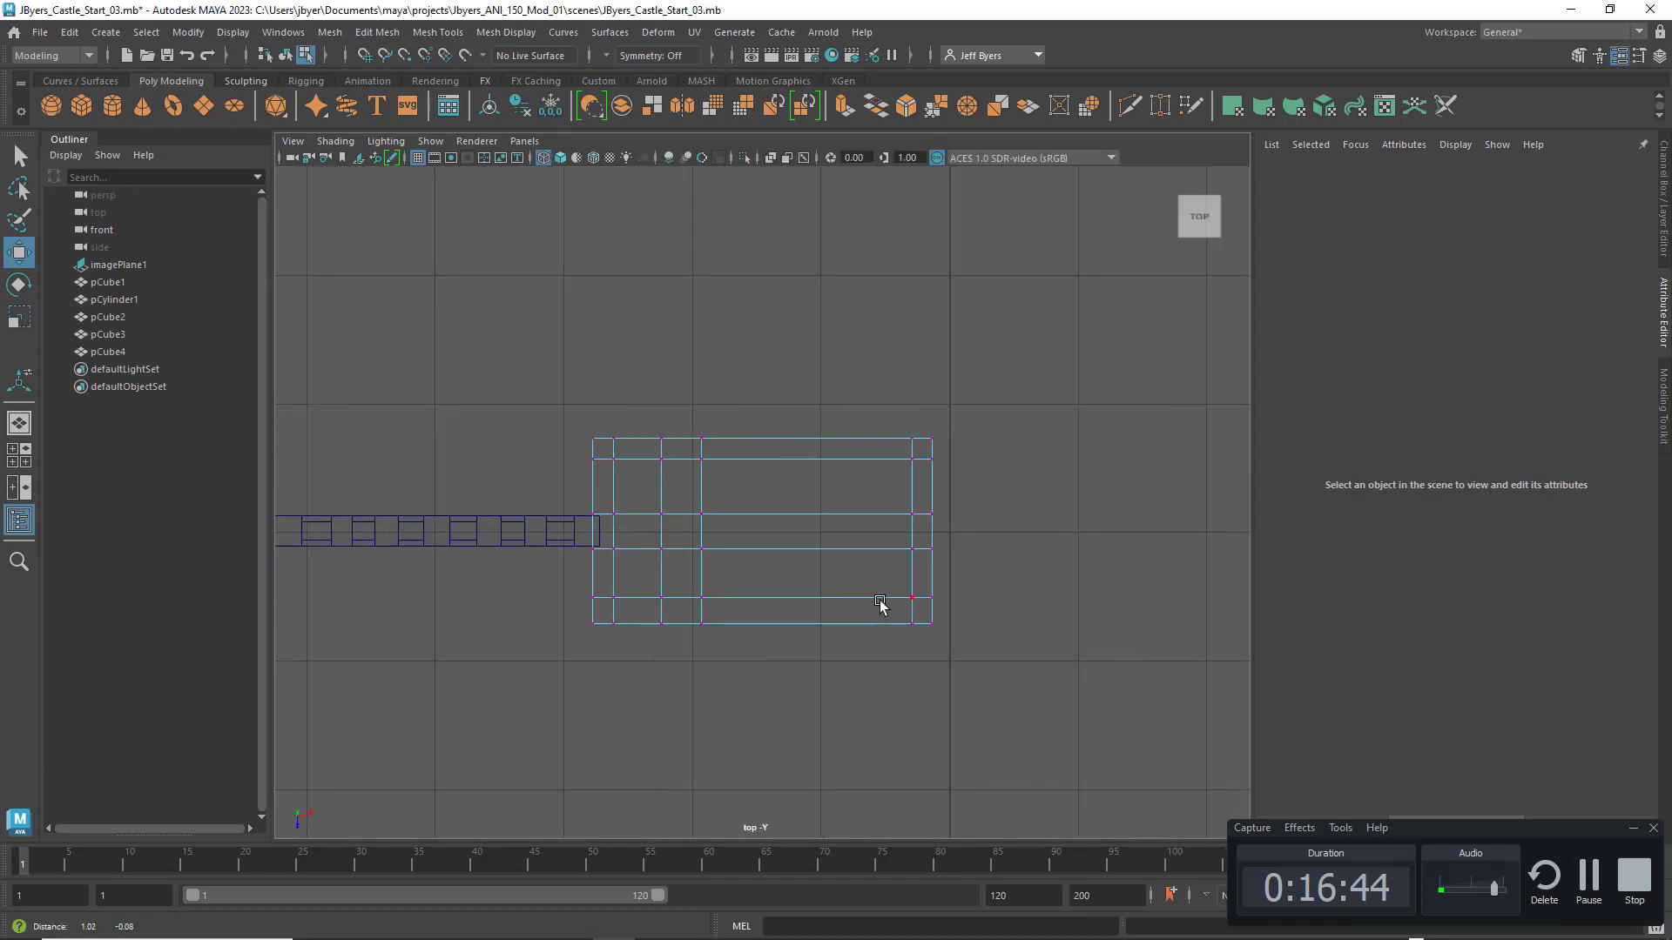
{"action": "right_click", "coordinate": [858, 448]}
{"action": "left_click", "coordinate": [825, 554]}
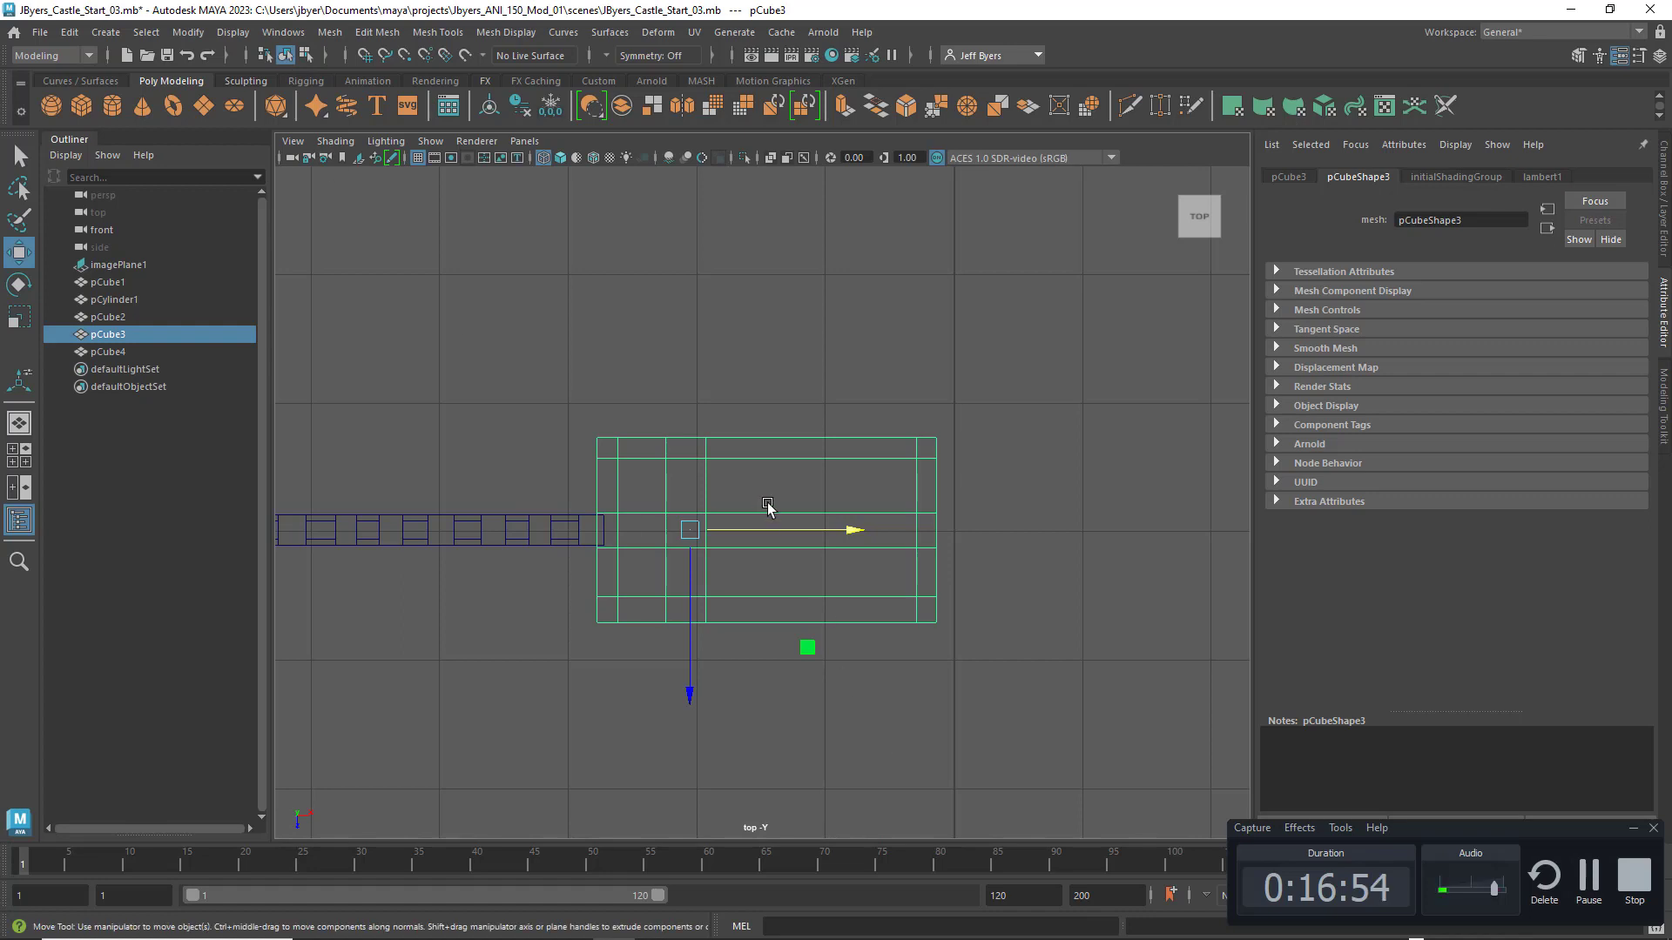
{"action": "right_click", "coordinate": [767, 450], "text": "shift"}
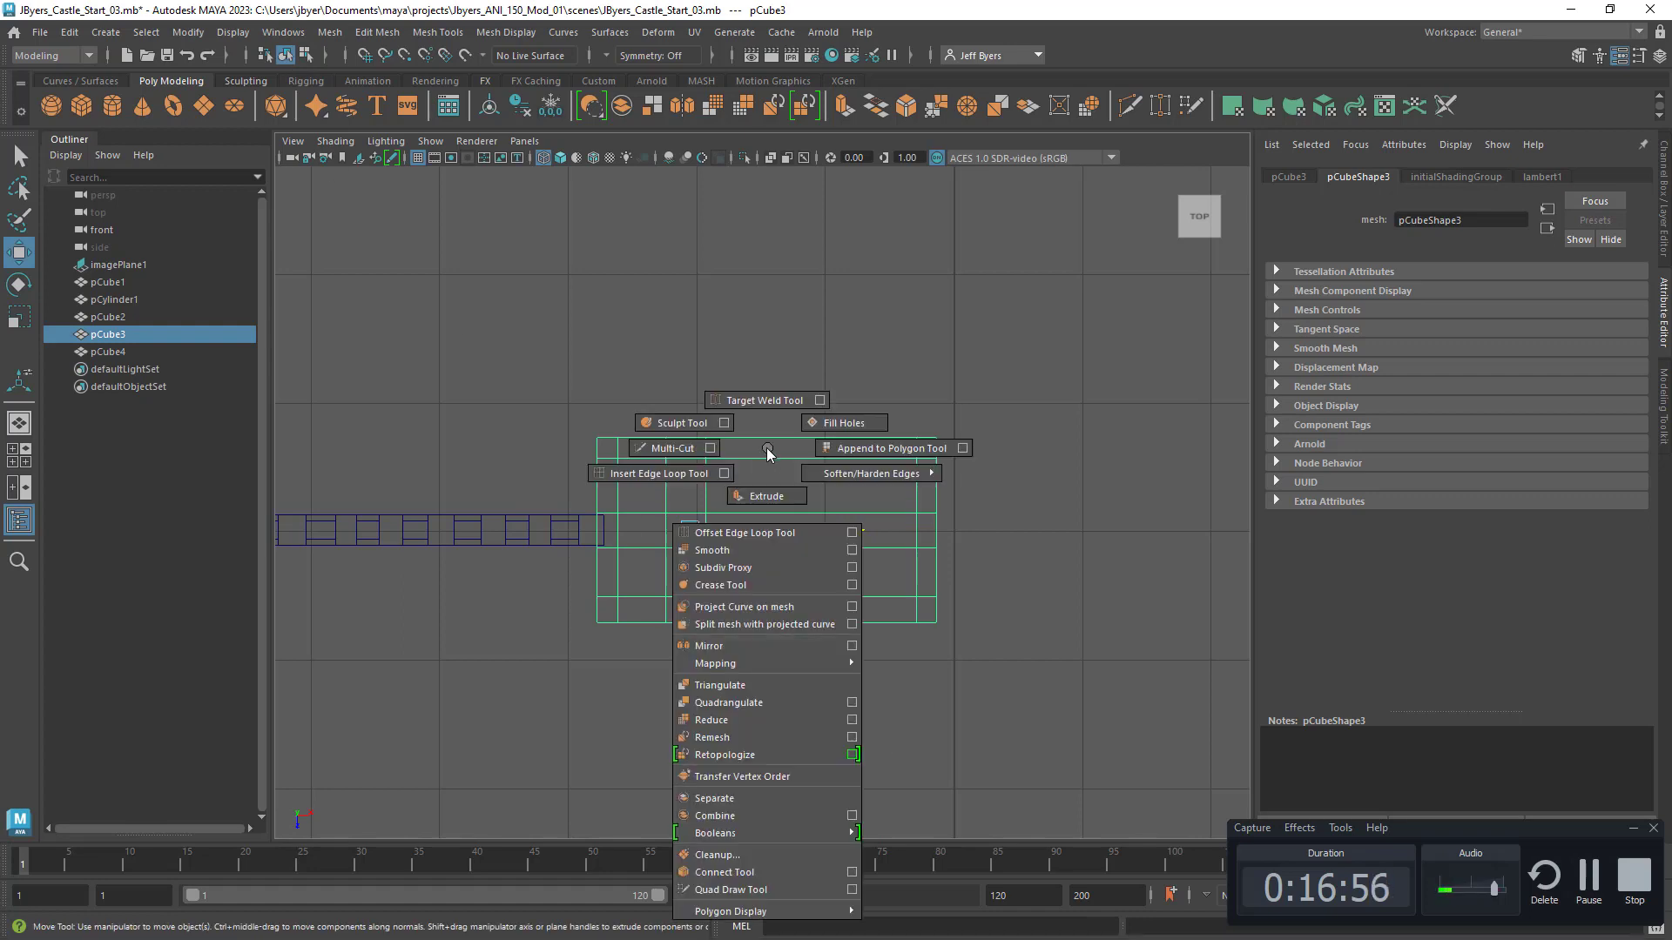
{"action": "left_click", "coordinate": [659, 473]}
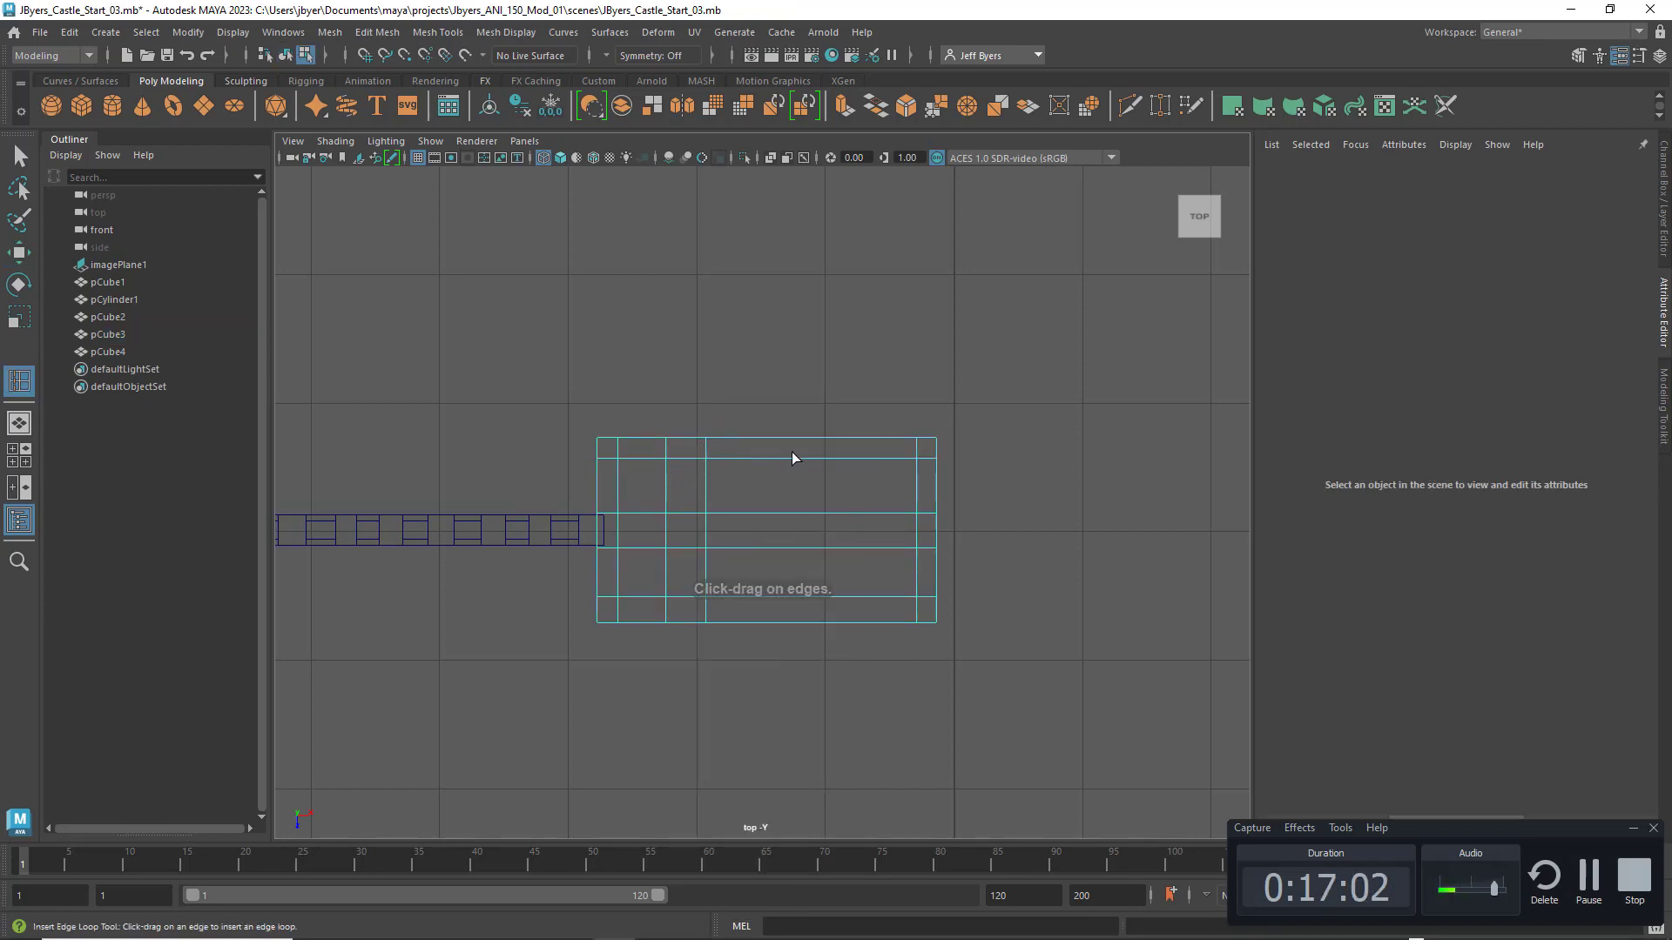
{"action": "left_click", "coordinate": [863, 457]}
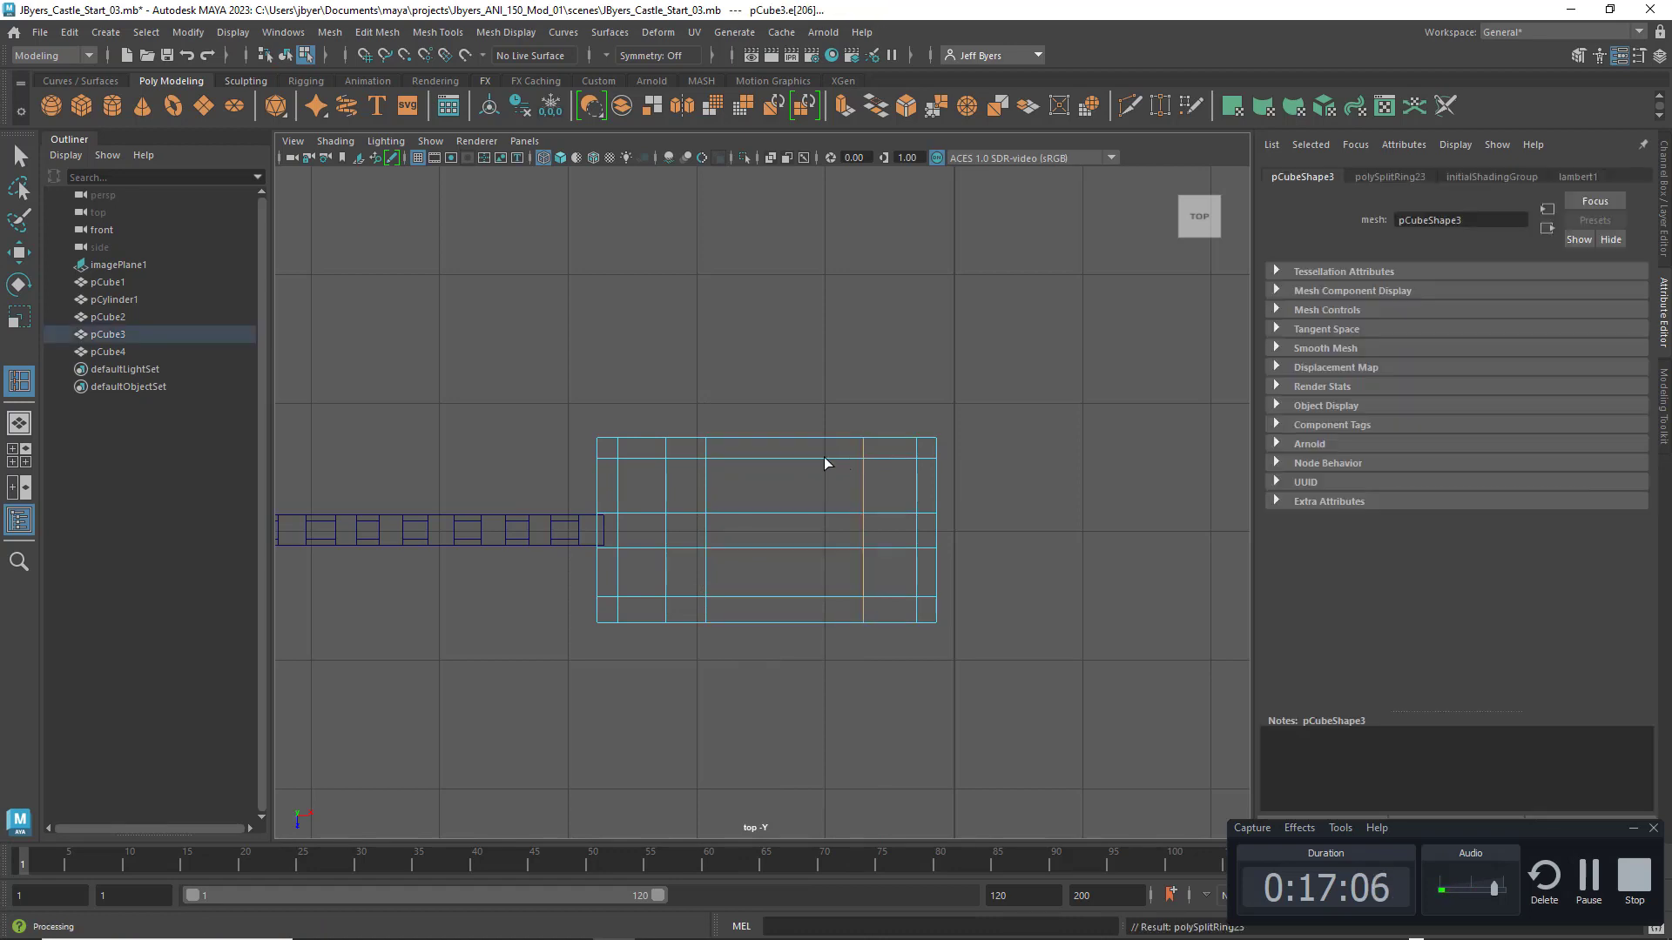
{"action": "left_click", "coordinate": [823, 457]}
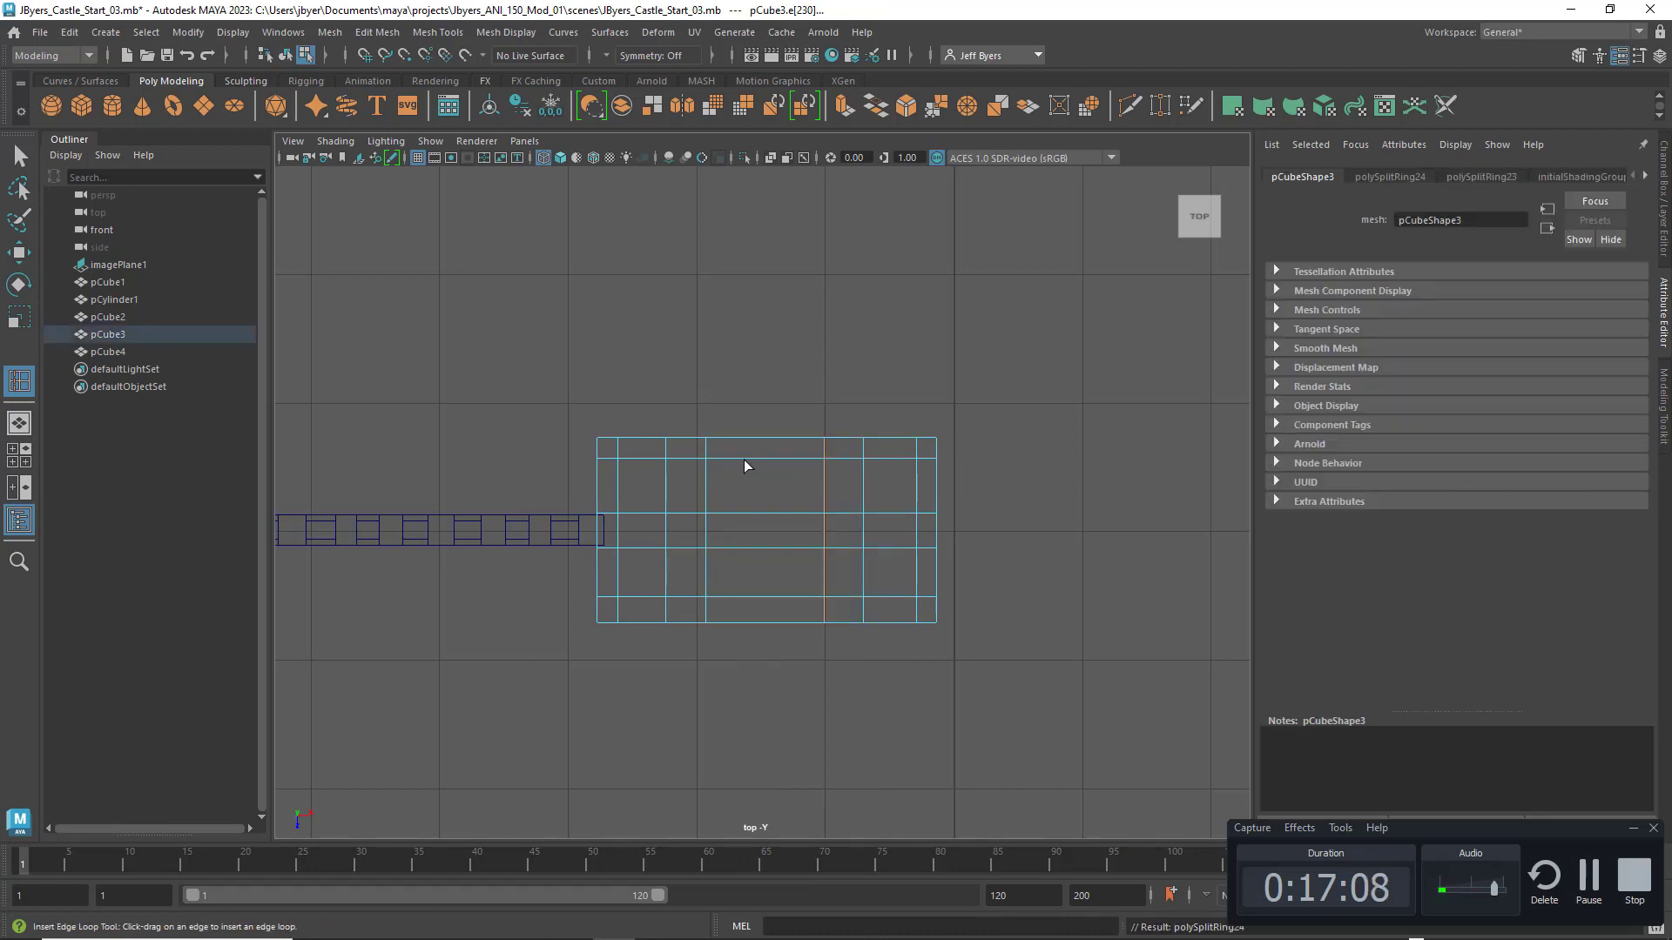
{"action": "left_click", "coordinate": [744, 459]}
{"action": "left_click_drag", "start_coordinate": [781, 456], "coordinate": [781, 462]}
Step: Inspect the new edge loops in the perspective view, leave the Insert Edge Loop tool and select the lengthened tower
{"action": "key", "text": "space"}
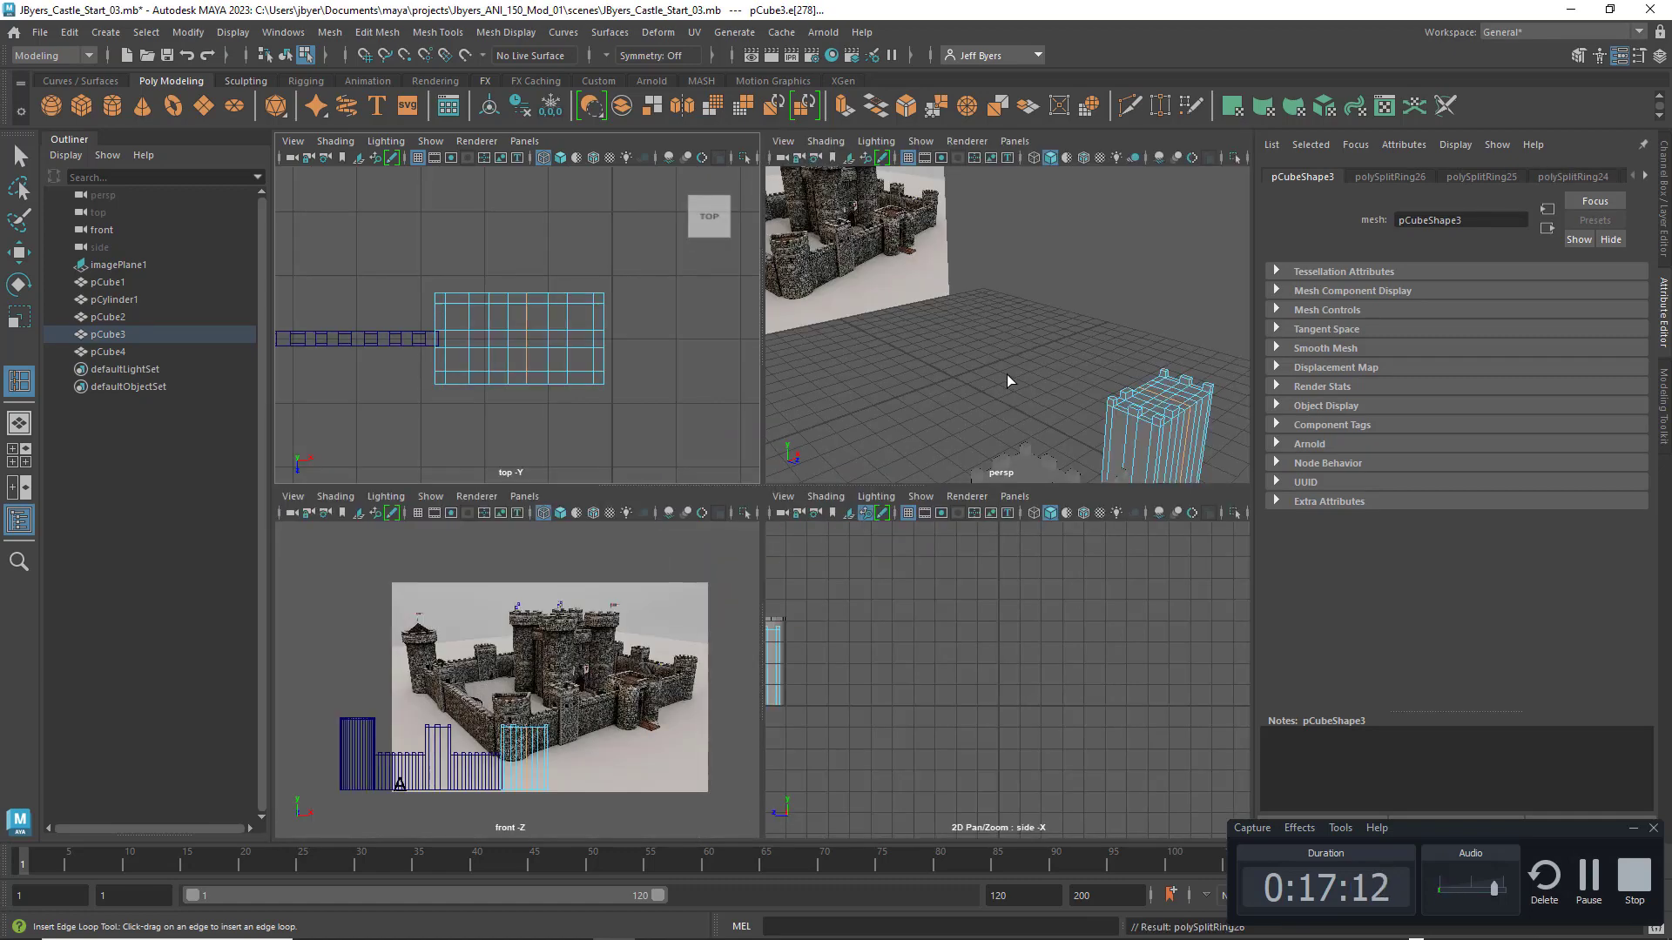
{"action": "key", "text": "space"}
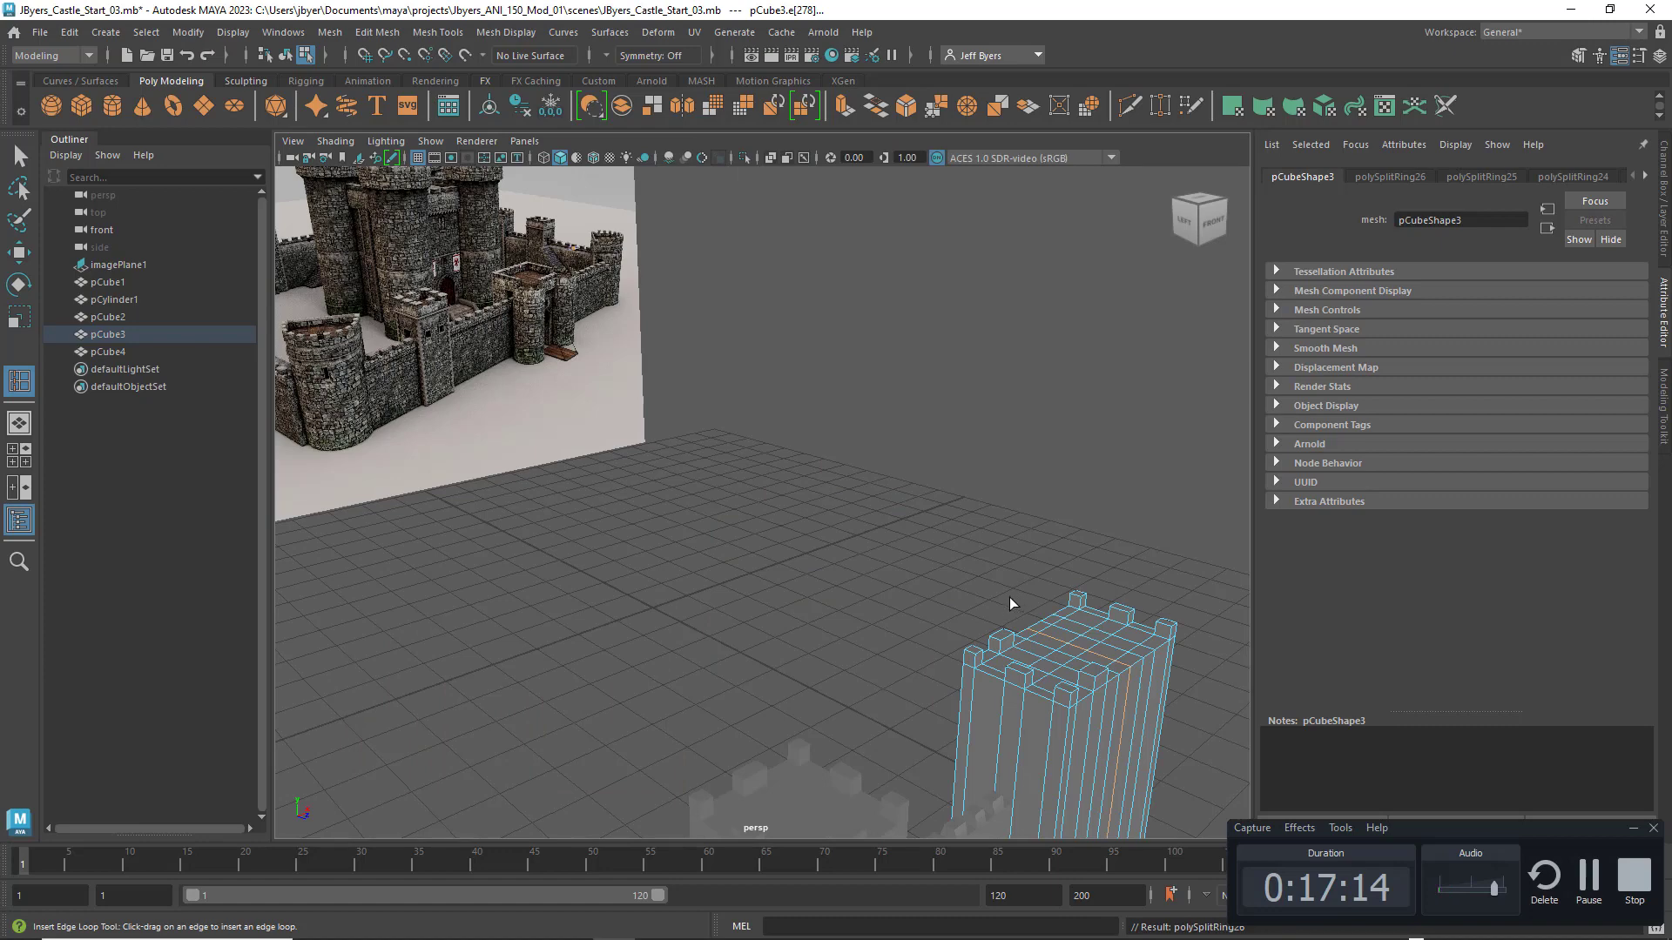
{"action": "left_click_drag", "start_coordinate": [1010, 597], "coordinate": [963, 597], "text": "alt"}
{"action": "middle_click_drag", "start_coordinate": [958, 555], "coordinate": [932, 504], "text": "alt"}
{"action": "left_click_drag", "start_coordinate": [932, 504], "coordinate": [899, 531], "text": "alt"}
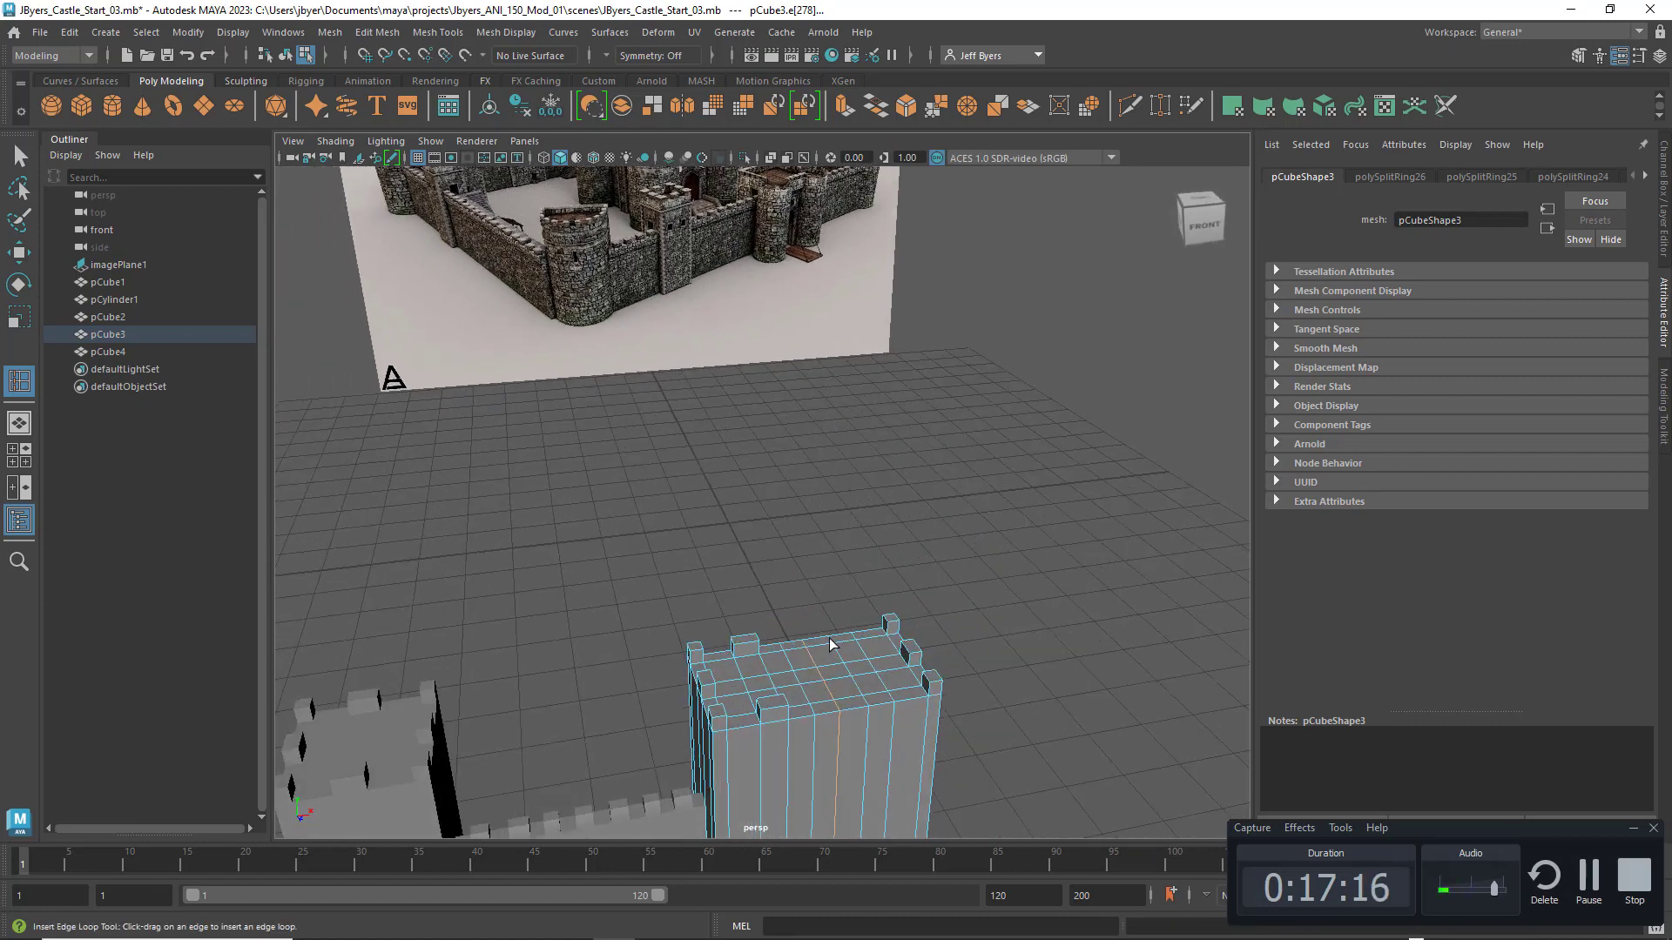
{"action": "key", "text": "q"}
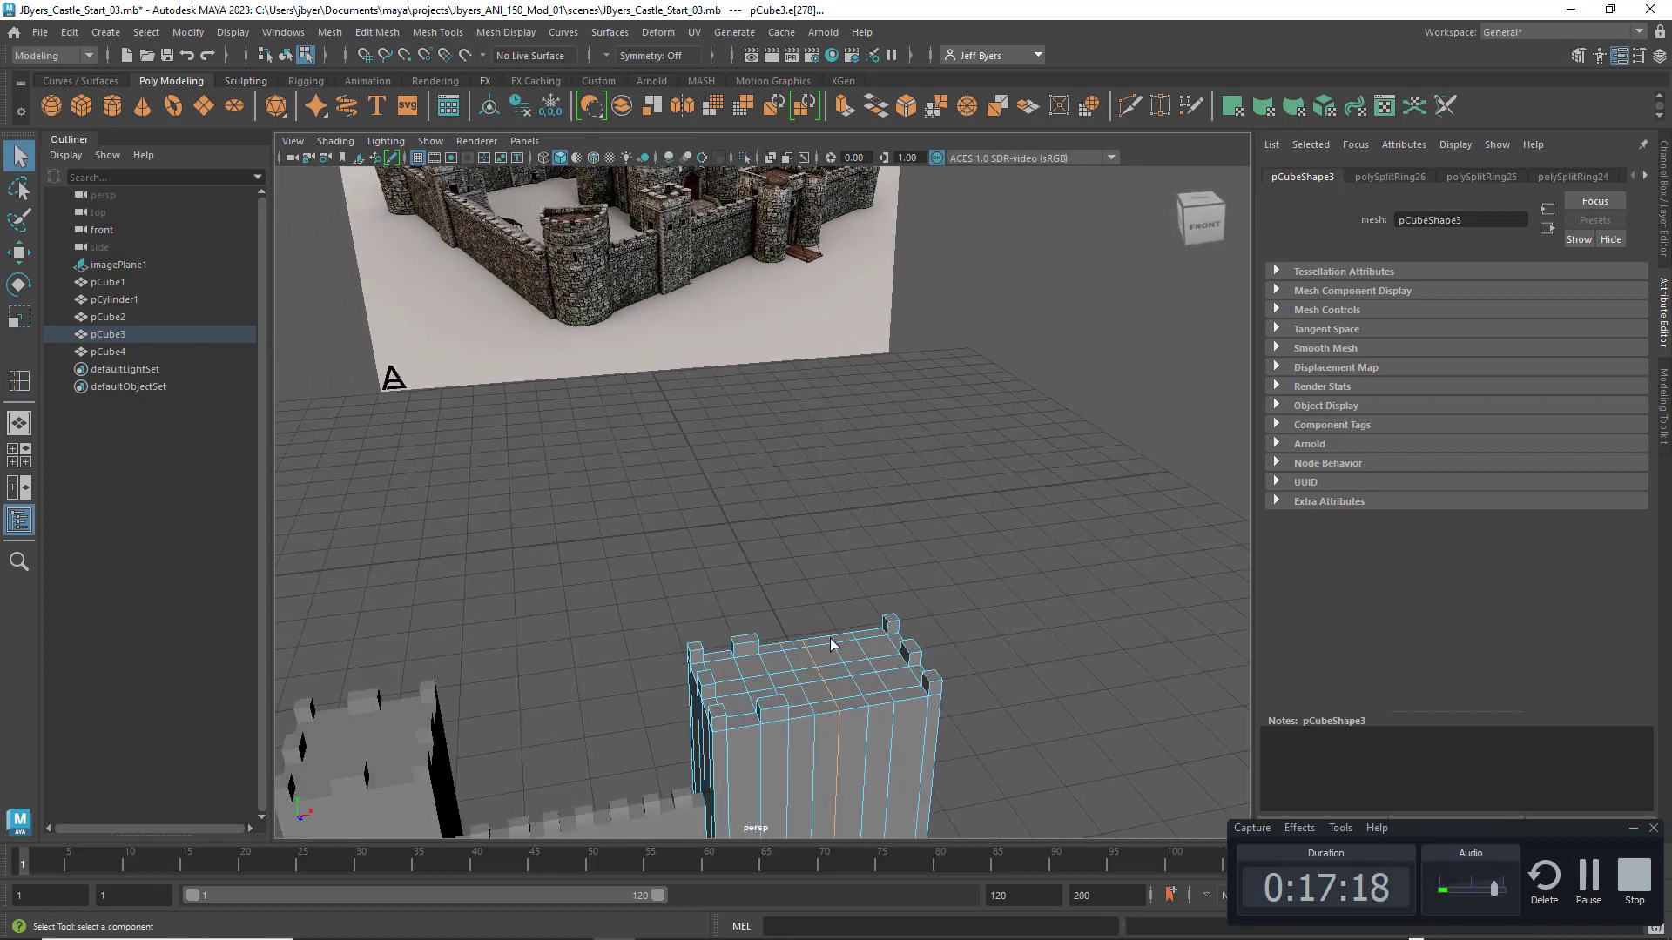
{"action": "right_click", "coordinate": [829, 639]}
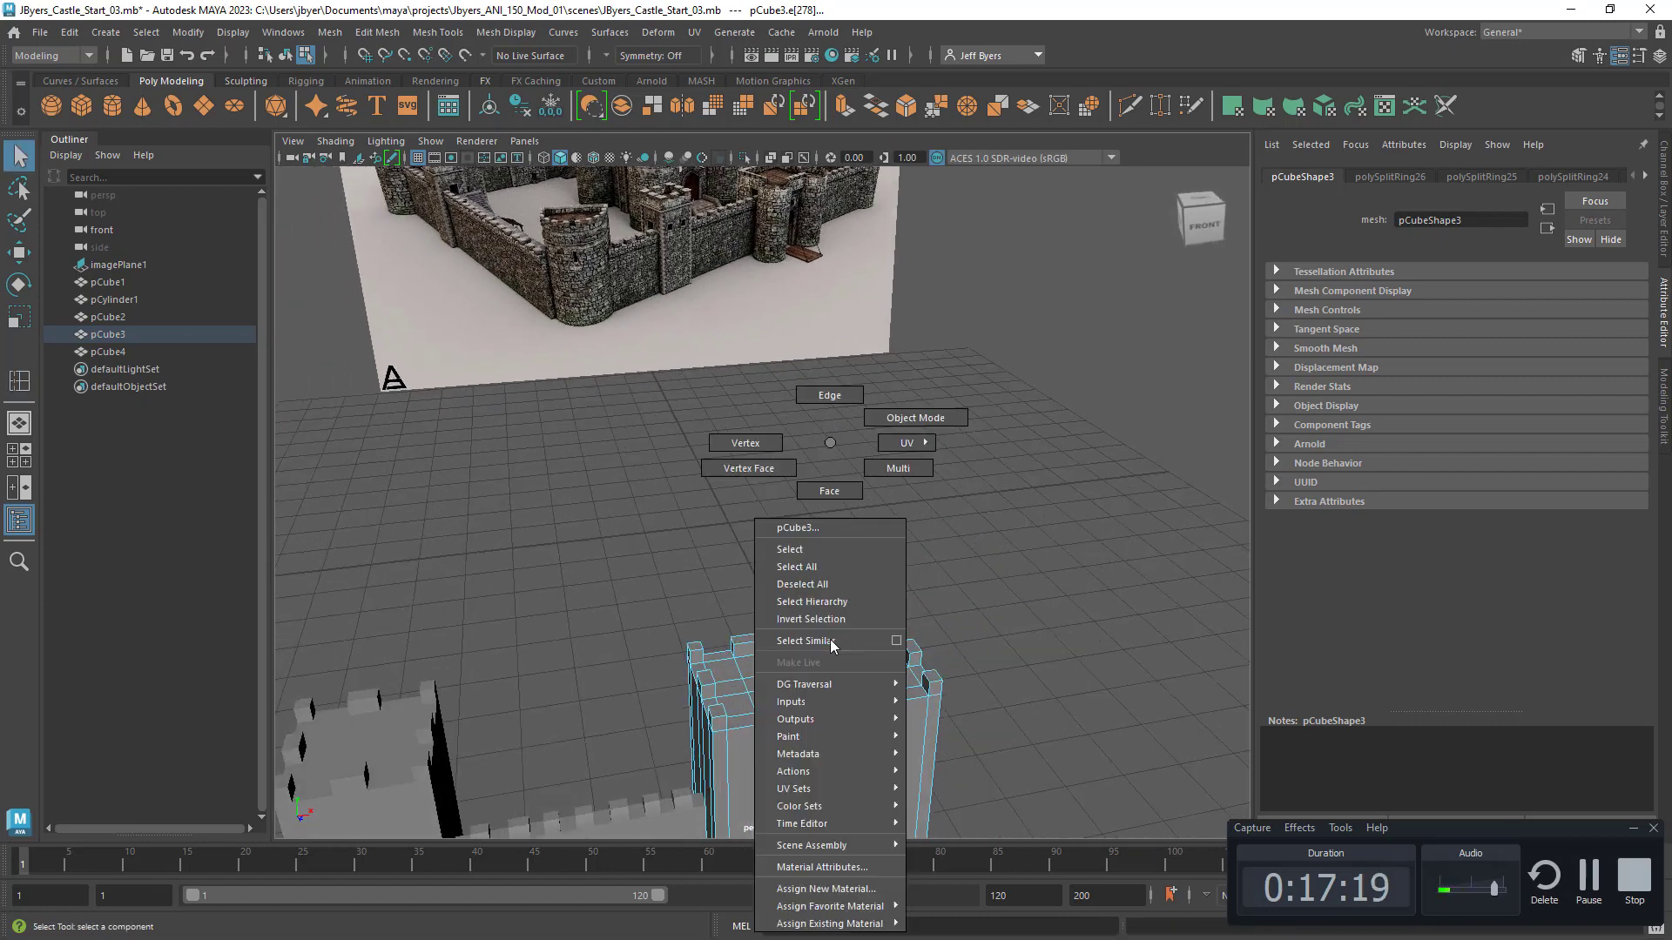
{"action": "left_click", "coordinate": [813, 548]}
Step: Select four alternate top faces along the two long edges of the lengthened tower, at the gaps between its existing battlements
{"action": "scroll", "coordinate": [864, 645], "scroll_direction": "up", "scroll_amount": 3}
{"action": "middle_click_drag", "start_coordinate": [865, 645], "coordinate": [869, 470], "text": "alt"}
{"action": "right_click", "coordinate": [986, 578]}
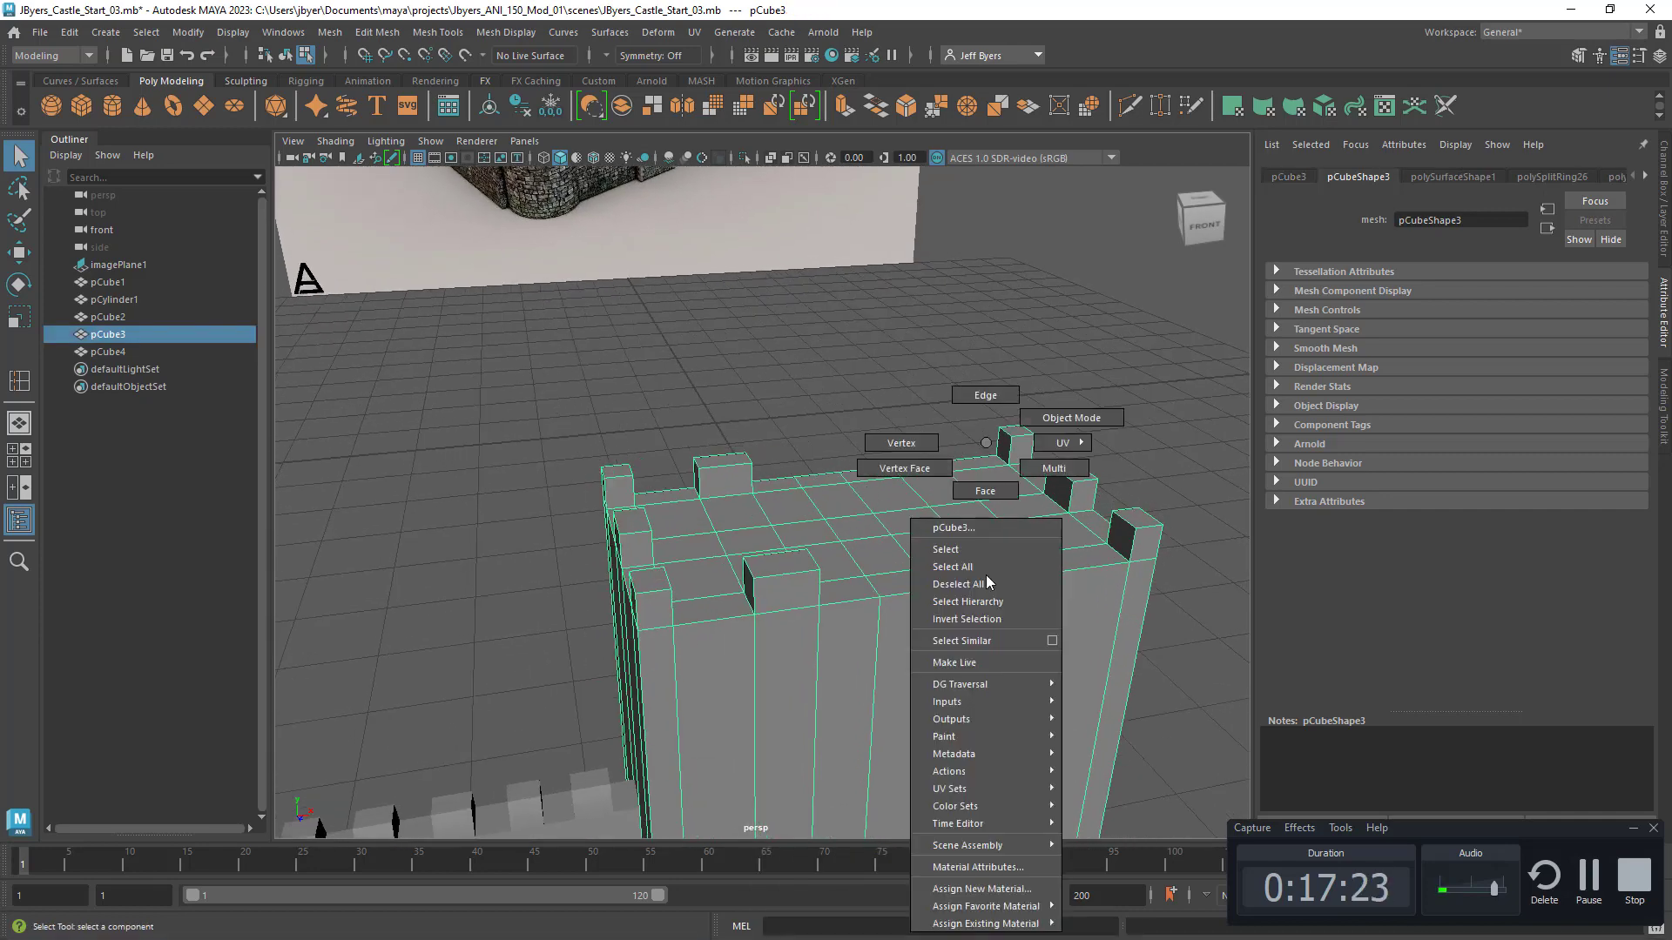
{"action": "left_click", "coordinate": [989, 490]}
{"action": "left_click", "coordinate": [823, 480]}
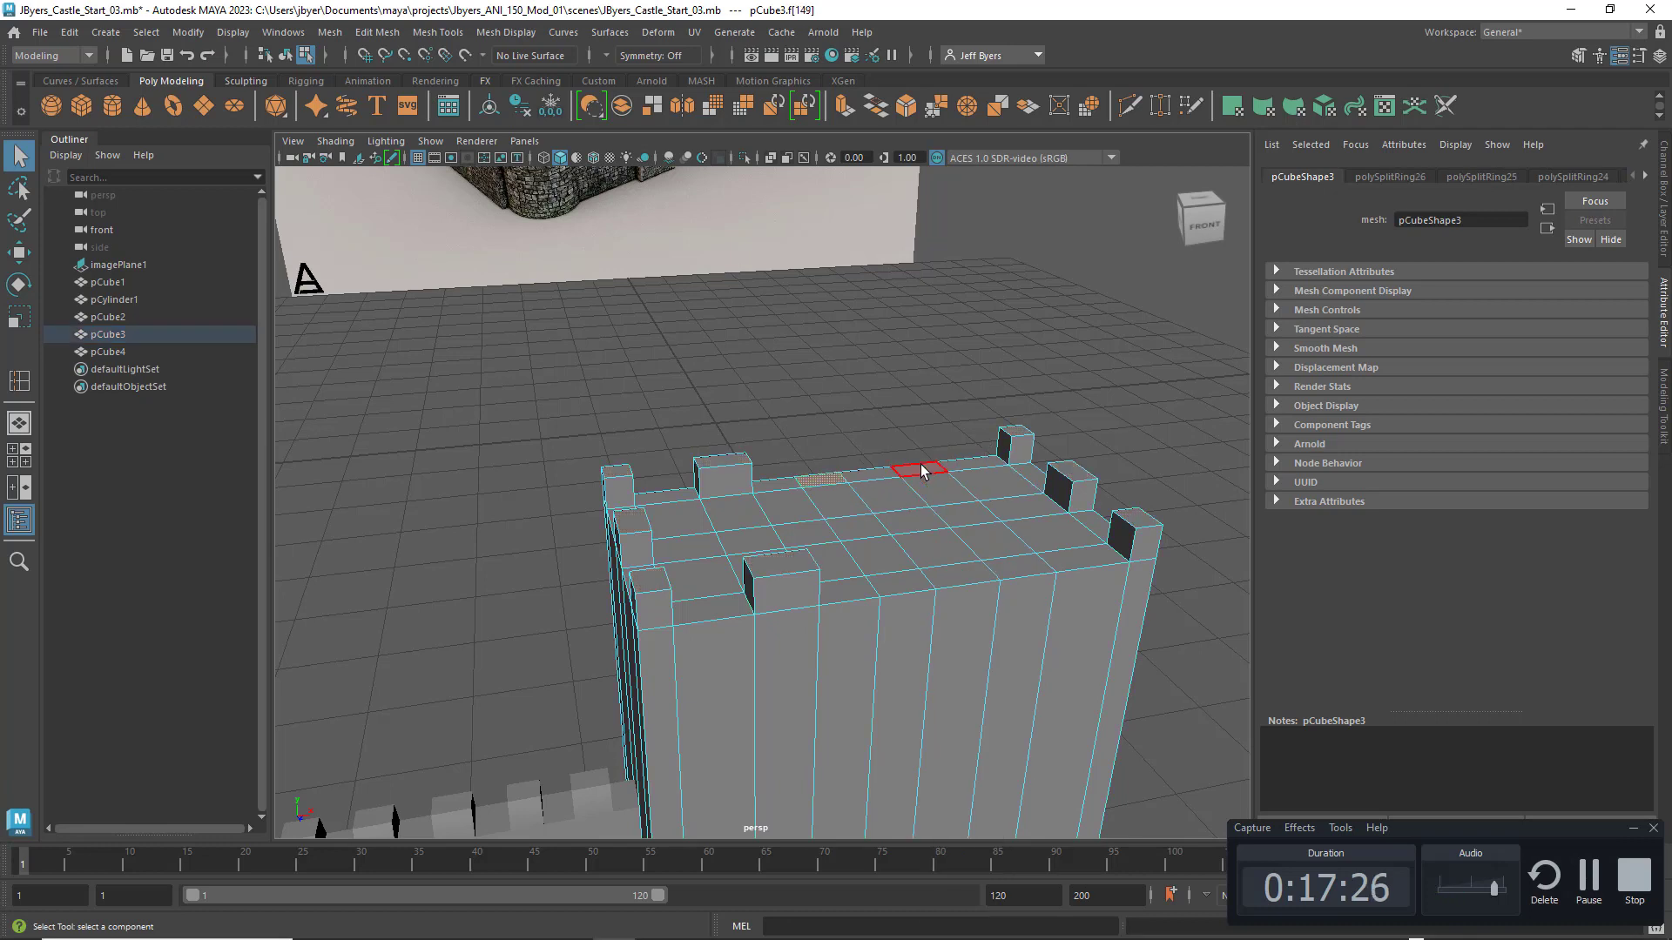
{"action": "left_click", "coordinate": [922, 471], "text": "shift"}
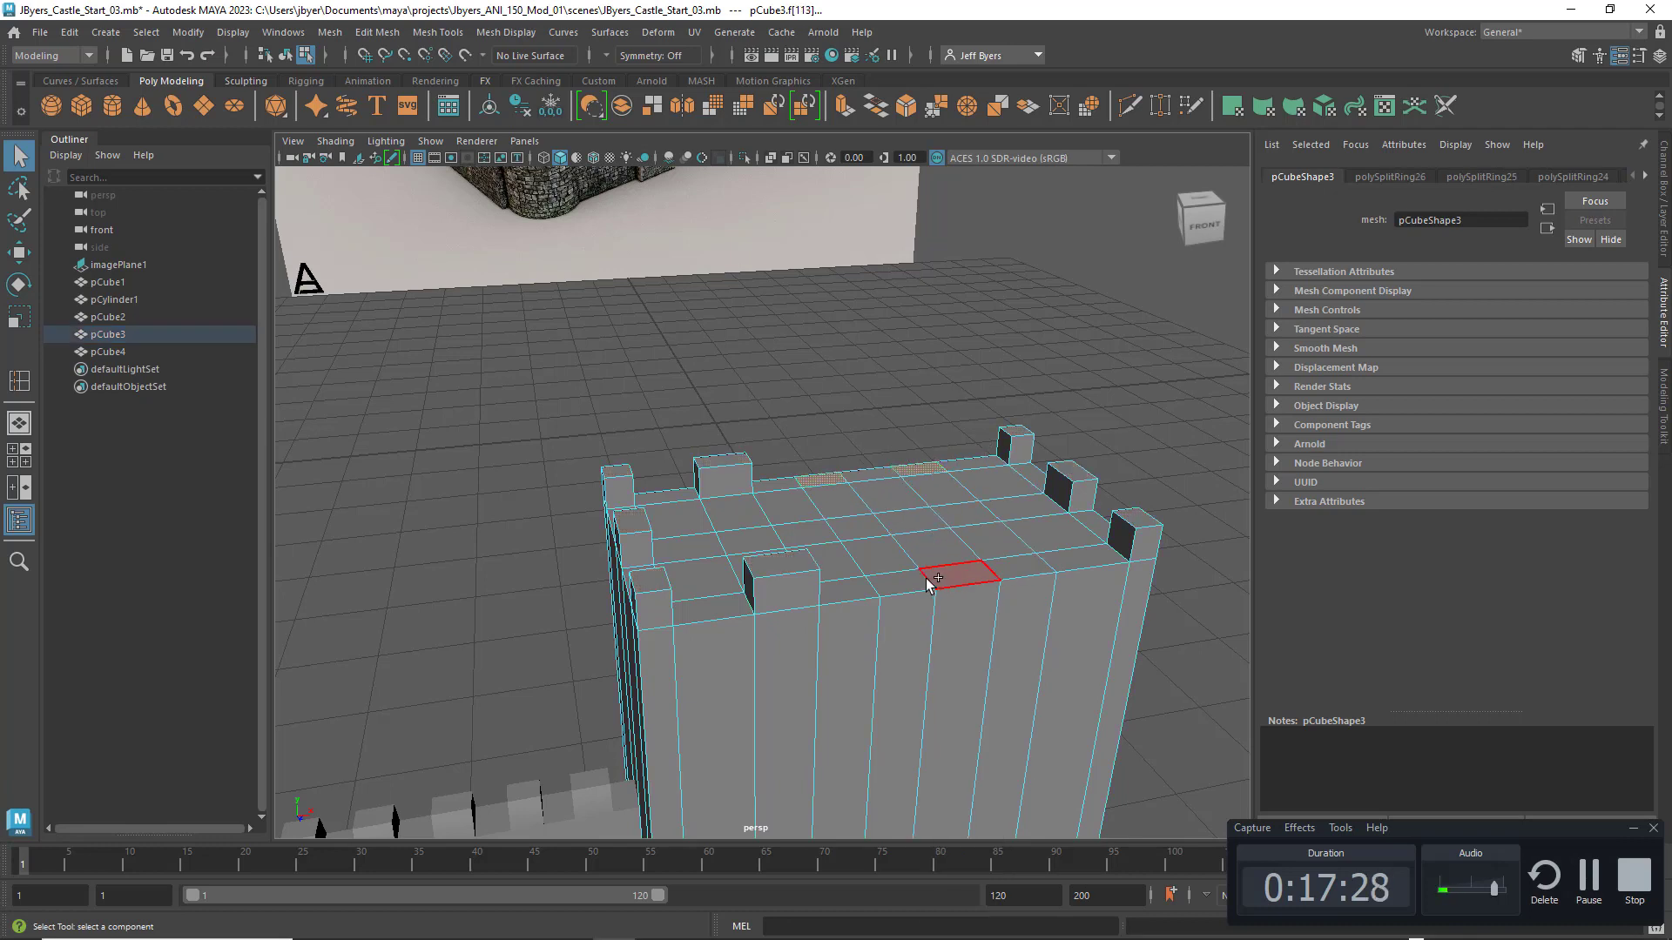
{"action": "left_click", "coordinate": [897, 584], "text": "shift"}
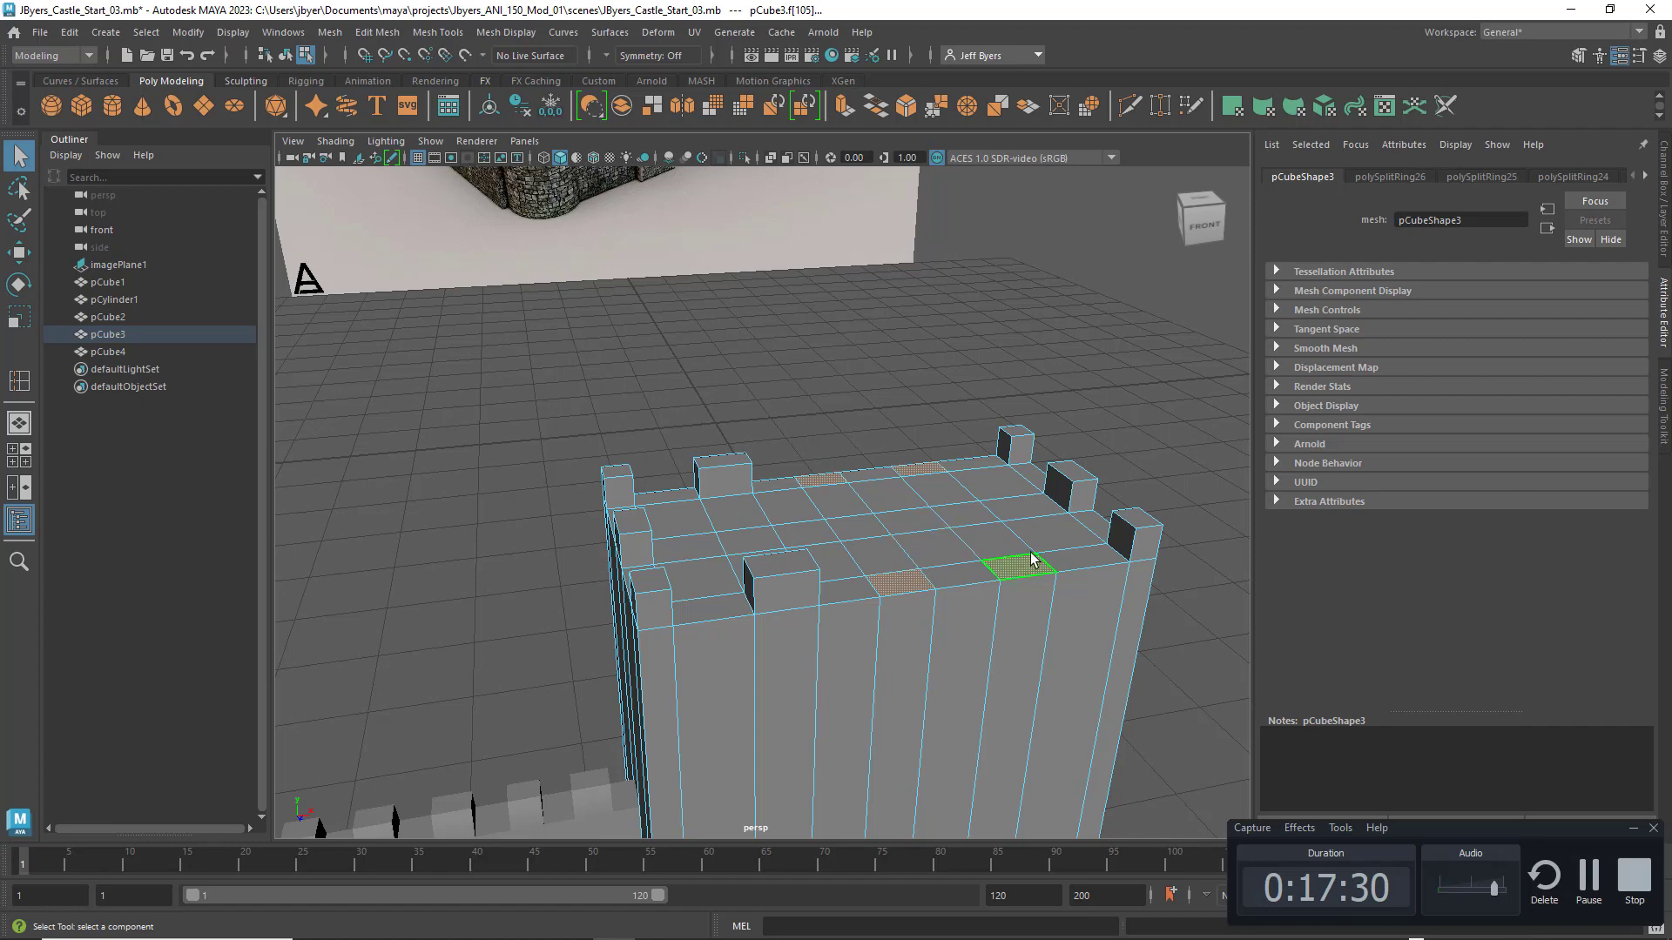
Step: Extrude the four selected faces upward in the front view to a local Z translation of 0.193, matching the existing battlements
{"action": "key", "text": "ctrl+e"}
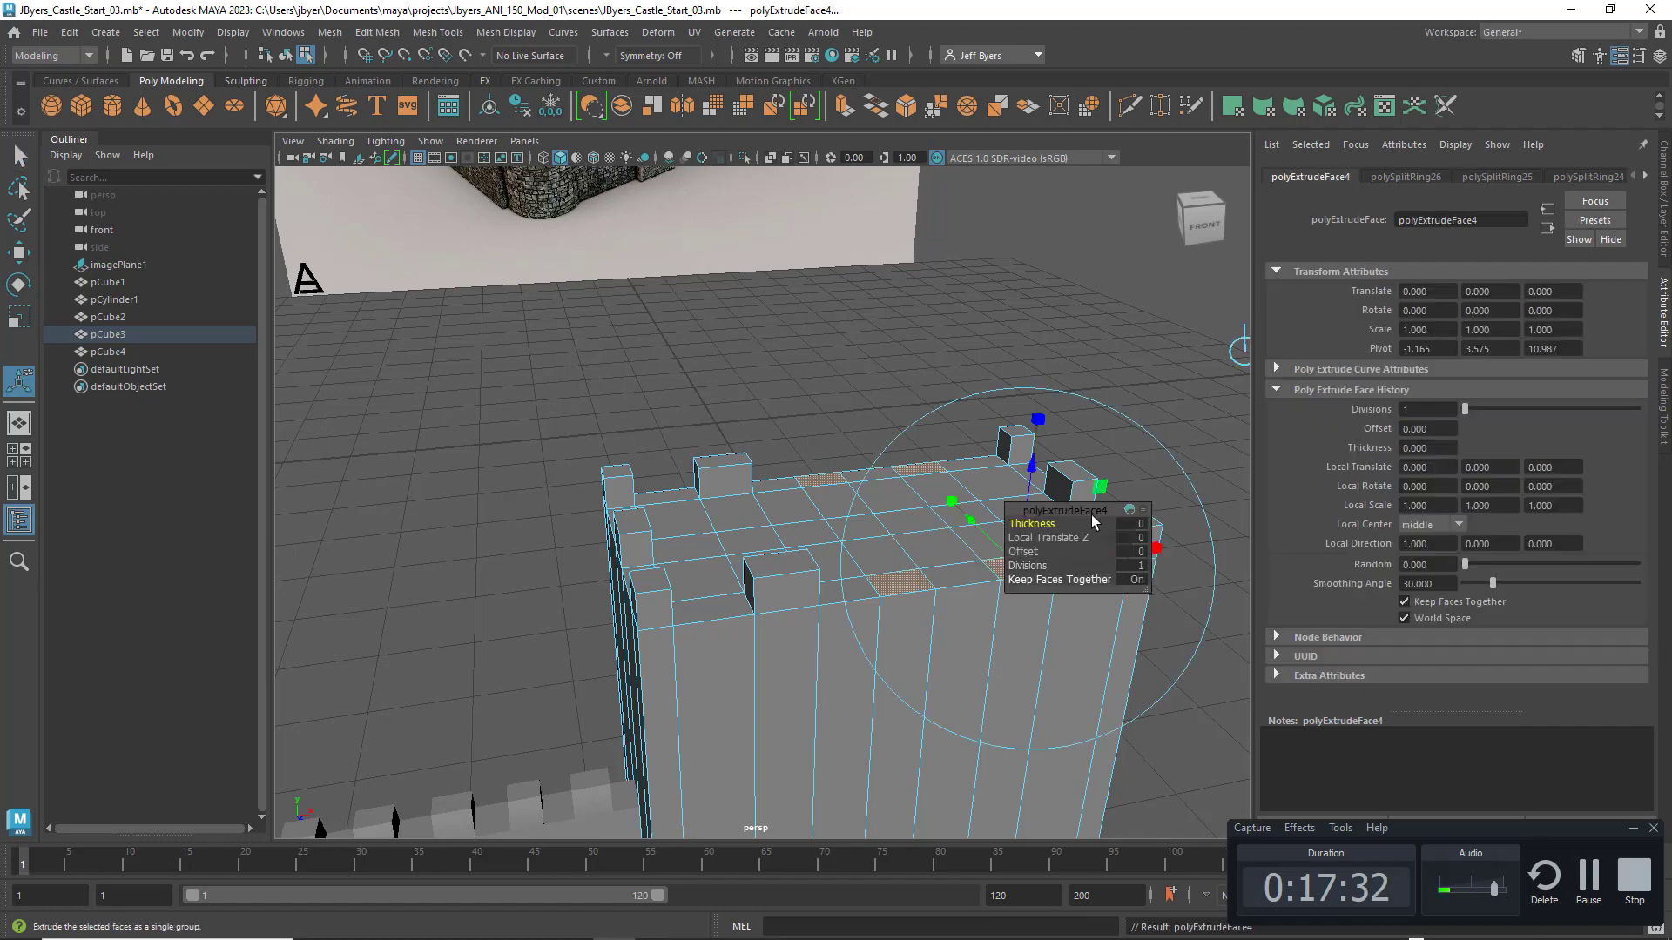
{"action": "left_click_drag", "start_coordinate": [927, 528], "coordinate": [662, 462], "text": "alt"}
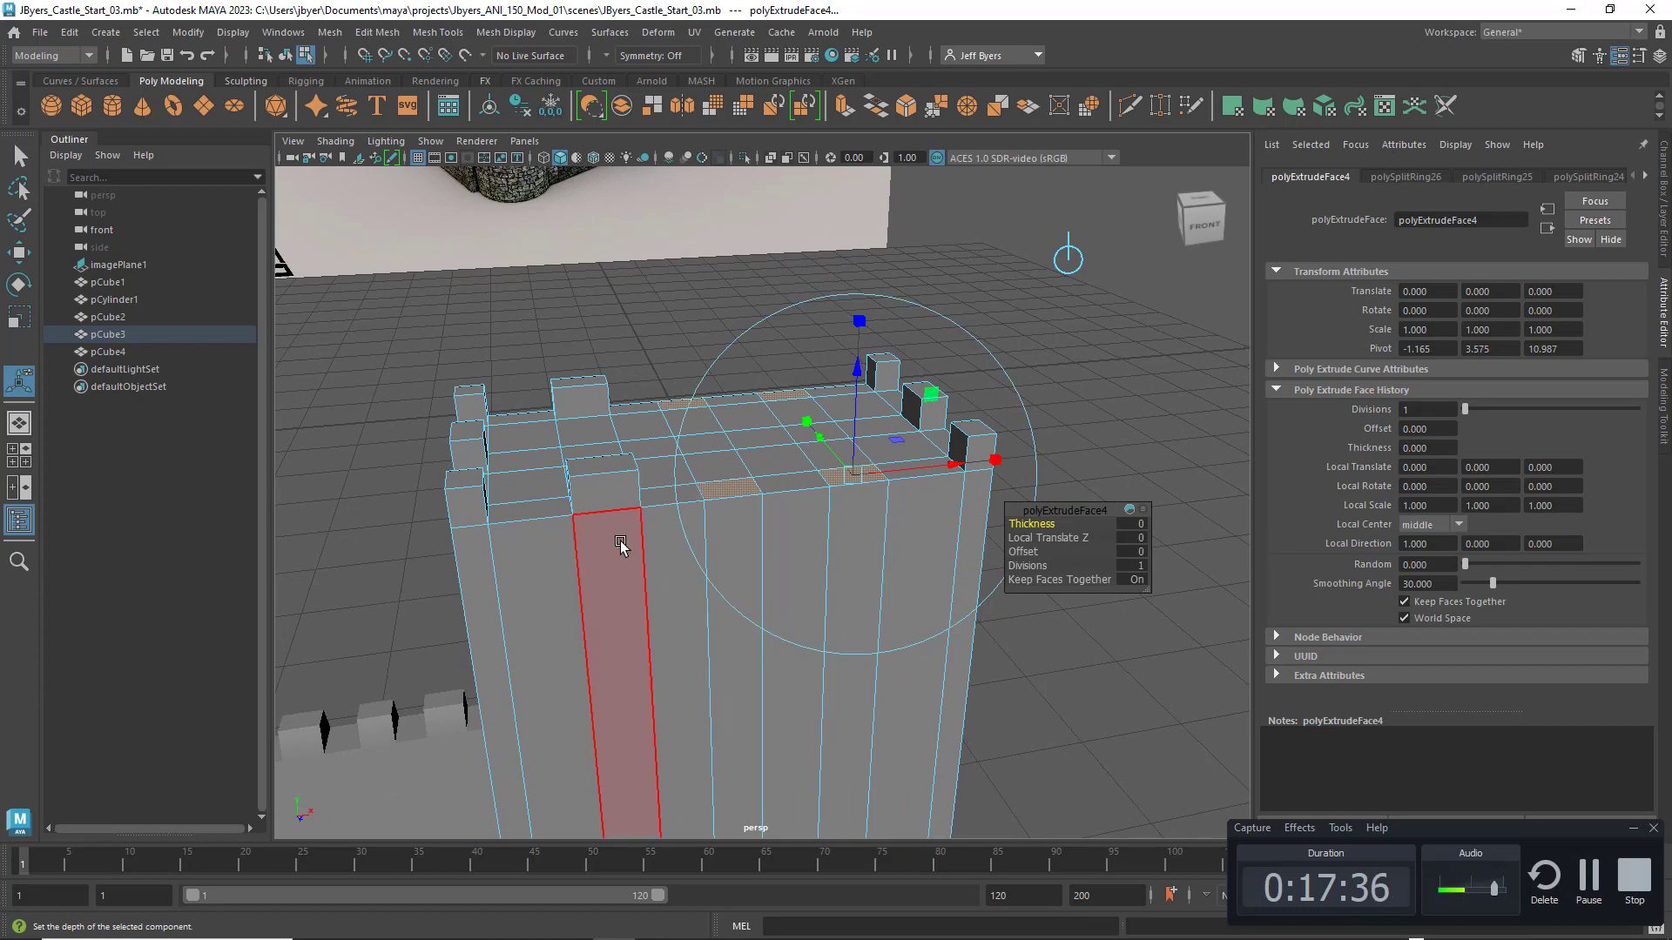
{"action": "key", "text": "space"}
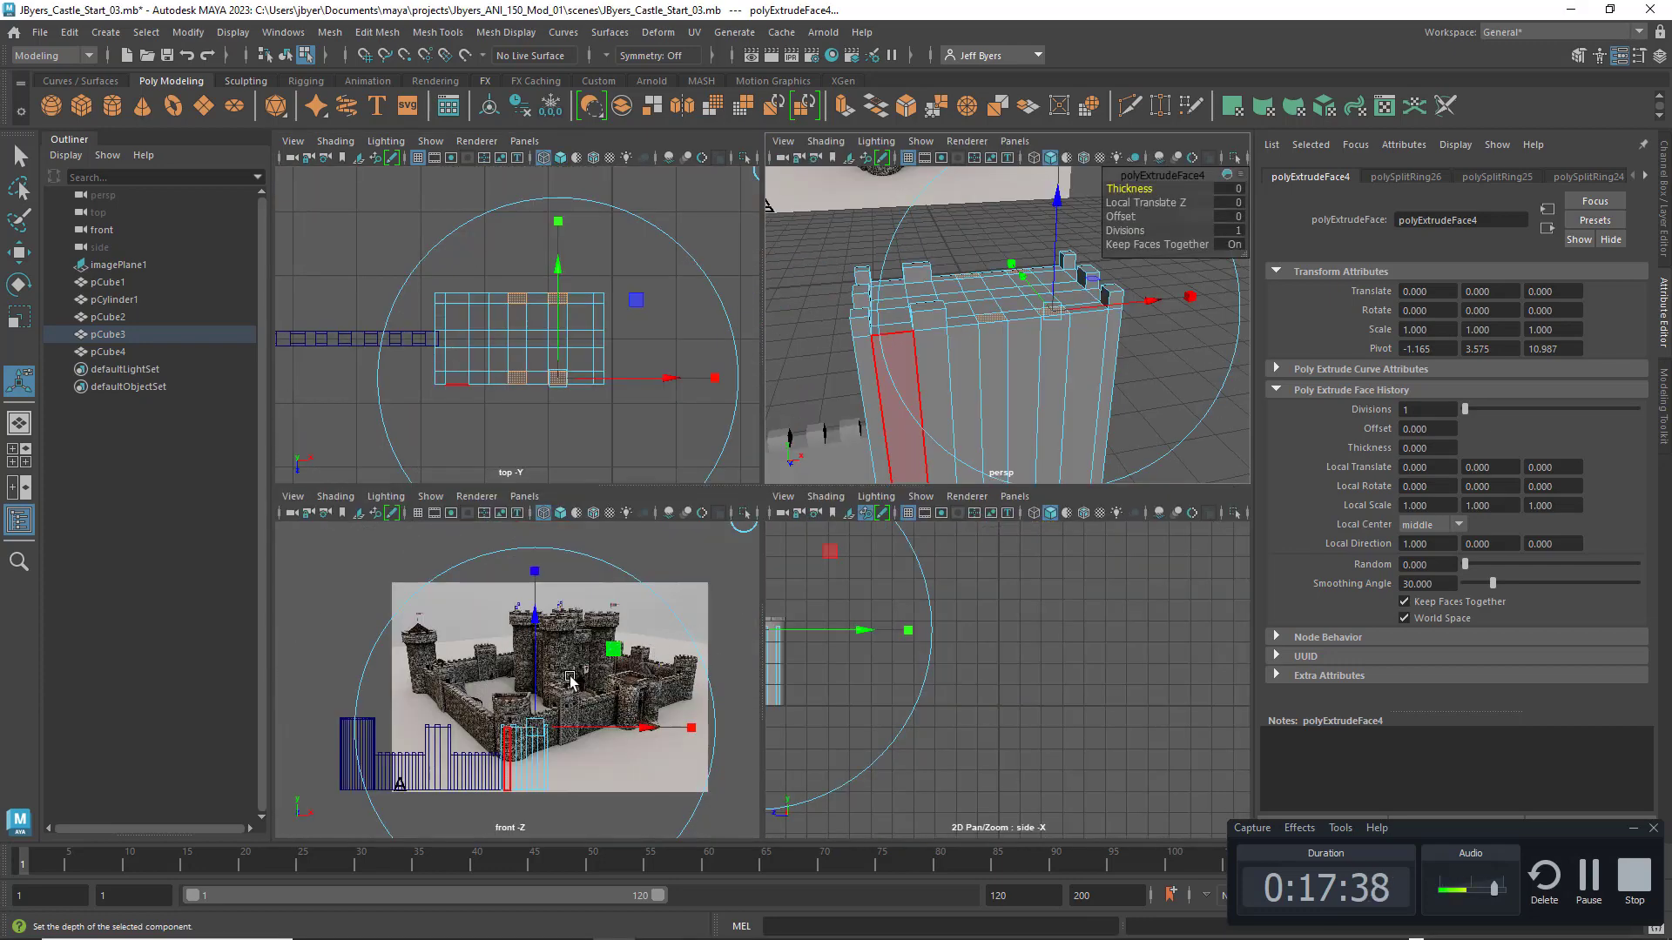
{"action": "key", "text": "space"}
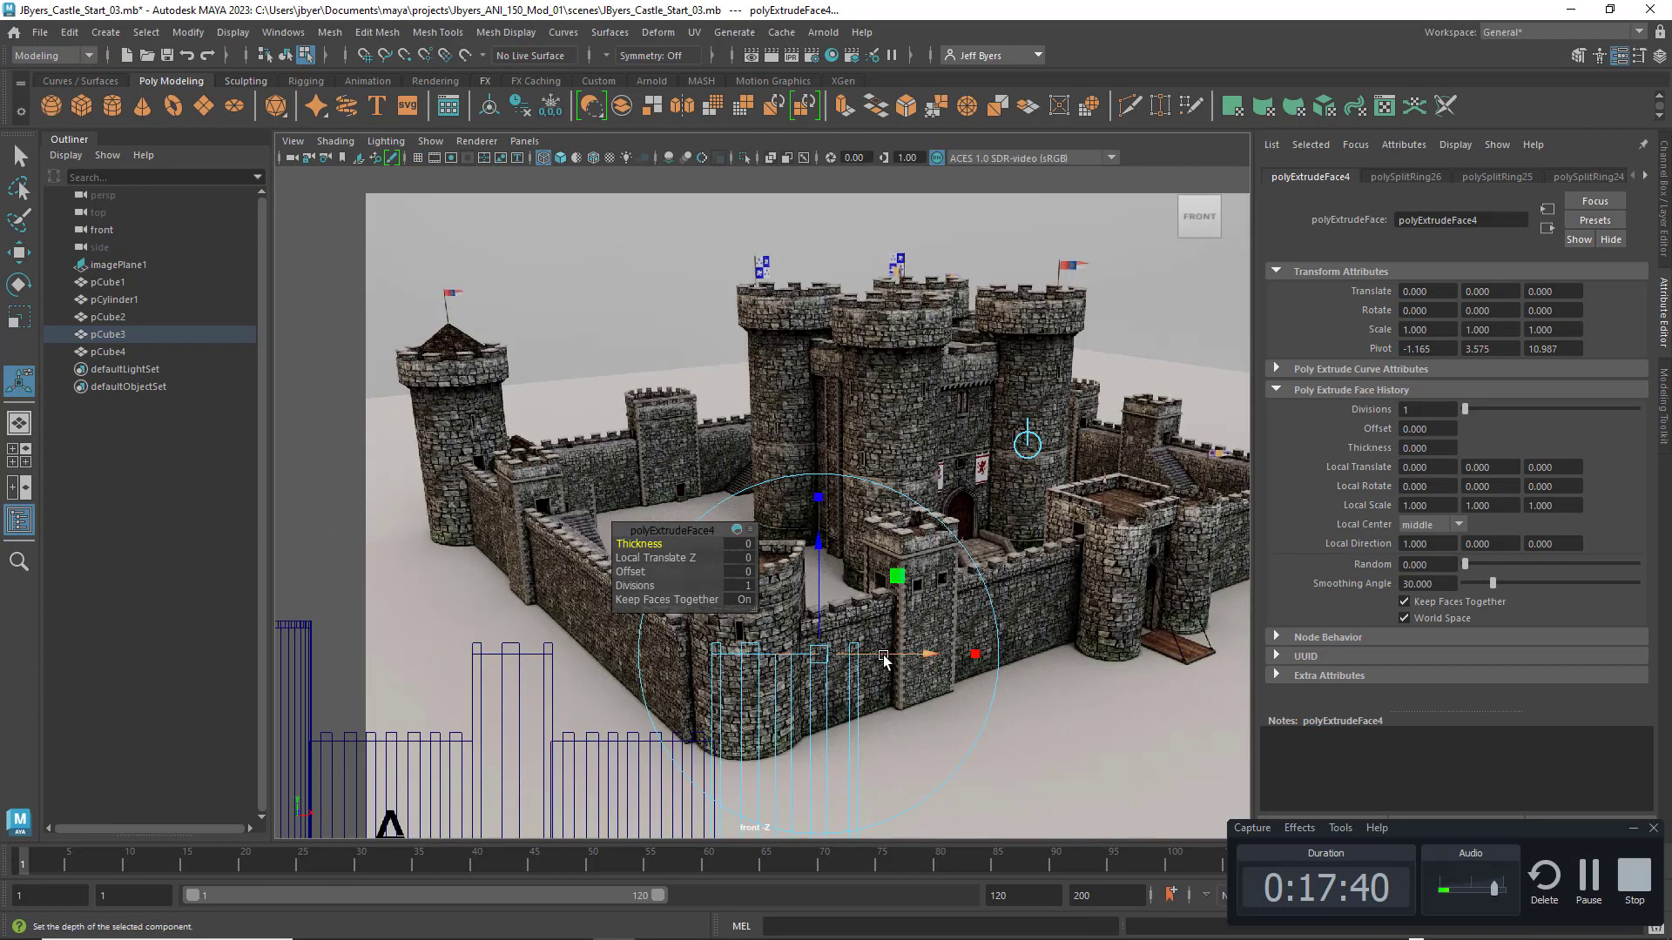
{"action": "scroll", "coordinate": [884, 660], "scroll_direction": "up", "scroll_amount": 2}
{"action": "middle_click_drag", "start_coordinate": [963, 680], "coordinate": [963, 452], "text": "alt"}
{"action": "scroll", "coordinate": [989, 632], "scroll_direction": "up", "scroll_amount": 4}
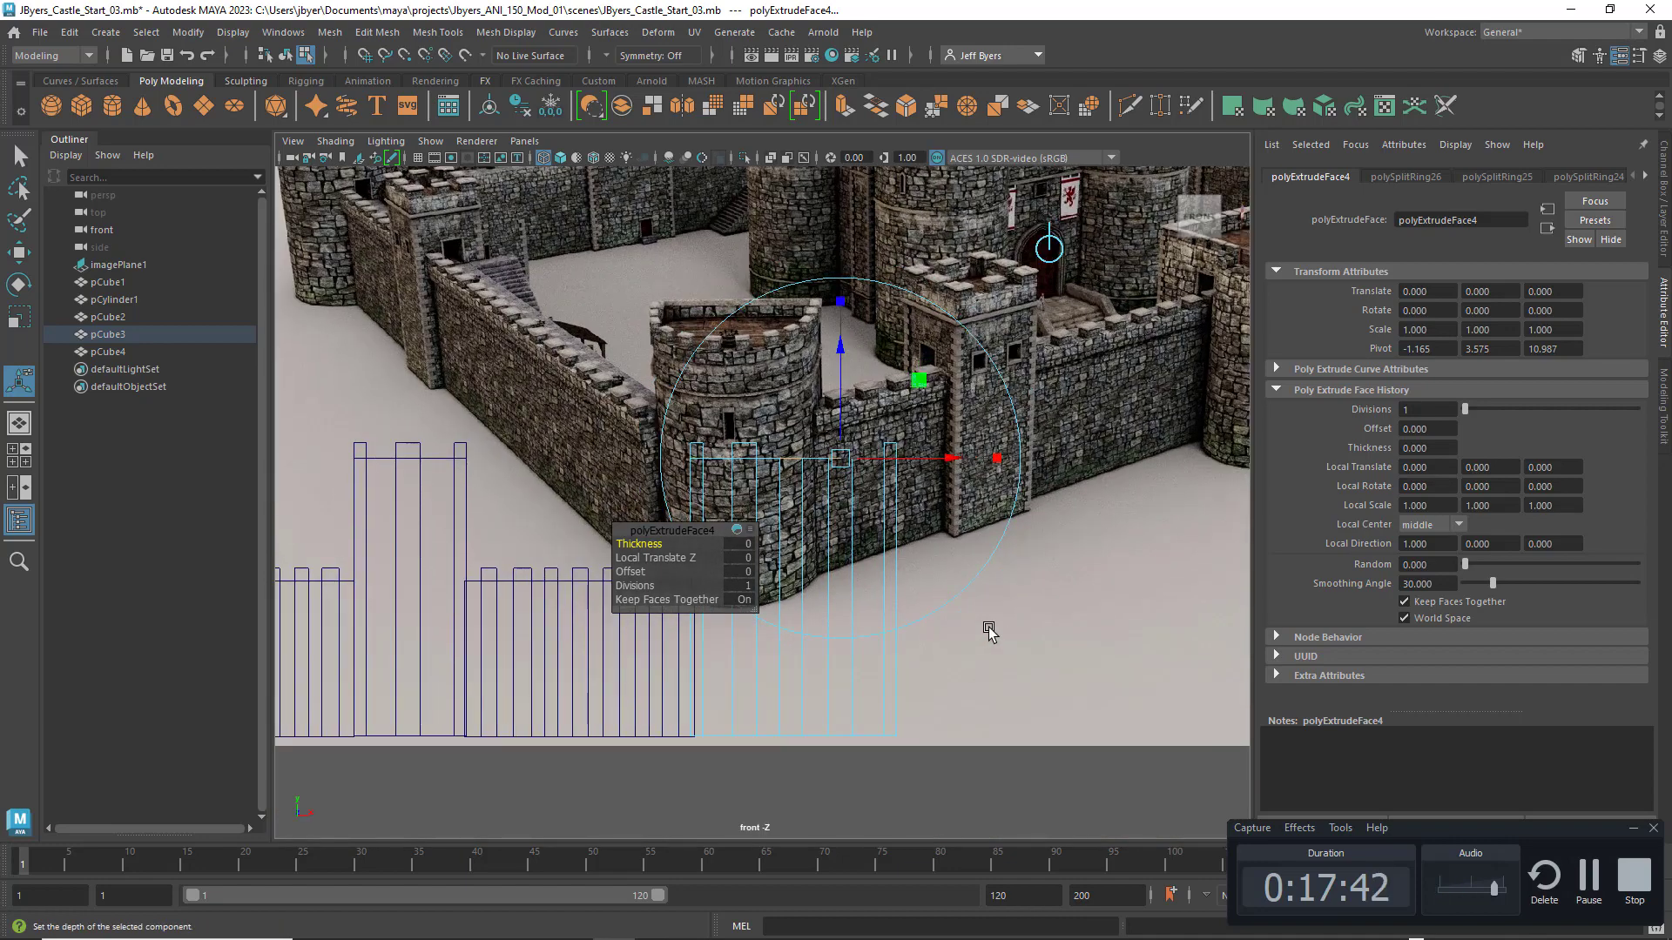
{"action": "middle_click_drag", "start_coordinate": [1067, 654], "coordinate": [973, 653], "text": "alt"}
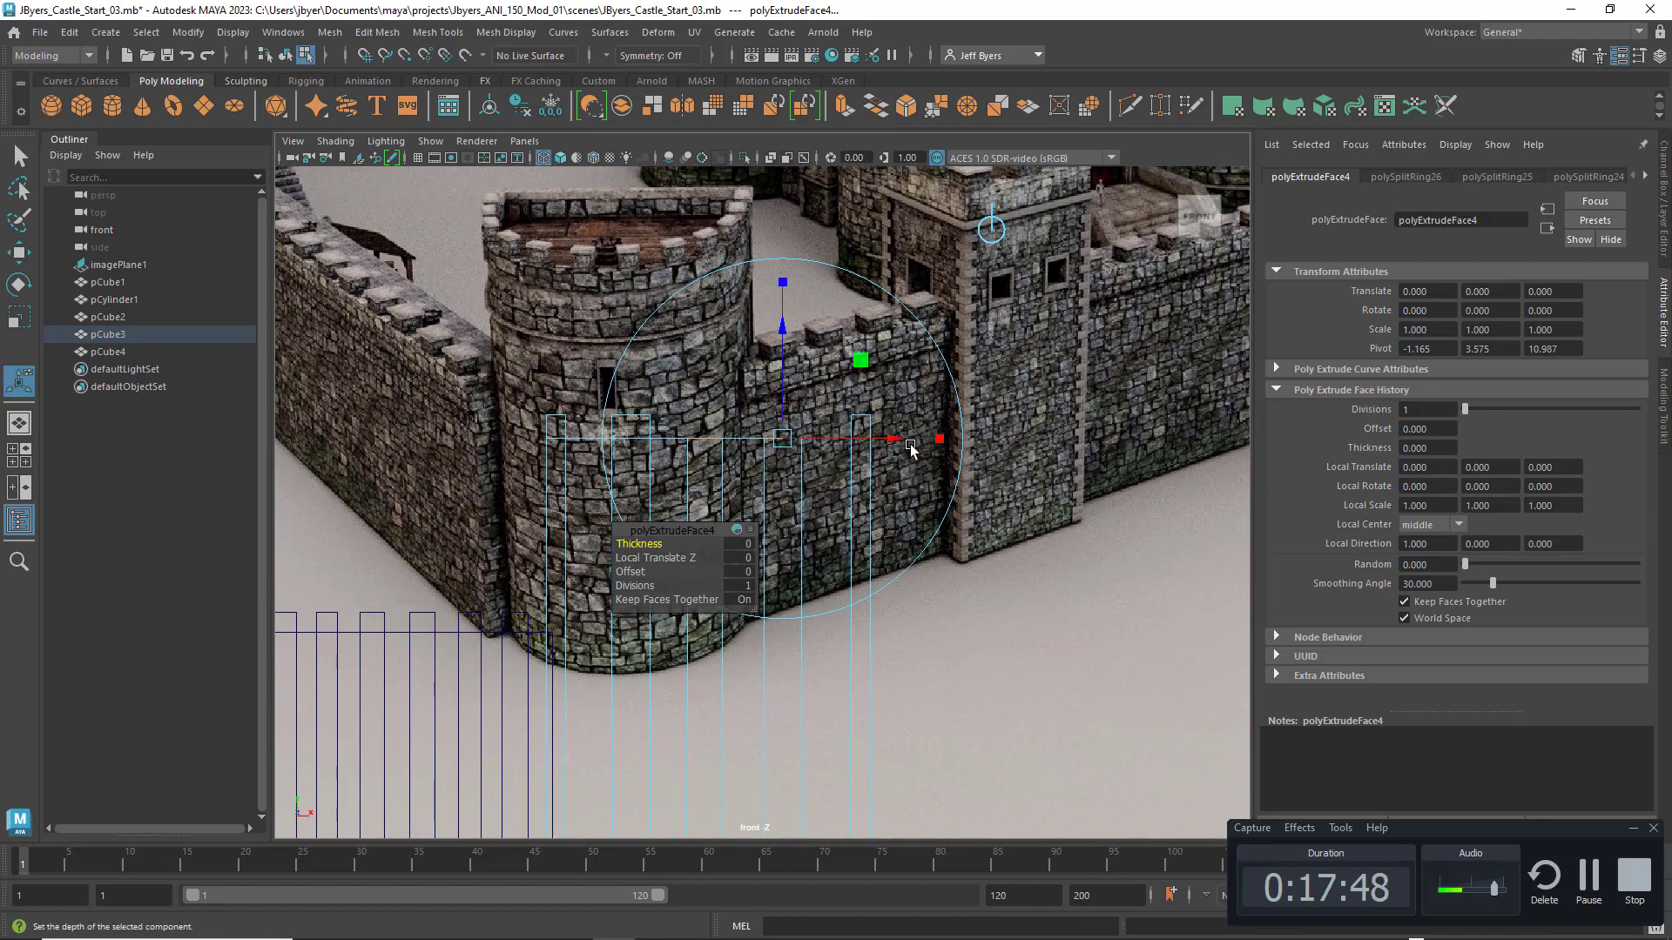
{"action": "scroll", "coordinate": [910, 446], "scroll_direction": "up", "scroll_amount": 3}
{"action": "middle_click_drag", "start_coordinate": [962, 505], "coordinate": [1047, 576], "text": "alt"}
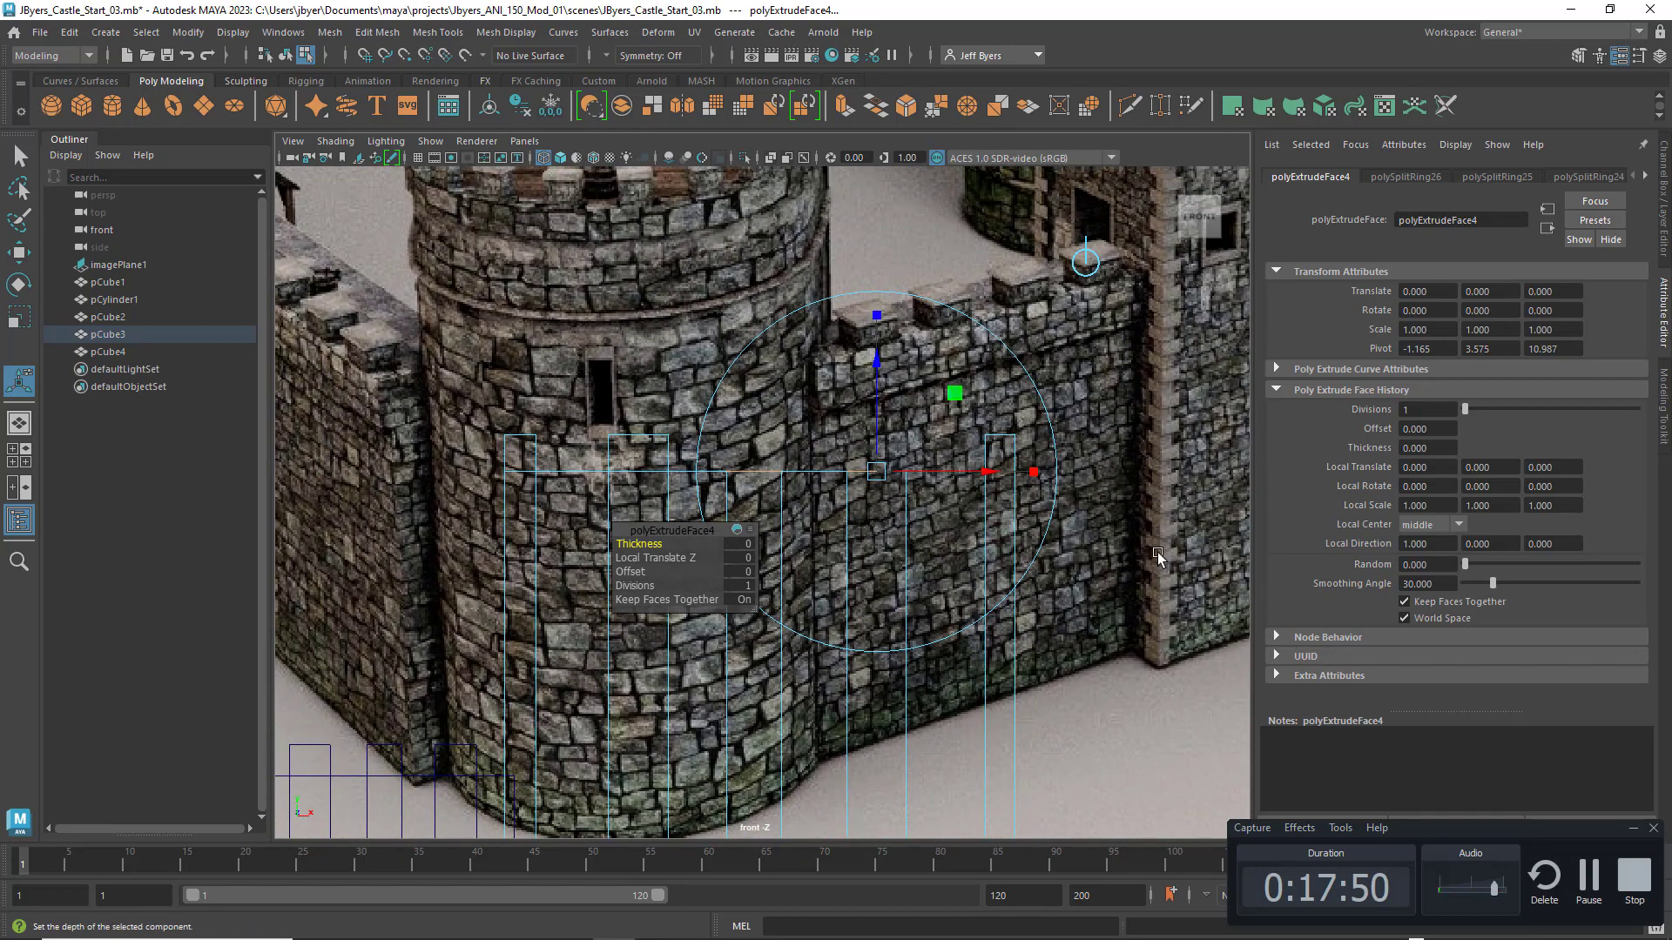
{"action": "left_click_drag", "start_coordinate": [873, 362], "coordinate": [865, 337]}
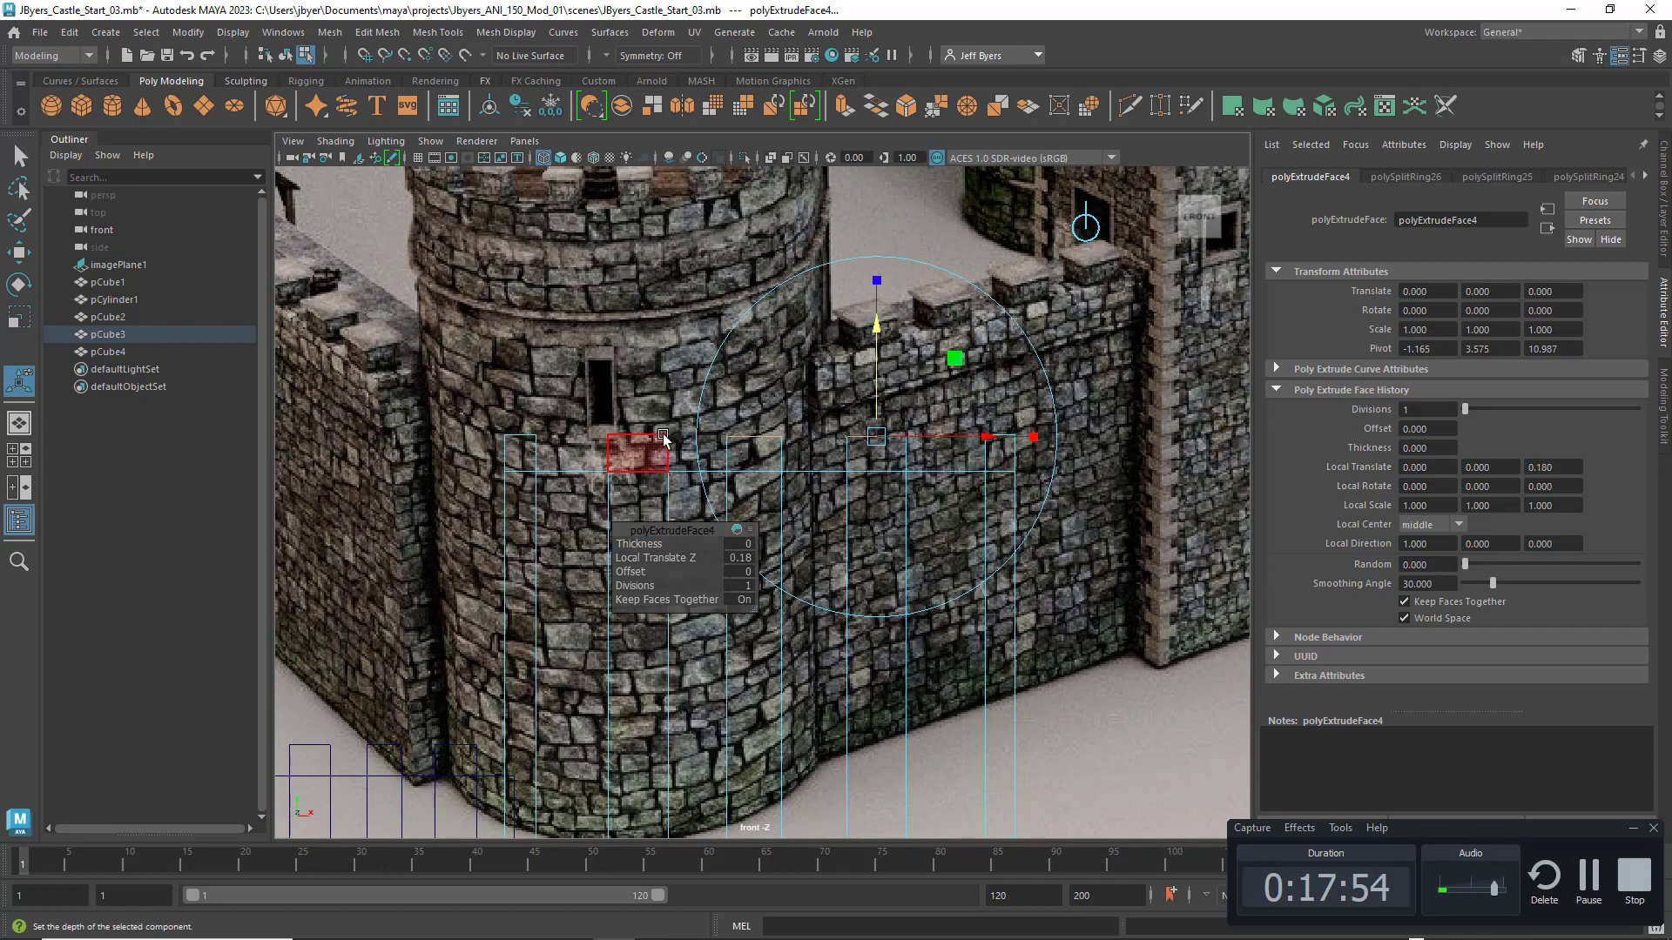
{"action": "left_click_drag", "start_coordinate": [876, 333], "coordinate": [877, 327]}
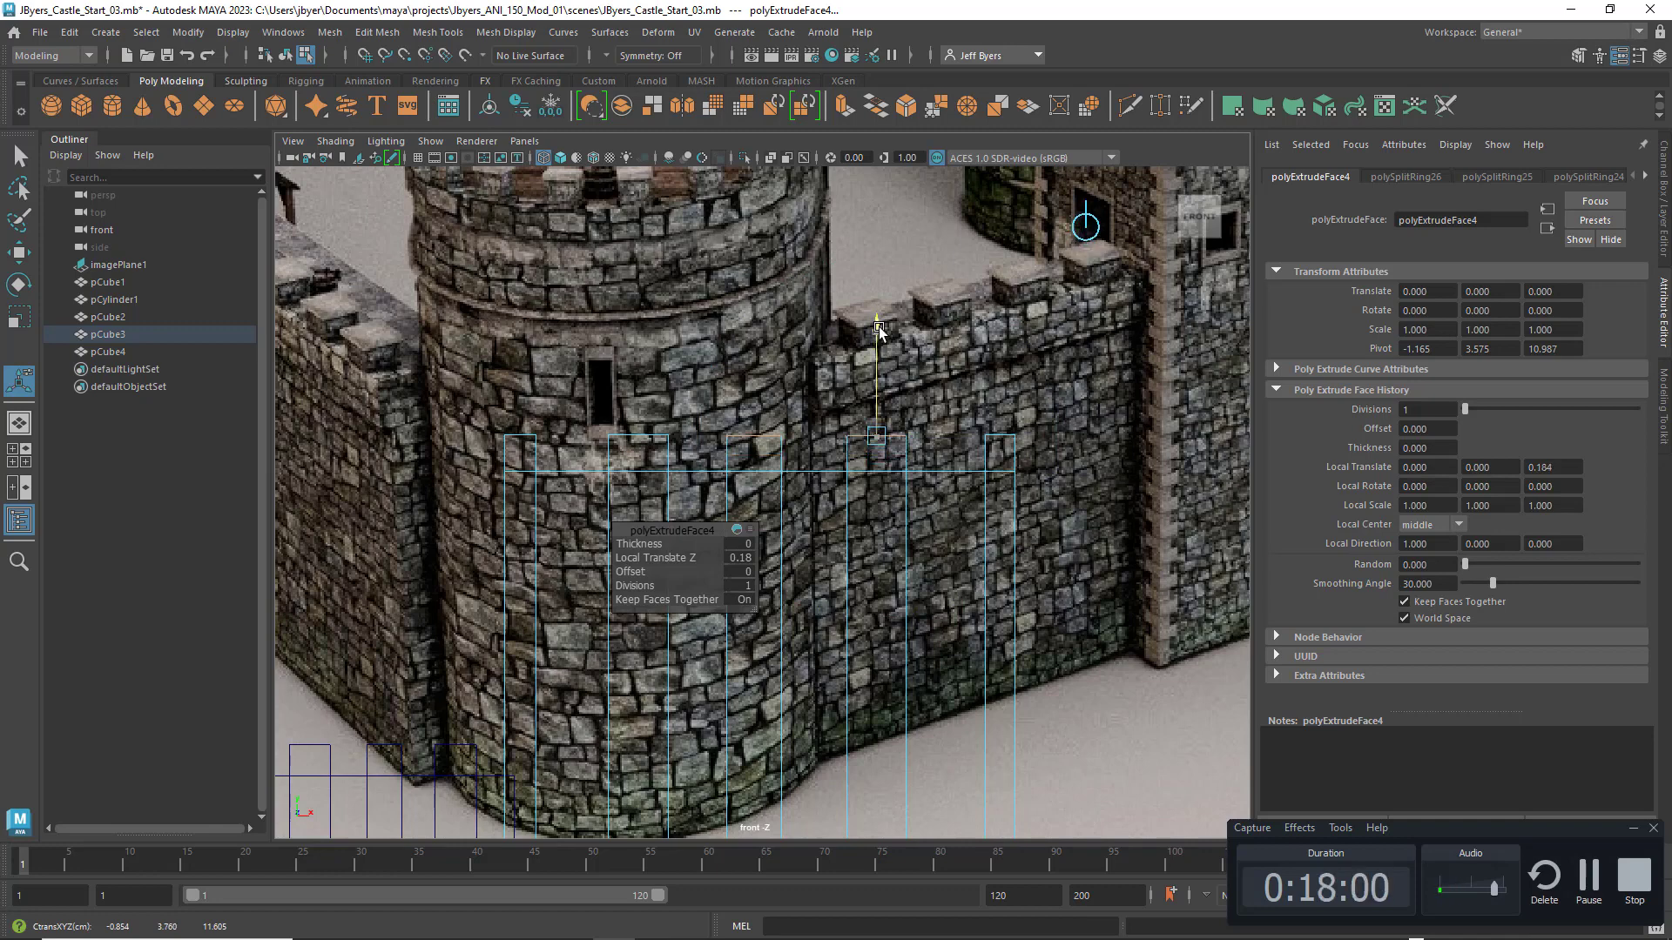
{"action": "left_click_drag", "start_coordinate": [876, 329], "coordinate": [877, 327]}
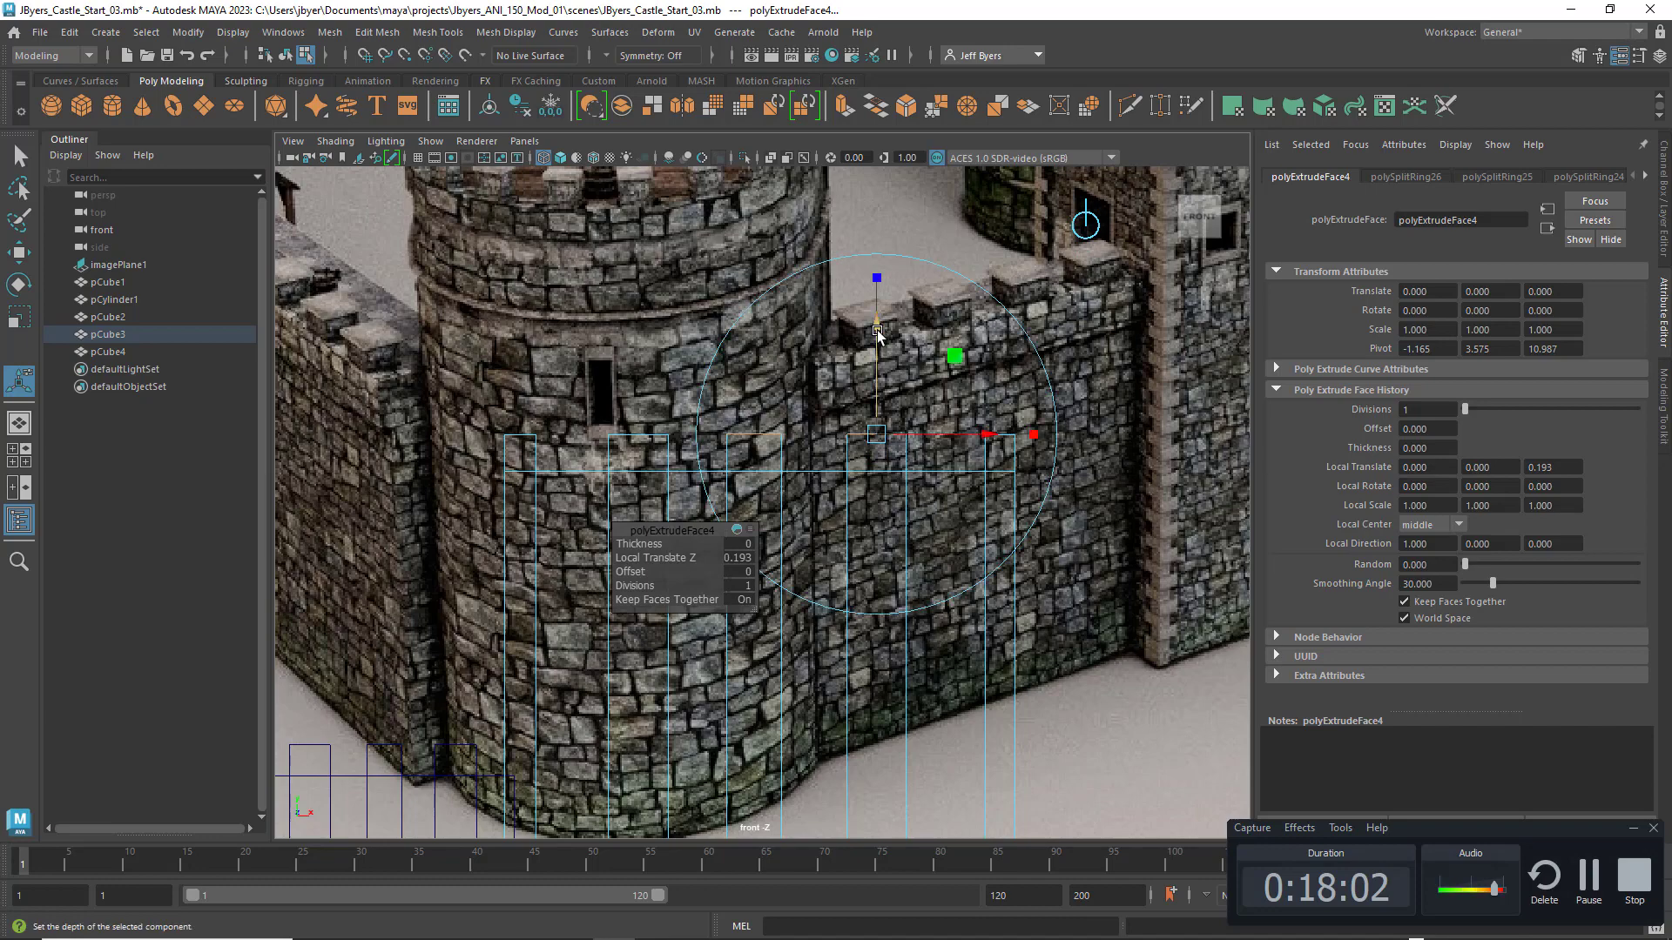
Step: Fine-tune the battlement extrusion in the wireframe side view to a local Z translation of 0.191 and clear the selection
{"action": "key", "text": "space"}
{"action": "key", "text": "space"}
{"action": "scroll", "coordinate": [813, 588], "scroll_direction": "up", "scroll_amount": 2}
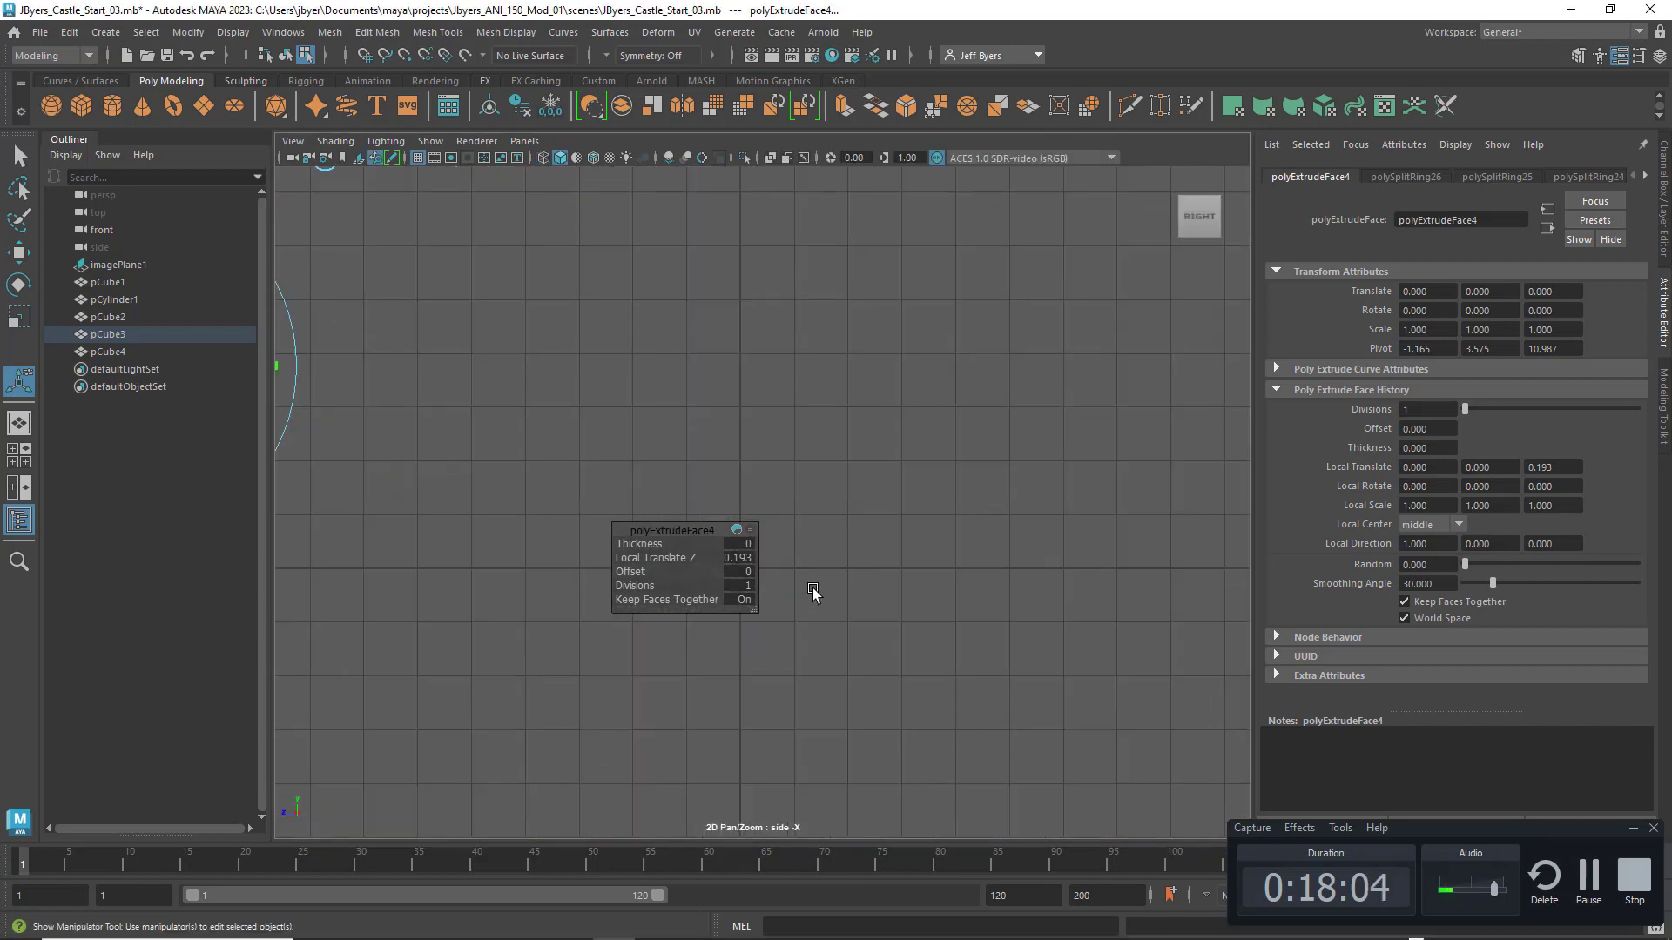
{"action": "key", "text": "f"}
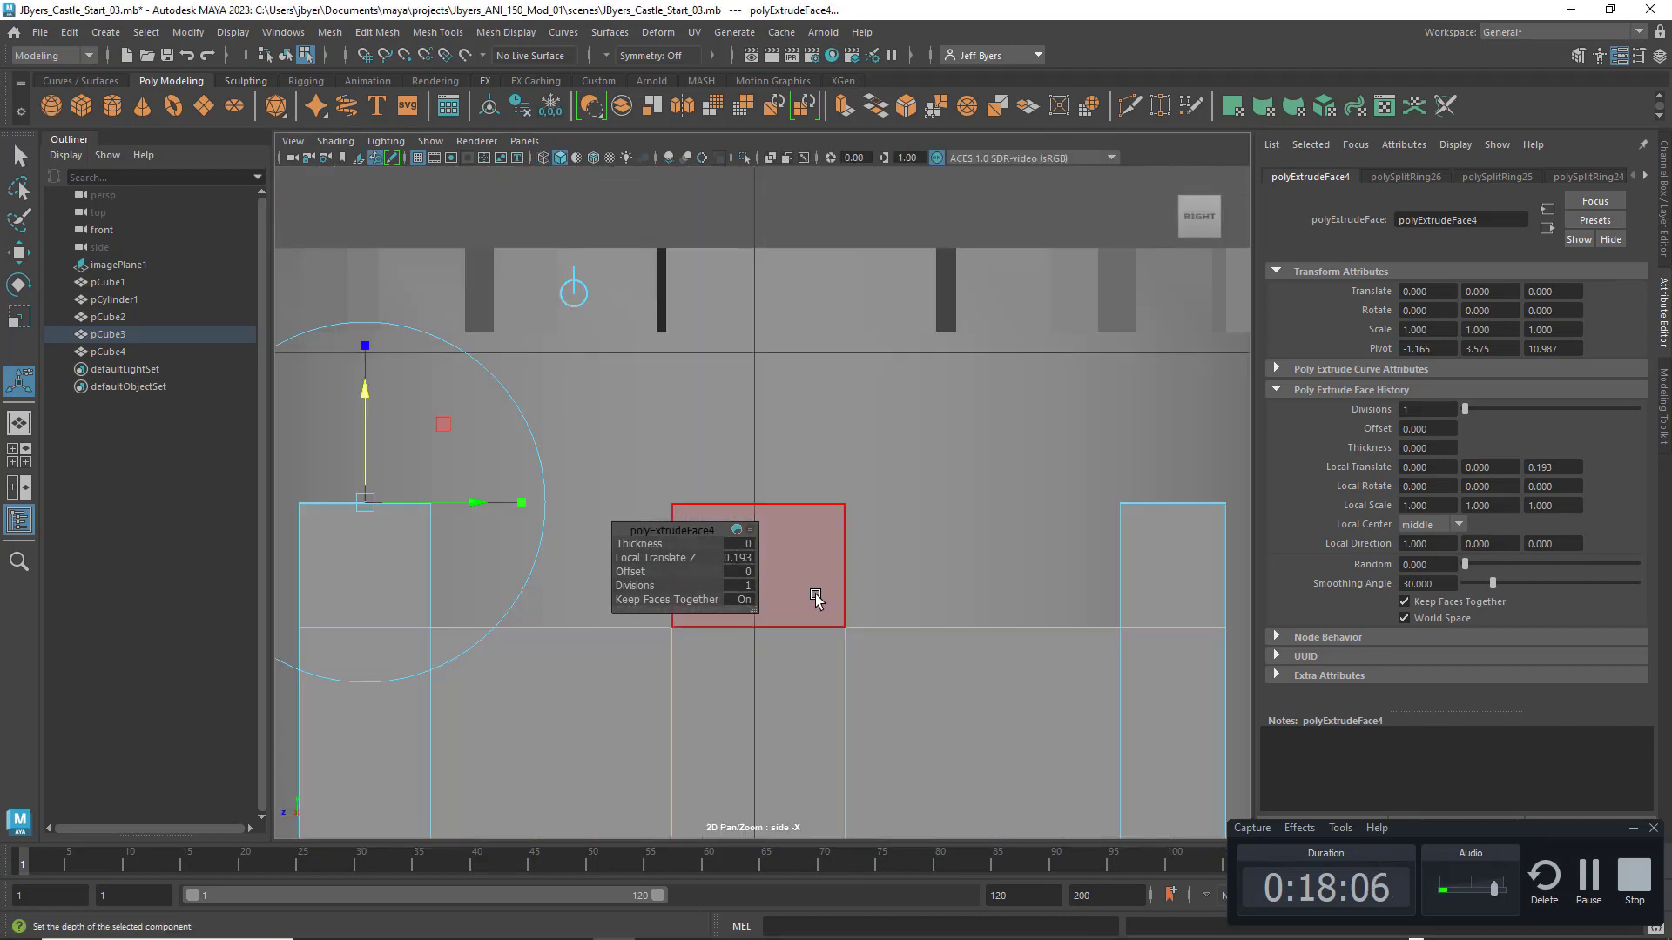
{"action": "scroll", "coordinate": [816, 592], "scroll_direction": "down", "scroll_amount": 15}
{"action": "scroll", "coordinate": [837, 597], "scroll_direction": "up", "scroll_amount": 1}
{"action": "scroll", "coordinate": [838, 597], "scroll_direction": "up", "scroll_amount": 5}
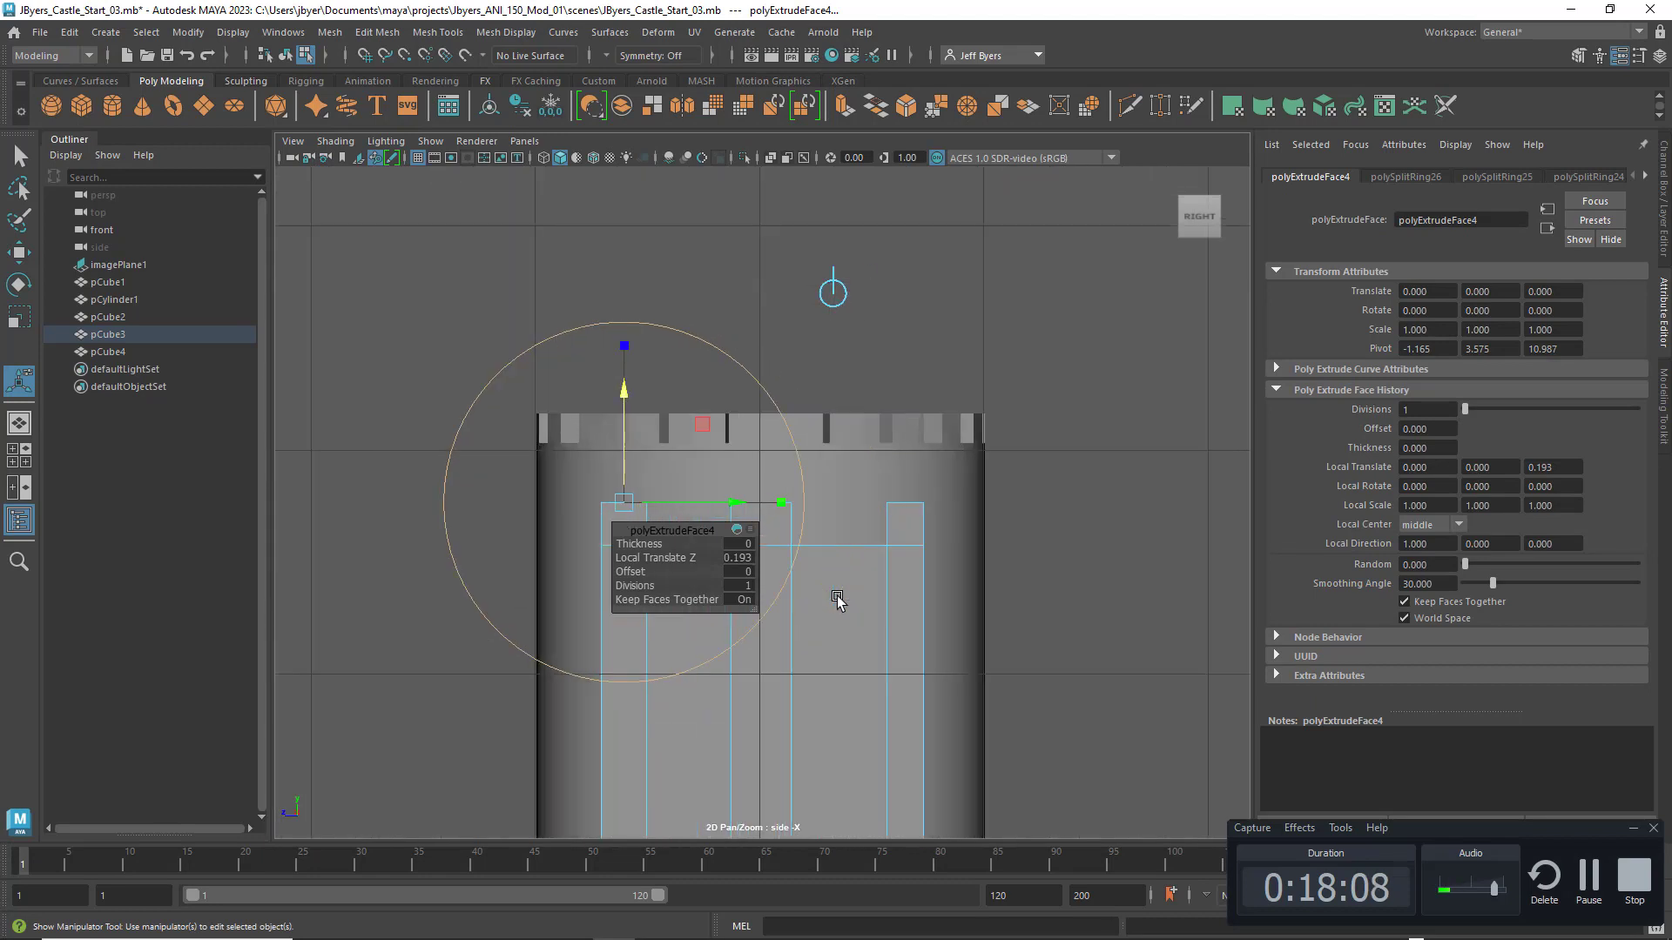
{"action": "key", "text": "4"}
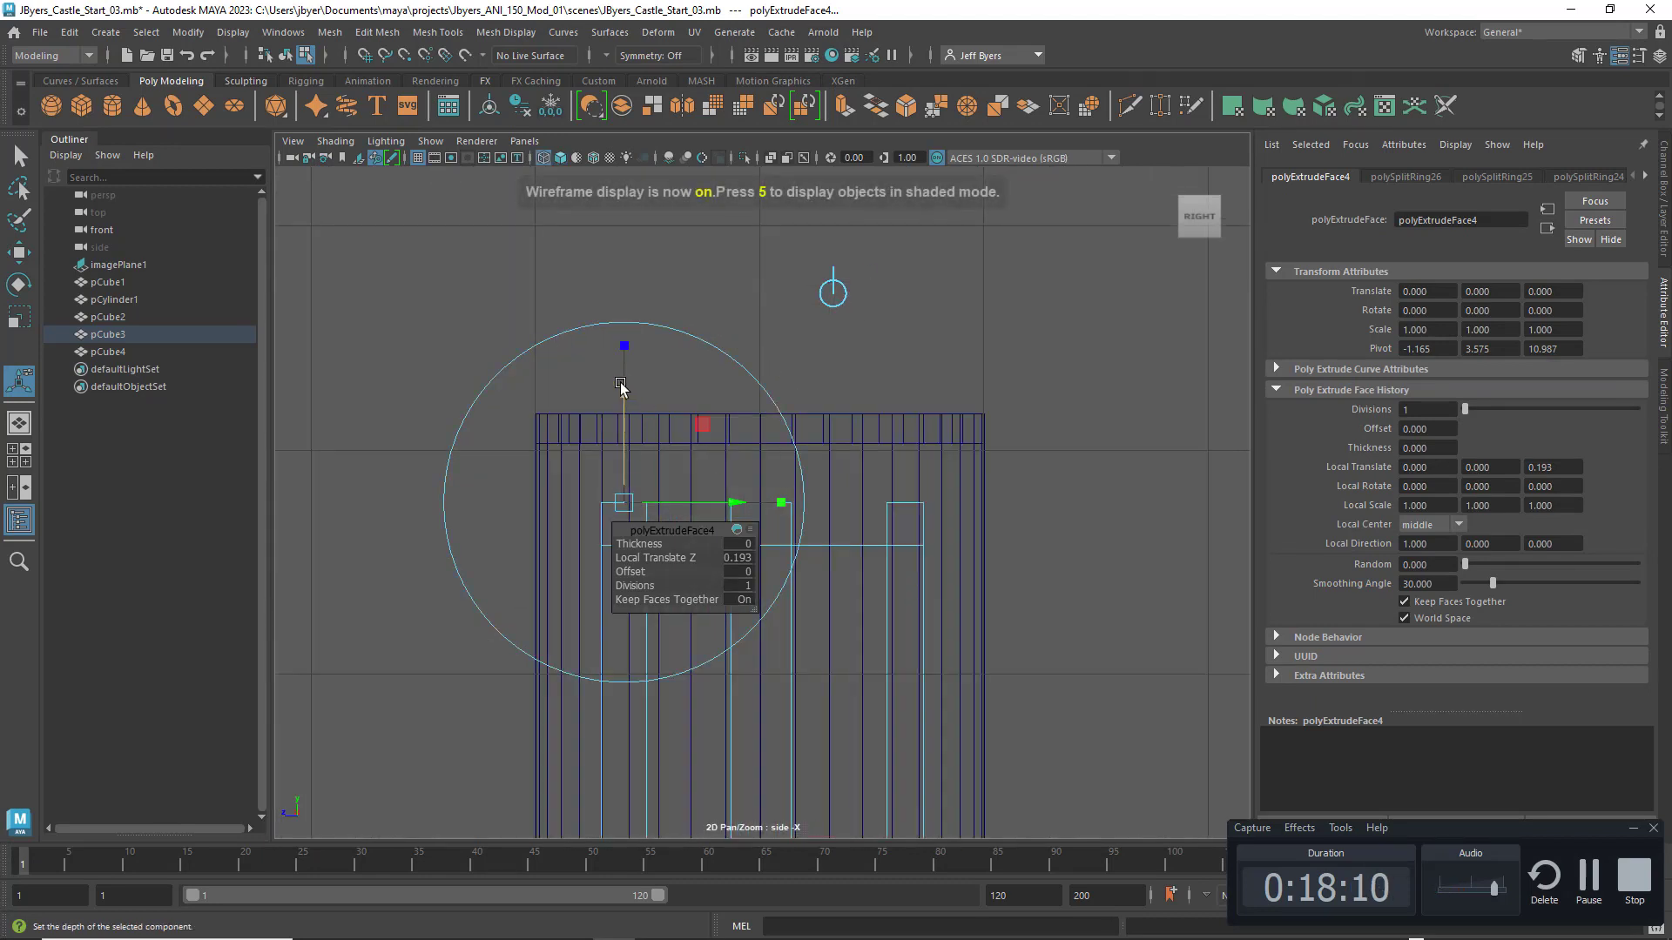
{"action": "left_click_drag", "start_coordinate": [620, 386], "coordinate": [624, 386]}
{"action": "scroll", "coordinate": [749, 457], "scroll_direction": "up", "scroll_amount": 6}
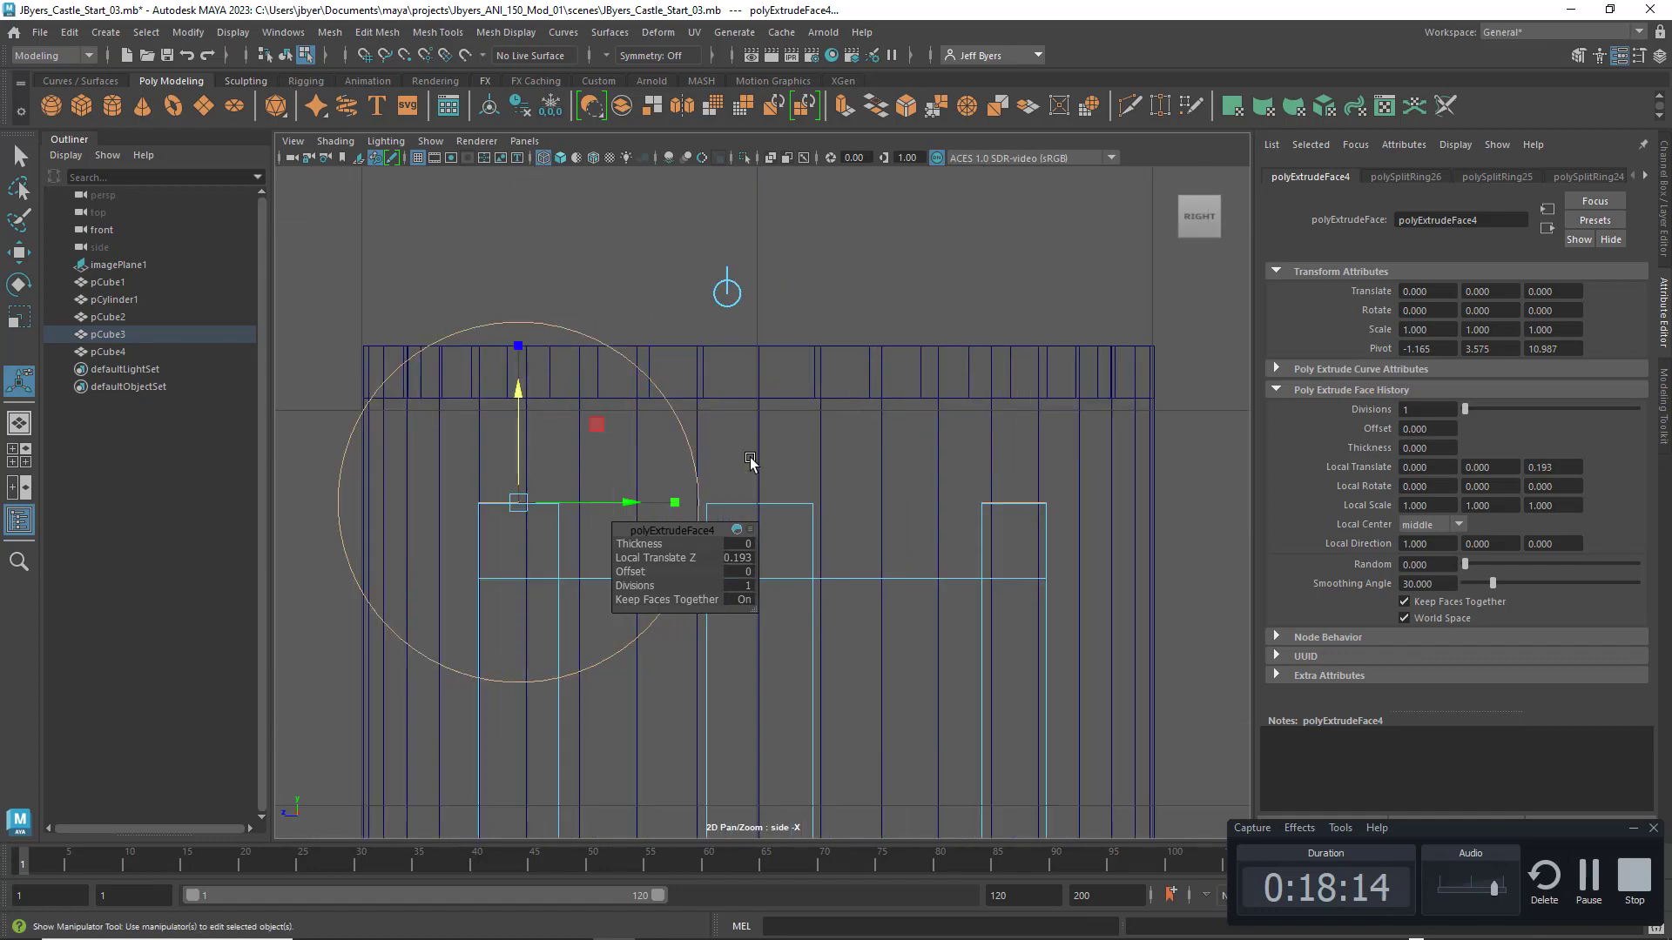
{"action": "scroll", "coordinate": [489, 446], "scroll_direction": "down", "scroll_amount": 8}
{"action": "scroll", "coordinate": [489, 446], "scroll_direction": "down", "scroll_amount": 3}
{"action": "scroll", "coordinate": [566, 470], "scroll_direction": "up", "scroll_amount": 12}
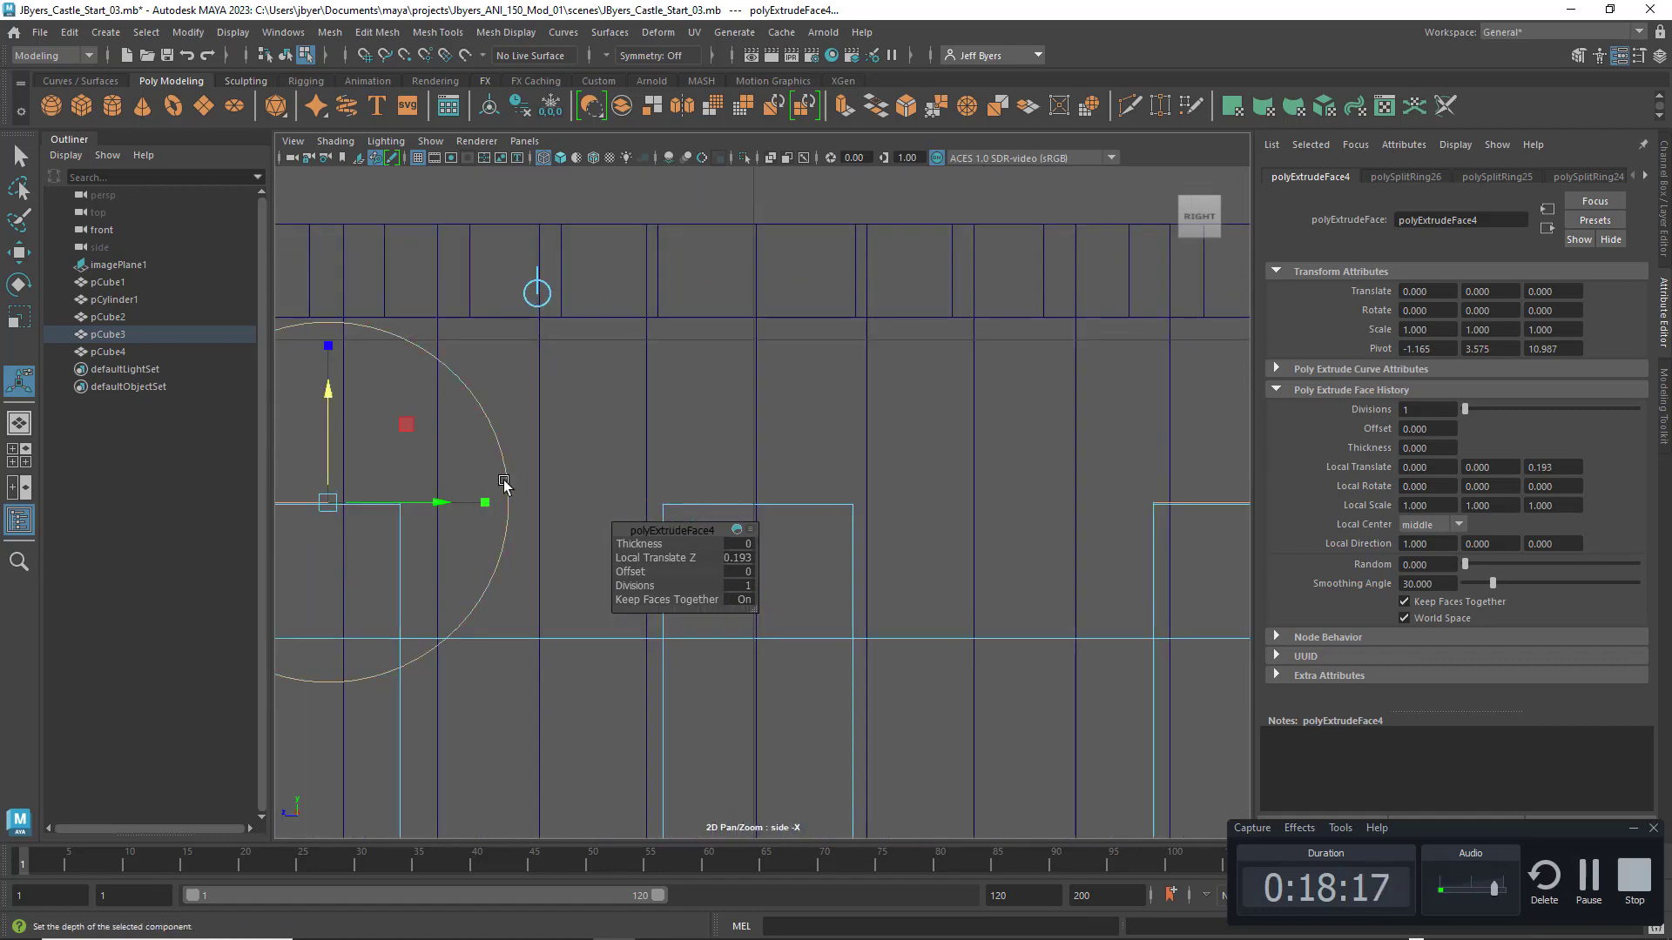
{"action": "middle_click_drag", "start_coordinate": [665, 441], "coordinate": [992, 421], "text": "alt"}
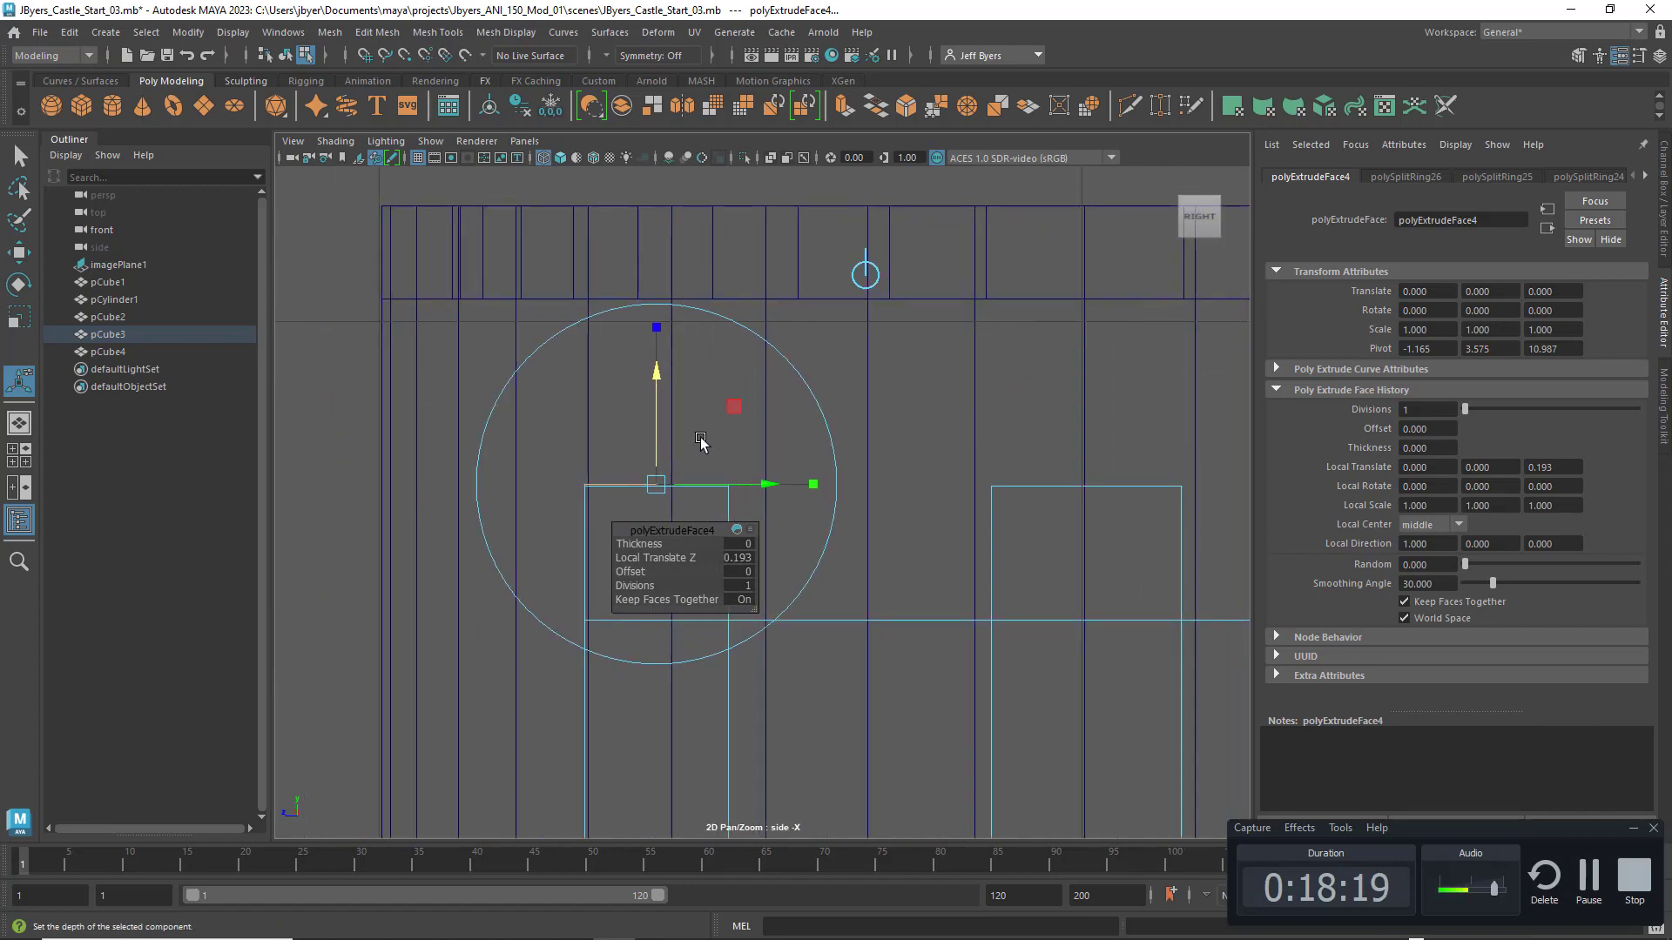
{"action": "scroll", "coordinate": [705, 438], "scroll_direction": "down", "scroll_amount": 10}
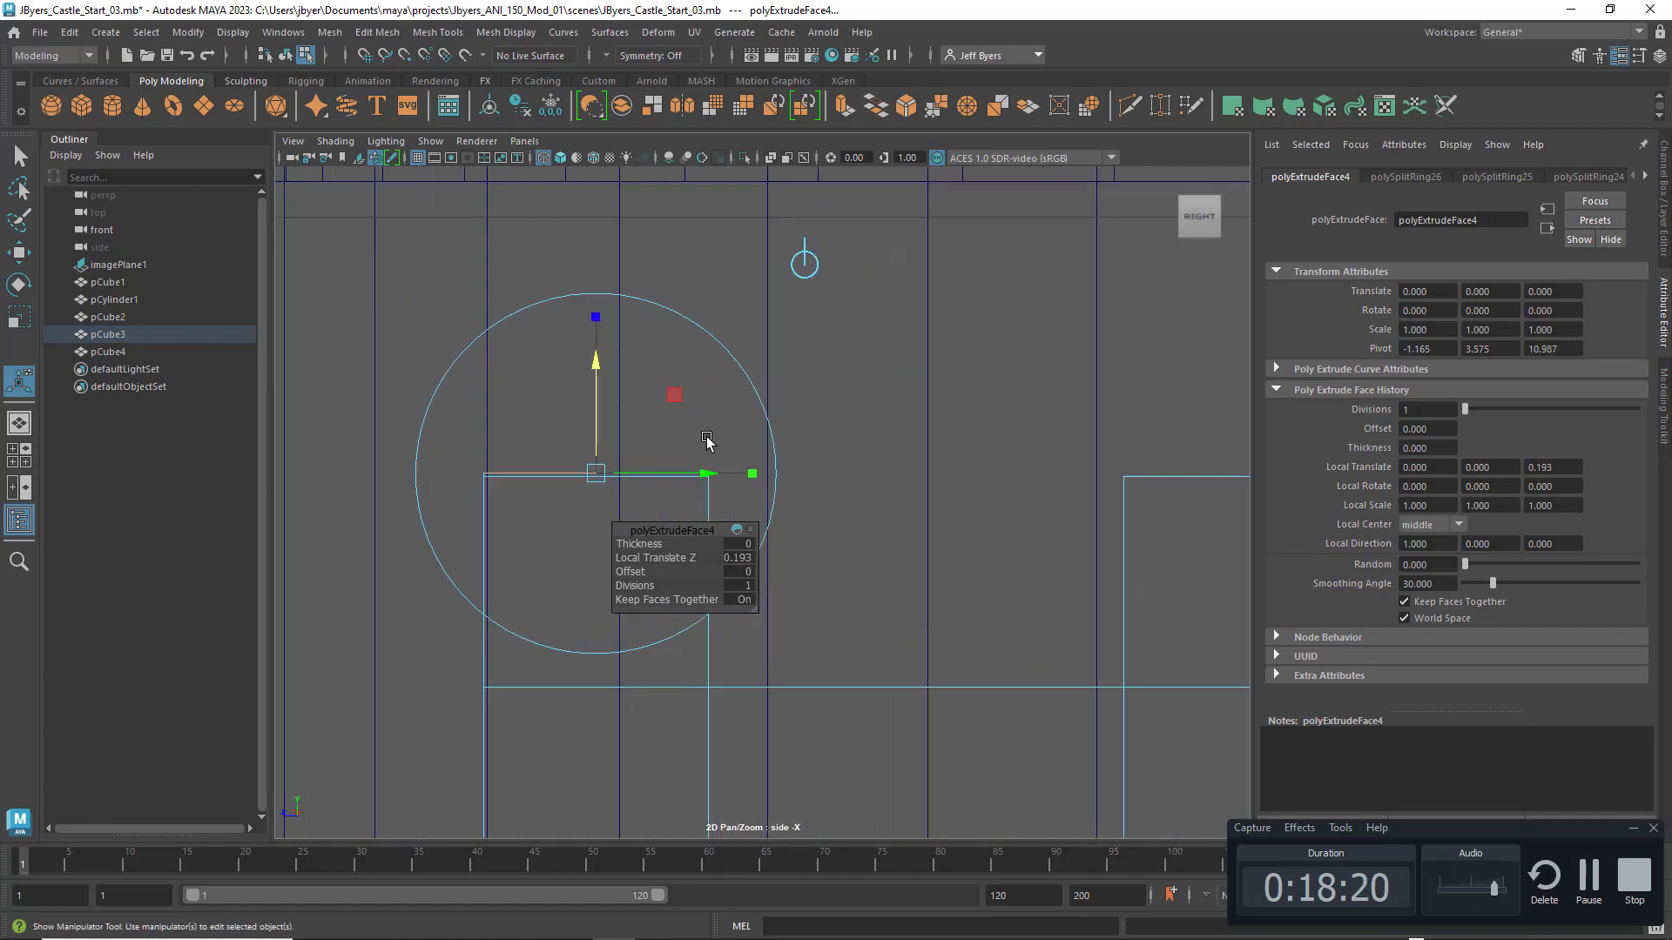
{"action": "scroll", "coordinate": [705, 448], "scroll_direction": "up", "scroll_amount": 10}
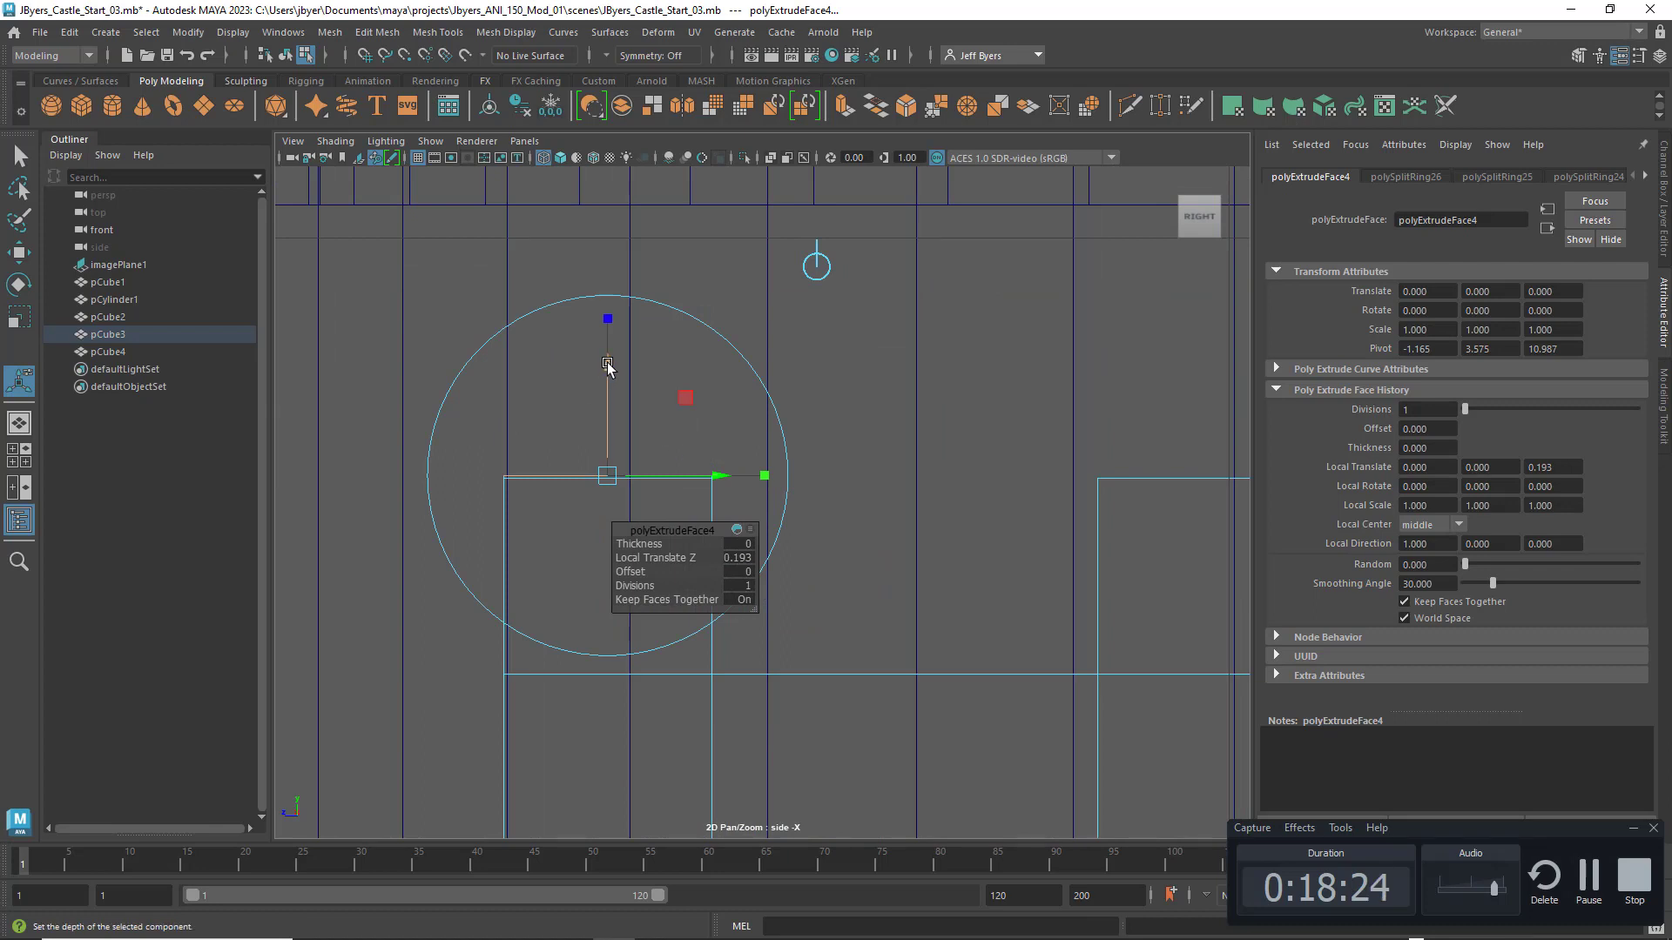
{"action": "left_click_drag", "start_coordinate": [608, 367], "coordinate": [608, 365]}
{"action": "scroll", "coordinate": [978, 494], "scroll_direction": "down", "scroll_amount": 3}
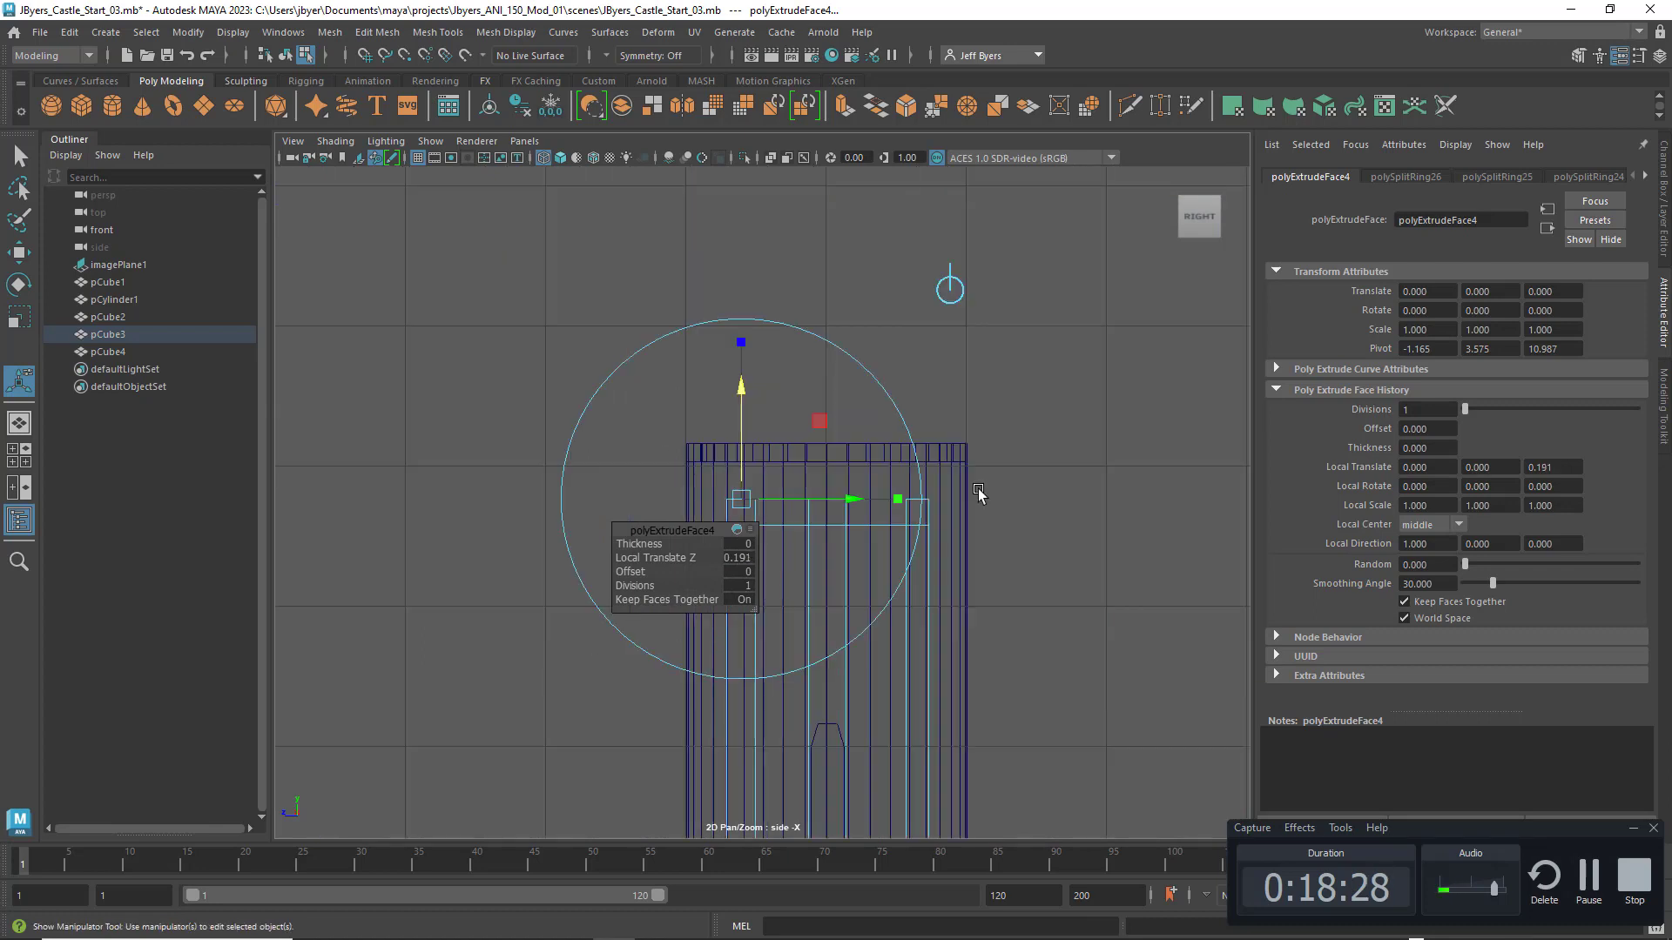
{"action": "left_click", "coordinate": [1132, 448]}
Step: Inspect the battlemented long tower and the adjoining walls and towers in the perspective view against the reference image
{"action": "key", "text": "space"}
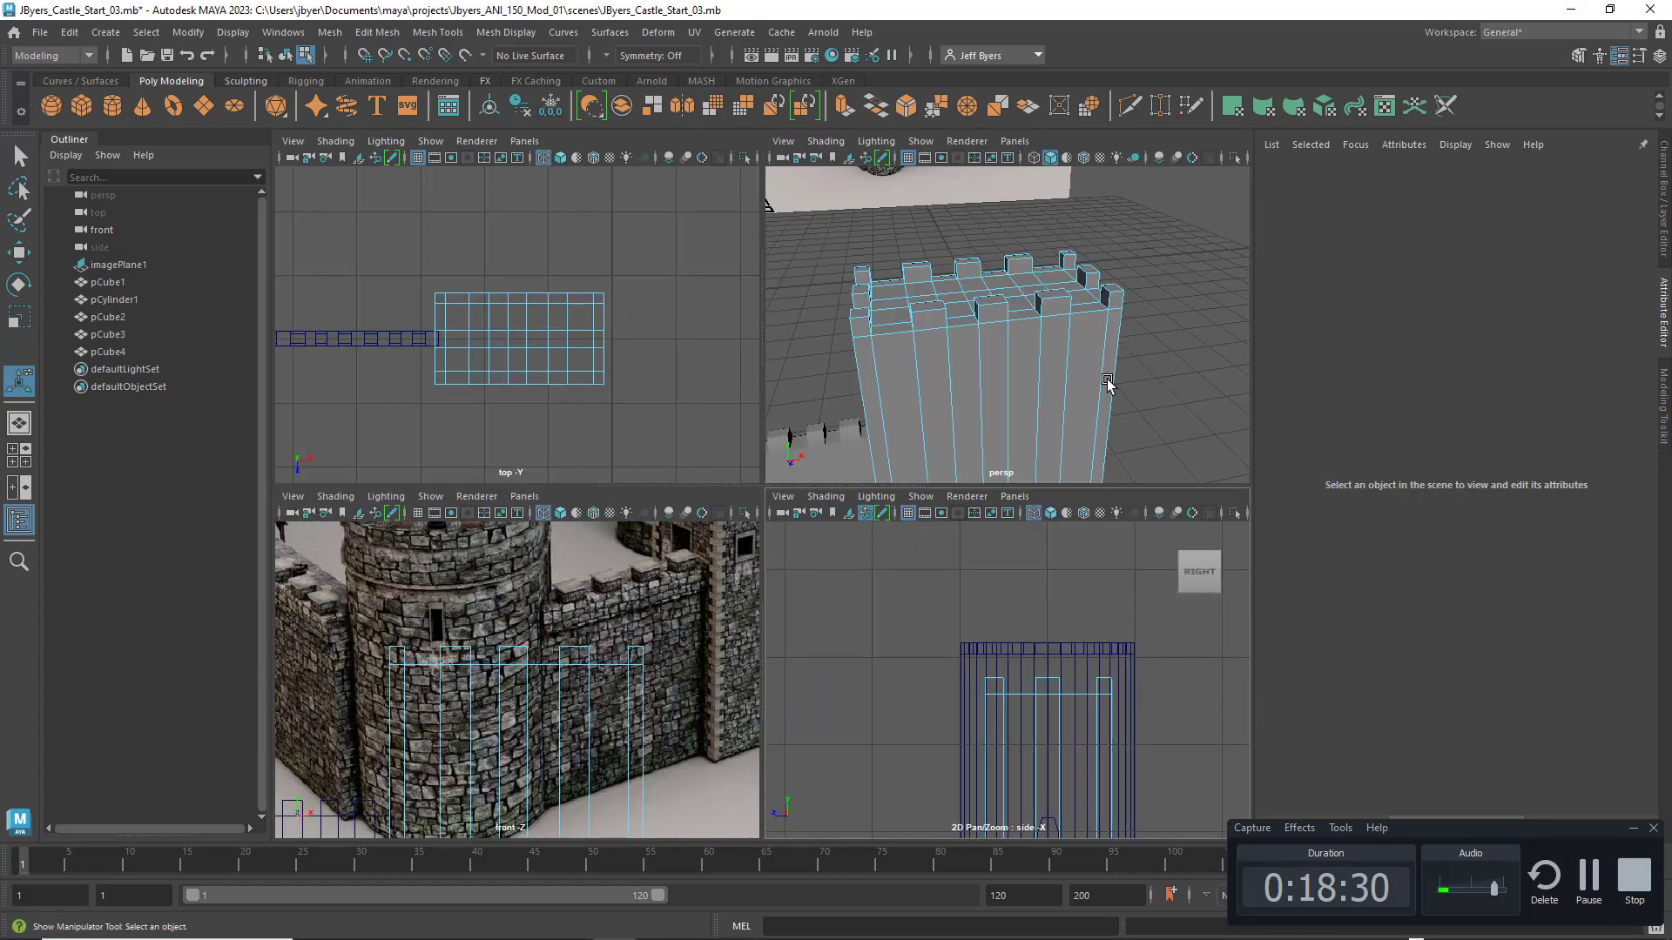
{"action": "key", "text": "space"}
{"action": "scroll", "coordinate": [815, 524], "scroll_direction": "down", "scroll_amount": 3}
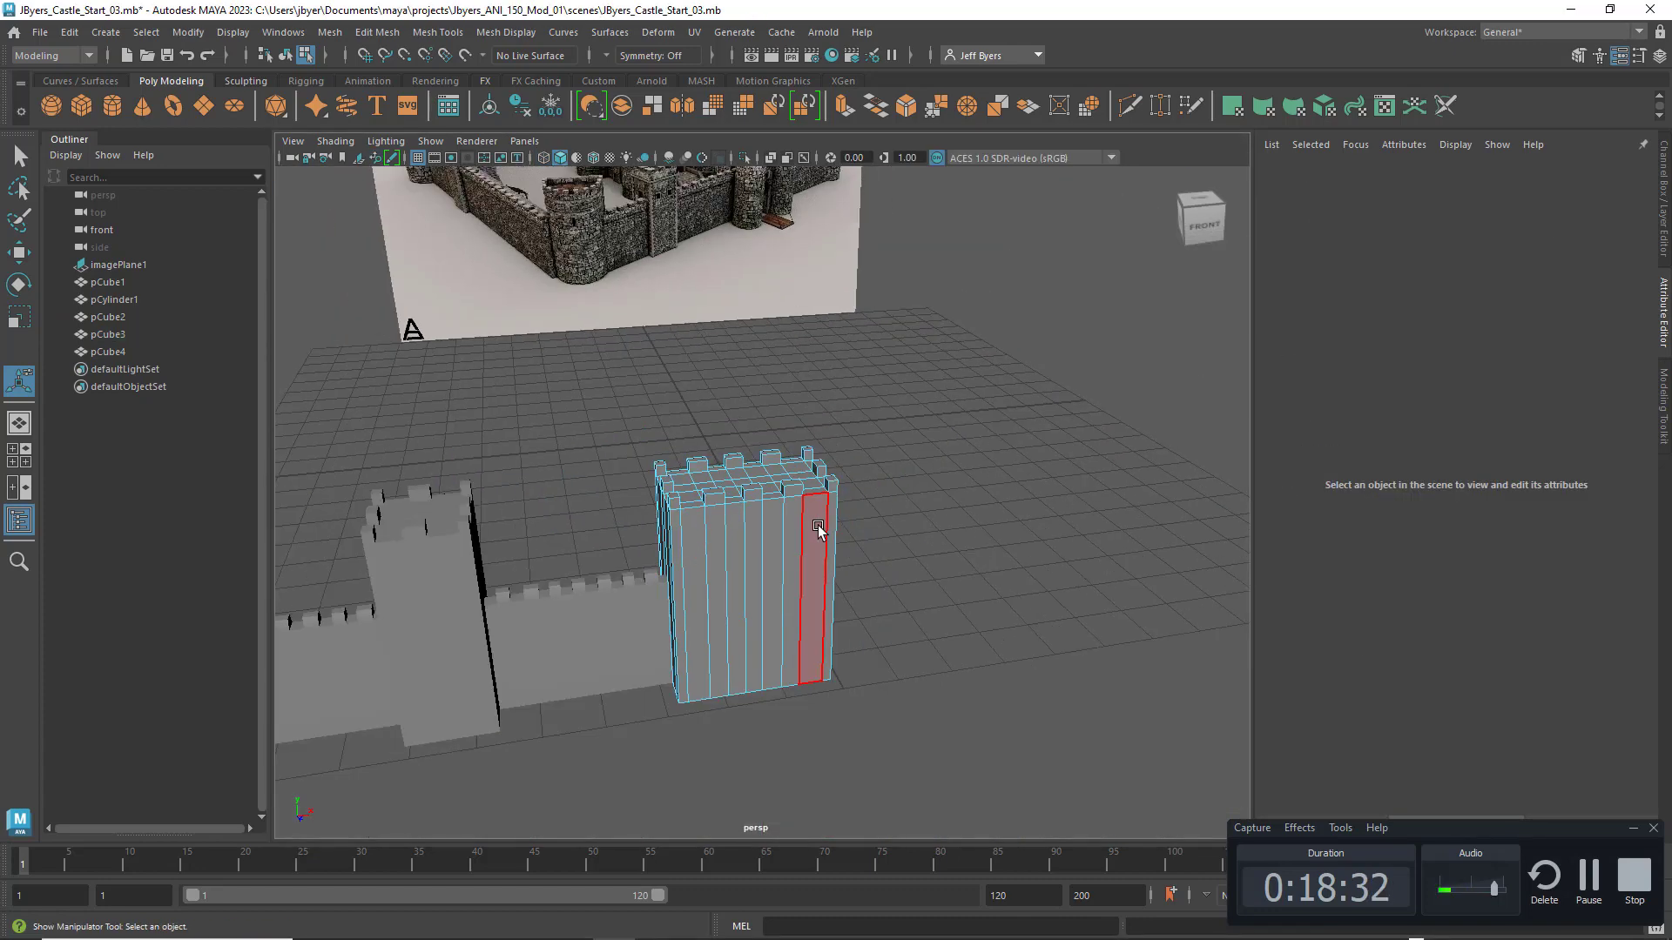
{"action": "scroll", "coordinate": [819, 528], "scroll_direction": "down", "scroll_amount": 3}
{"action": "left_click_drag", "start_coordinate": [827, 555], "coordinate": [858, 552], "text": "alt"}
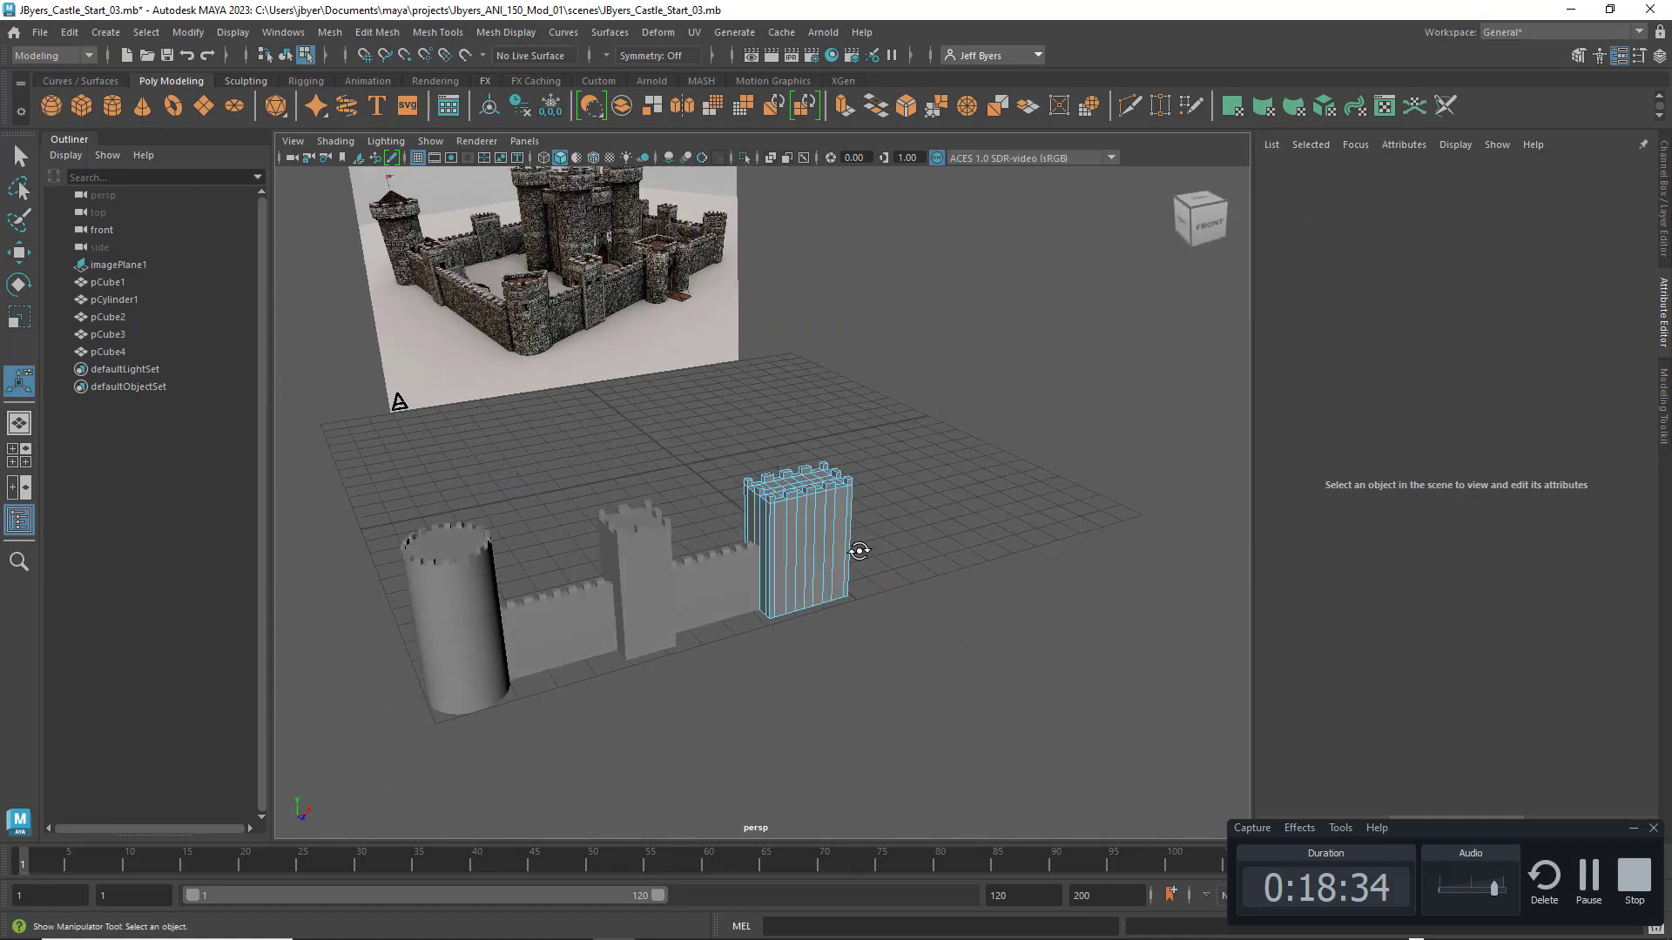
{"action": "middle_click_drag", "start_coordinate": [858, 552], "coordinate": [963, 456], "text": "alt"}
{"action": "scroll", "coordinate": [892, 610], "scroll_direction": "up", "scroll_amount": 3}
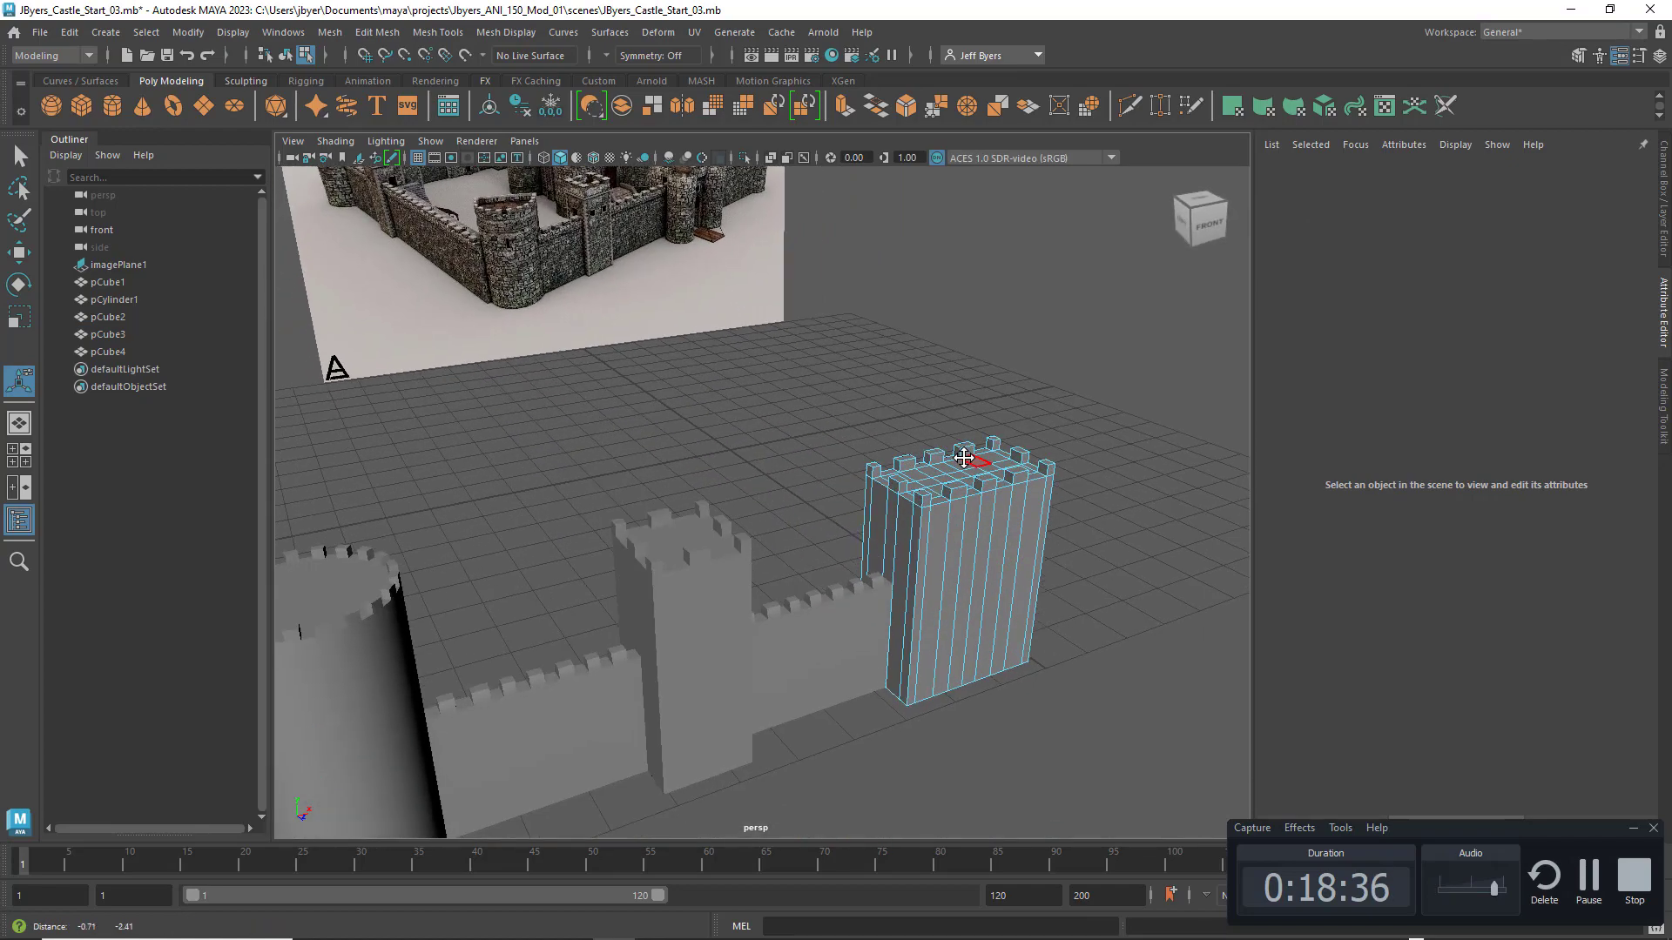
{"action": "scroll", "coordinate": [963, 455], "scroll_direction": "down", "scroll_amount": 3}
{"action": "middle_click_drag", "start_coordinate": [964, 570], "coordinate": [967, 606], "text": "alt"}
Step: Leave face editing on the long tower and select the wall section between the square tower and the long tower
{"action": "left_click", "coordinate": [825, 605]}
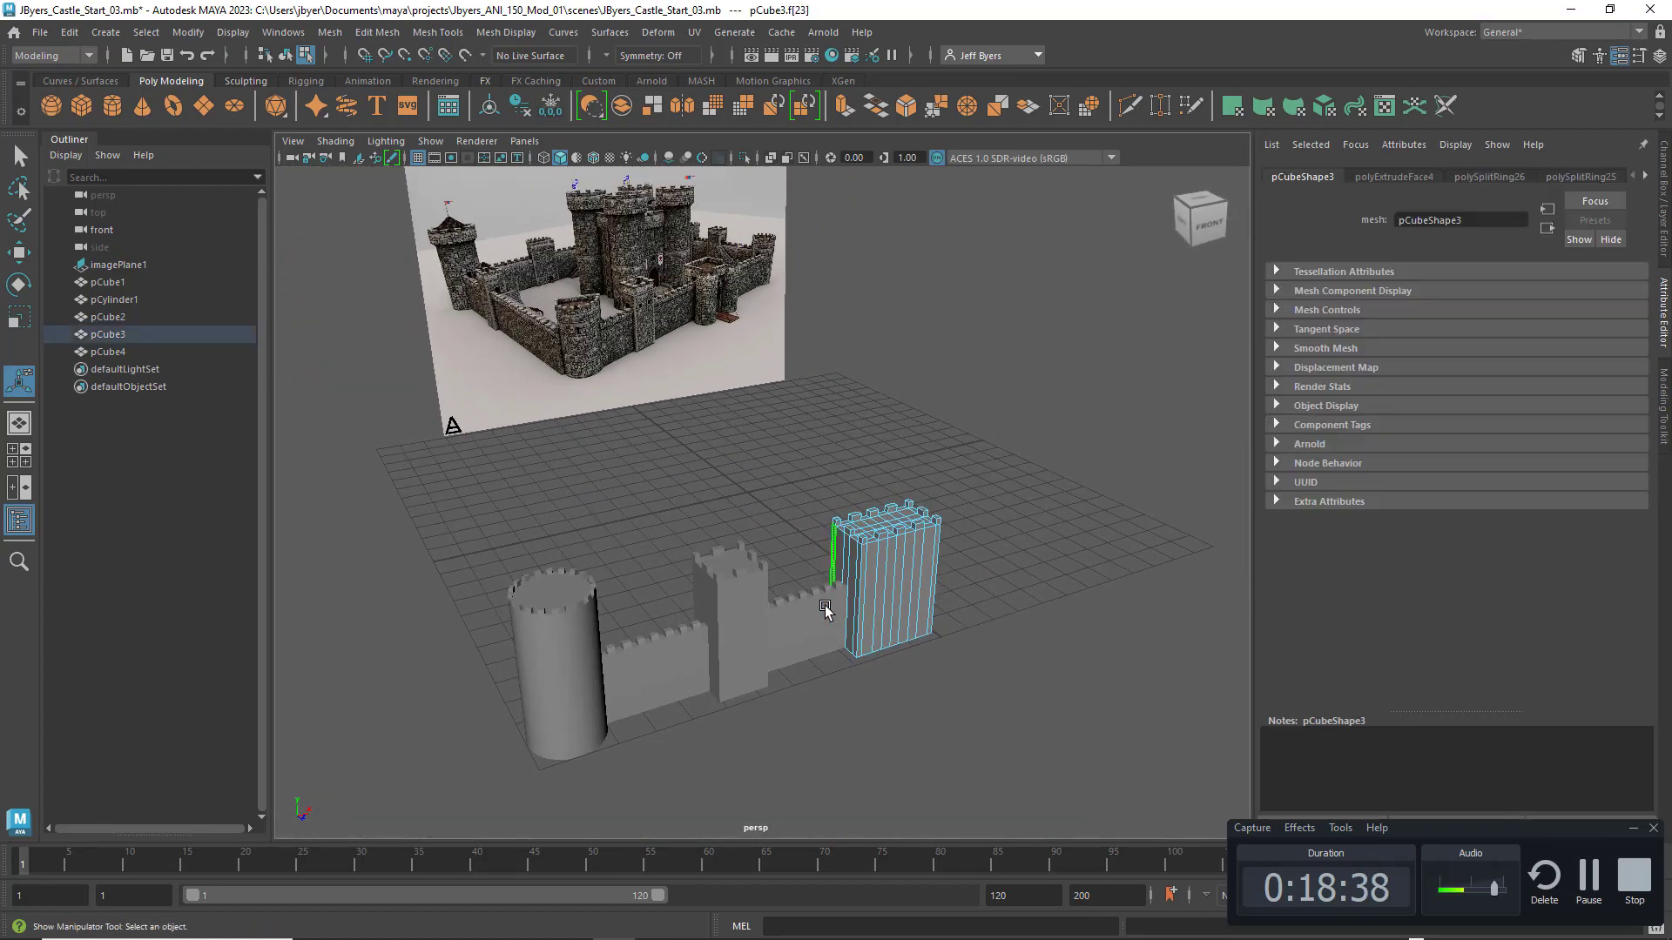
{"action": "right_click", "coordinate": [805, 631]}
{"action": "left_click", "coordinate": [764, 549]}
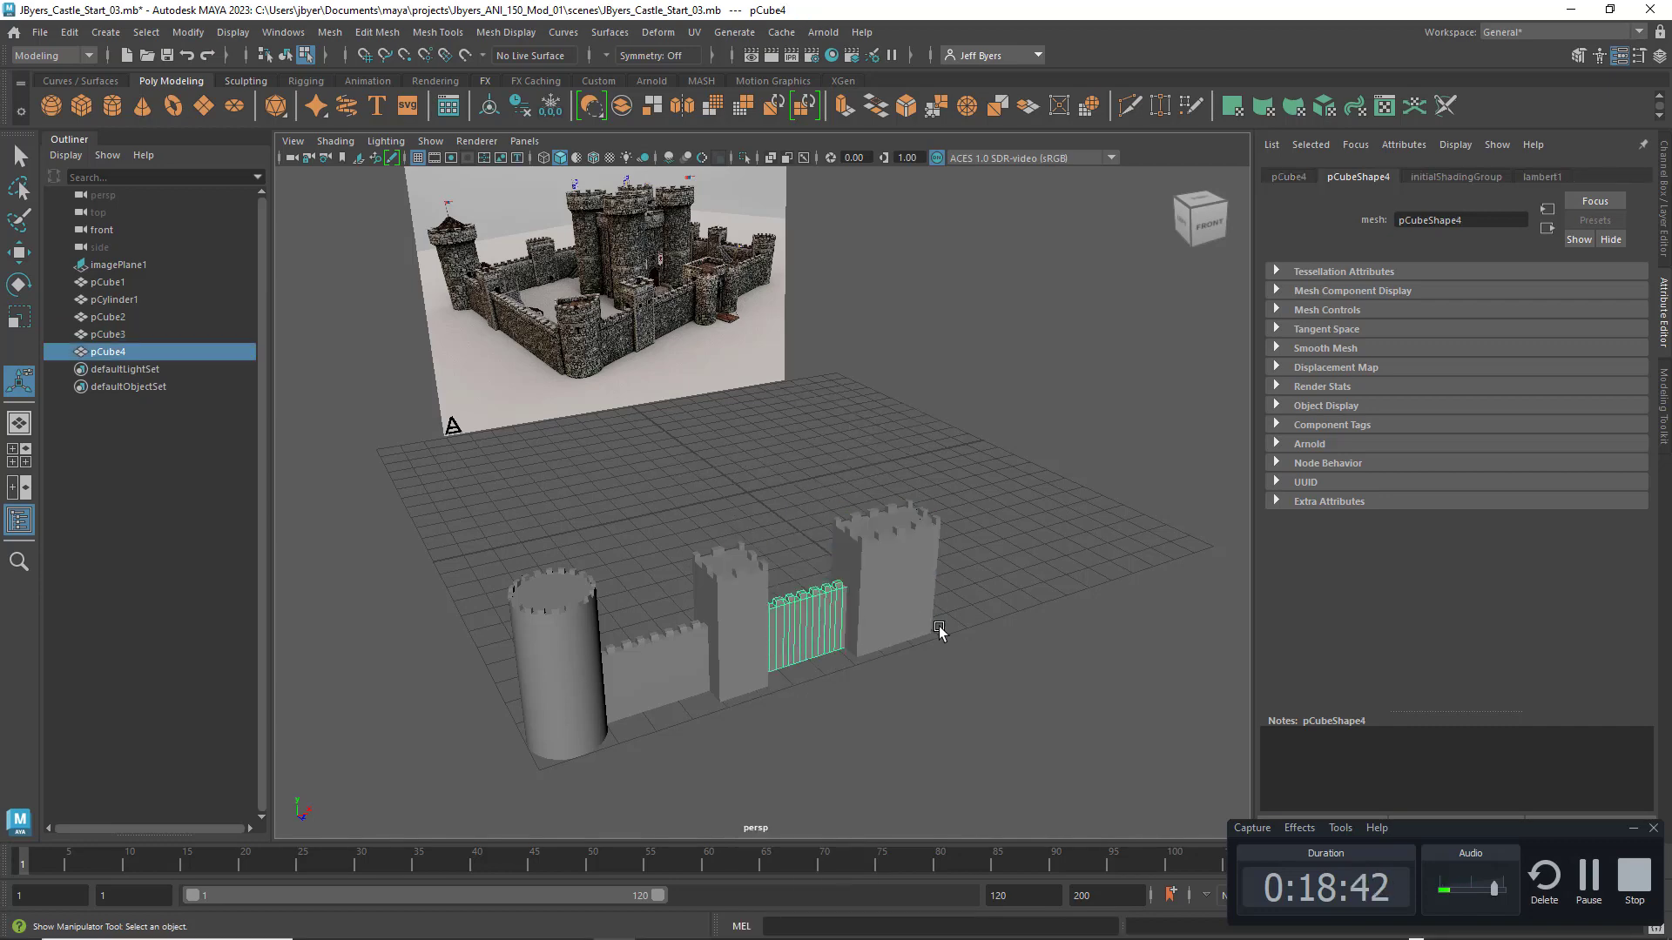
Step: Clear the wall selection in the front view and show the channel box with the display layers
{"action": "left_click_drag", "start_coordinate": [938, 627], "coordinate": [883, 597], "text": "alt"}
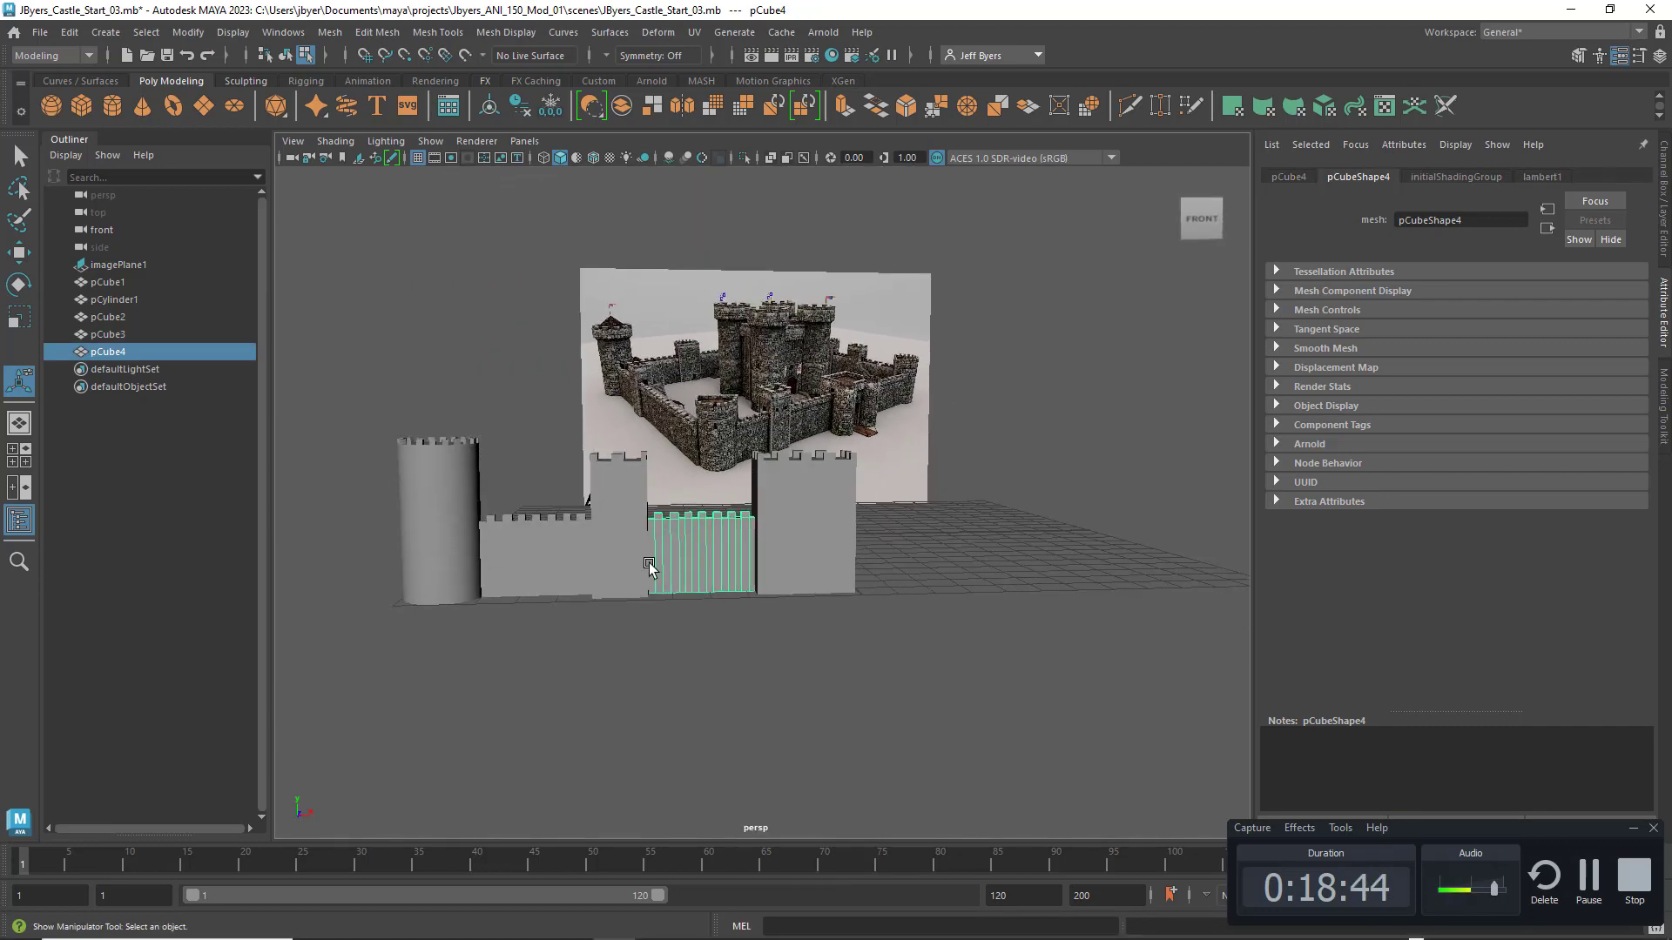
{"action": "key", "text": "space"}
{"action": "key", "text": "space"}
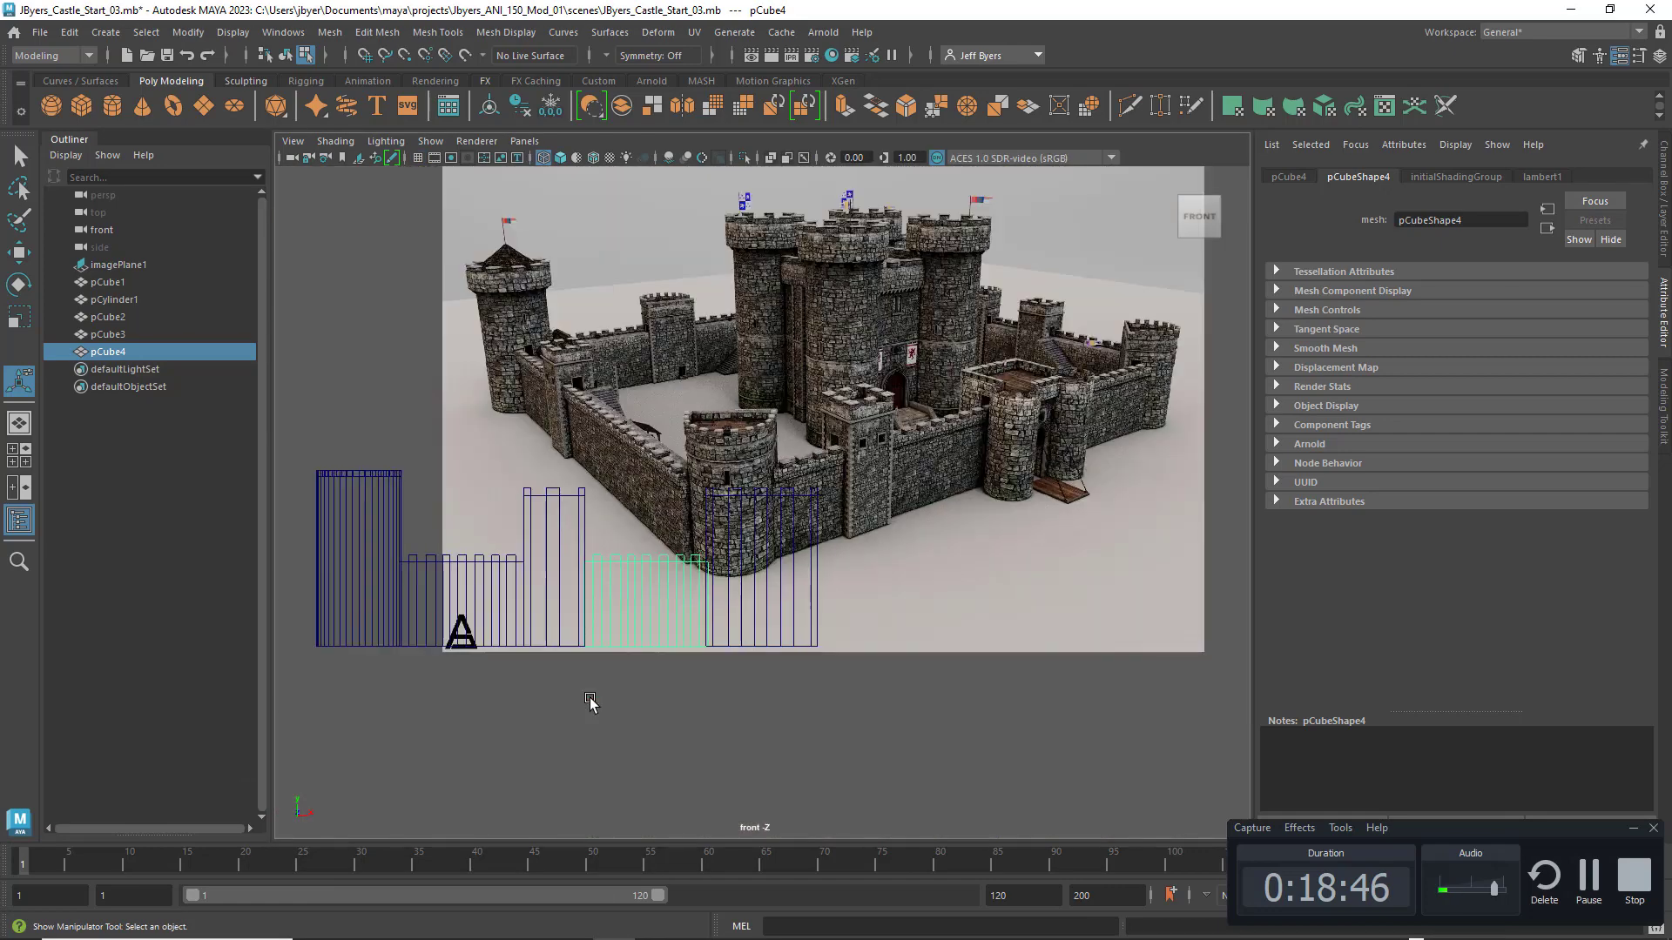
{"action": "scroll", "coordinate": [597, 700], "scroll_direction": "down", "scroll_amount": 3}
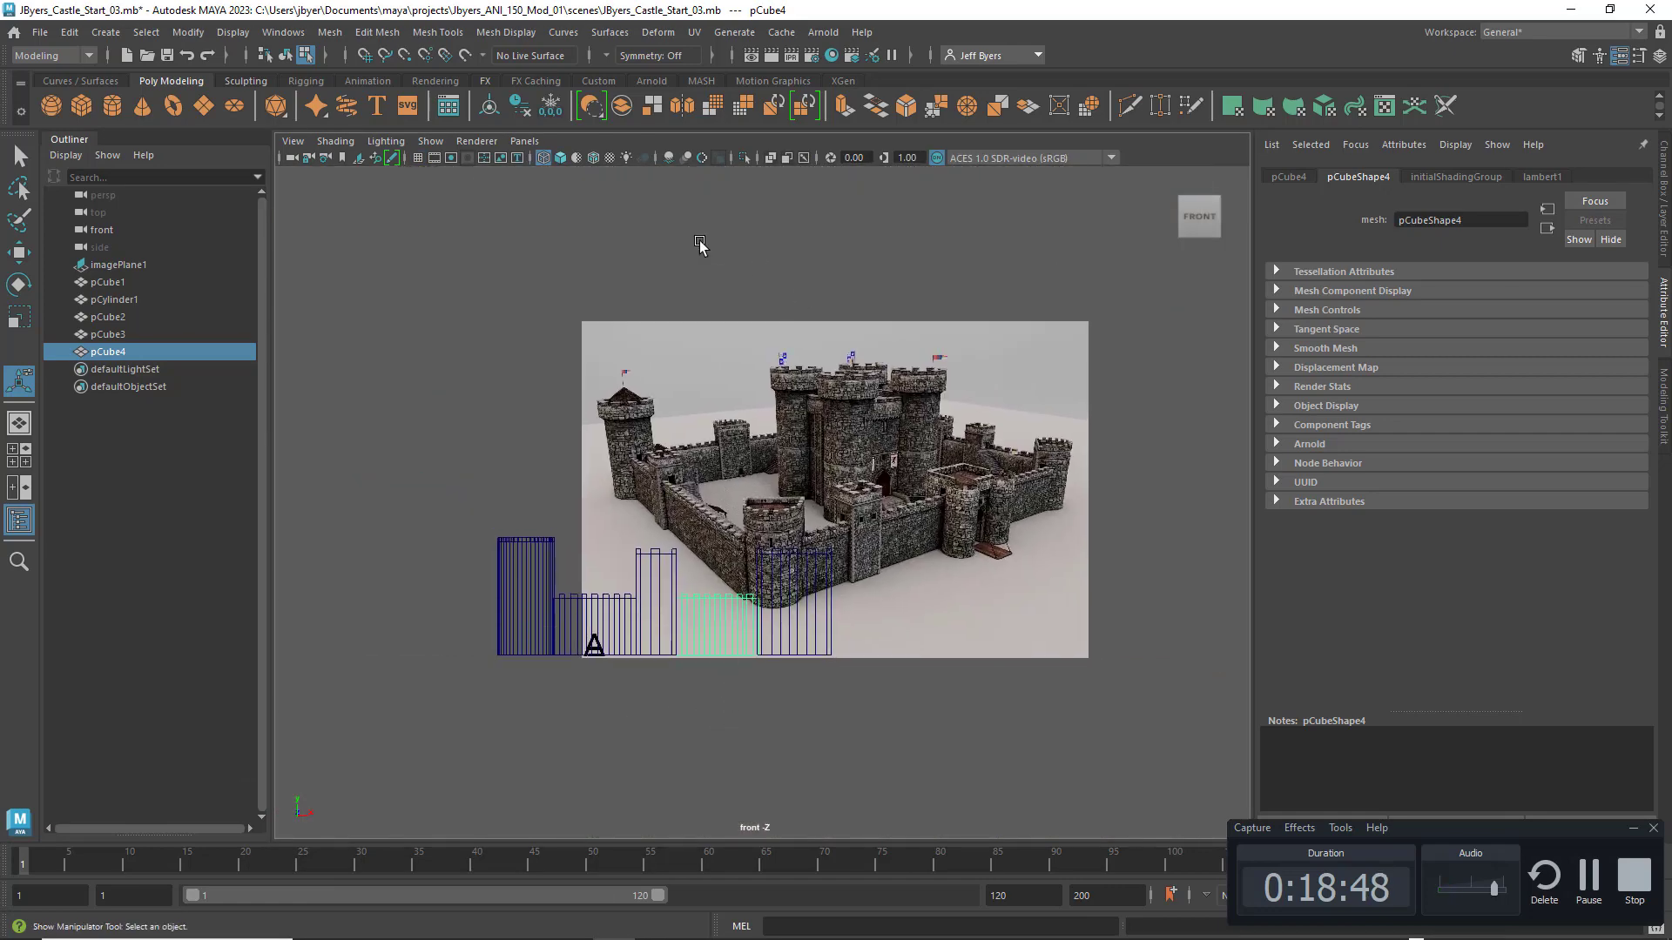
{"action": "left_click", "coordinate": [933, 324]}
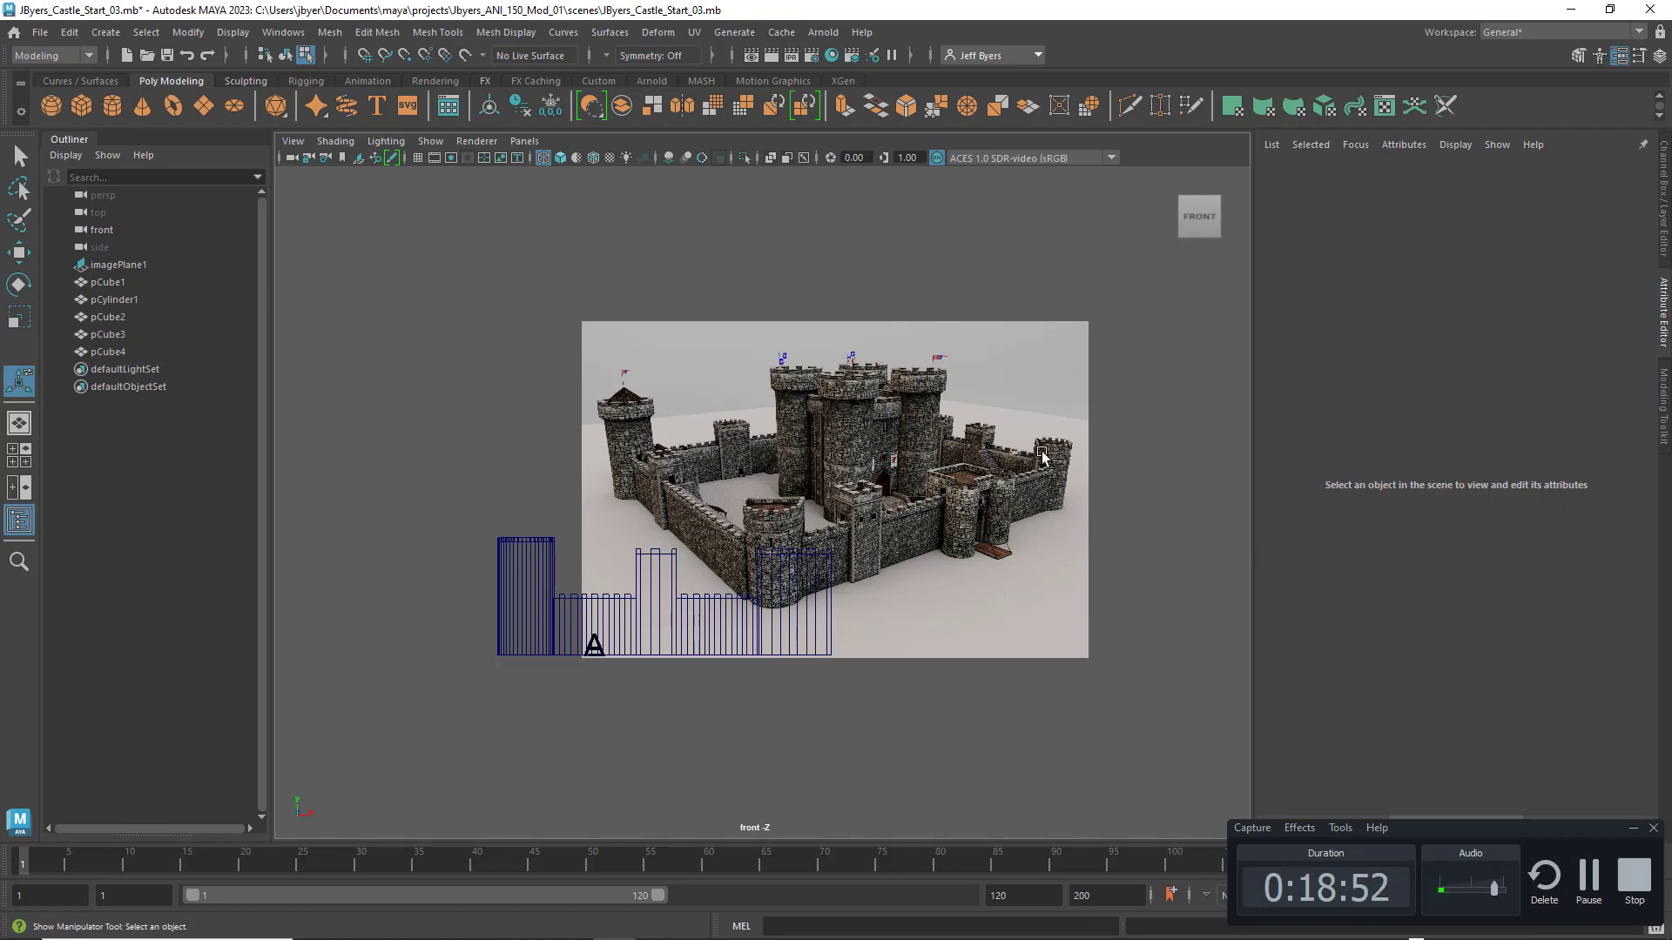
{"action": "key", "text": "ctrl+a"}
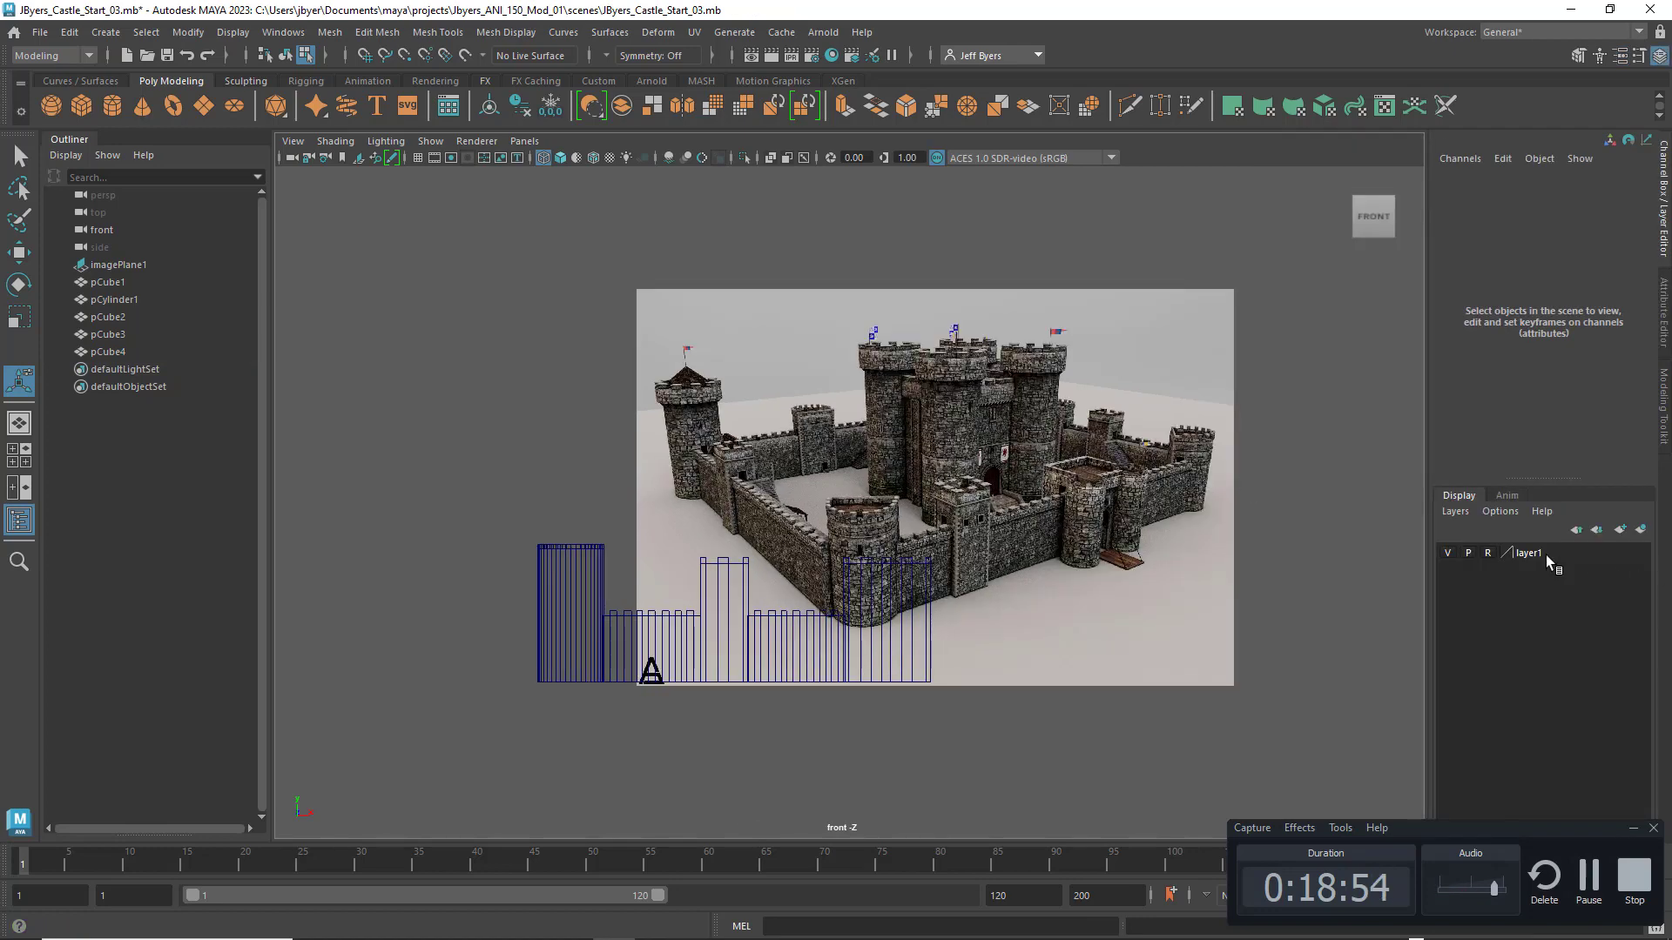
Step: Hide the reference image layer and duplicate the wall section between the towers, placing the copy beyond the long tower at Translate X 9.533
{"action": "left_click", "coordinate": [1448, 554]}
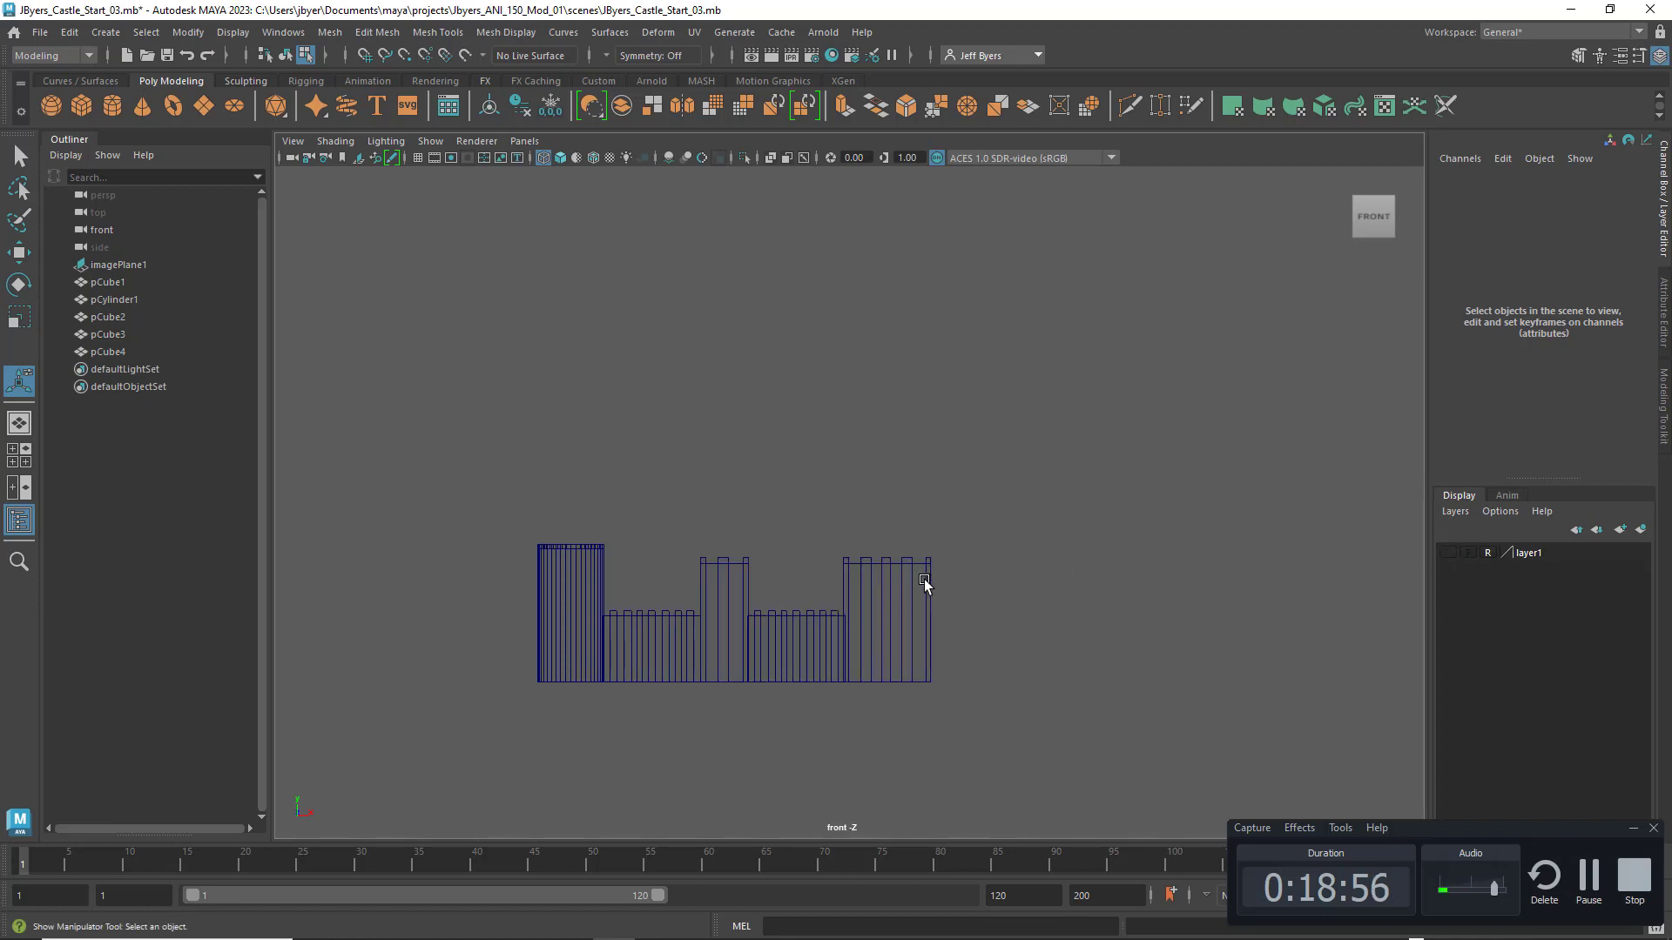
{"action": "middle_click_drag", "start_coordinate": [969, 564], "coordinate": [1031, 525], "text": "alt"}
{"action": "scroll", "coordinate": [851, 541], "scroll_direction": "up", "scroll_amount": 2}
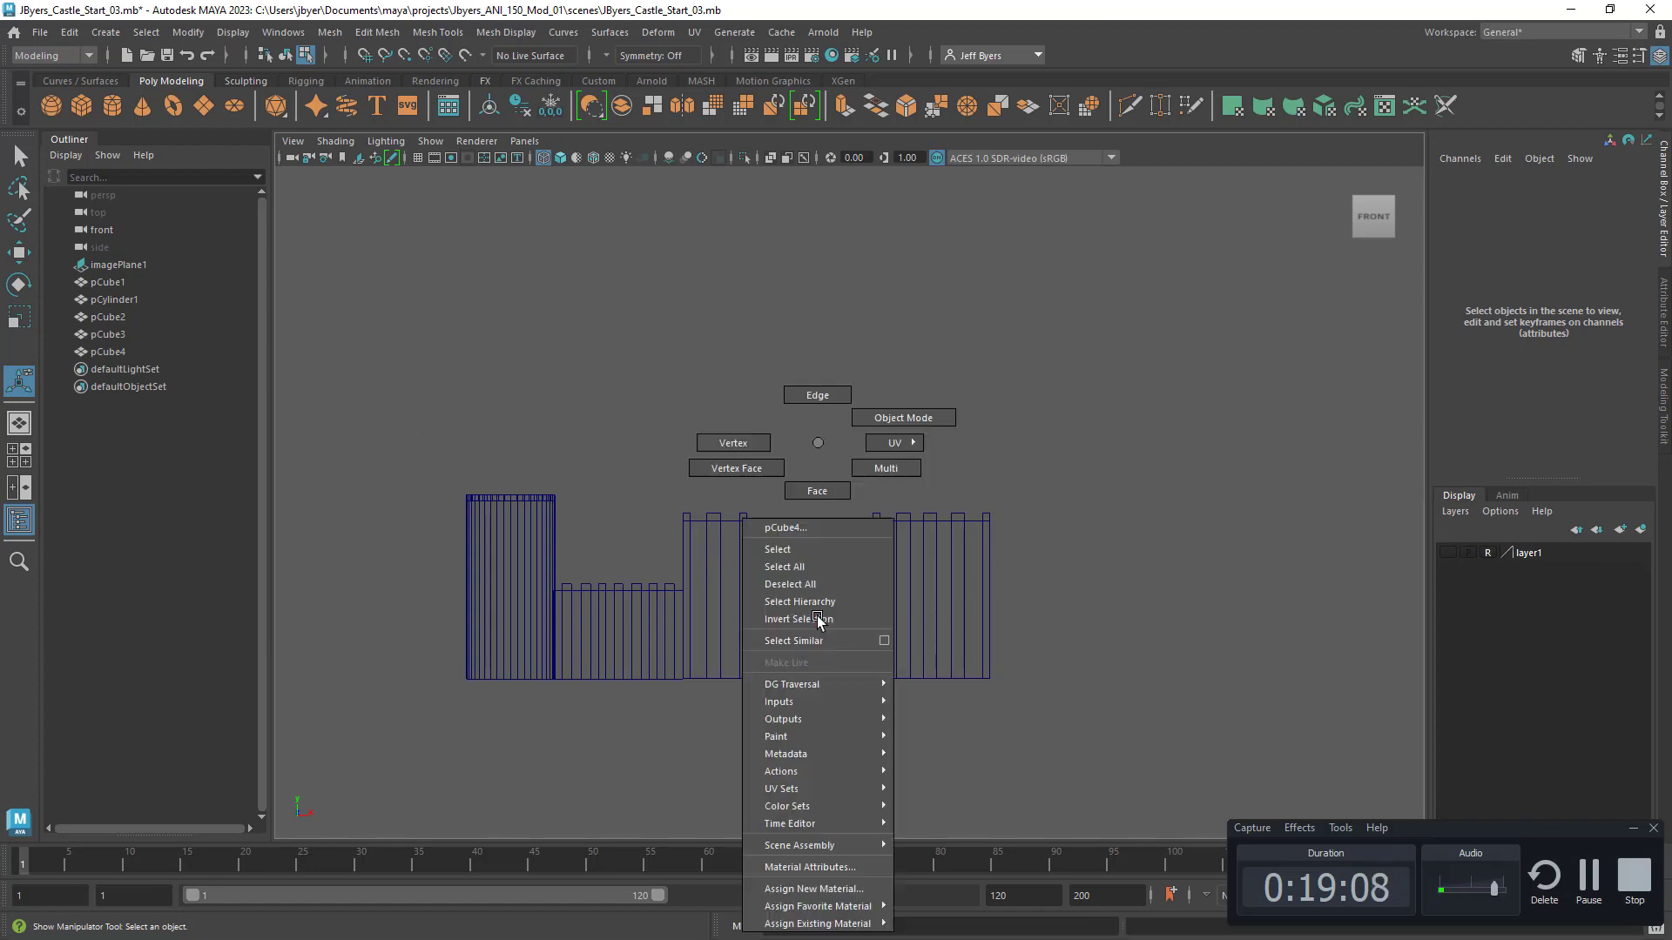
{"action": "right_click", "coordinate": [825, 639]}
{"action": "left_click", "coordinate": [780, 550]}
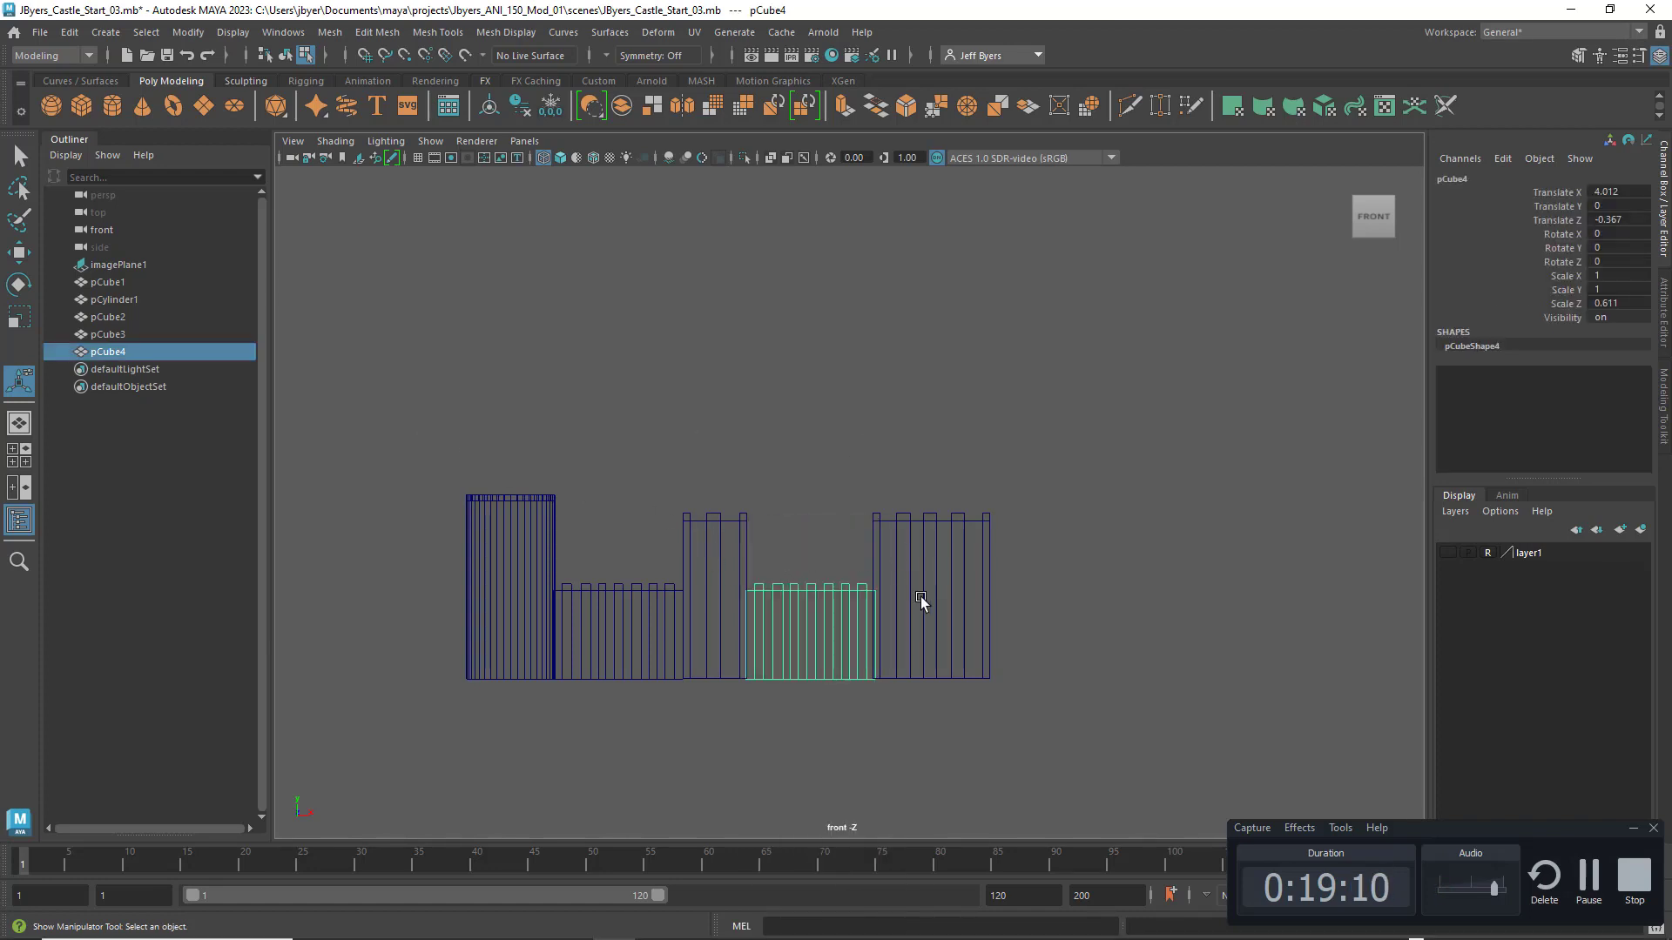
{"action": "key", "text": "ctrl+d"}
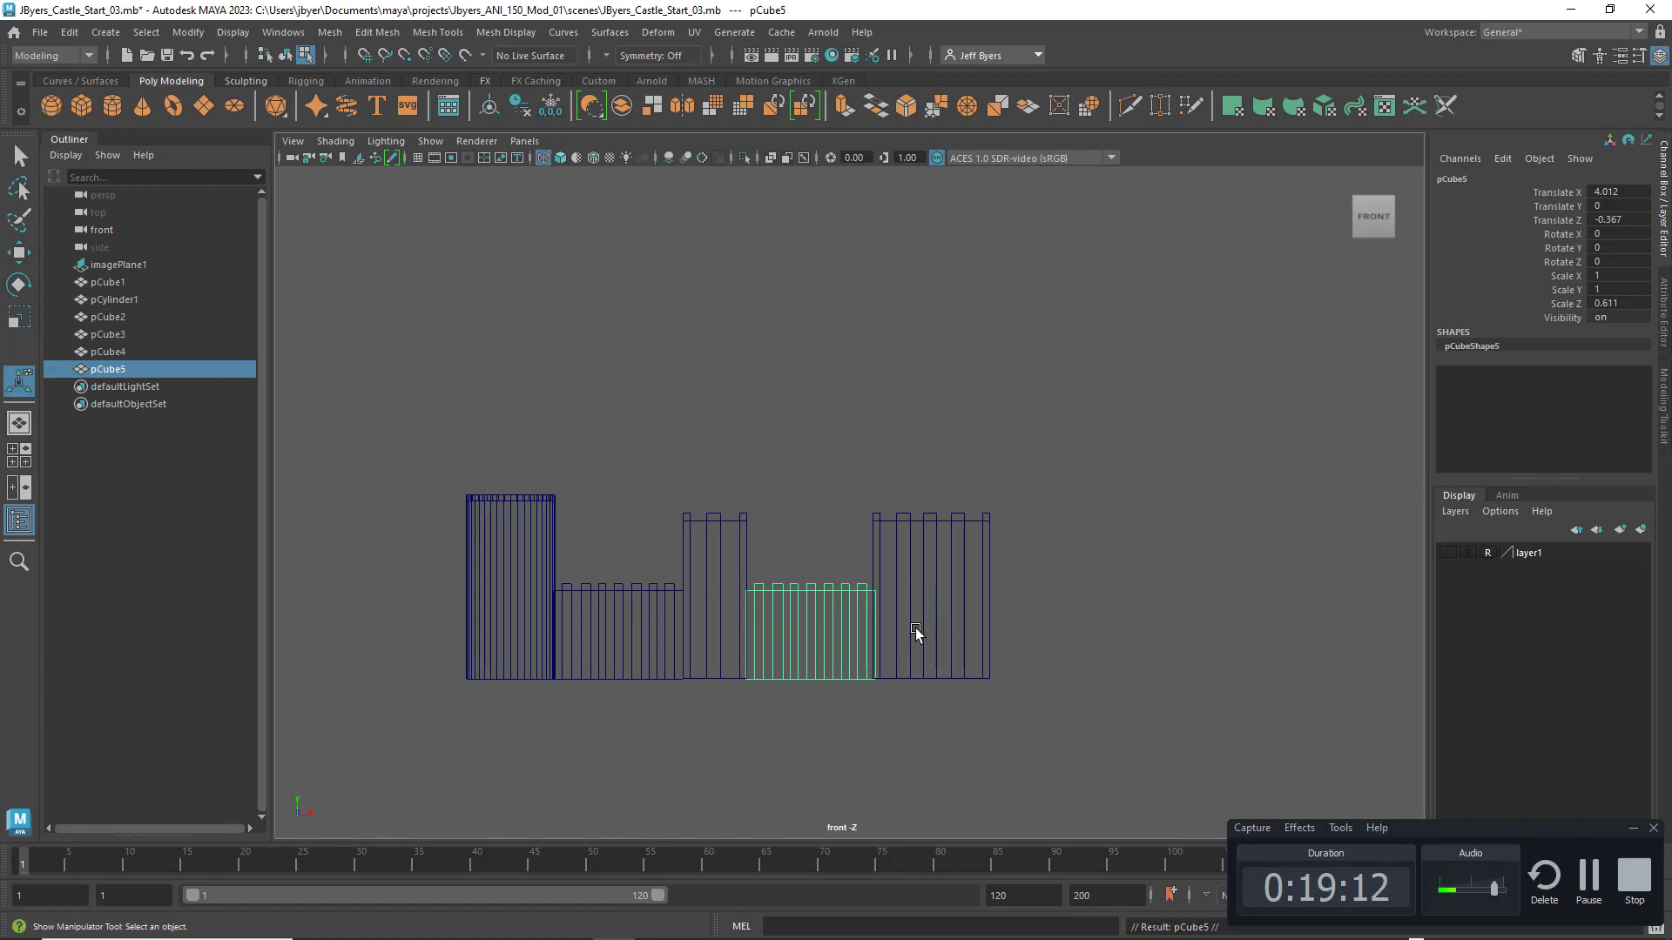
{"action": "key", "text": "w"}
{"action": "left_click_drag", "start_coordinate": [935, 636], "coordinate": [1182, 639]}
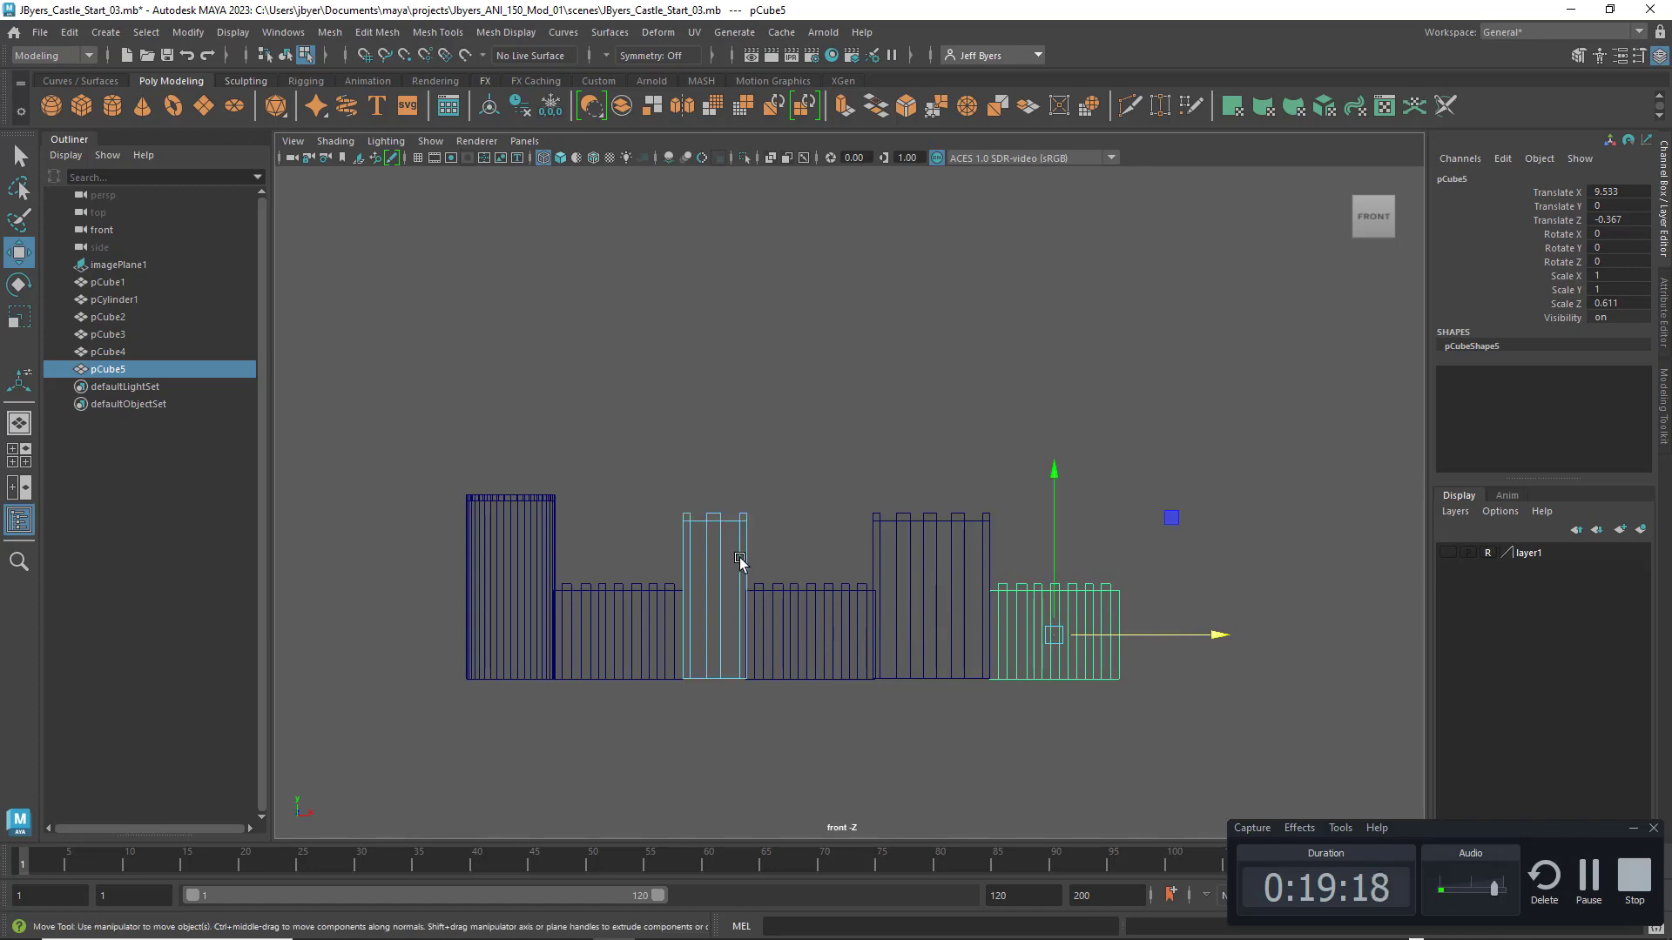
Step: Duplicate the square tower and move the copy along X to 3.456, against the outer end of the new wall section
{"action": "right_click_drag", "start_coordinate": [719, 543], "coordinate": [710, 557]}
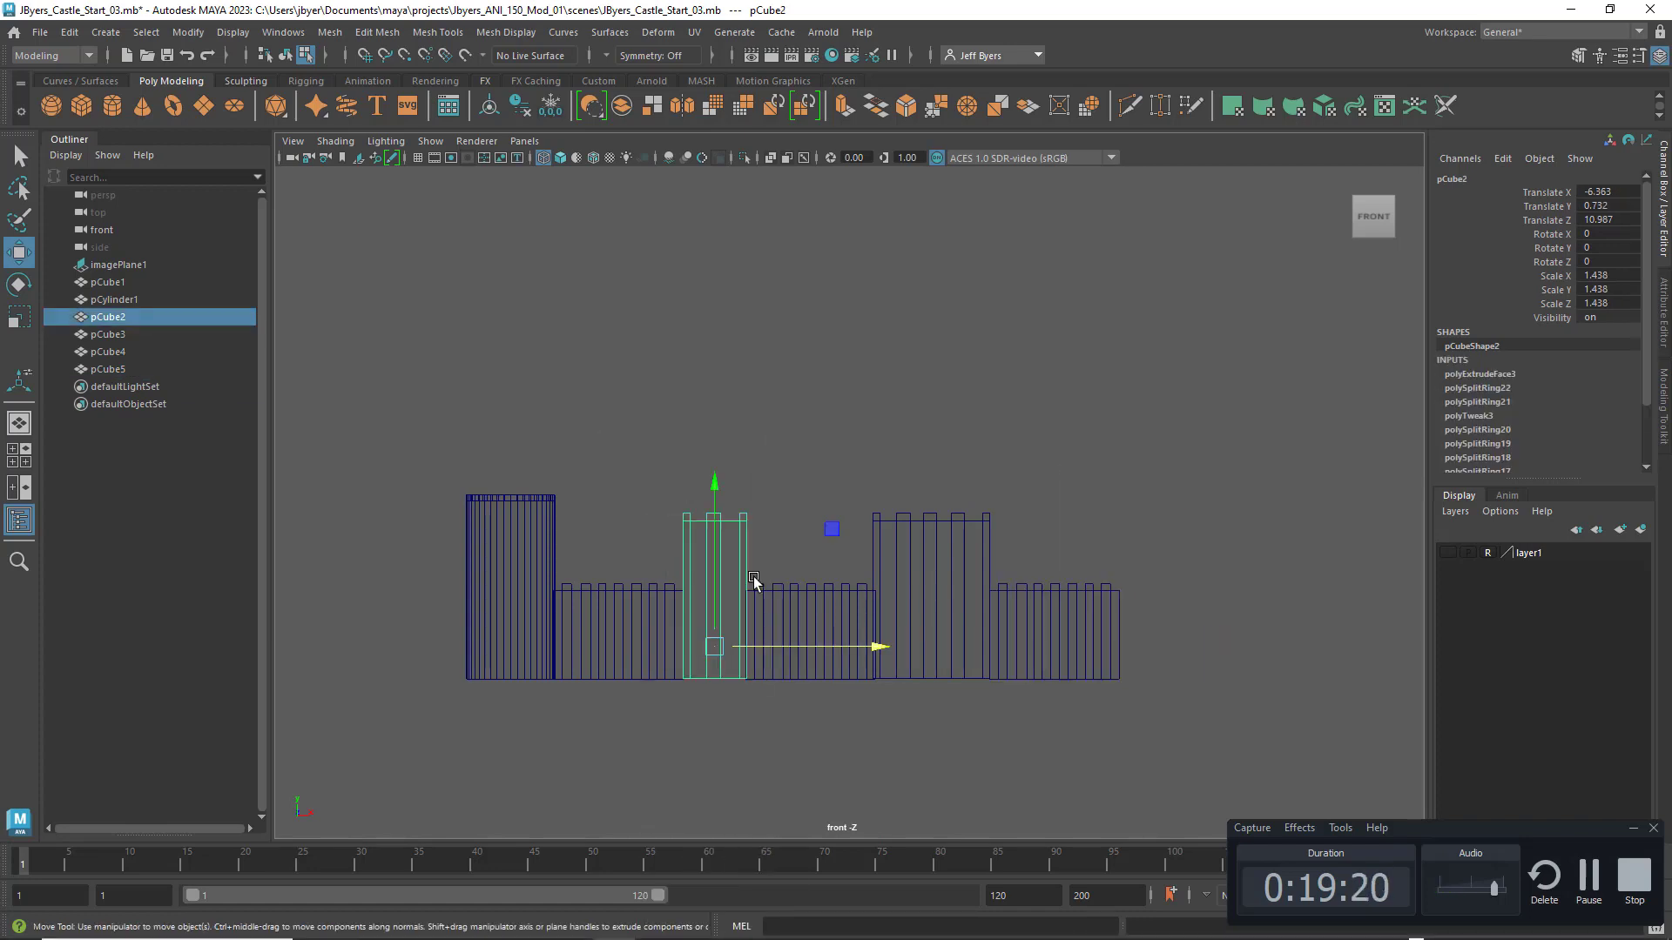
{"action": "key", "text": "ctrl+d"}
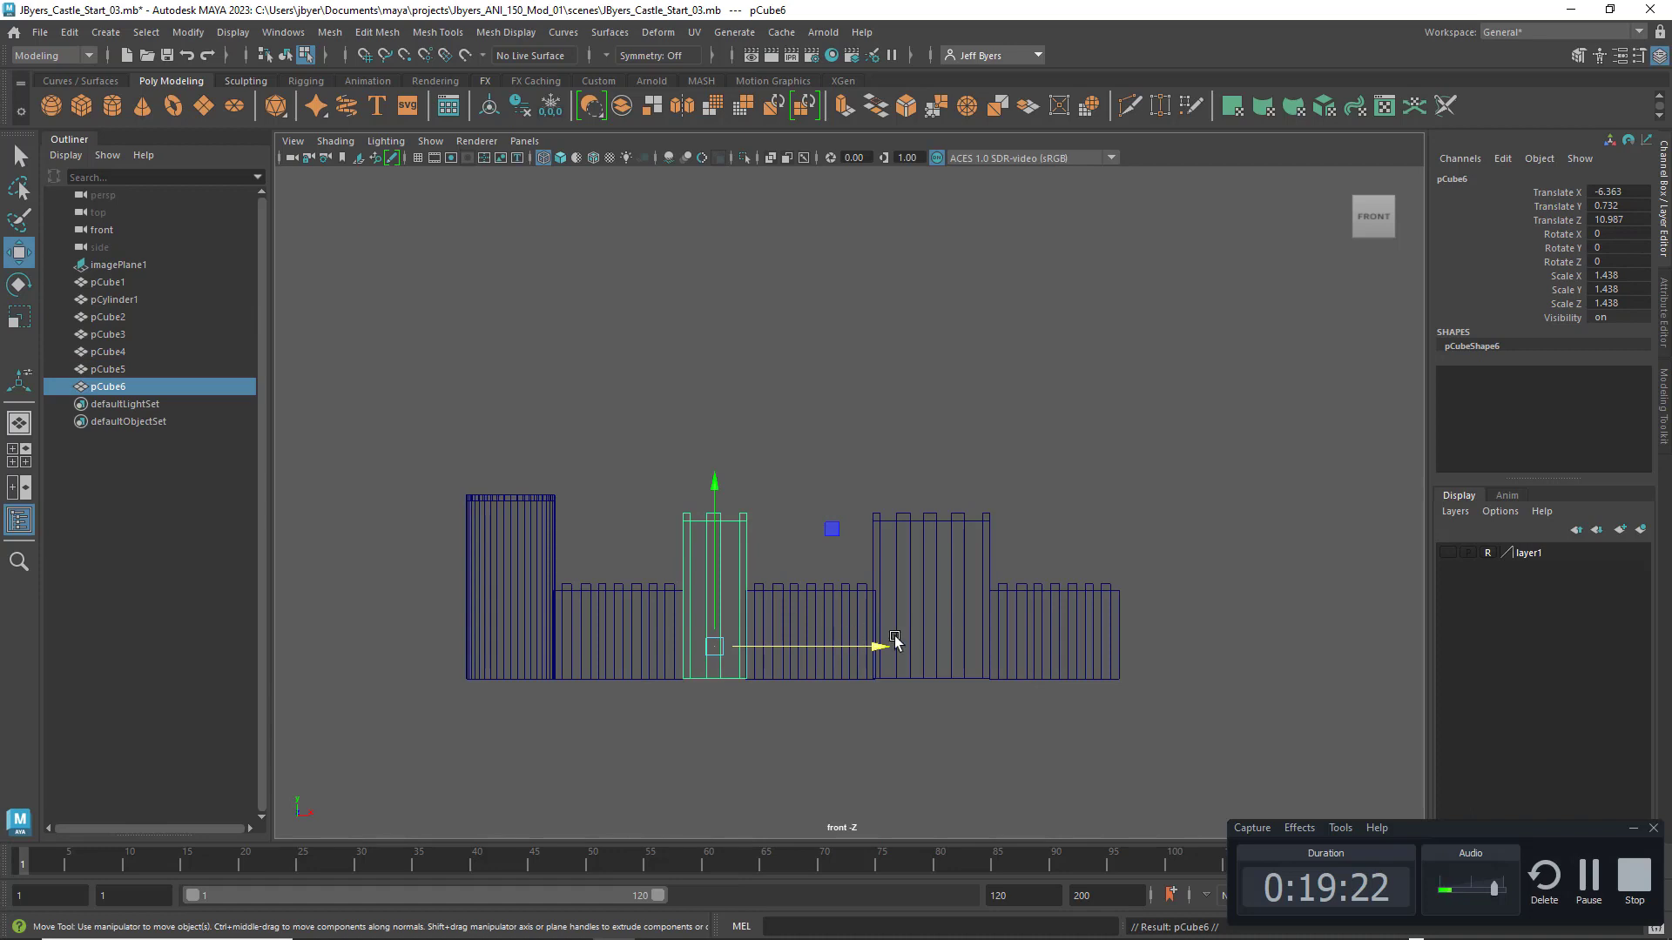
{"action": "left_click_drag", "start_coordinate": [875, 646], "coordinate": [1314, 652]}
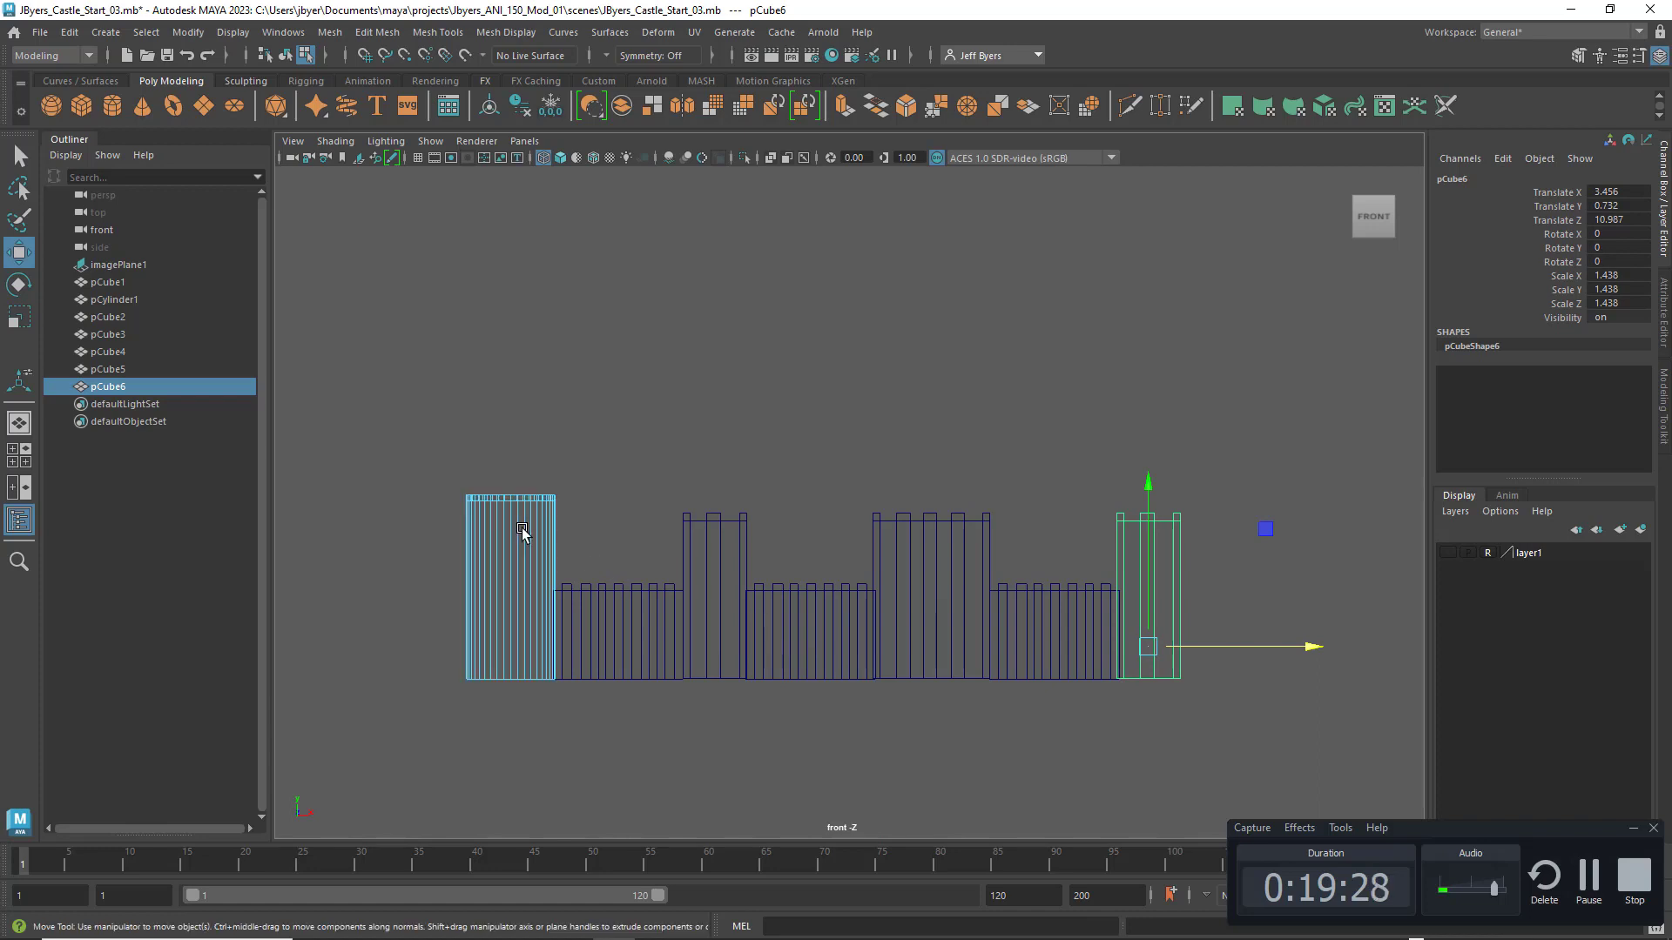
Step: Duplicate the round corner tower and move the copy along X to 7.53 near the opposite end of the wall row
{"action": "right_click_drag", "start_coordinate": [522, 532], "coordinate": [522, 550]}
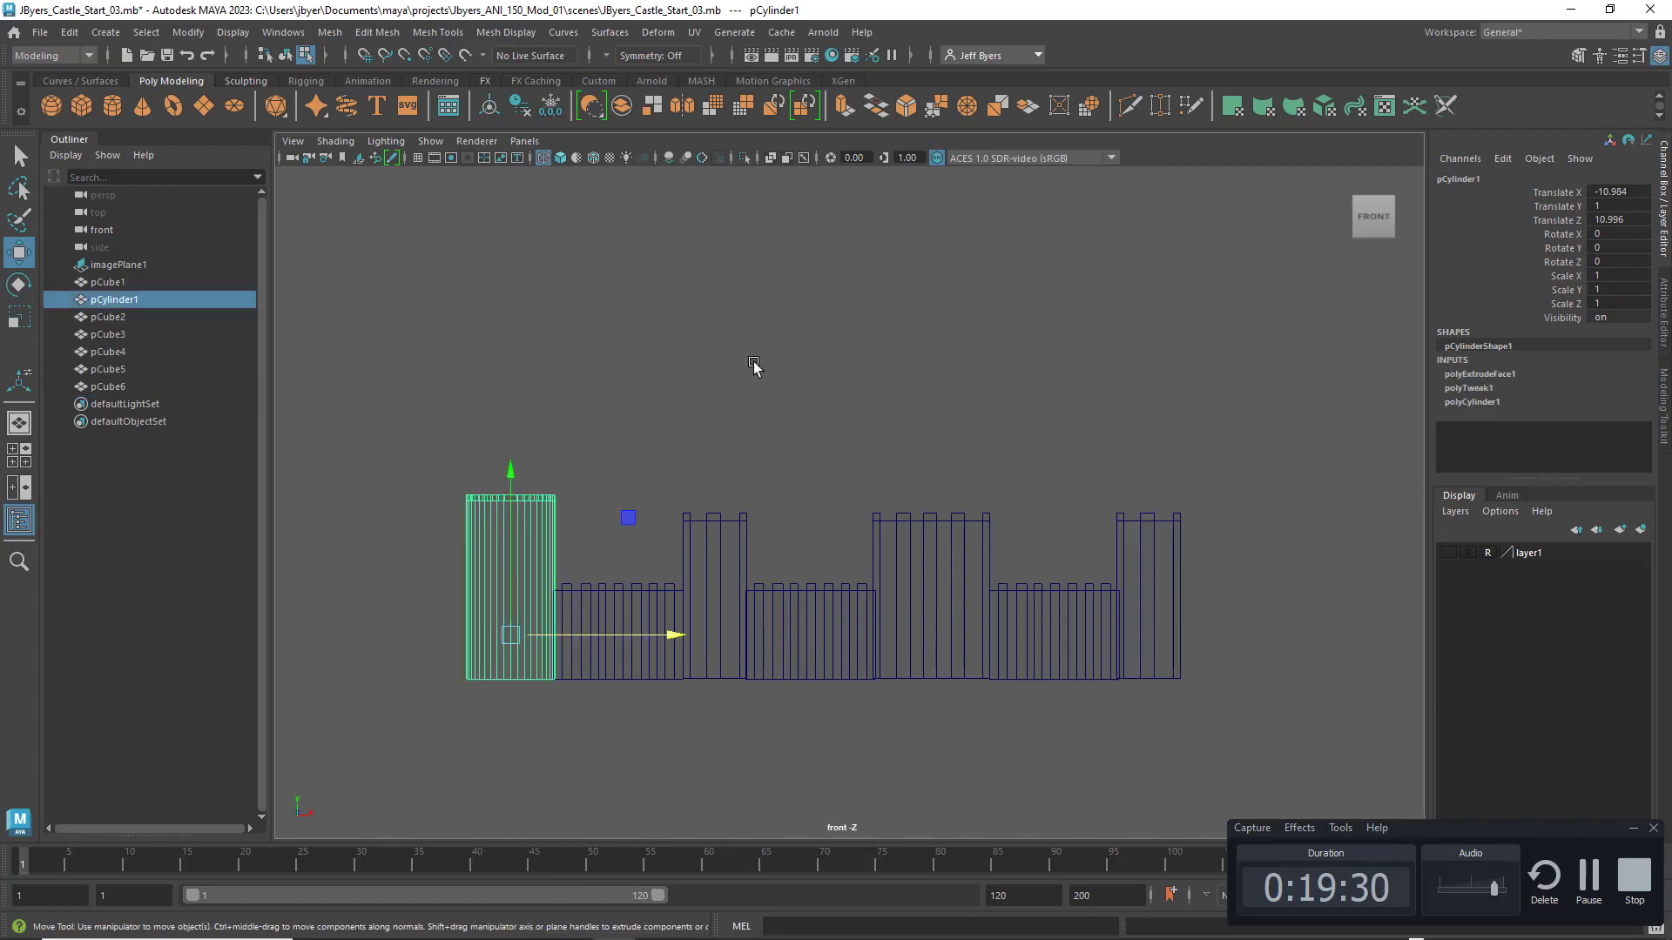
{"action": "key", "text": "ctrl+d"}
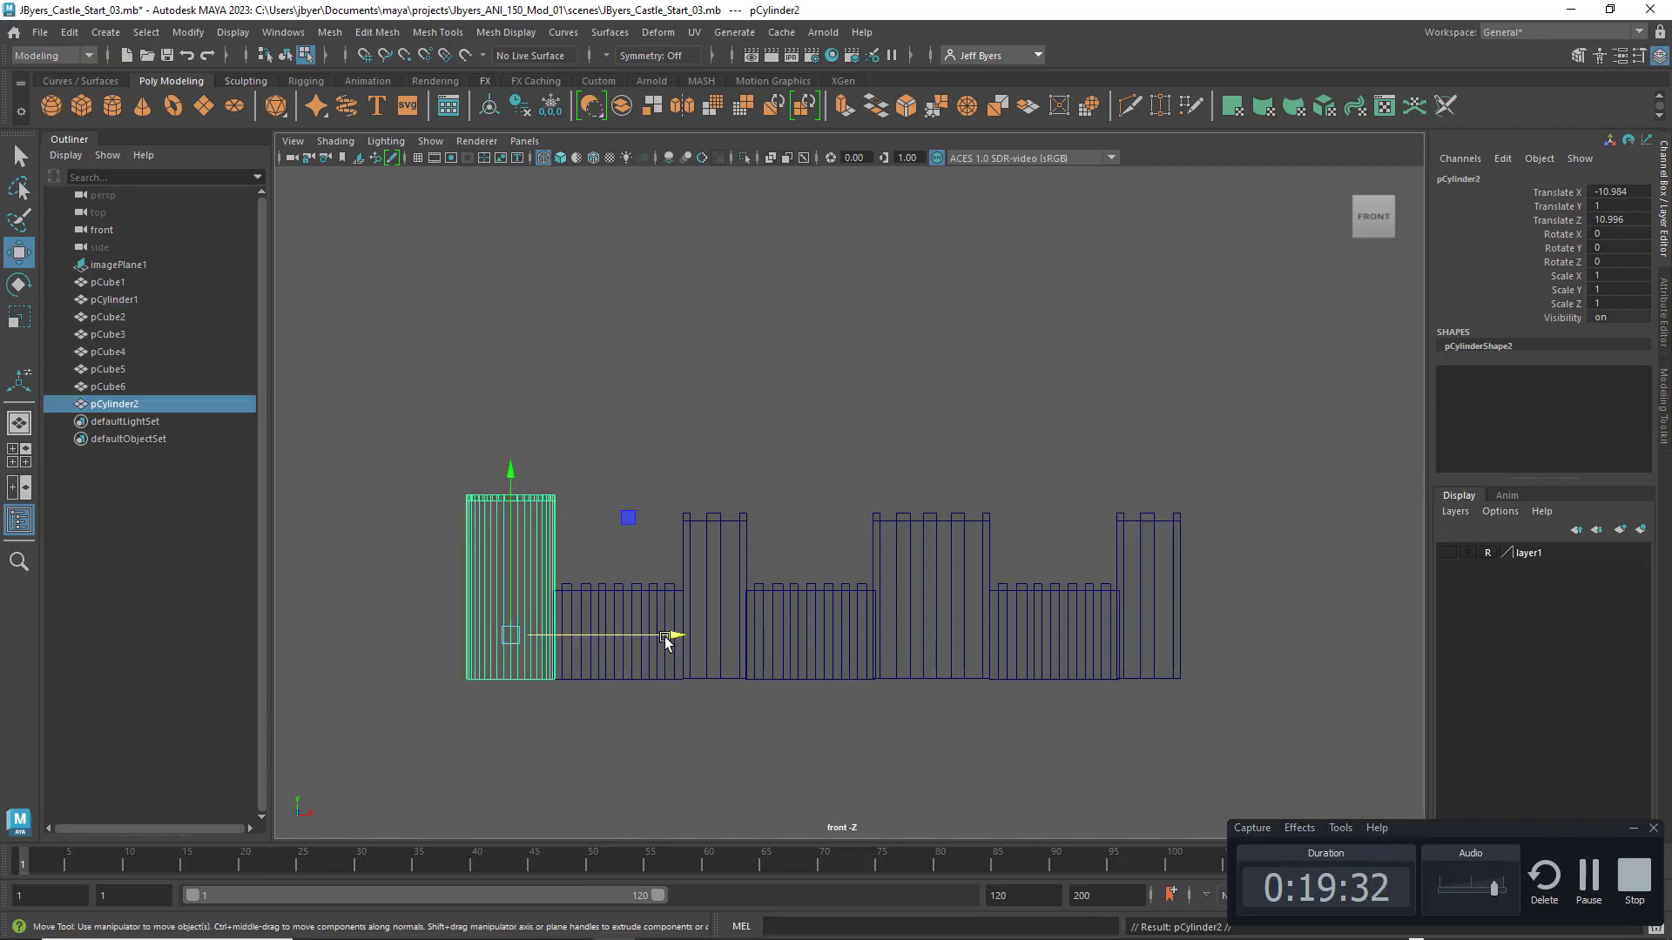
{"action": "left_click_drag", "start_coordinate": [675, 636], "coordinate": [1494, 628]}
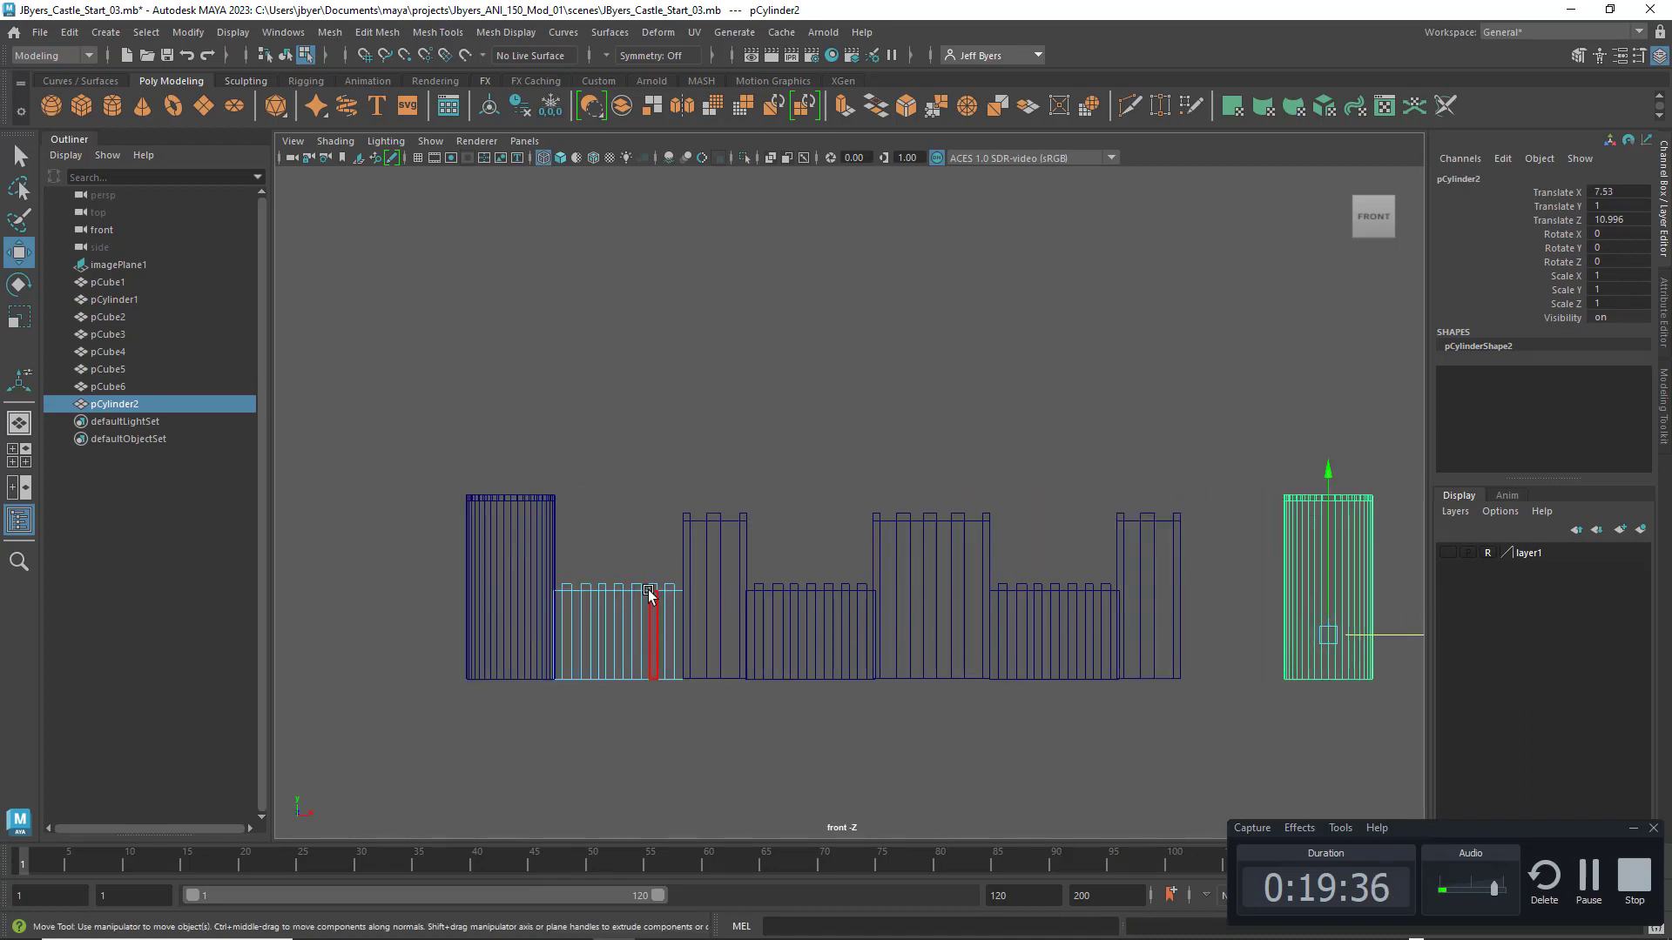
Step: Duplicate the wall section beside the original round tower and move the copy to Translate X 13.855, against the copied square tower
{"action": "right_click_drag", "start_coordinate": [648, 594], "coordinate": [571, 558]}
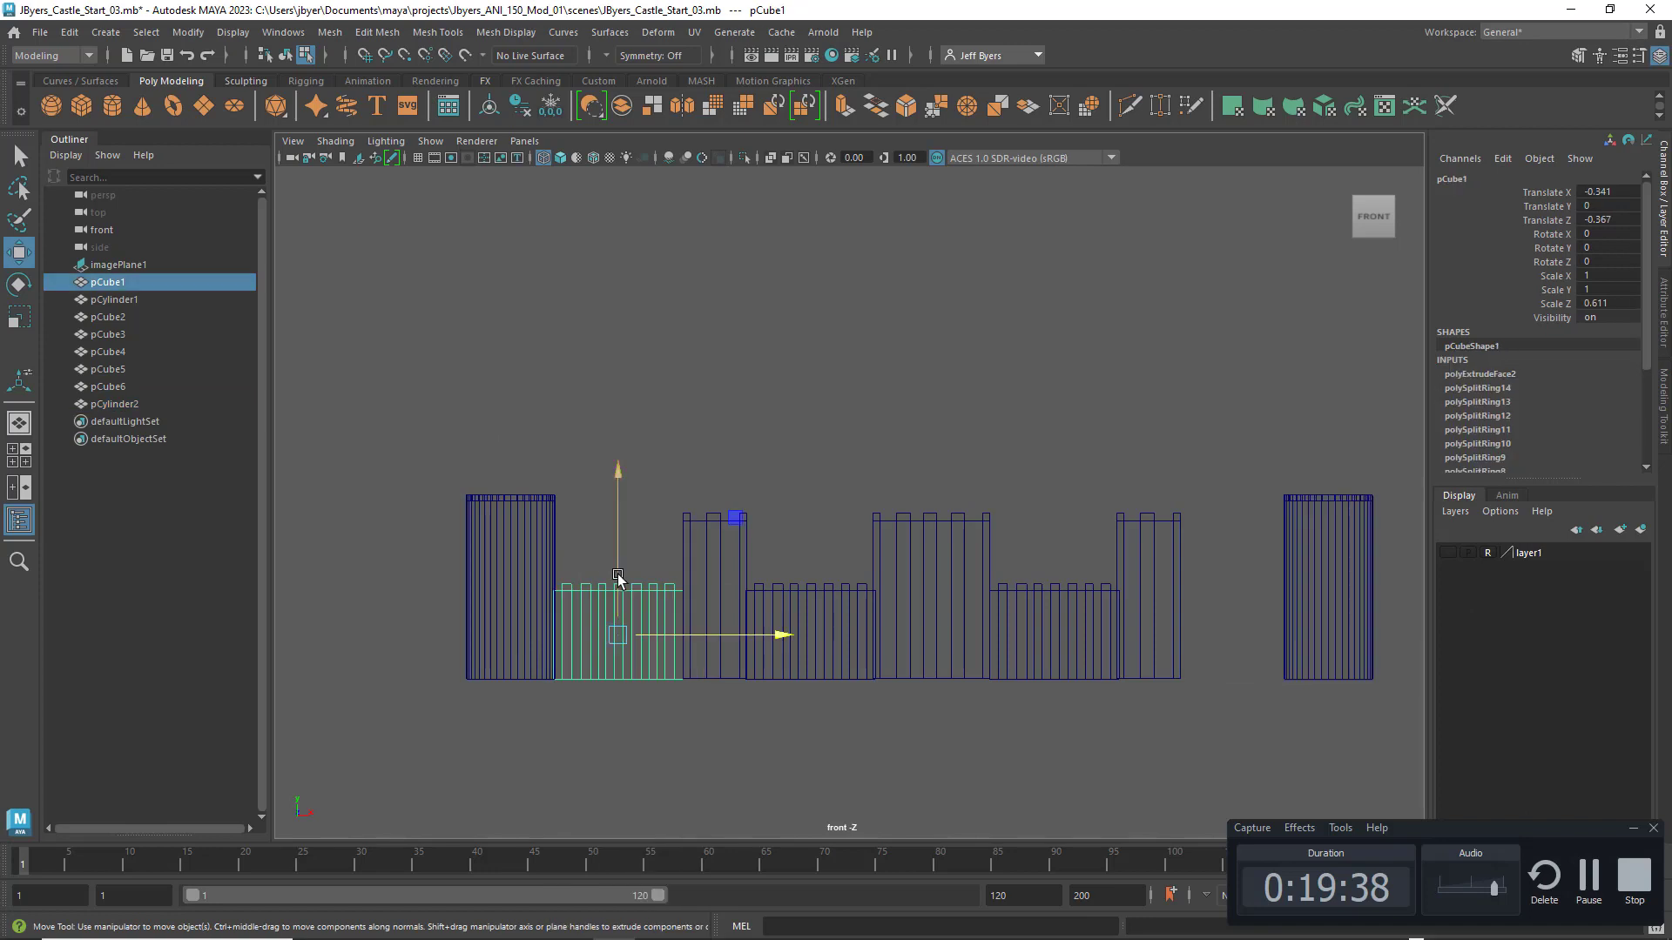
{"action": "key", "text": "ctrl+d"}
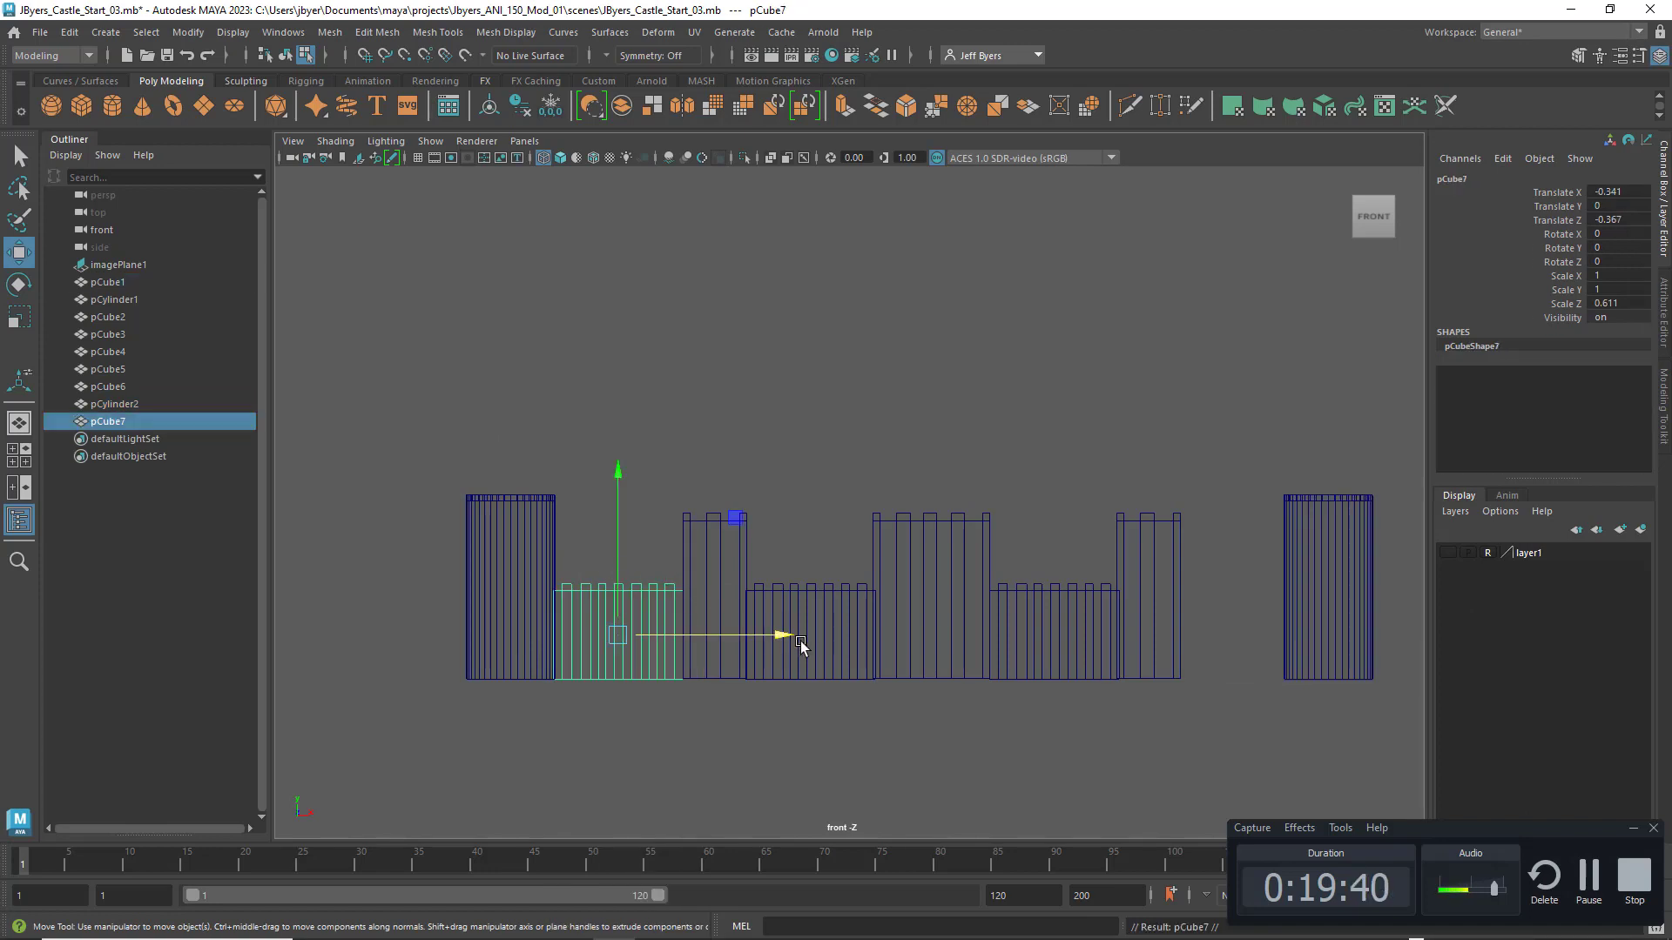
{"action": "left_click_drag", "start_coordinate": [783, 638], "coordinate": [1413, 666]}
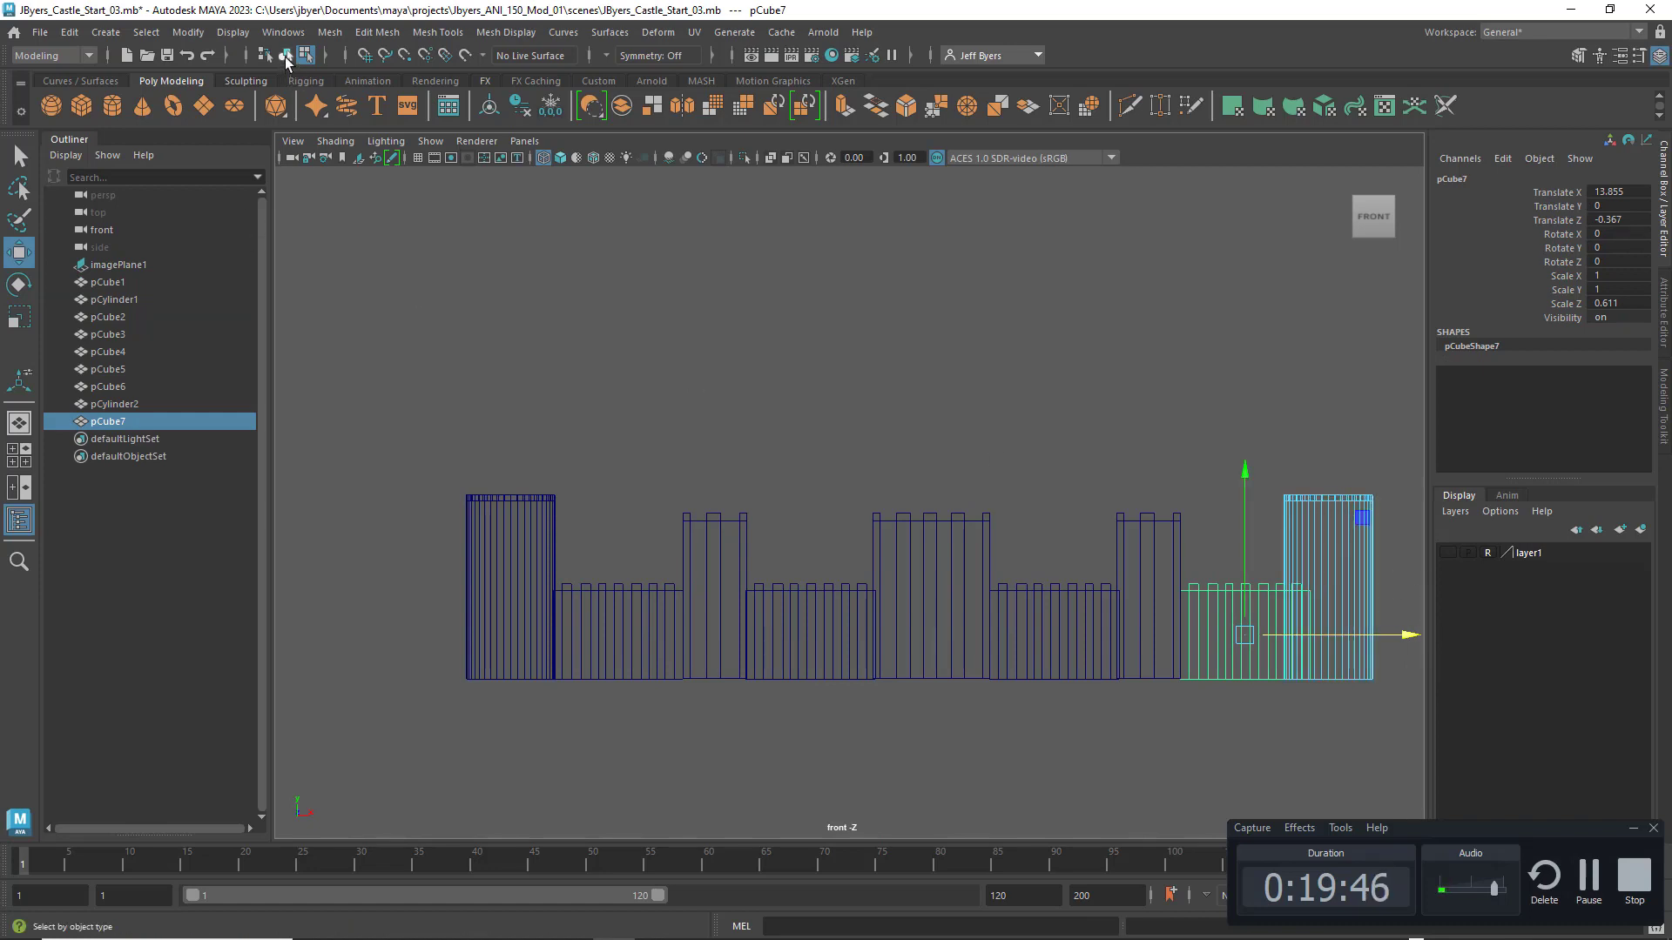
Step: Switch to object selection and move the copied round tower to Translate X 8.082 so it meets the last wall section
{"action": "left_click", "coordinate": [286, 55]}
{"action": "left_click", "coordinate": [1323, 601]}
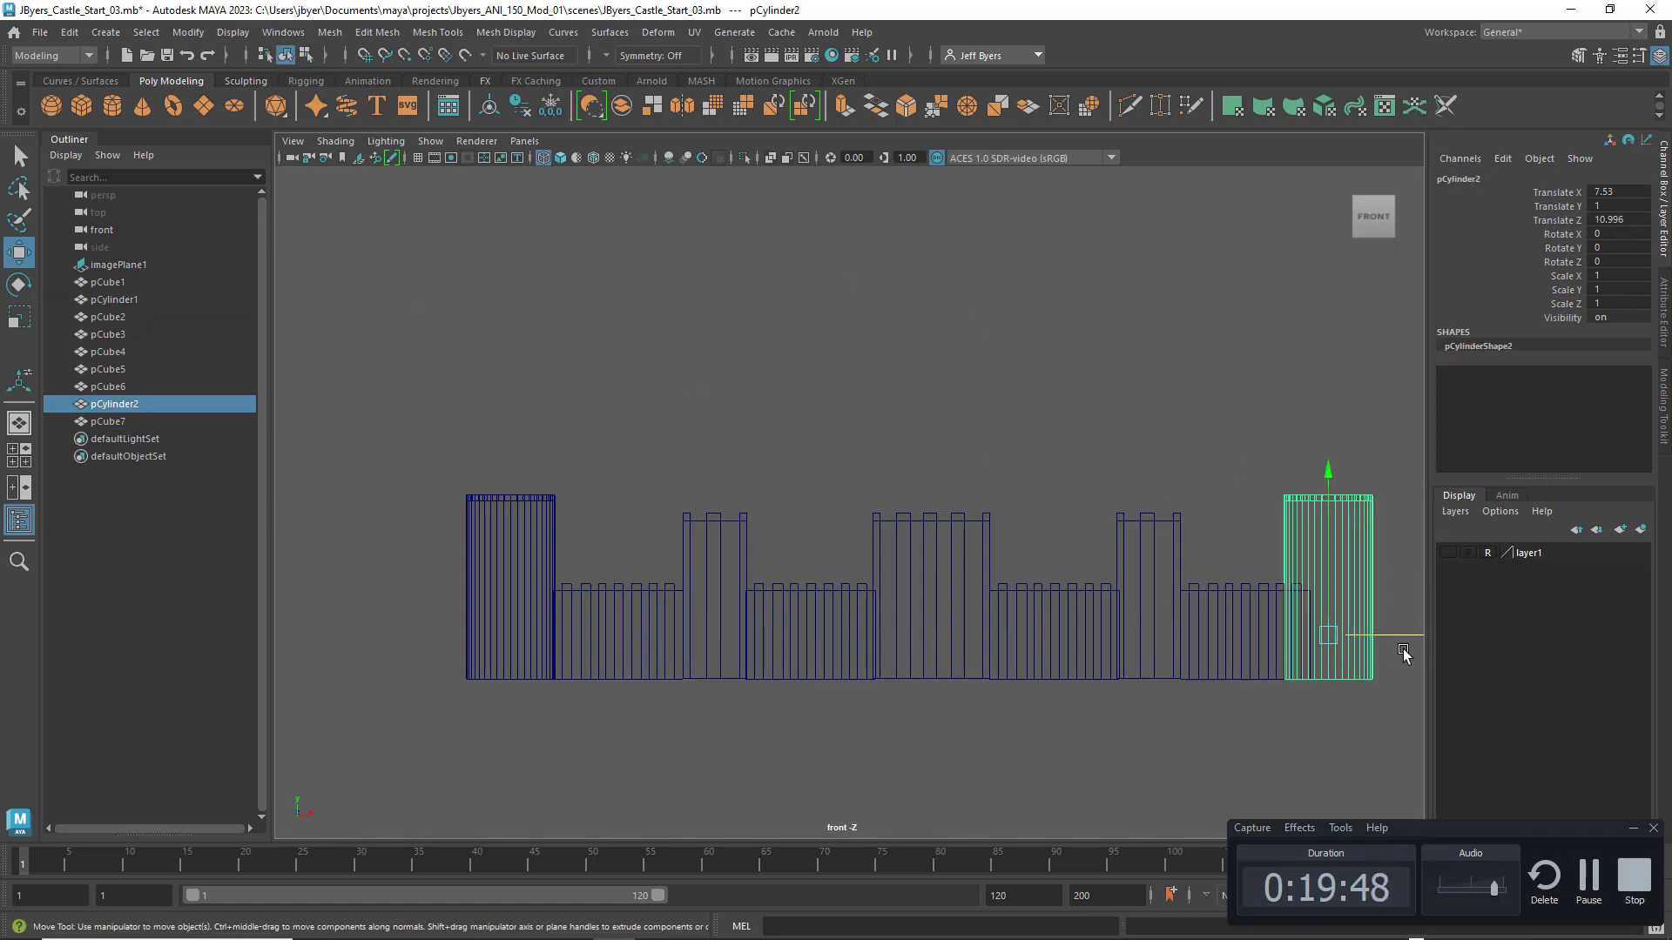
{"action": "left_click_drag", "start_coordinate": [1419, 635], "coordinate": [1429, 624]}
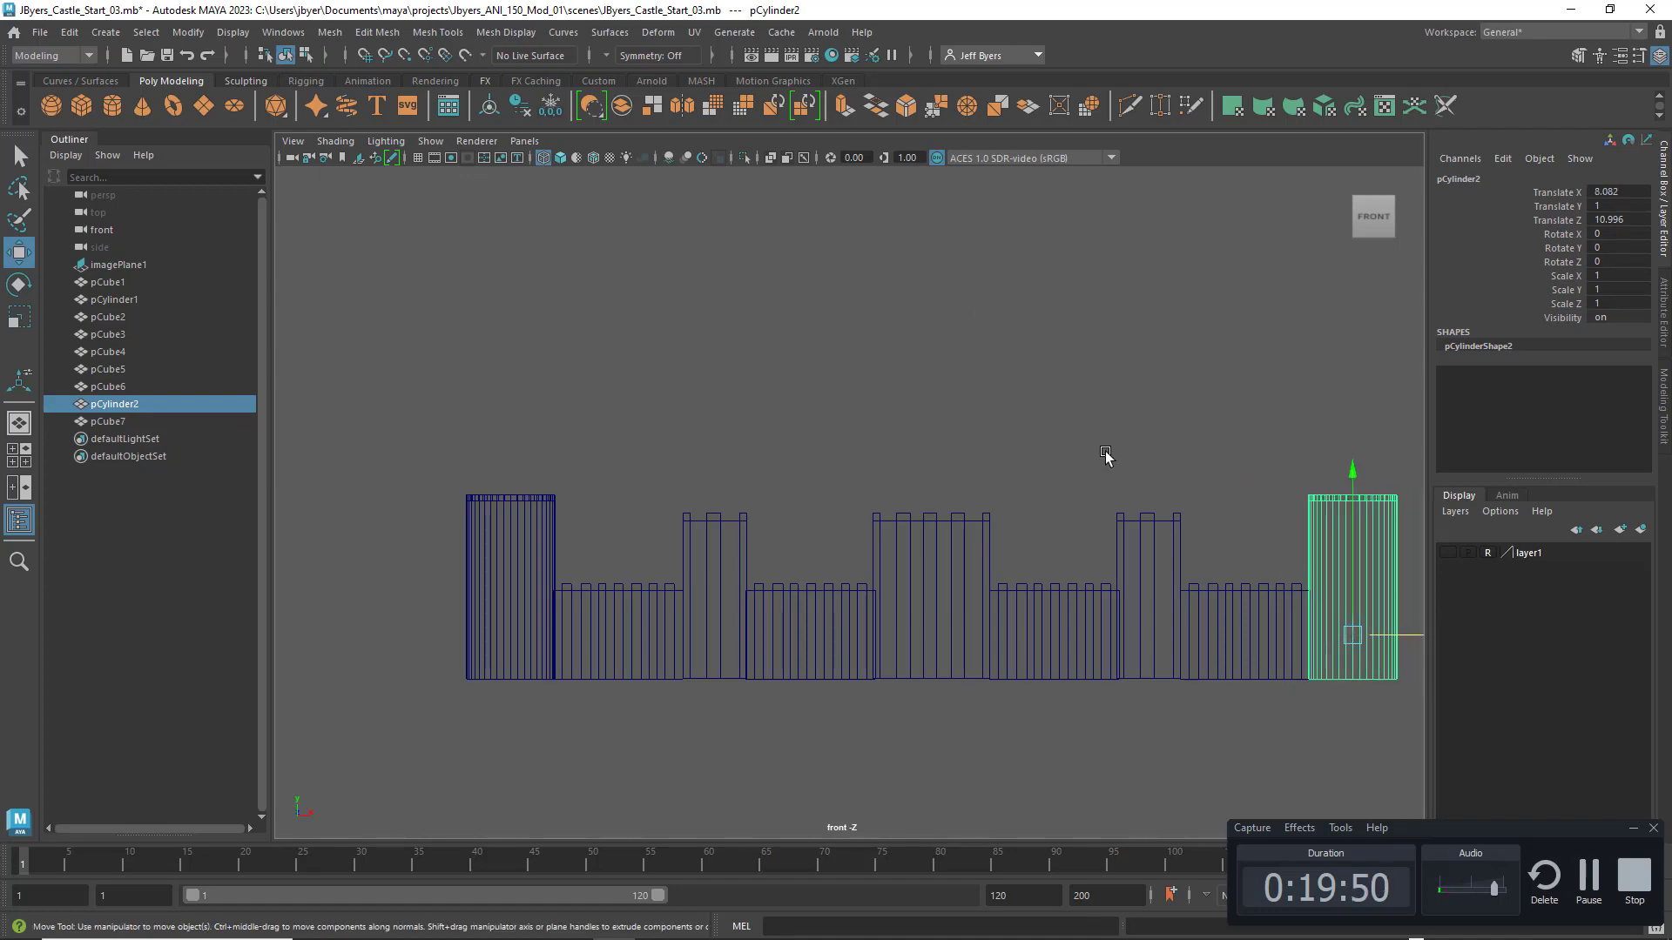
Step: Return to the perspective view and show the reference image layer behind the castle front
{"action": "key", "text": "space"}
{"action": "key", "text": "space"}
{"action": "left_click_drag", "start_coordinate": [936, 544], "coordinate": [1001, 548], "text": "alt"}
{"action": "key", "text": "super"}
{"action": "scroll", "coordinate": [1045, 564], "scroll_direction": "down", "scroll_amount": 3}
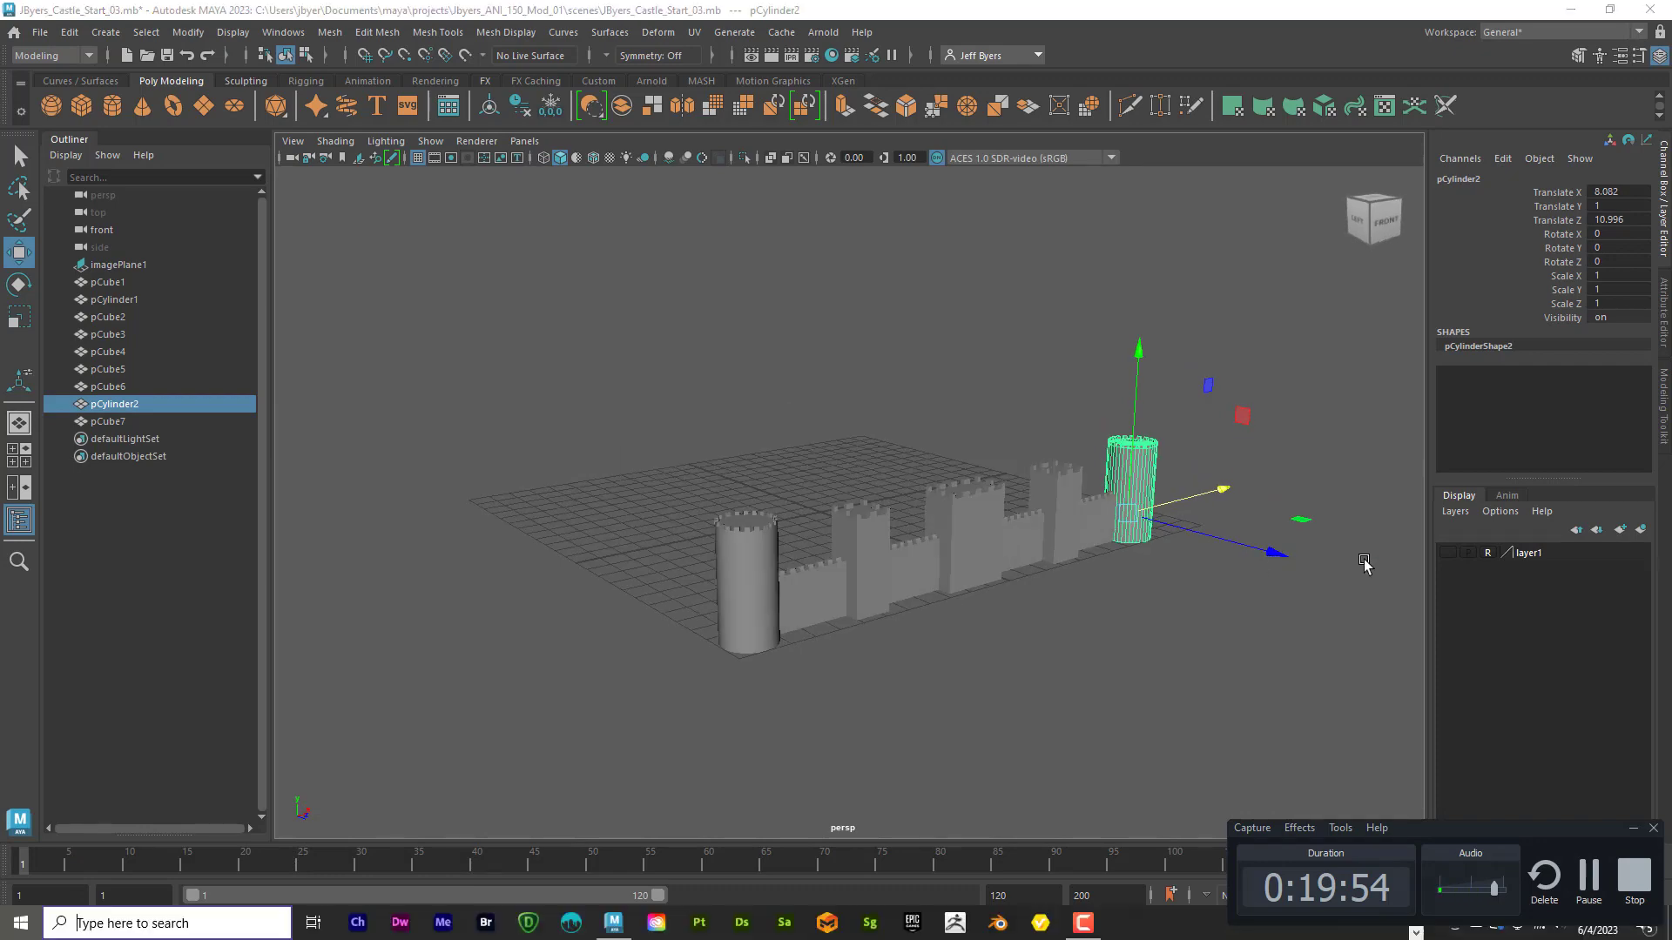
{"action": "left_click", "coordinate": [1446, 552]}
{"action": "left_click_drag", "start_coordinate": [852, 657], "coordinate": [839, 668], "text": "alt"}
{"action": "middle_click_drag", "start_coordinate": [858, 641], "coordinate": [792, 649], "text": "alt"}
{"action": "key", "text": "super"}
{"action": "scroll", "coordinate": [806, 655], "scroll_direction": "up", "scroll_amount": 3}
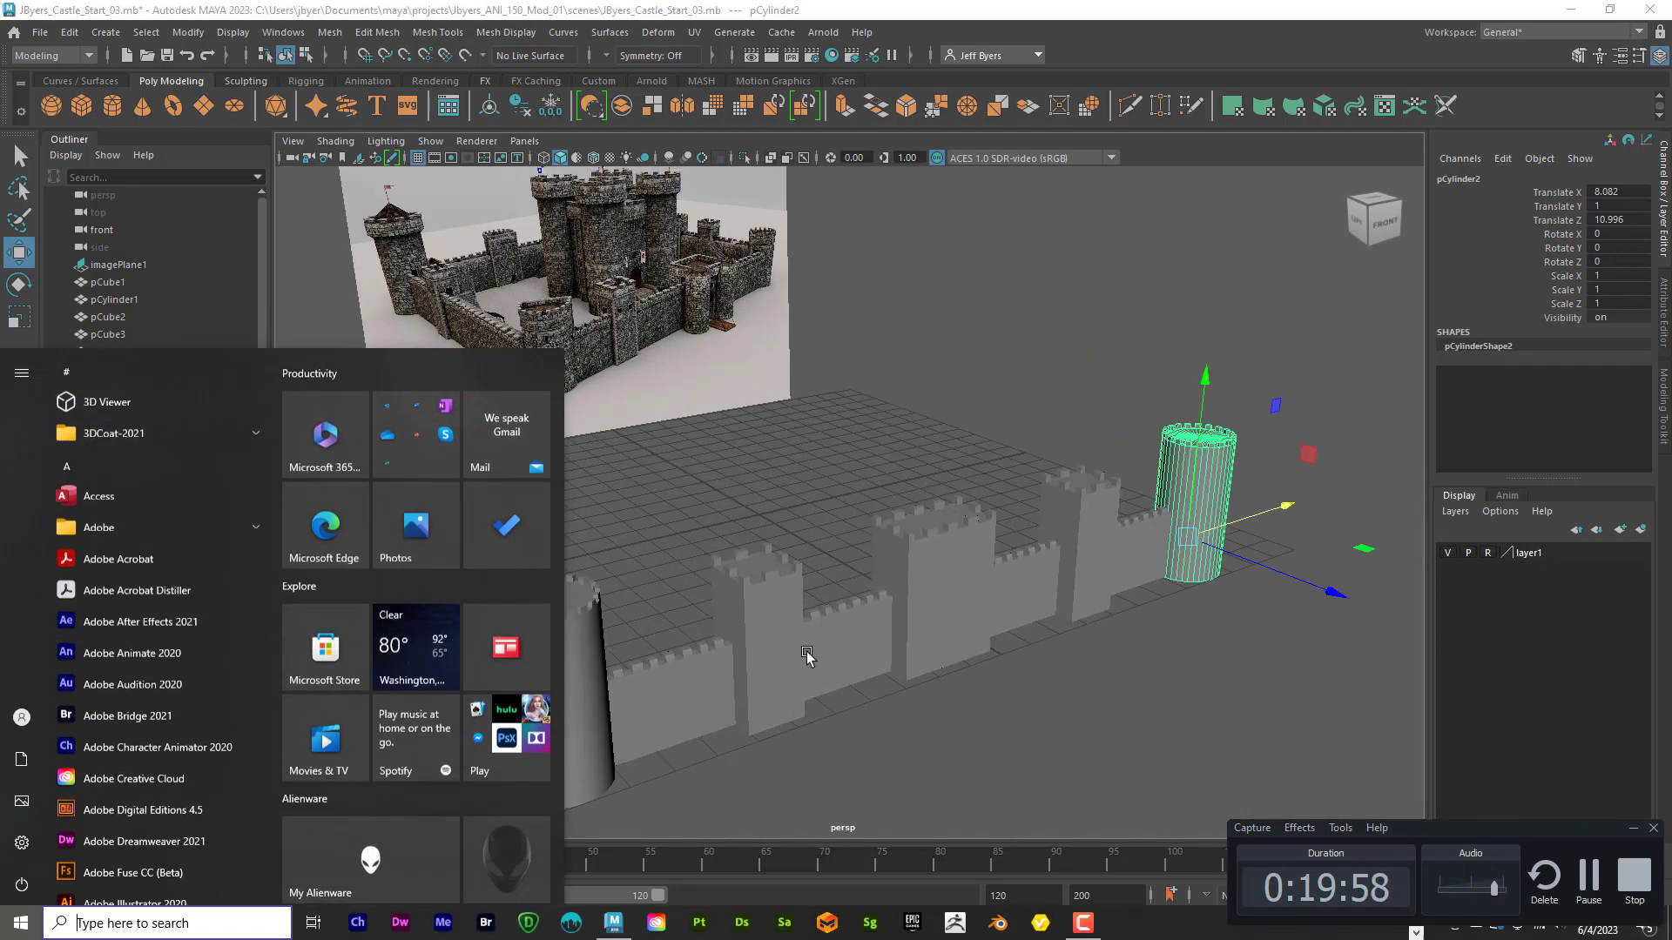
{"action": "key", "text": "super"}
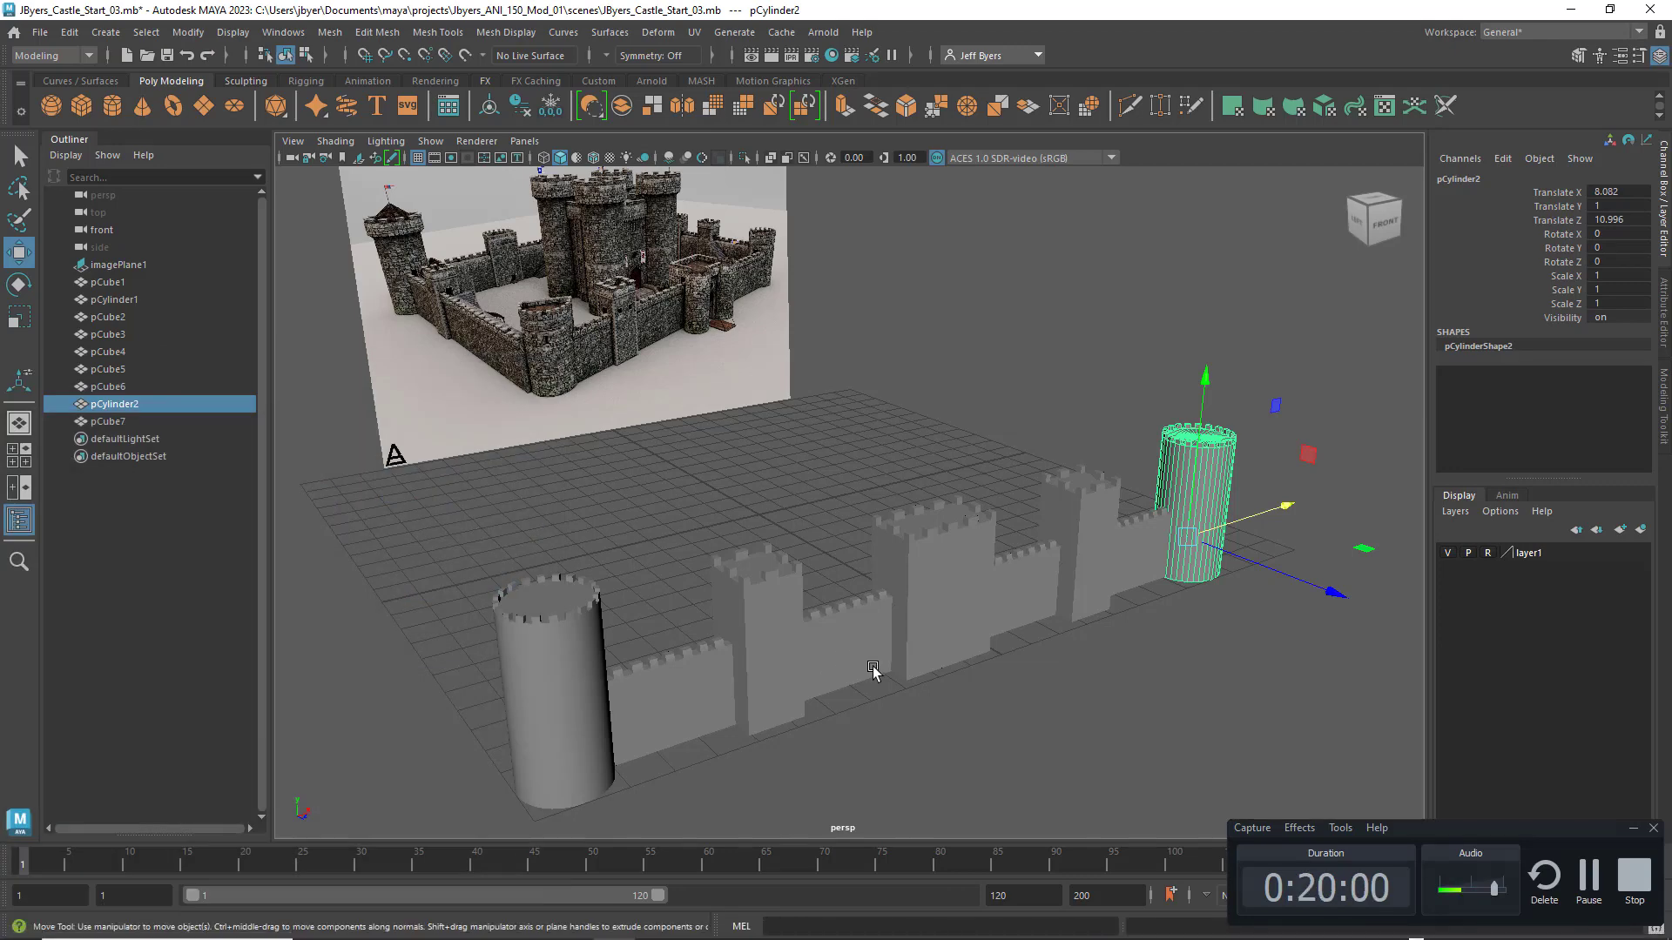
Step: Clear the selection and compare the completed front wall and its towers with the reference image in perspective
{"action": "key", "text": "super"}
{"action": "key", "text": "super"}
{"action": "left_click_drag", "start_coordinate": [890, 666], "coordinate": [834, 642], "text": "alt"}
{"action": "left_click", "coordinate": [1045, 369]}
{"action": "left_click_drag", "start_coordinate": [1022, 522], "coordinate": [1025, 516], "text": "alt"}
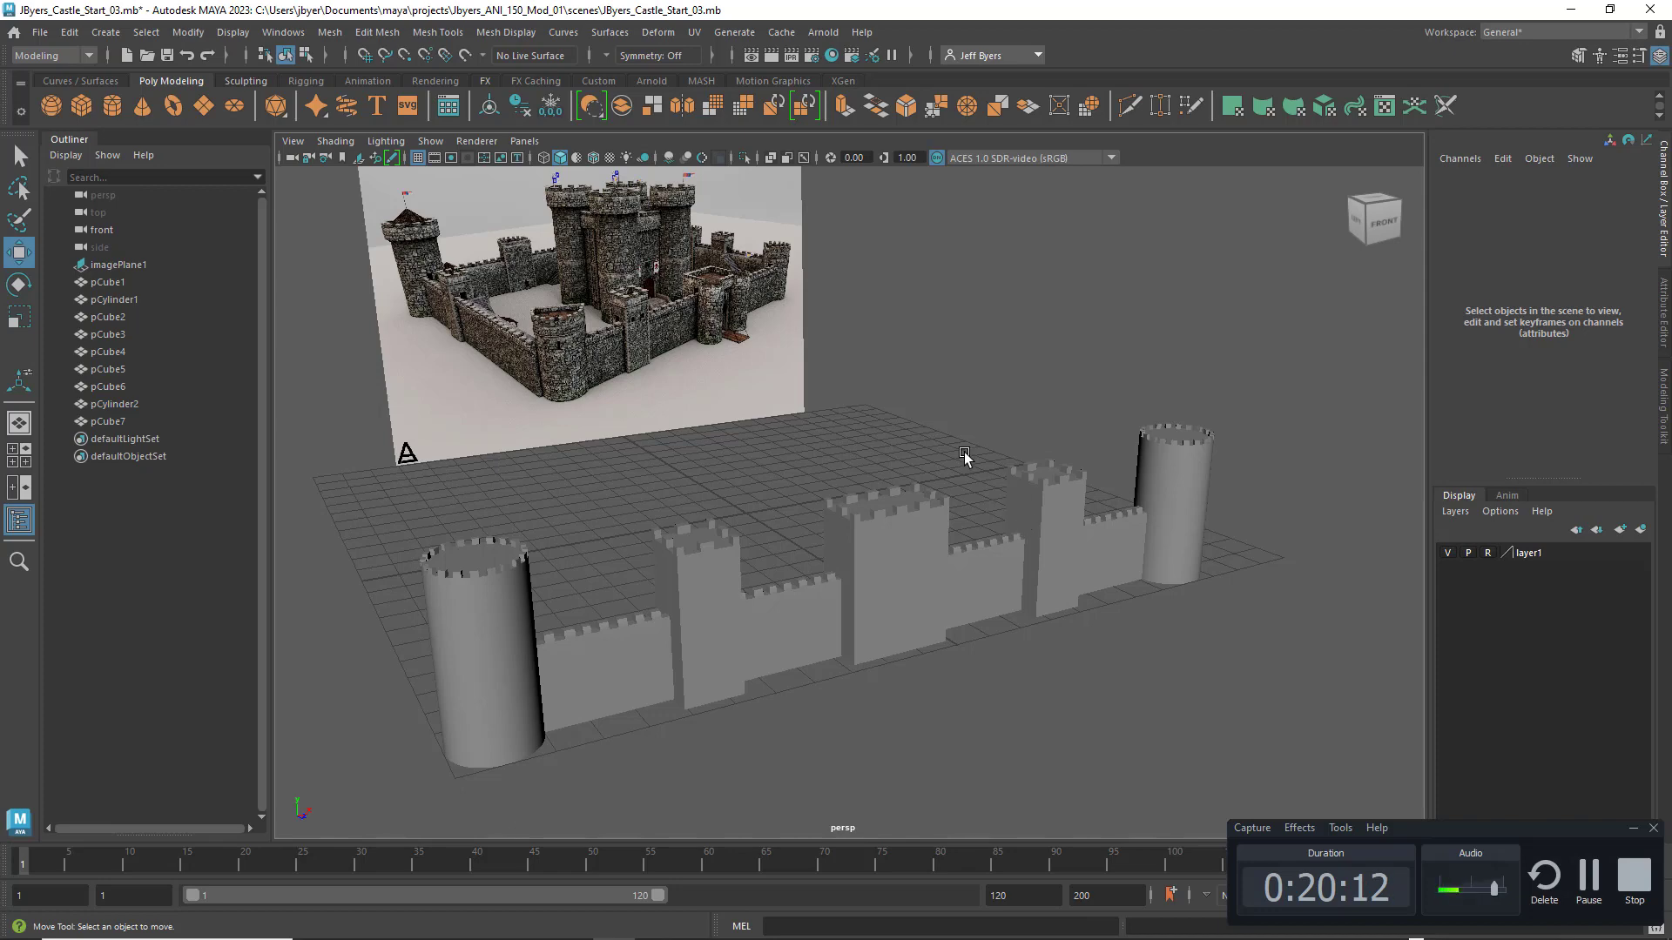
{"action": "middle_click_drag", "start_coordinate": [954, 466], "coordinate": [881, 459], "text": "alt"}
{"action": "scroll", "coordinate": [881, 459], "scroll_direction": "up", "scroll_amount": 4}
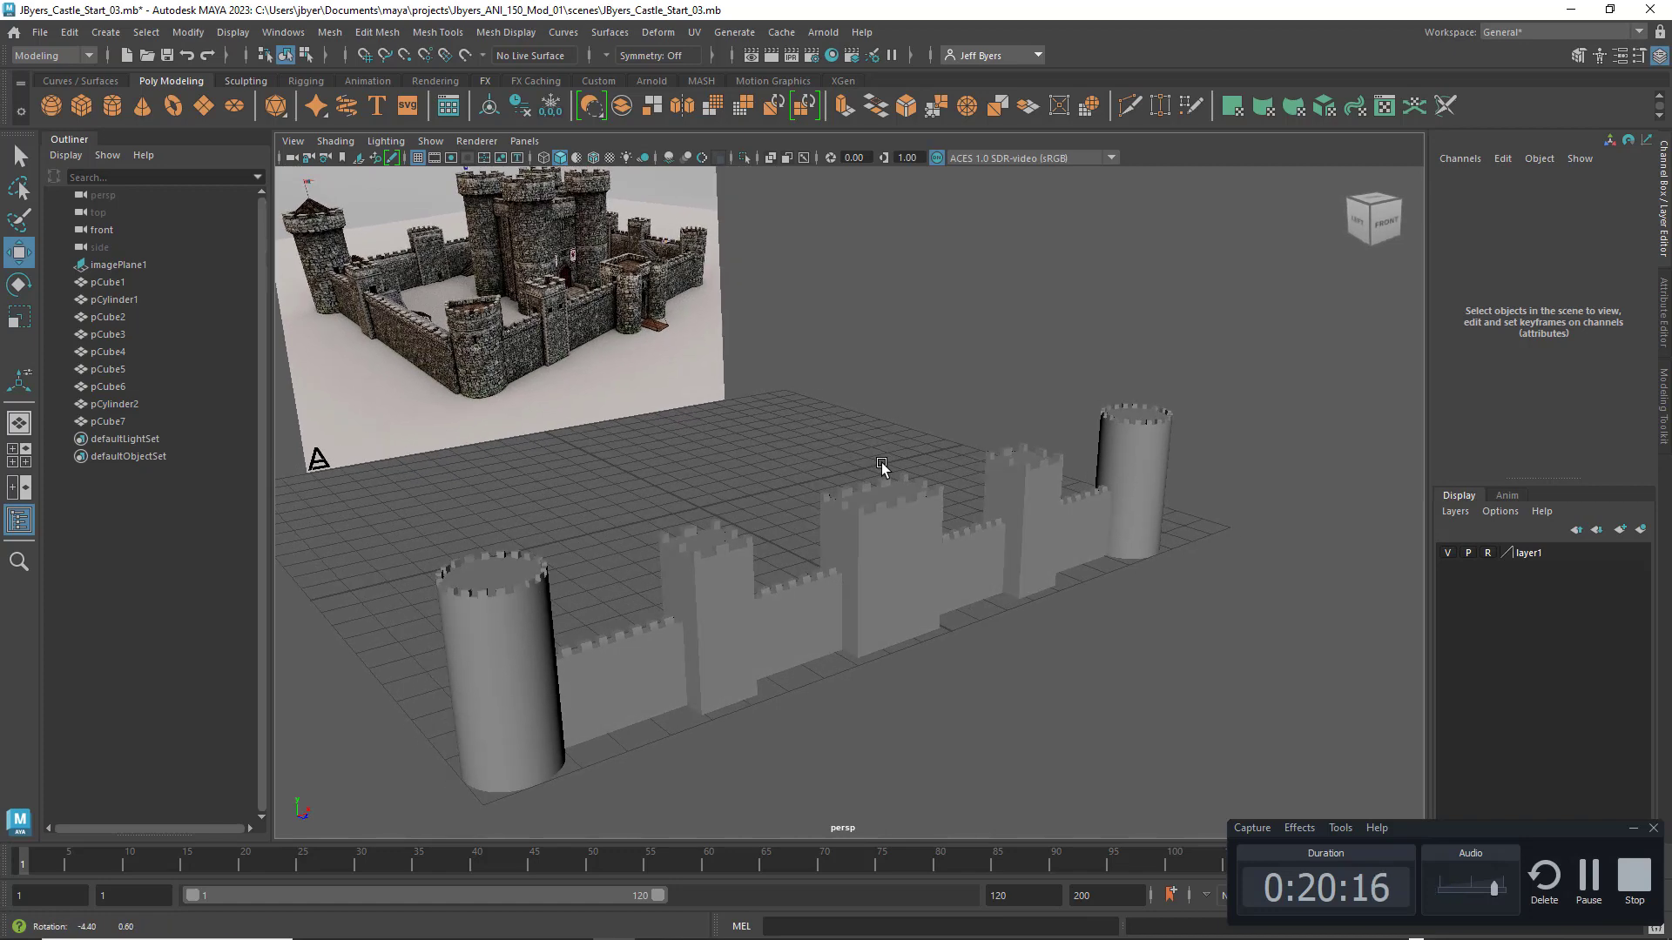
{"action": "left_click_drag", "start_coordinate": [877, 474], "coordinate": [819, 499], "text": "alt"}
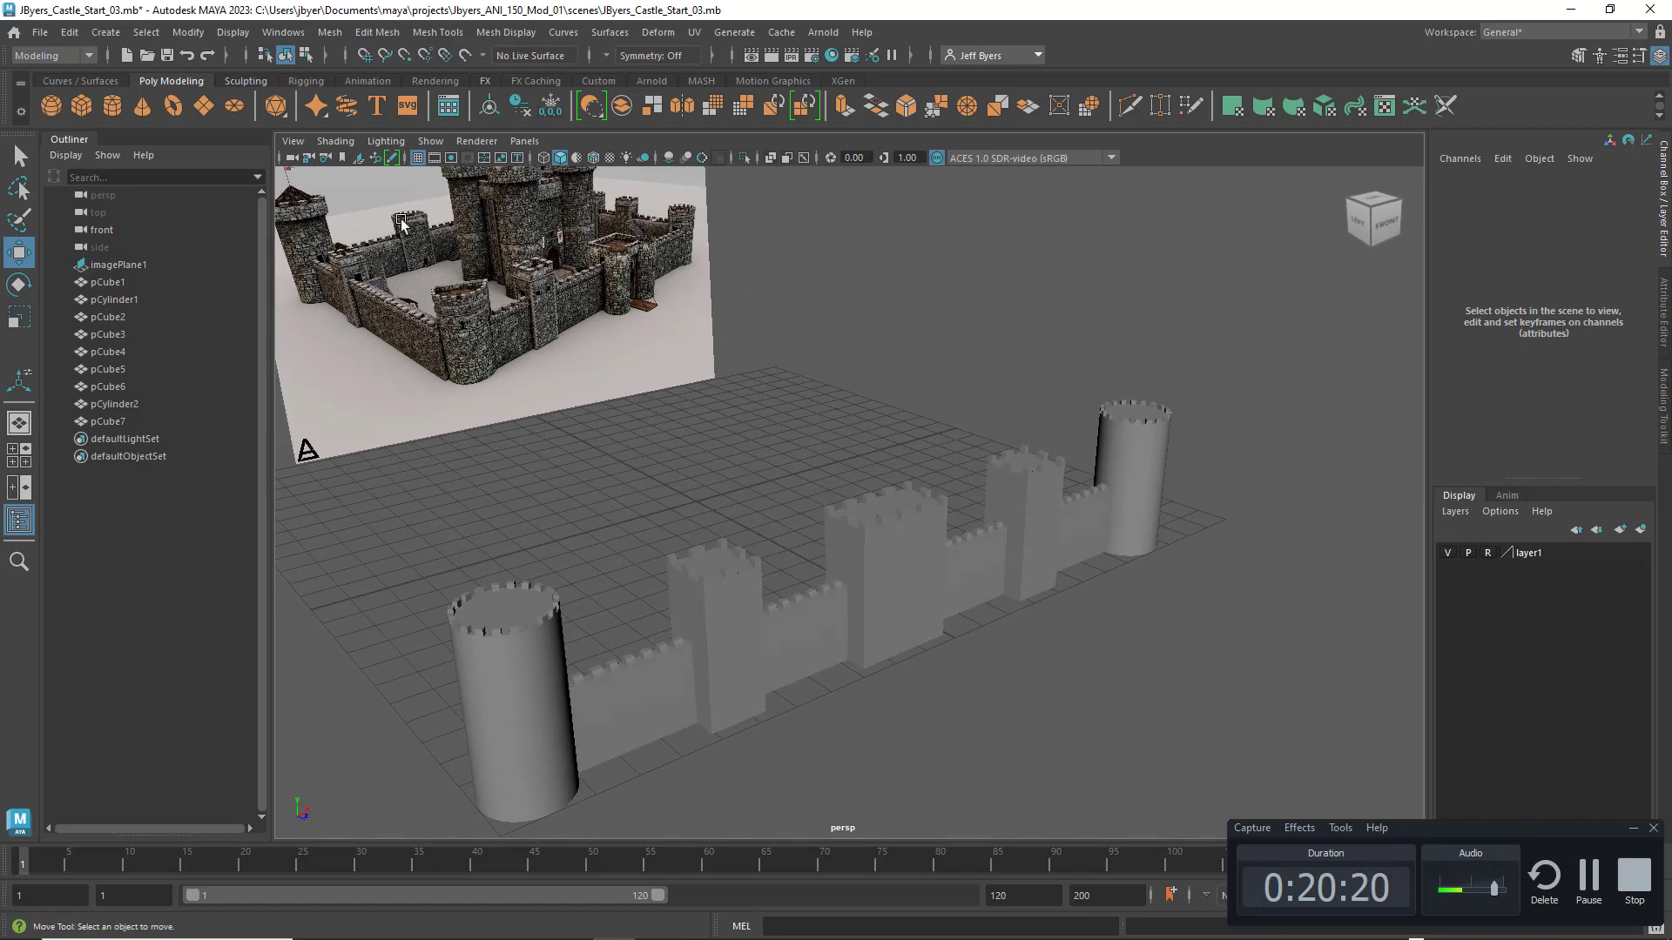
Step: Save the scene as a new Maya Binary version, changing the file name's ending to Castle_Start_04
{"action": "left_click", "coordinate": [41, 32]}
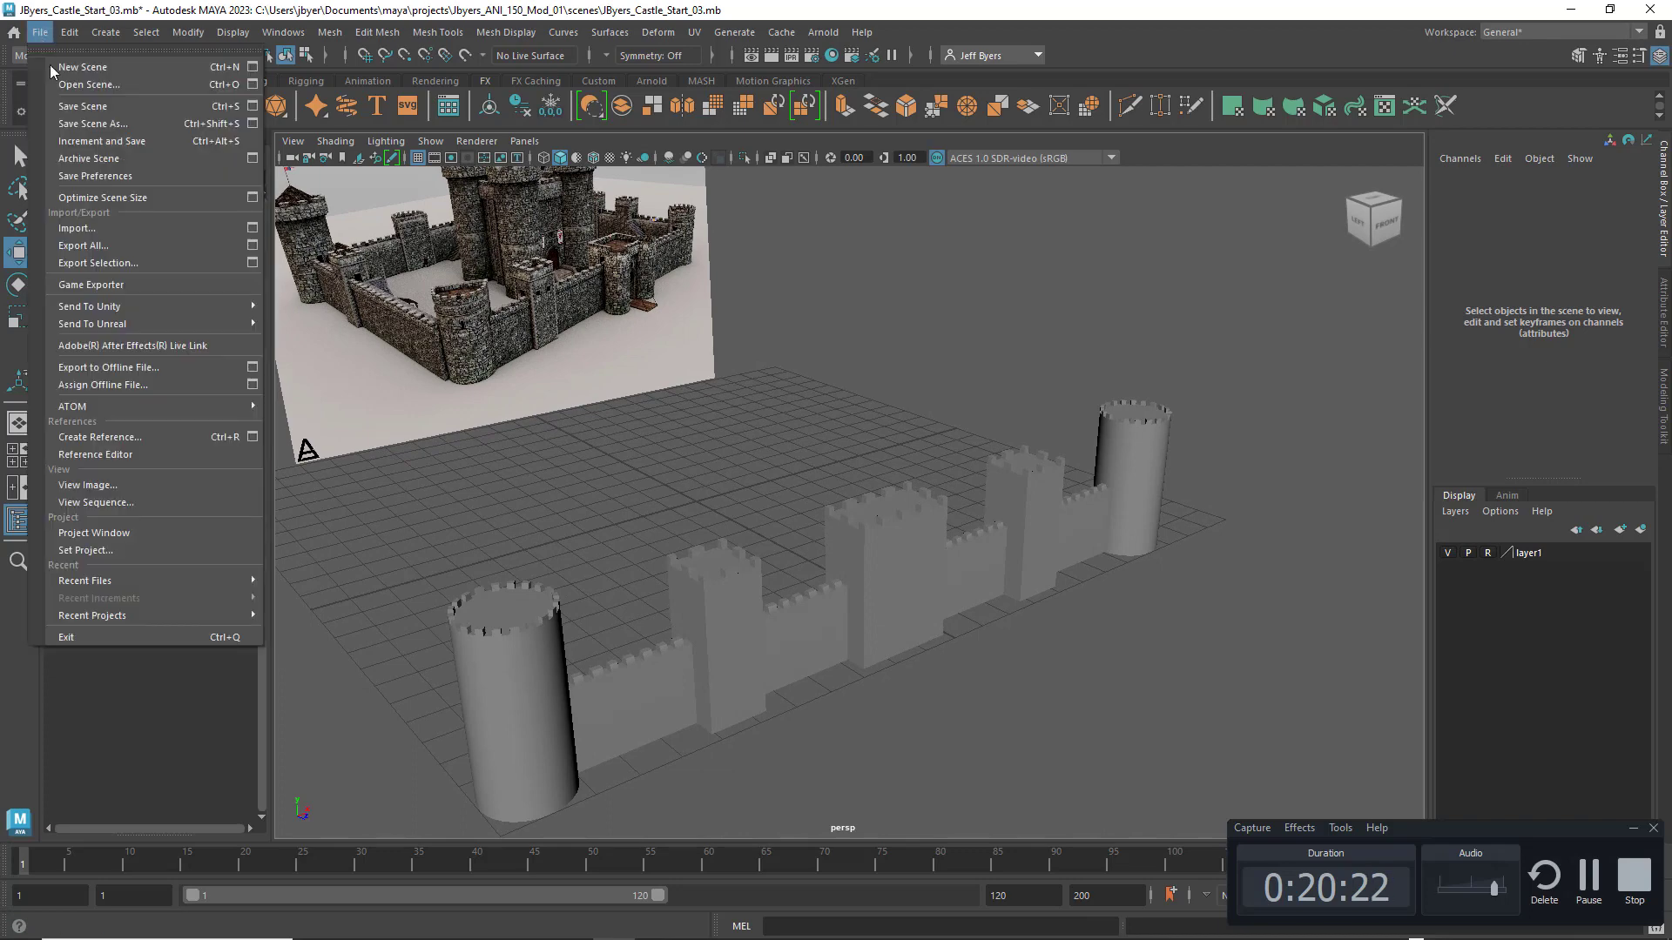
{"action": "left_click", "coordinate": [70, 116]}
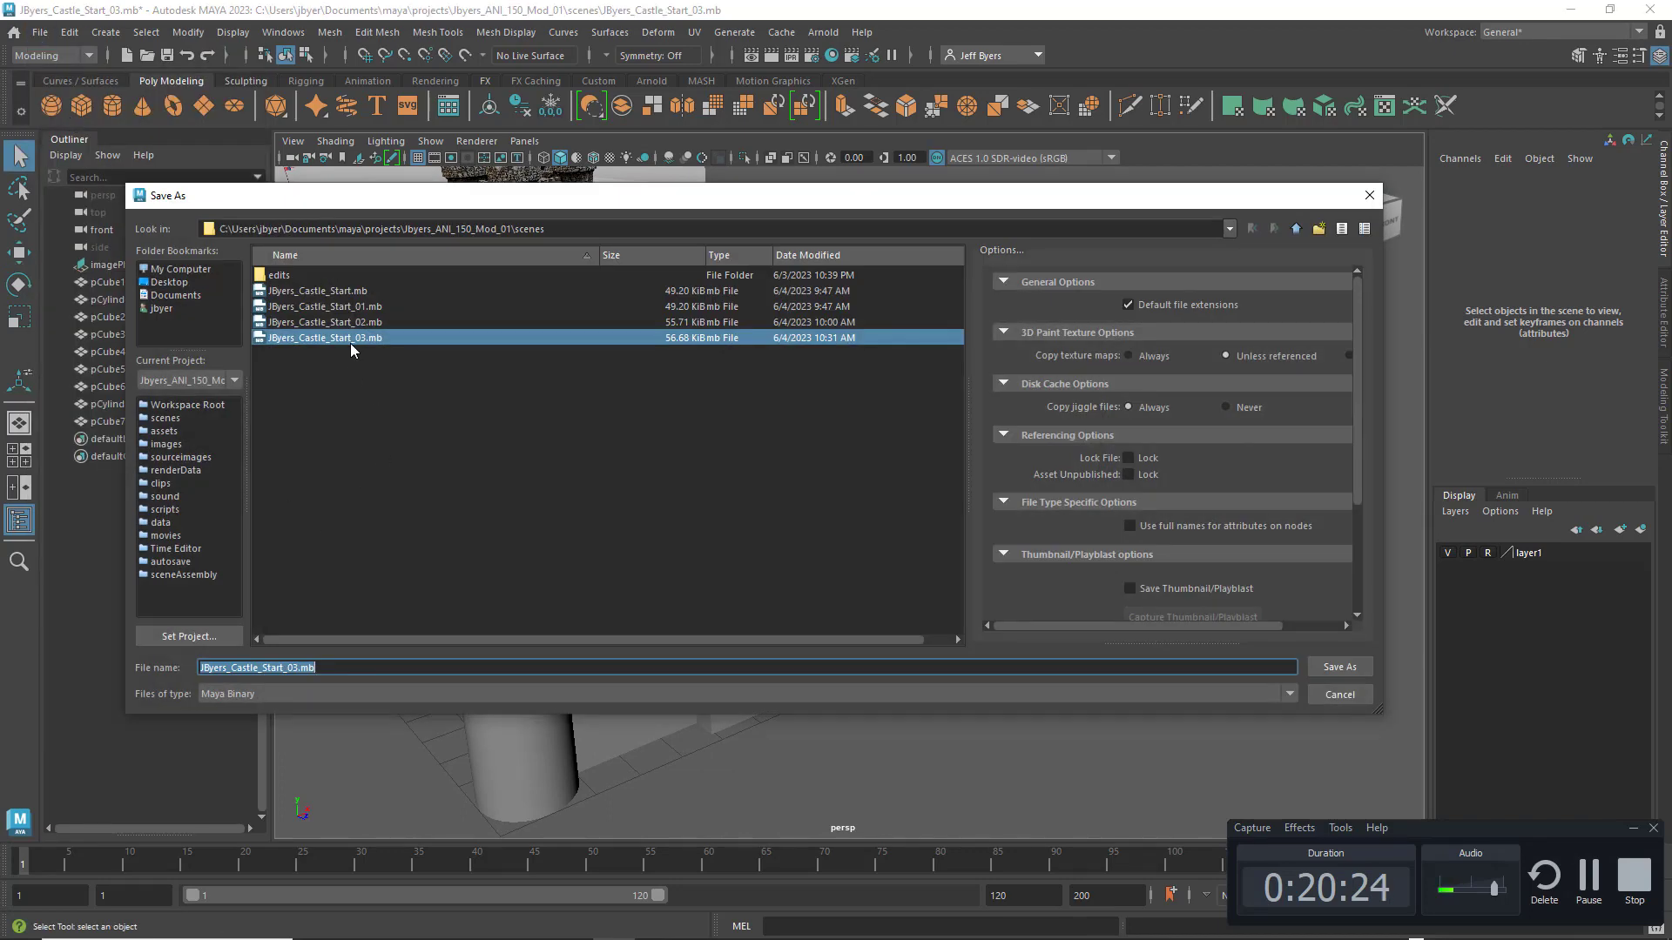
{"action": "left_click", "coordinate": [293, 666]}
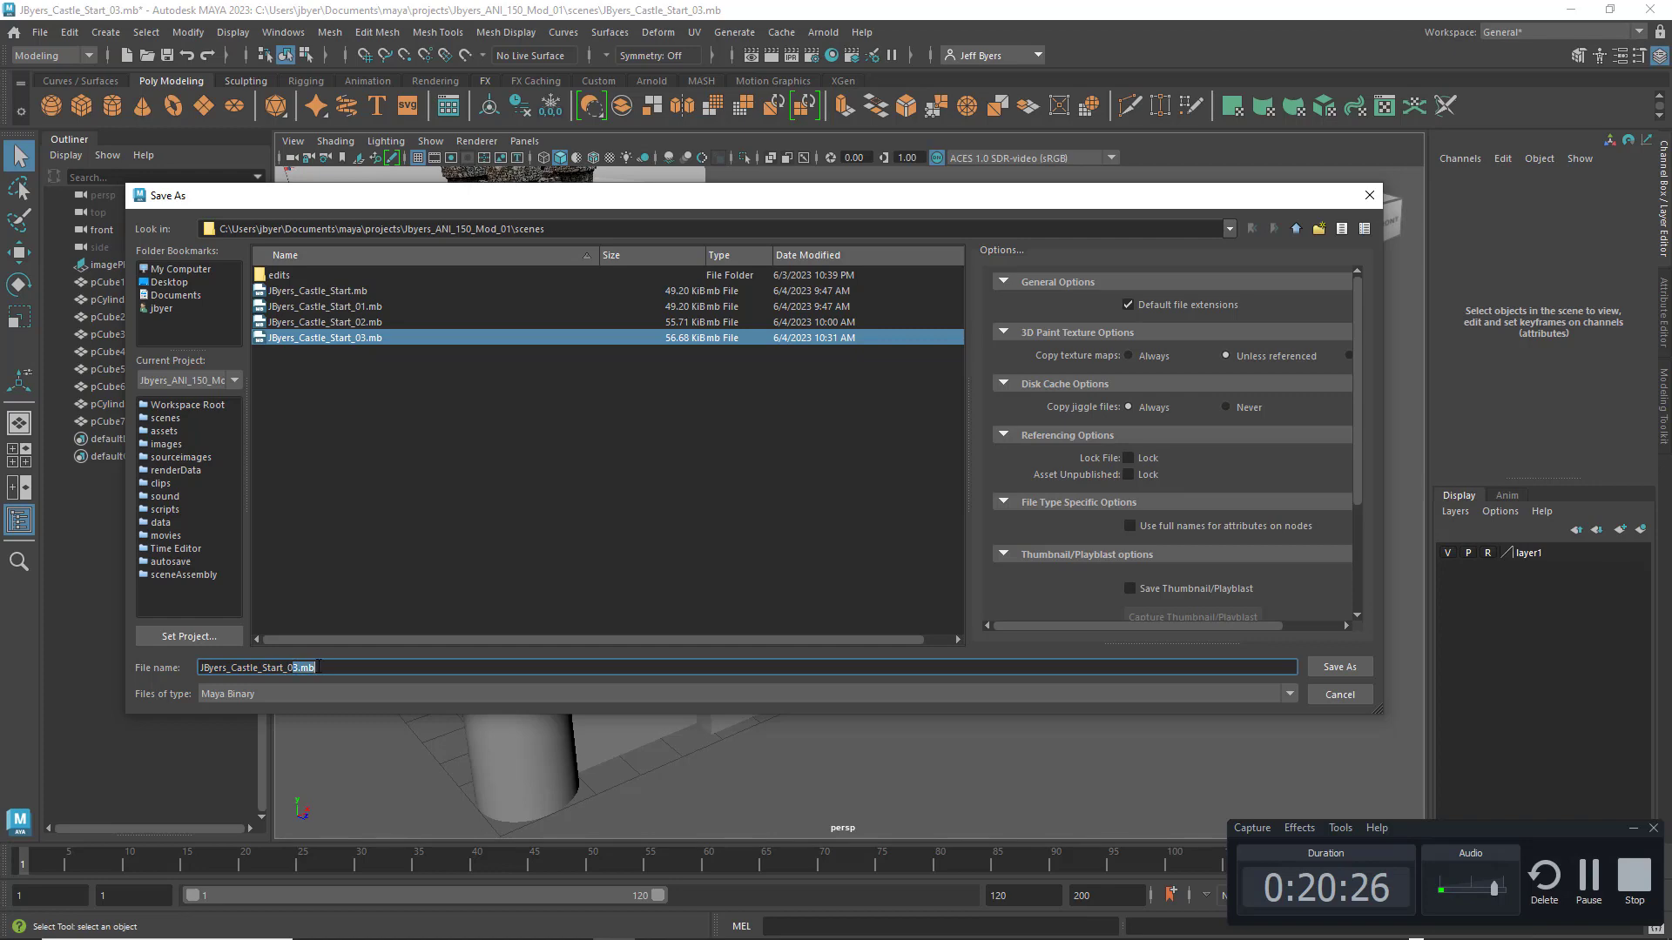
{"action": "type", "text": "4"}
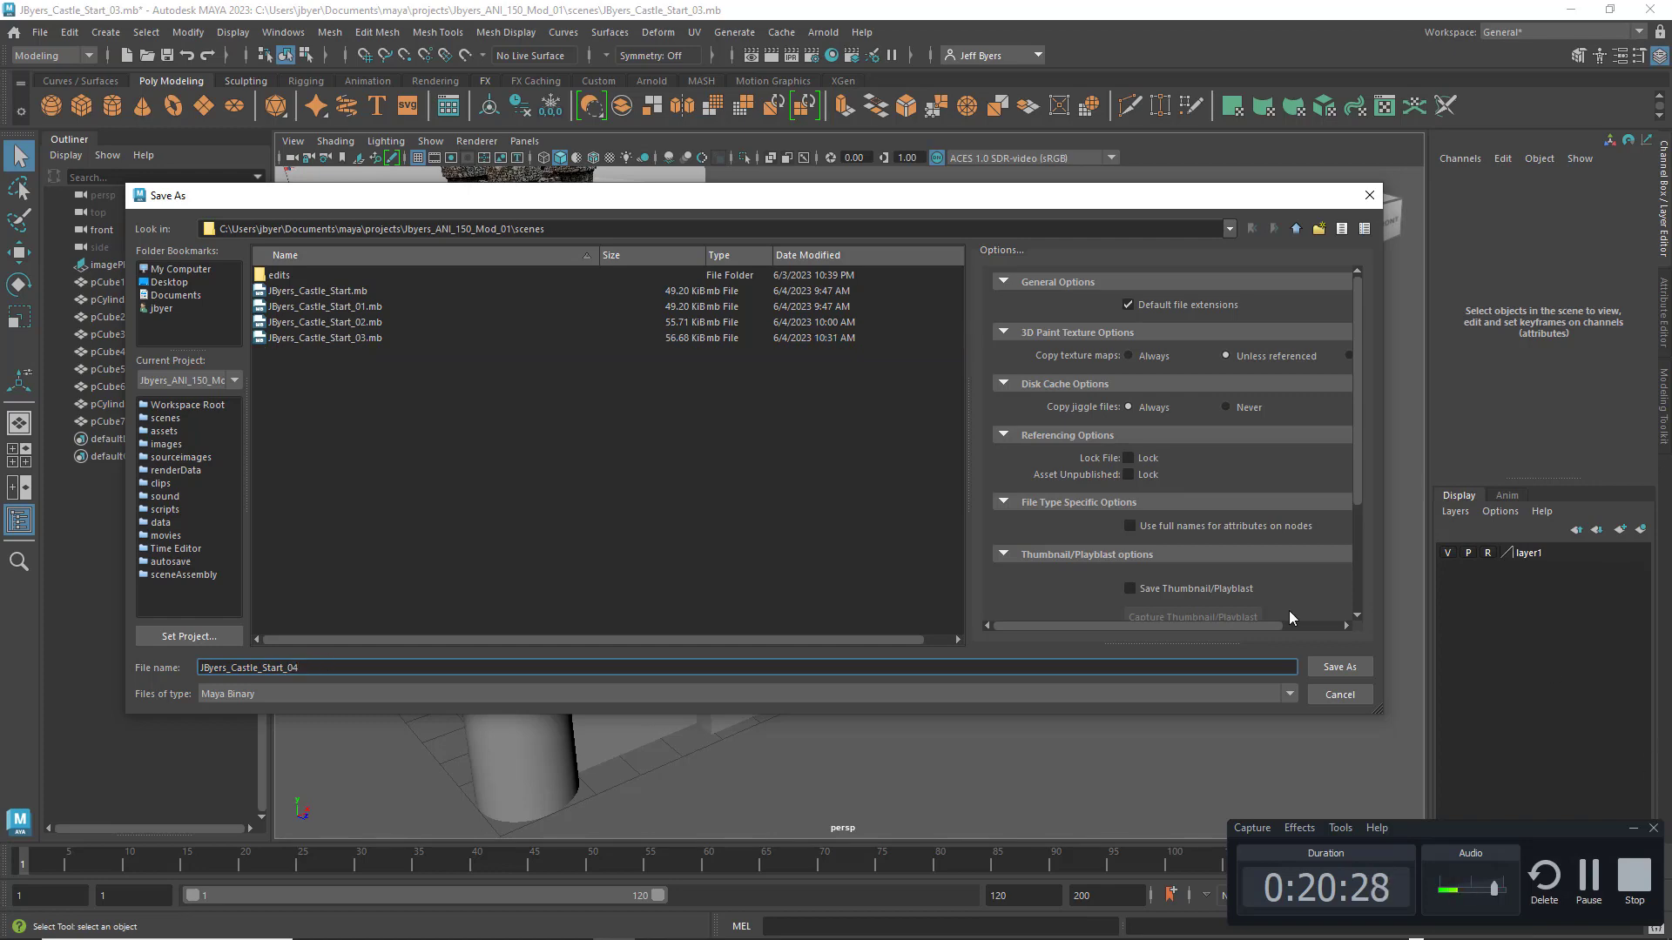
{"action": "left_click", "coordinate": [1339, 667]}
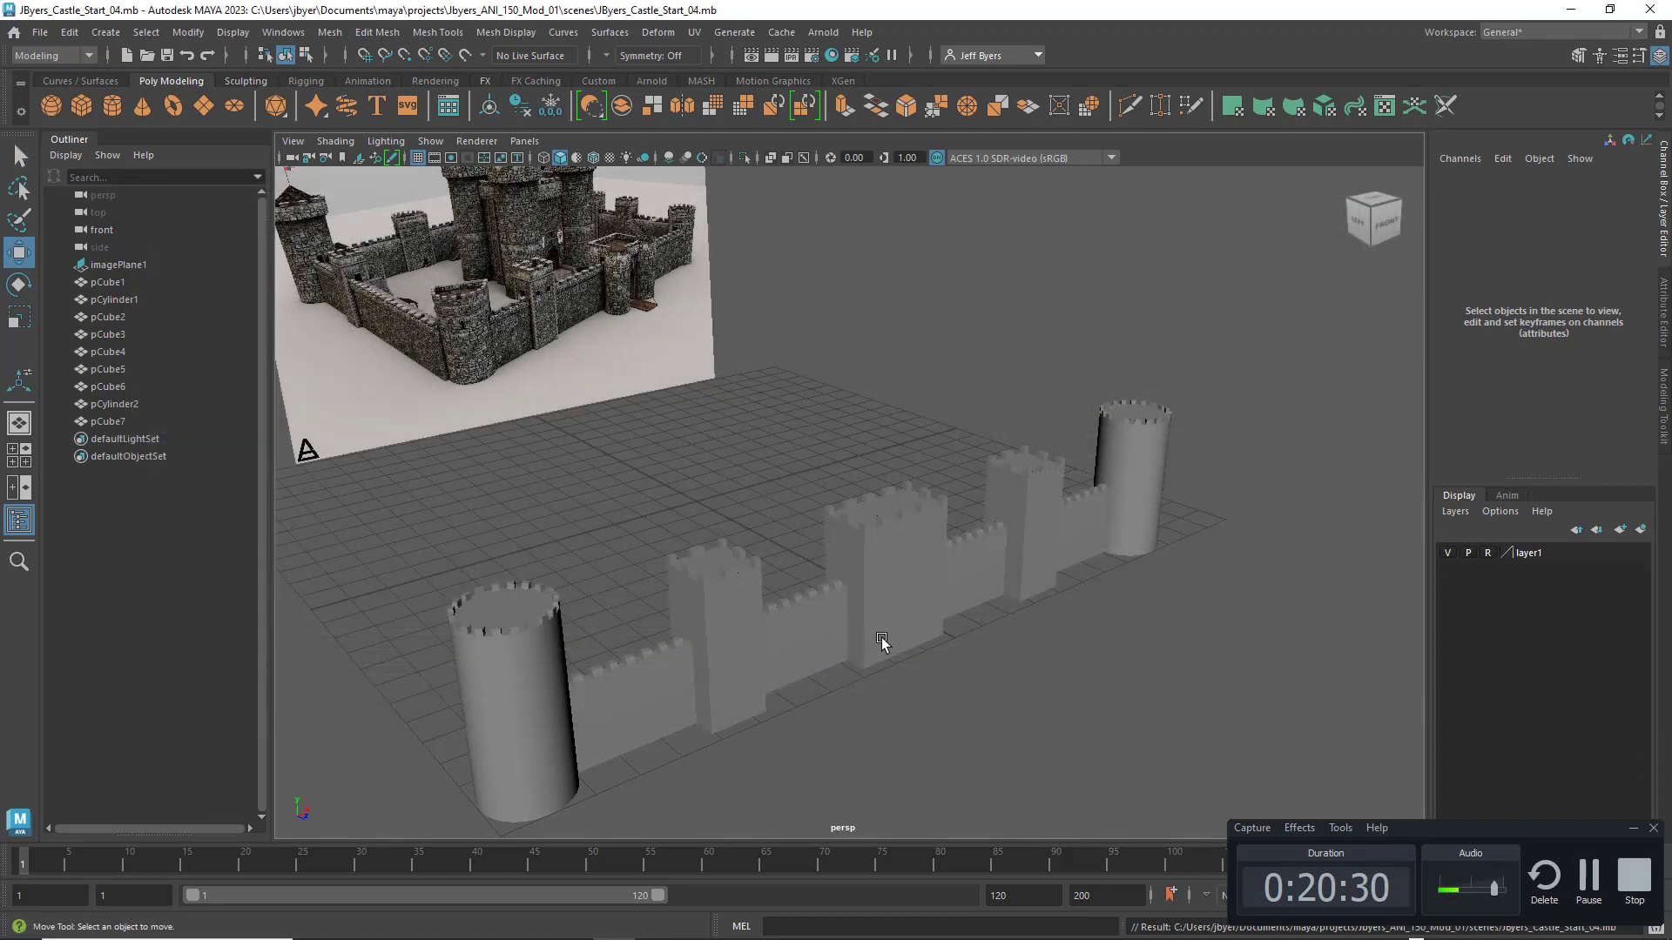